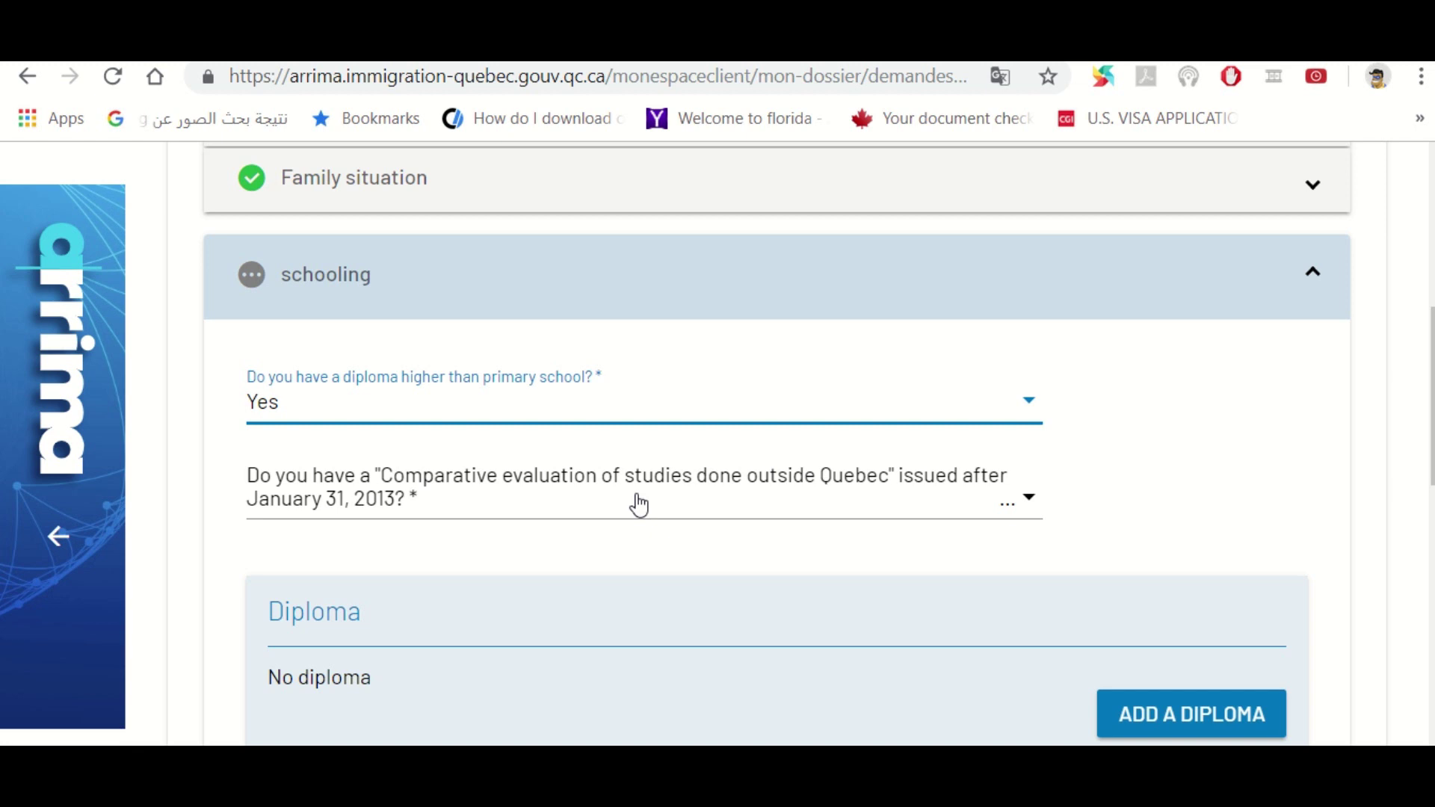
Answer No to having a comparative evaluation of studies done outside Quebec after January 31, 2013
click(1024, 505)
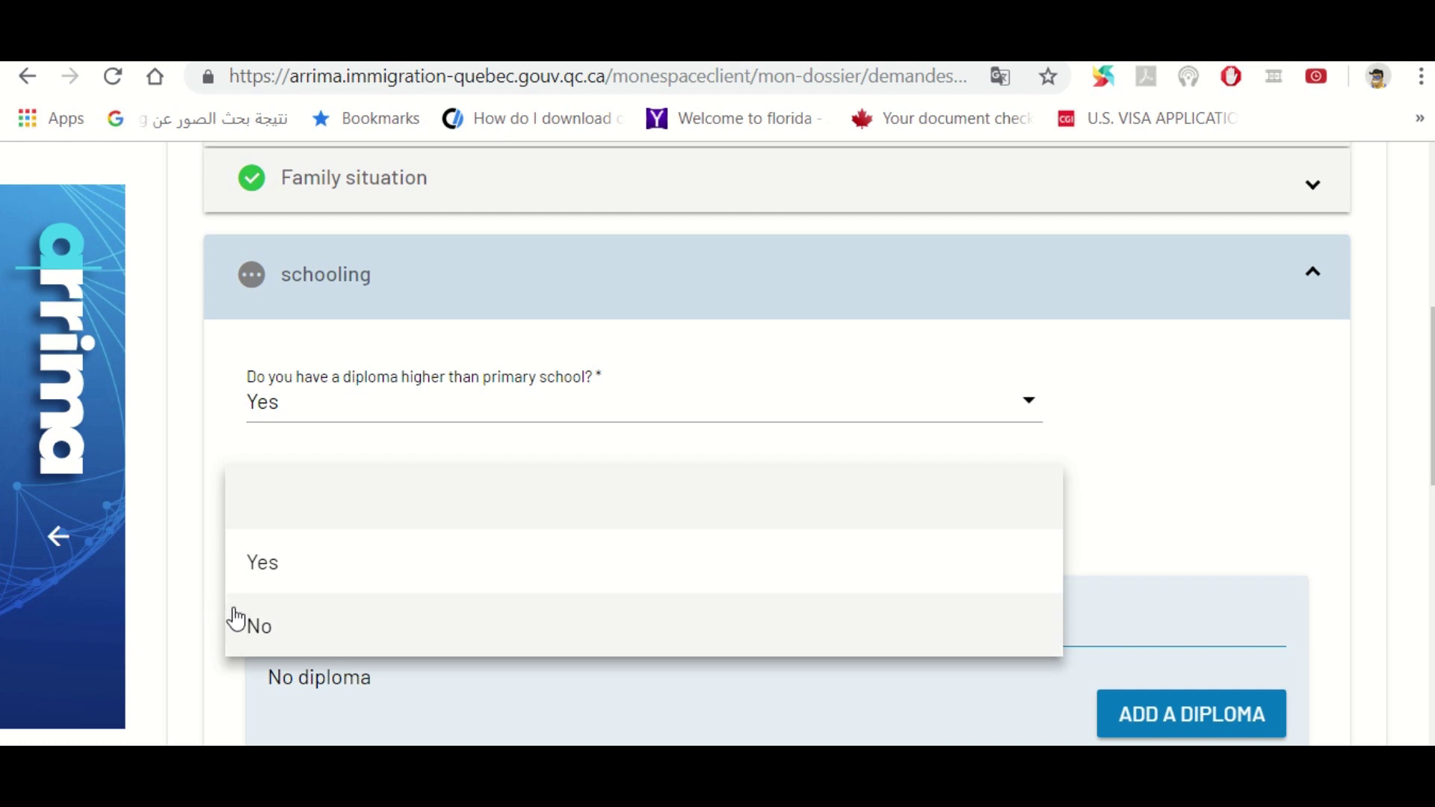
click(261, 627)
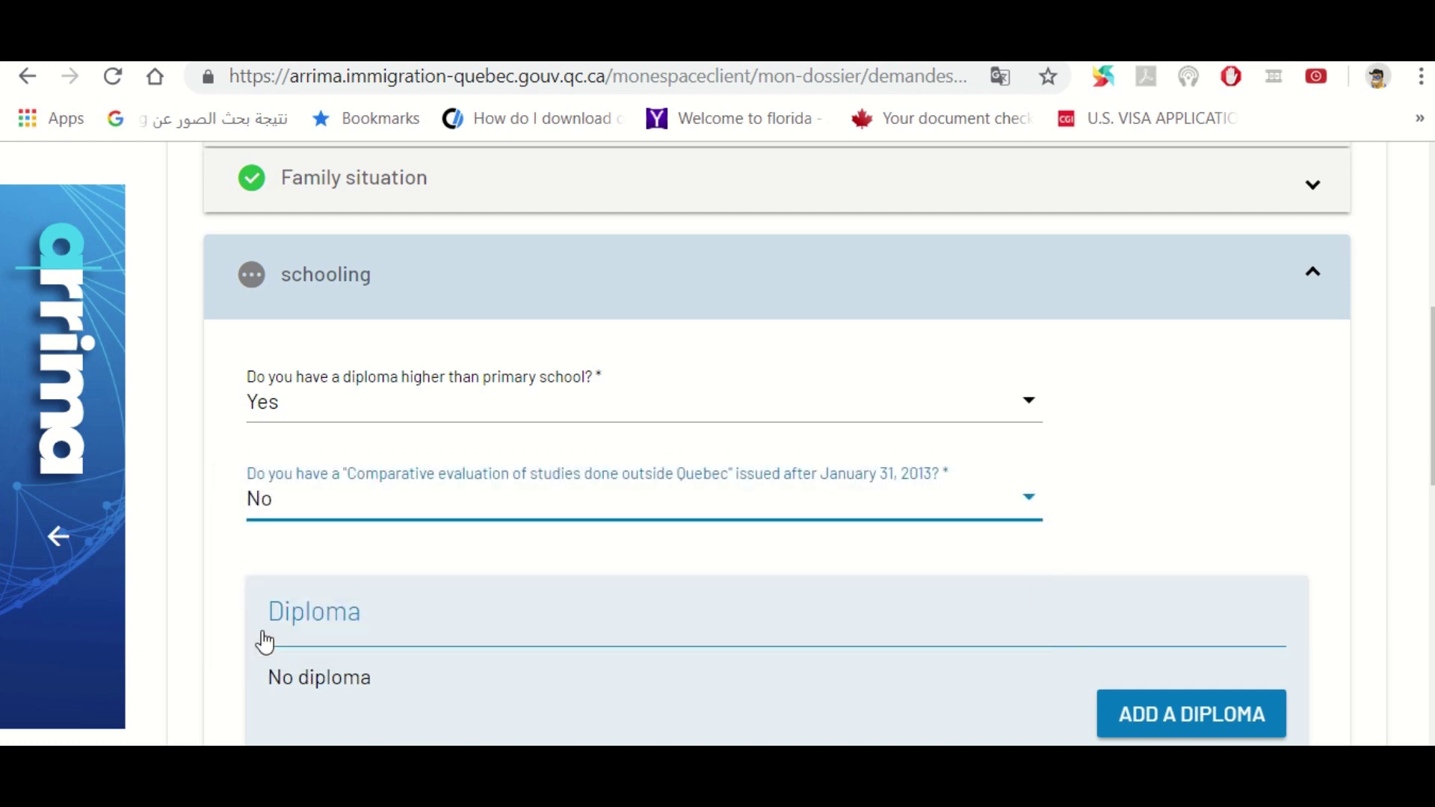
click(697, 516)
click(338, 446)
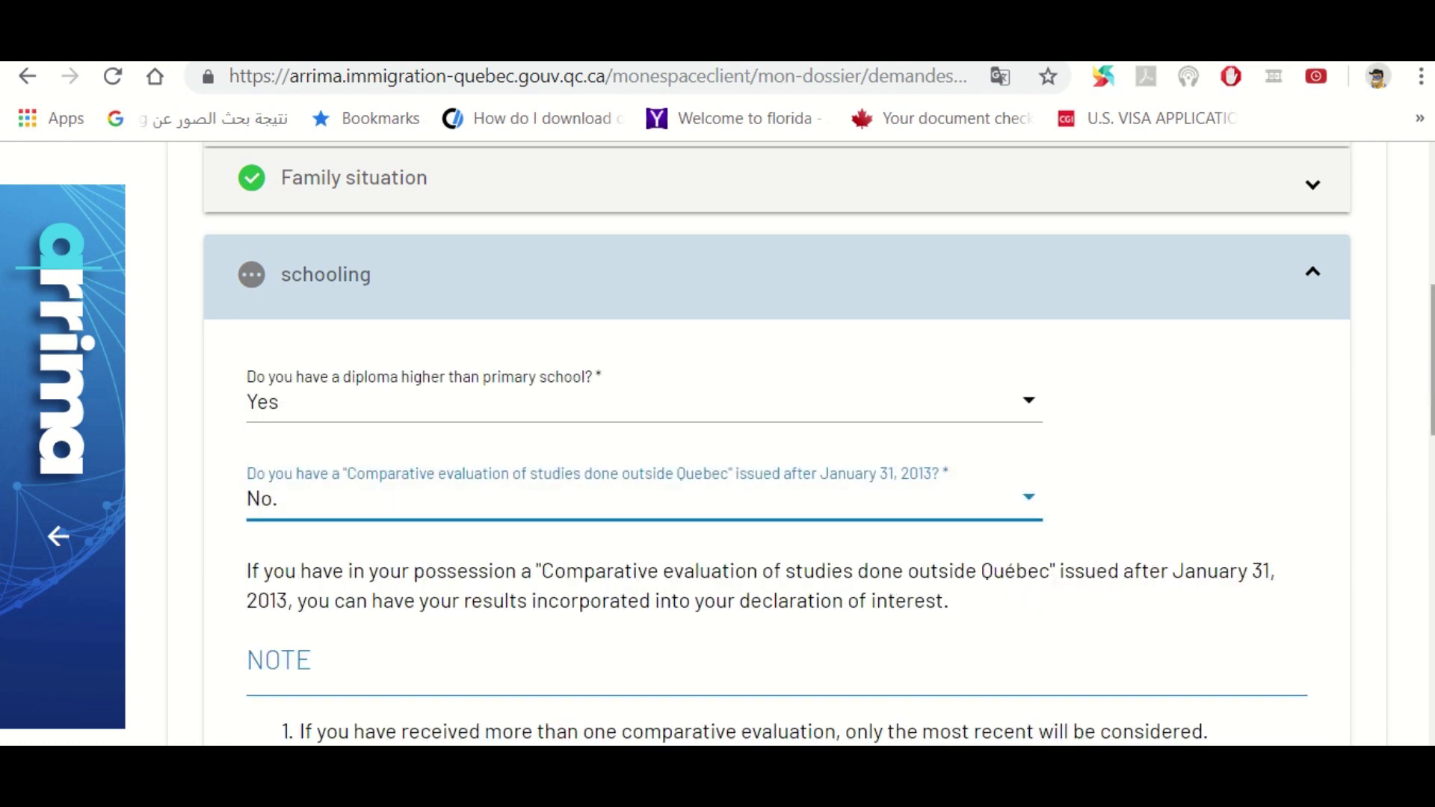
scroll(1278, 455, down, 5)
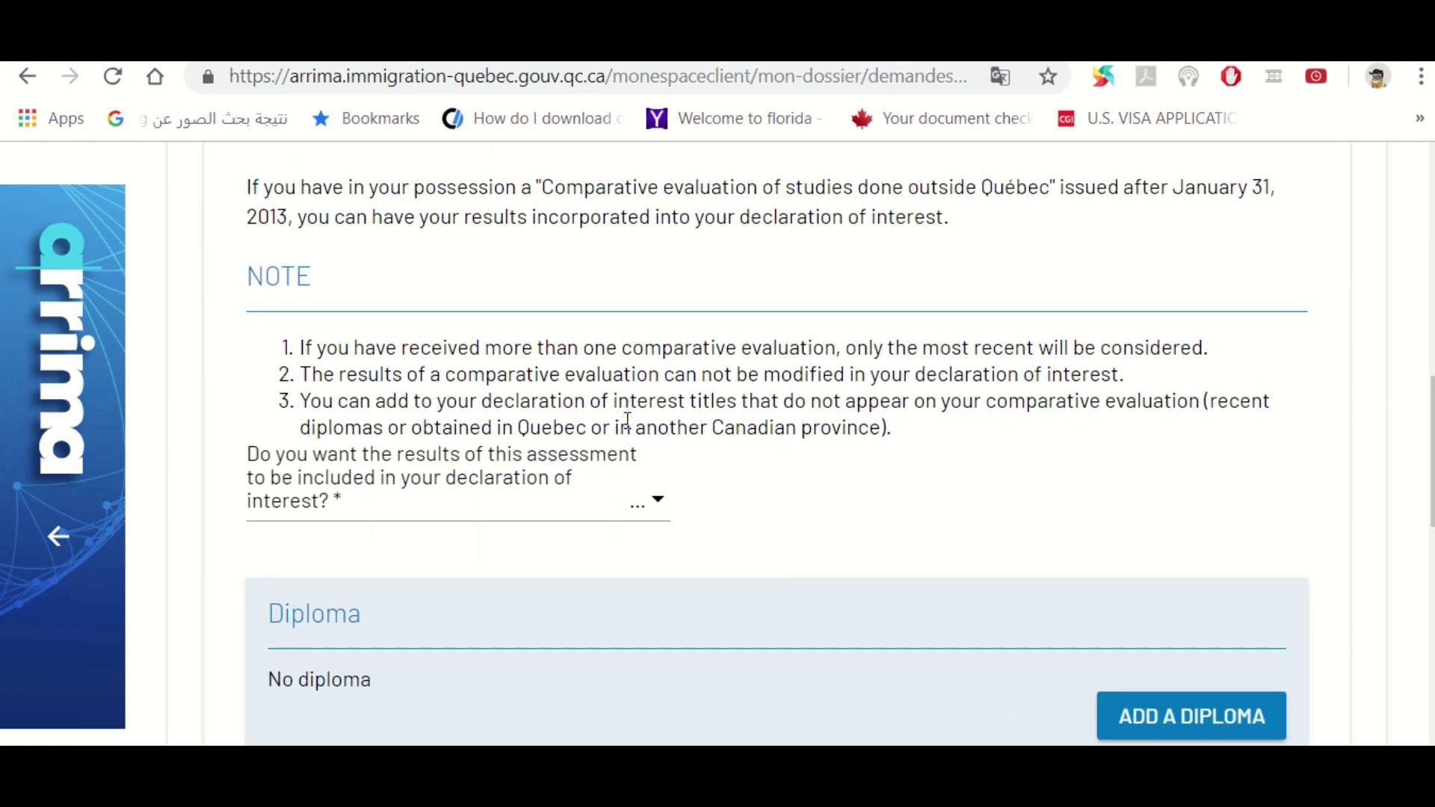
scroll(1431, 449, up, 3)
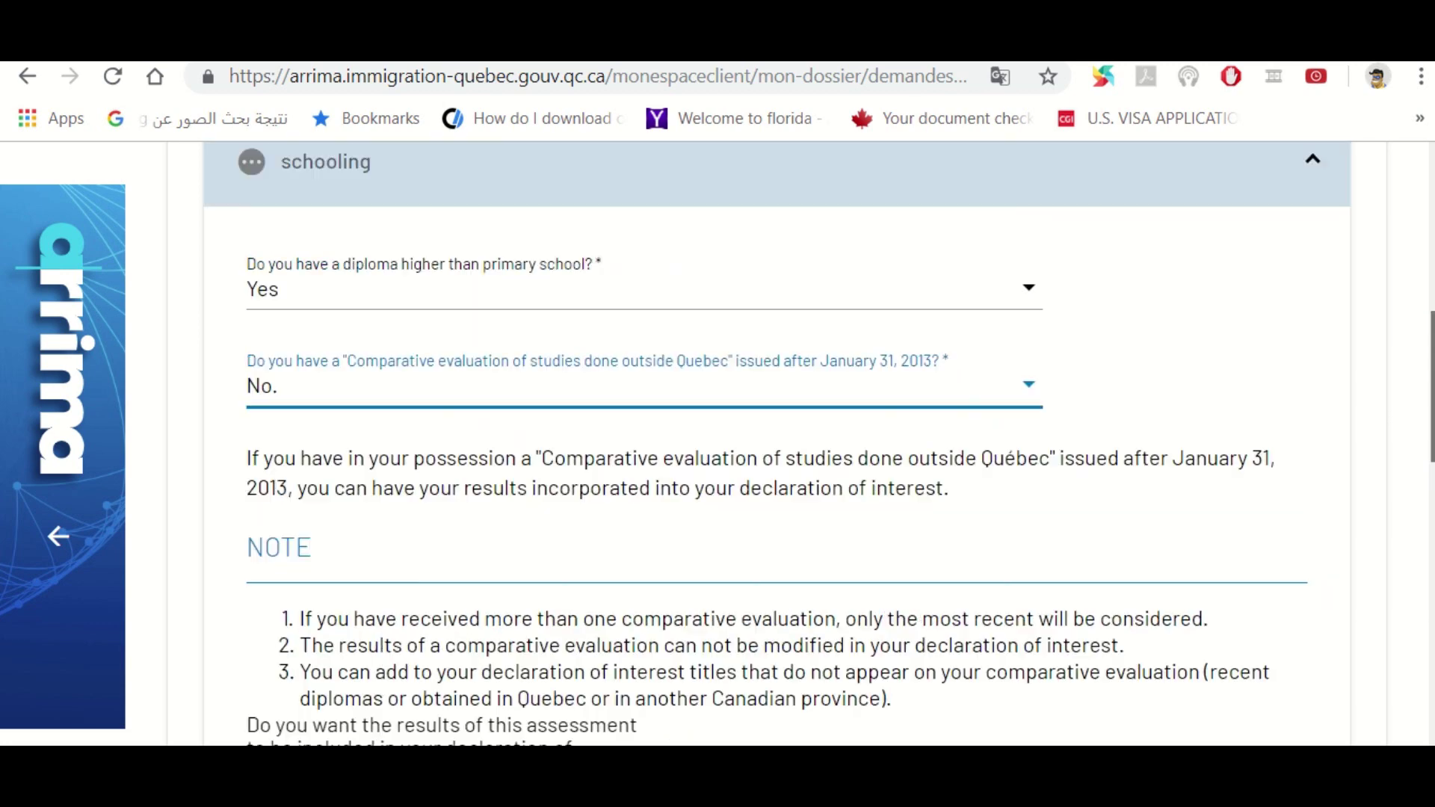
scroll(1431, 448, up, 1)
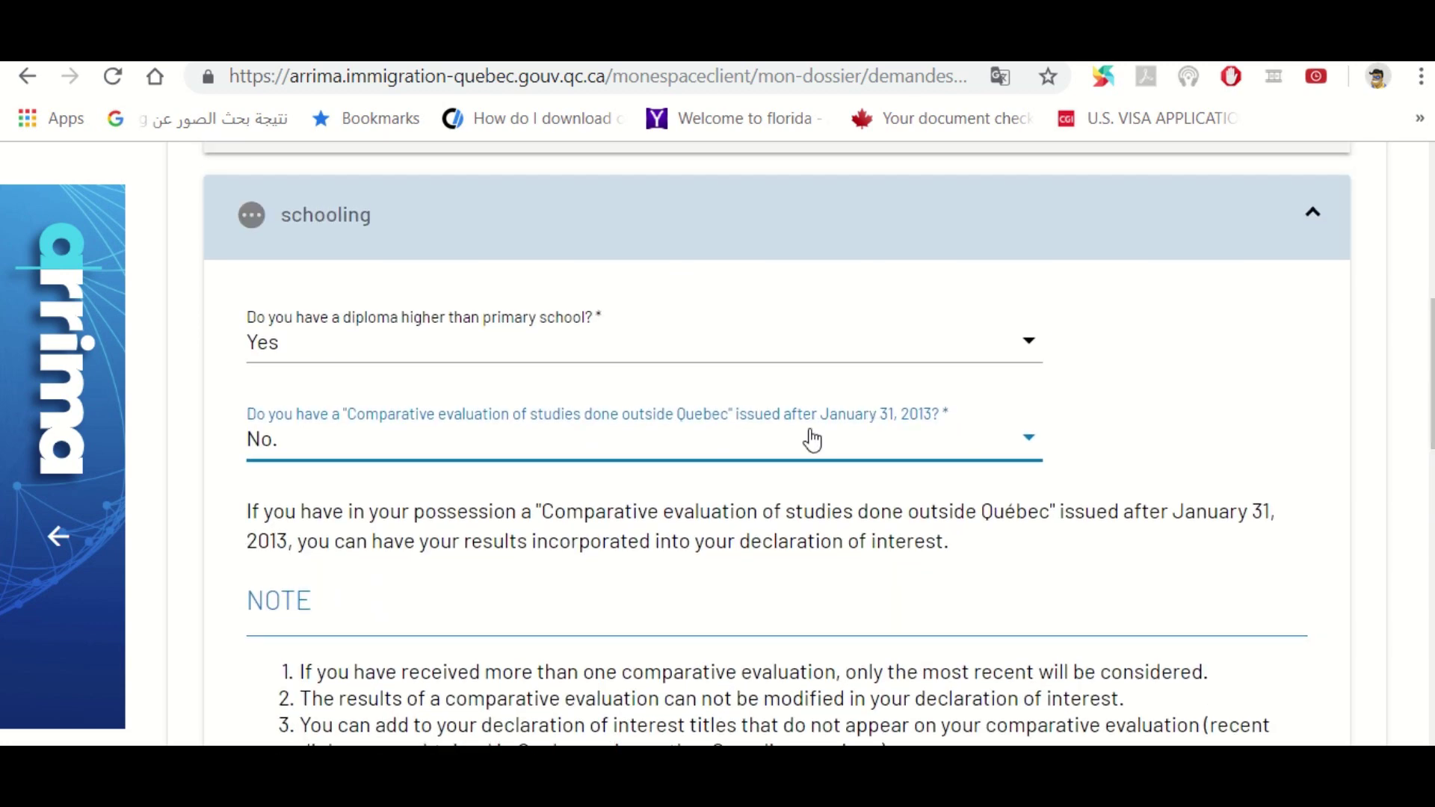
click(513, 442)
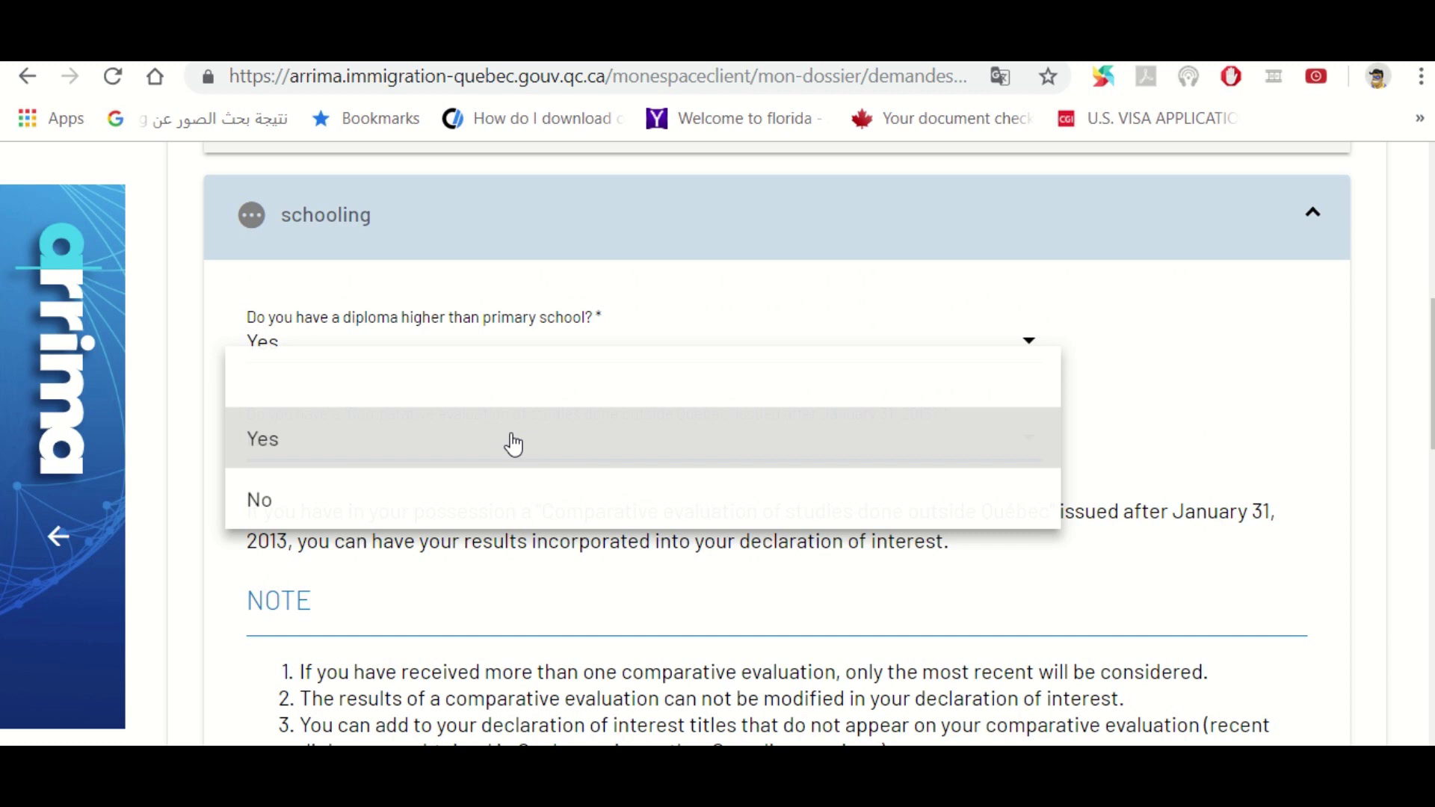
click(249, 511)
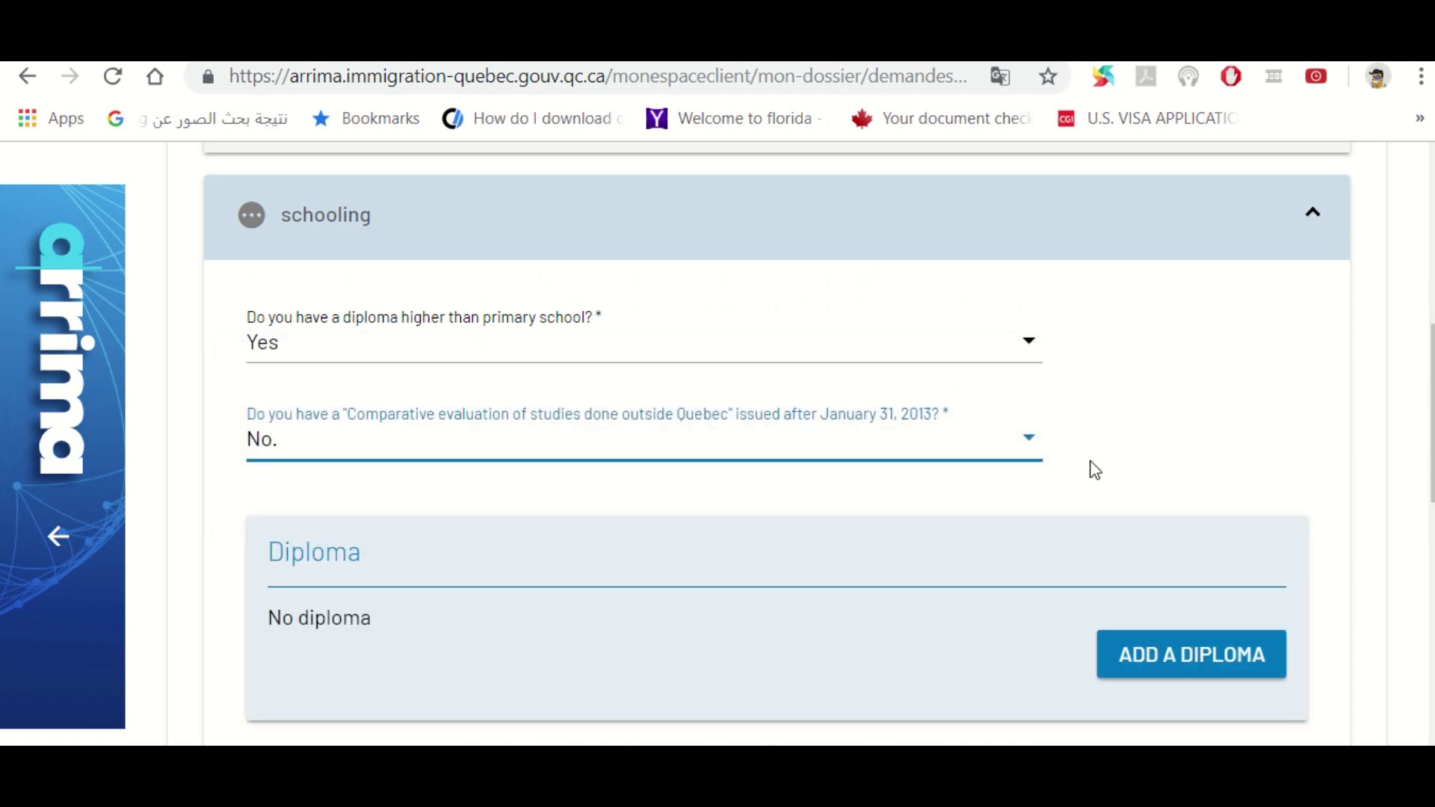
scroll(1180, 482, down, 2)
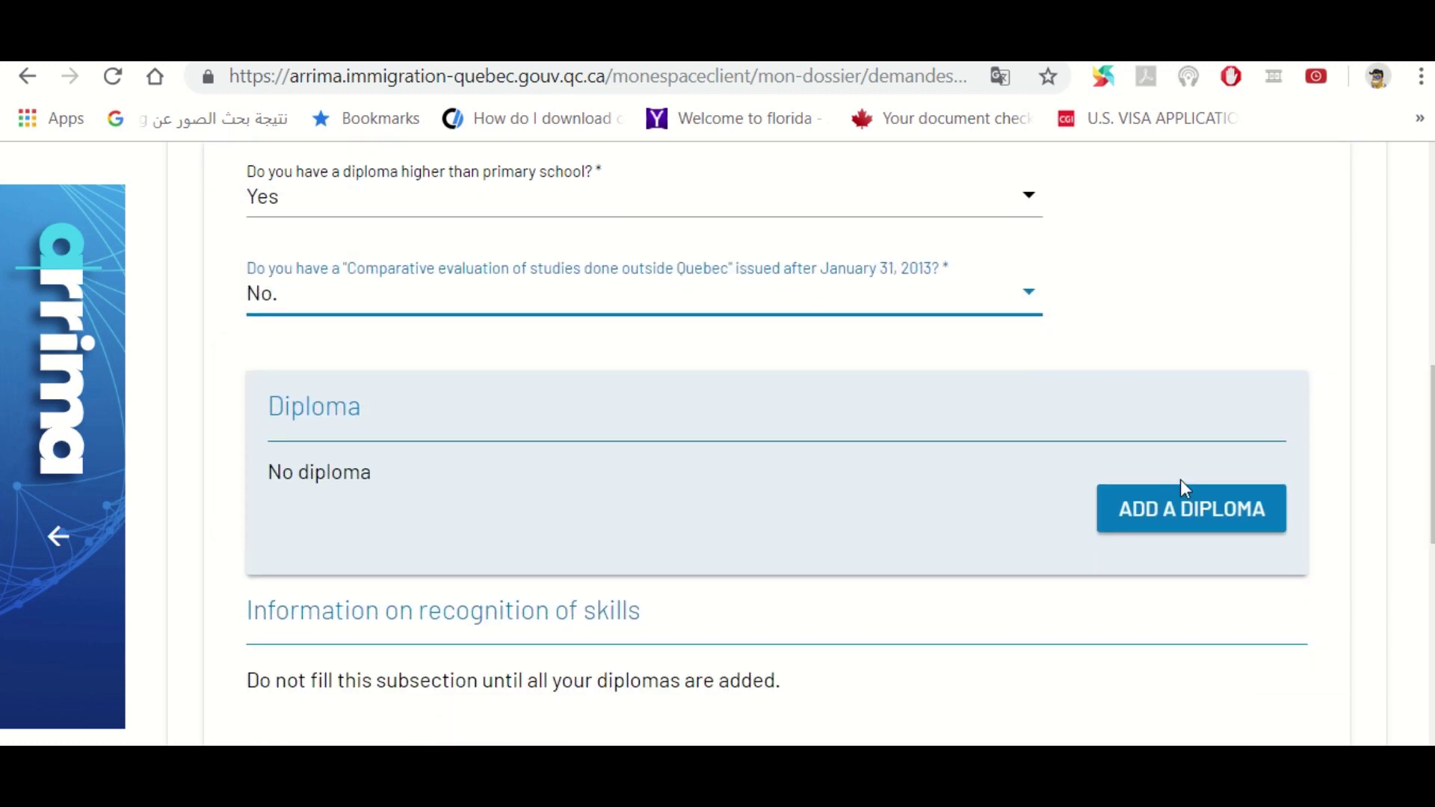
Start a new diploma and choose Egypt as the issuing country
click(1150, 521)
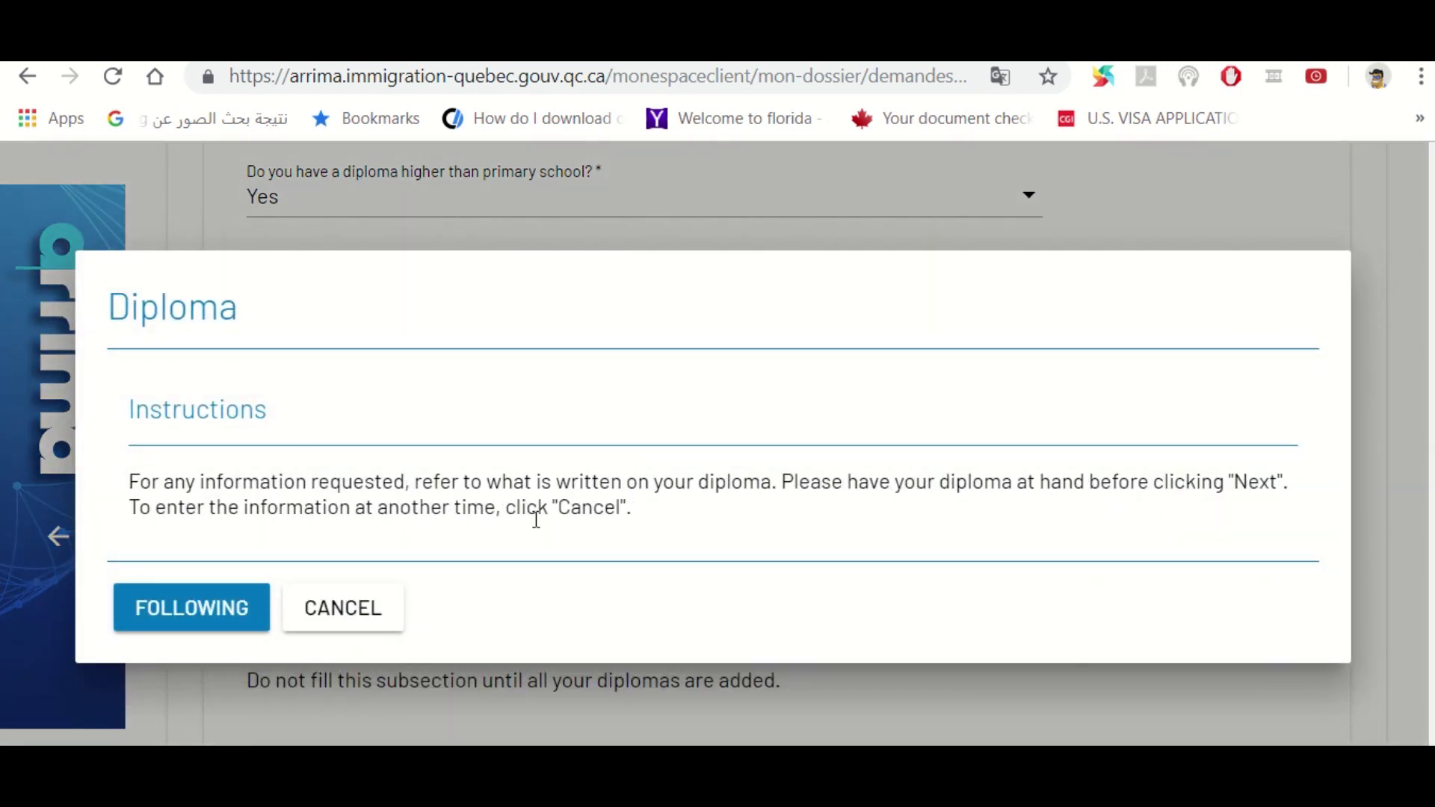
click(205, 620)
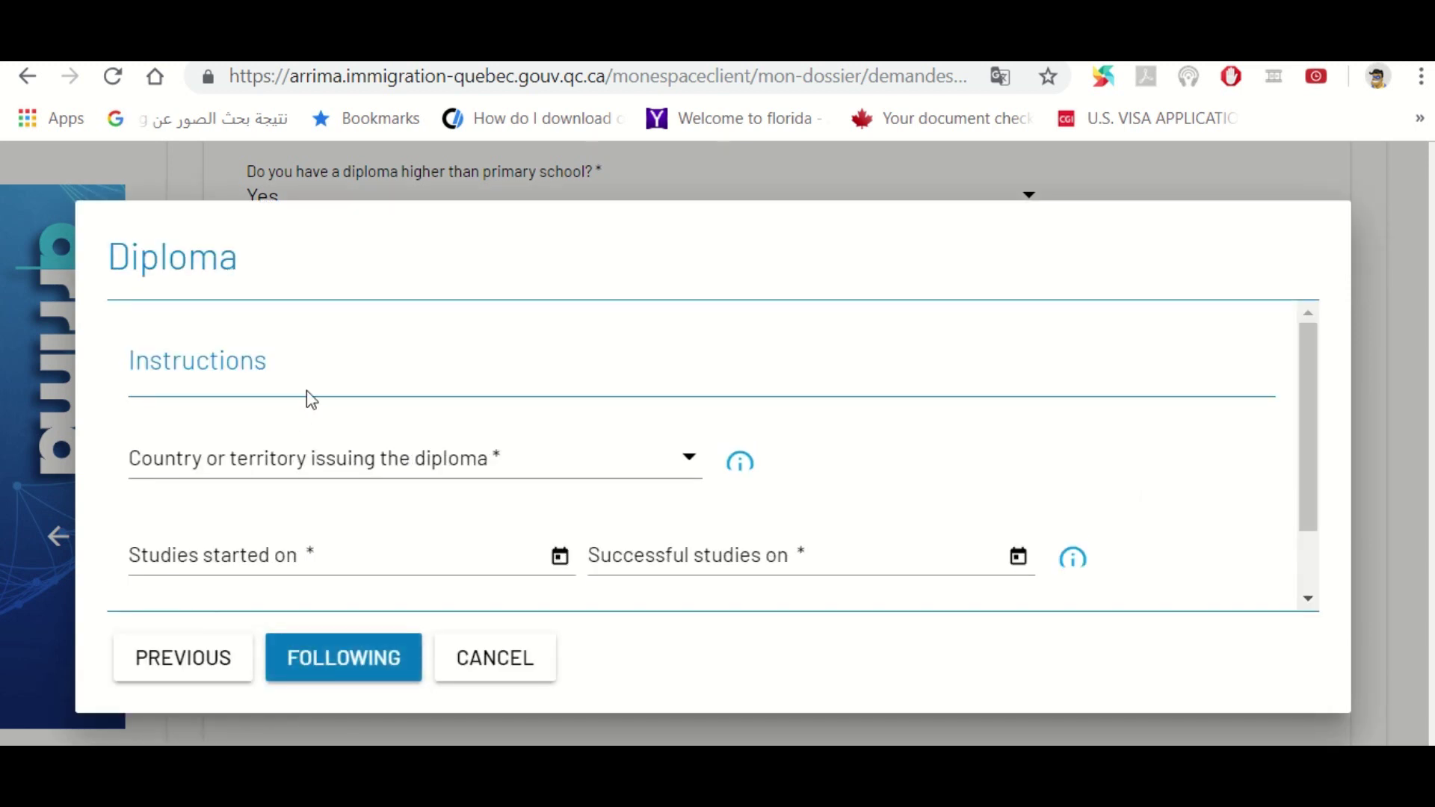
click(379, 458)
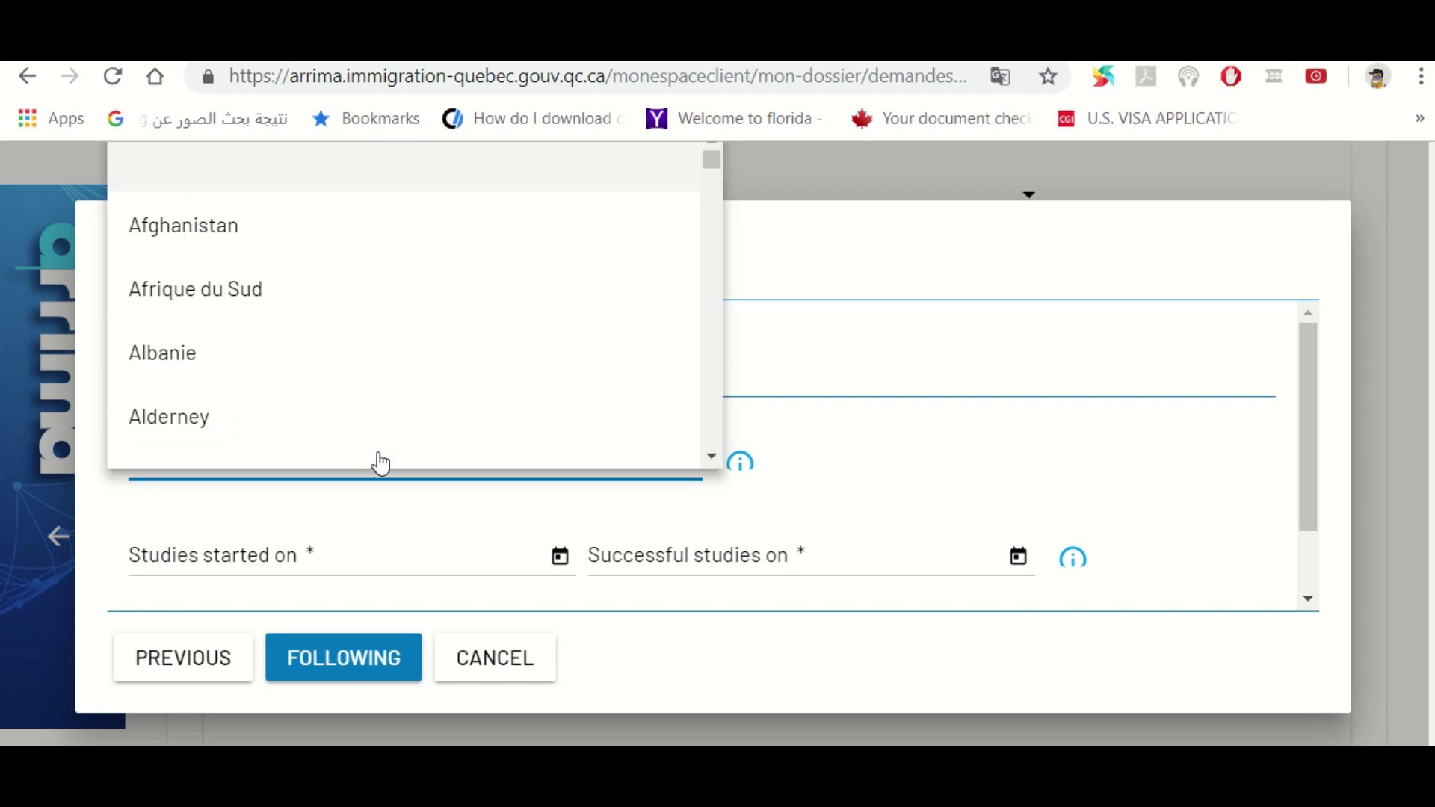
key(e)
click(236, 446)
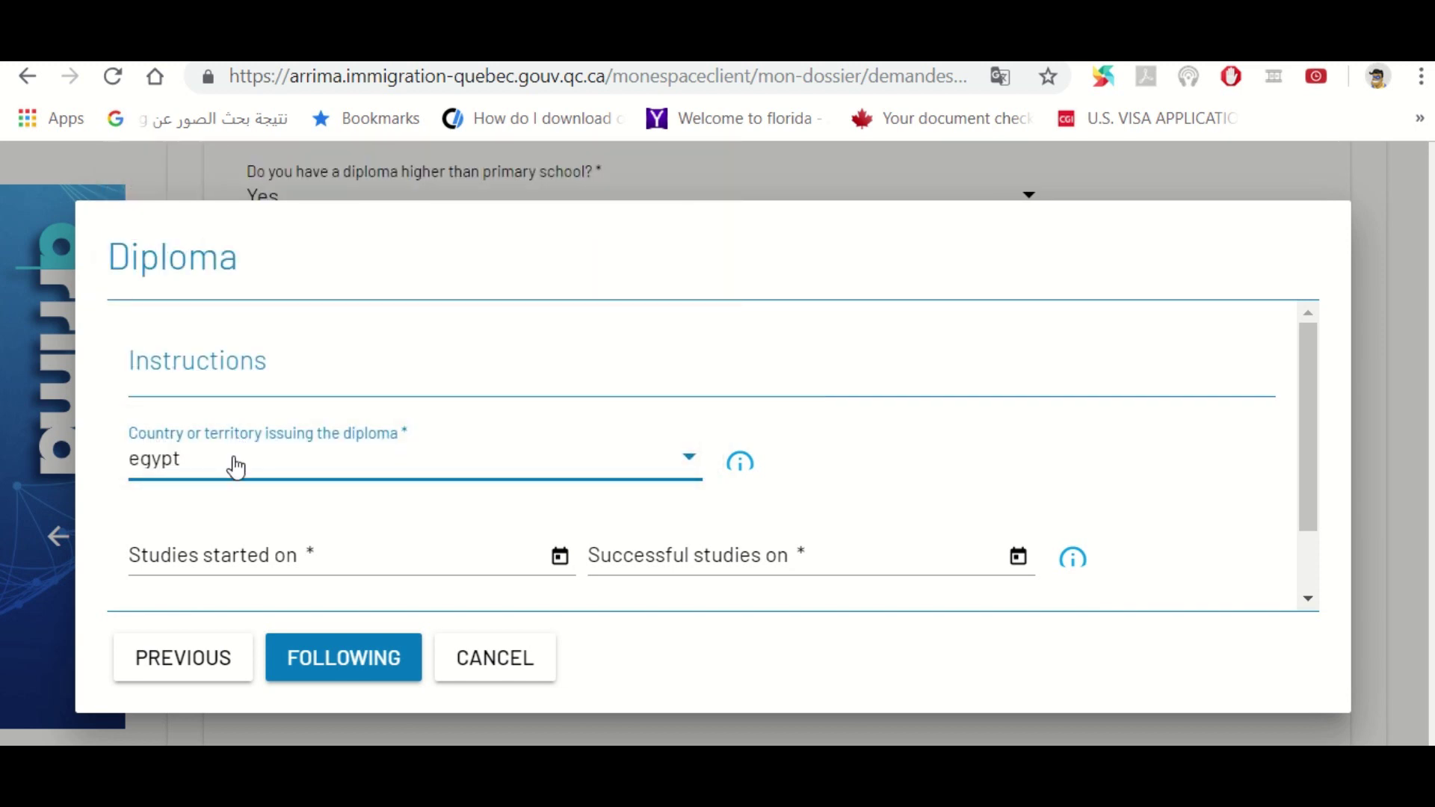
Enter study dates from 2007-09-01 to 2012-06-01 for the diploma
click(212, 558)
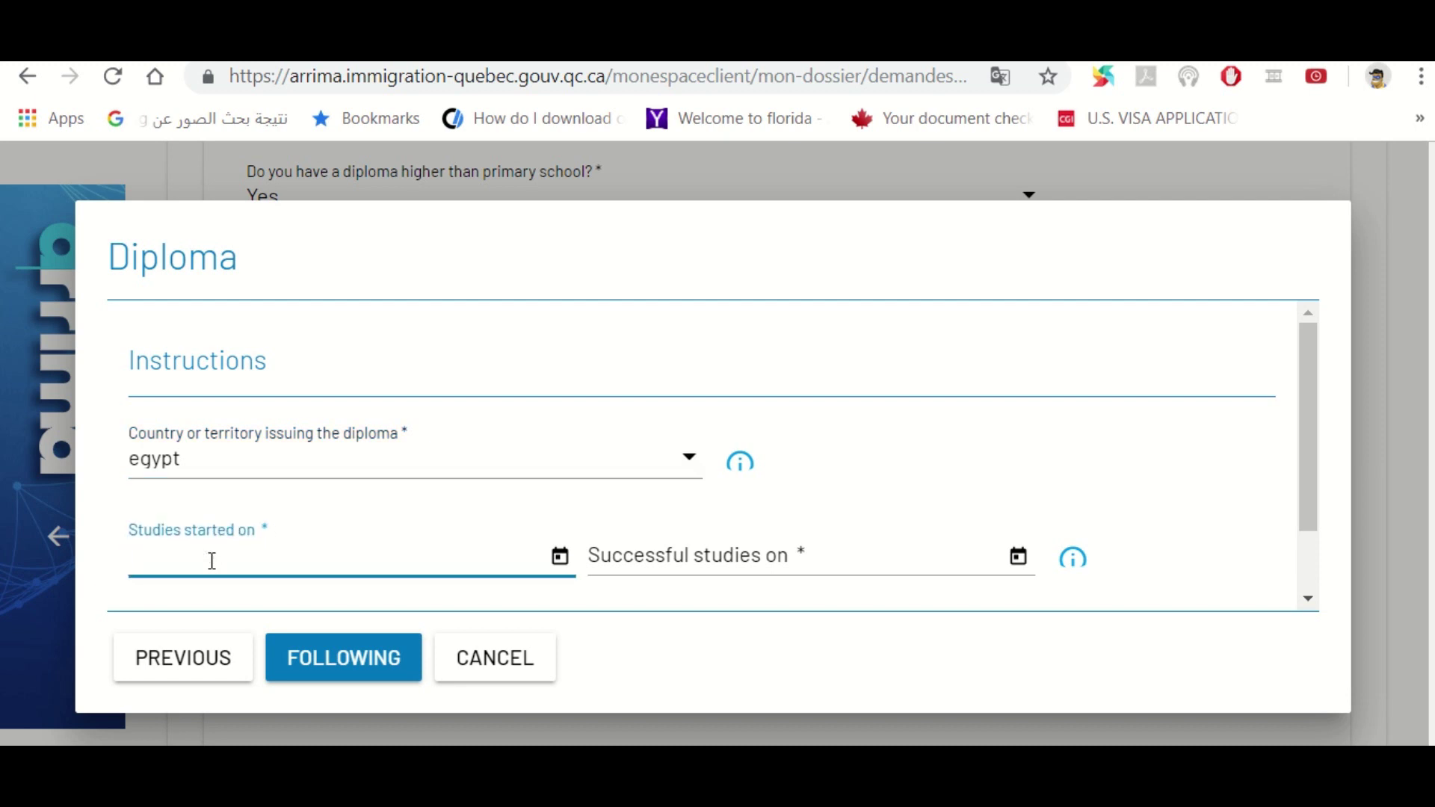
text(2007-09-01)
key(Tab)
text(2012-)
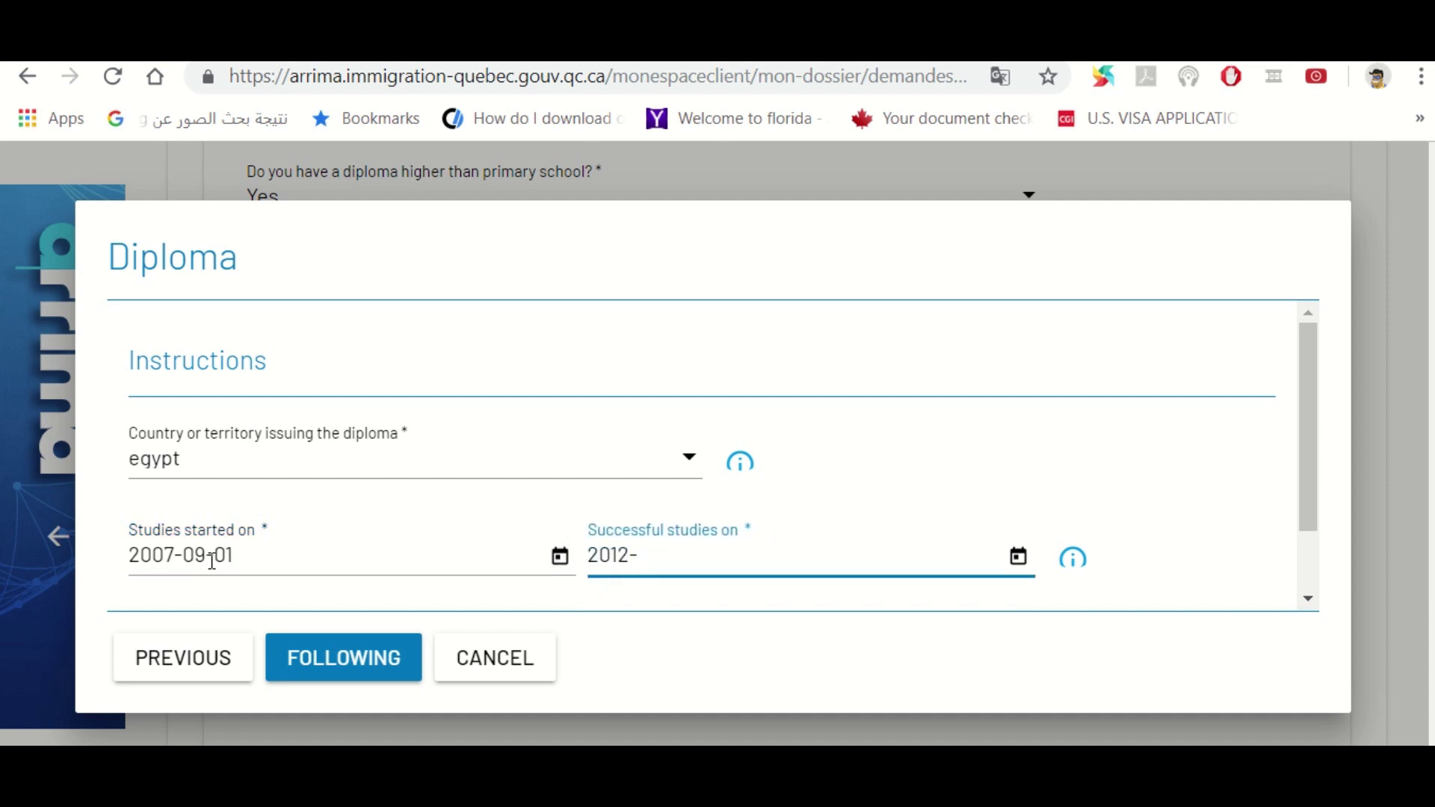
text(06-0)
key(Tab)
key(Tab)
key(Tab)
key(Tab)
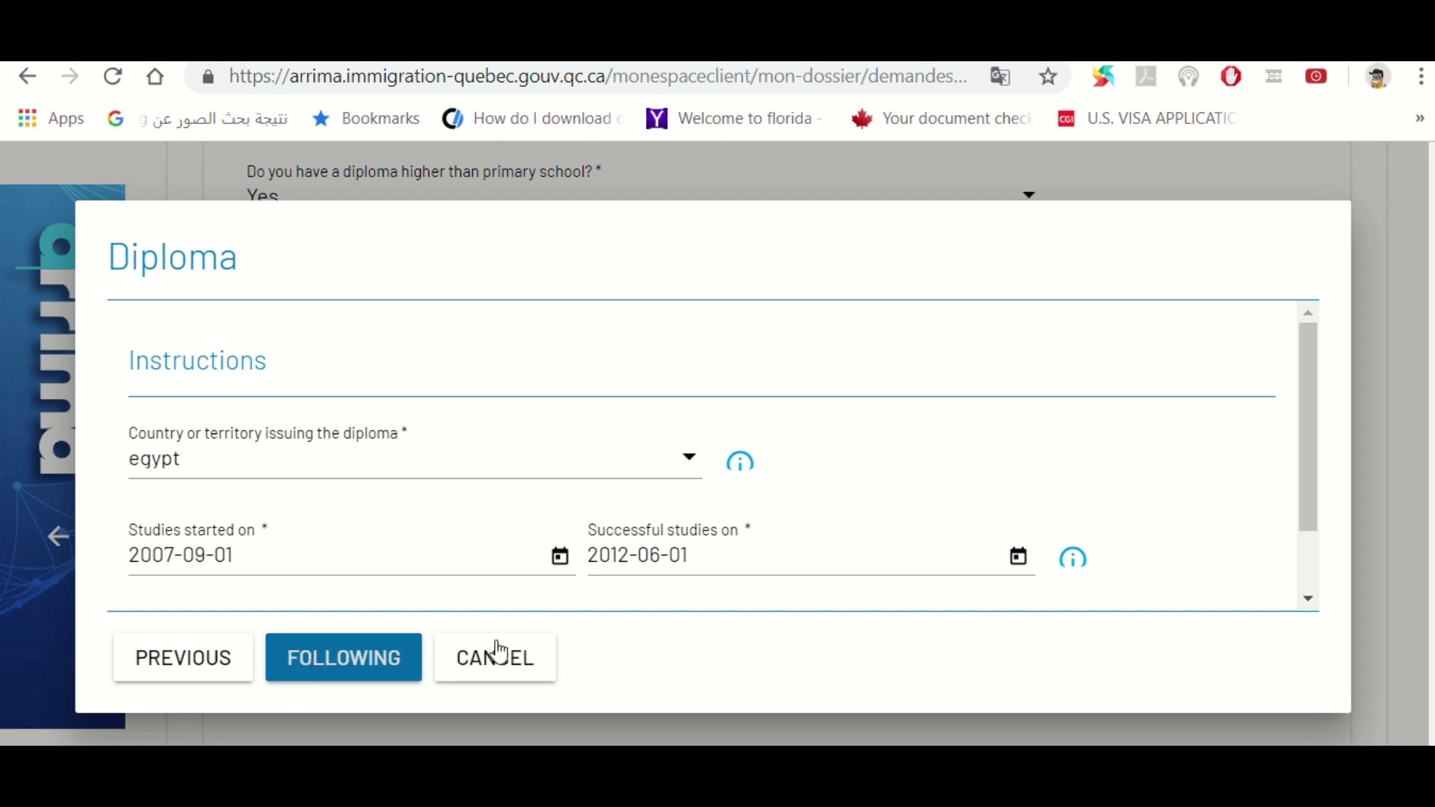
drag(1300, 521, 1309, 580)
Search BACHELOR and select BACHELOR Diploma as the degree title
click(333, 670)
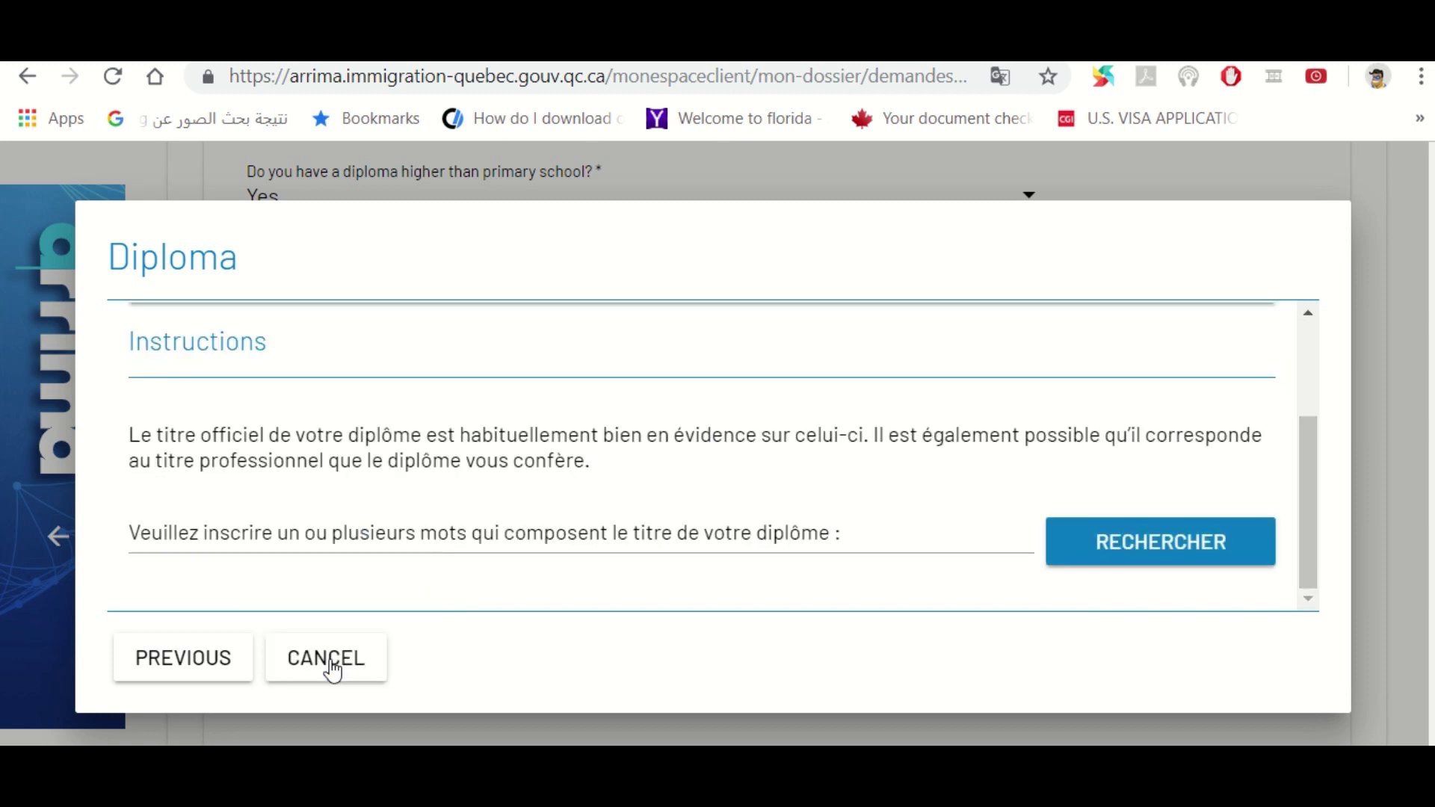
scroll(849, 586, down, 1)
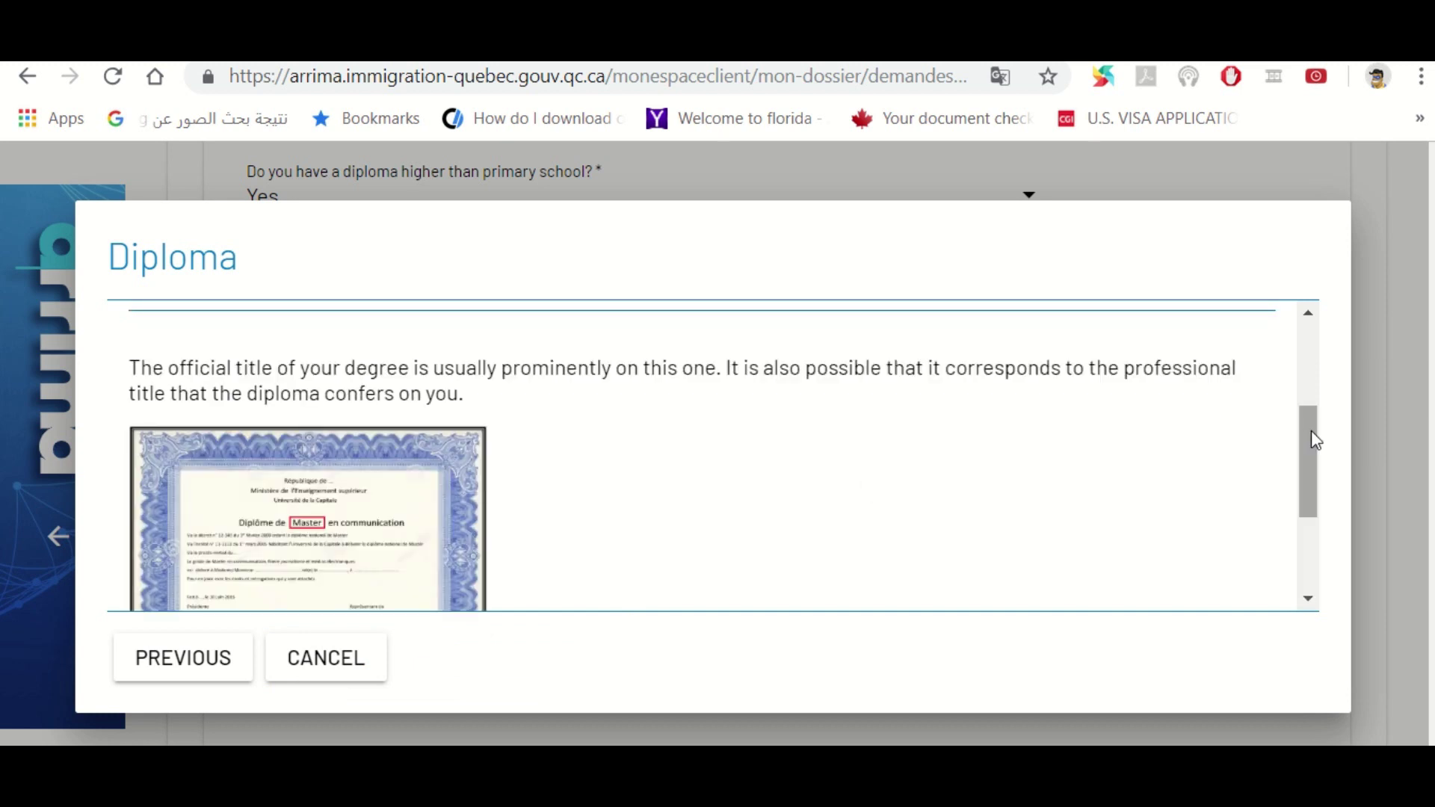
drag(1309, 432, 1315, 513)
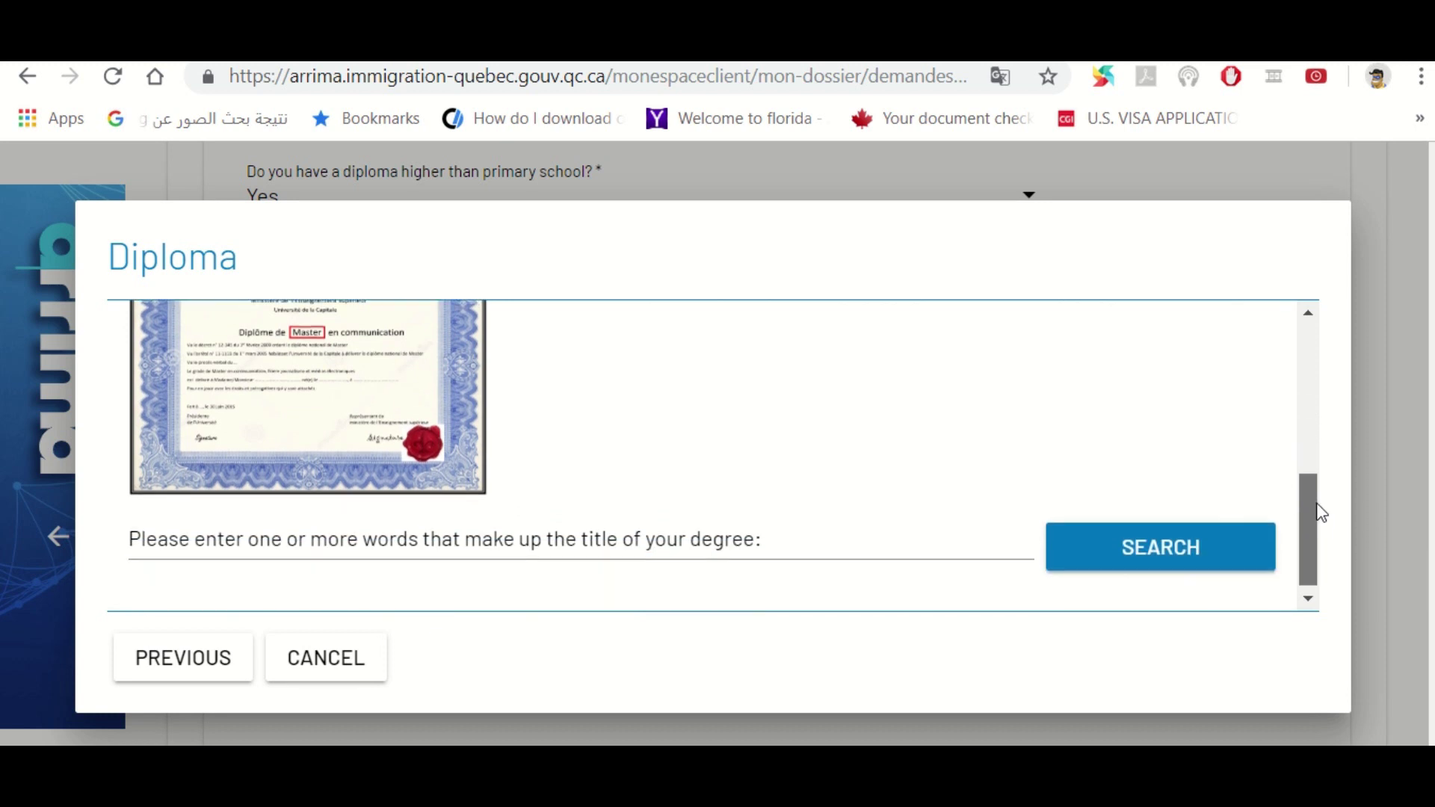
click(681, 532)
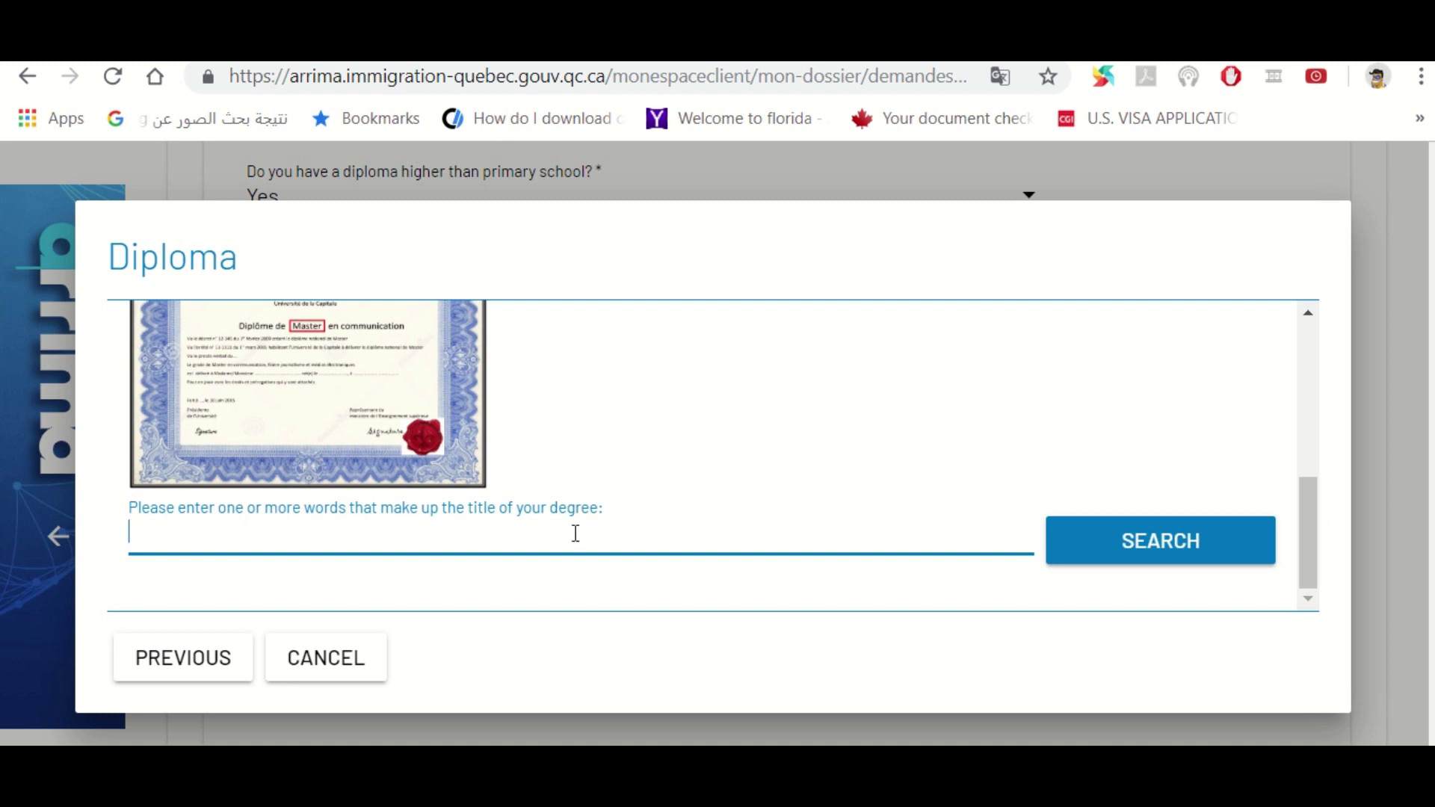
text(BACHELOR)
click(1111, 551)
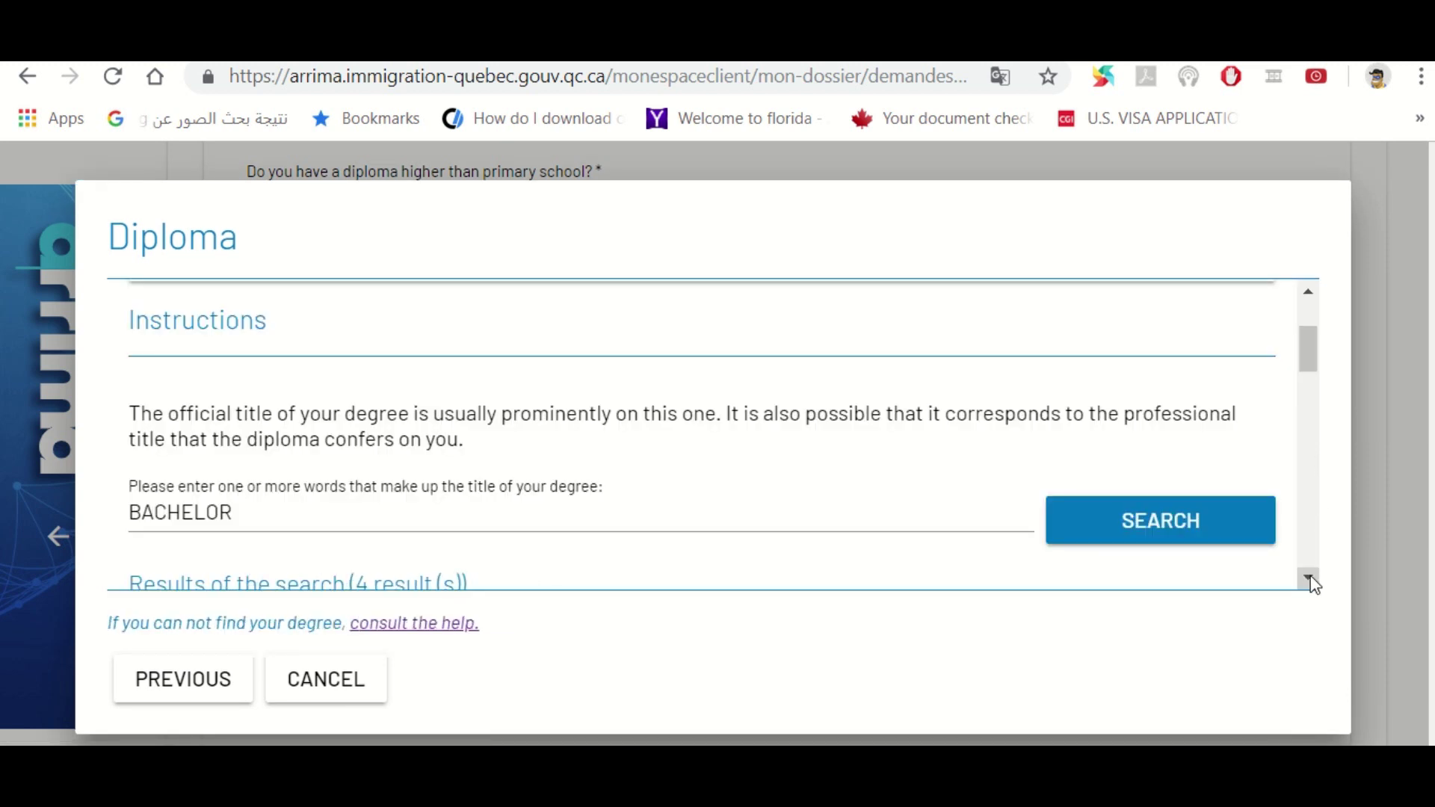
scroll(1314, 584, down, 5)
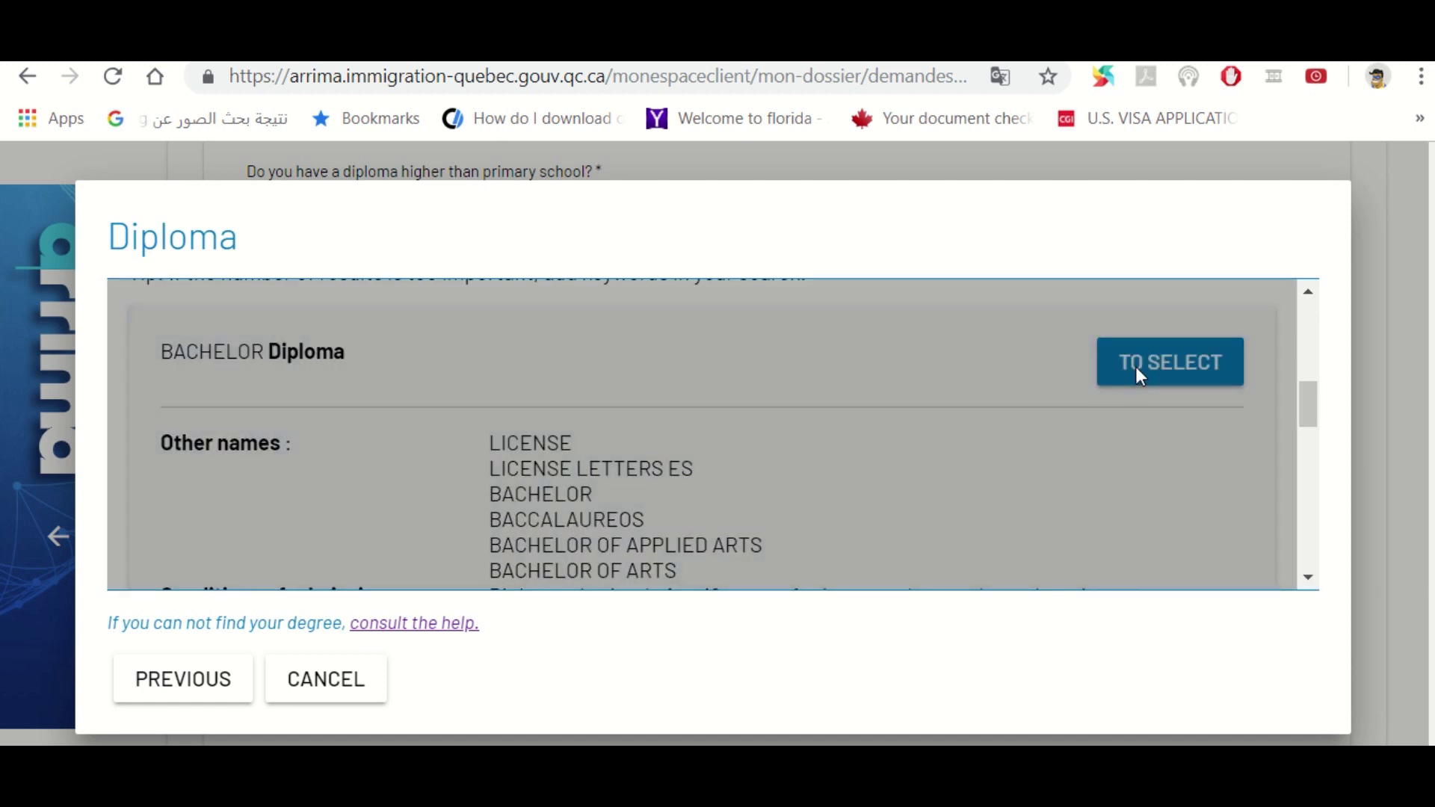
click(1137, 374)
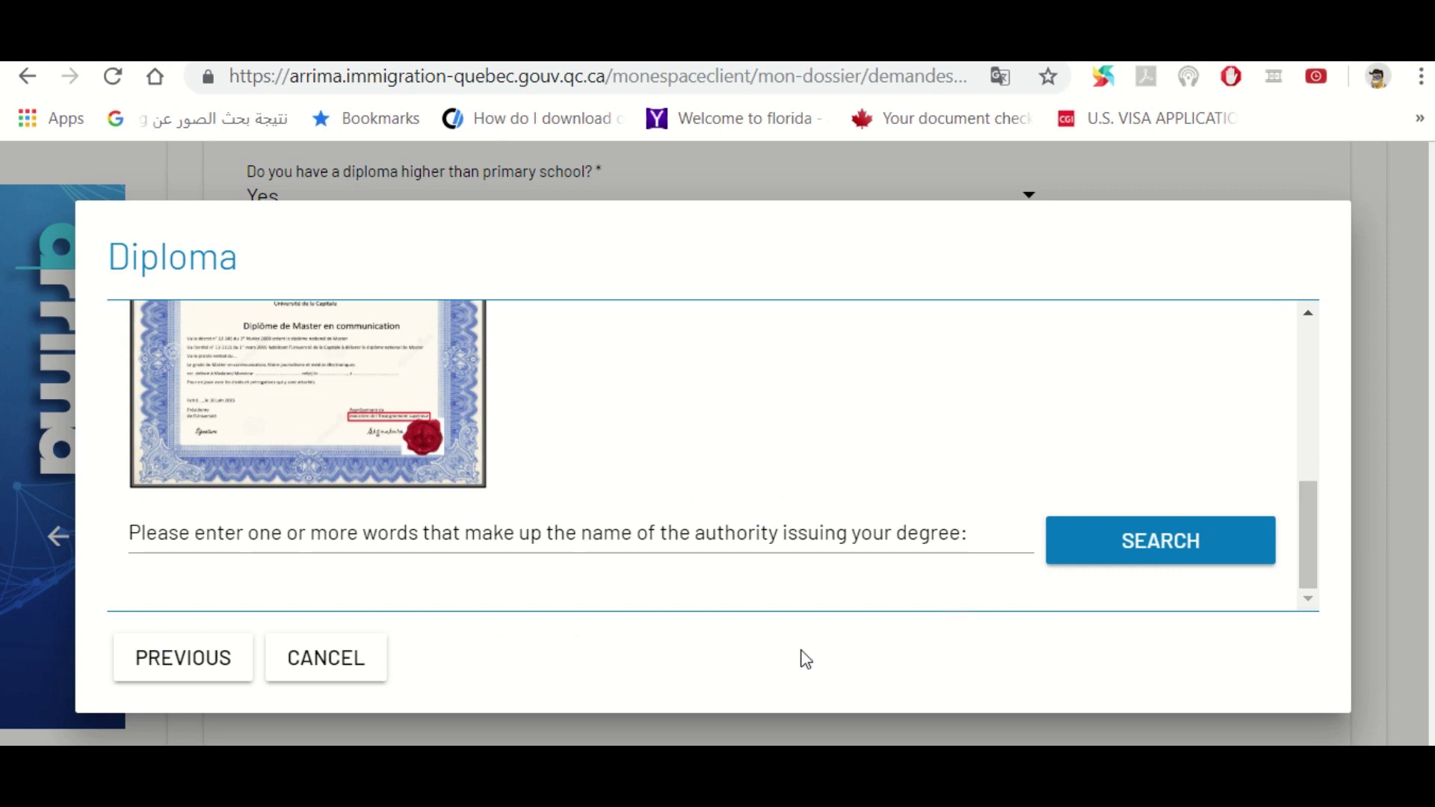
Search ALEXANDRIA and select Alexandria University as the issuing authority
click(623, 538)
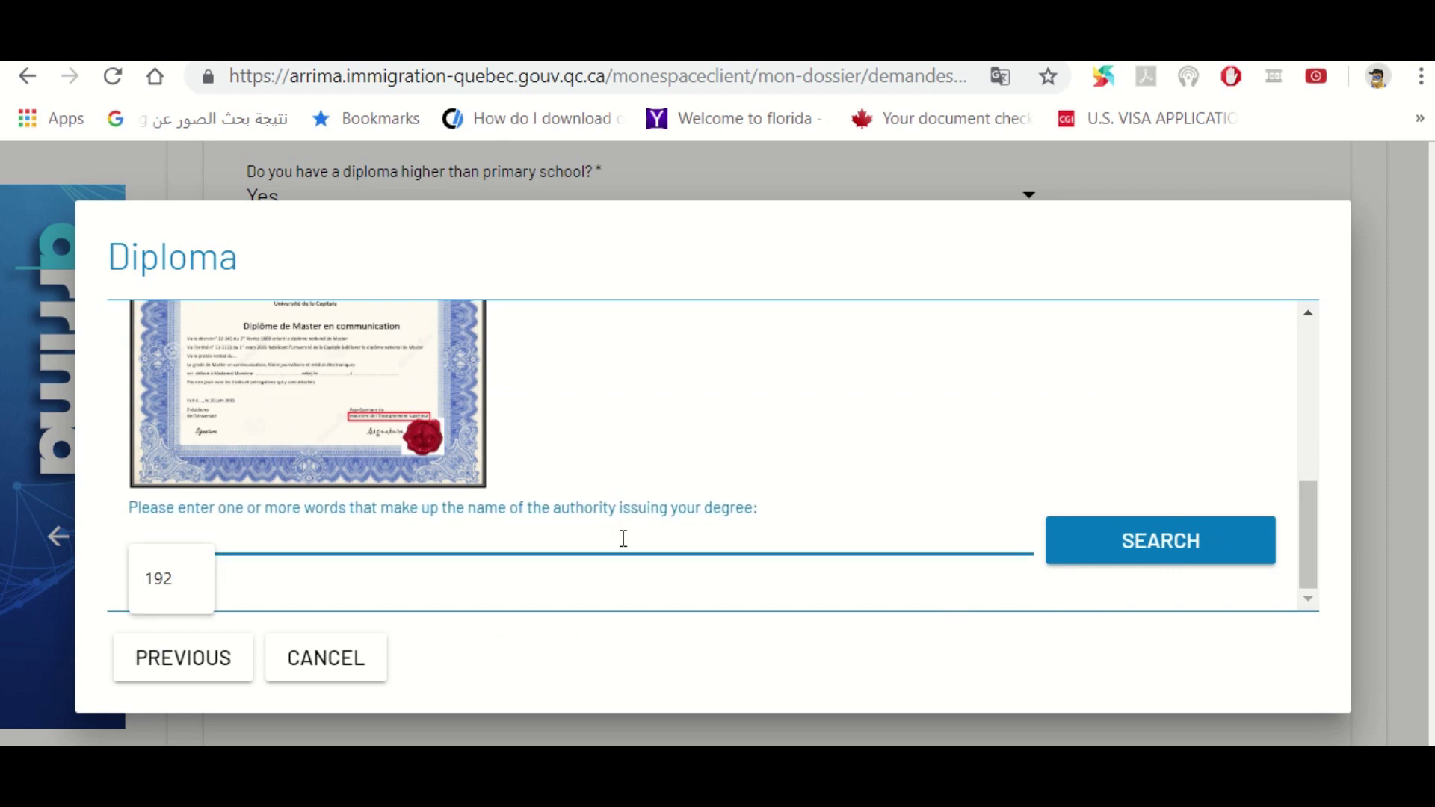
text(ALEXANDRI)
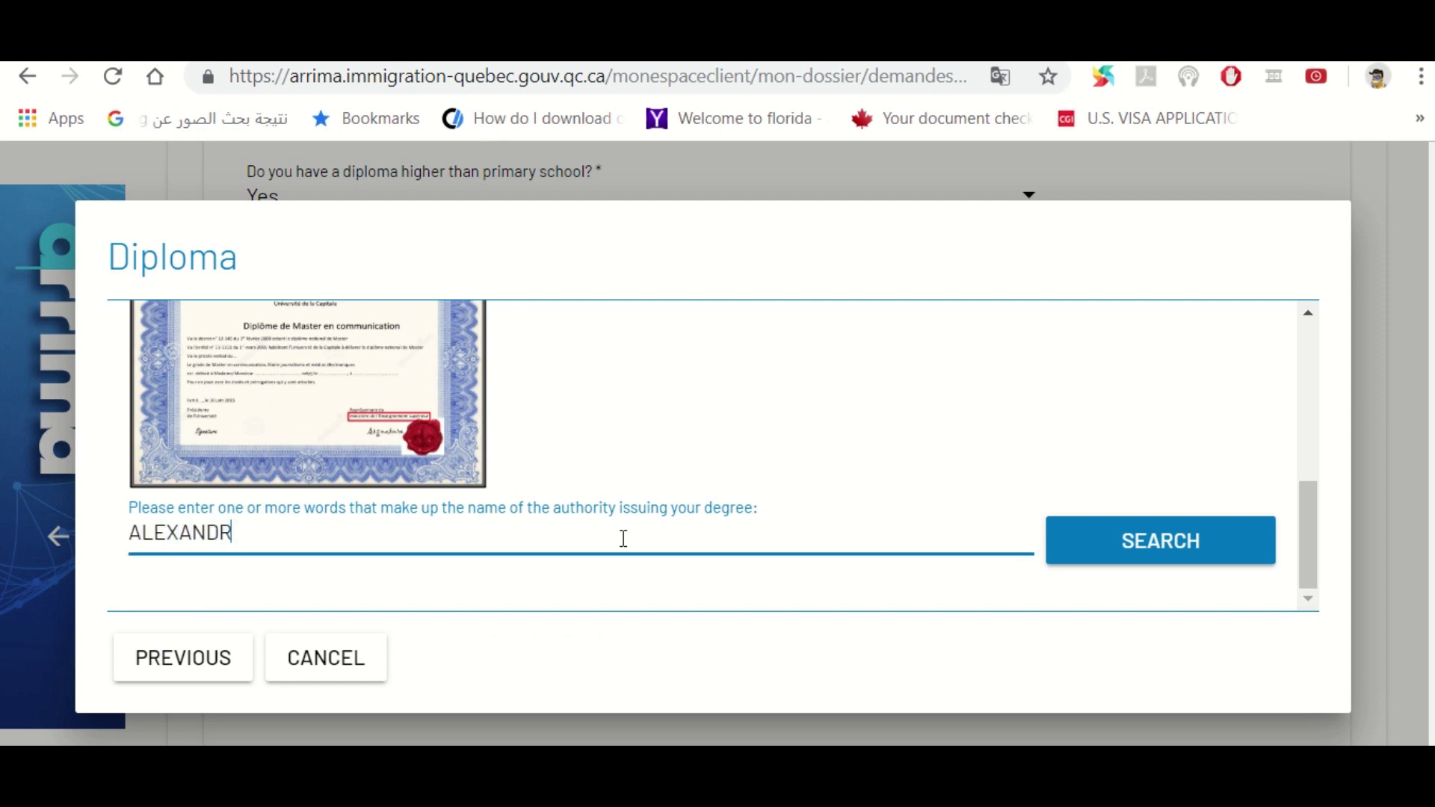
text(A)
click(1121, 552)
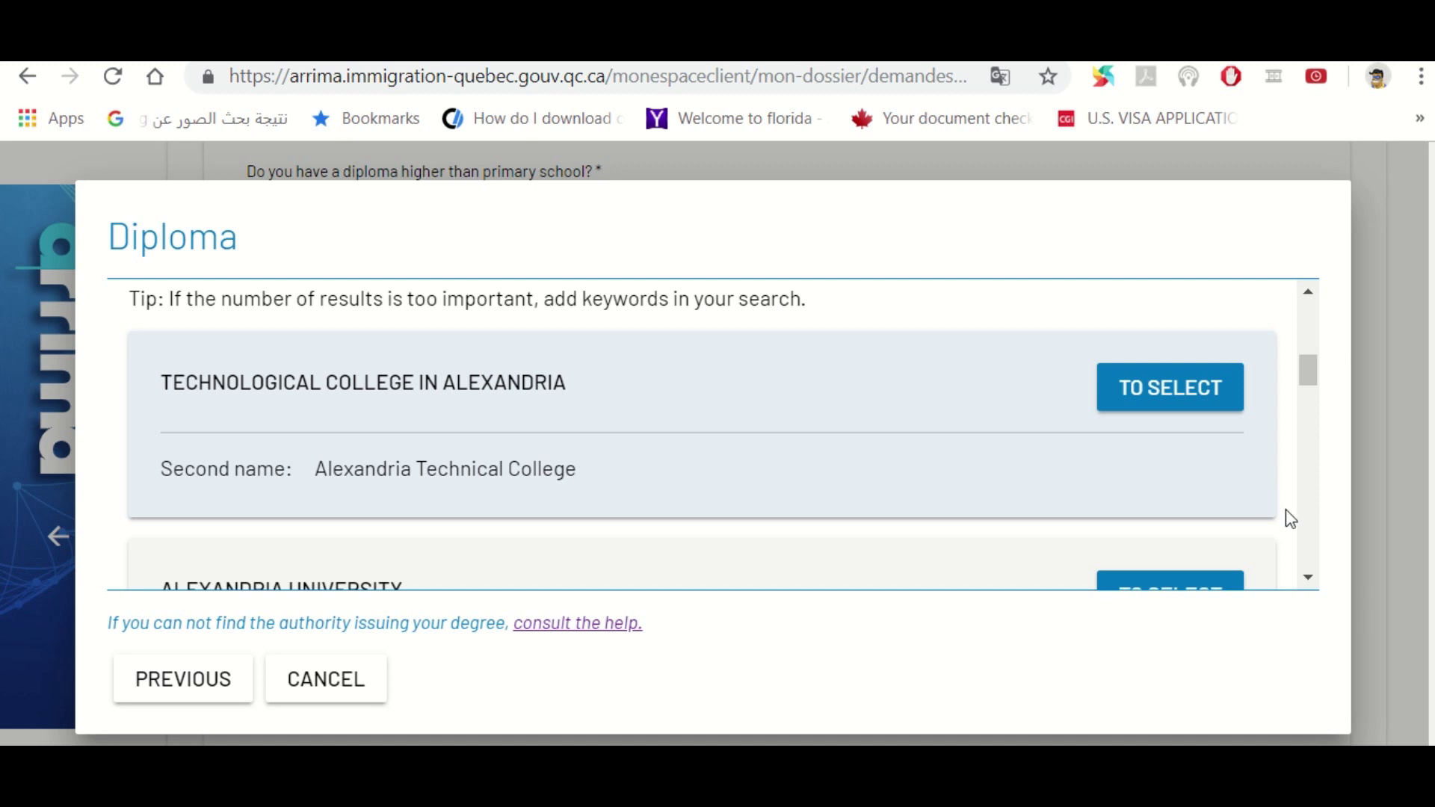
scroll(1314, 583, down, 2)
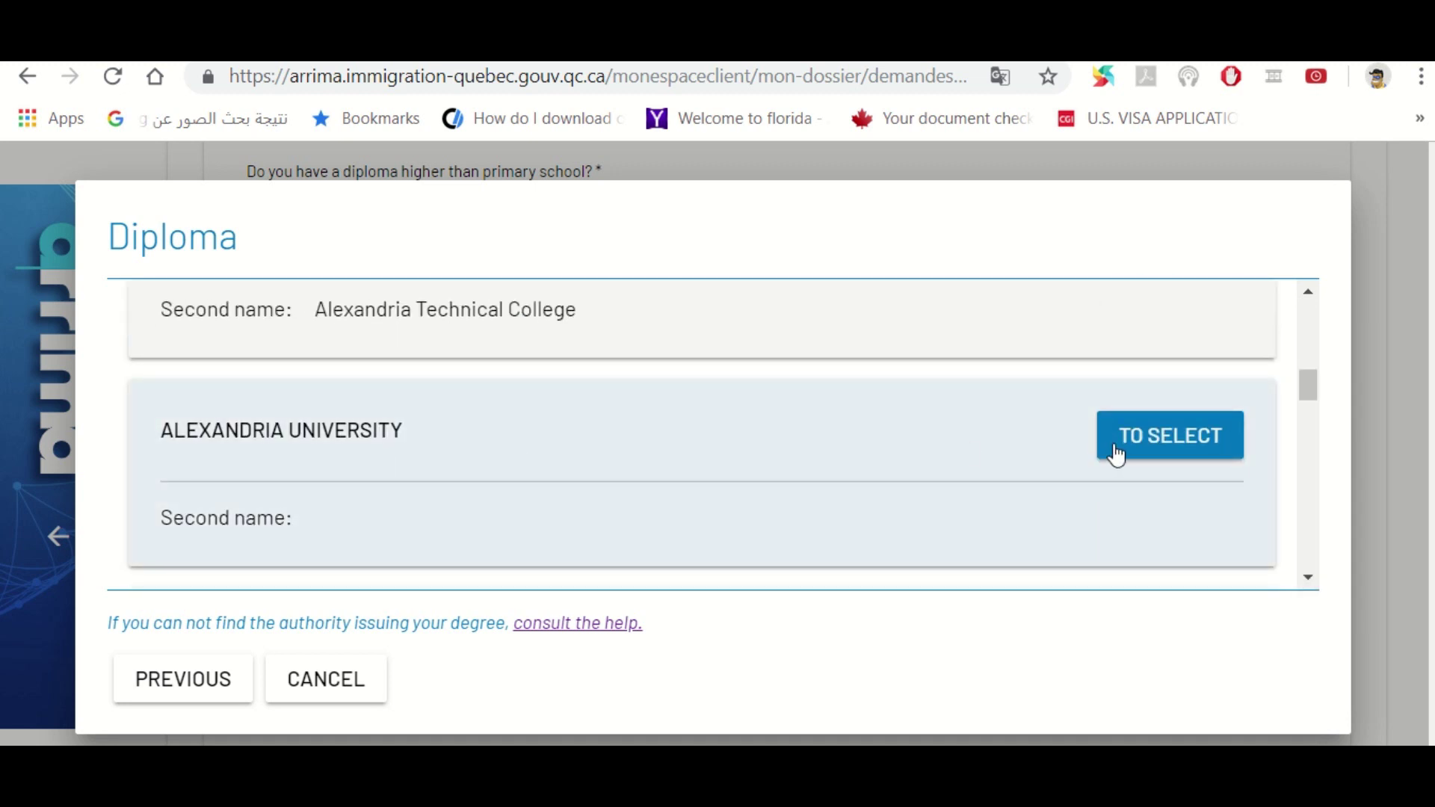
click(1117, 452)
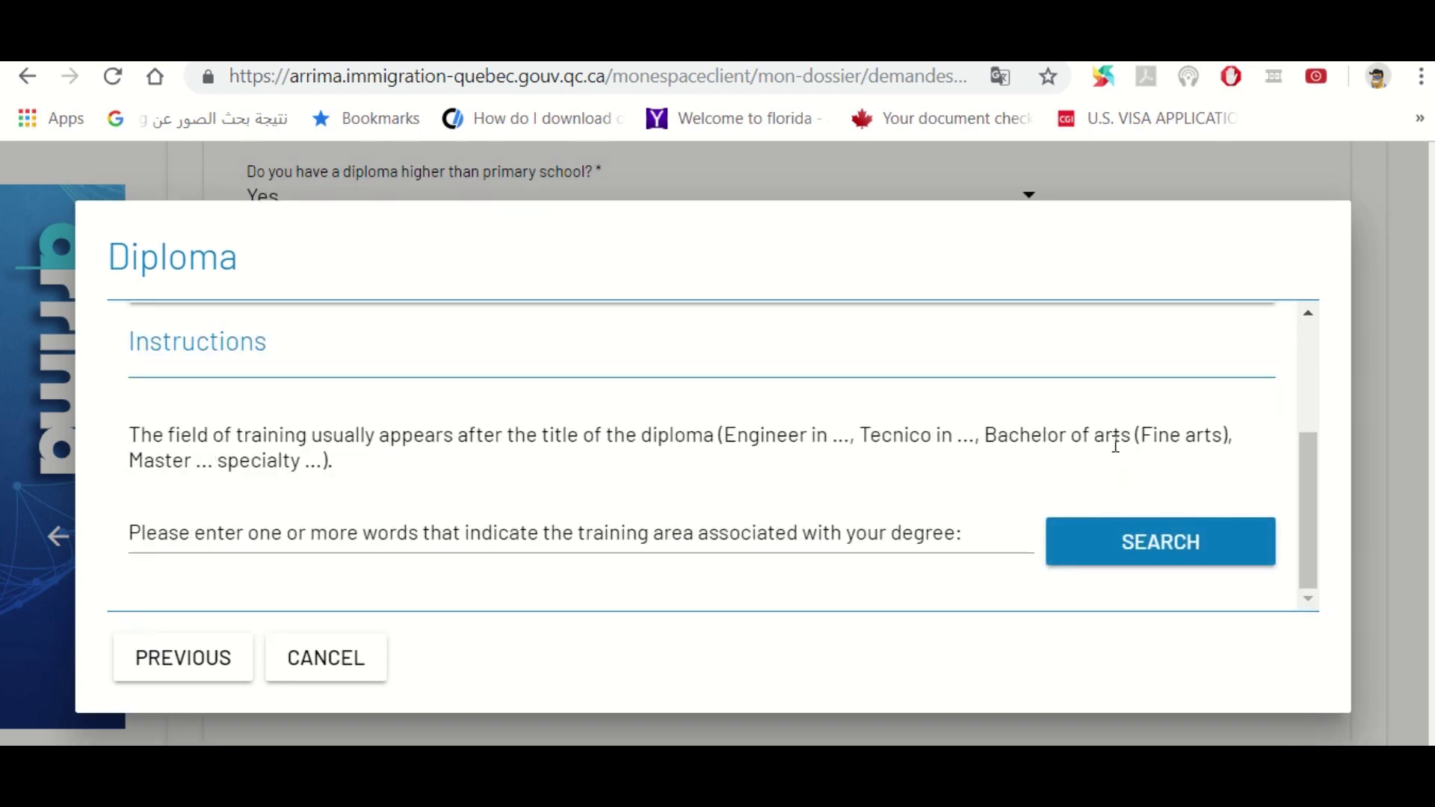
Search EDUCATION and pick Literature and Education (French language section) as the training area
click(623, 530)
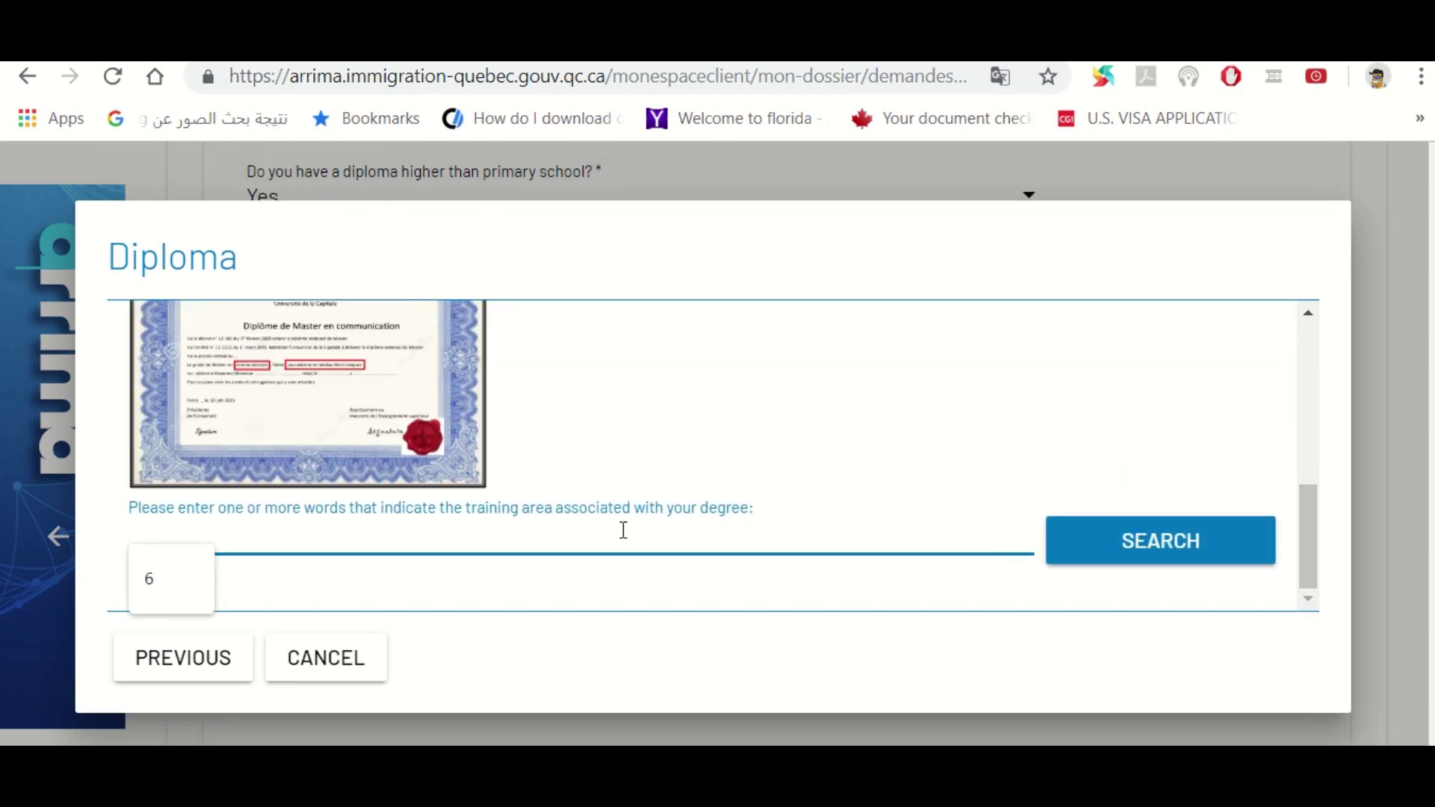
text(EDUCARI)
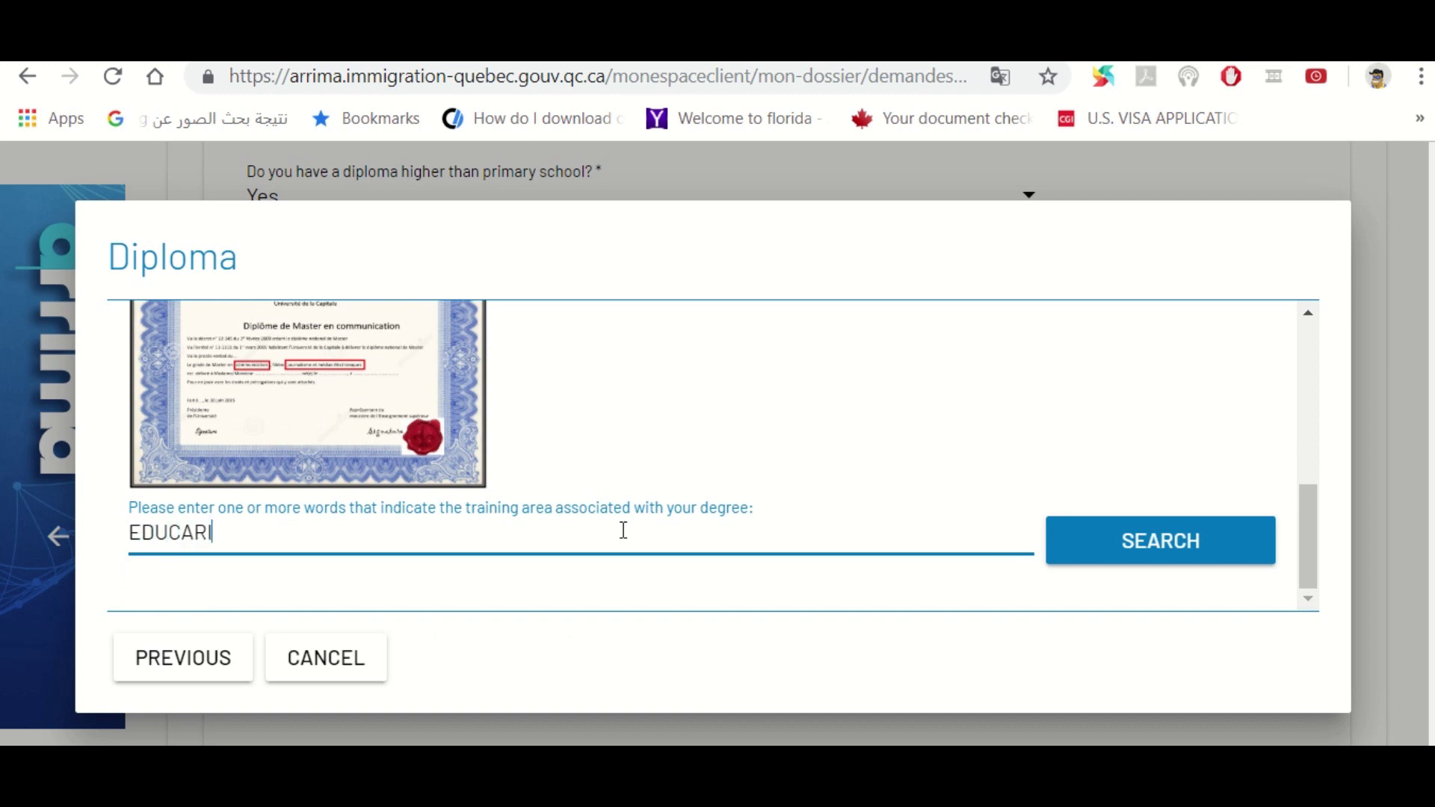
text(ON)
key(BackSpace)
key(BackSpace)
key(BackSpace)
key(BackSpace)
text(TION)
click(1222, 547)
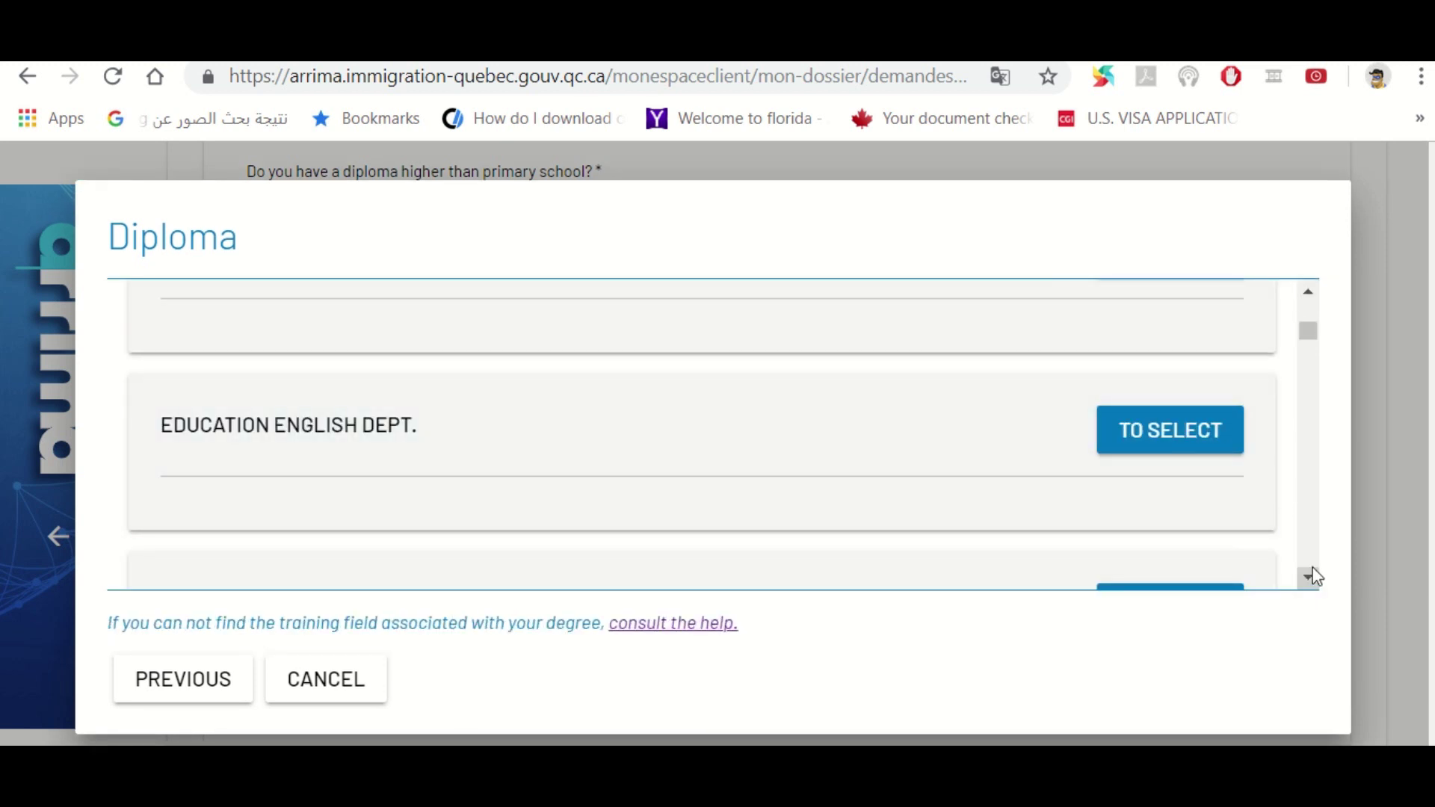
click(1308, 576)
click(1307, 577)
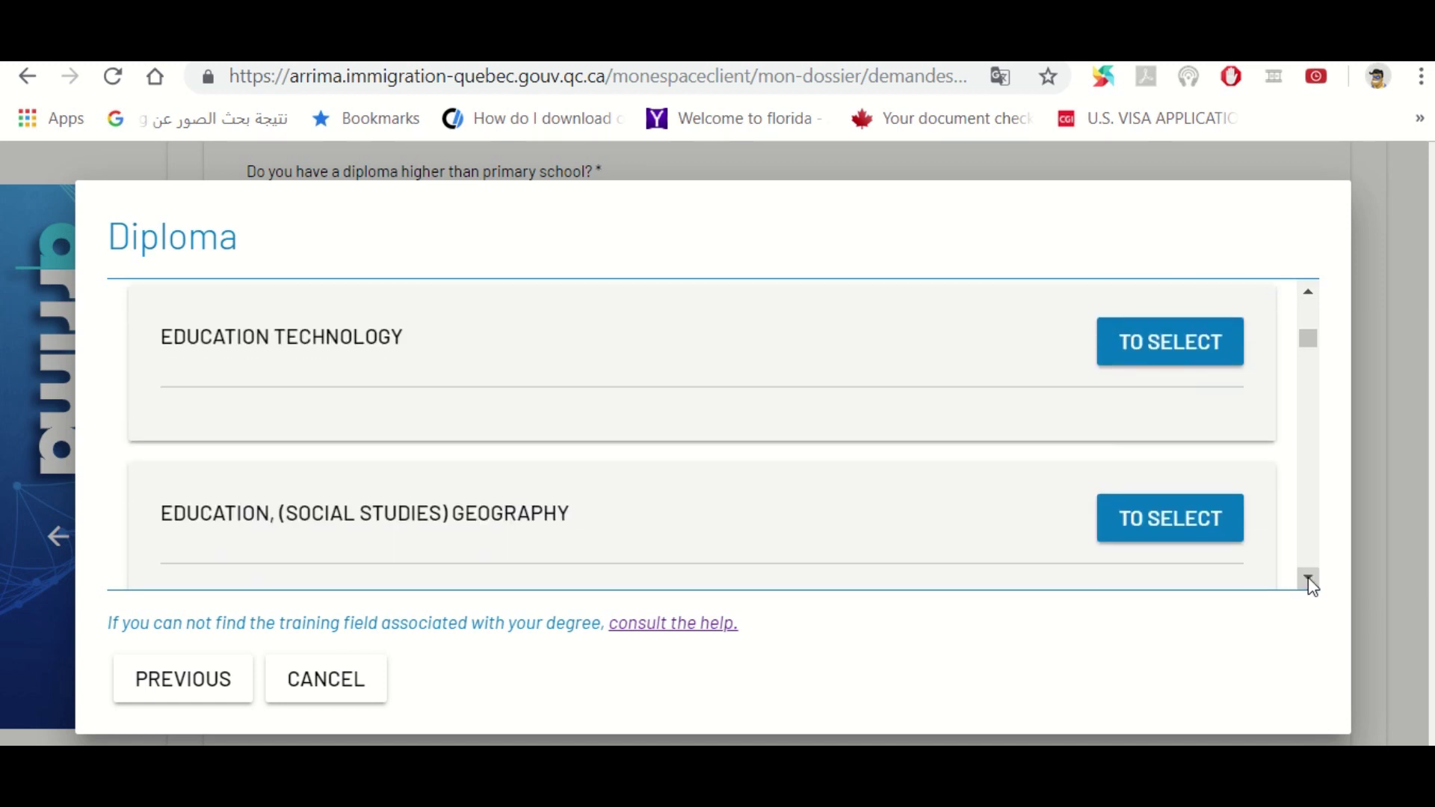
click(1307, 577)
click(1307, 577)
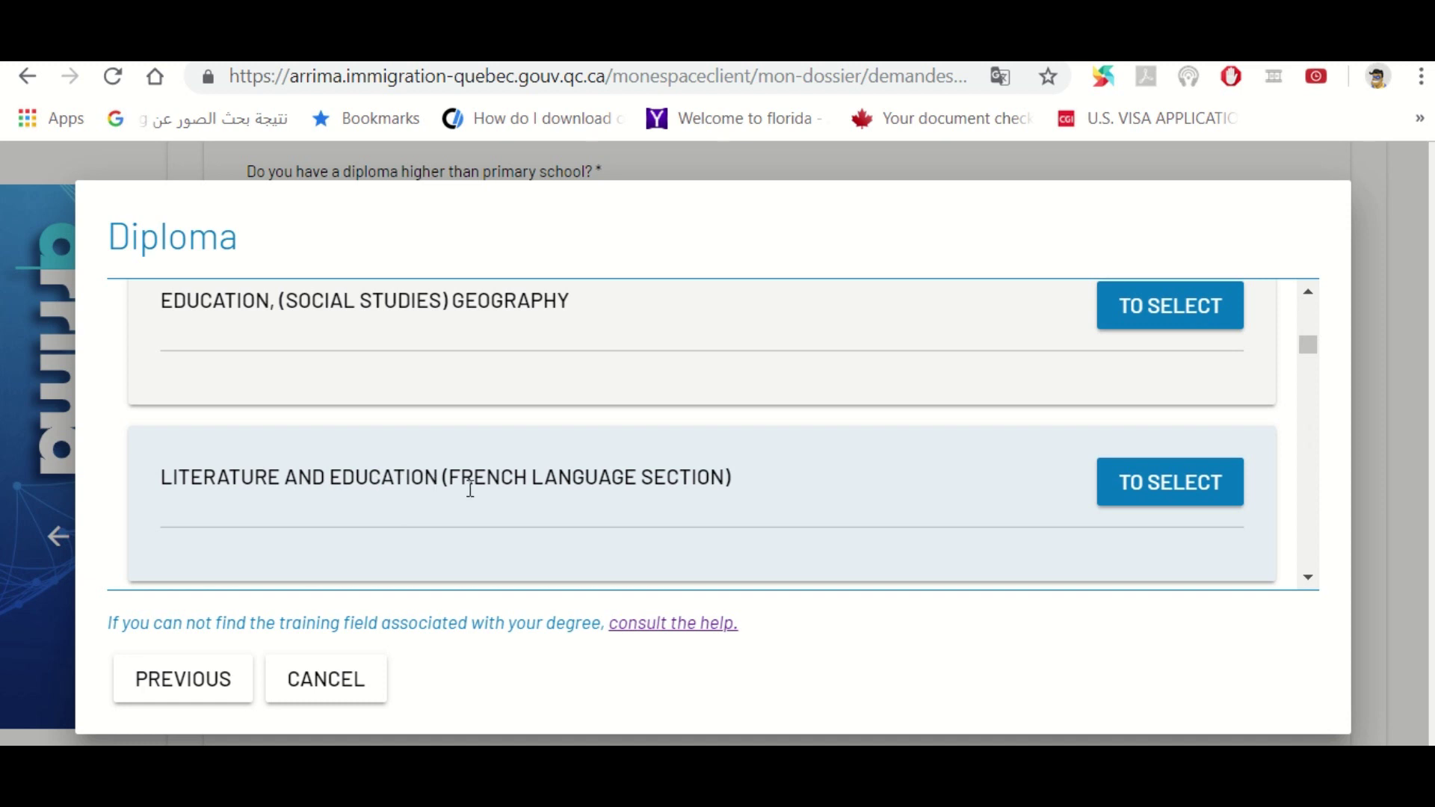
click(1135, 496)
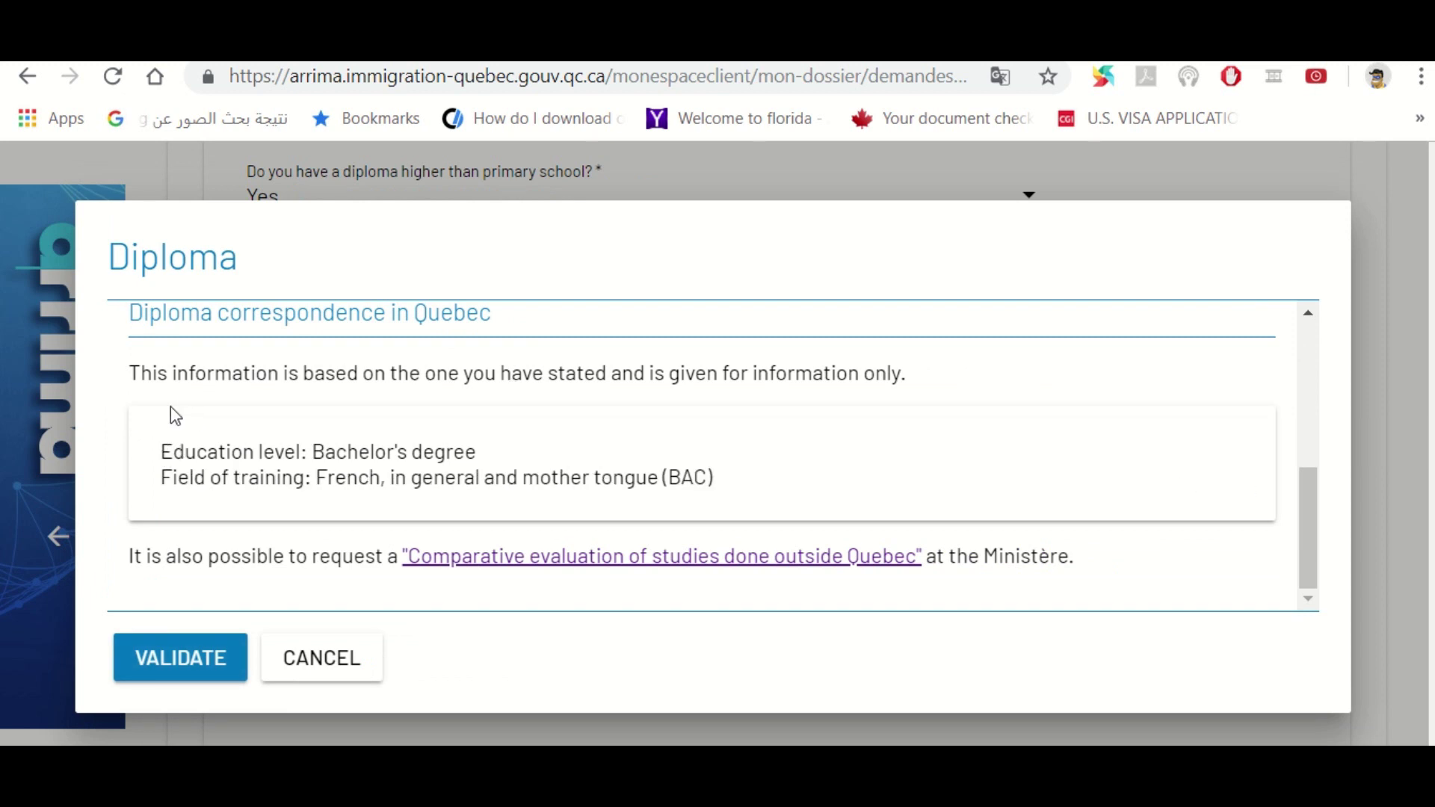
Review the Bachelor's degree in French equivalence and validate the diploma
drag(165, 449, 479, 450)
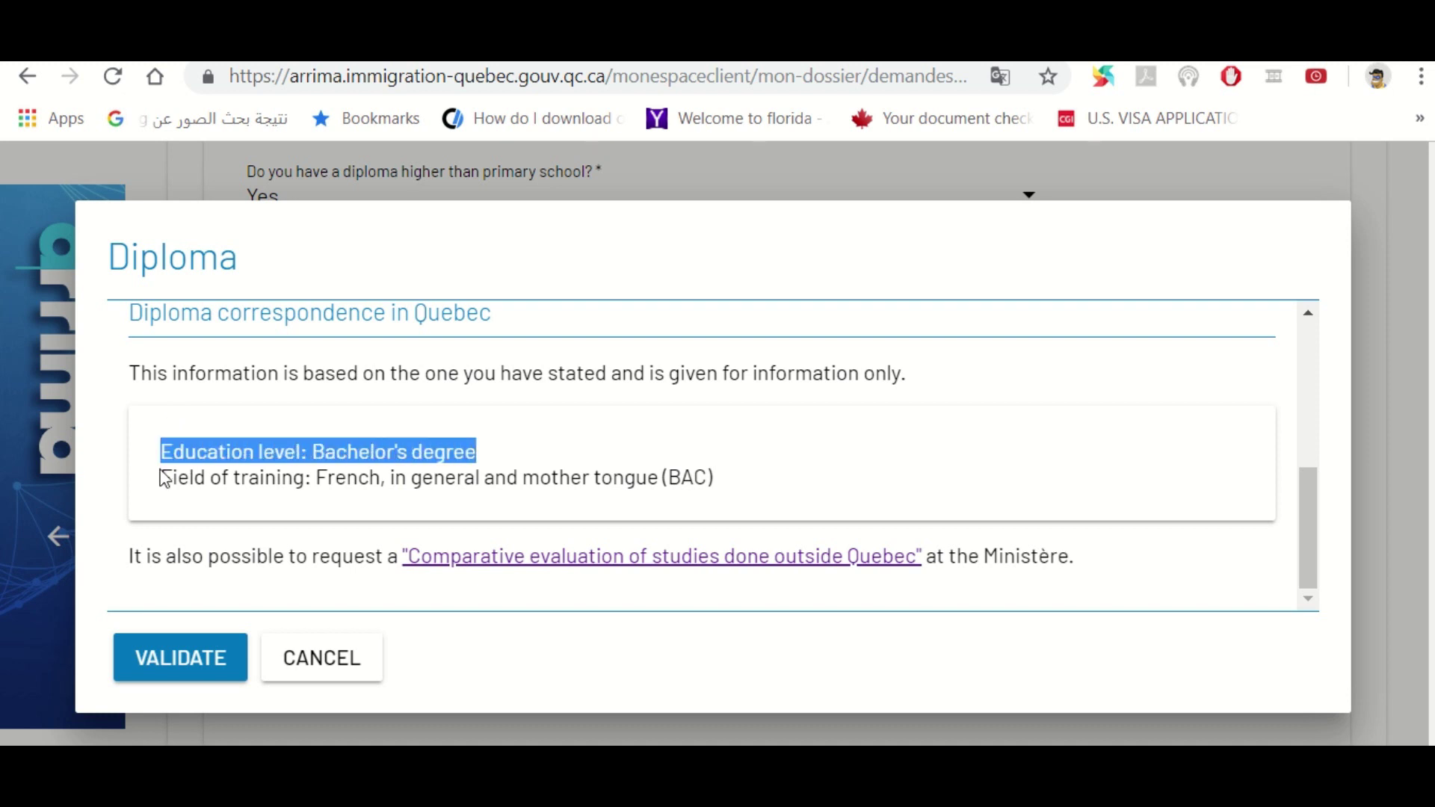
drag(161, 478, 928, 532)
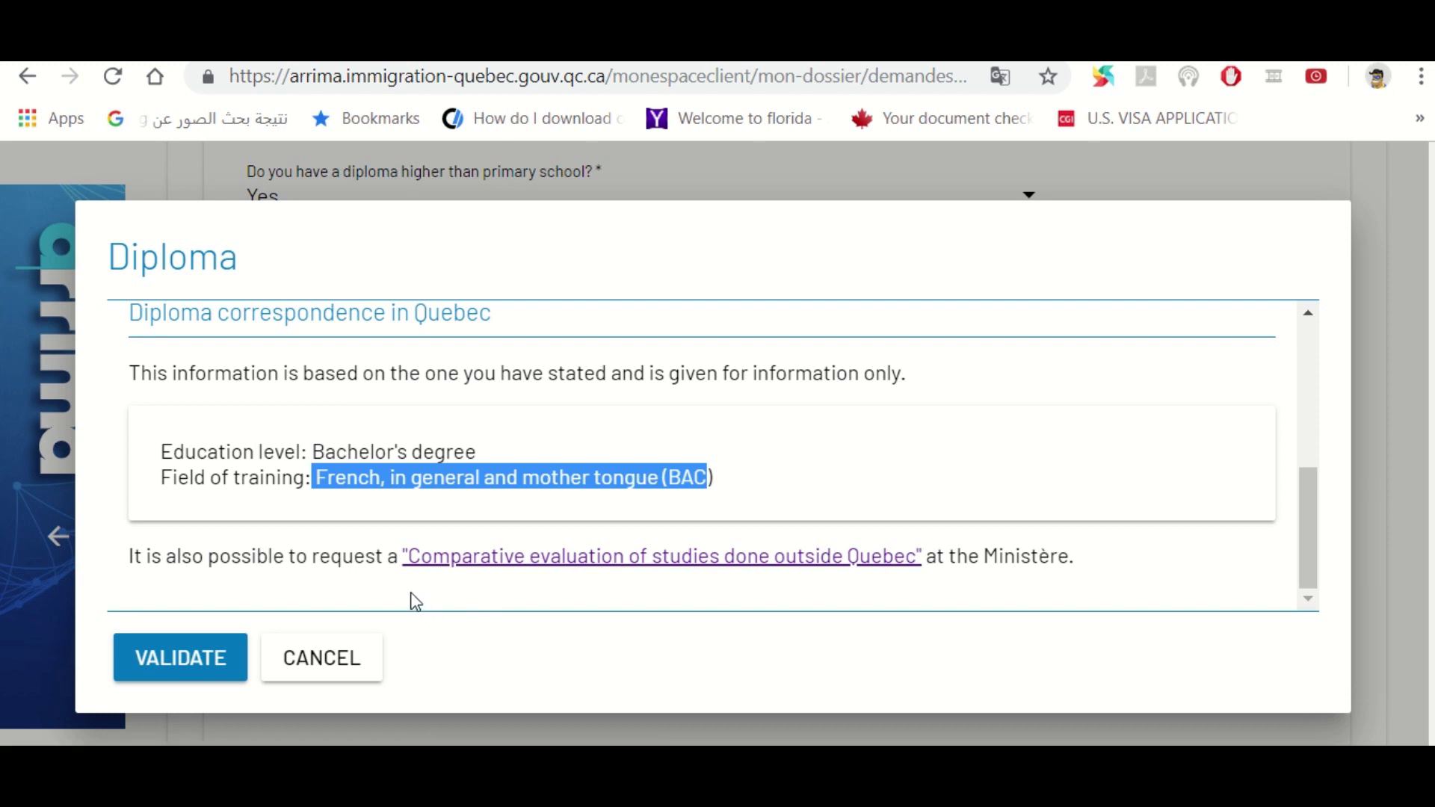
click(212, 665)
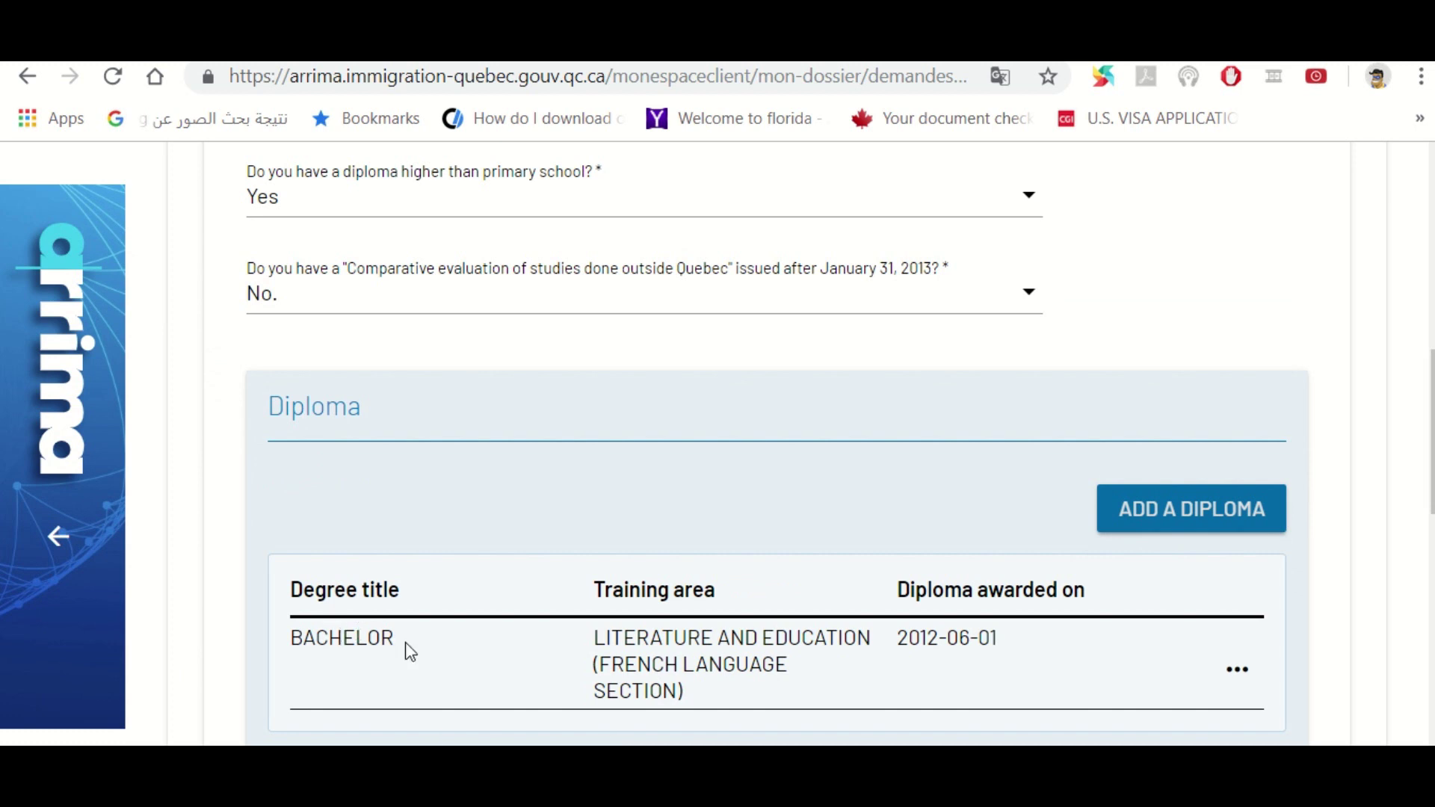
Answer No to professional order recognition of a diploma or training equivalence
scroll(839, 444, down, 4)
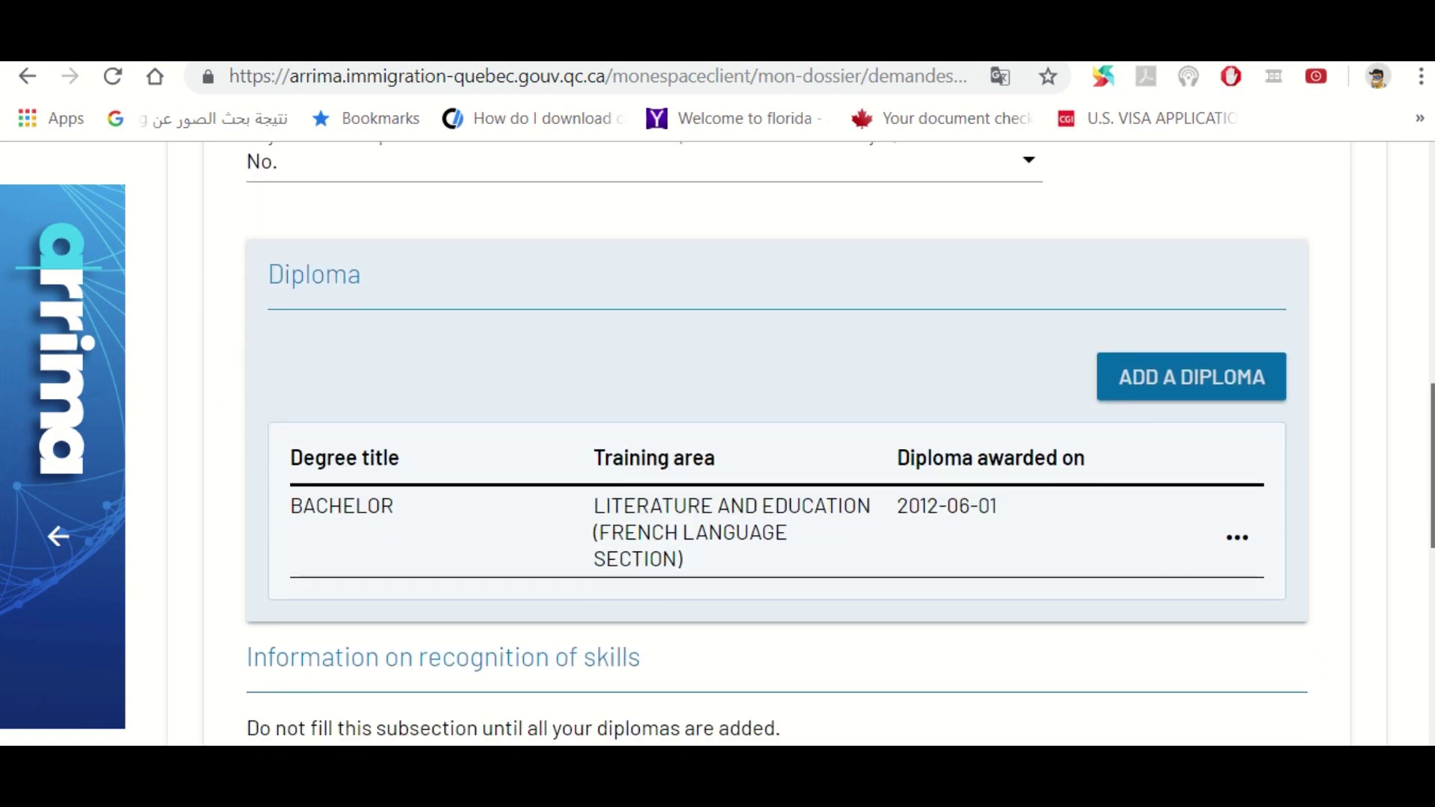
scroll(837, 553, down, 3)
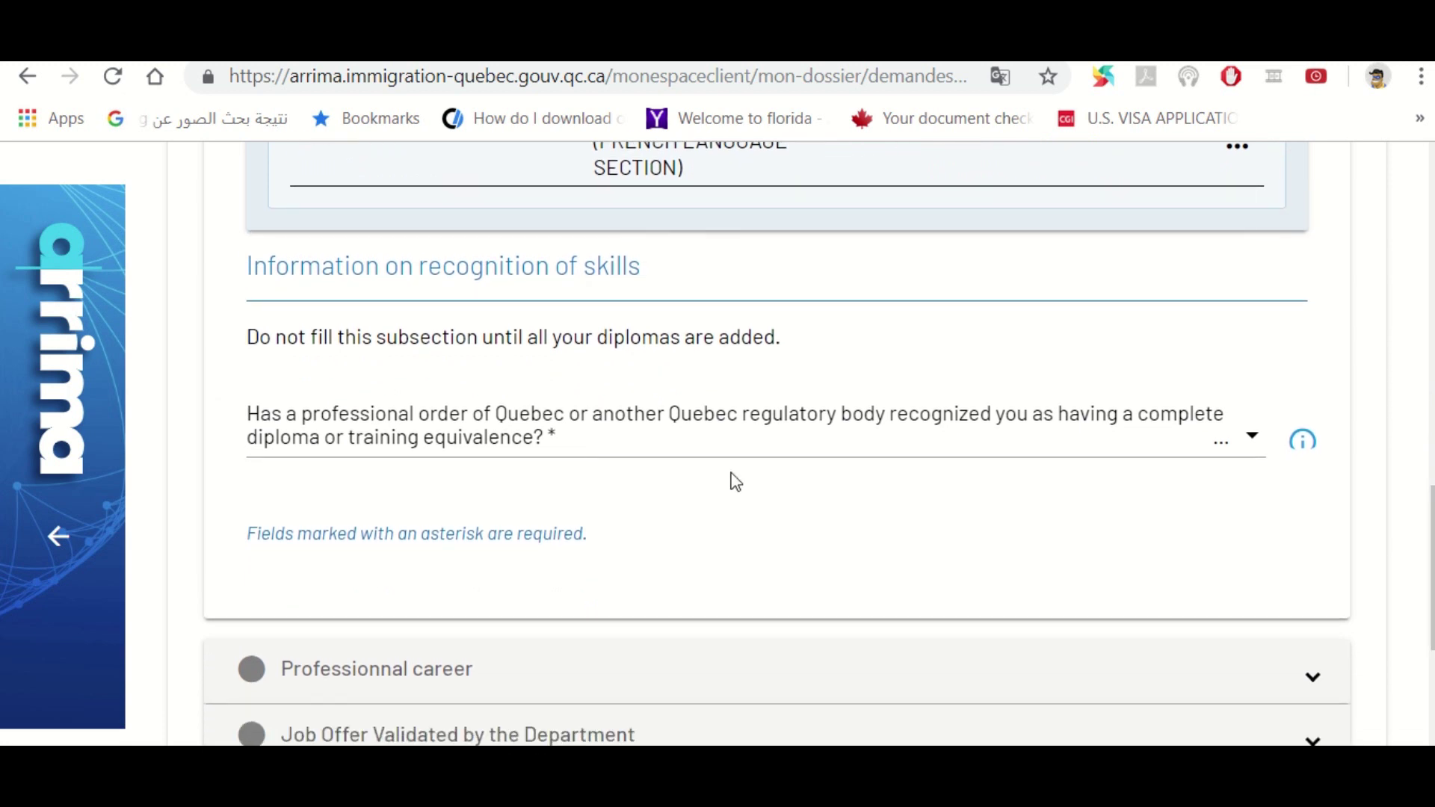
click(677, 453)
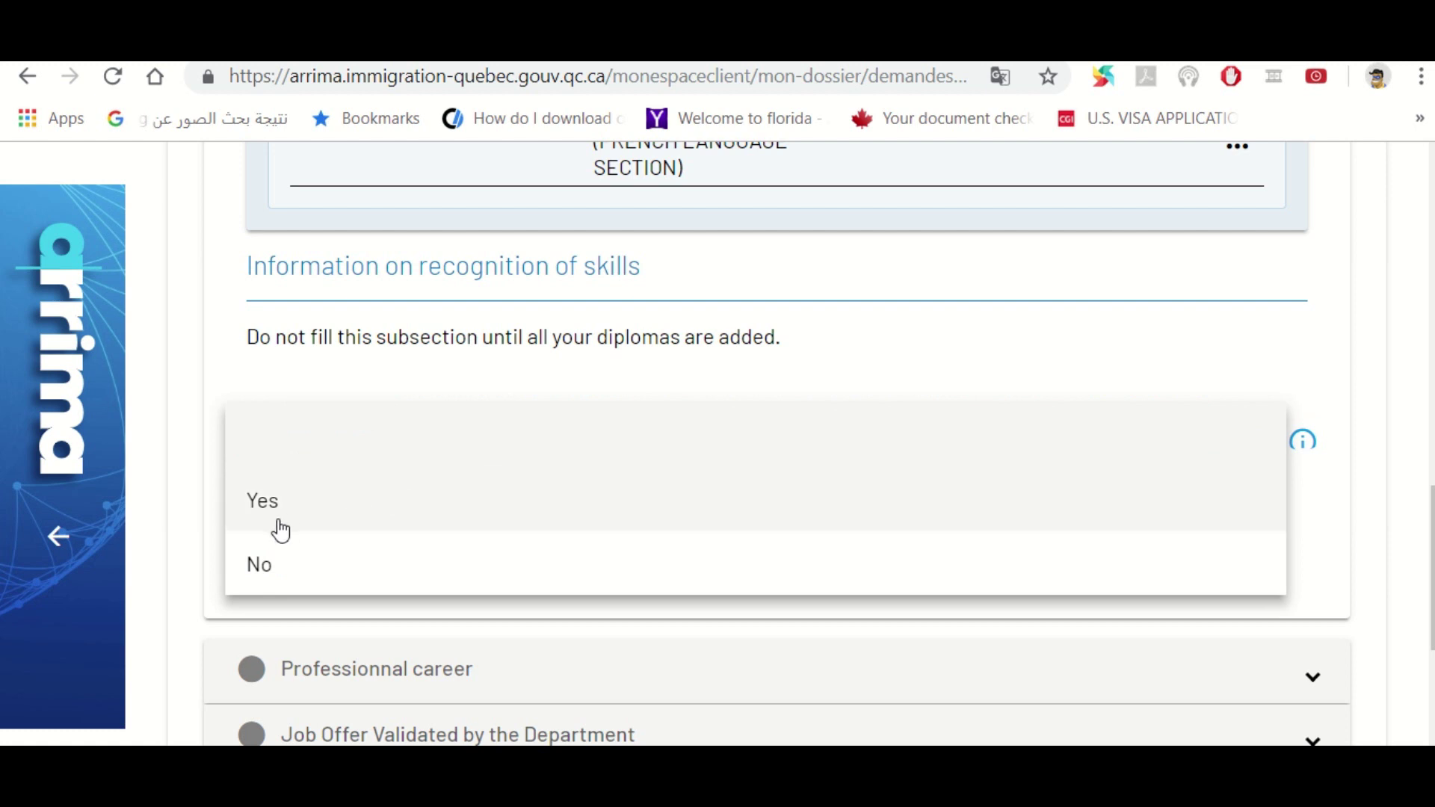
click(268, 575)
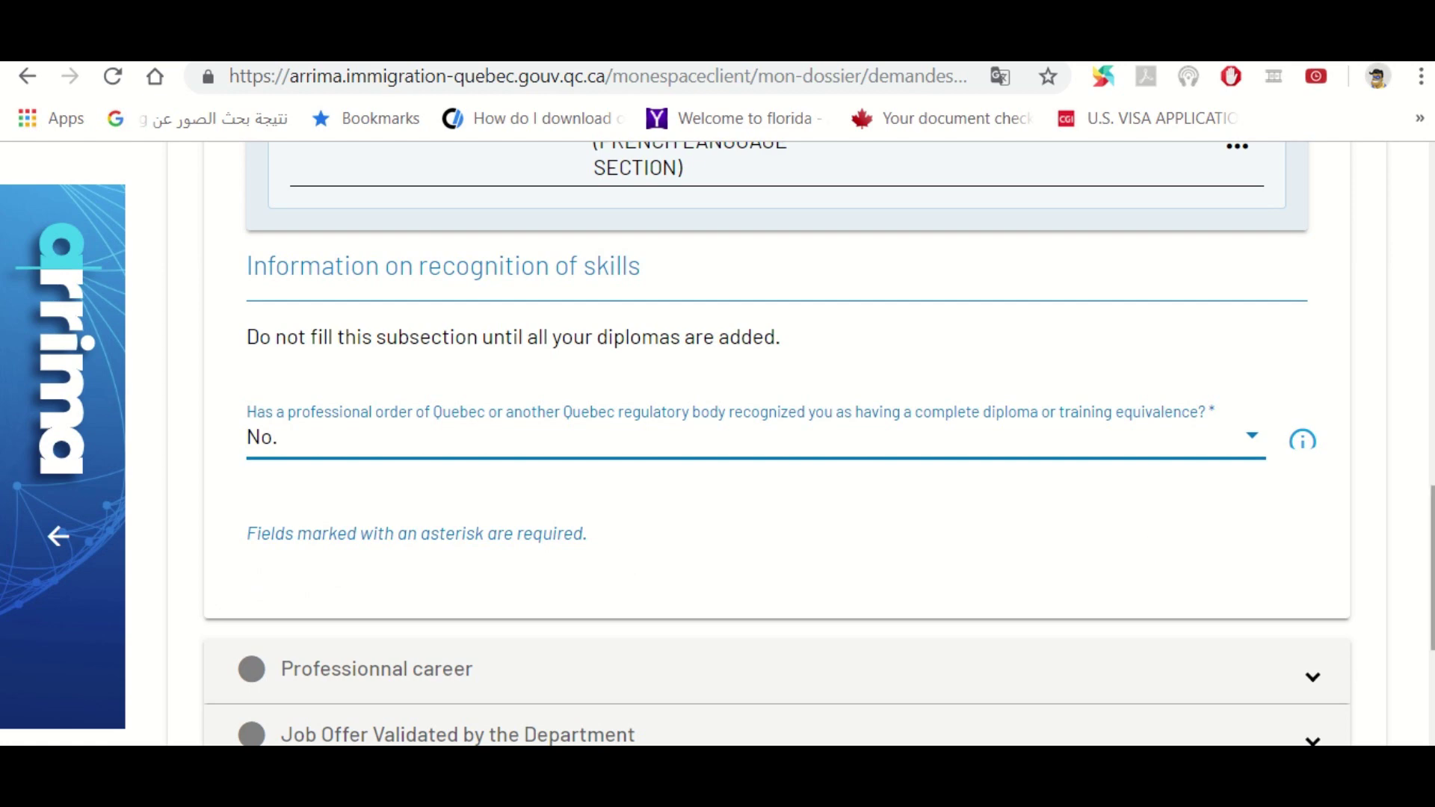
drag(1430, 529, 1427, 317)
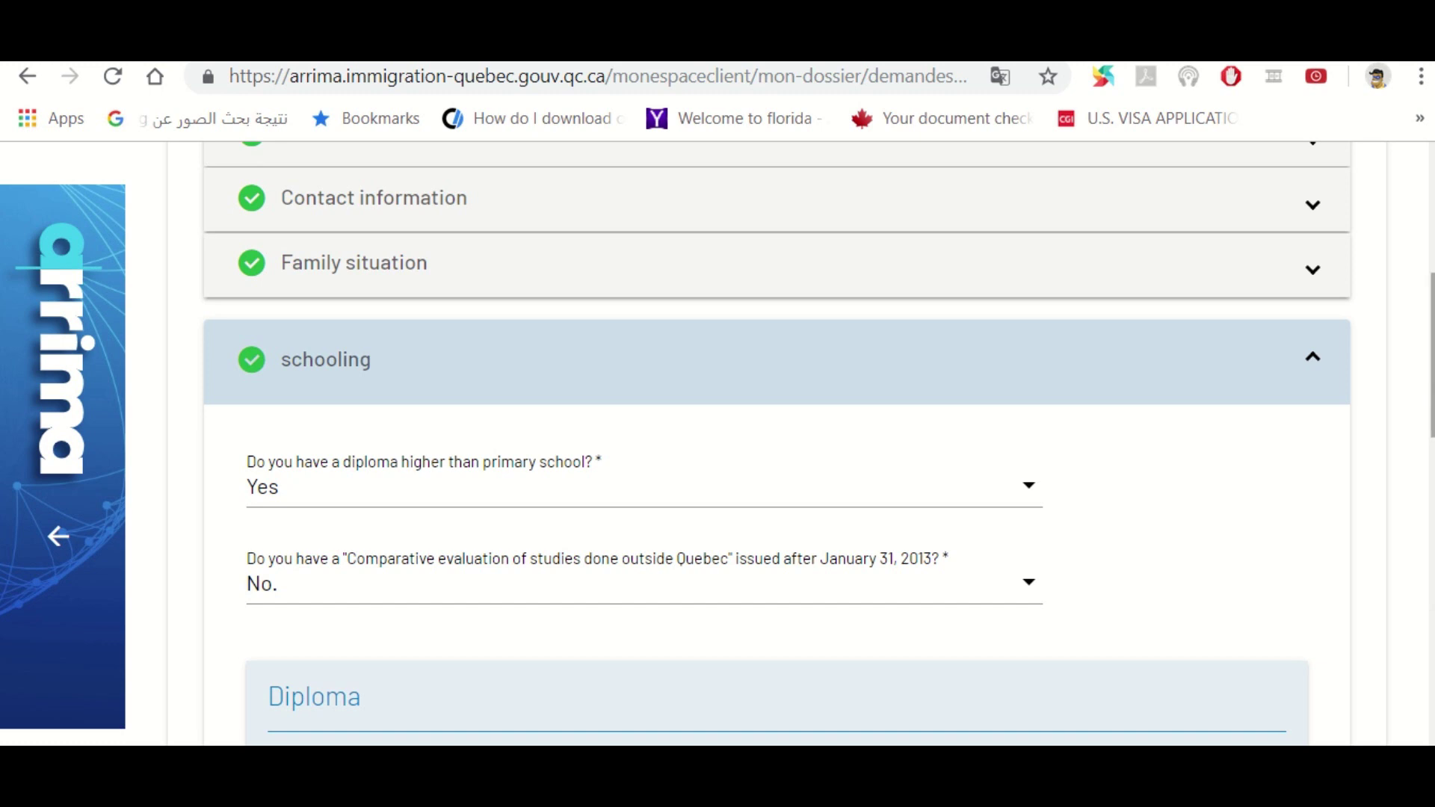
scroll(777, 445, down, 8)
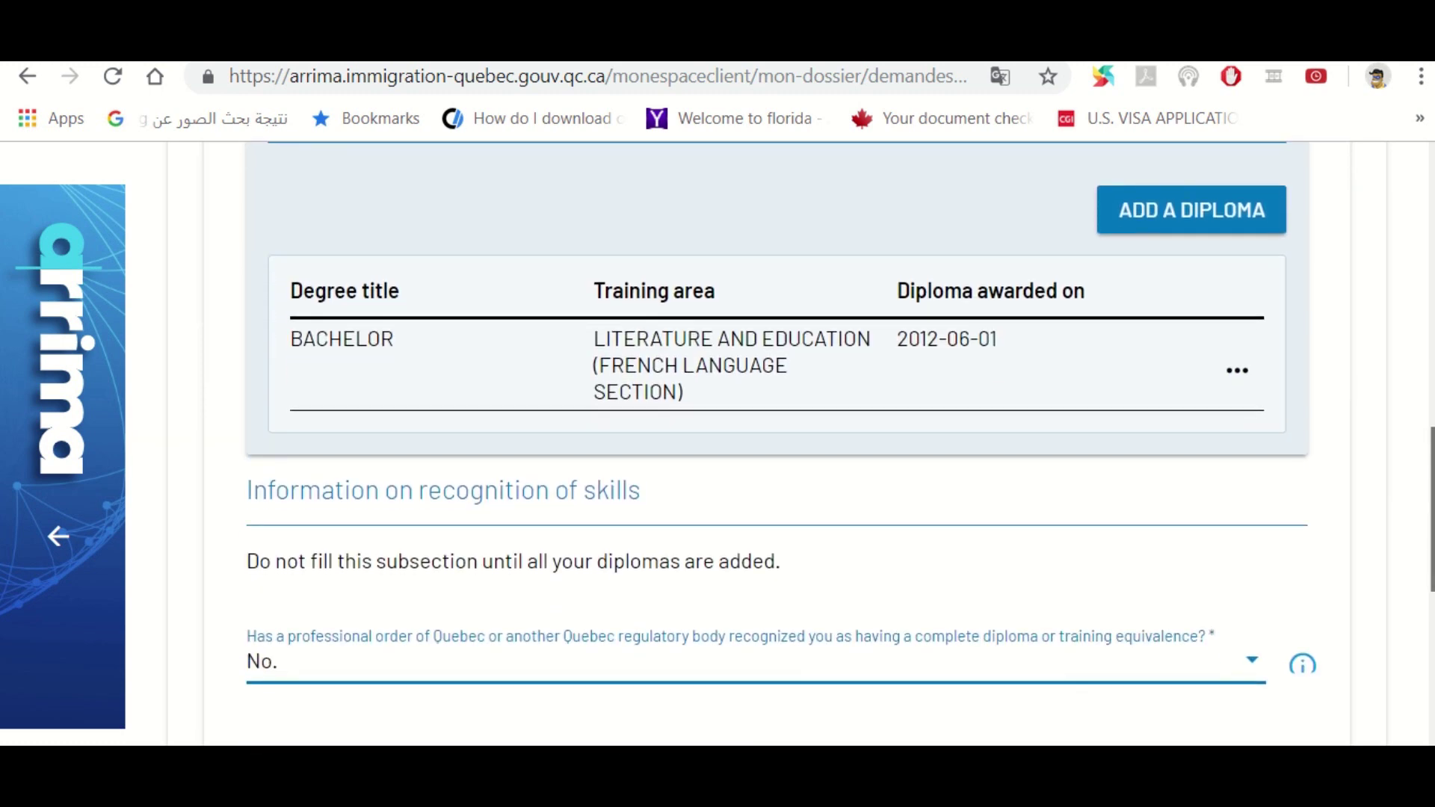
scroll(777, 445, down, 6)
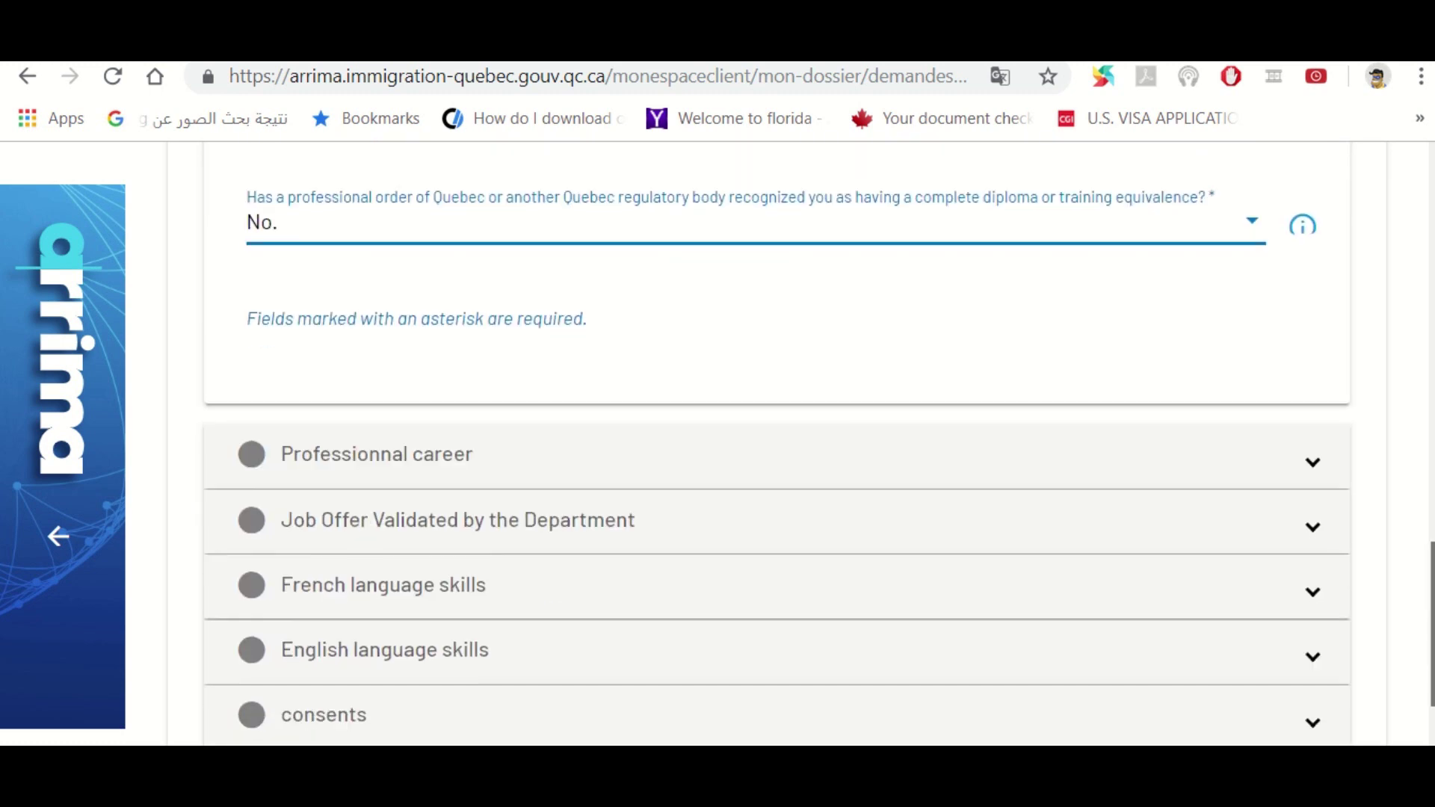
Expand the Professionnal career section
click(478, 455)
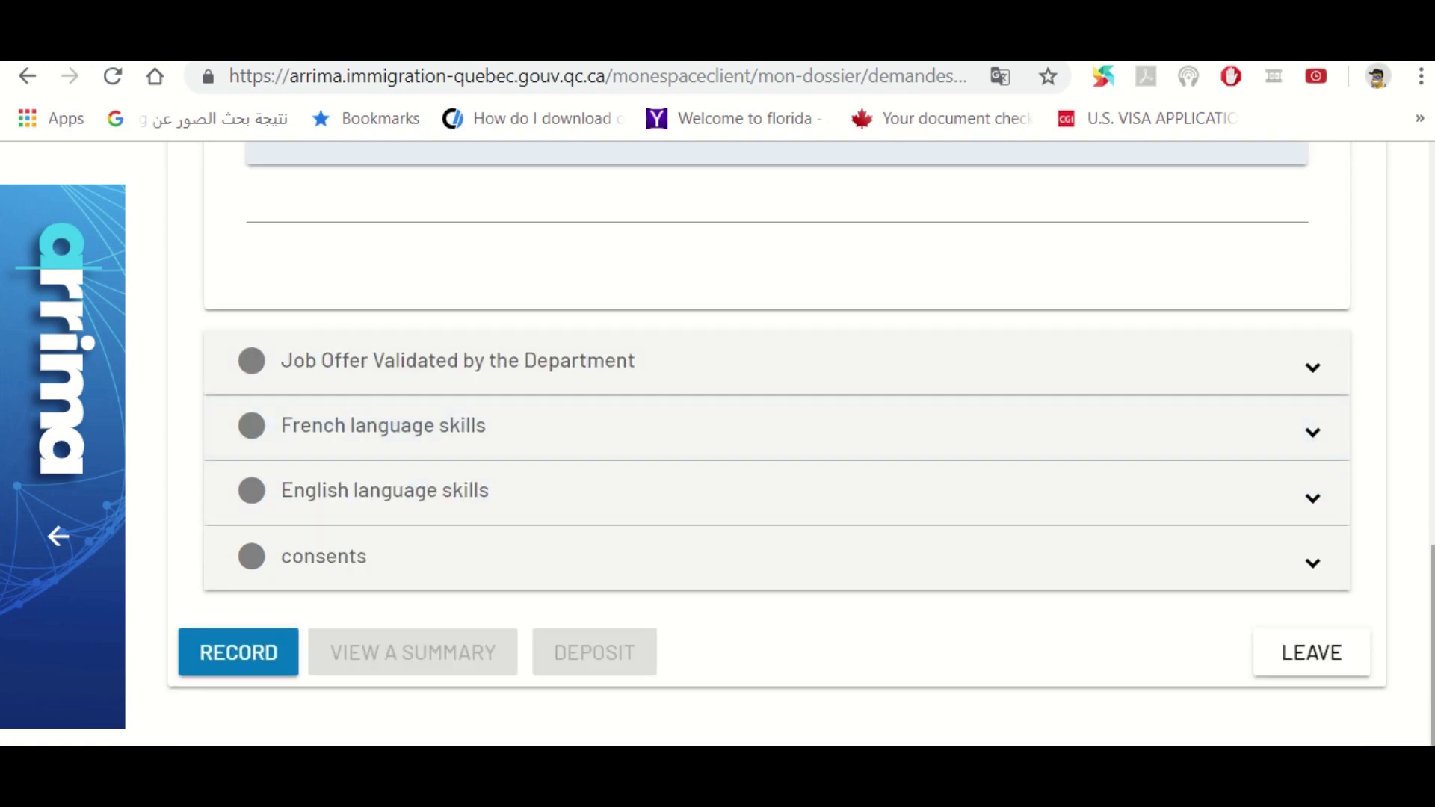
scroll(1428, 523, up, 1)
scroll(777, 444, up, 5)
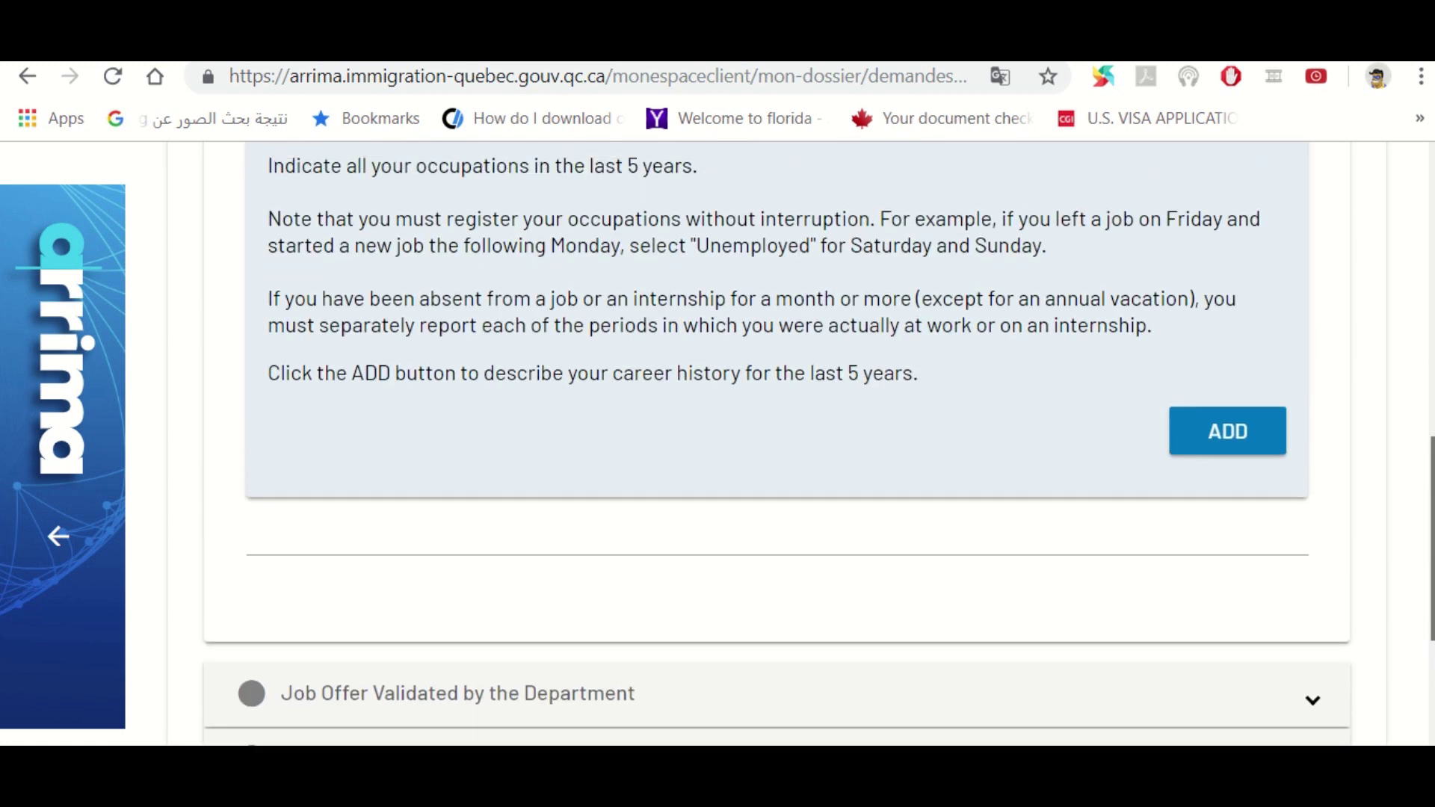
scroll(798, 467, up, 2)
scroll(798, 467, down, 1)
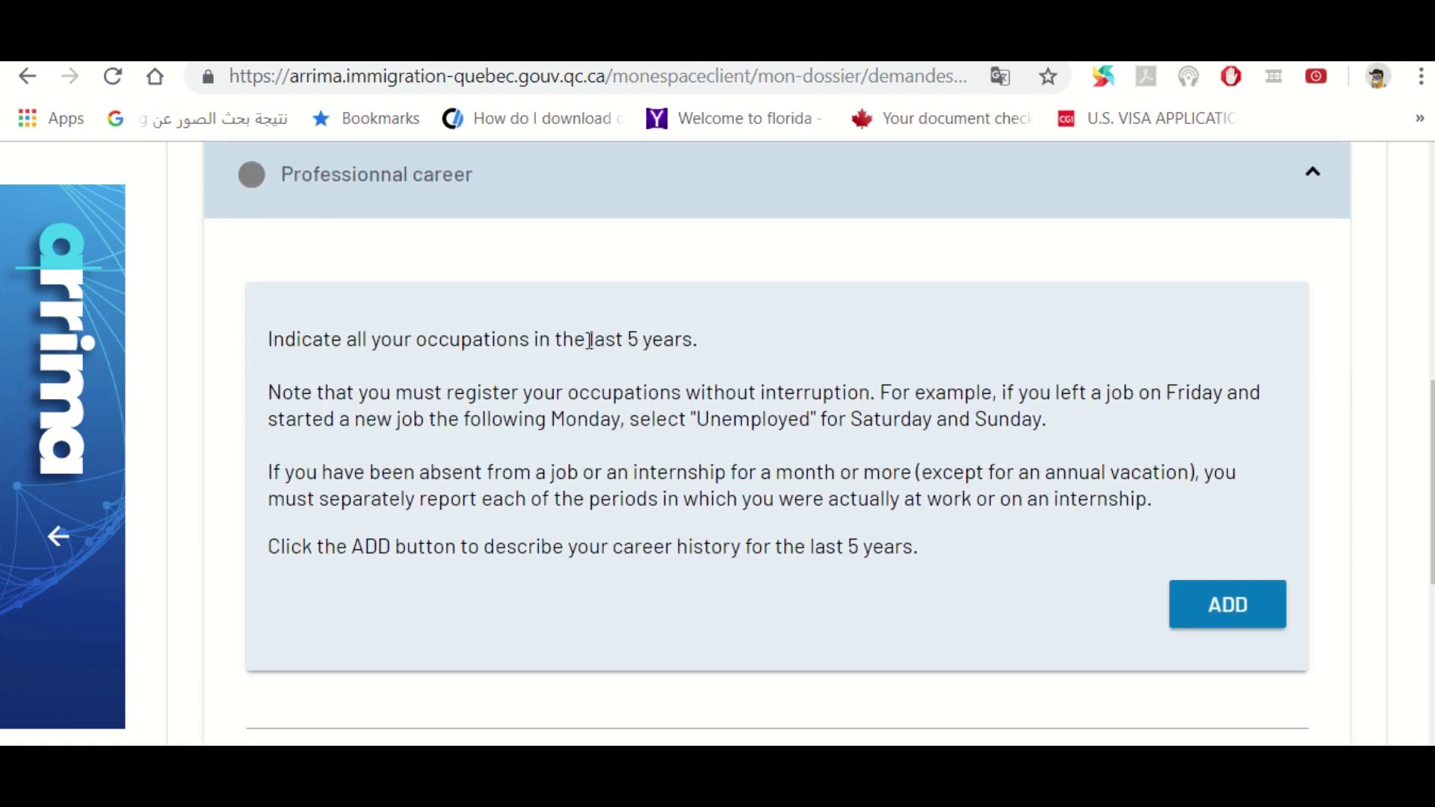
Review the last-5-years occupation guidance and add a new occupation
drag(589, 340, 700, 340)
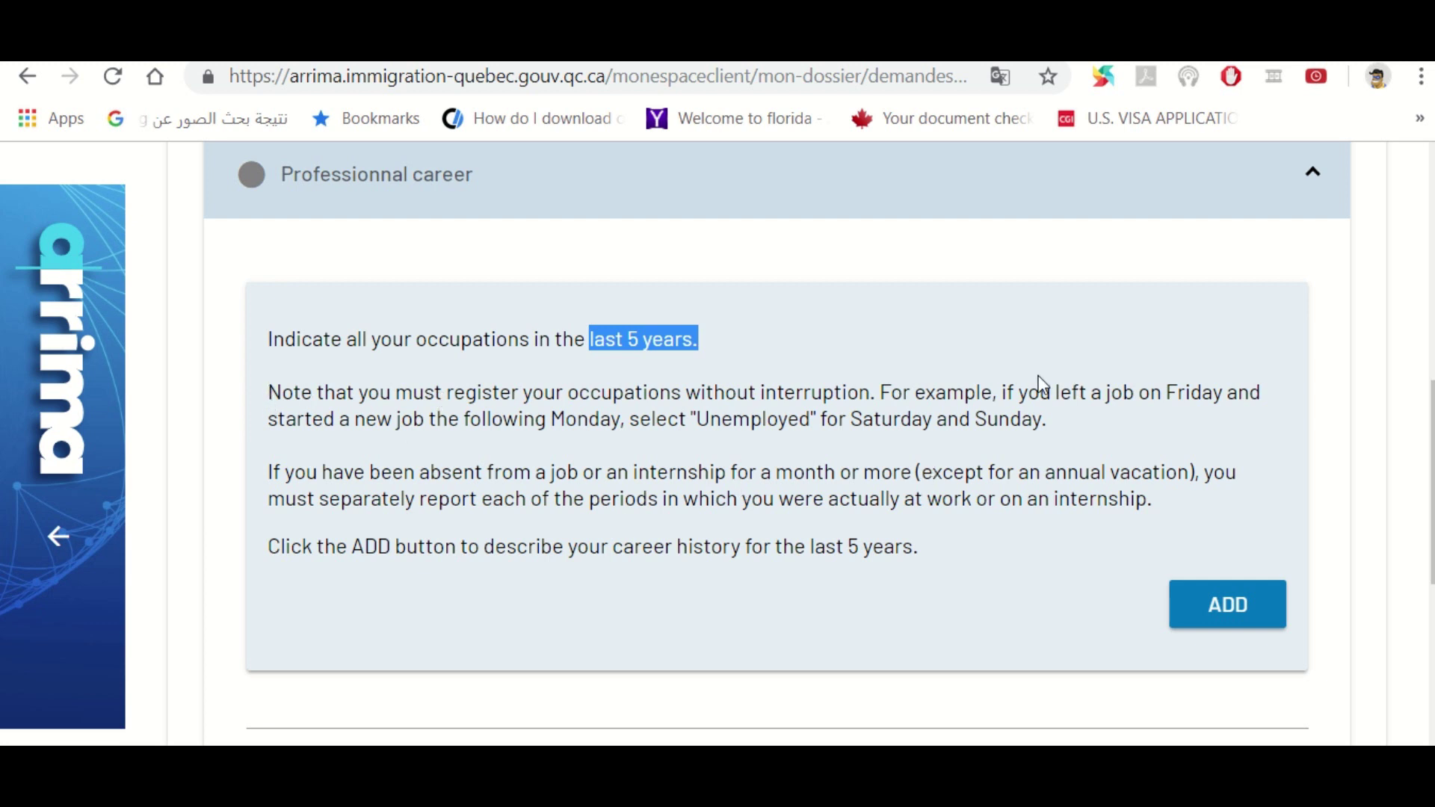
drag(1164, 393, 1229, 392)
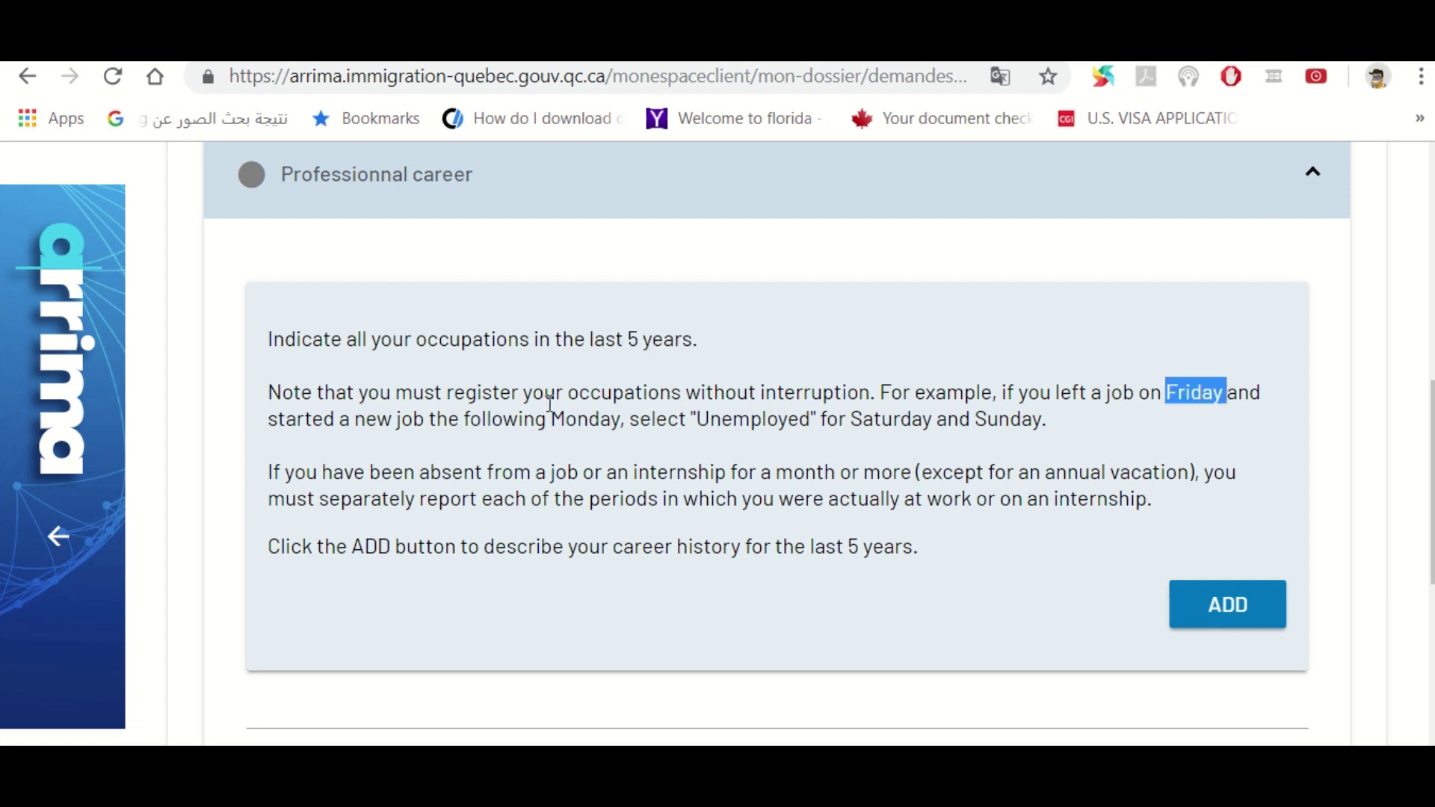
drag(557, 415, 622, 420)
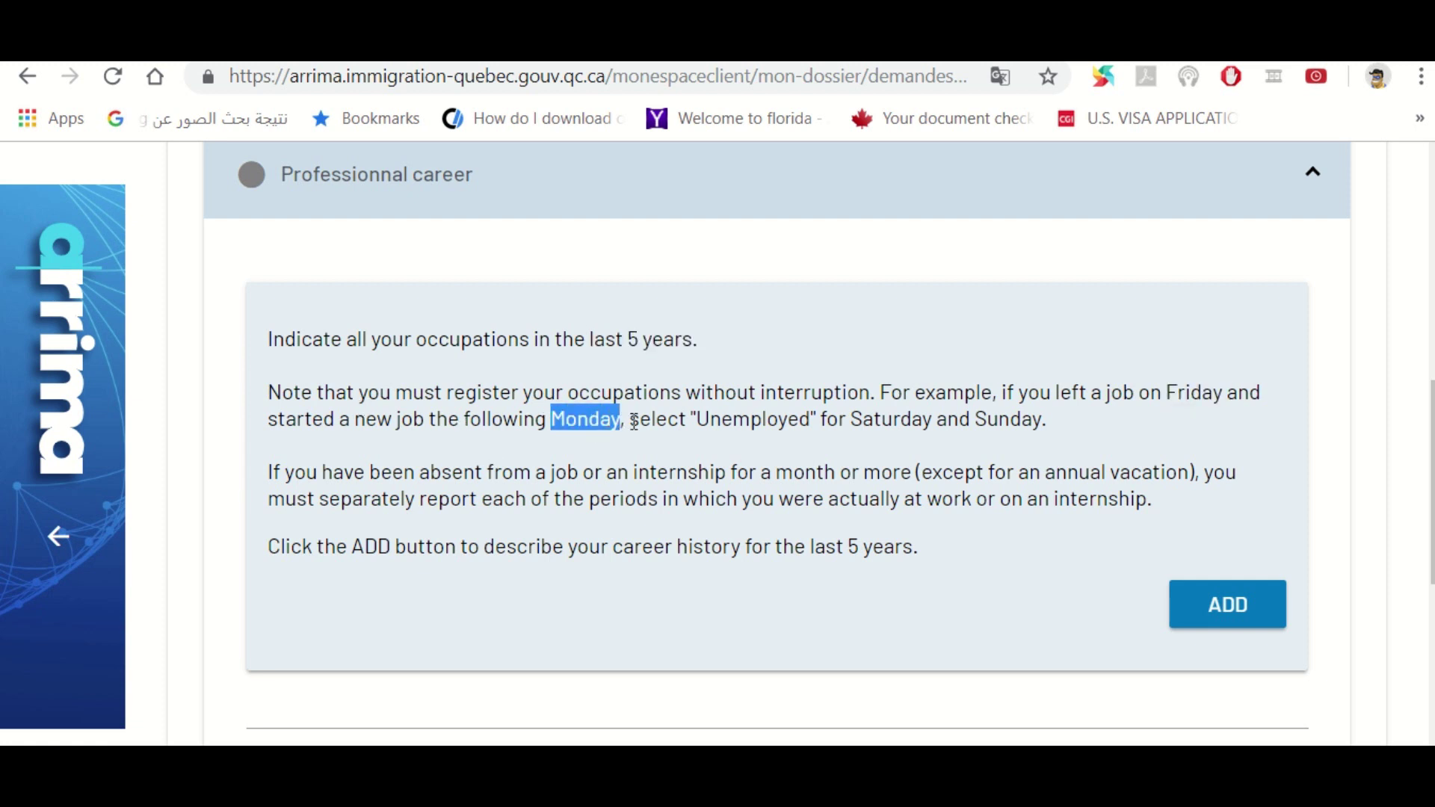
drag(852, 418, 1002, 445)
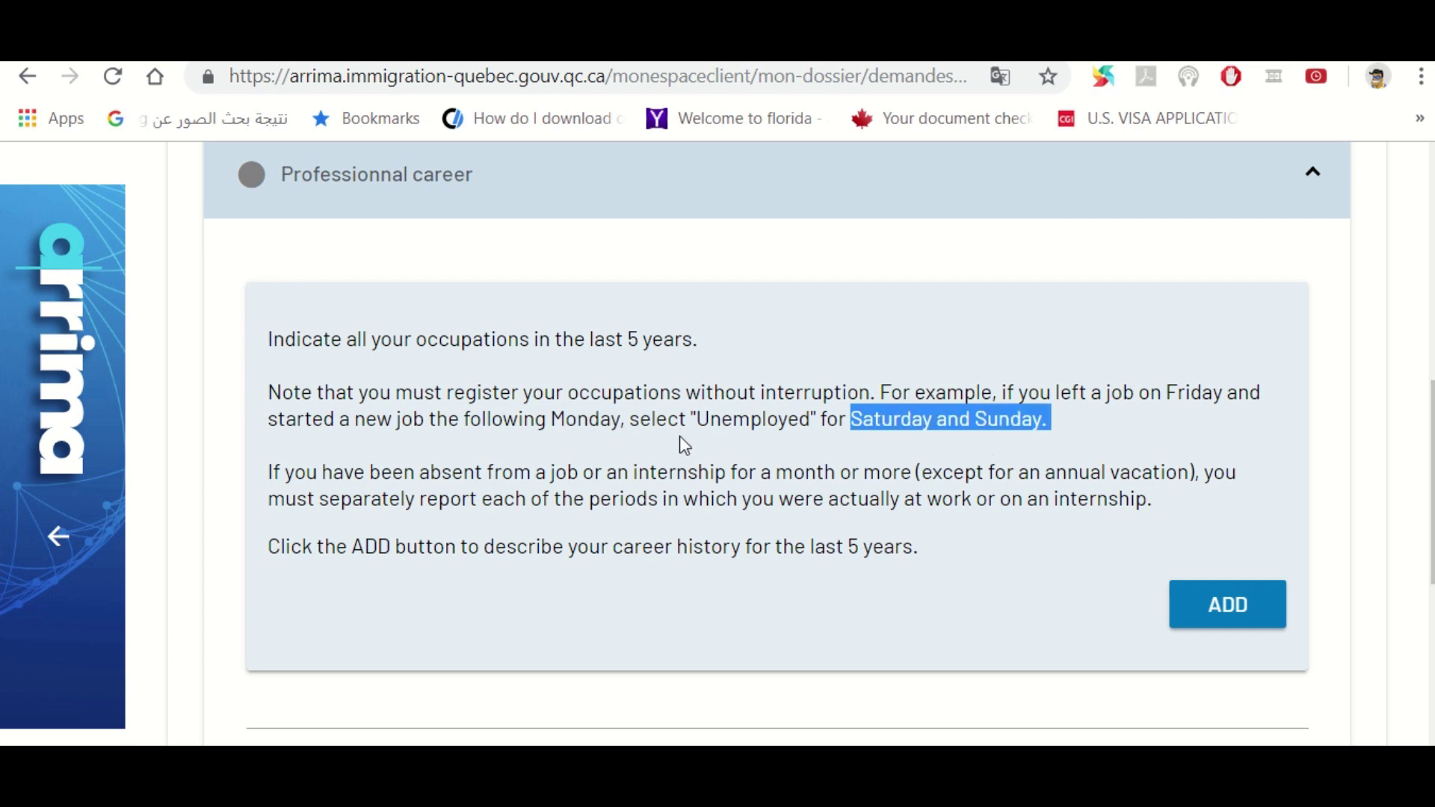
drag(700, 418, 811, 420)
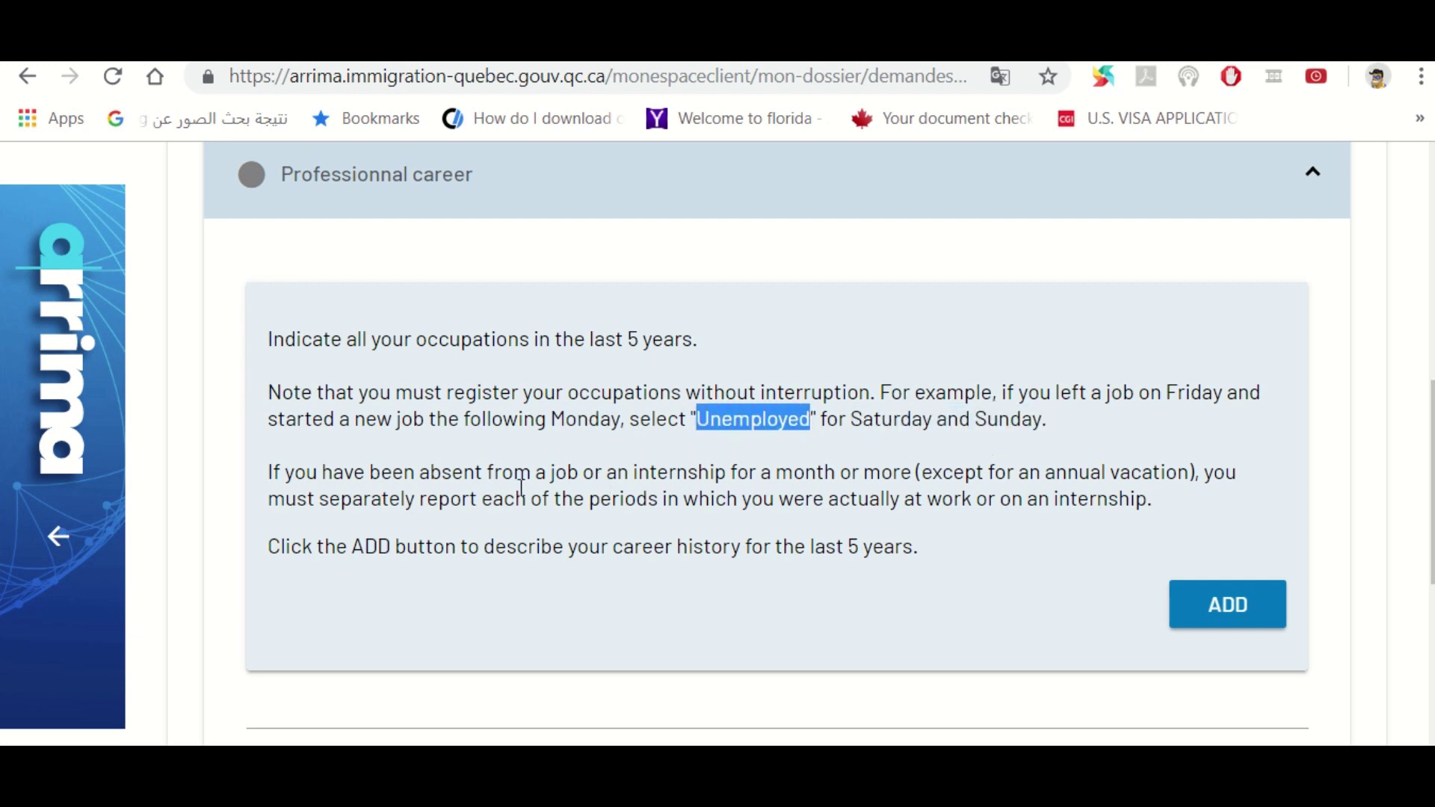
click(570, 424)
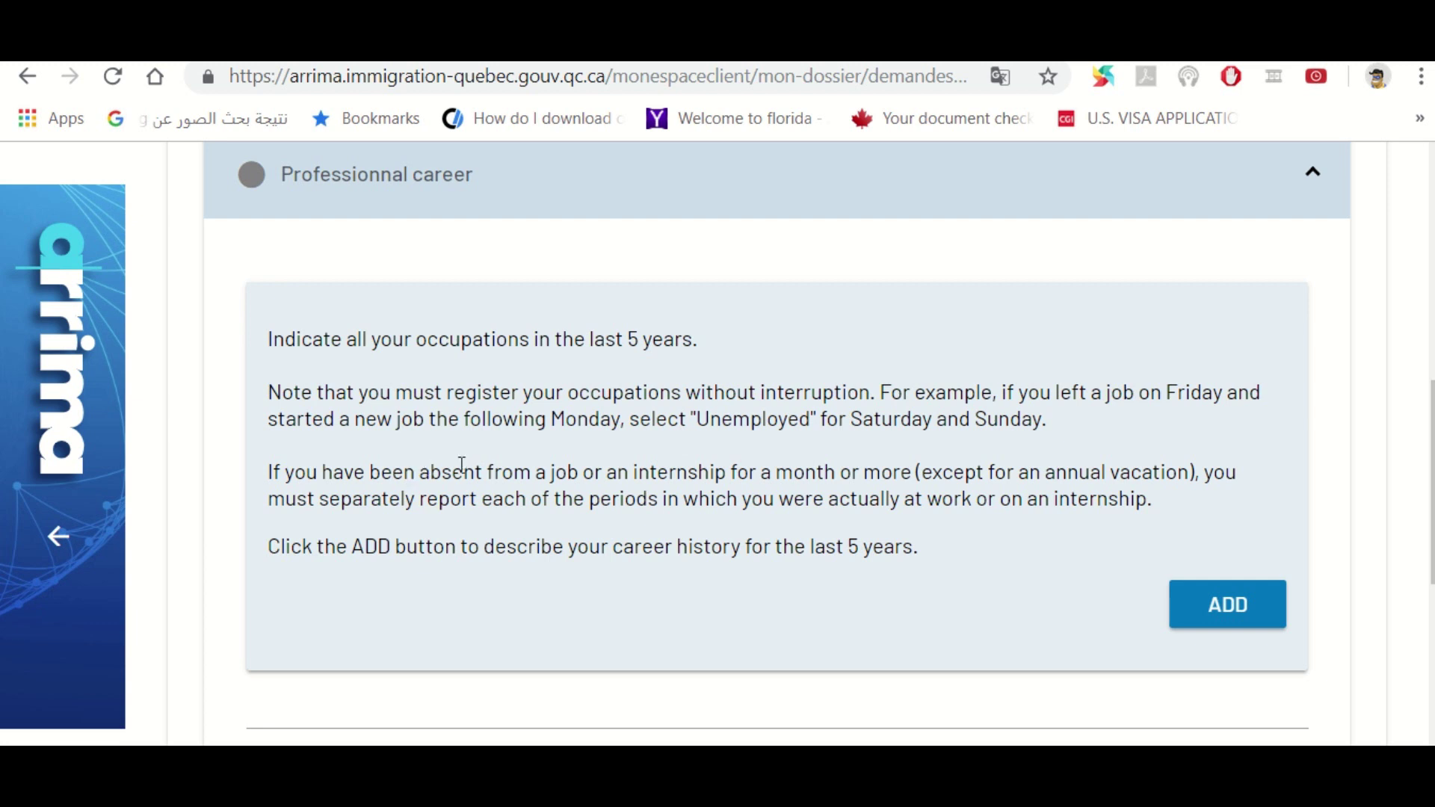
drag(604, 474, 726, 472)
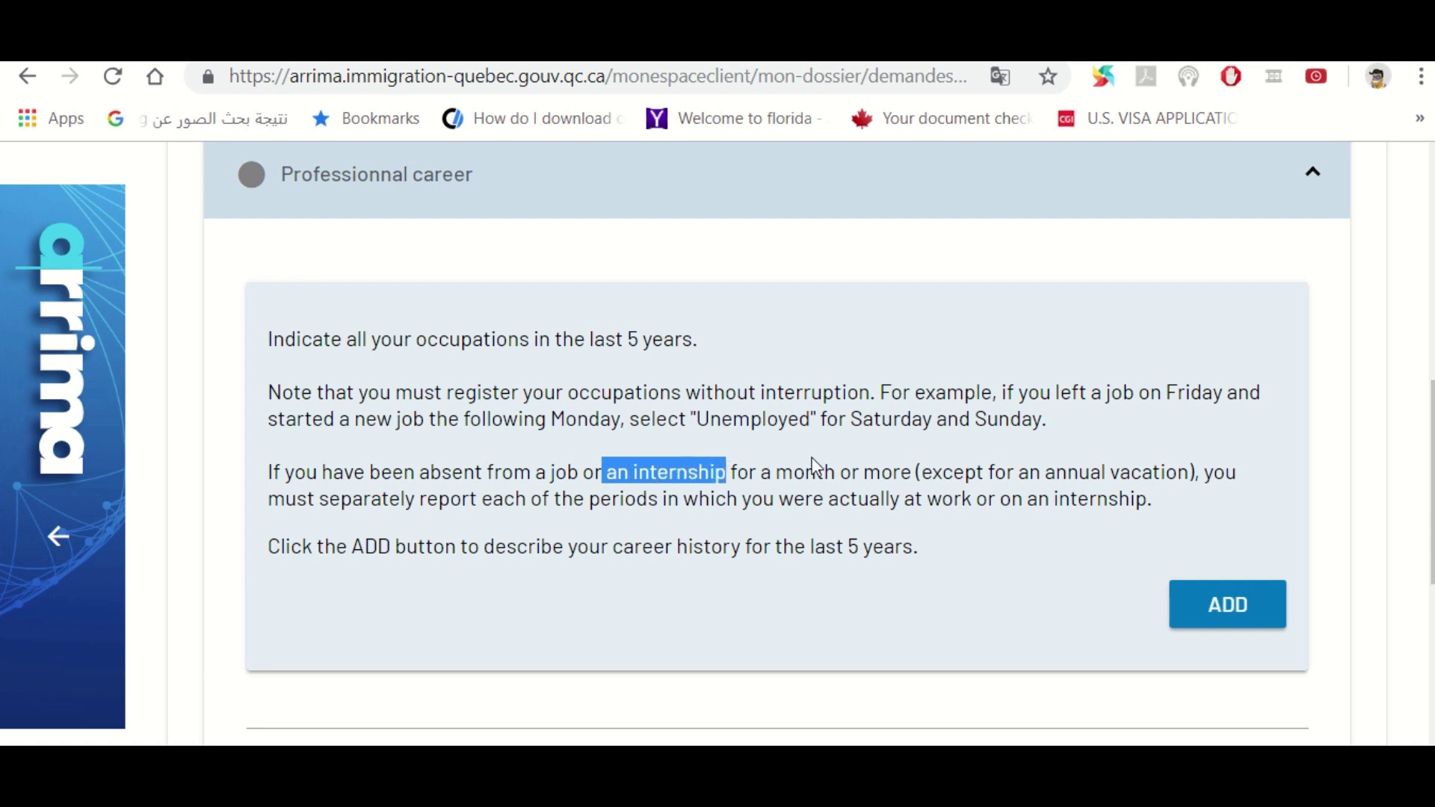
drag(1029, 472, 1191, 472)
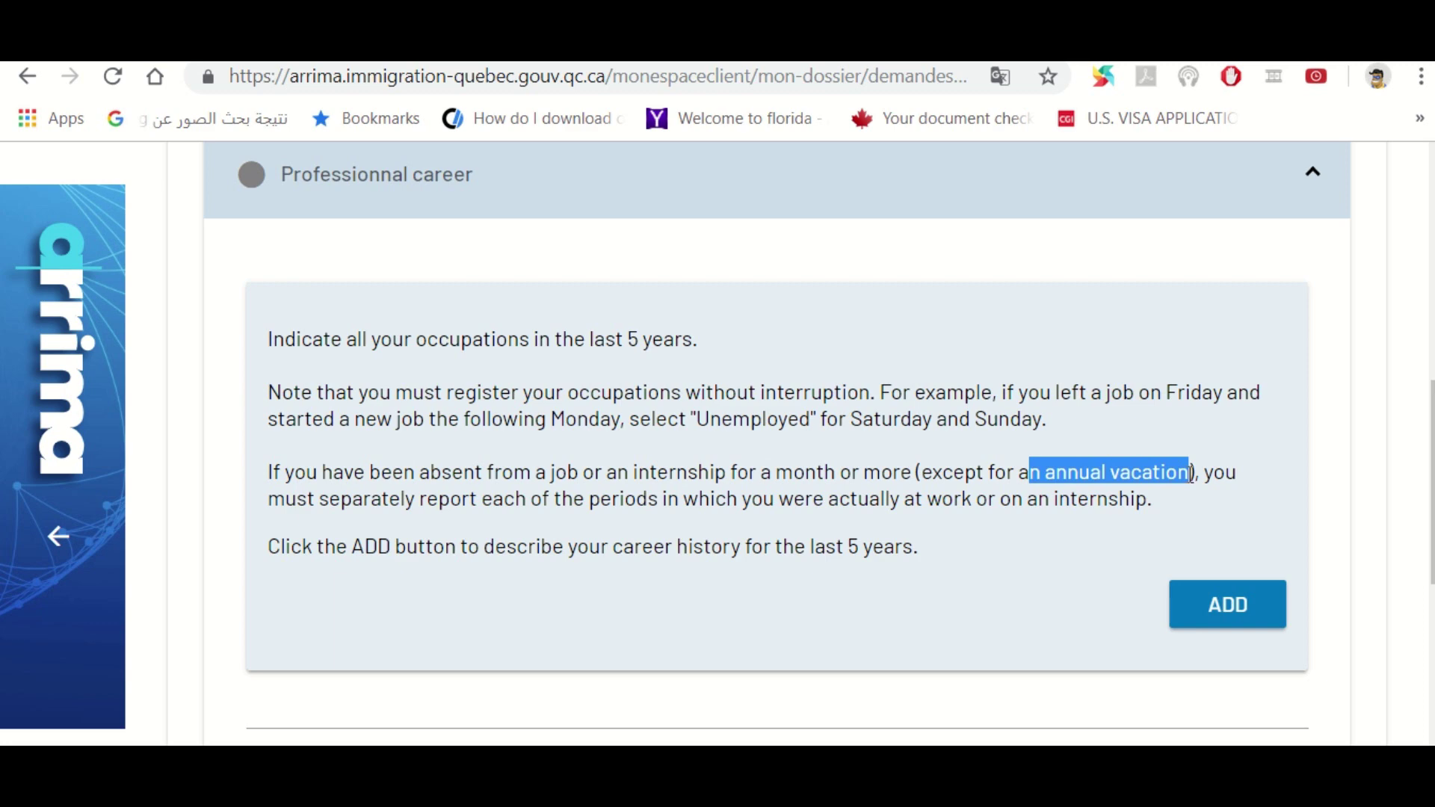
click(1220, 619)
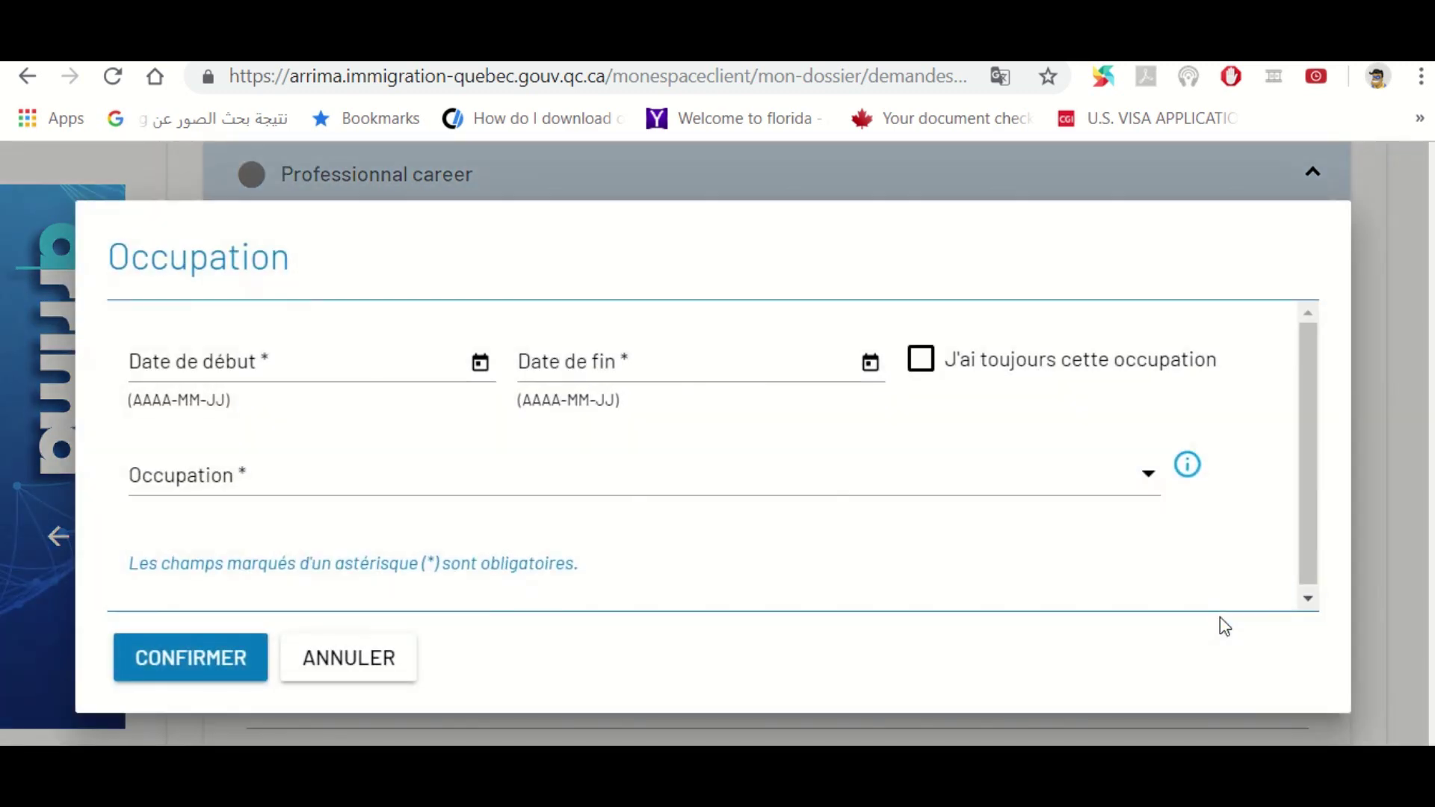
Set the occupation's start date to 2016-02-01 and end date to 2017-02-06
click(237, 364)
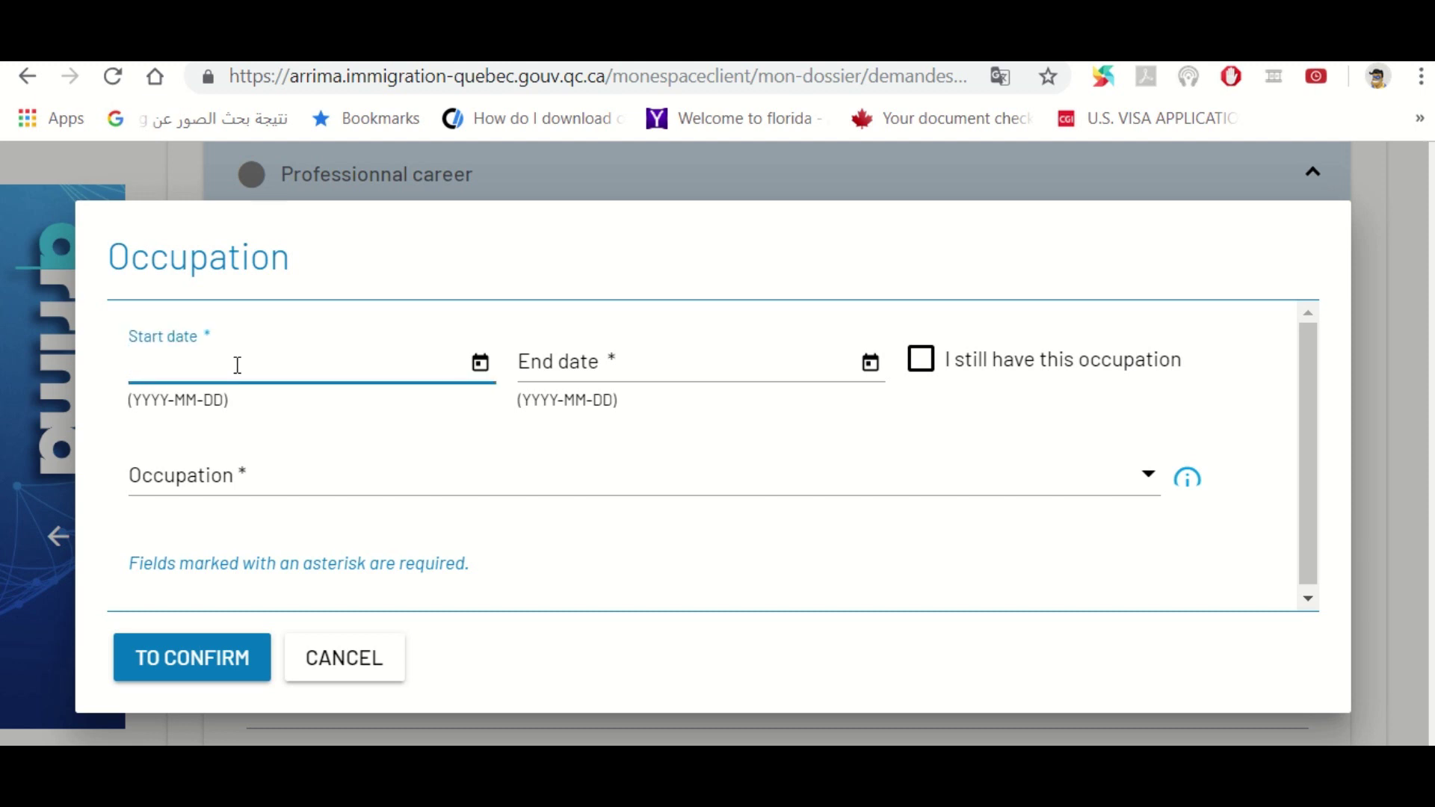
text(2013)
text(-02-01)
key(Tab)
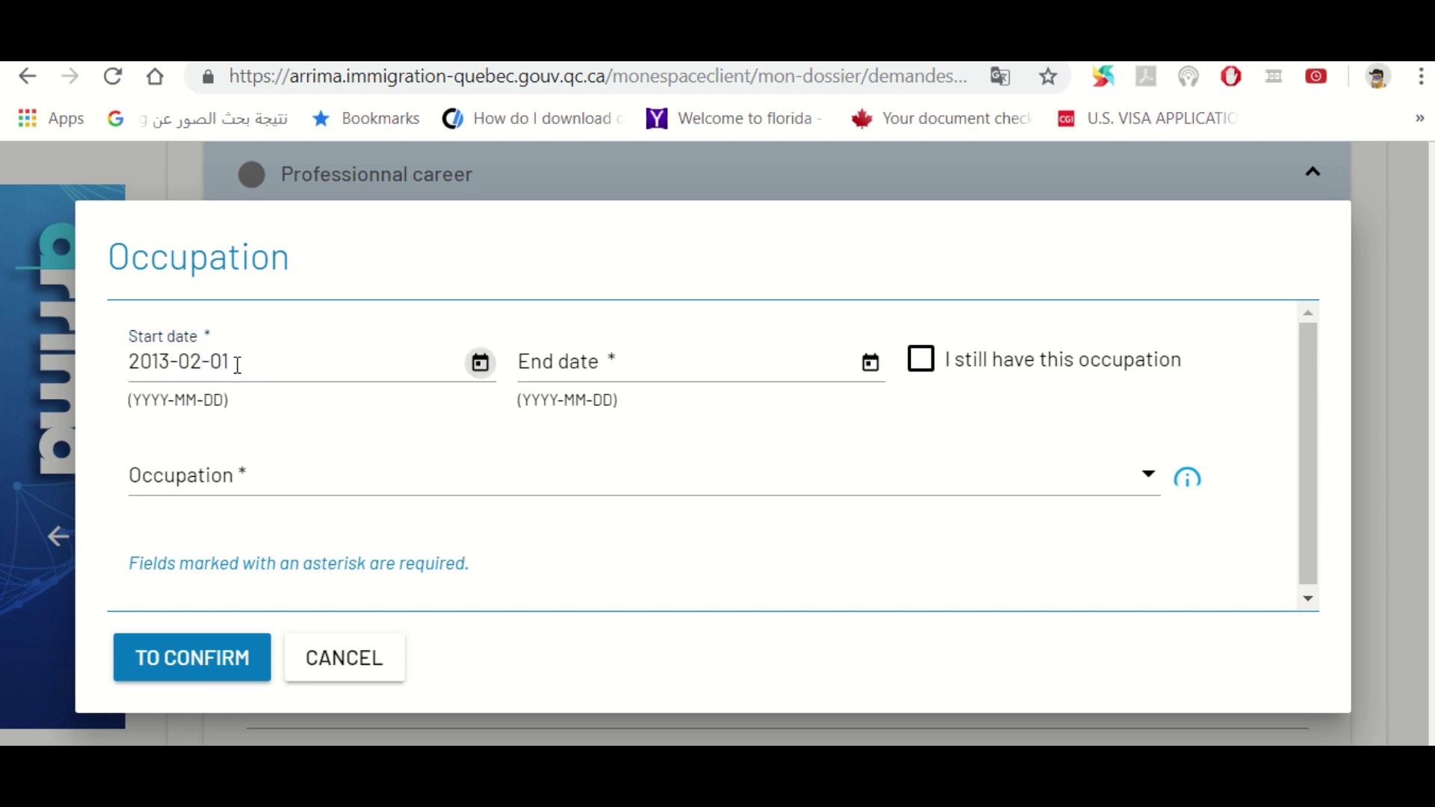
key(Tab)
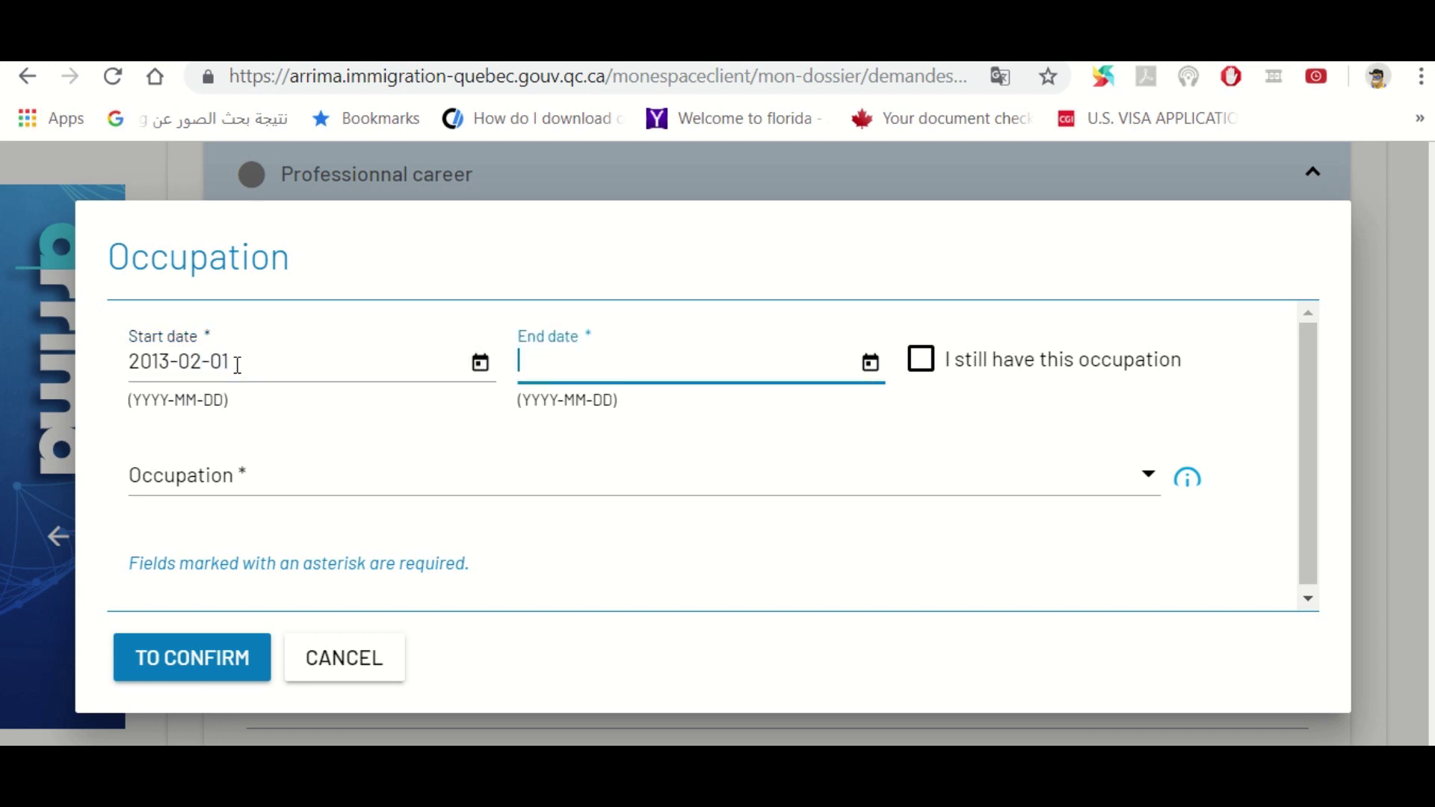
text(2014)
key(shift+Tab)
key(shift+Tab)
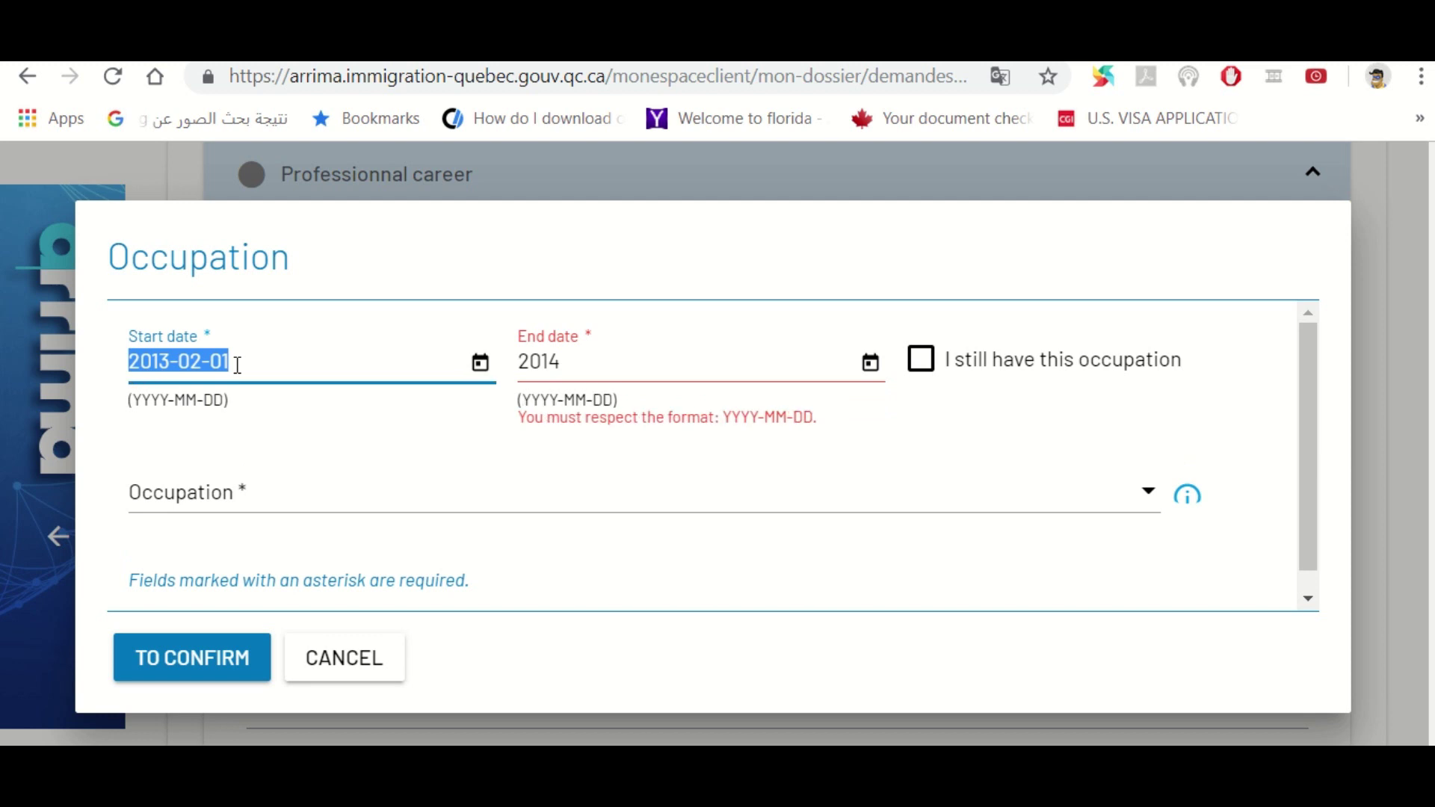
text(2016)
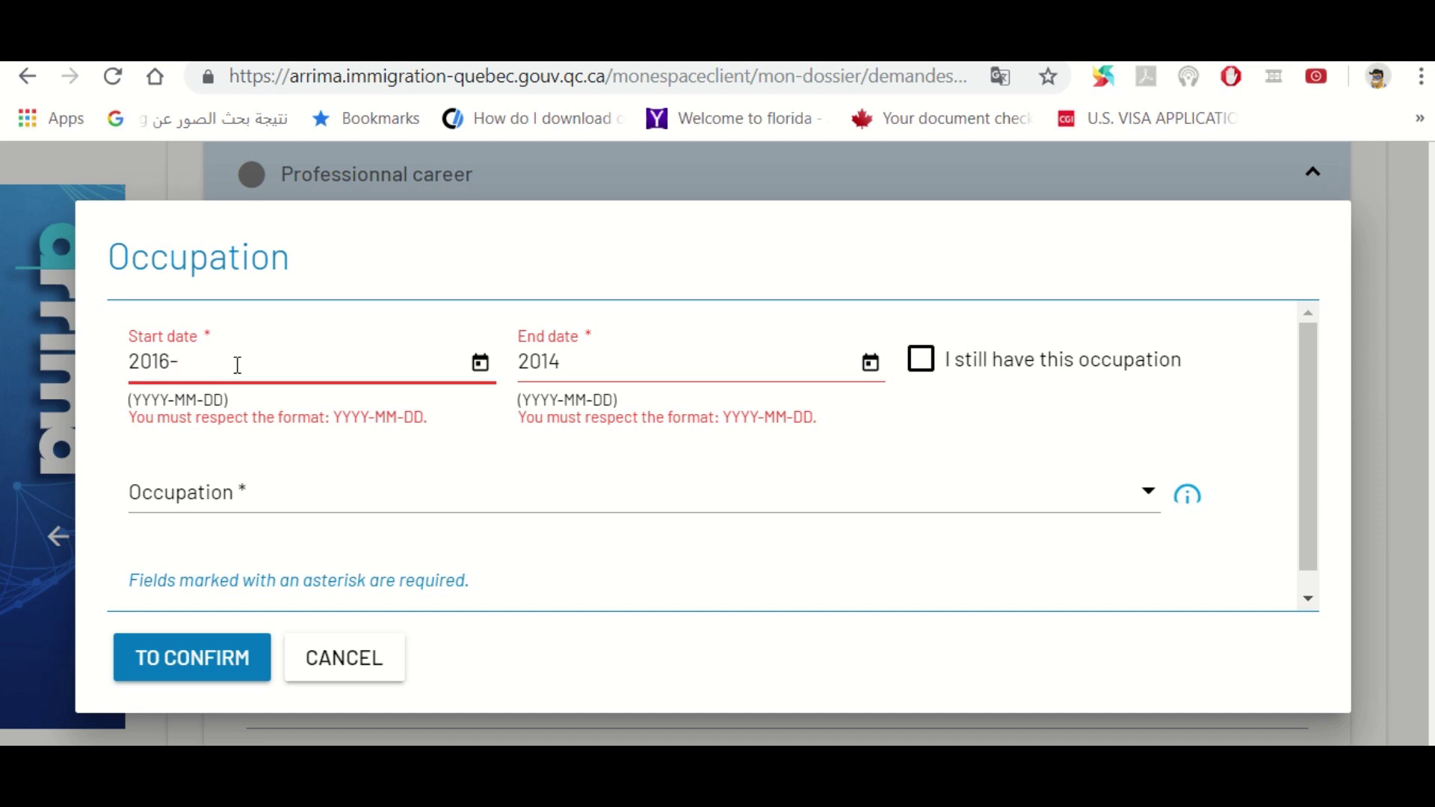
text(-02-01)
key(Tab)
key(Tab)
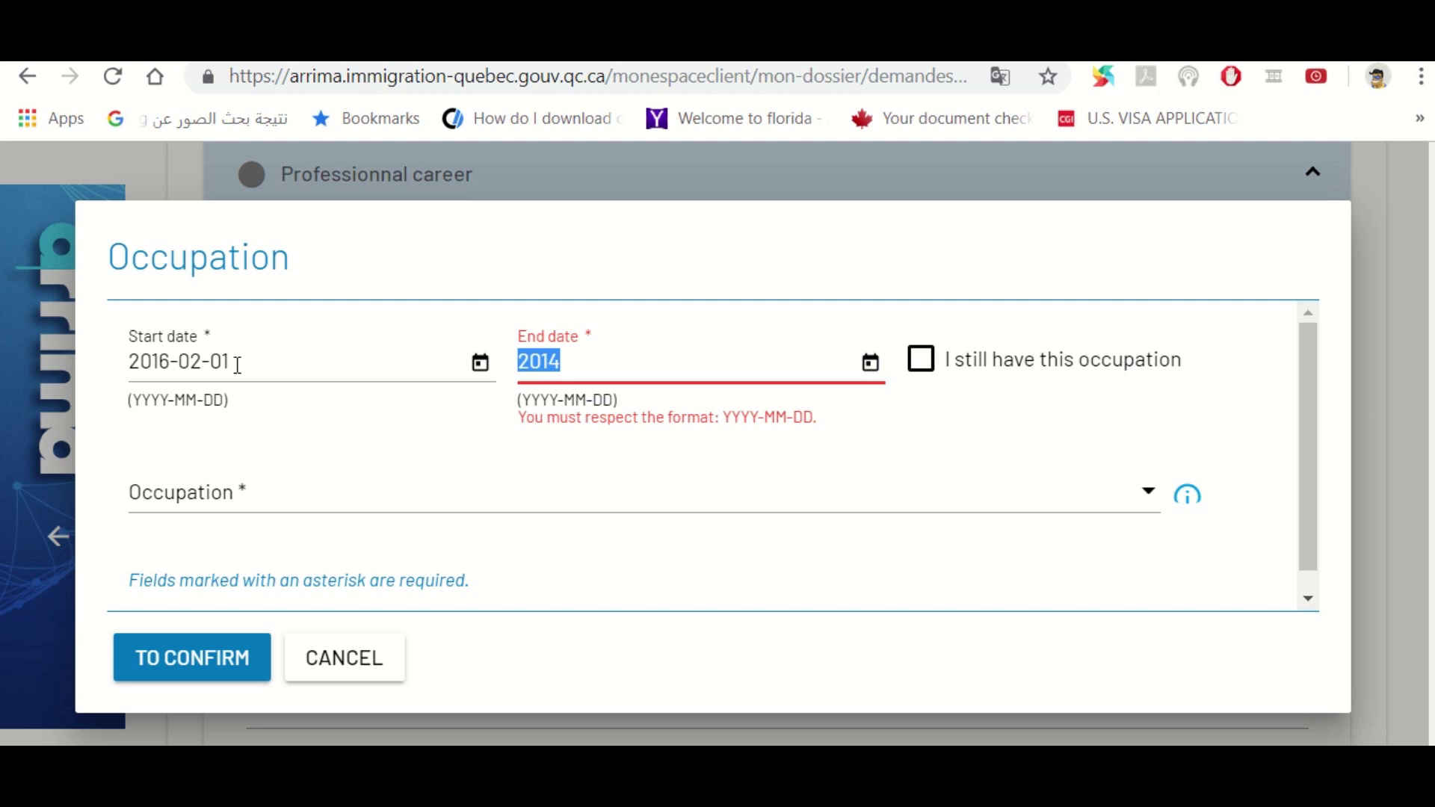
text(2017-02-06)
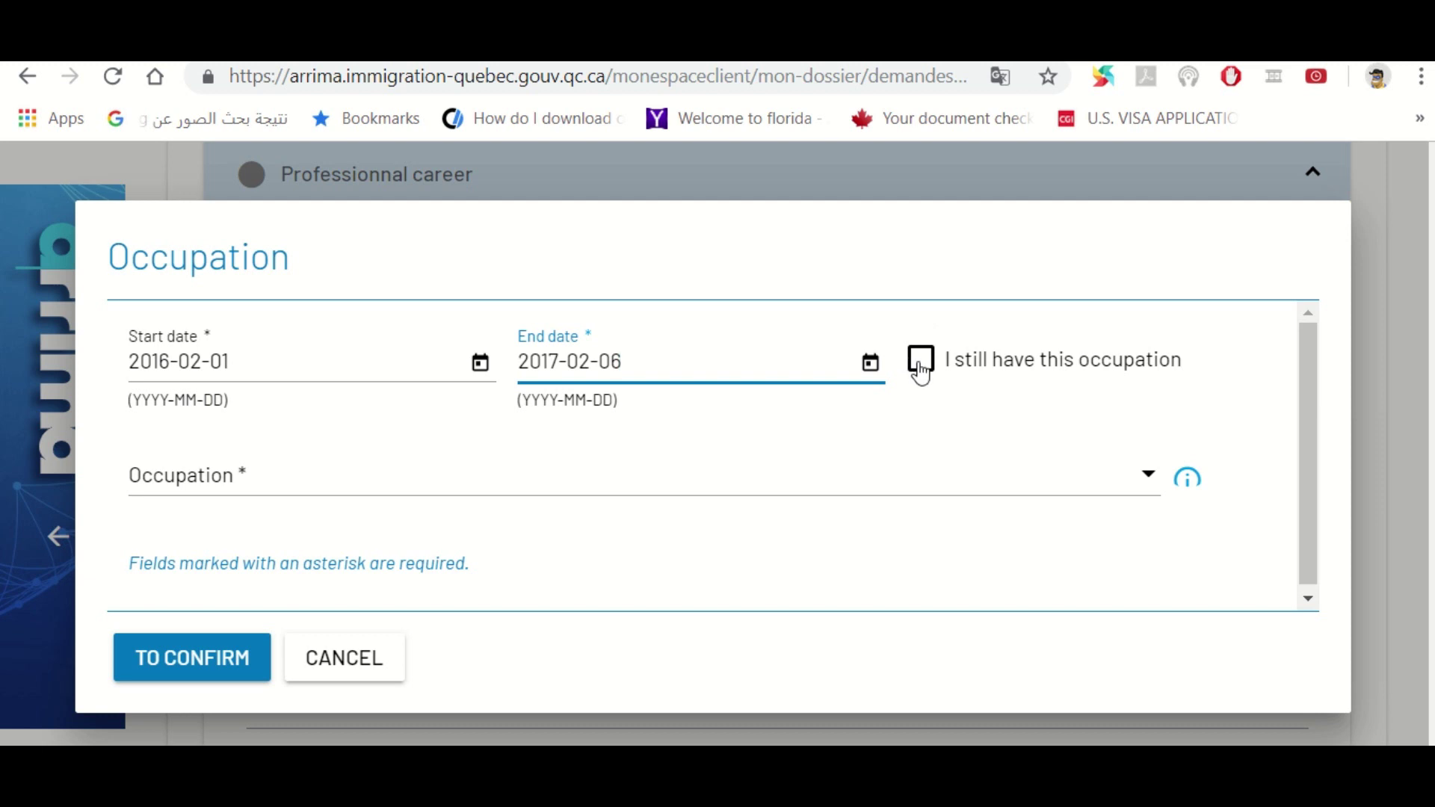
drag(1303, 464, 1306, 488)
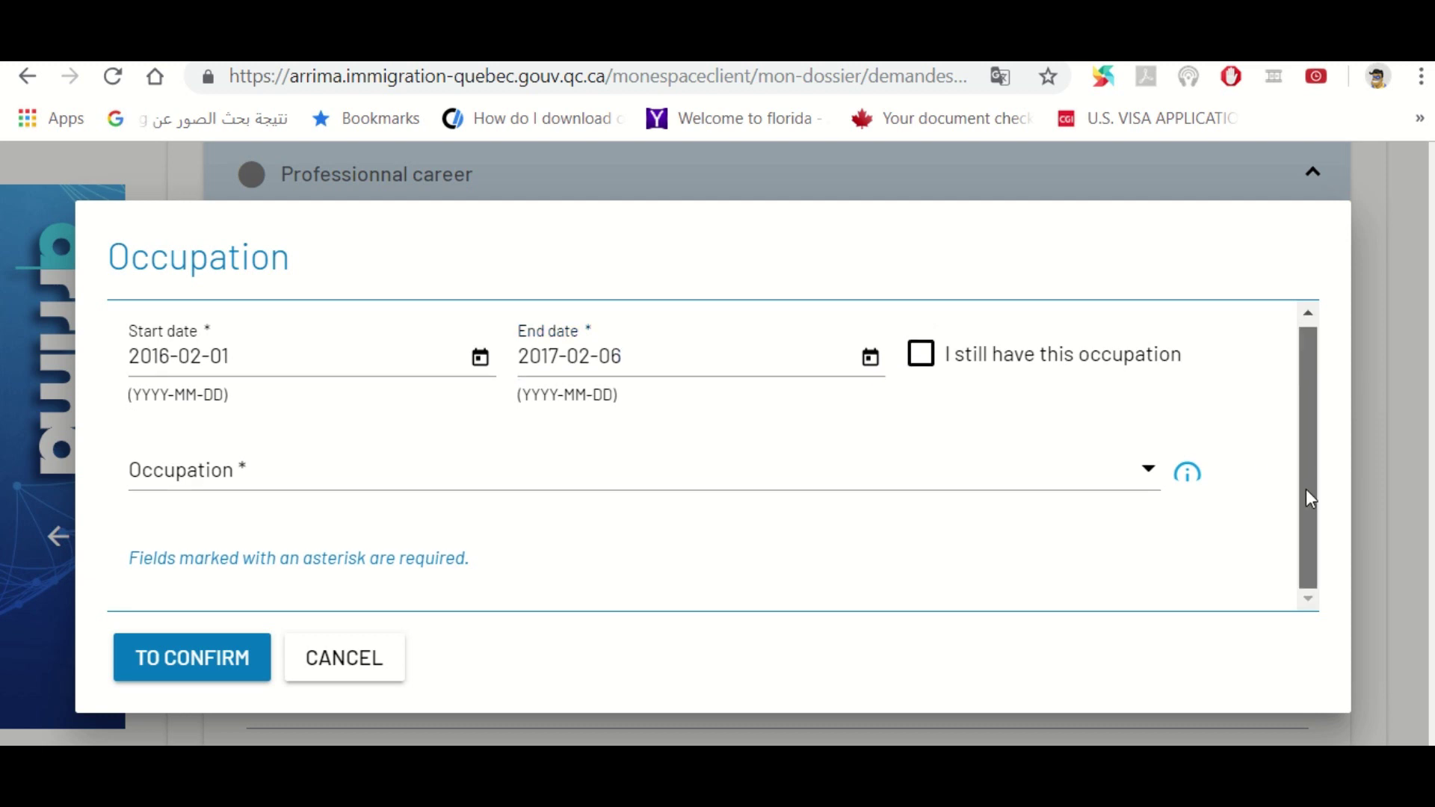
Choose Full time job as the occupation and Paid employment as its type
click(645, 491)
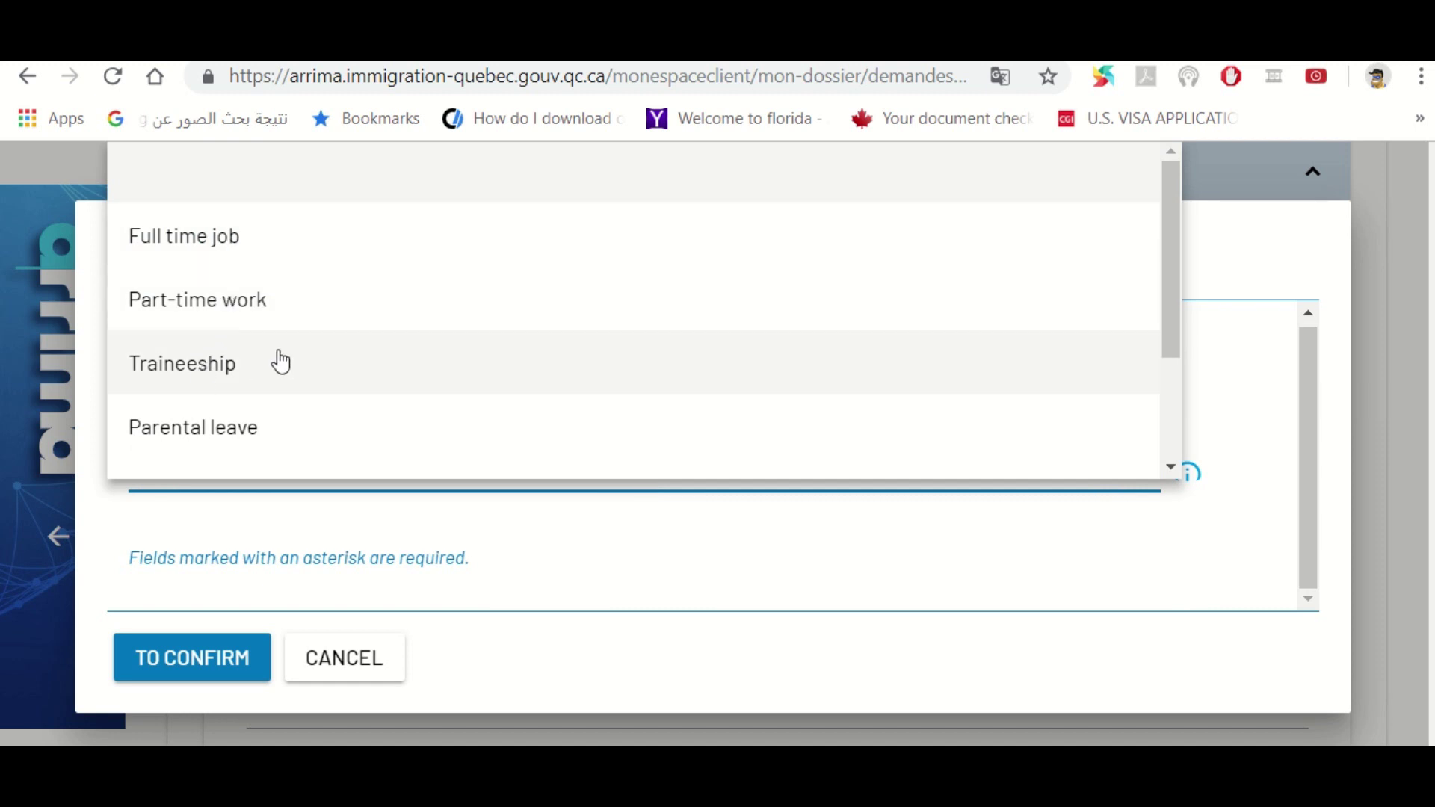
drag(1176, 326, 1174, 374)
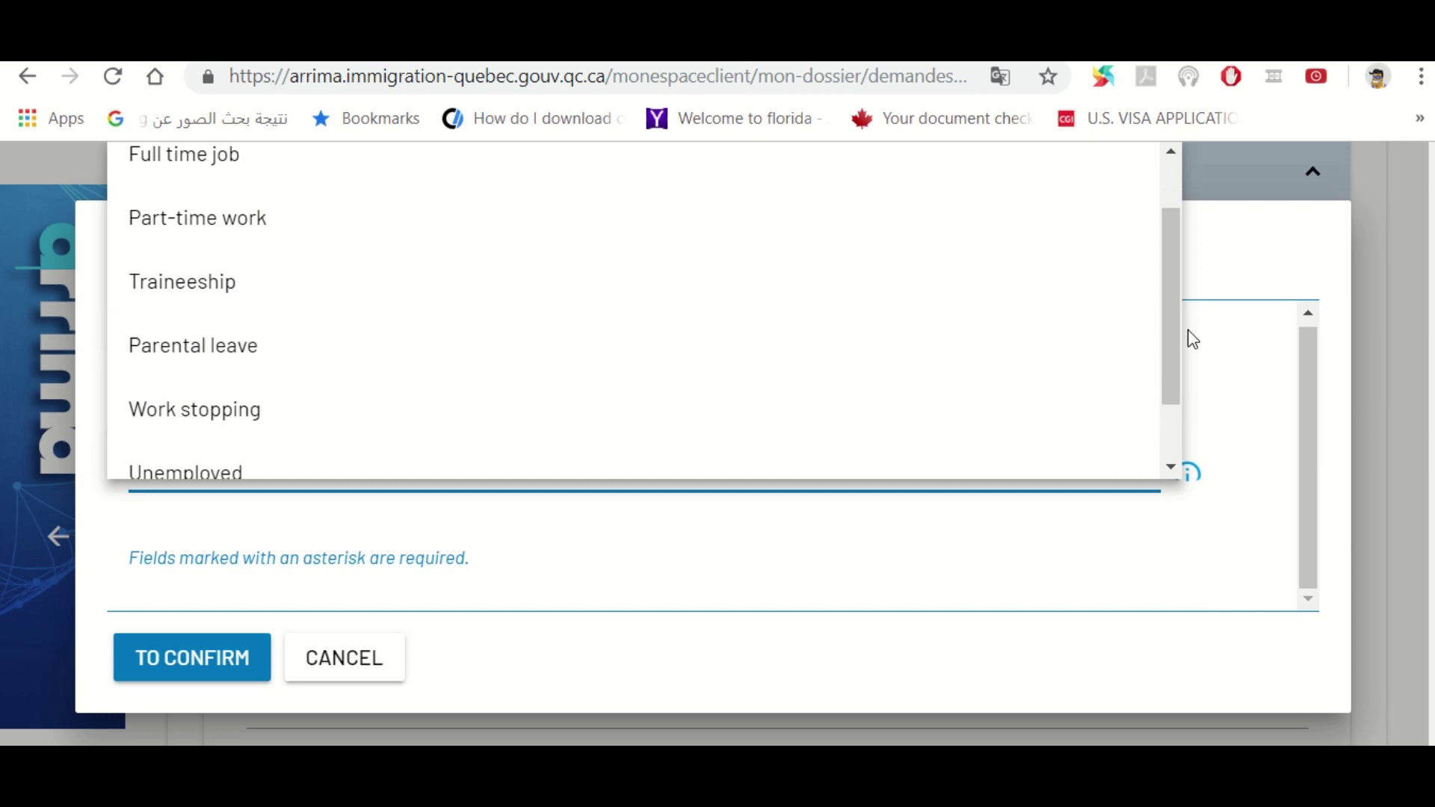
drag(1180, 358, 1182, 425)
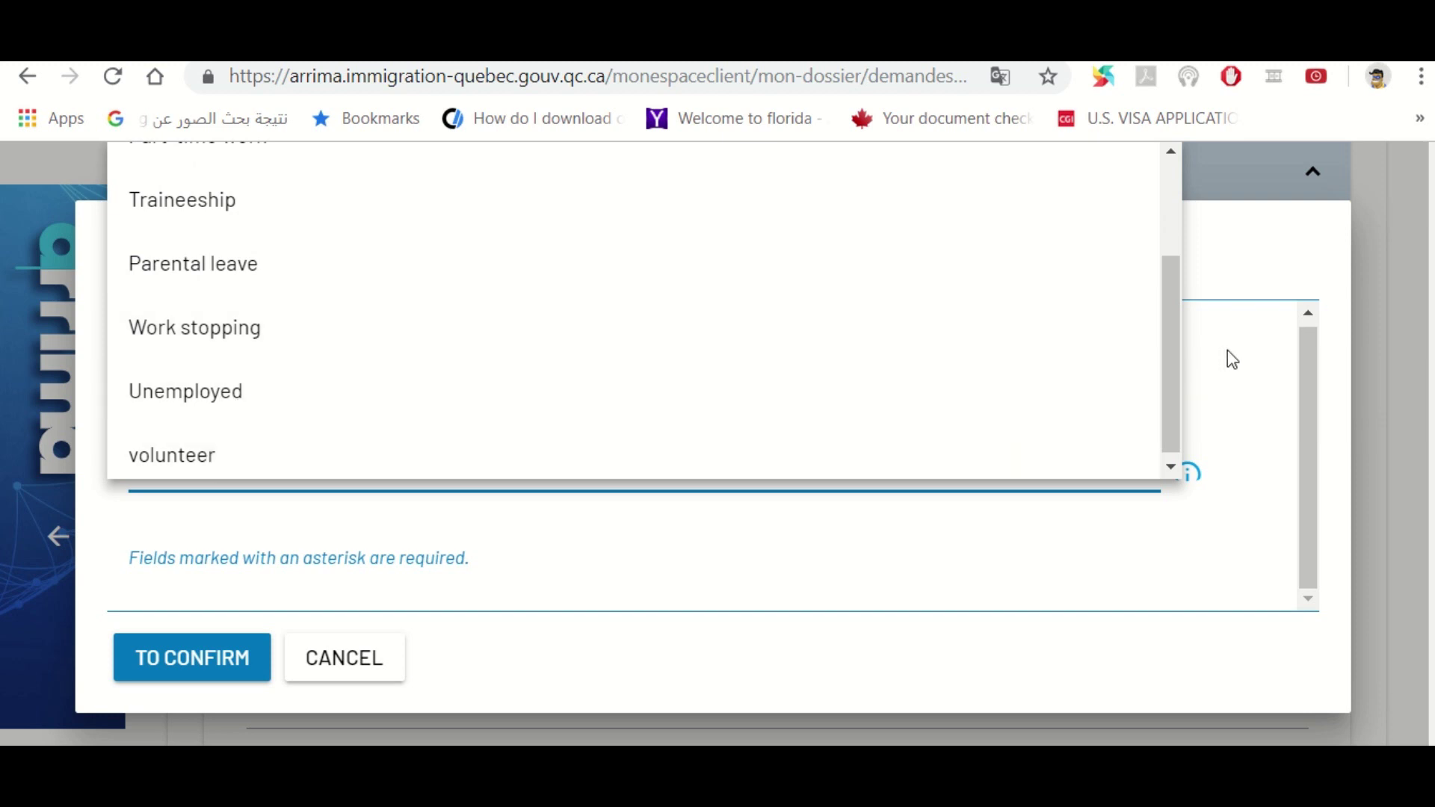
click(1227, 353)
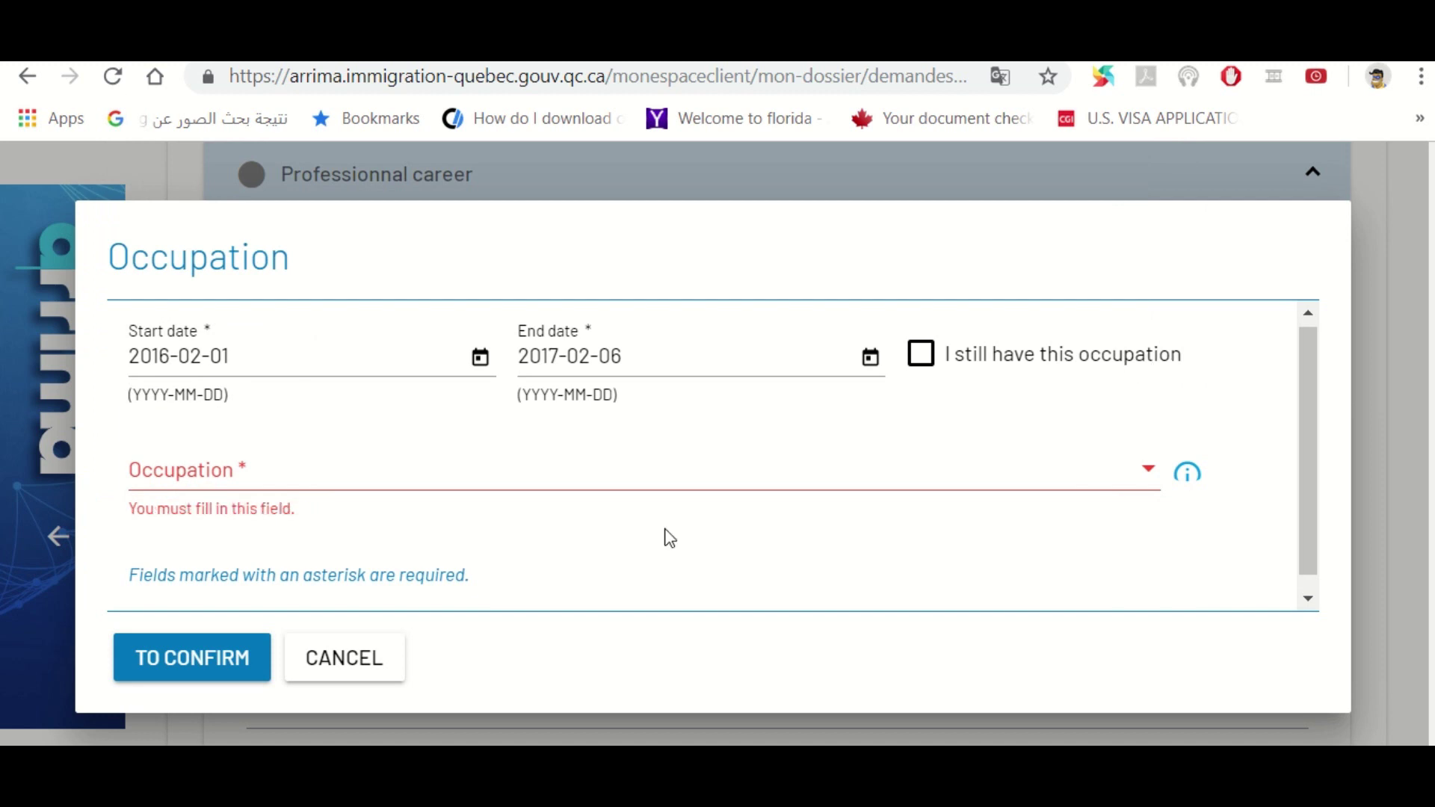
click(582, 492)
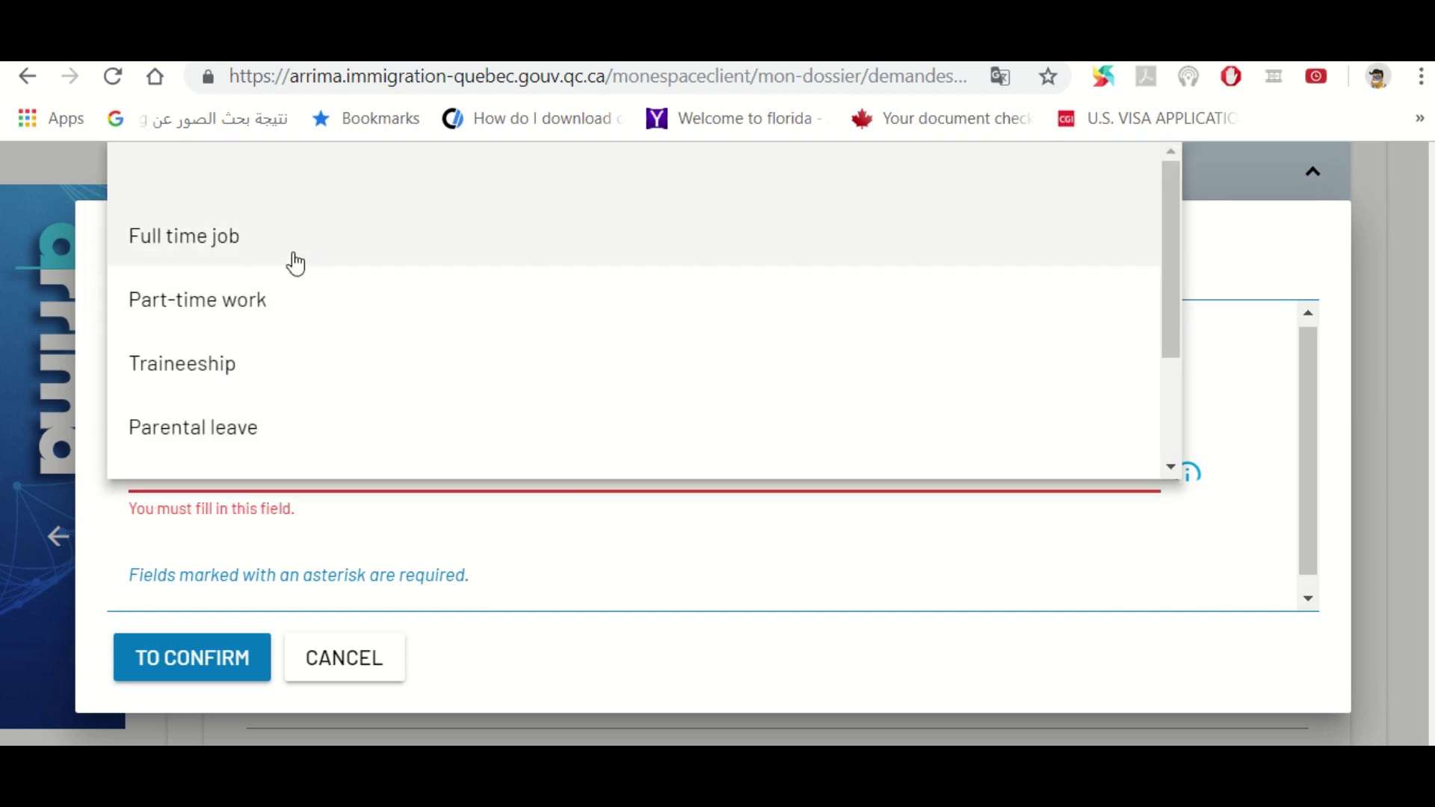
click(237, 255)
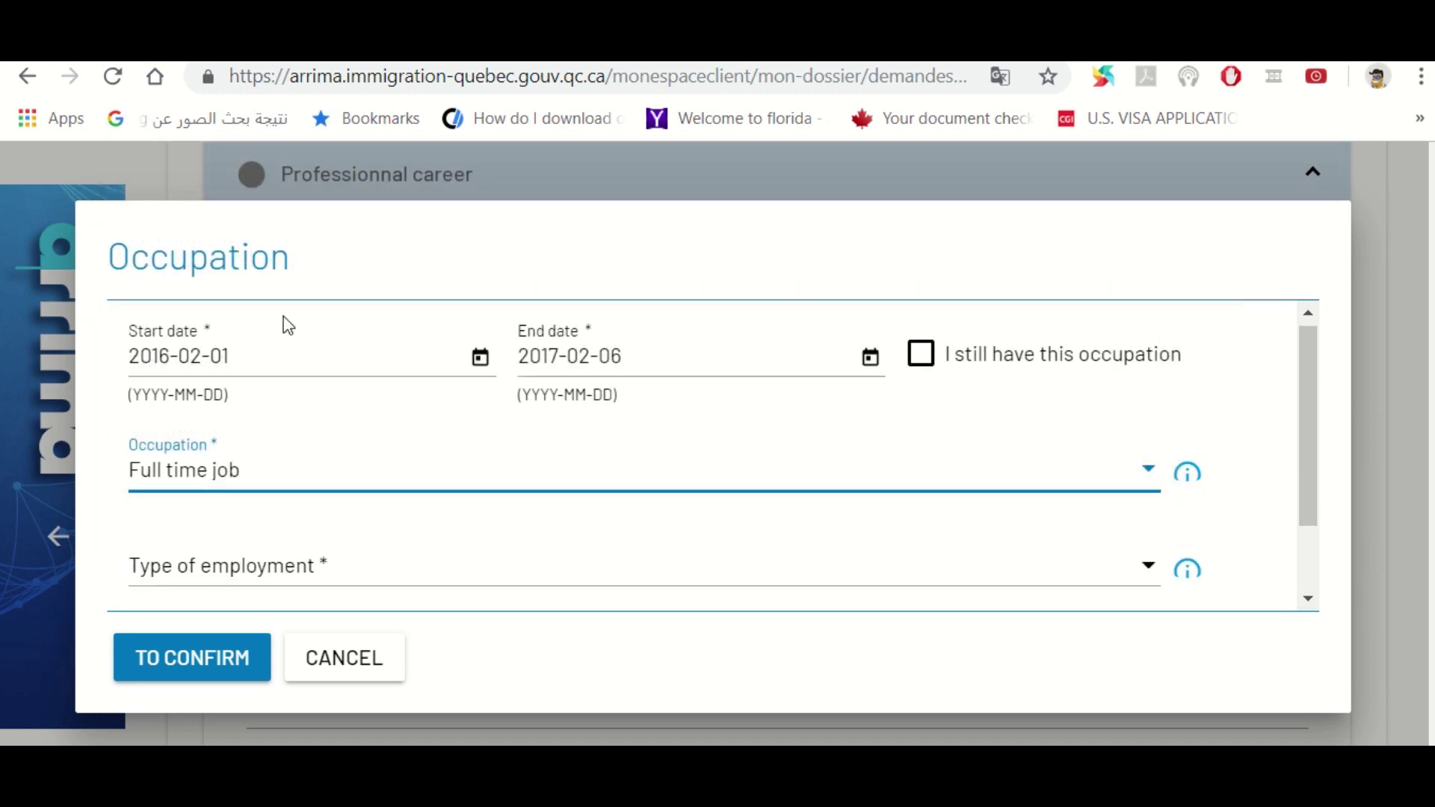
click(290, 581)
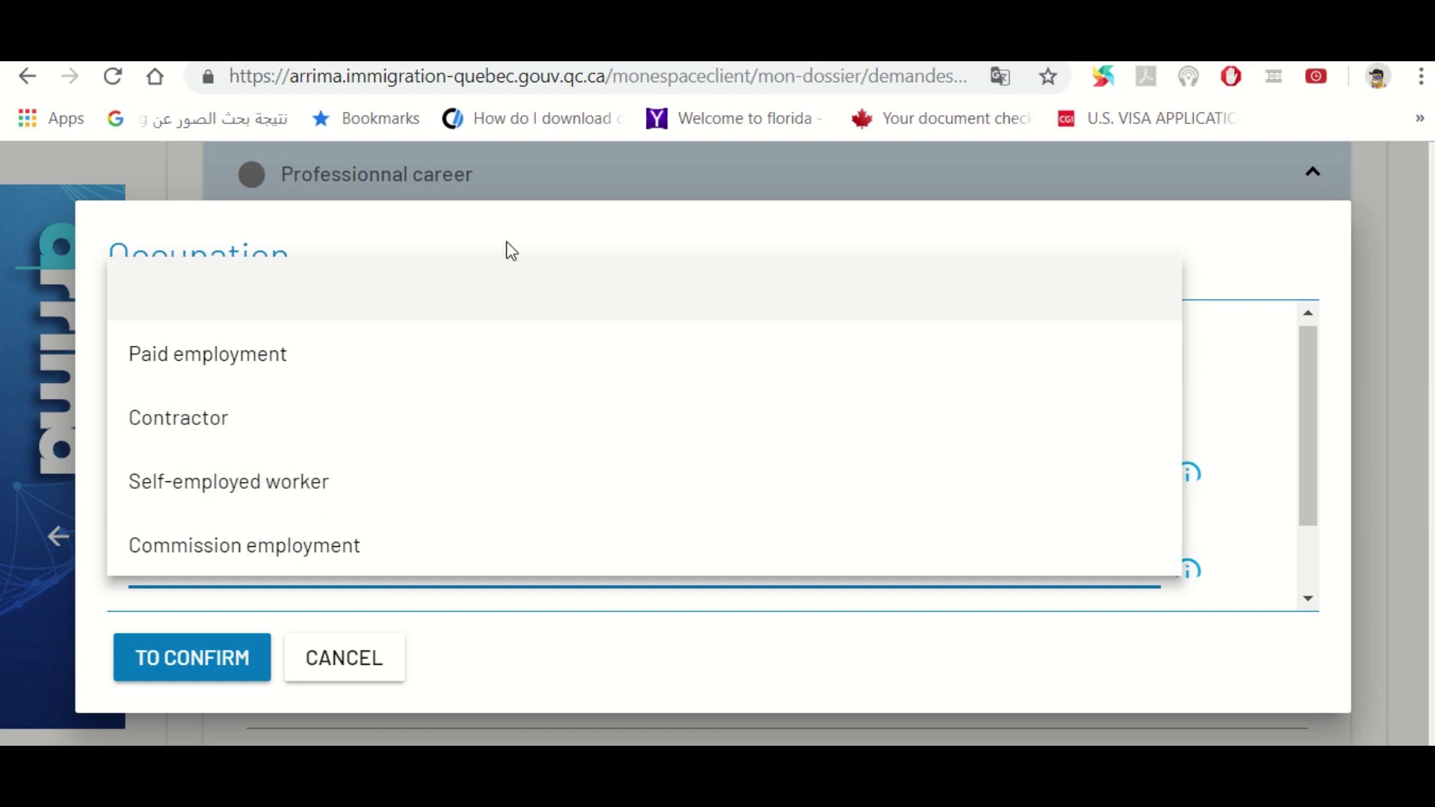
click(236, 359)
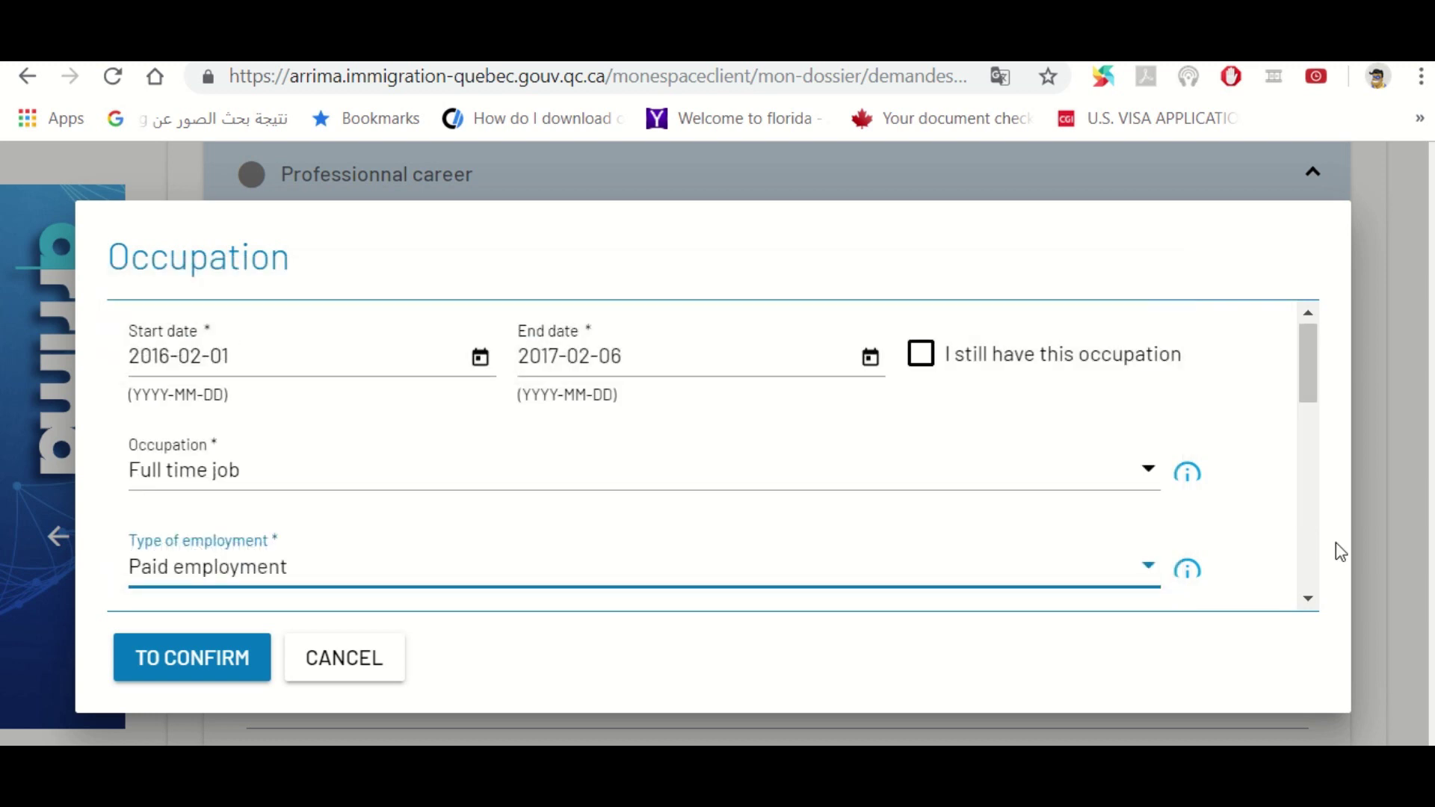
click(1308, 599)
Enter title MRS and company ABS SCHOOL, answering No to owning the business
scroll(1308, 602, down, 3)
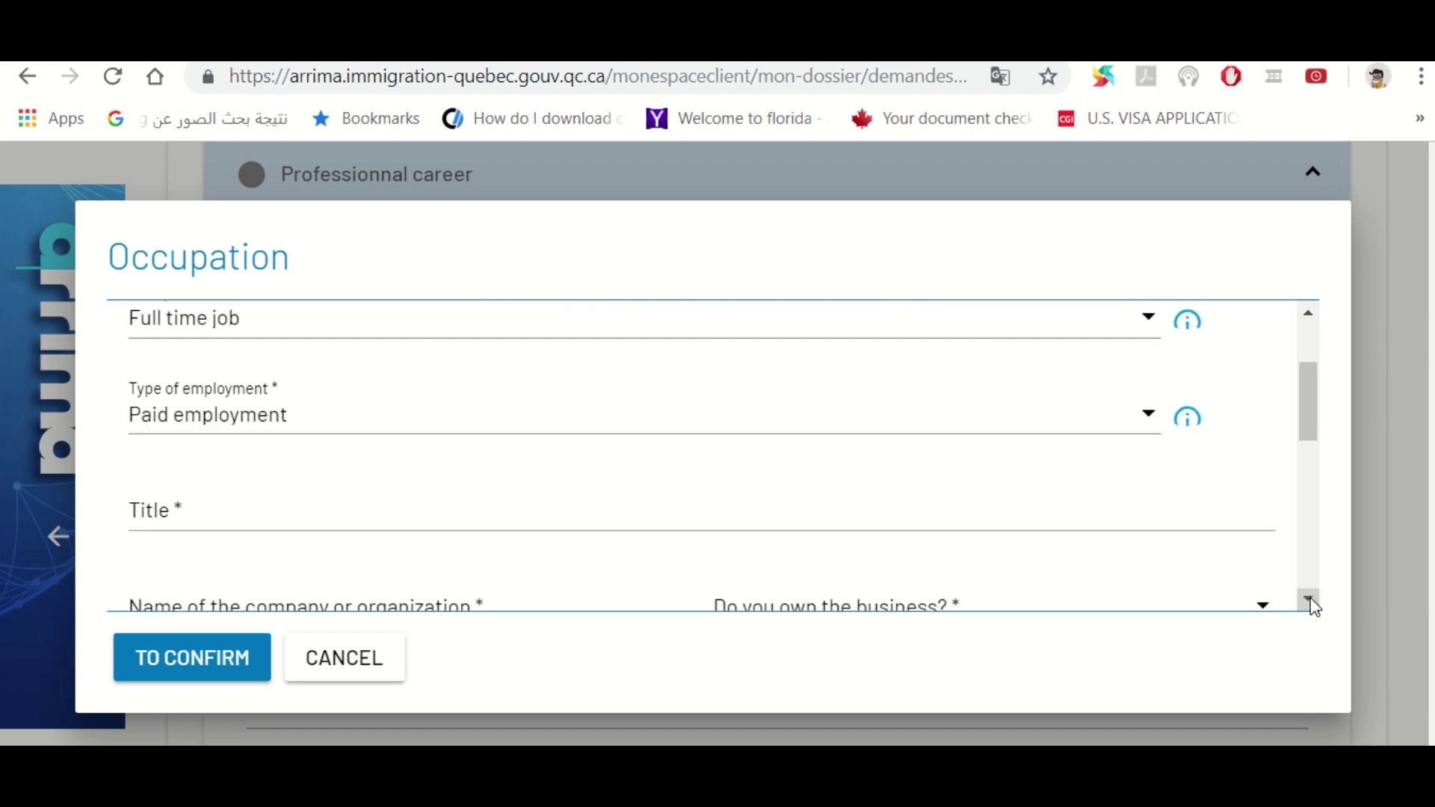
click(382, 418)
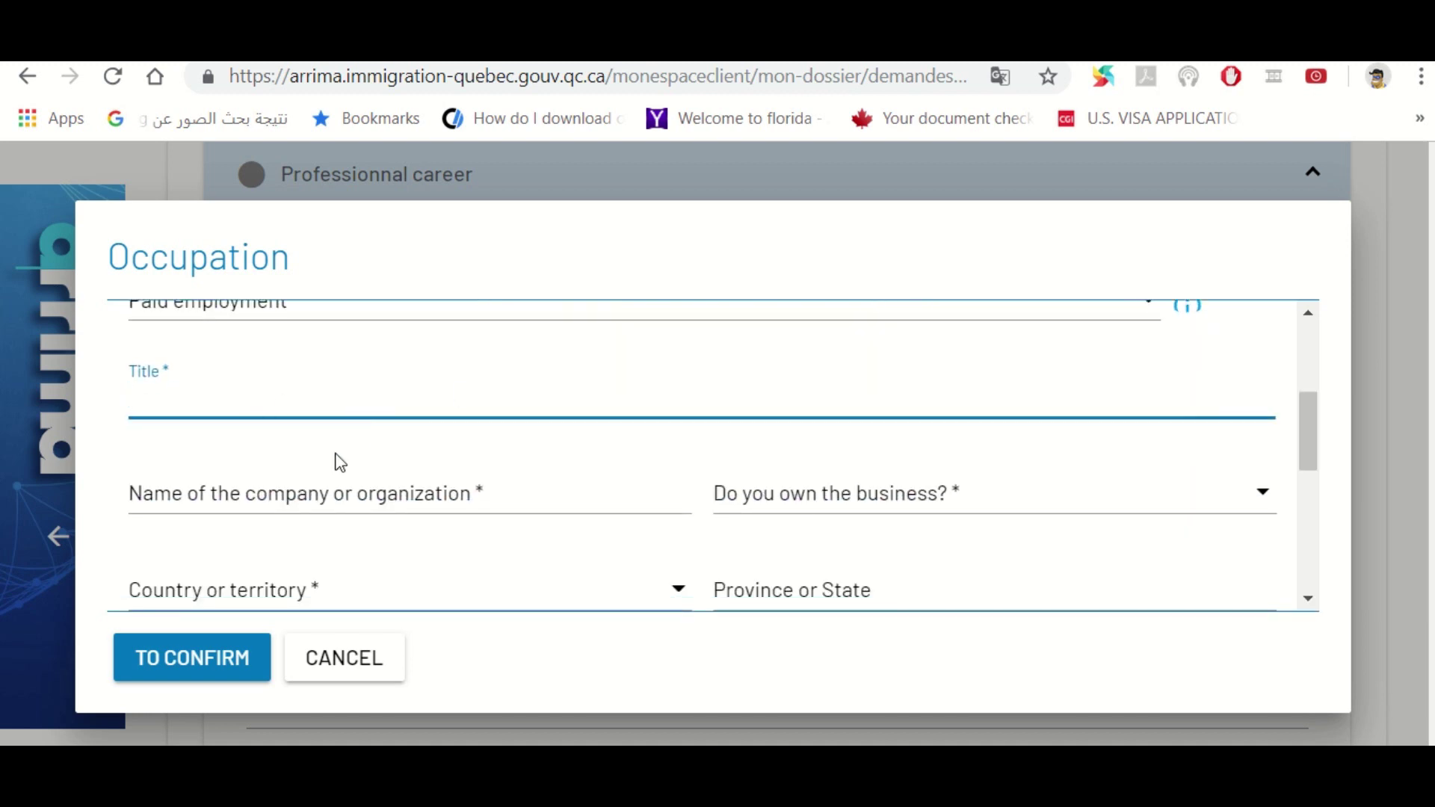
text(MRS)
click(327, 471)
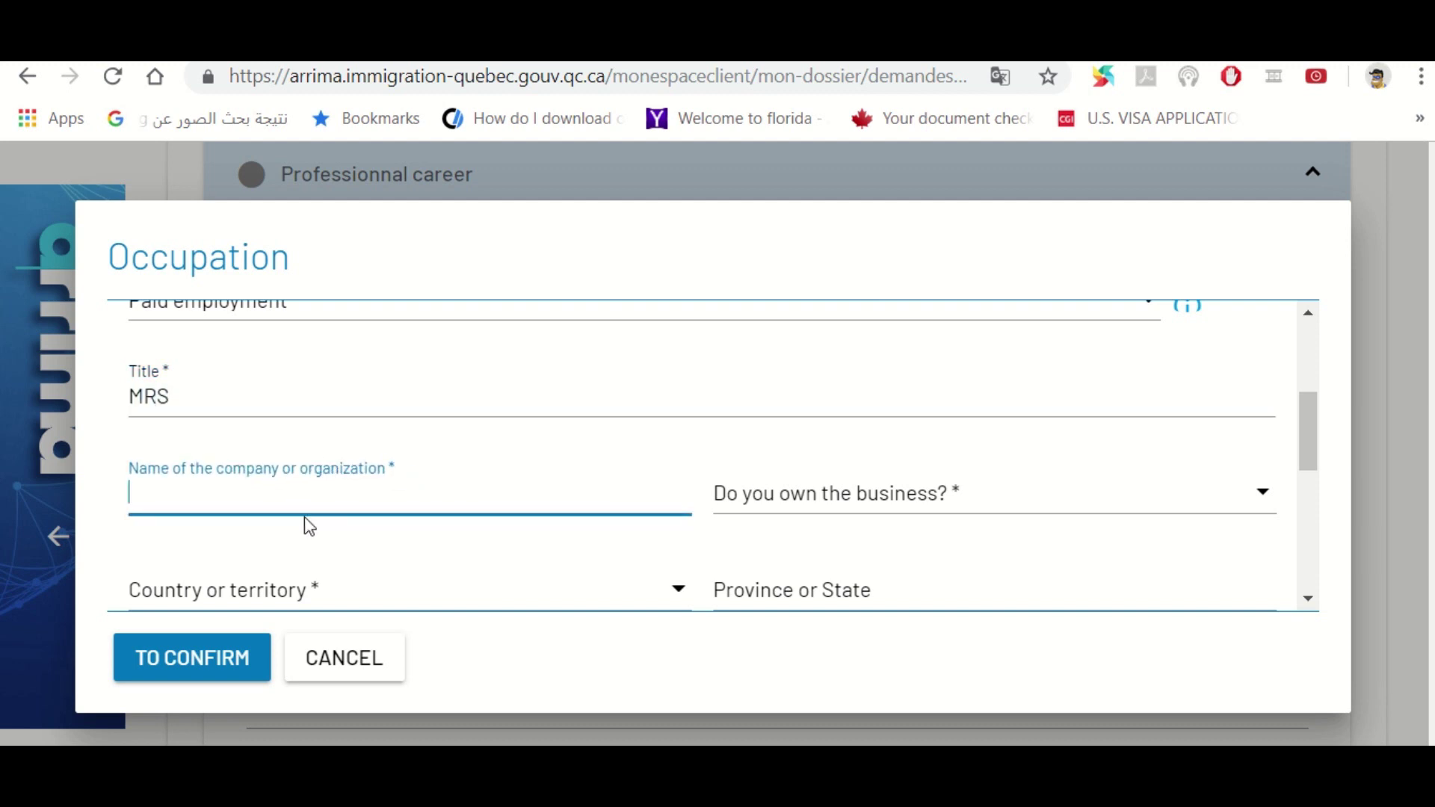
text(ABS)
text(S)
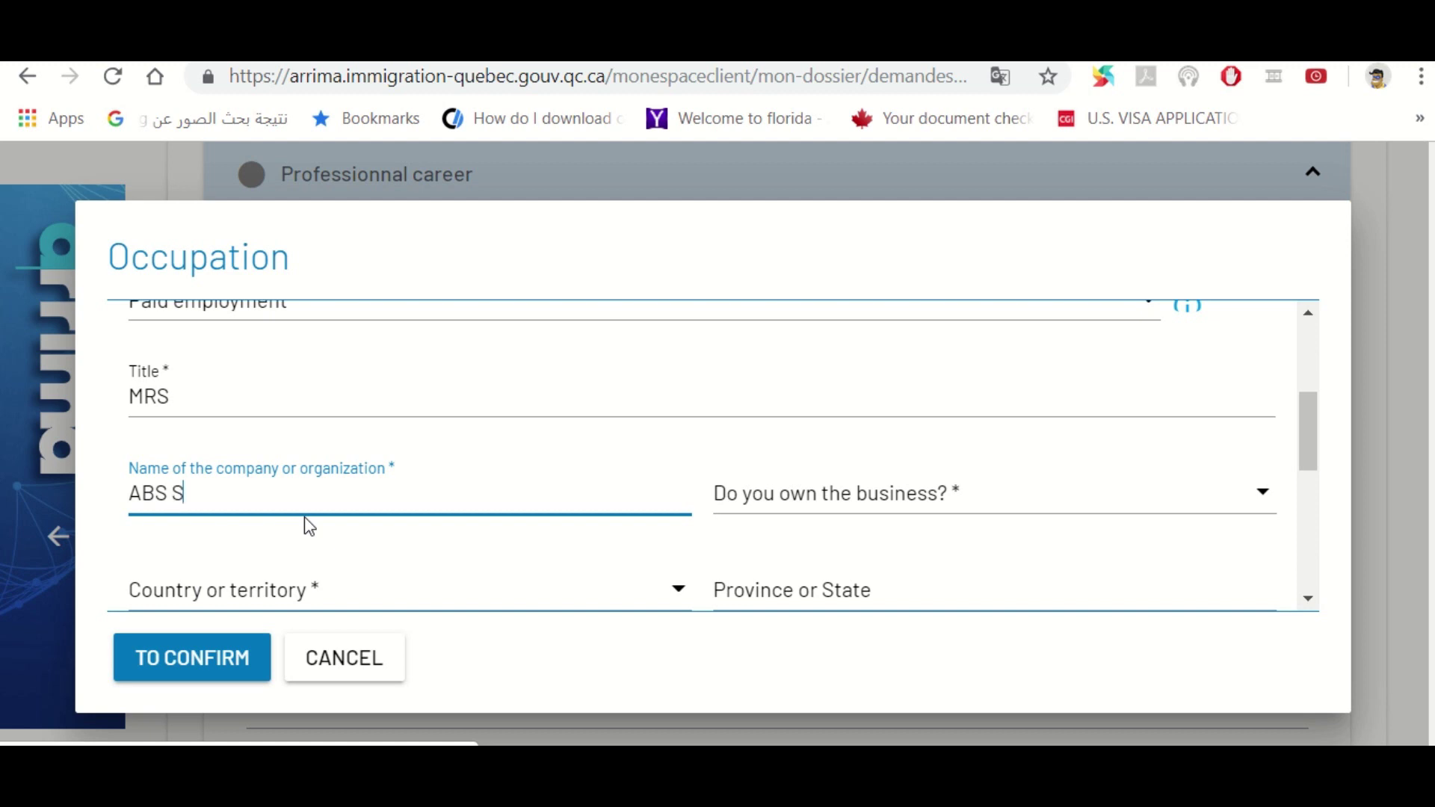
text(CHOOL)
click(900, 514)
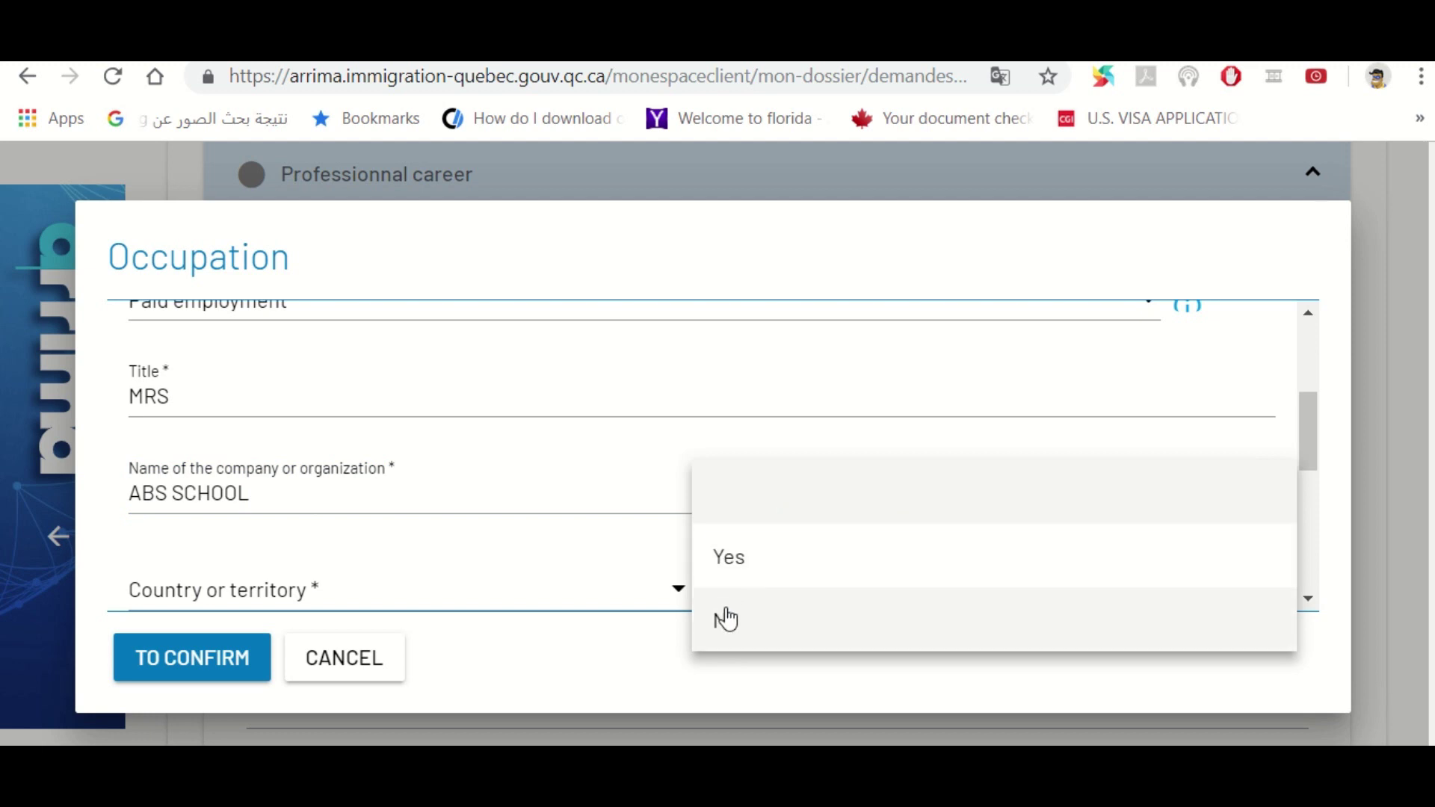
click(723, 624)
Set the job's country to kuwait and province to KUWAIT
click(602, 600)
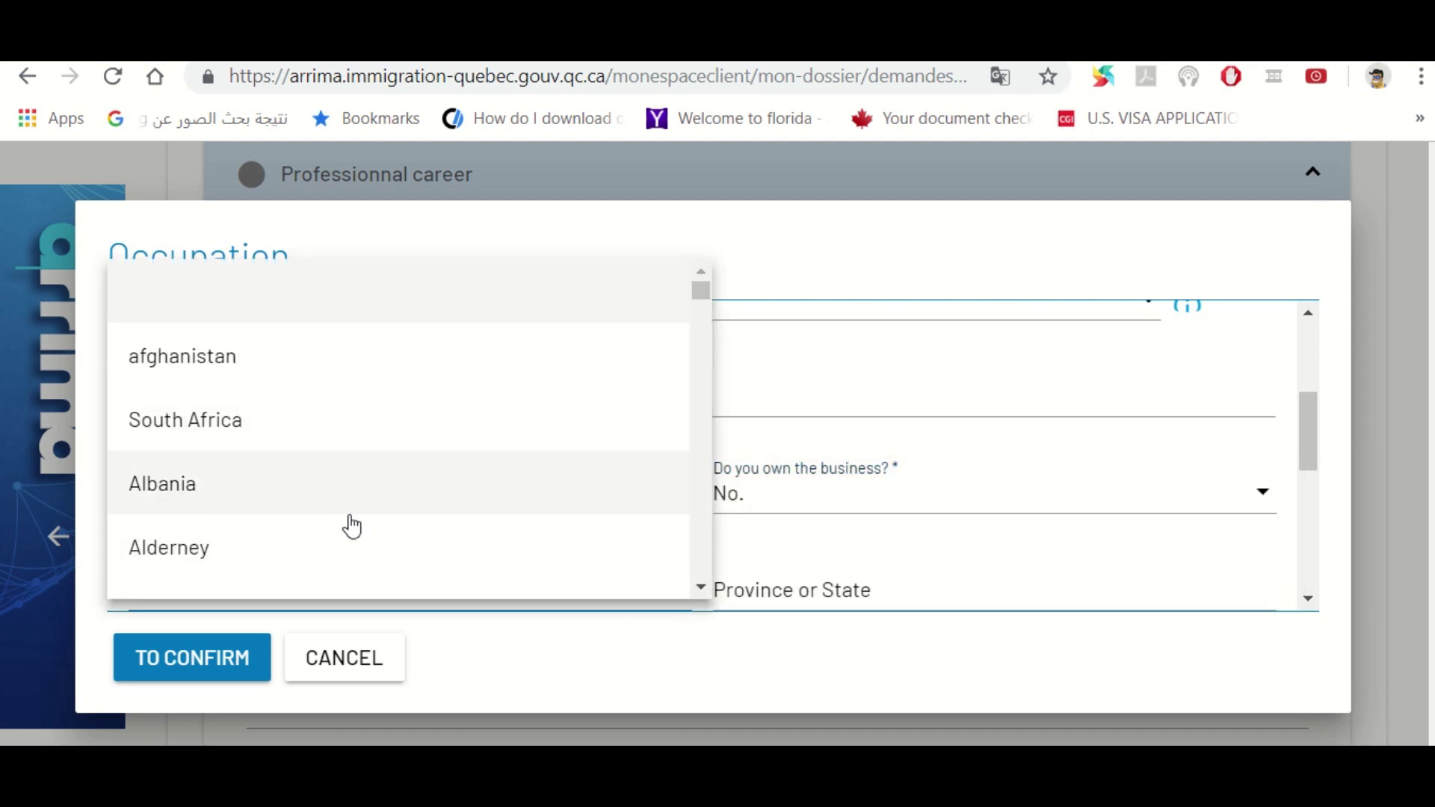
key(k)
click(700, 589)
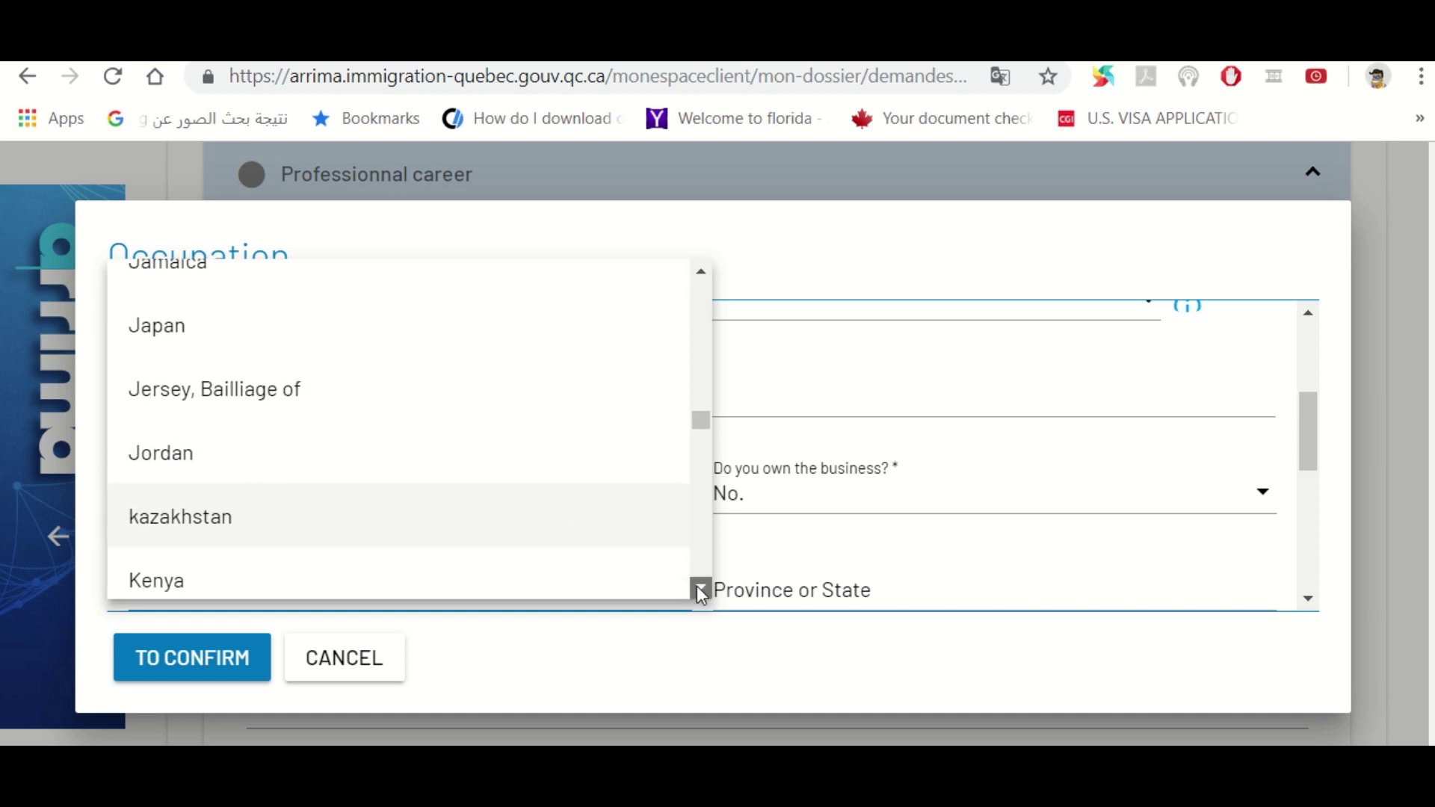
click(700, 590)
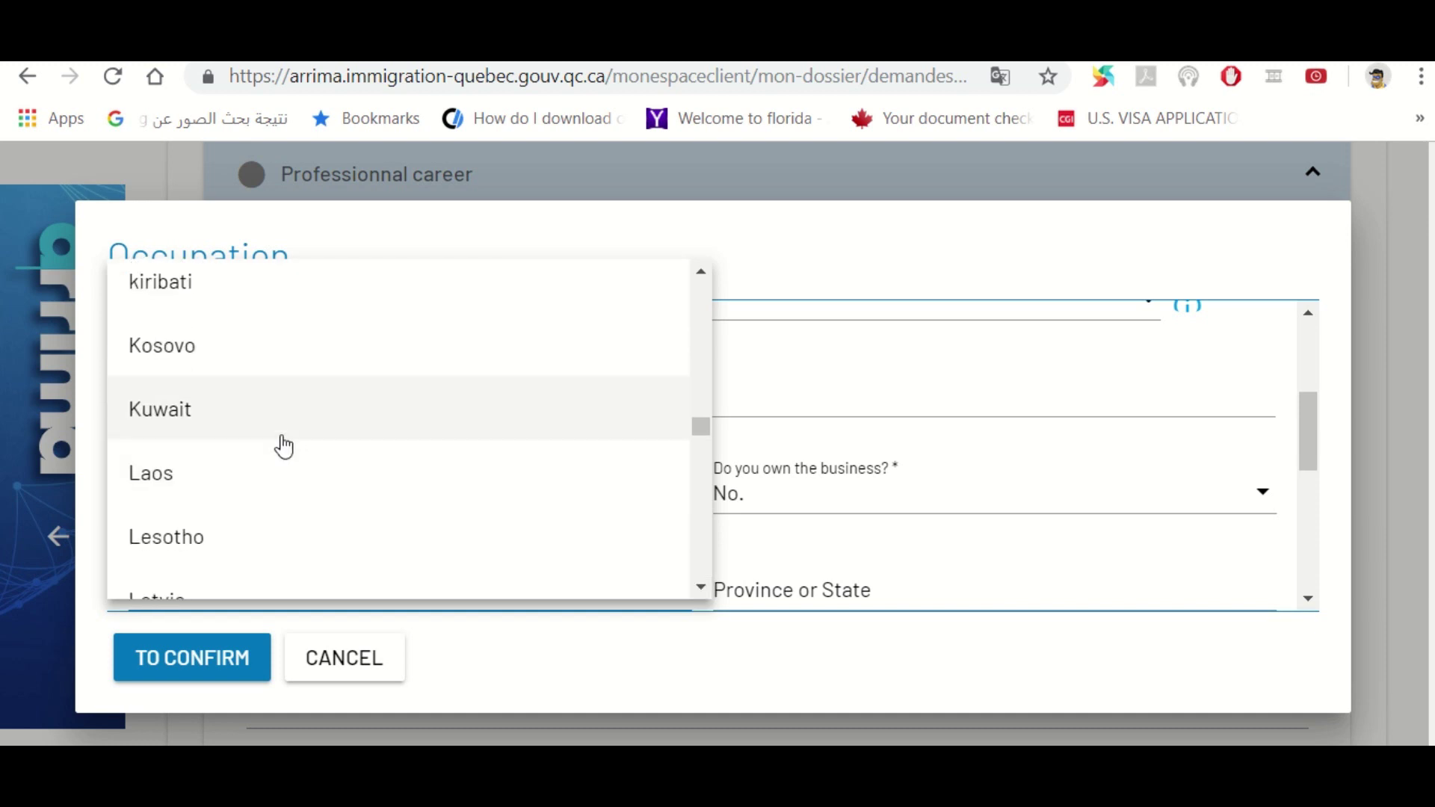
click(283, 426)
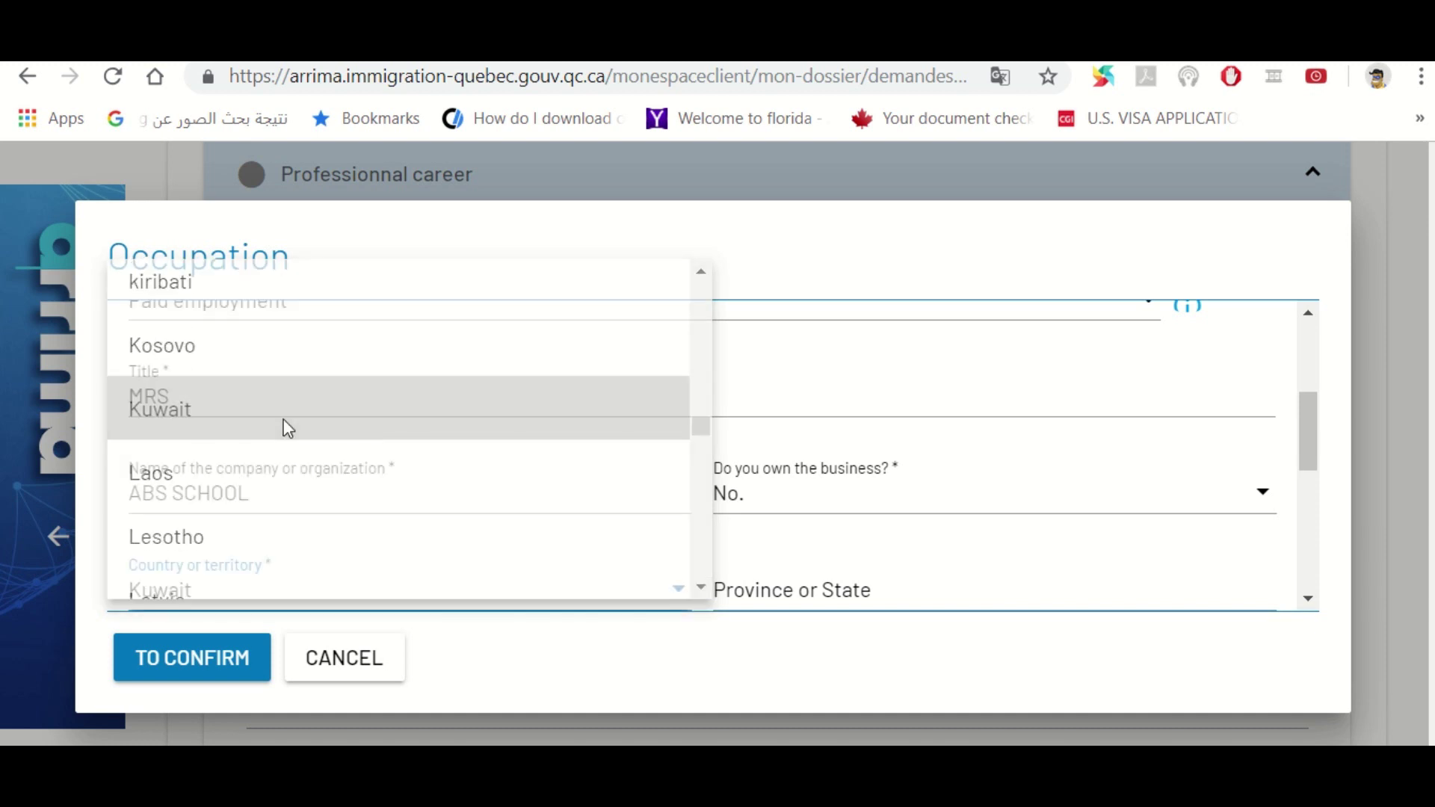
click(846, 595)
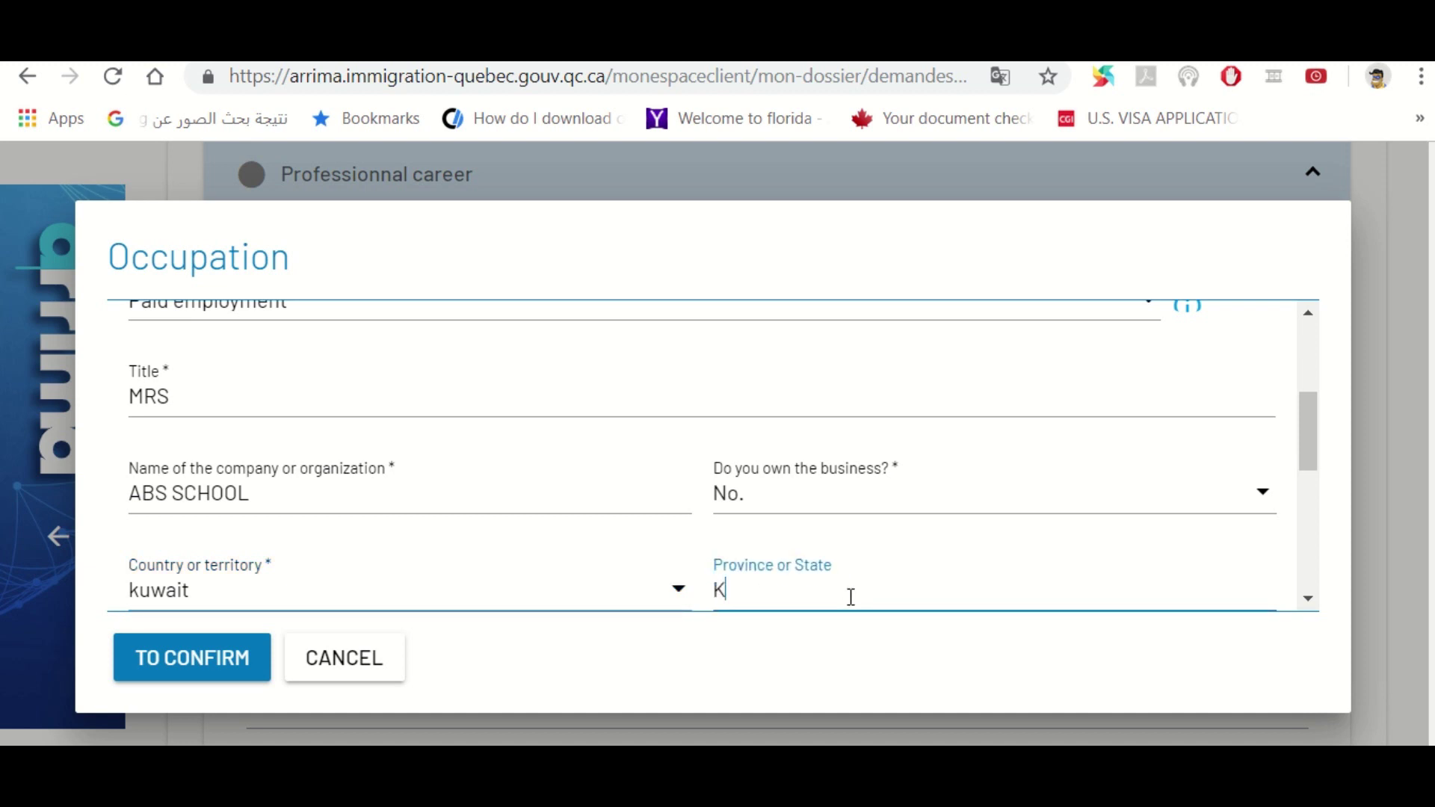
text(KUWAIT)
key(Tab)
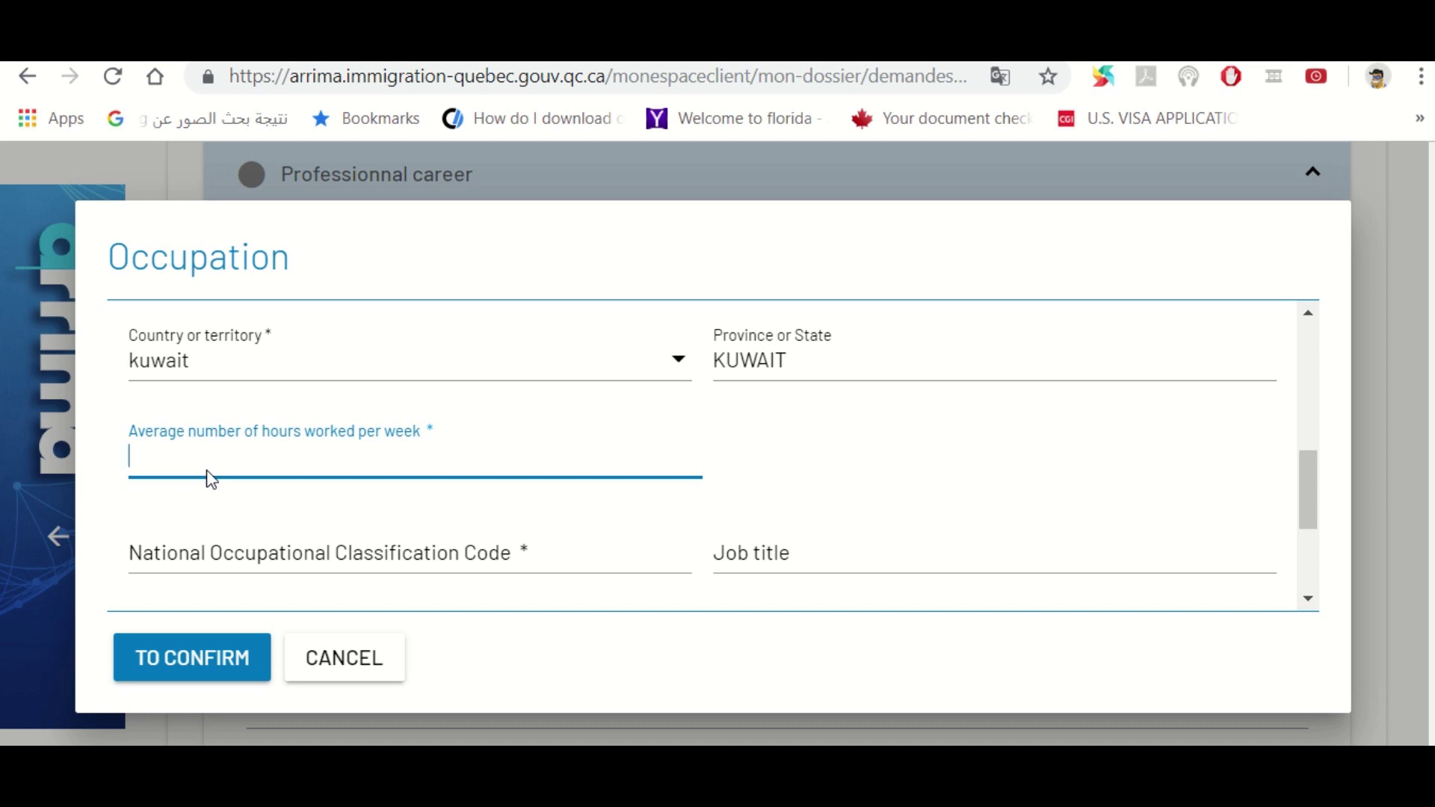
Enter 45 average weekly hours, then open the Labor Market Information site to look up the NOC code
text(45)
click(263, 553)
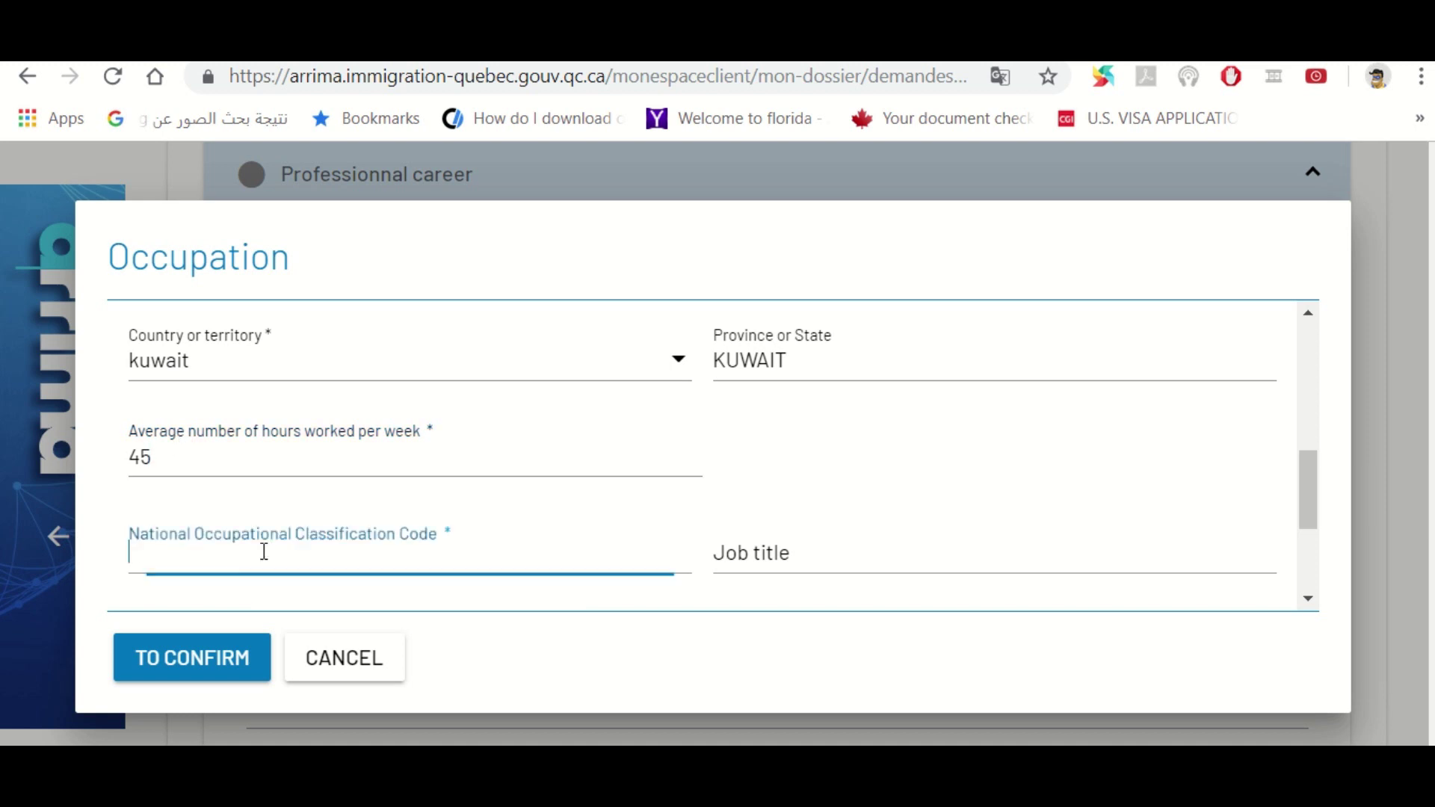
click(1307, 597)
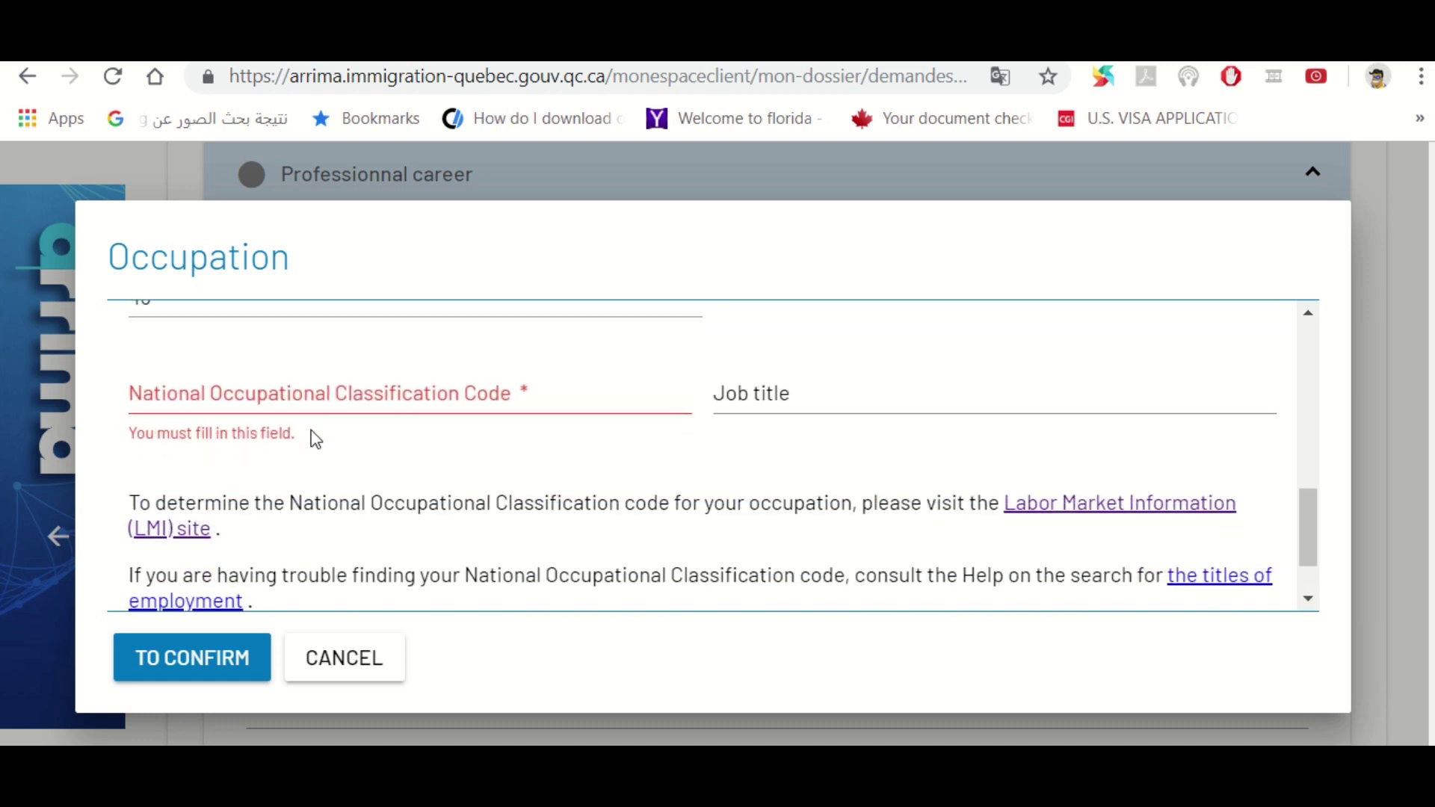
click(322, 393)
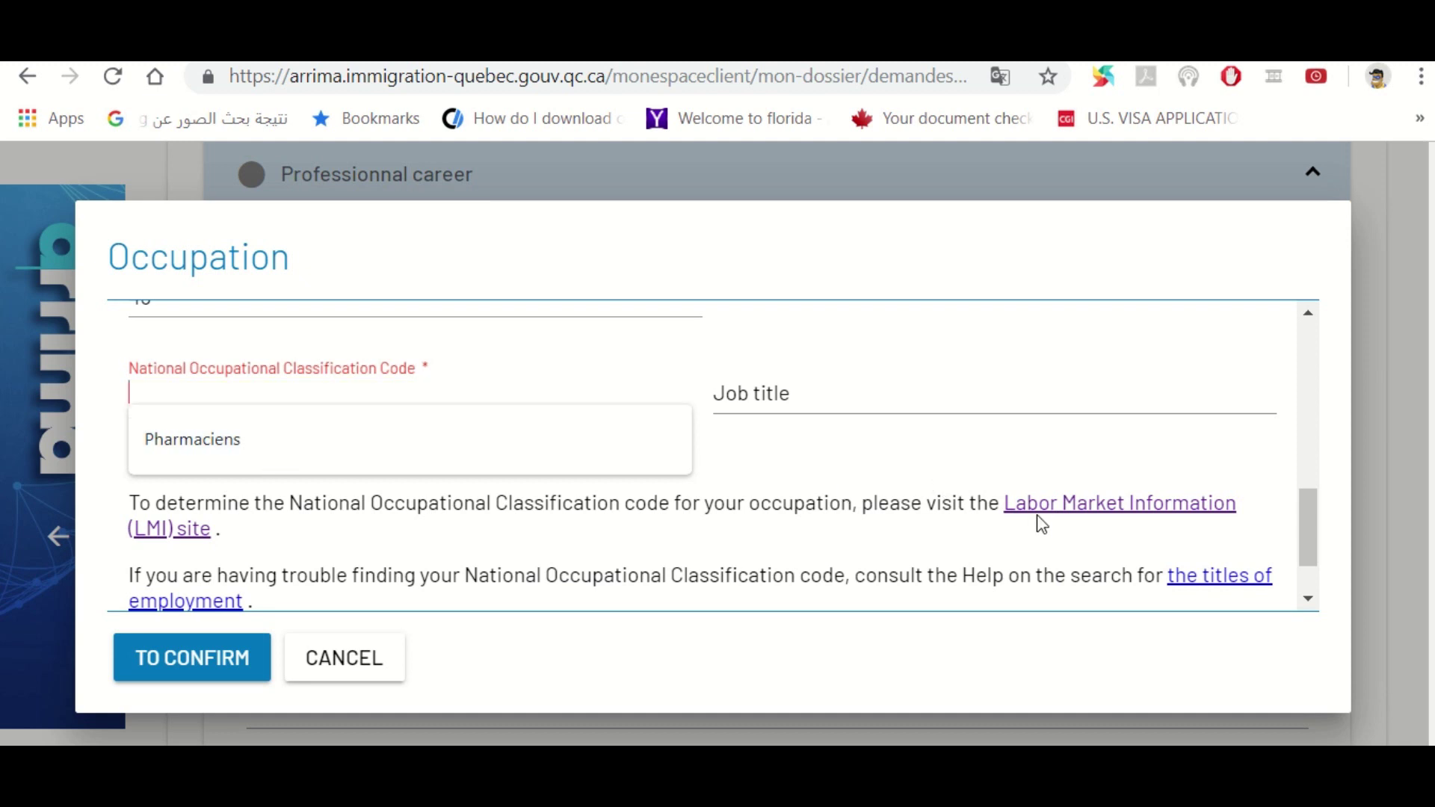
click(1070, 506)
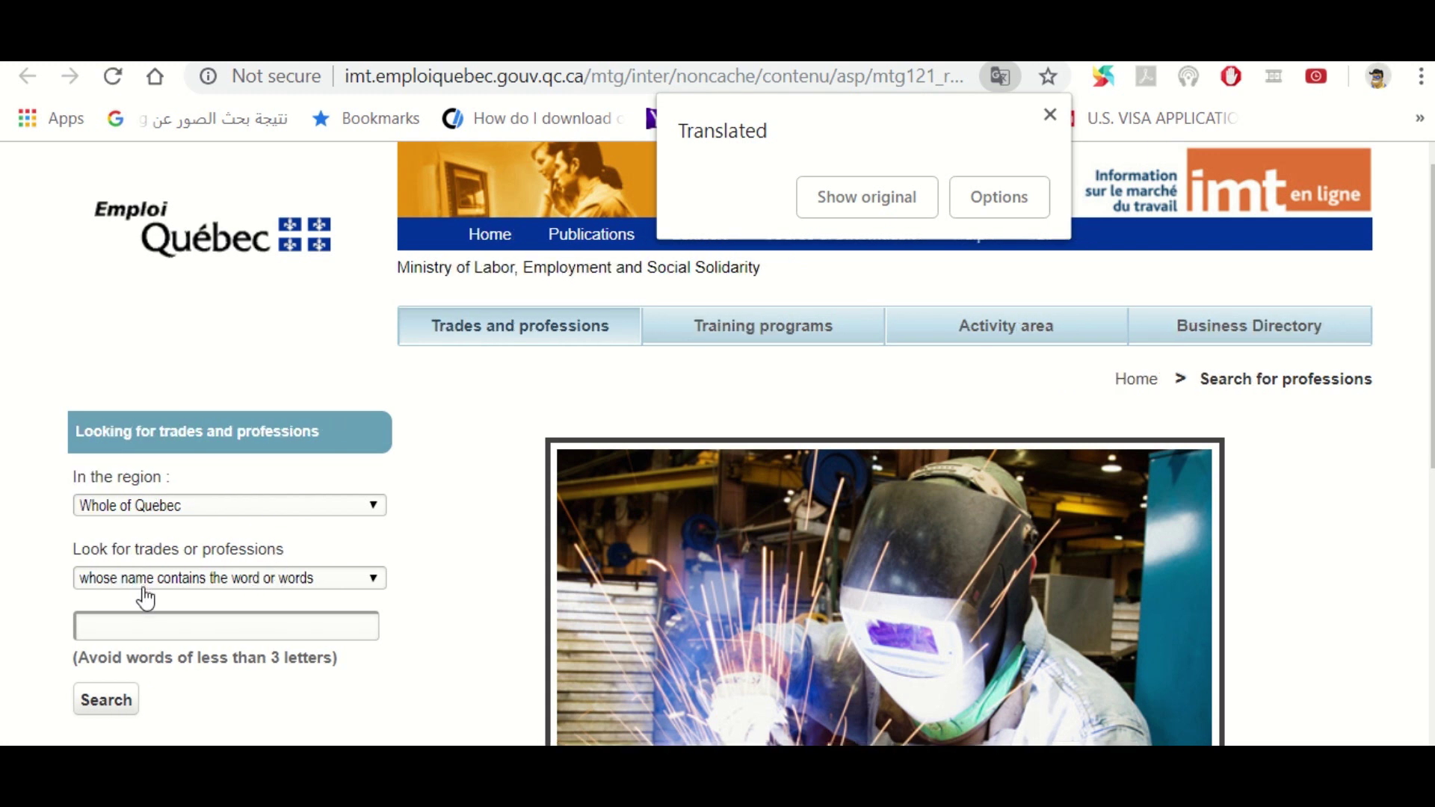
Search the IMT professions for FRENCH
click(151, 625)
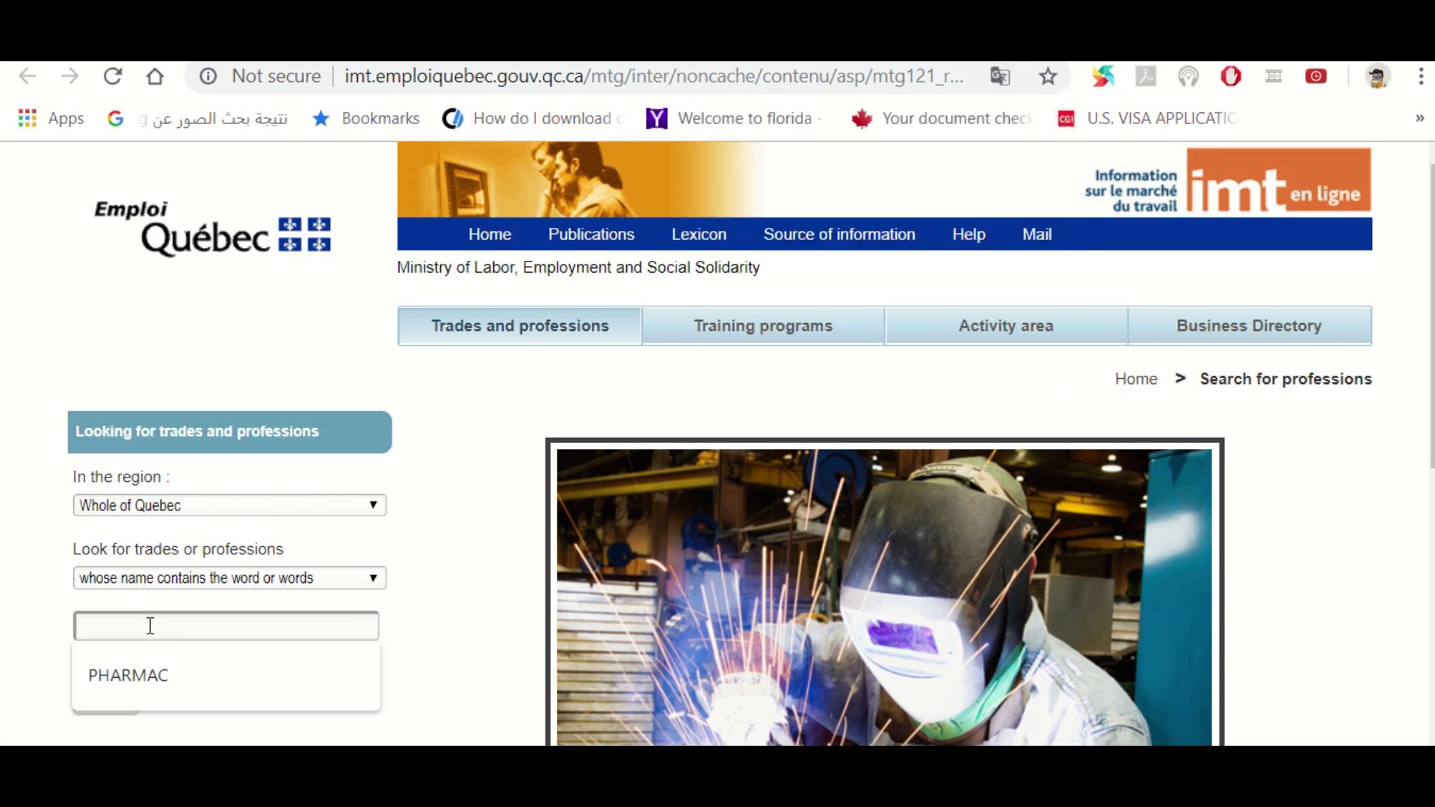
text(FRENCH)
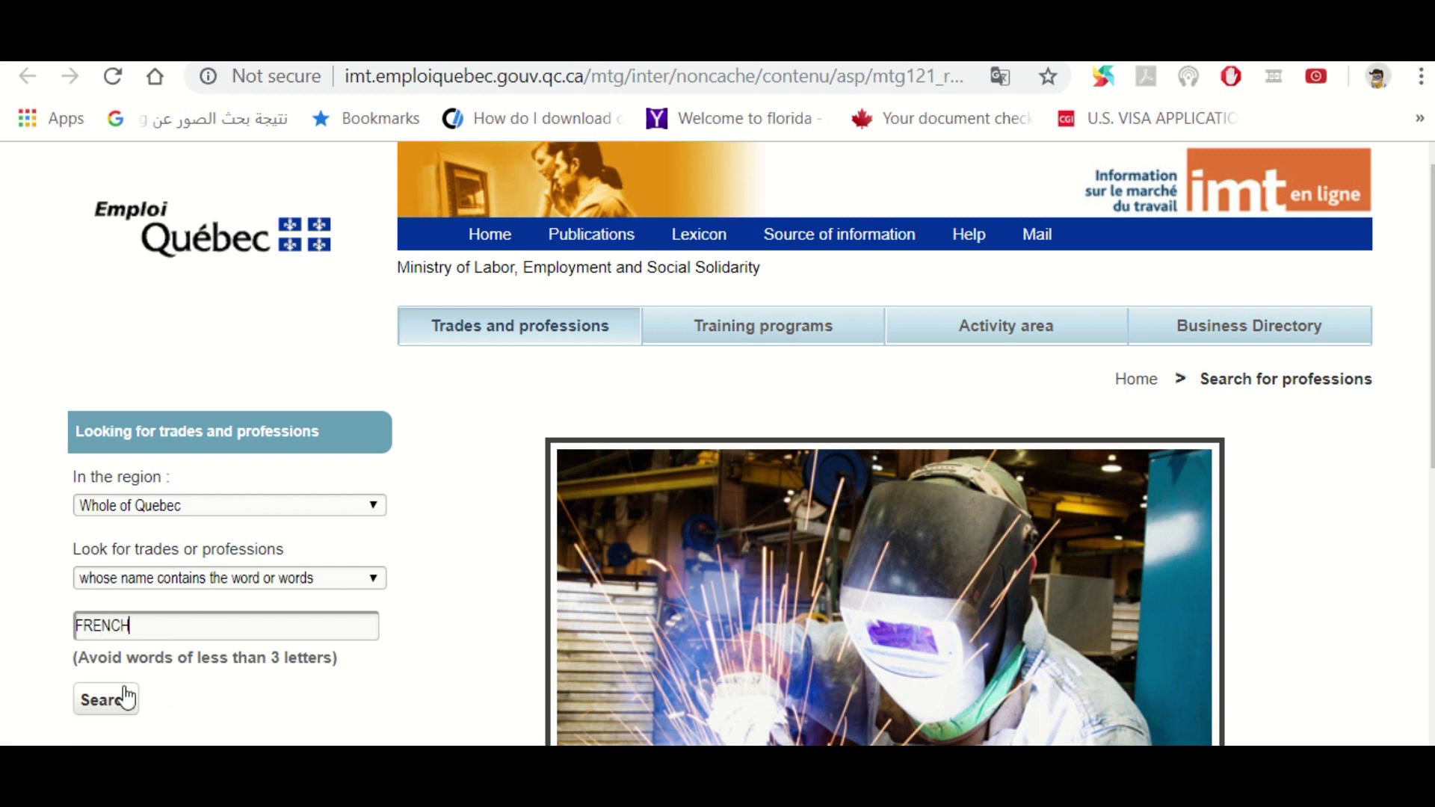
click(112, 701)
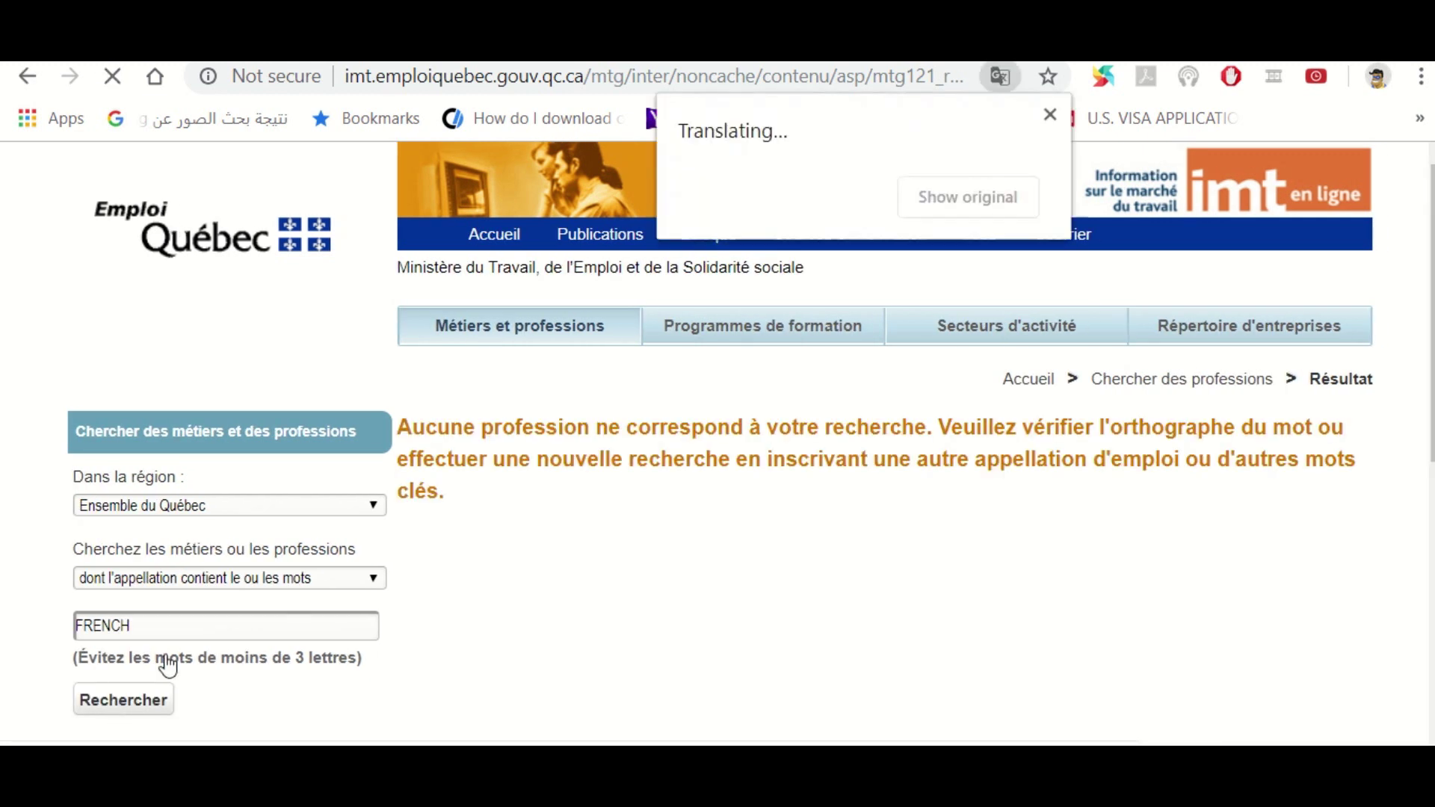
scroll(1338, 310, down, 2)
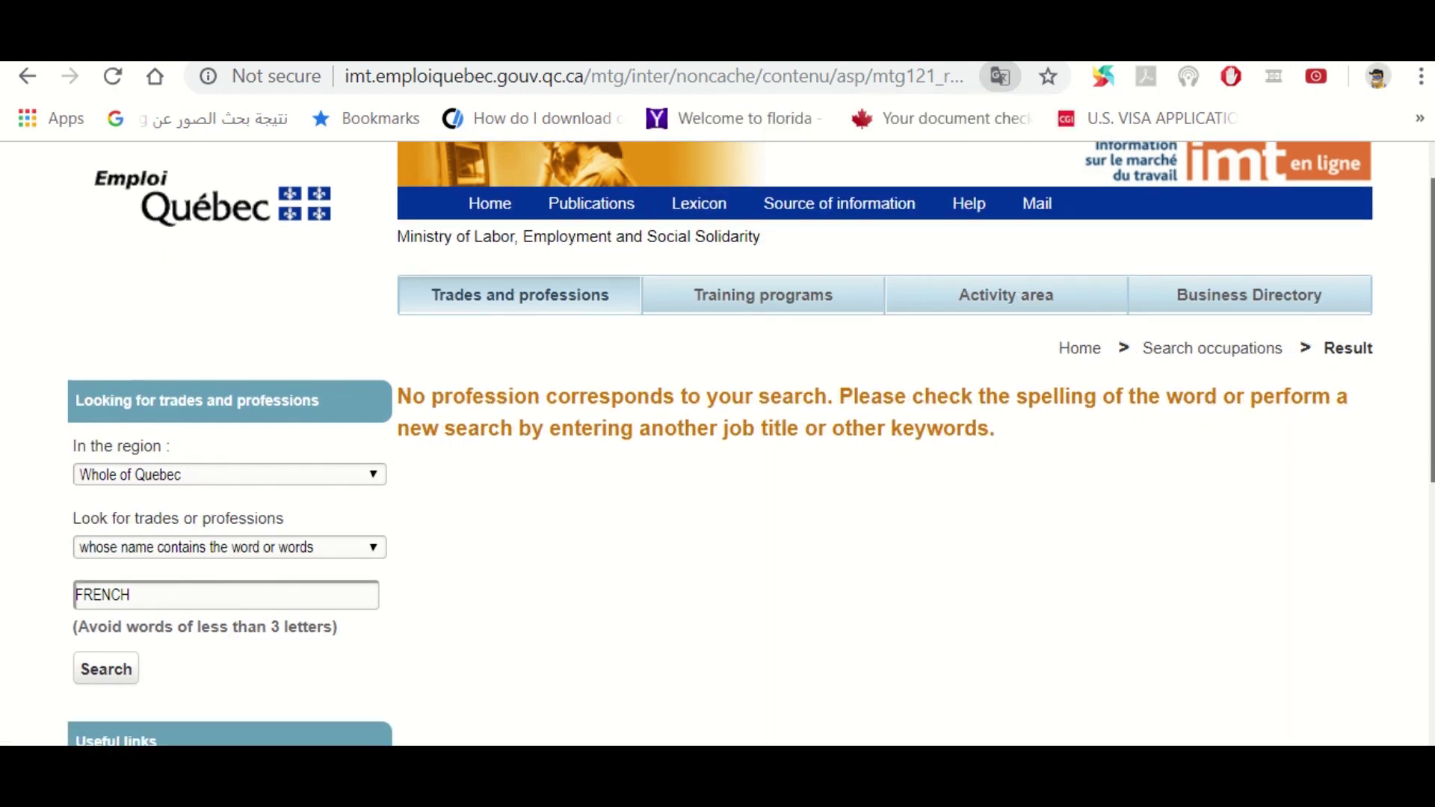
scroll(349, 367, up, 1)
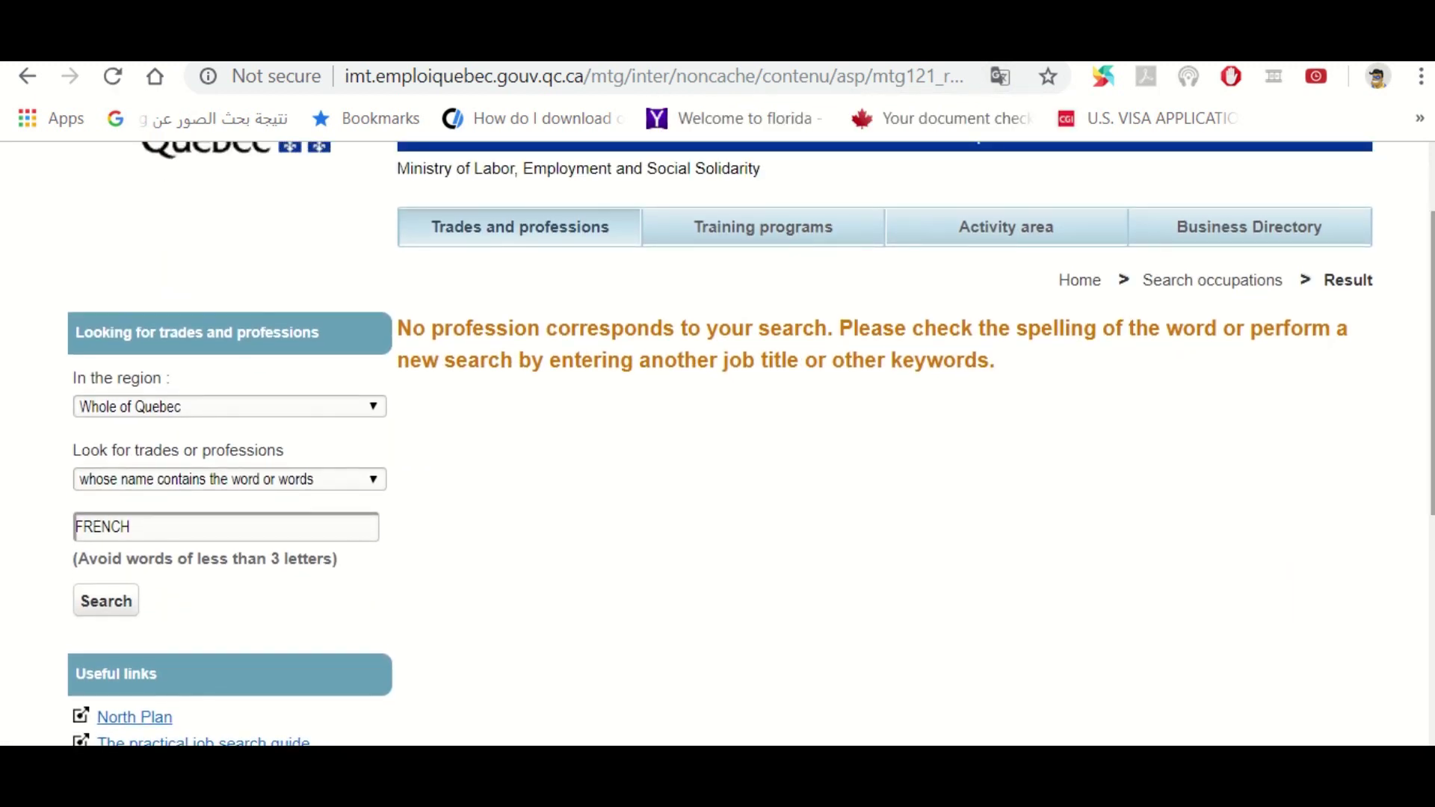
Search for TEACHER without matches, revert the page to French and enter EDUCATION
double_click(146, 532)
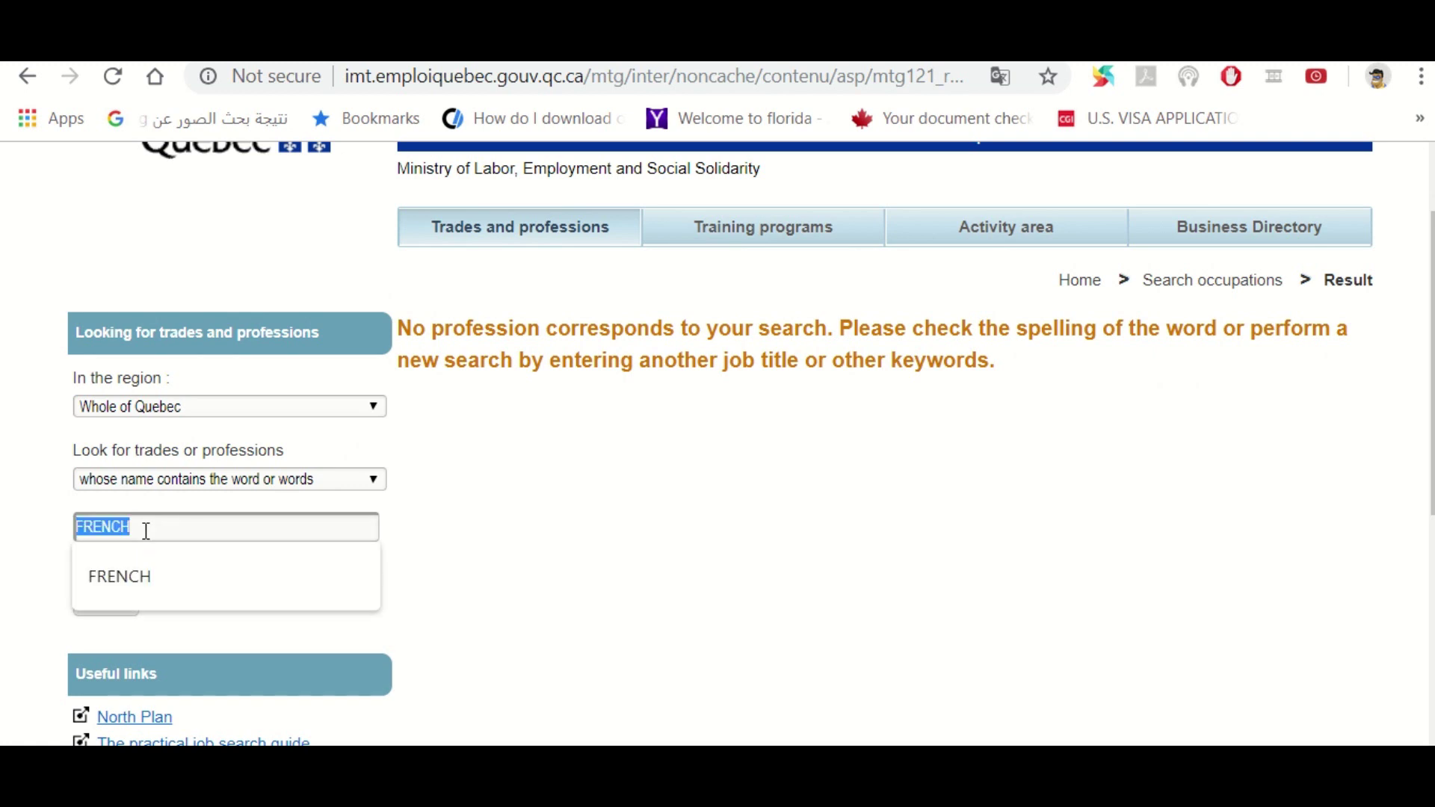
text(TEACHER)
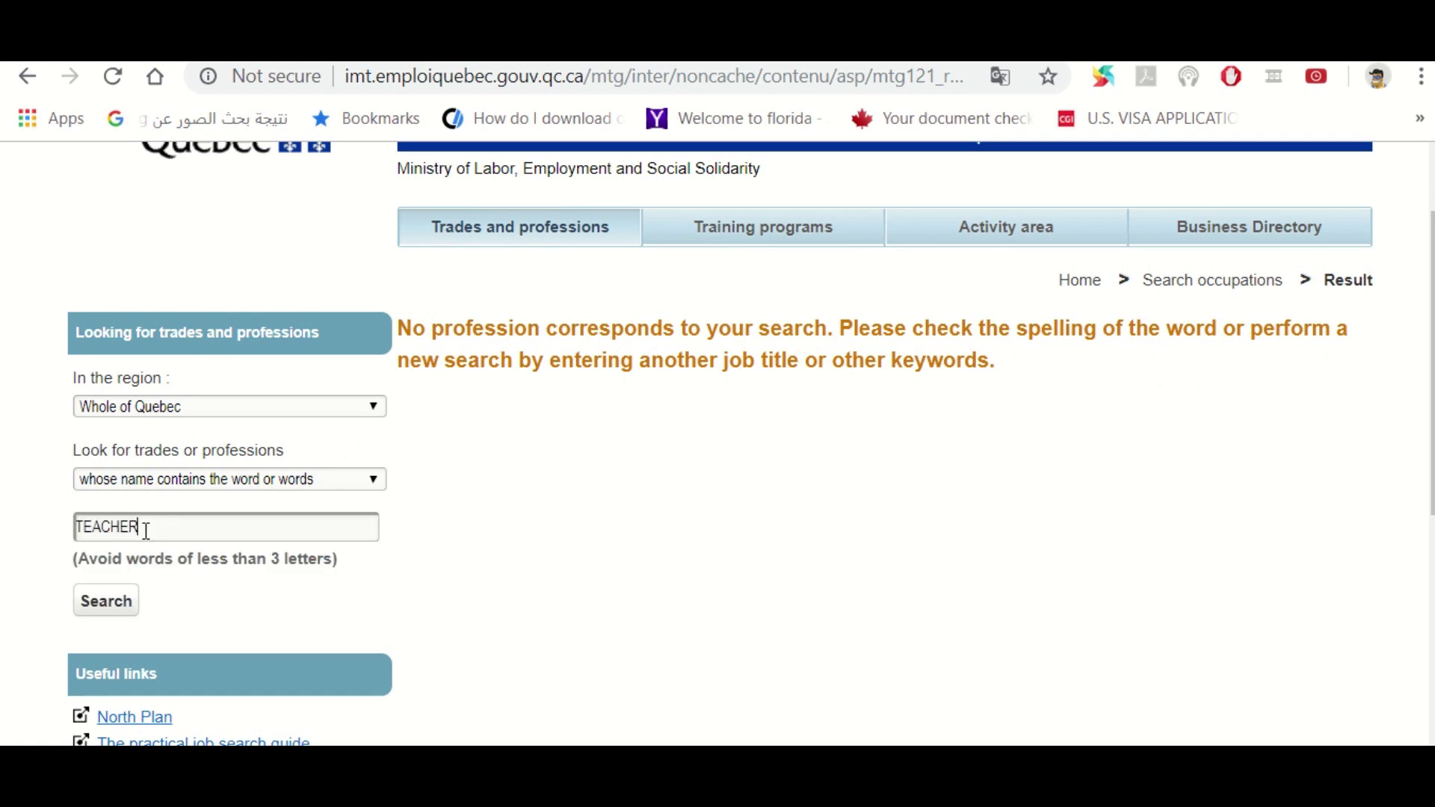
click(106, 606)
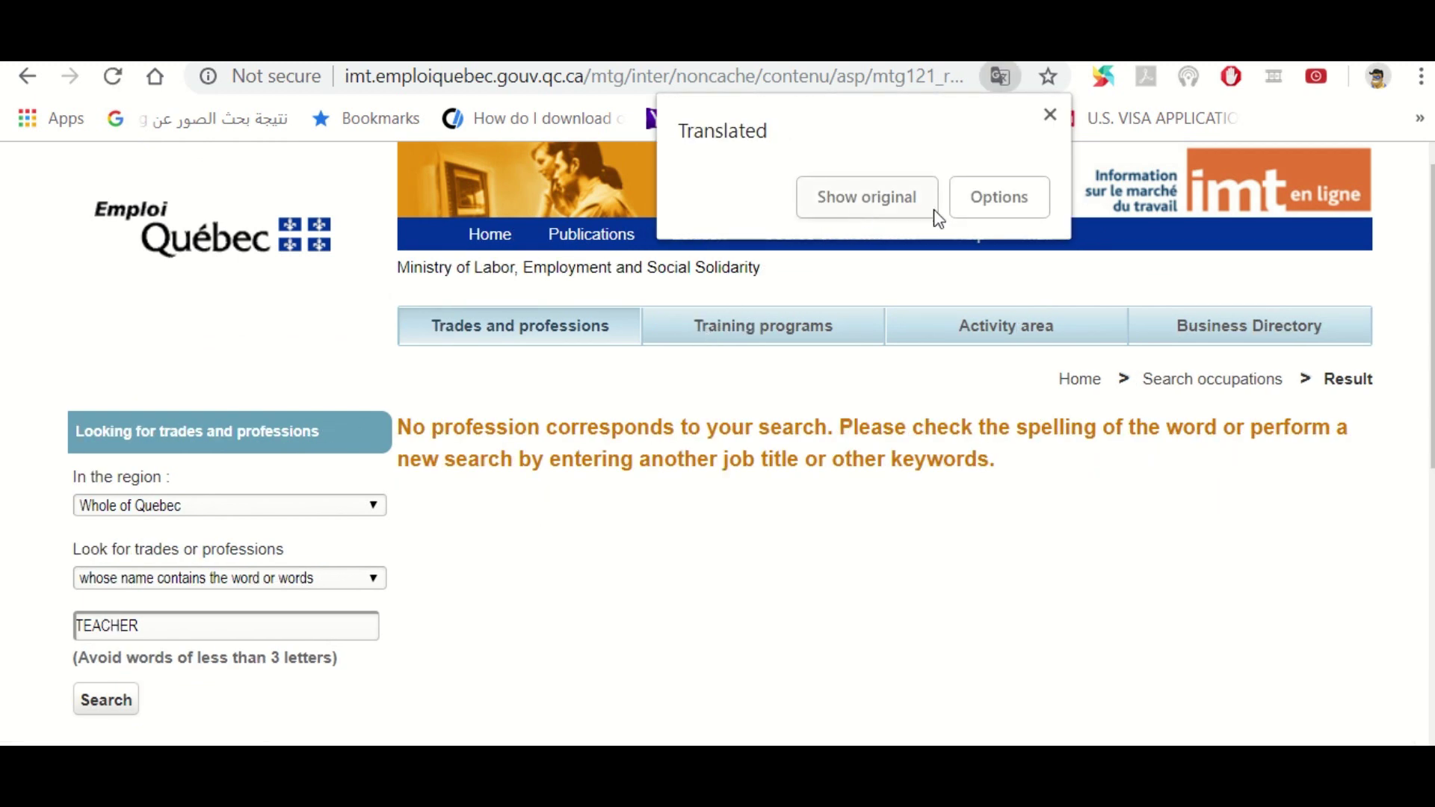
click(898, 204)
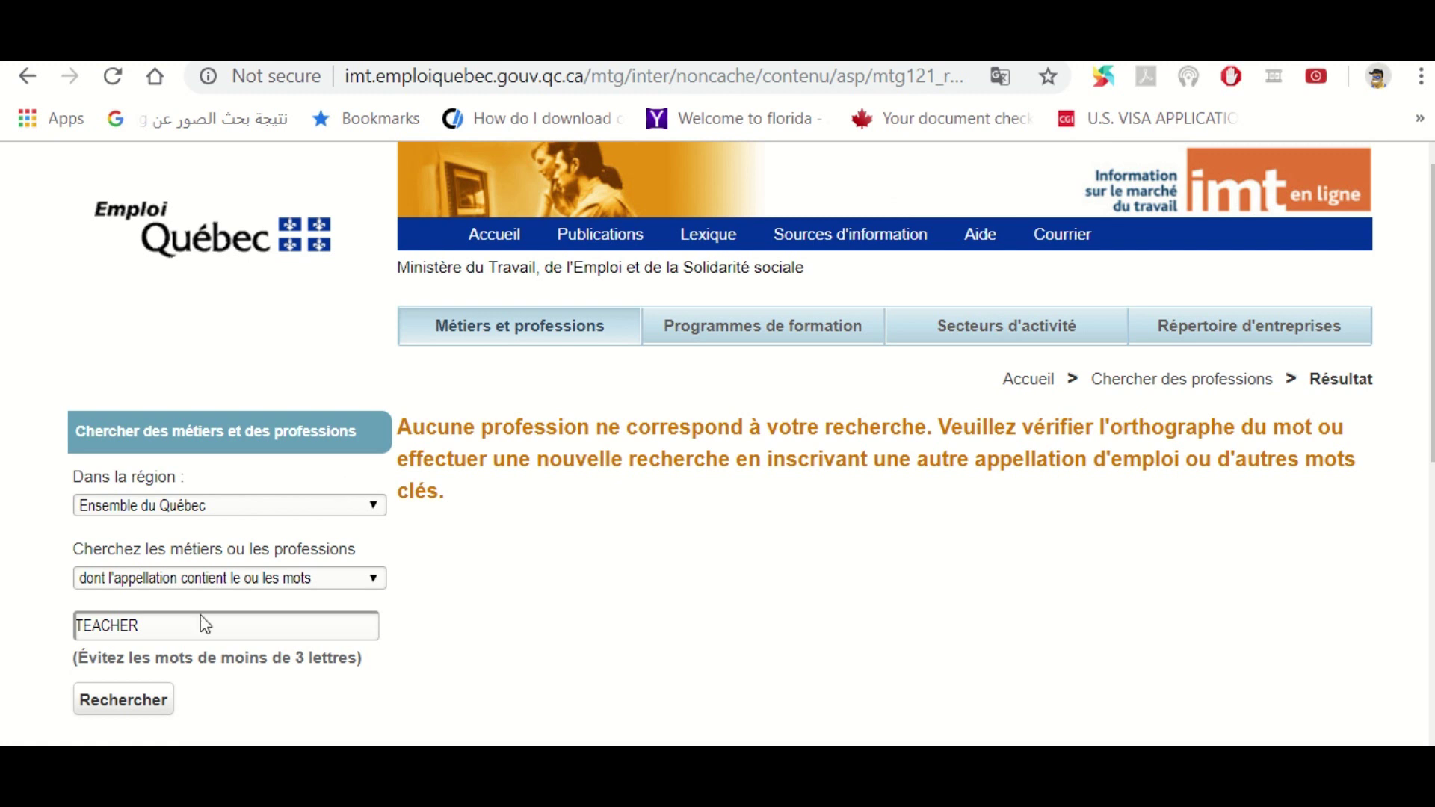
double_click(180, 626)
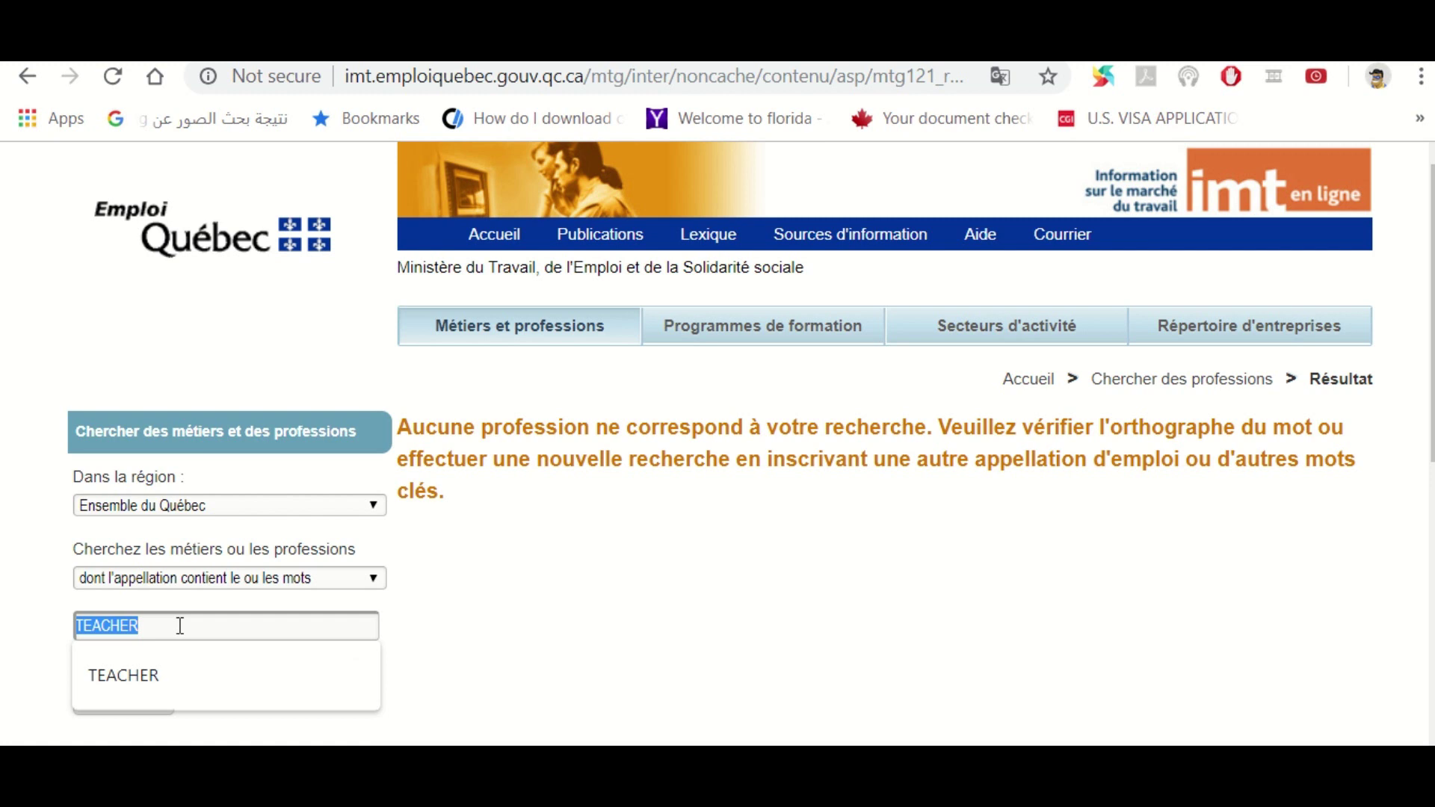
text(EDUCATION)
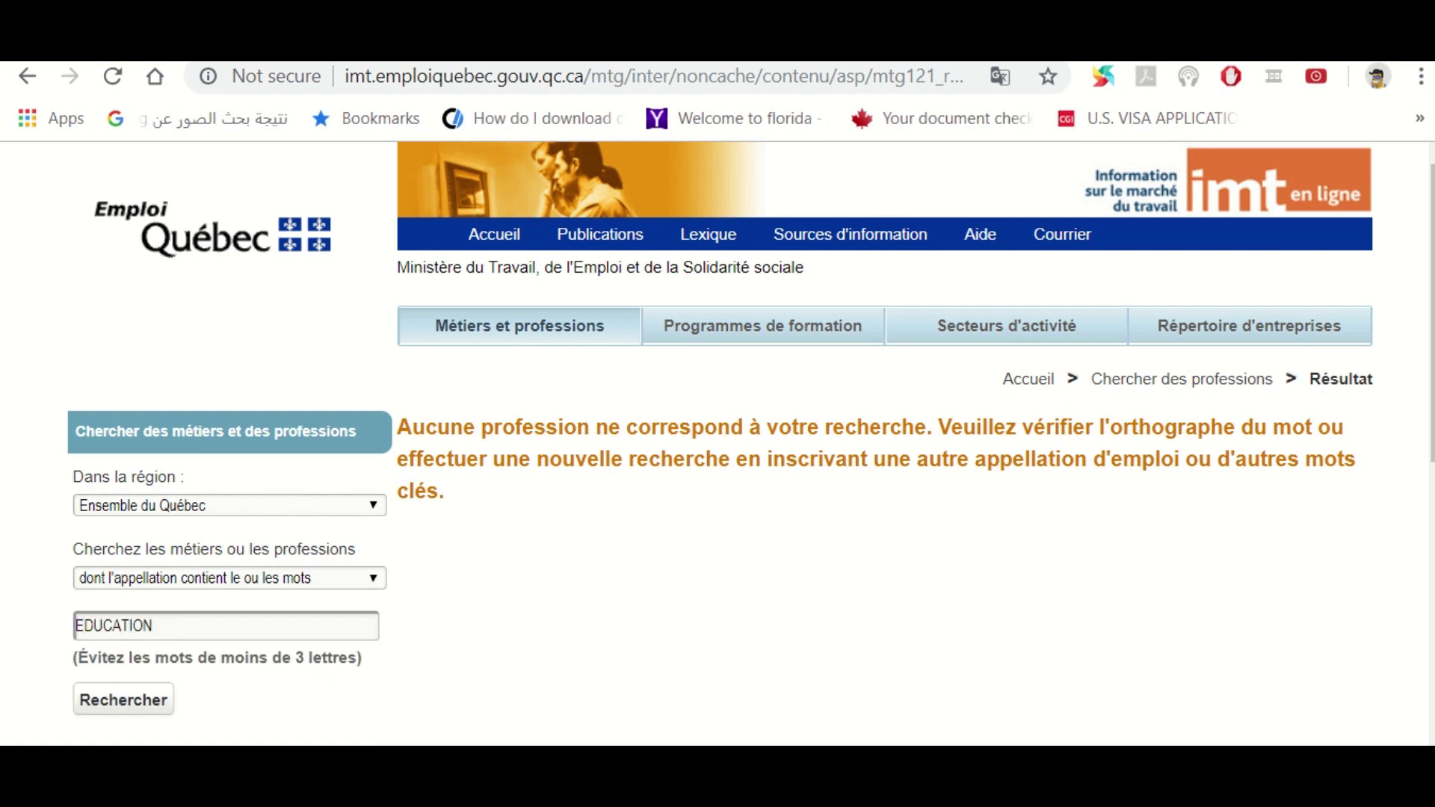
Run the EDUCATION search and browse the 22 professions listed
click(120, 706)
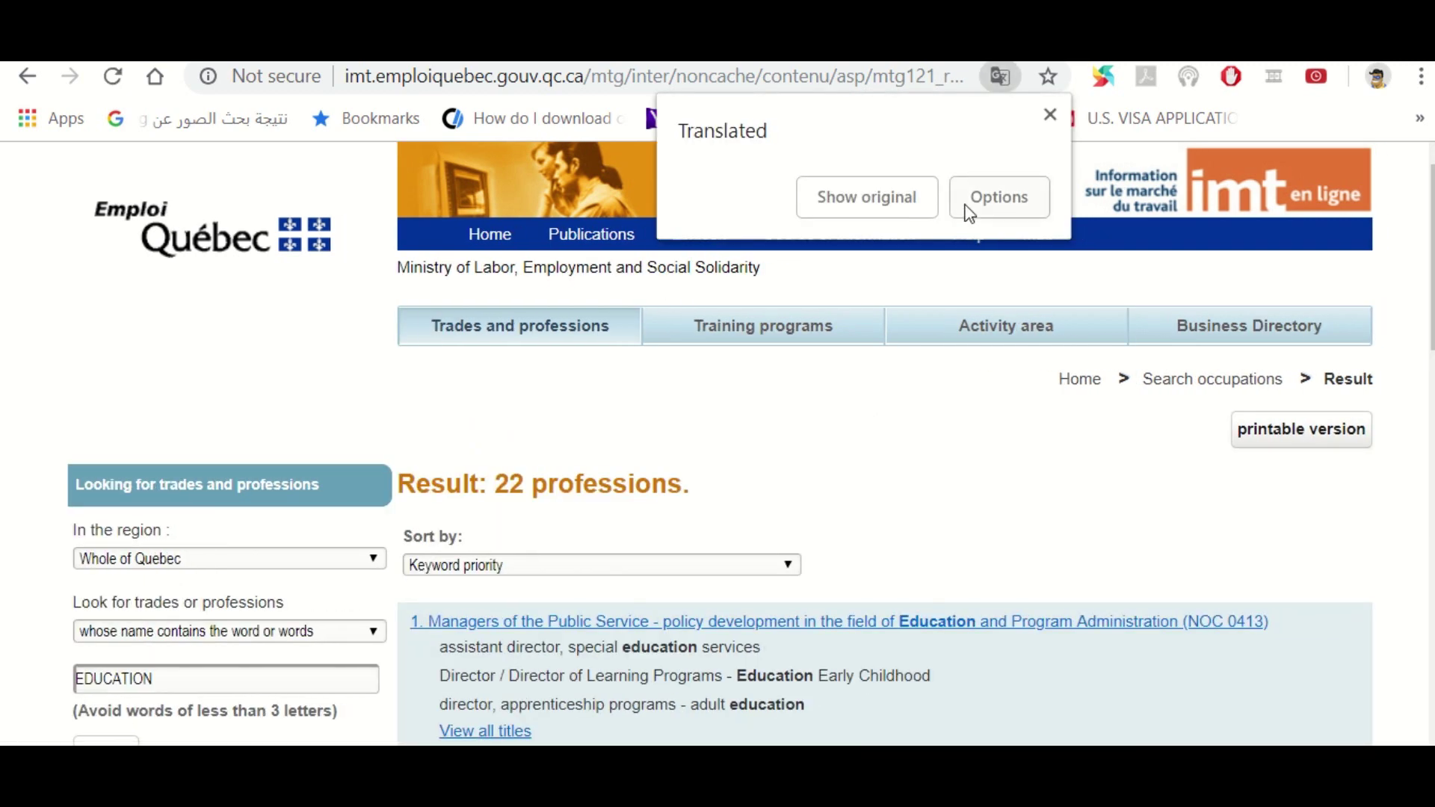
click(1050, 115)
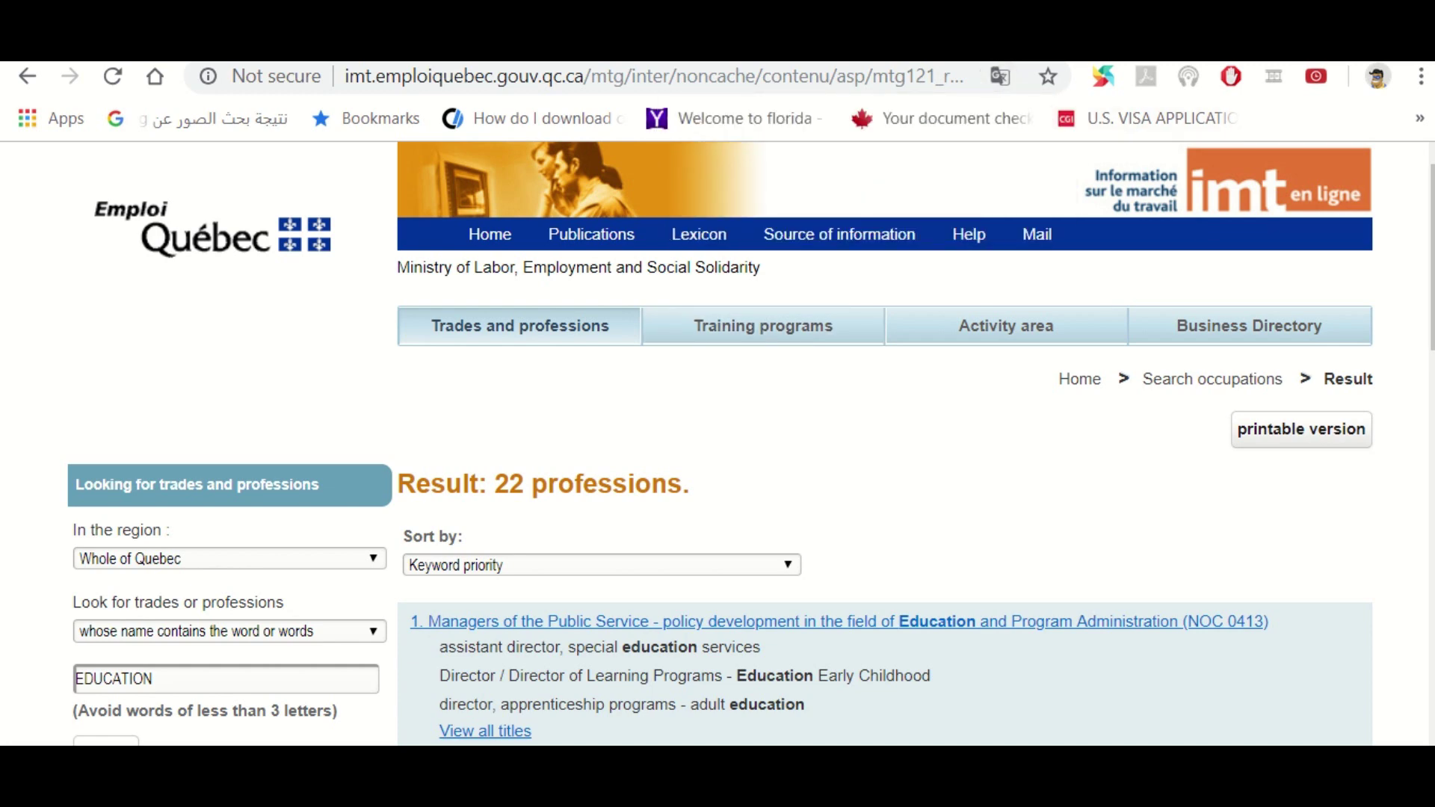
scroll(532, 381, down, 4)
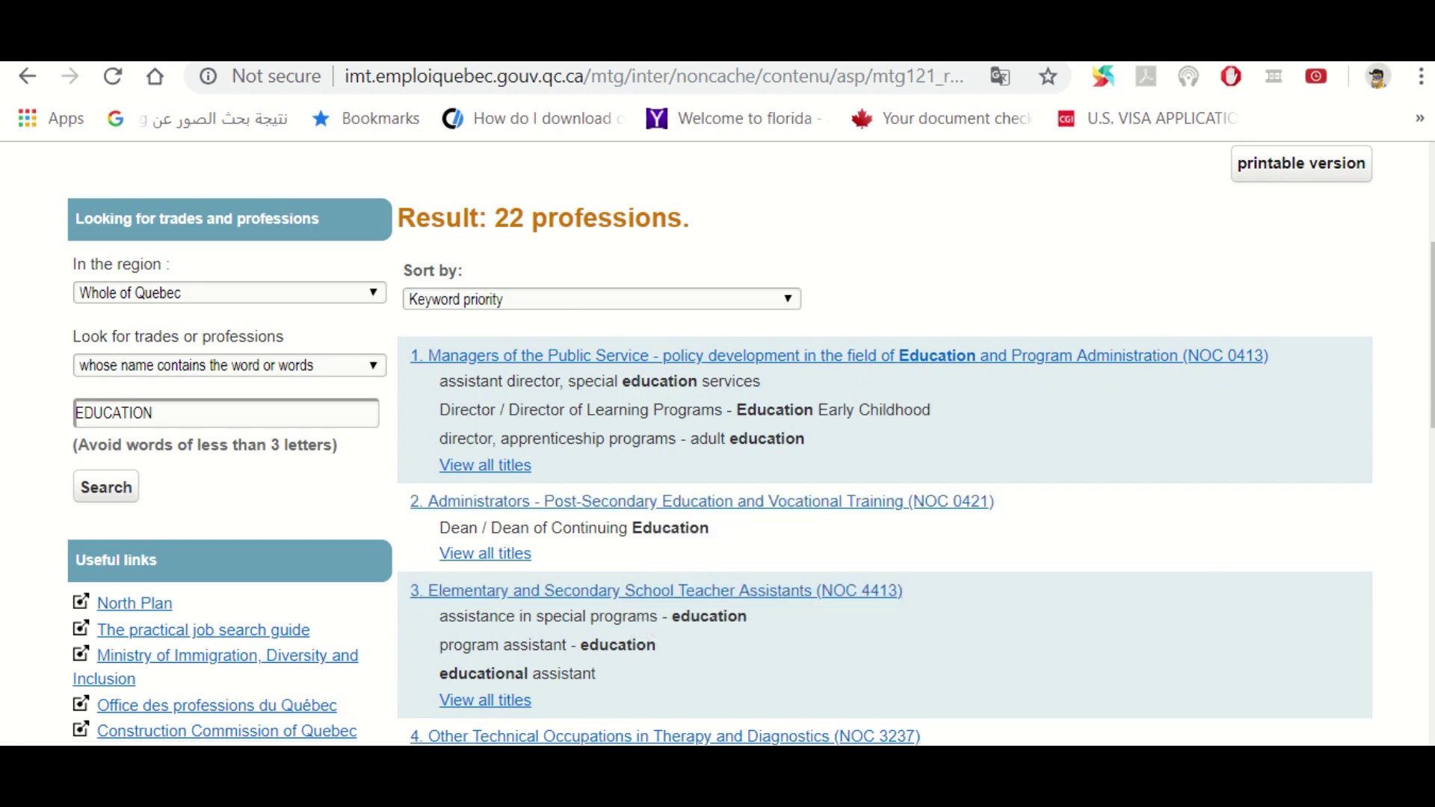
scroll(721, 444, down, 2)
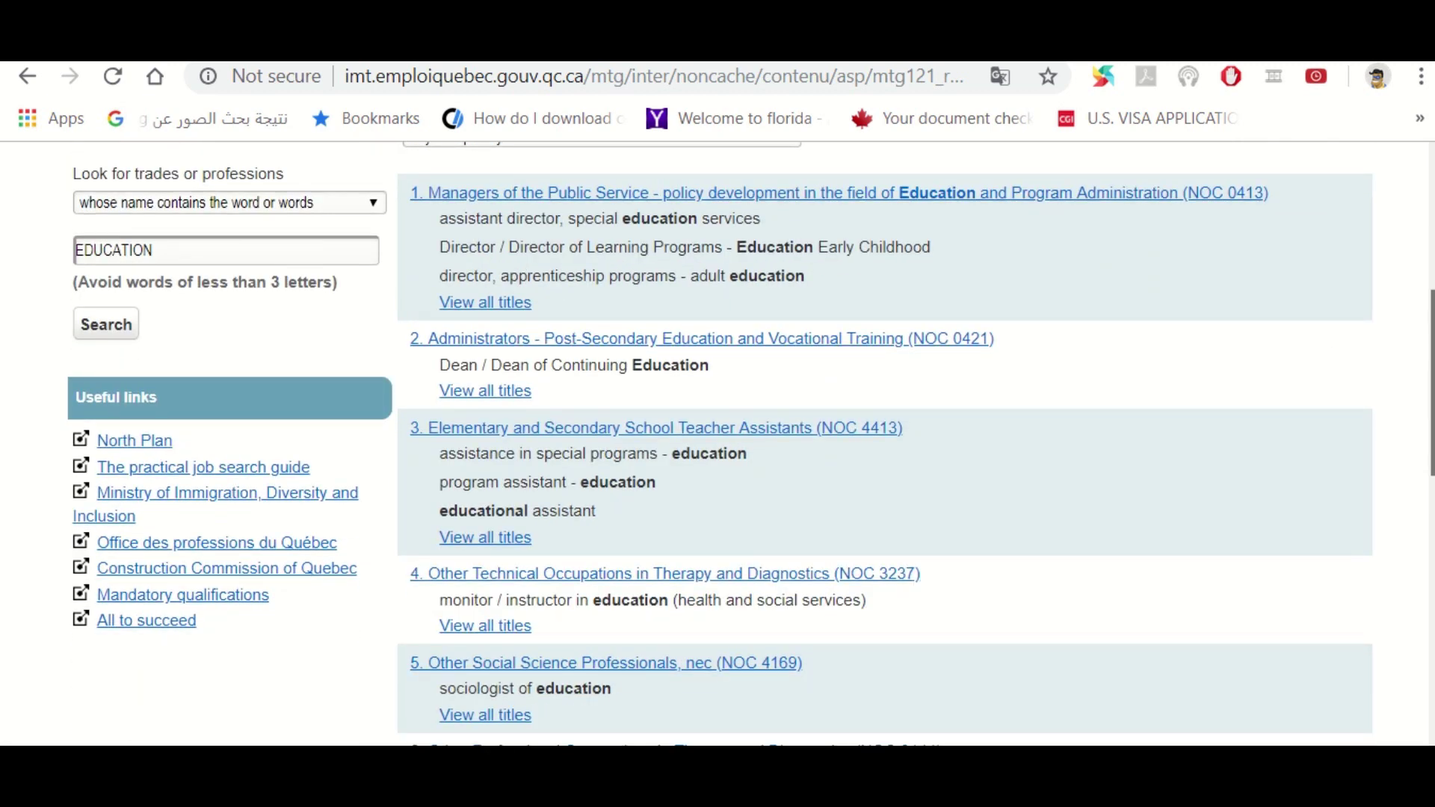
scroll(721, 444, down, 2)
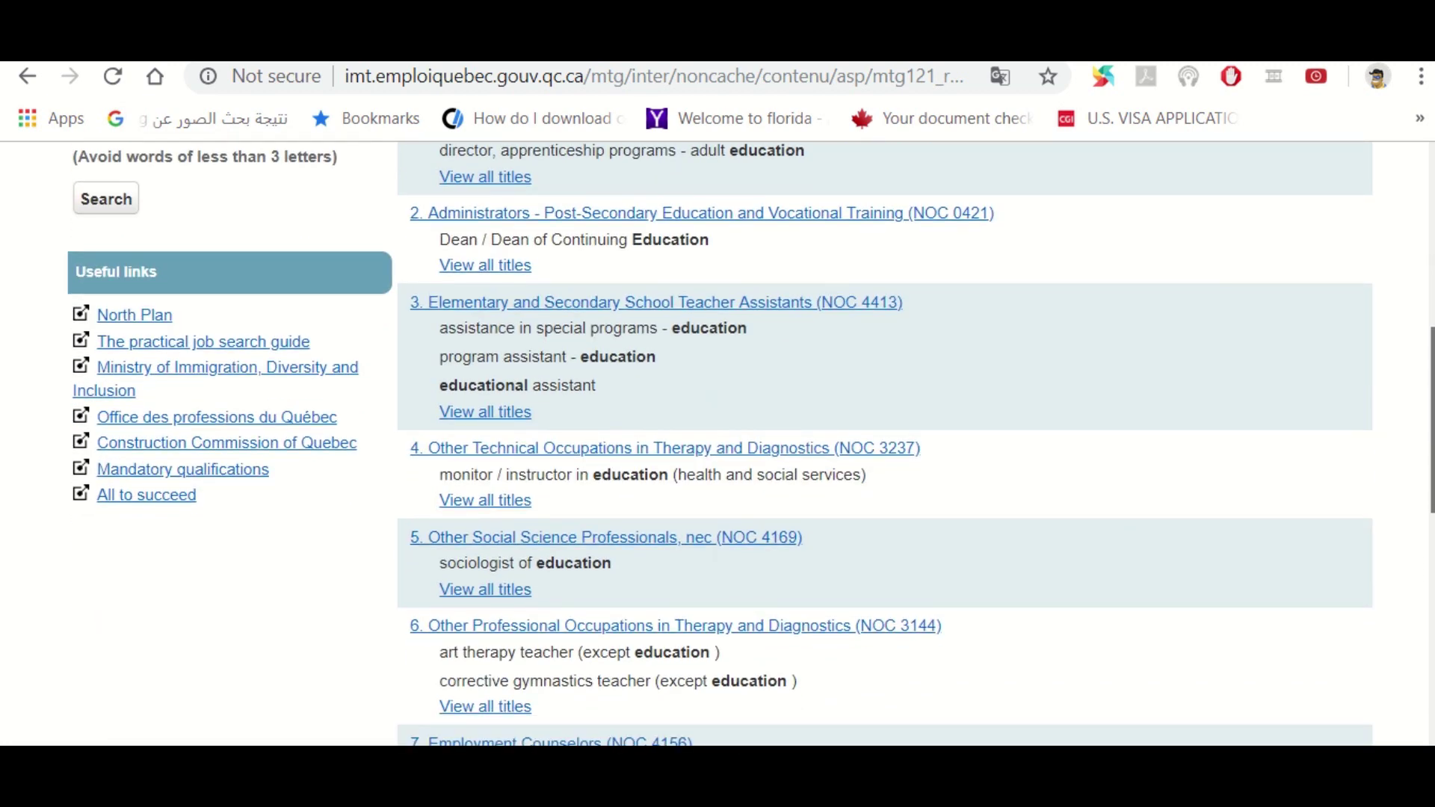
scroll(721, 444, down, 3)
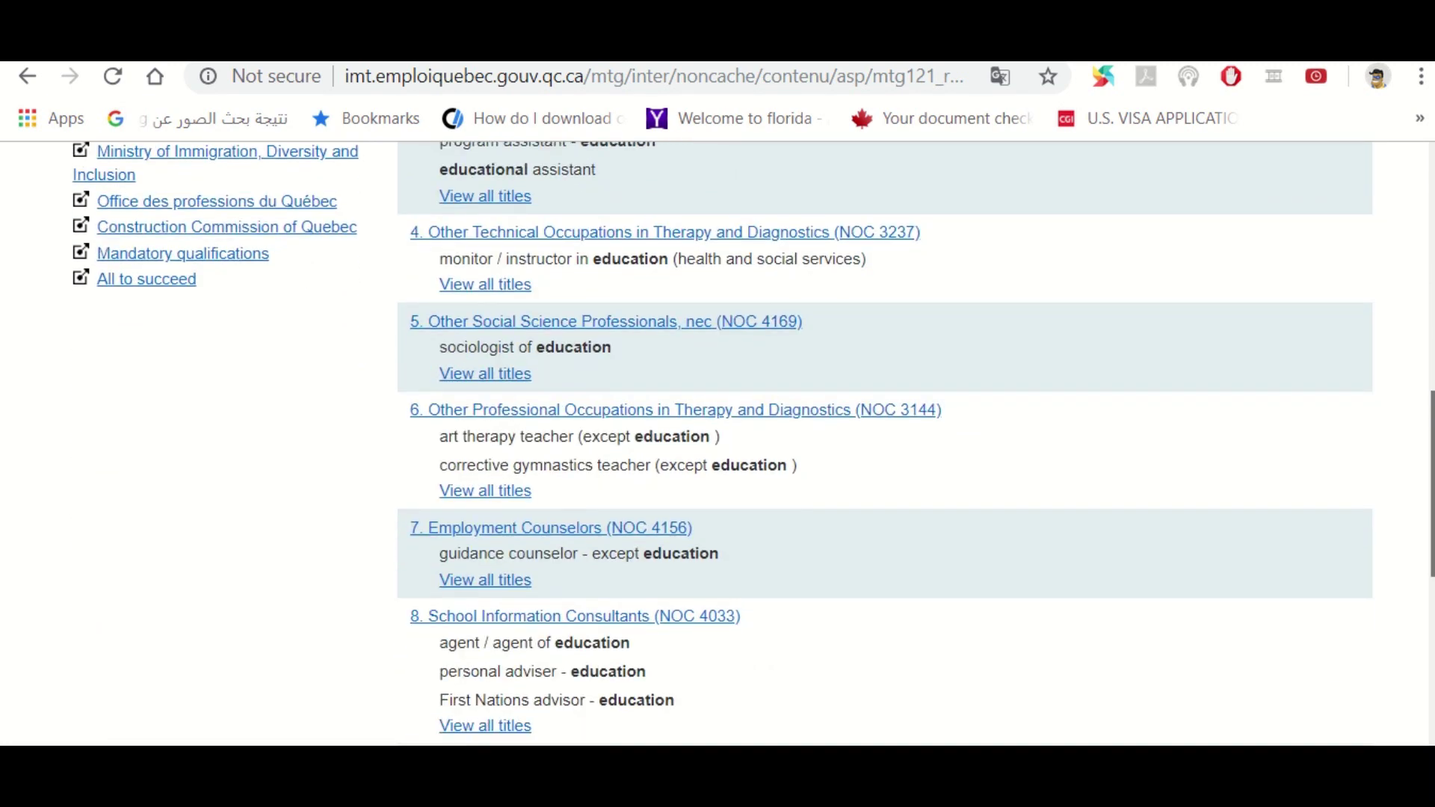
scroll(721, 444, down, 3)
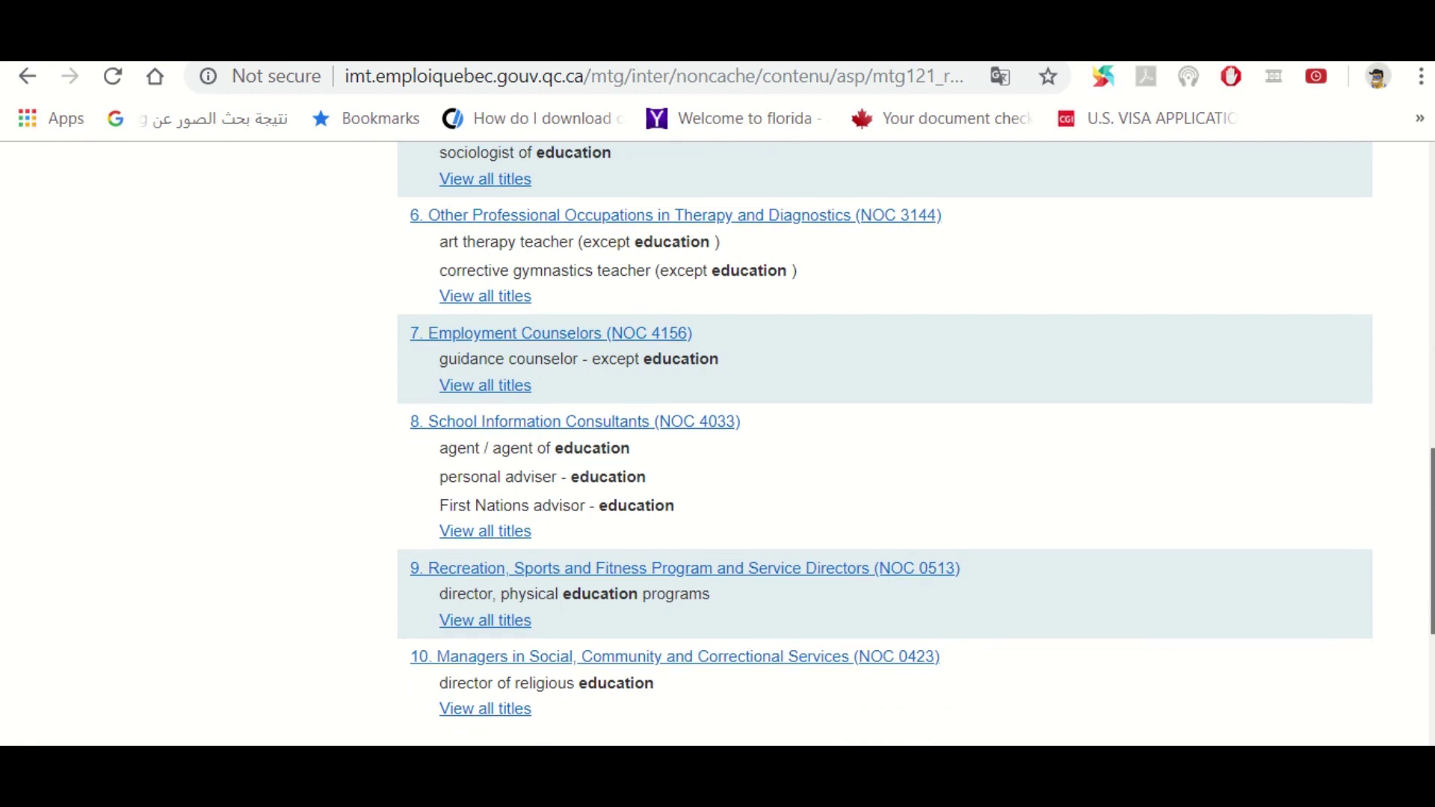
scroll(961, 717, down, 2)
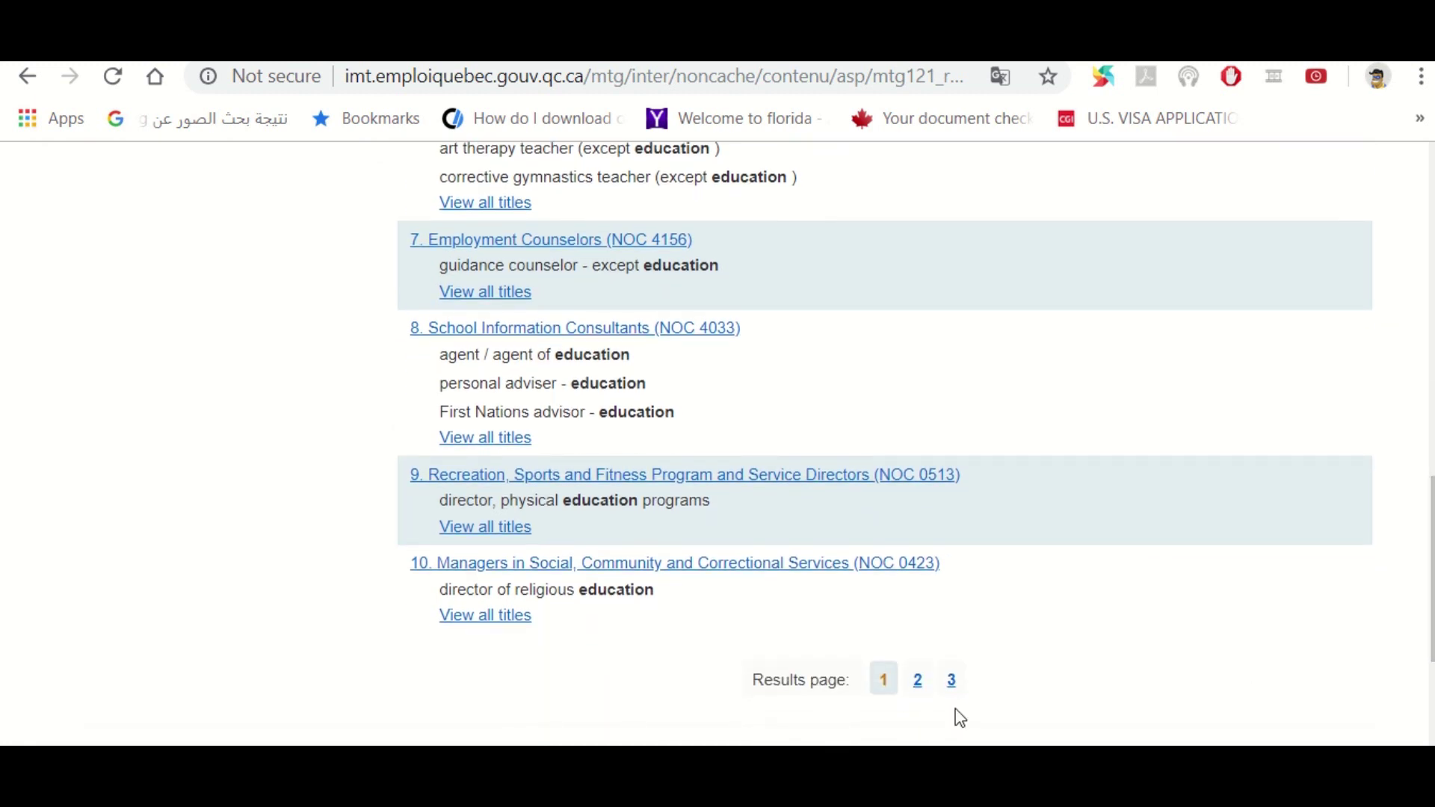
Find Secondary School Teachers (NOC 4031) on results page 2, then return to Arrima
click(920, 682)
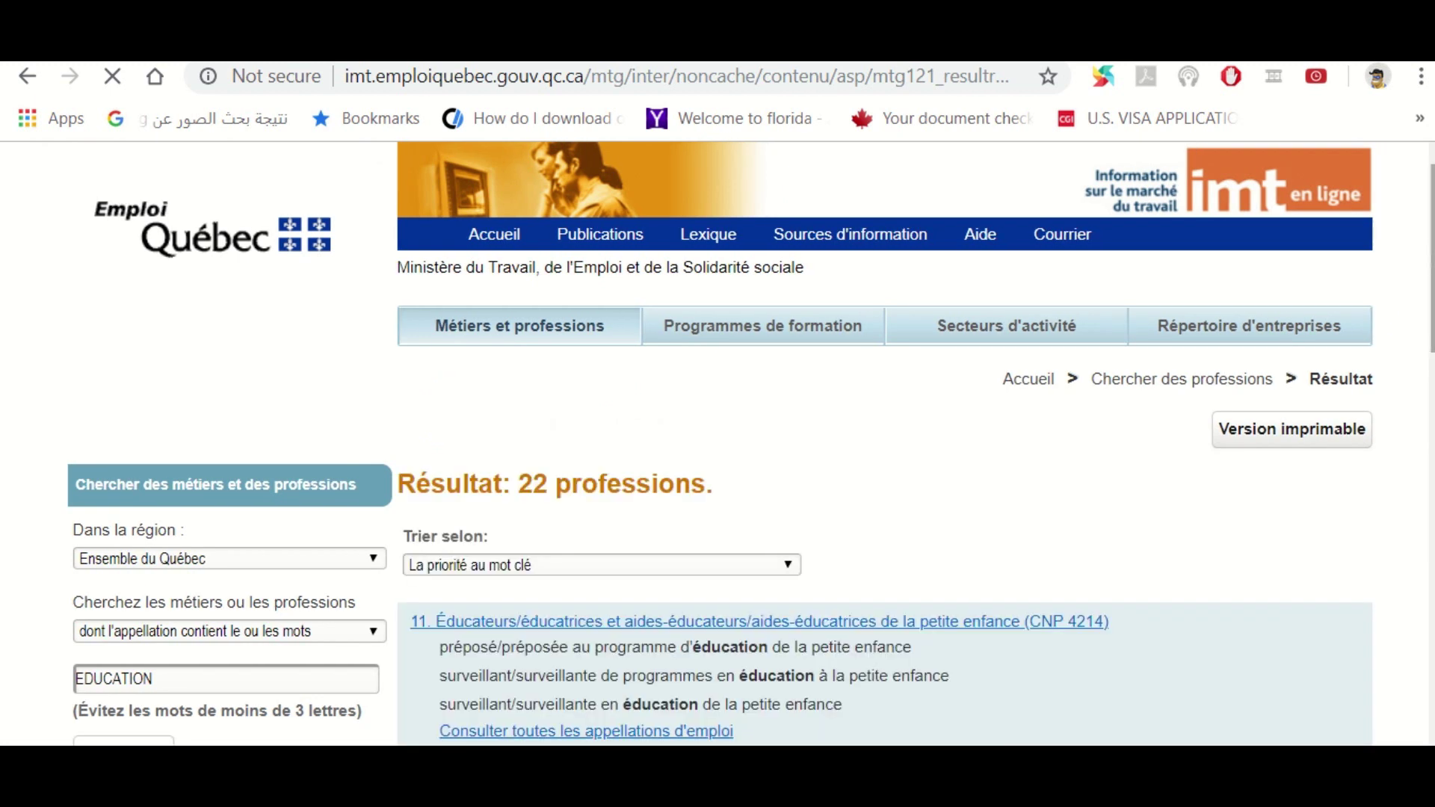
scroll(720, 443, down, 3)
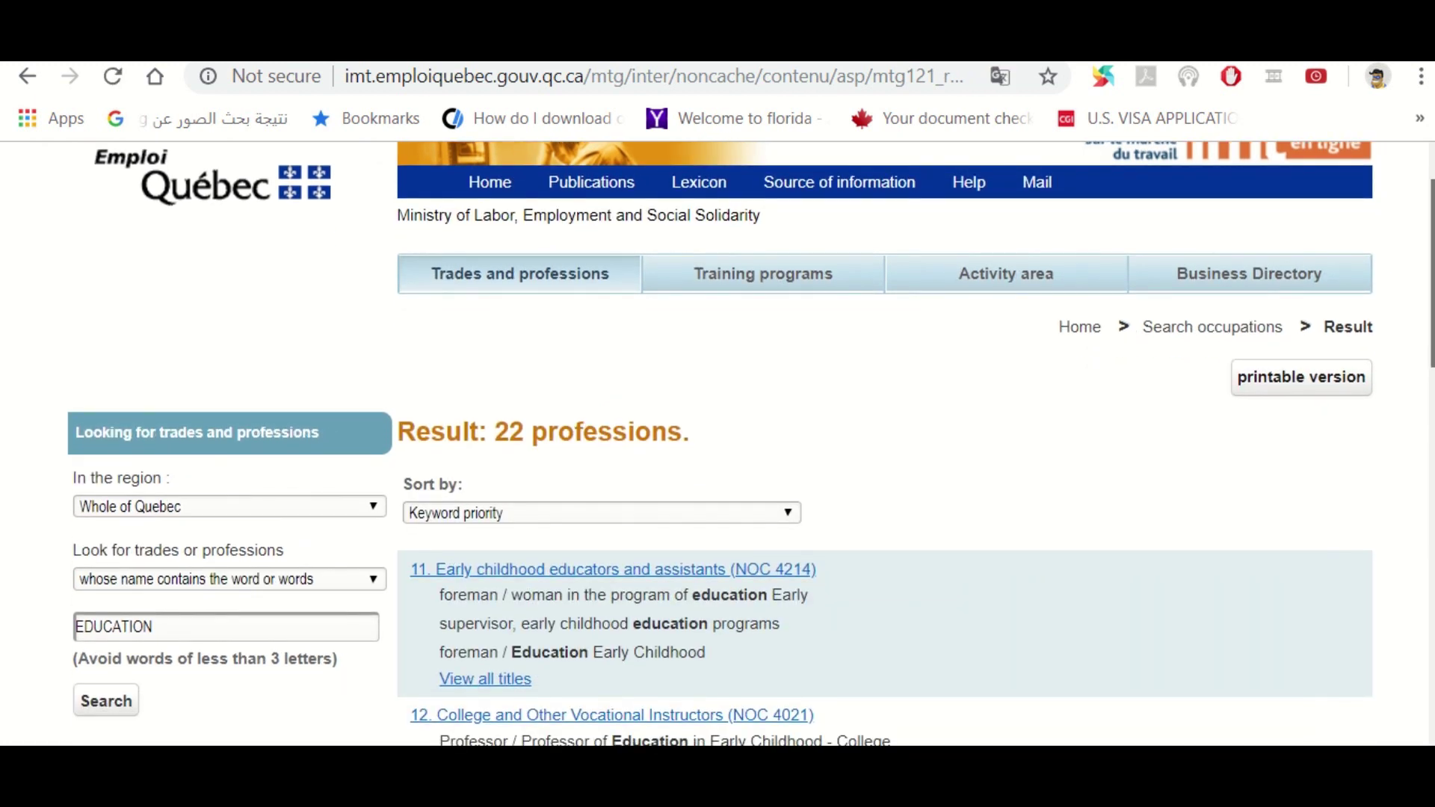
scroll(720, 444, down, 3)
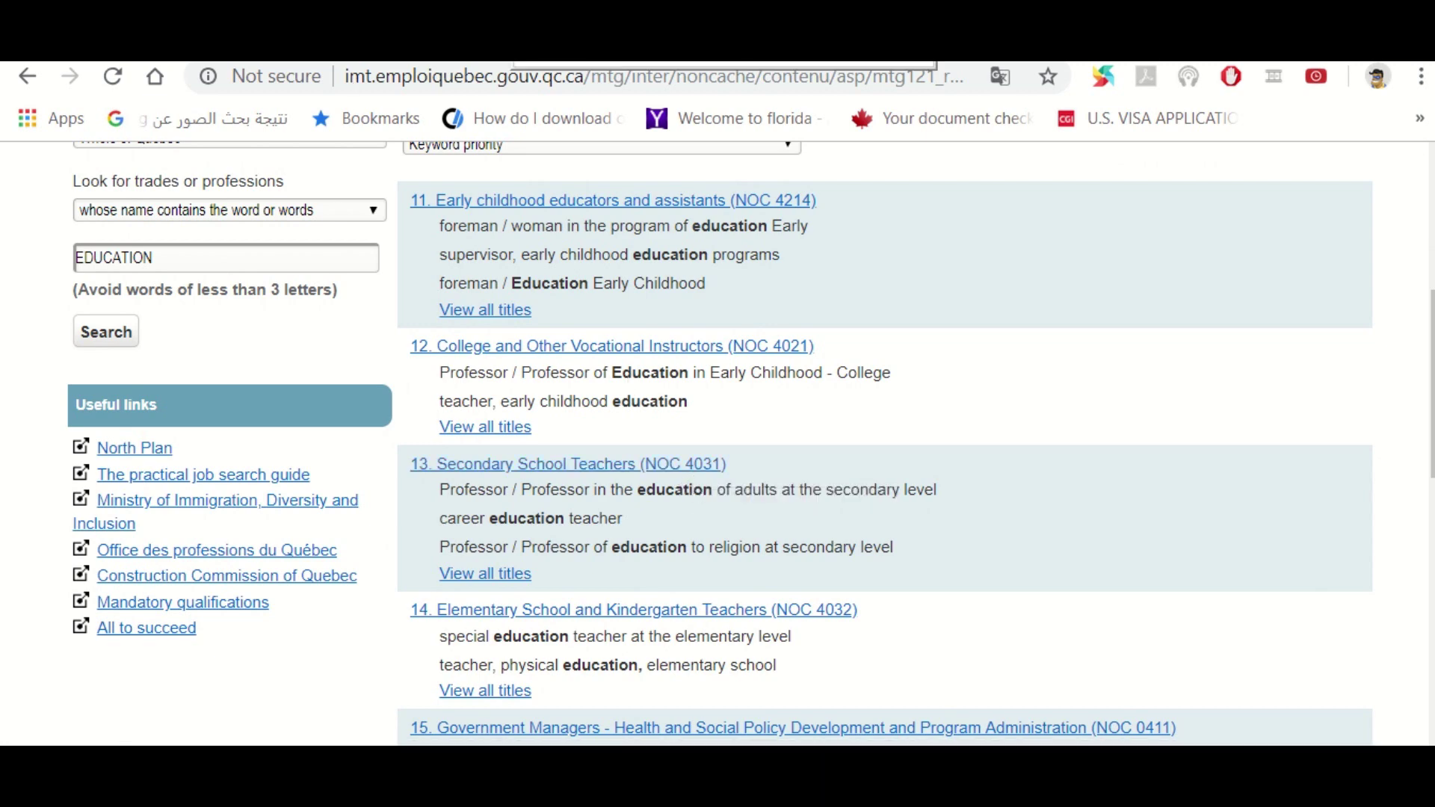
key(ctrl+Tab)
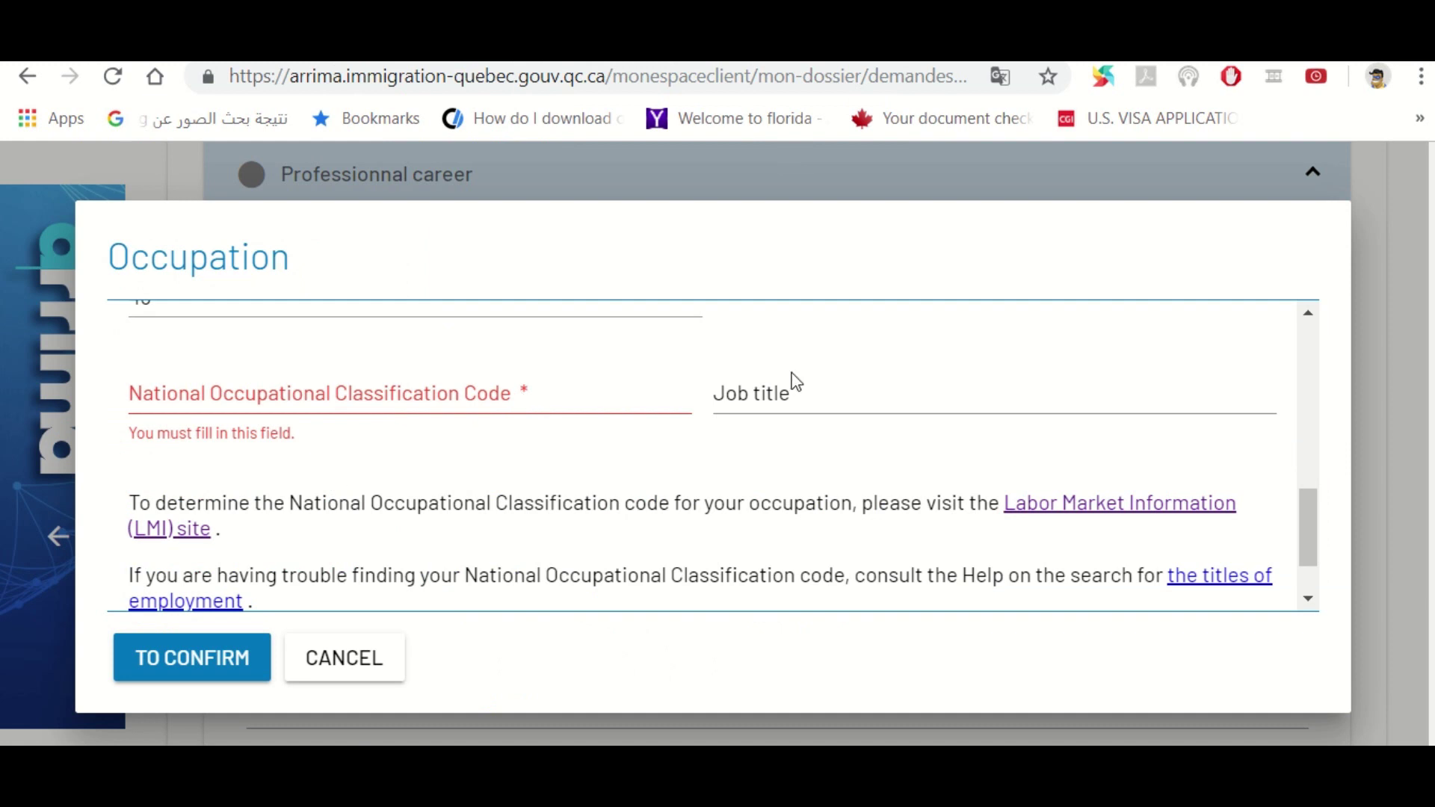
Enter NOC code 4031 and save the ABS SCHOOL occupation
click(493, 399)
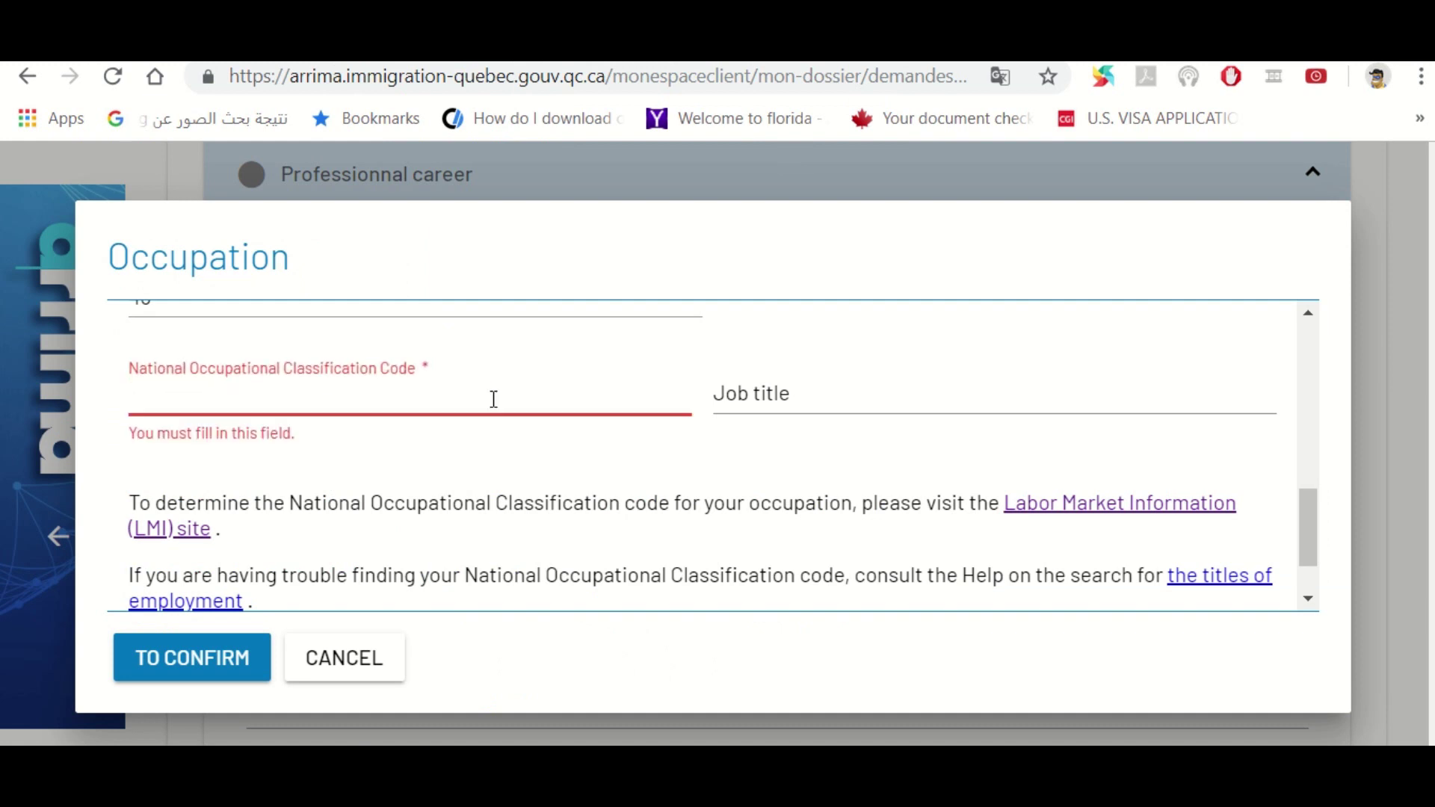
text(4031)
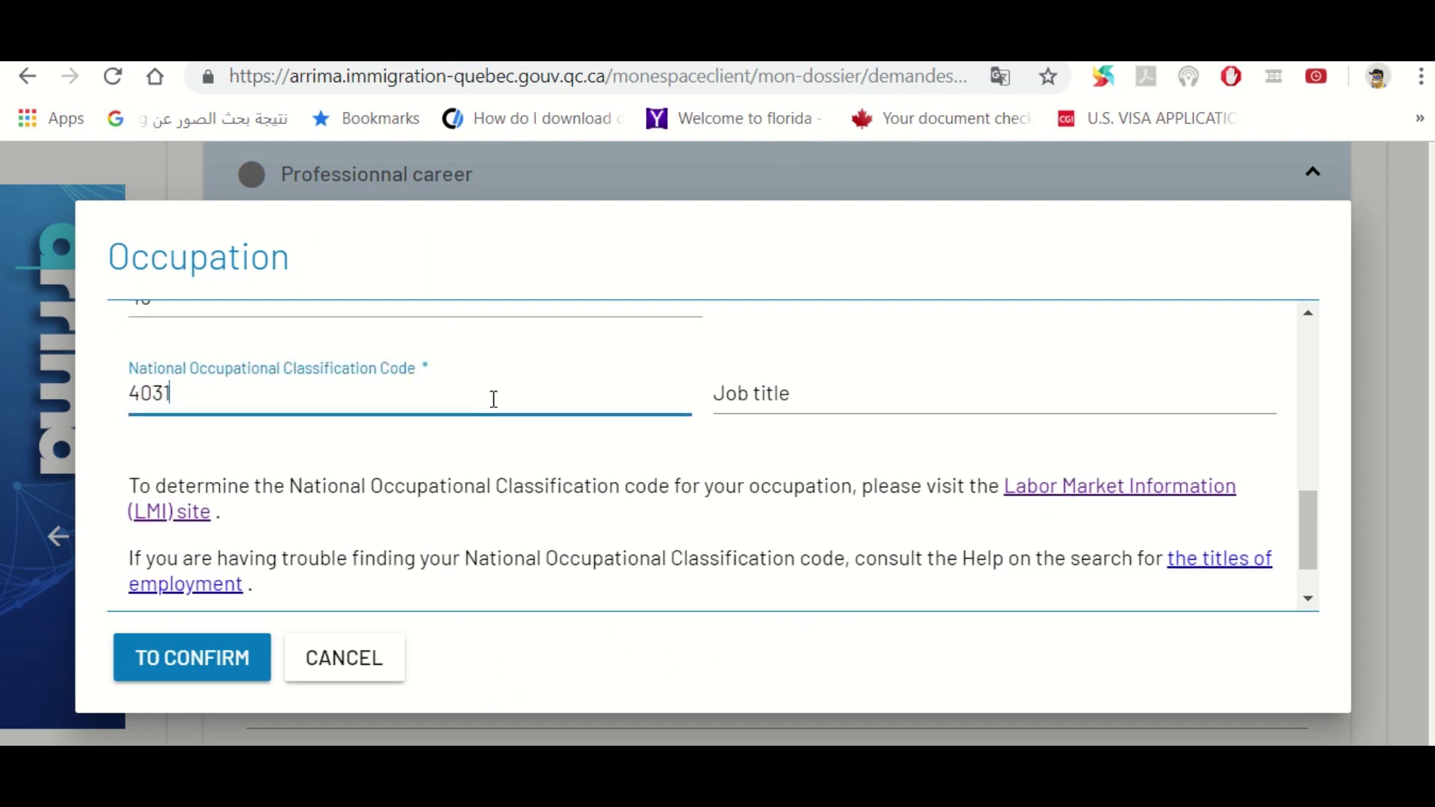
key(Tab)
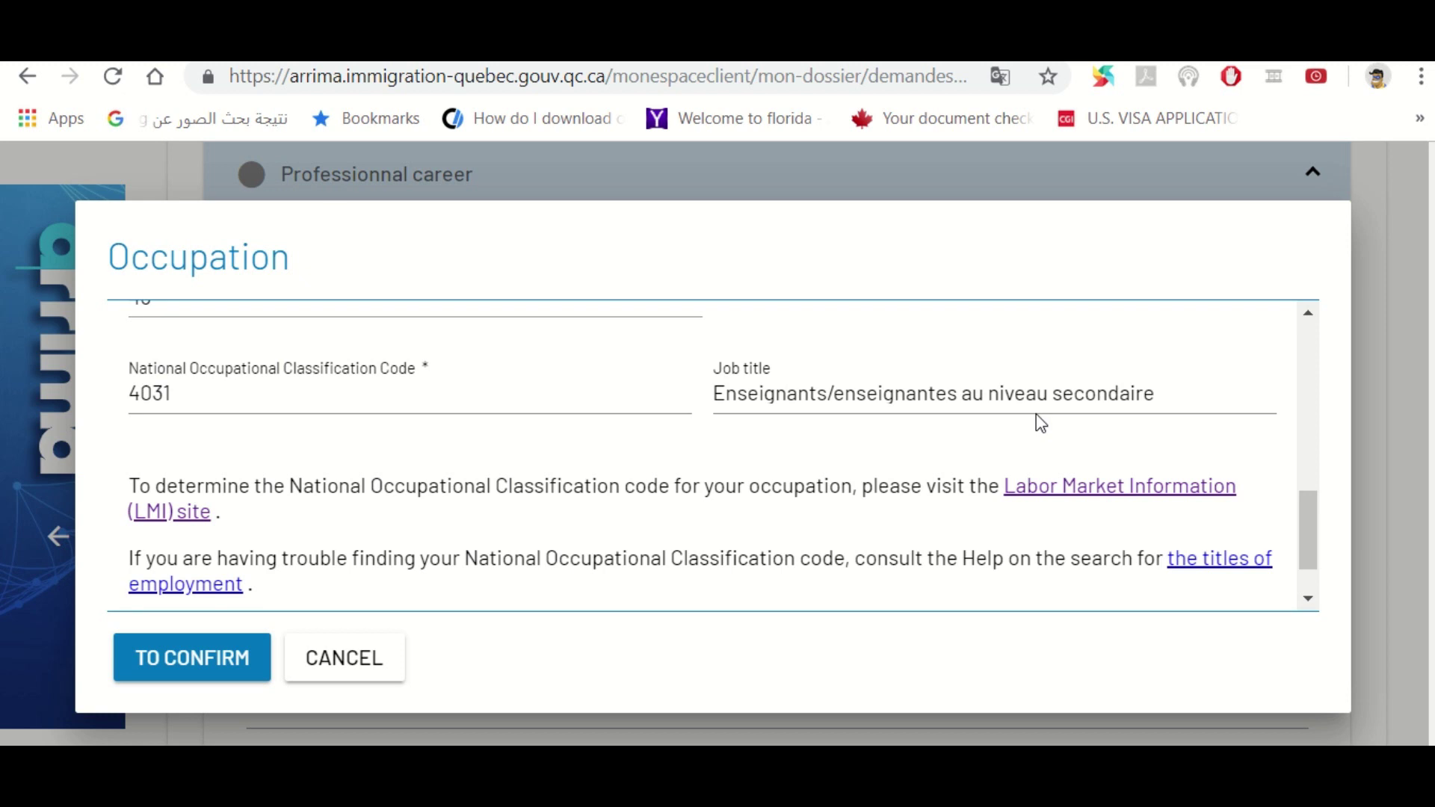
click(1308, 599)
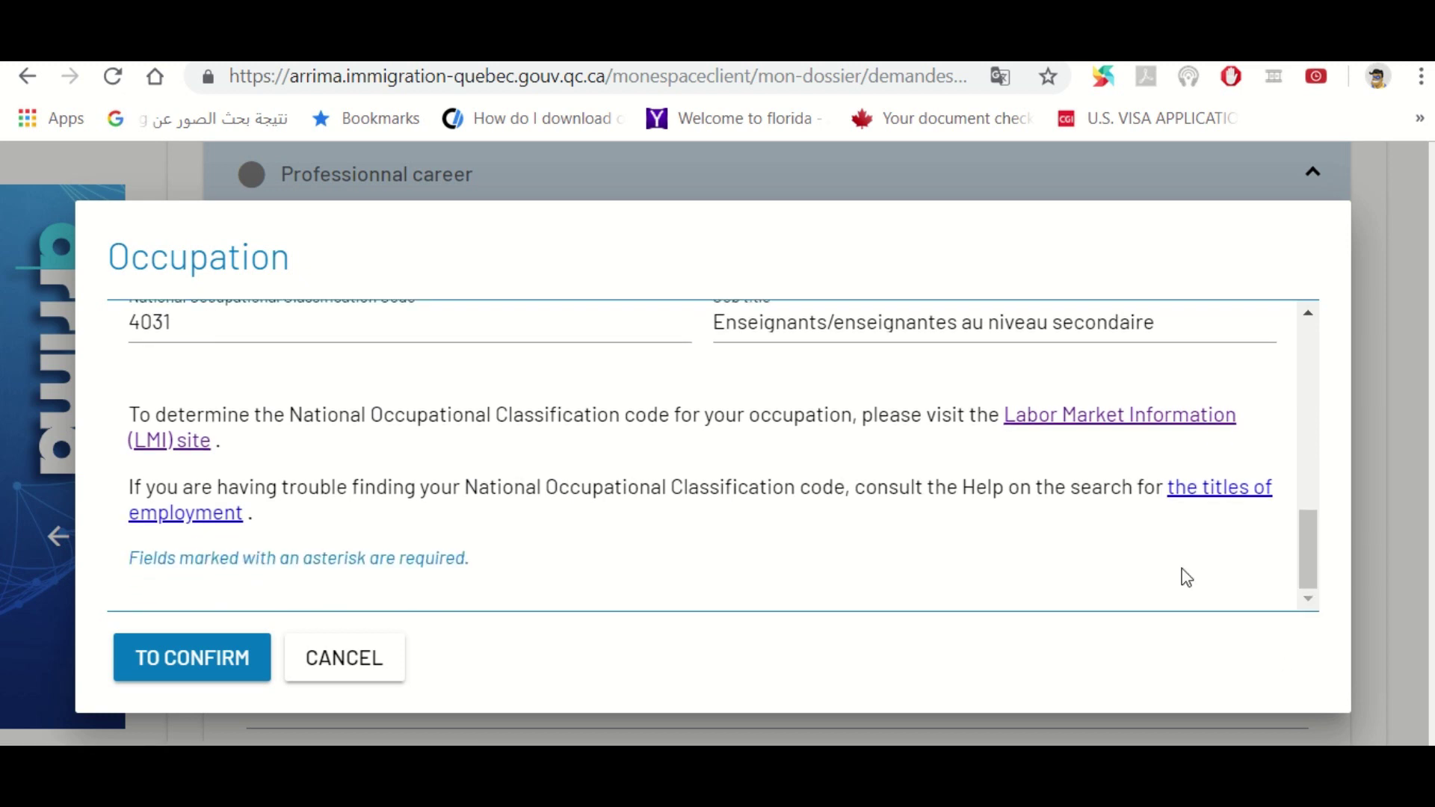
click(216, 659)
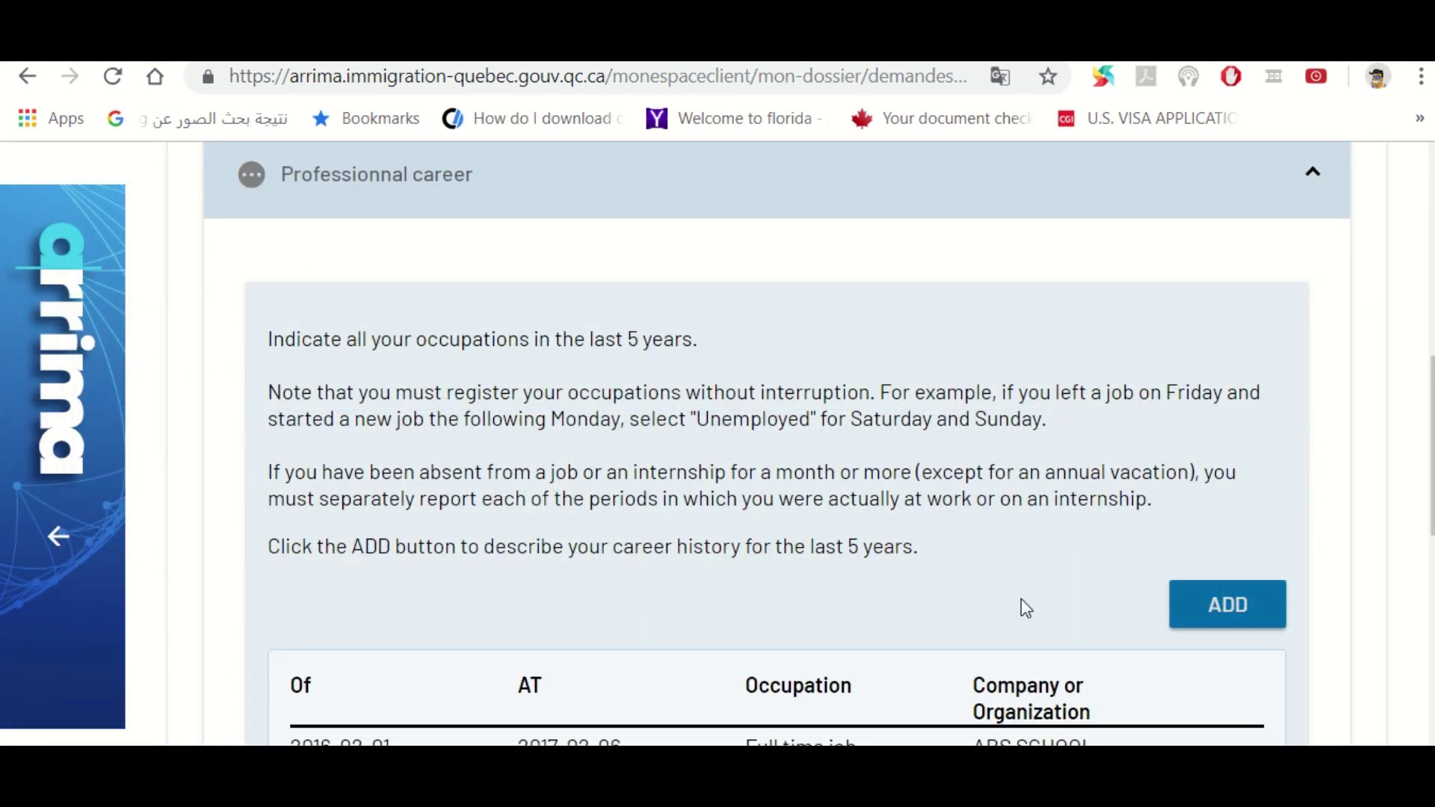
Show the edit and delete options for the ABS SCHOOL row in the Professional career table
scroll(1430, 444, down, 2)
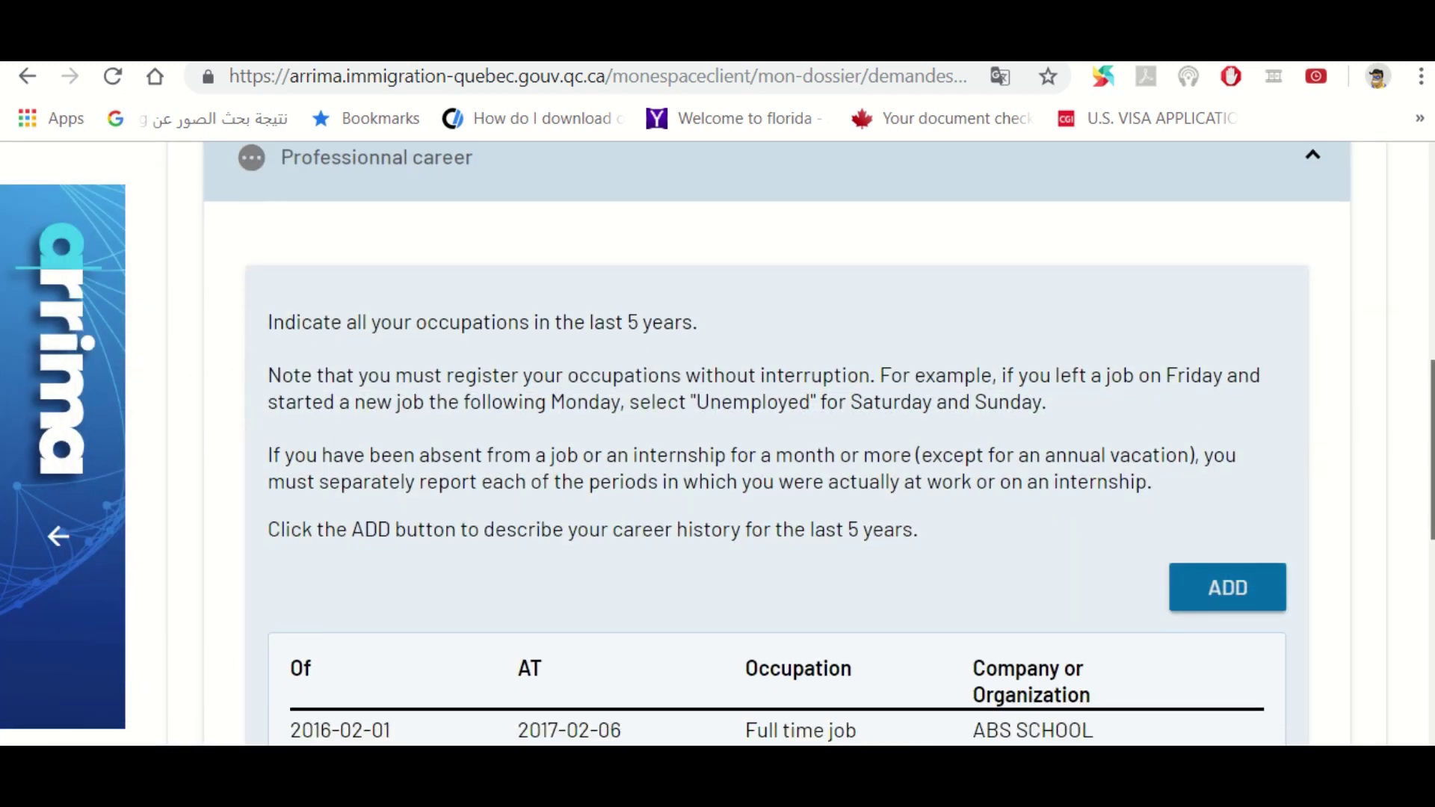
scroll(1430, 448, down, 2)
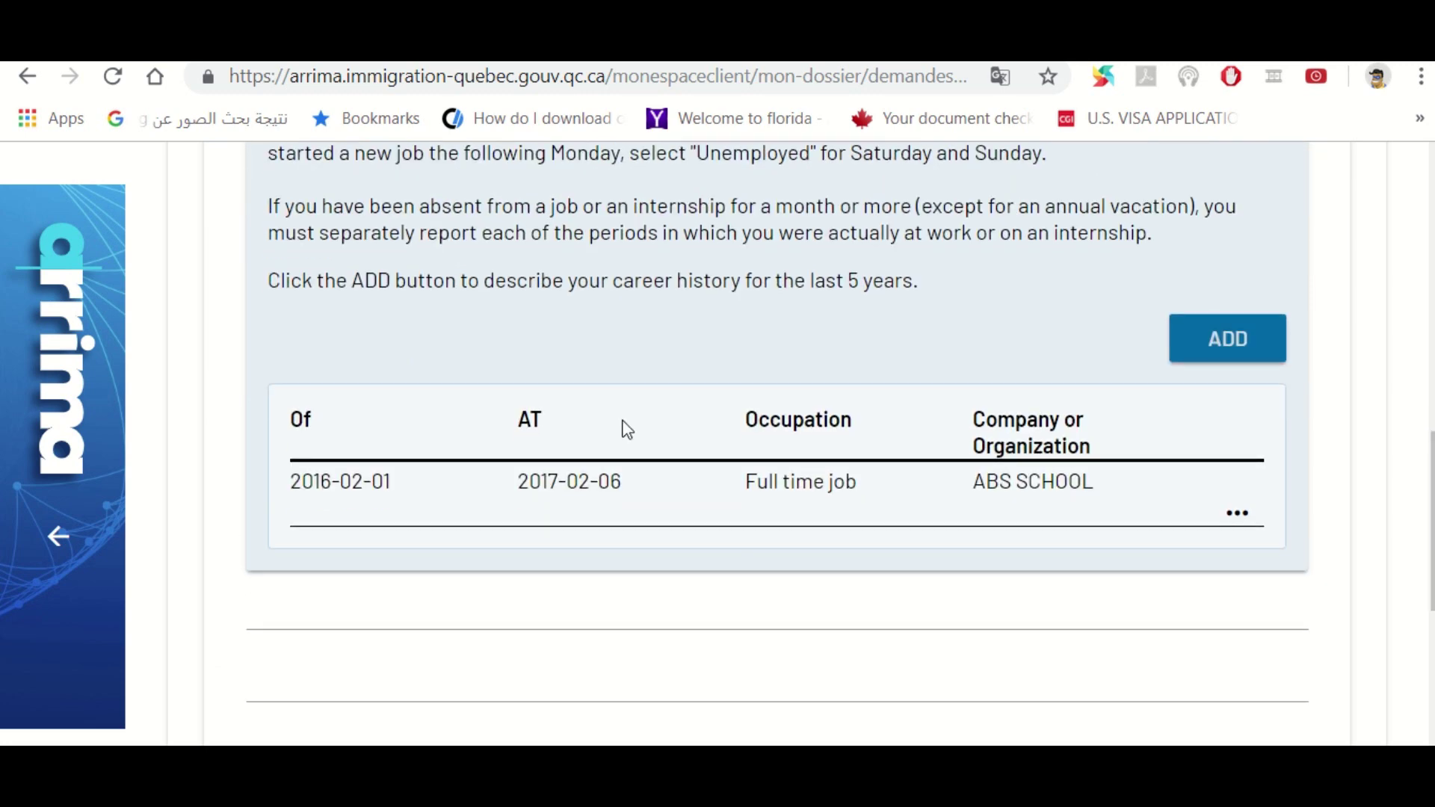
scroll(1430, 418, down, 4)
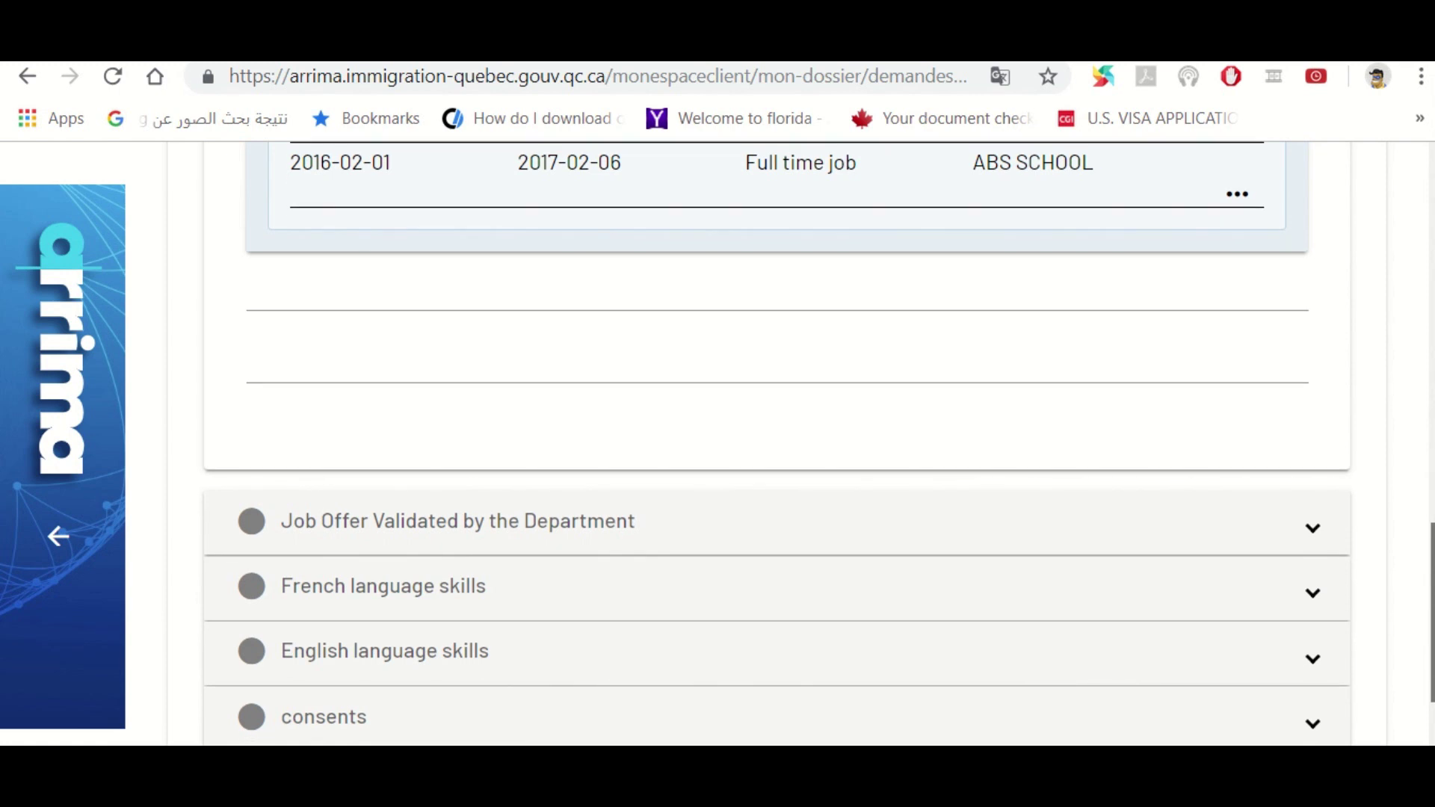
scroll(1431, 434, up, 9)
scroll(1430, 404, up, 1)
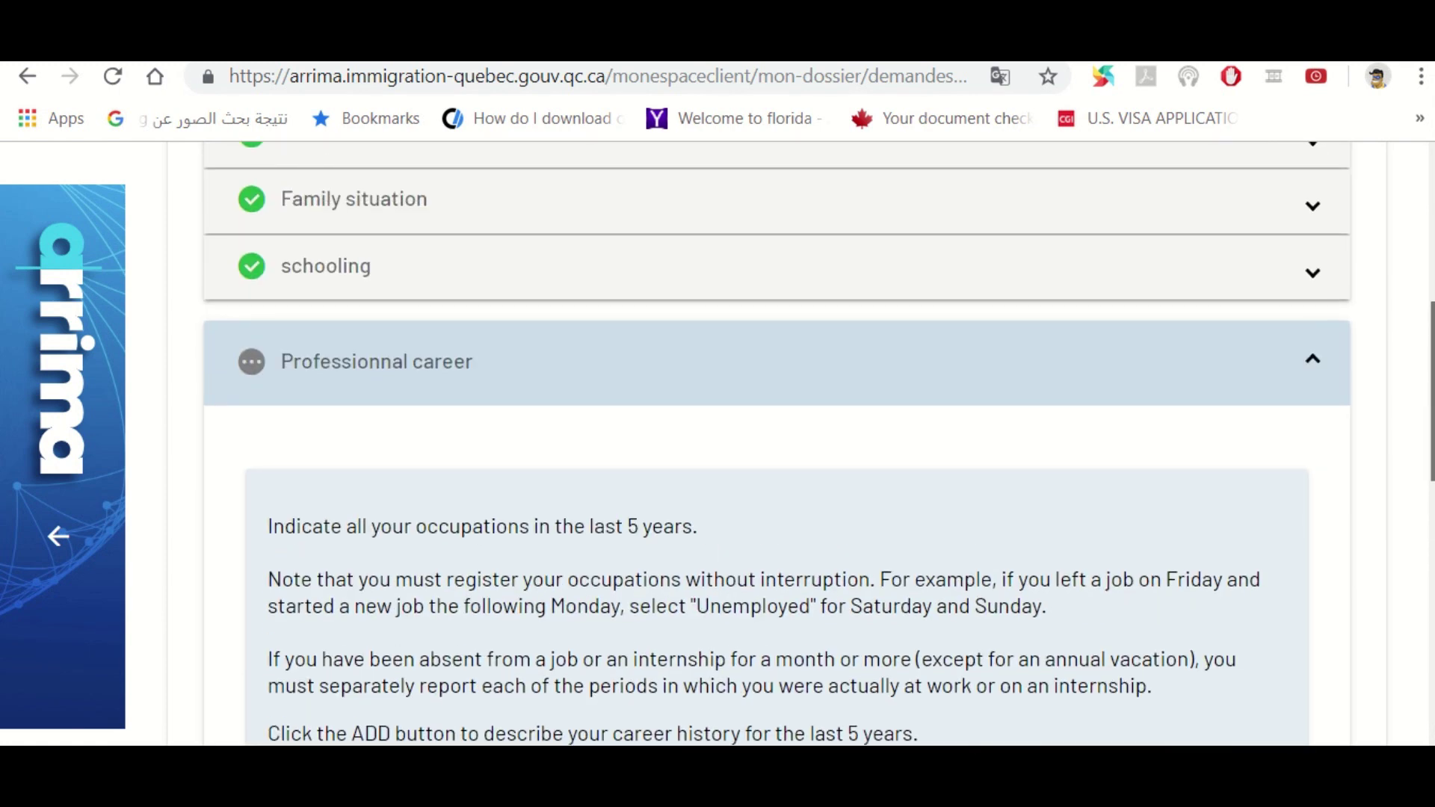
scroll(1430, 419, down, 4)
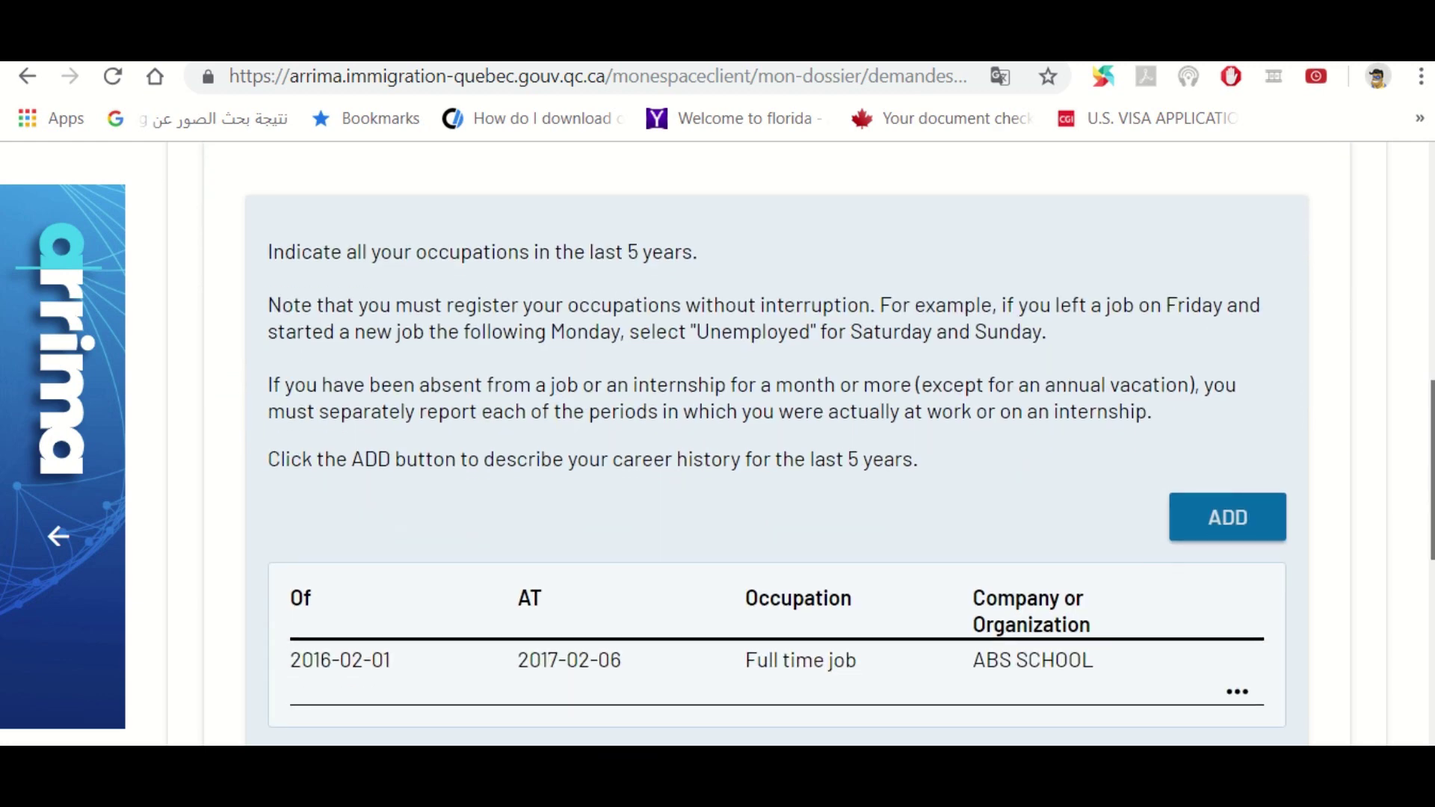
scroll(776, 444, down, 5)
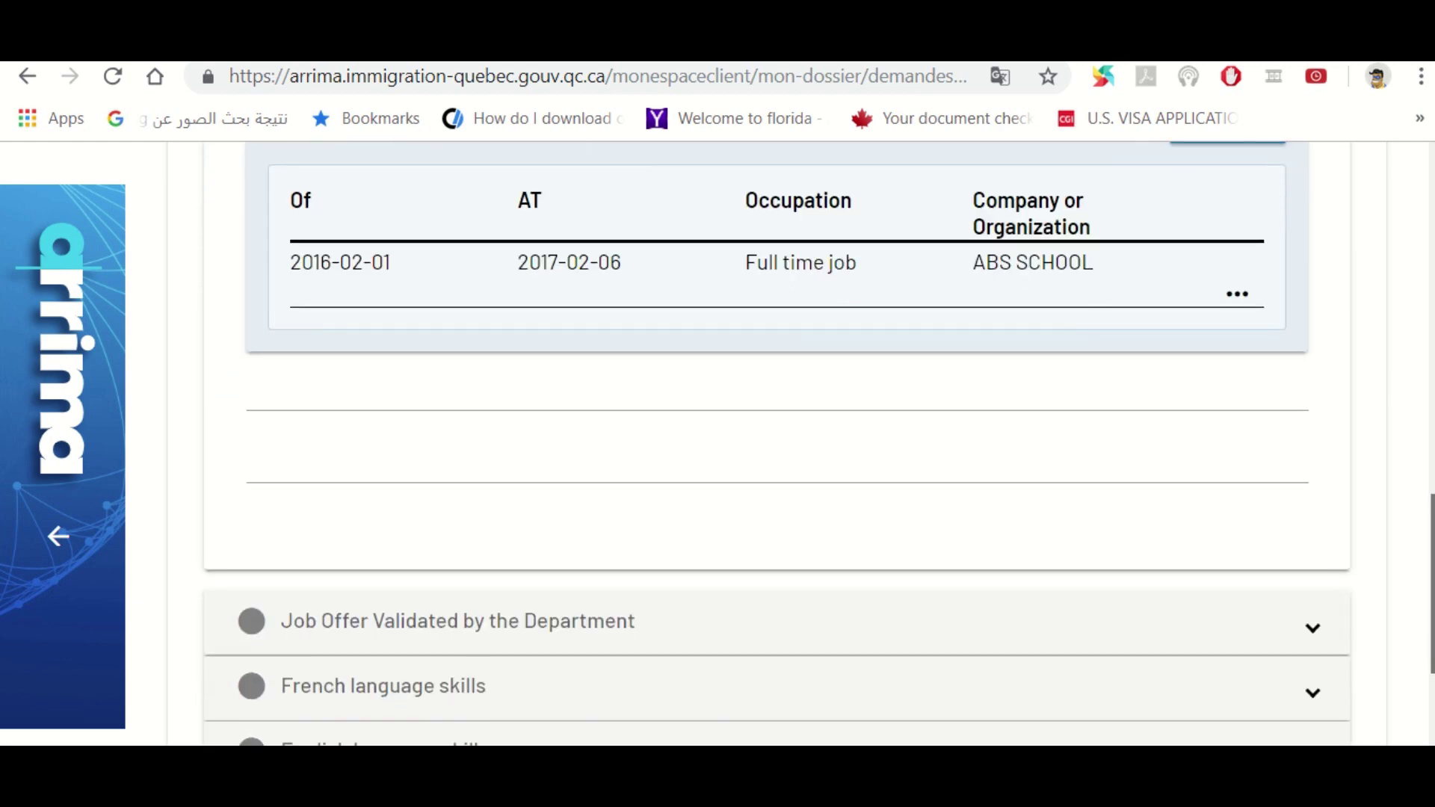
scroll(1179, 427, up, 3)
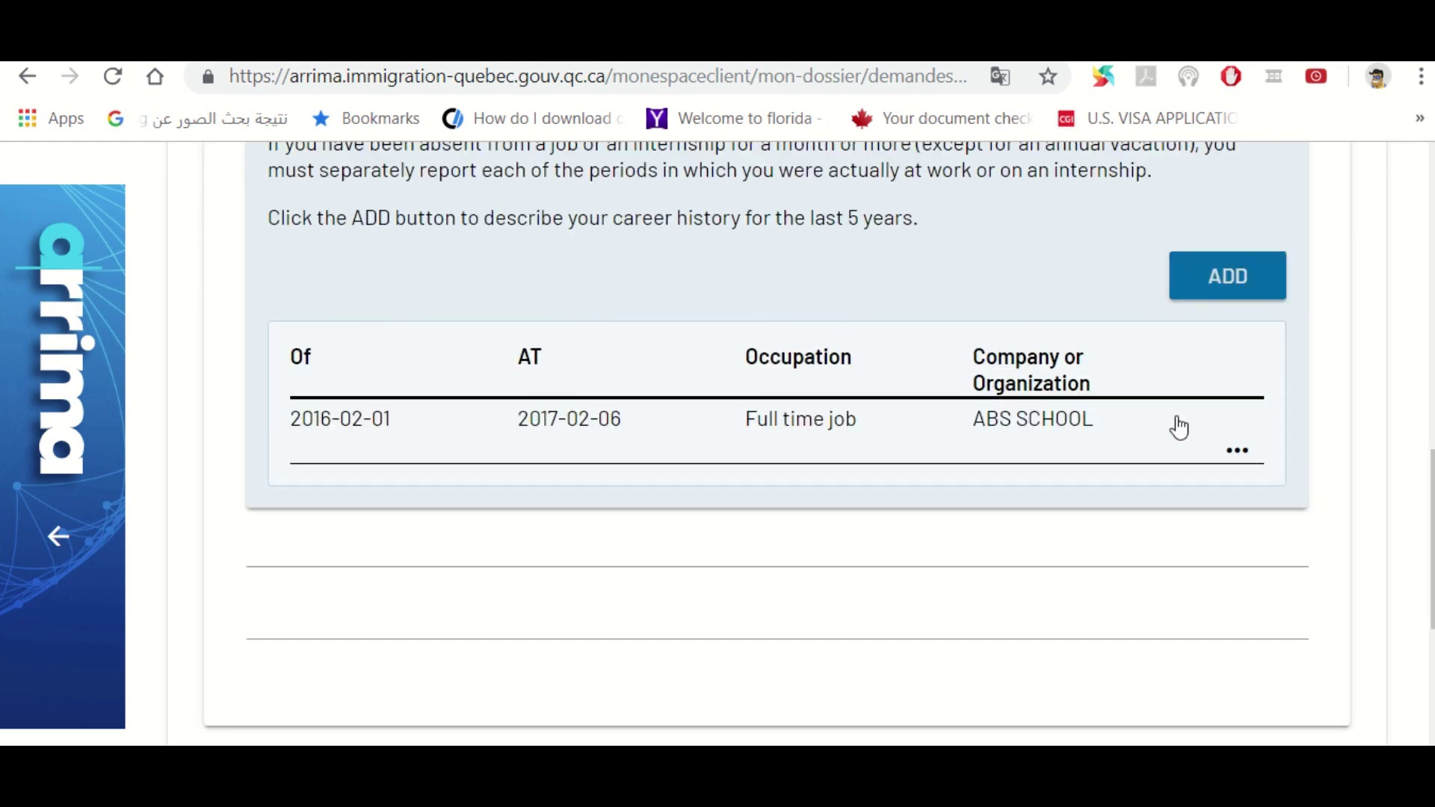
click(1255, 452)
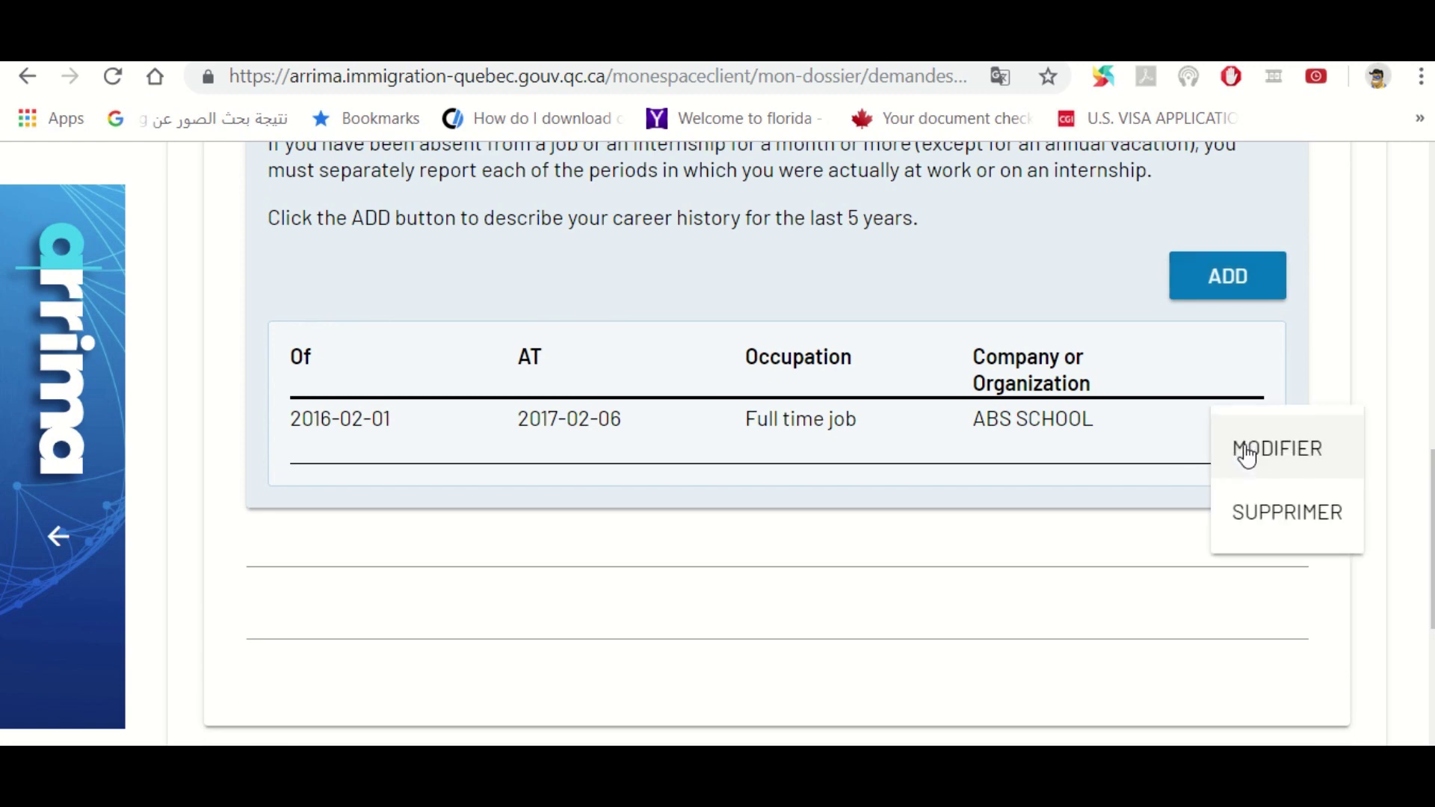
Reopen the ABS SCHOOL full-time job entry (NOC 4031) and review its details
click(1252, 450)
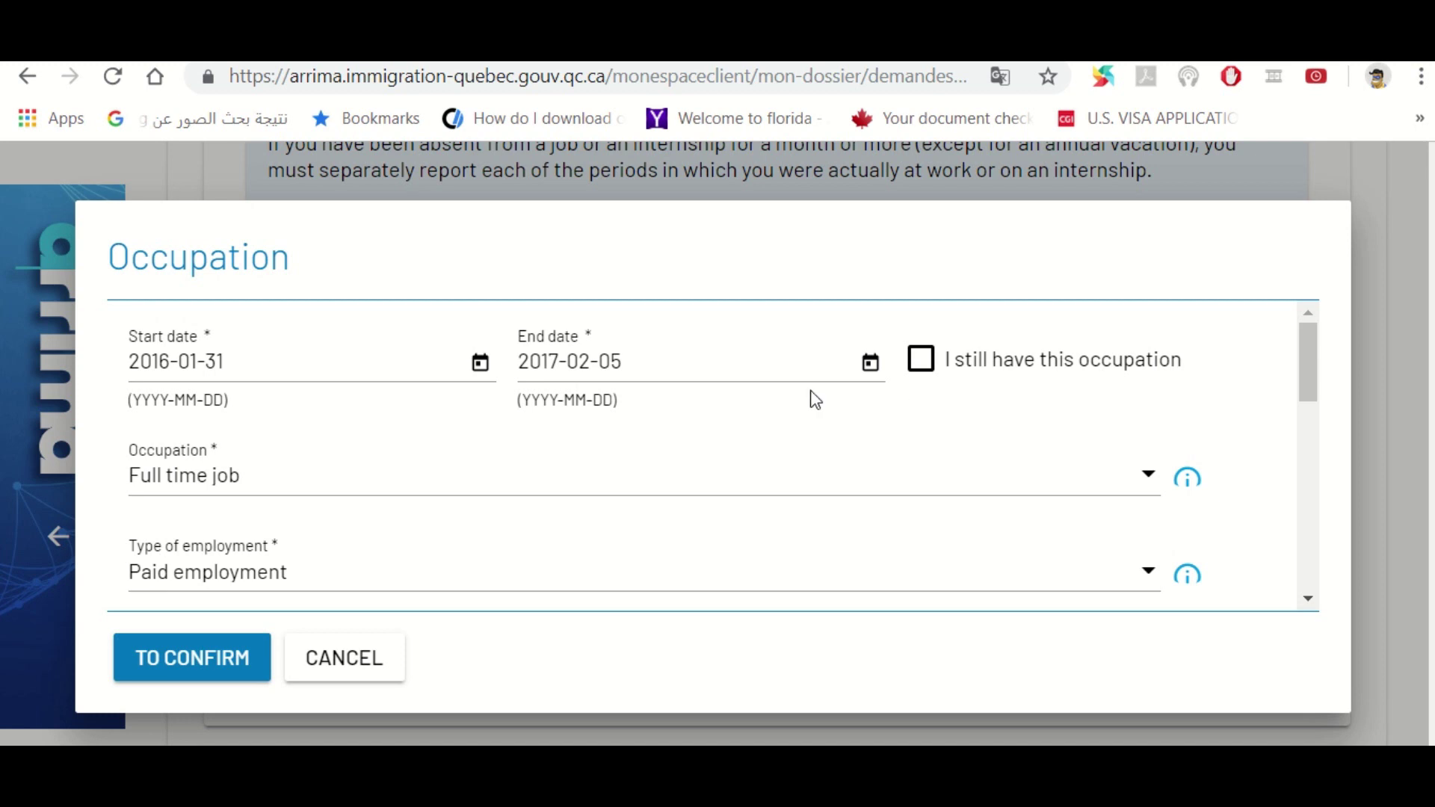
click(1308, 599)
click(1308, 600)
click(1309, 600)
click(1308, 600)
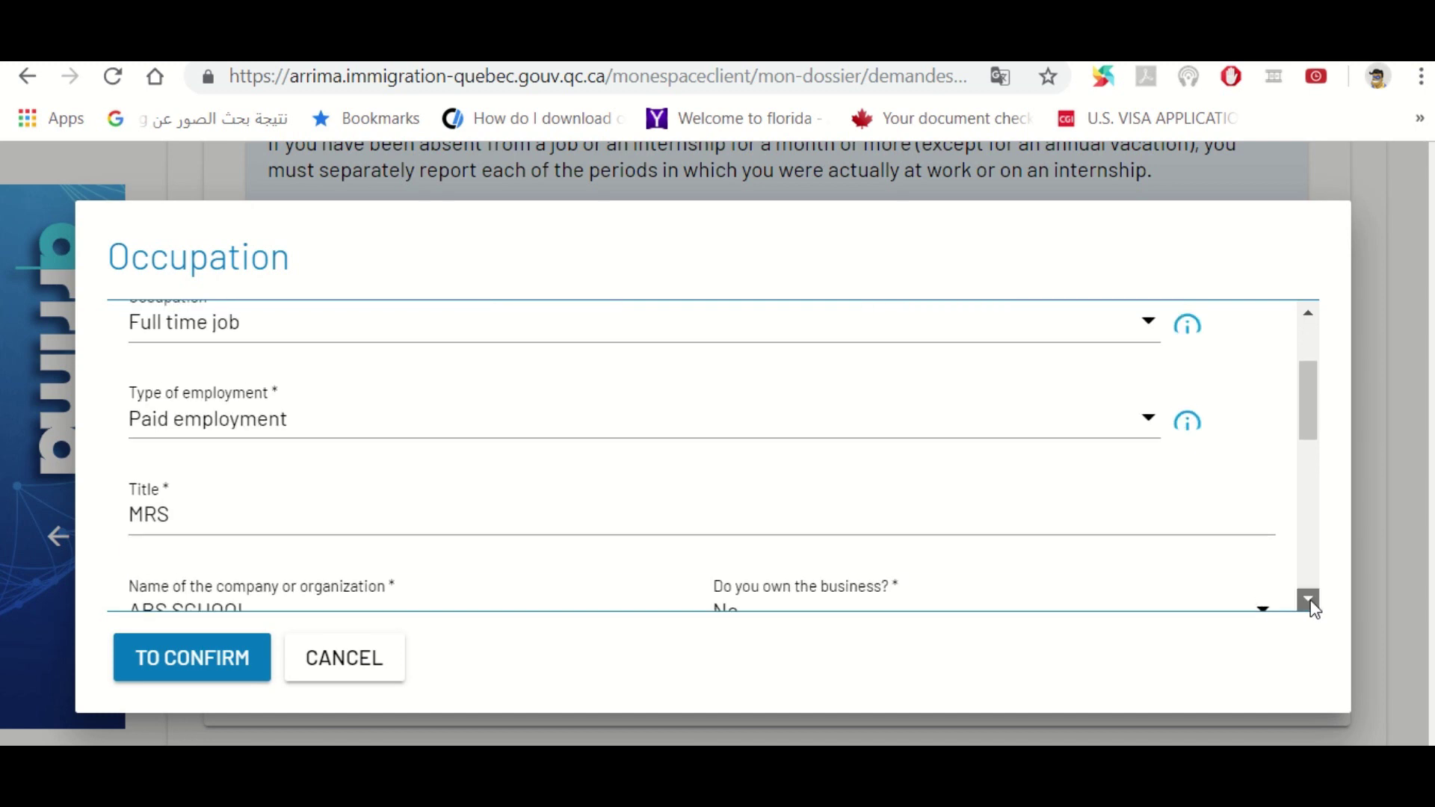
click(1309, 599)
click(1309, 599)
click(1307, 598)
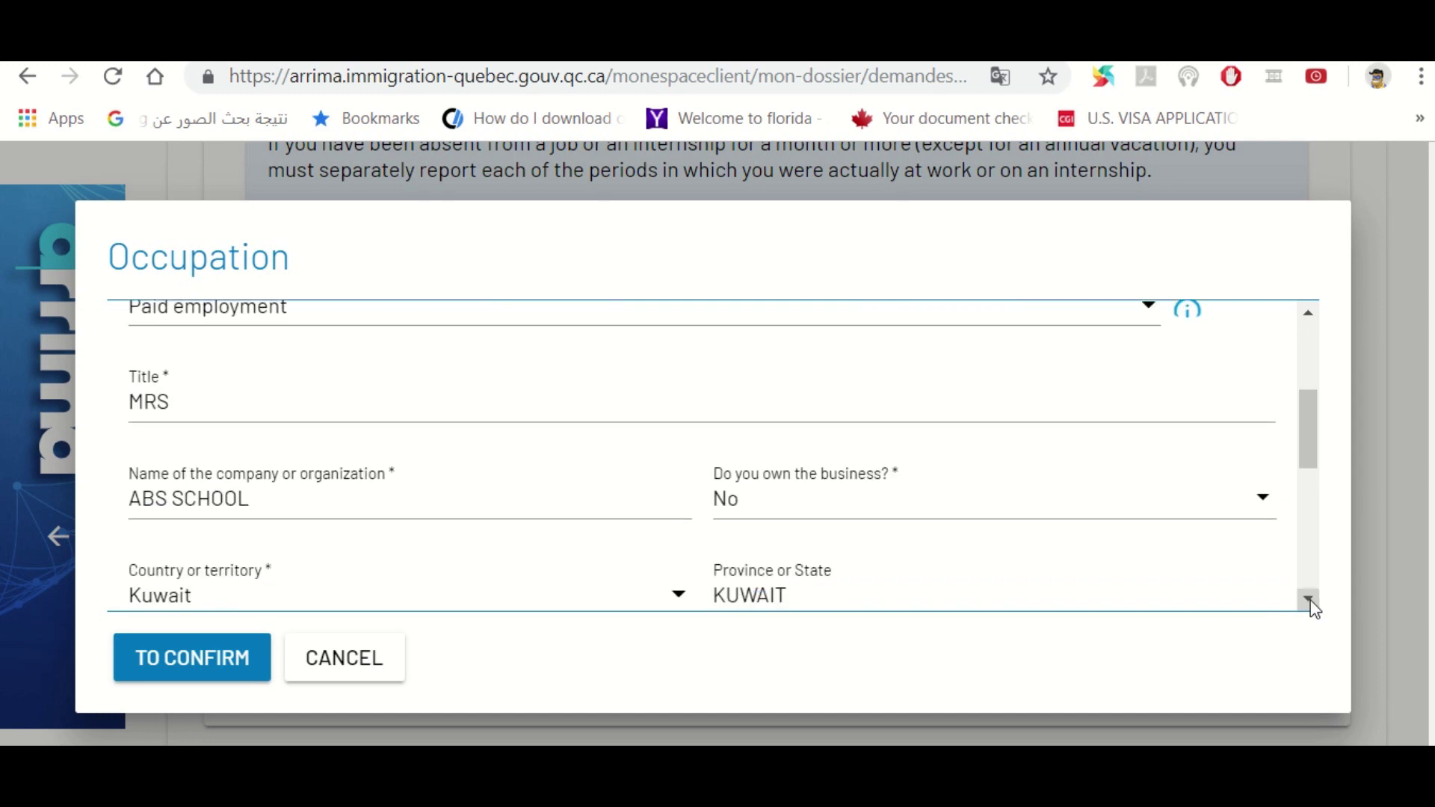
click(1307, 599)
click(1307, 598)
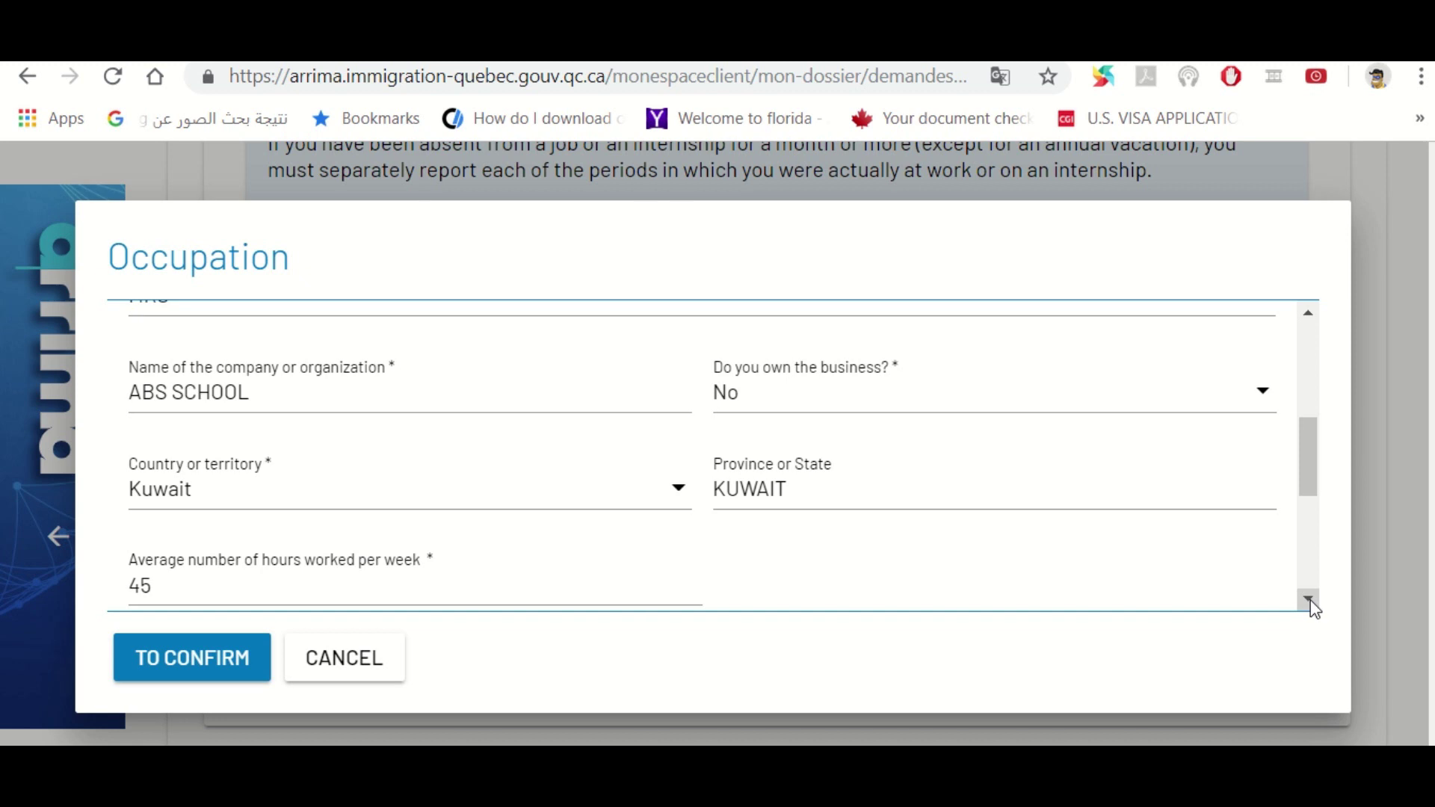
click(1309, 600)
click(1309, 600)
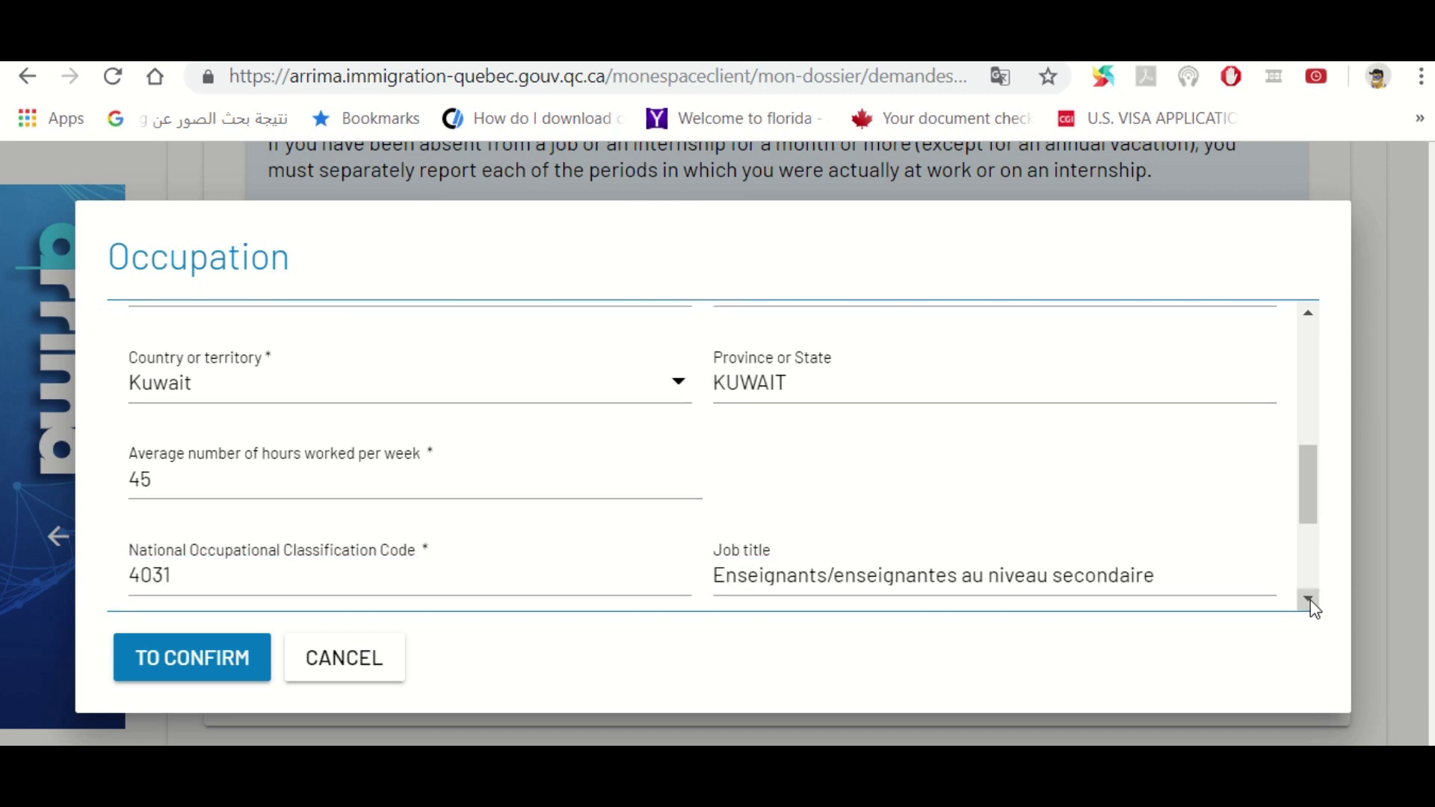
click(1309, 599)
click(1308, 599)
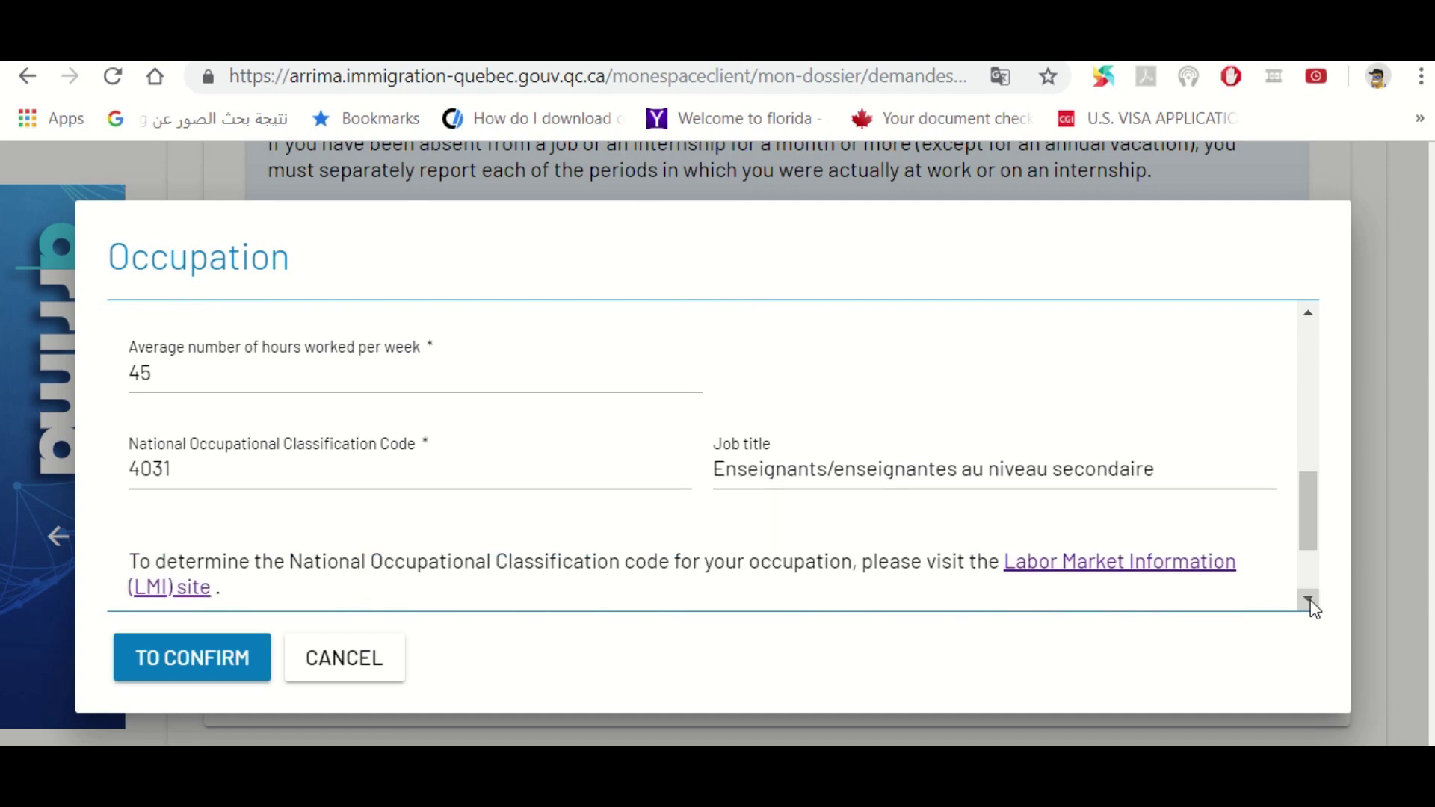
click(1309, 598)
click(1308, 598)
click(1309, 599)
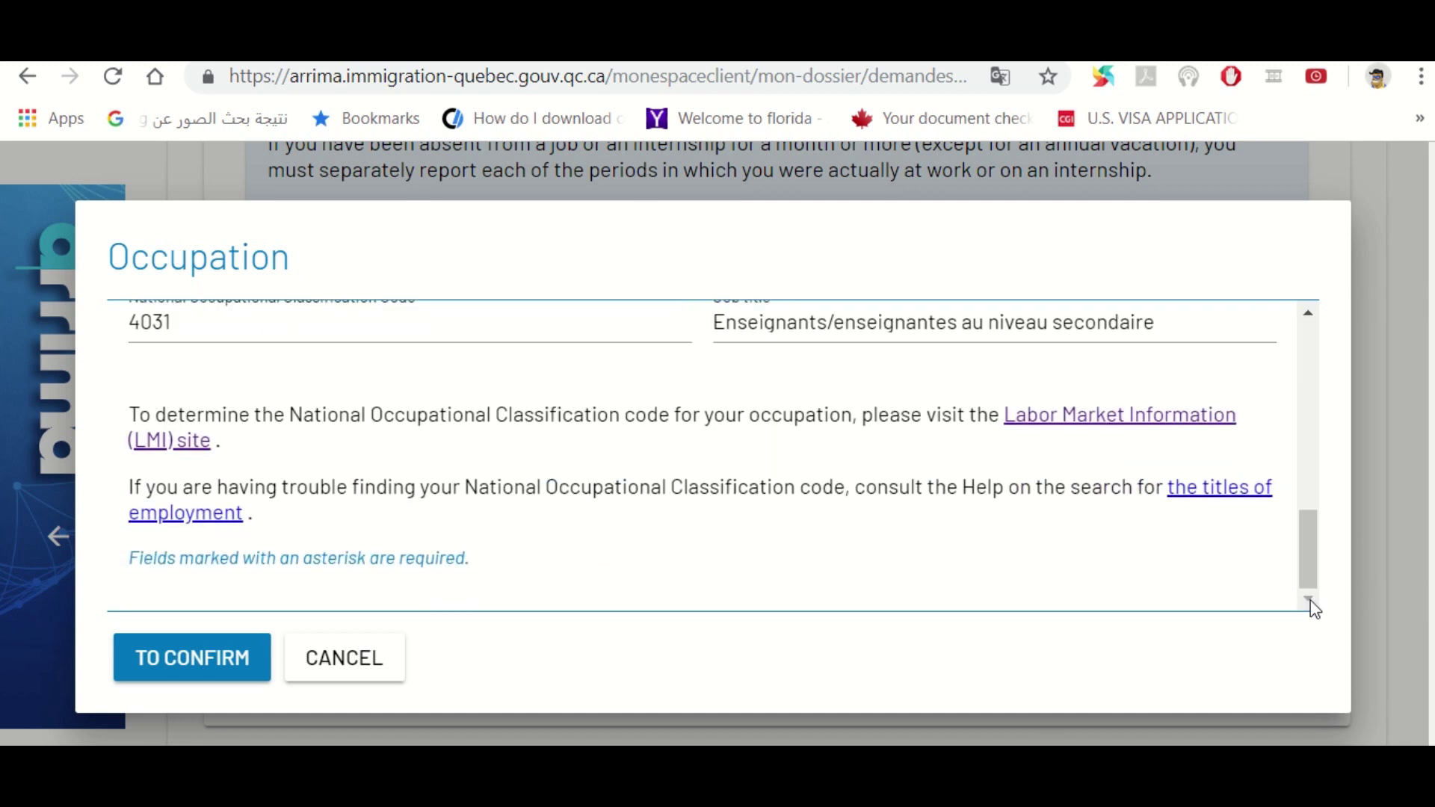
Re-confirm the ABS SCHOOL occupation and collapse the Professional career section
click(189, 657)
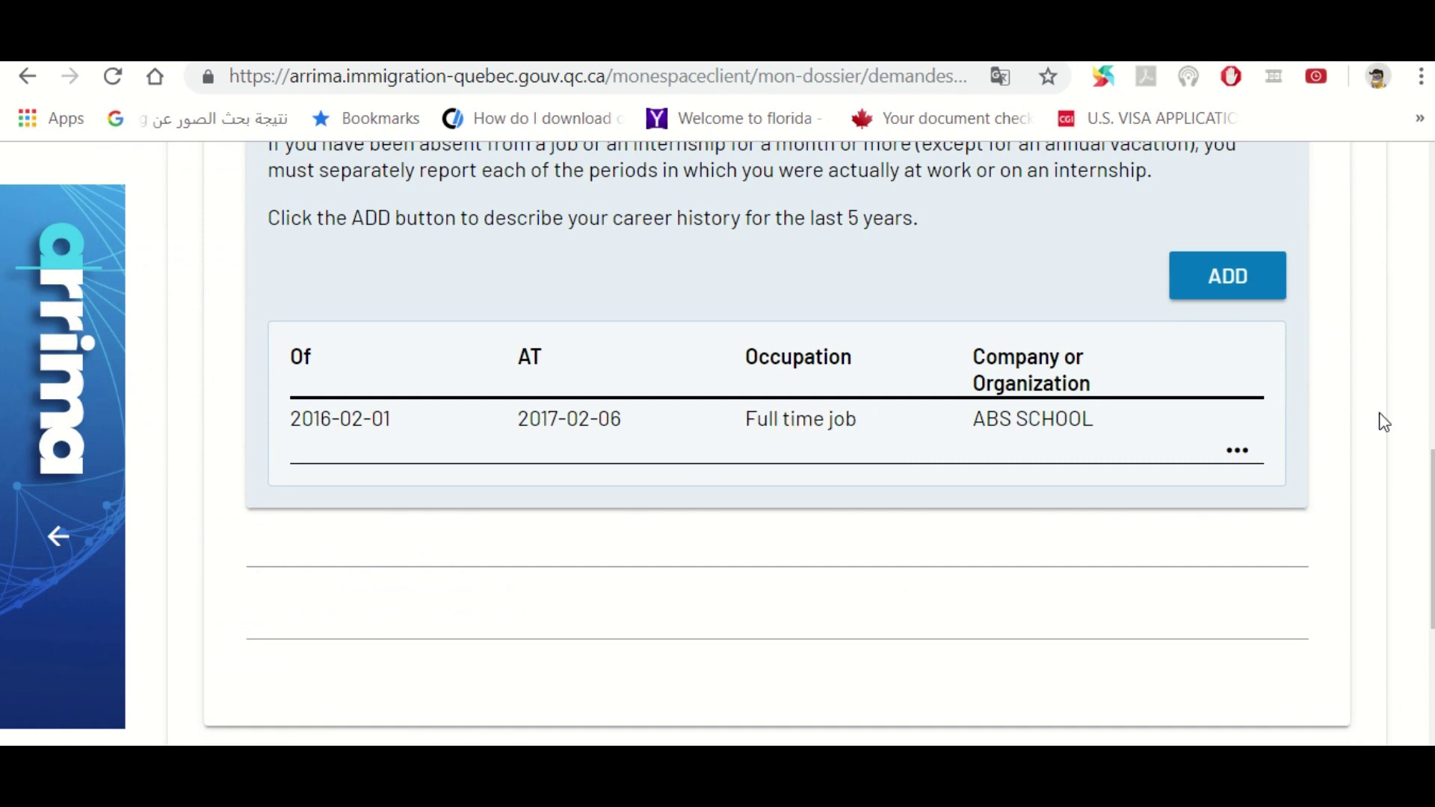
drag(1431, 489, 1431, 366)
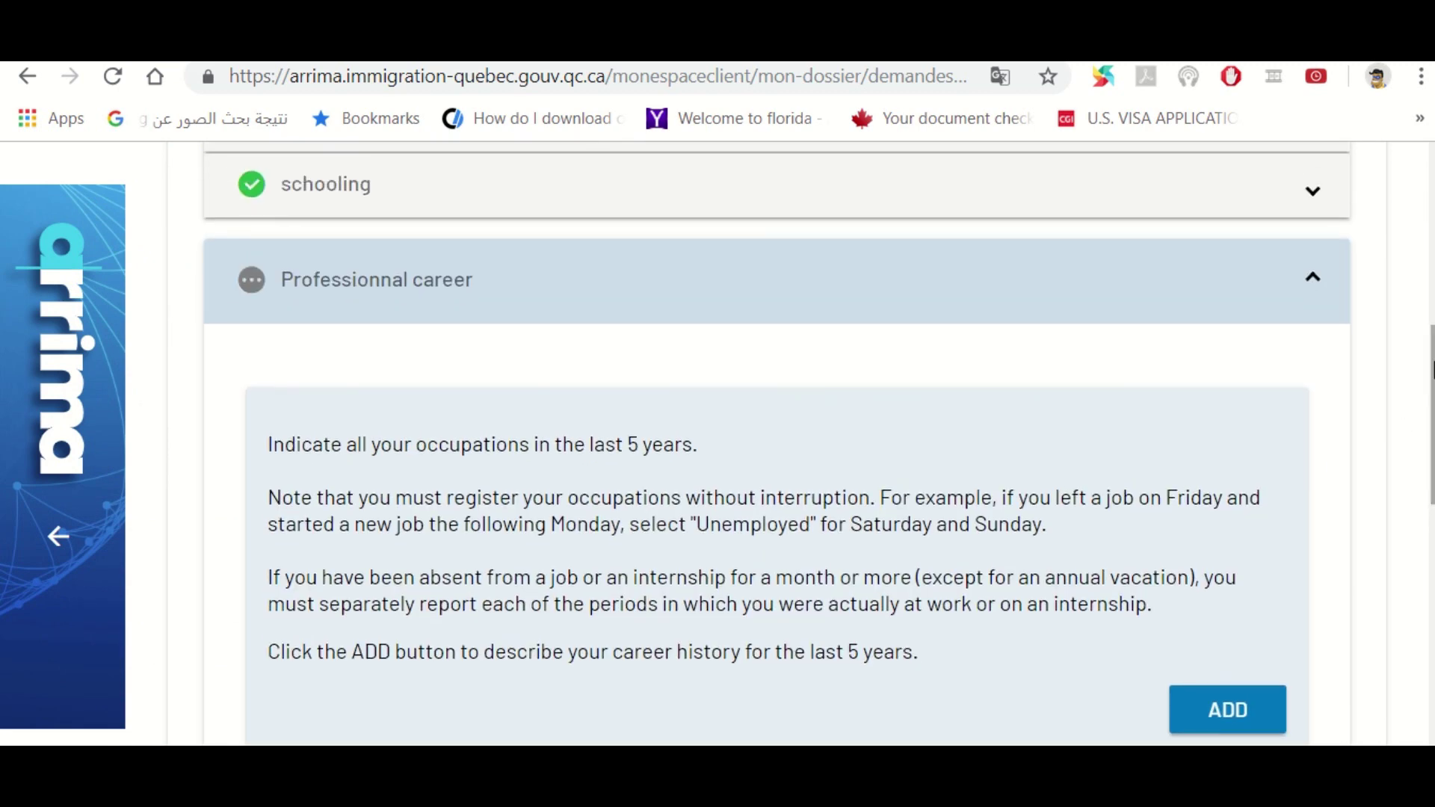
click(1313, 288)
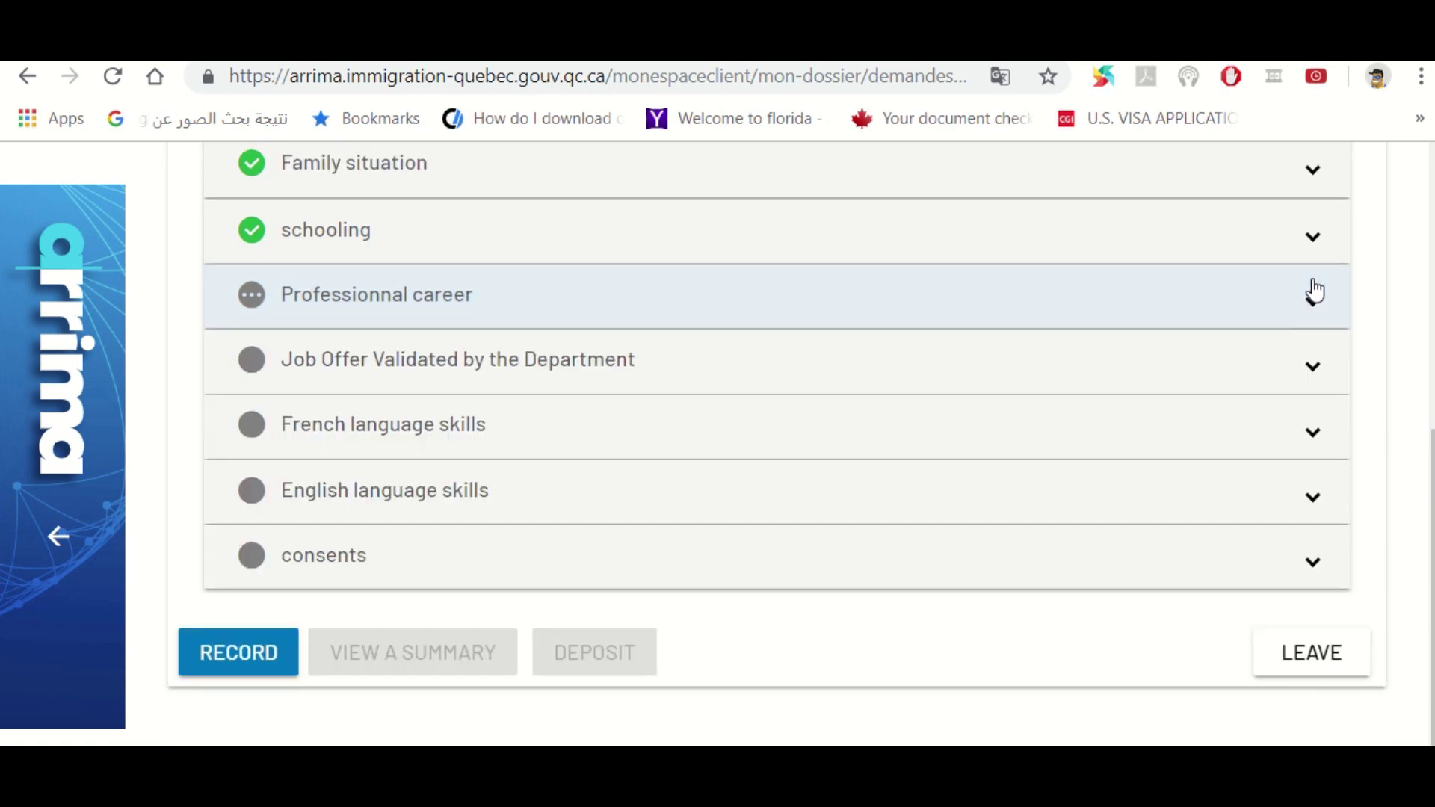
Expand the Job Offer Validated by the Department section to show its required question
click(1313, 305)
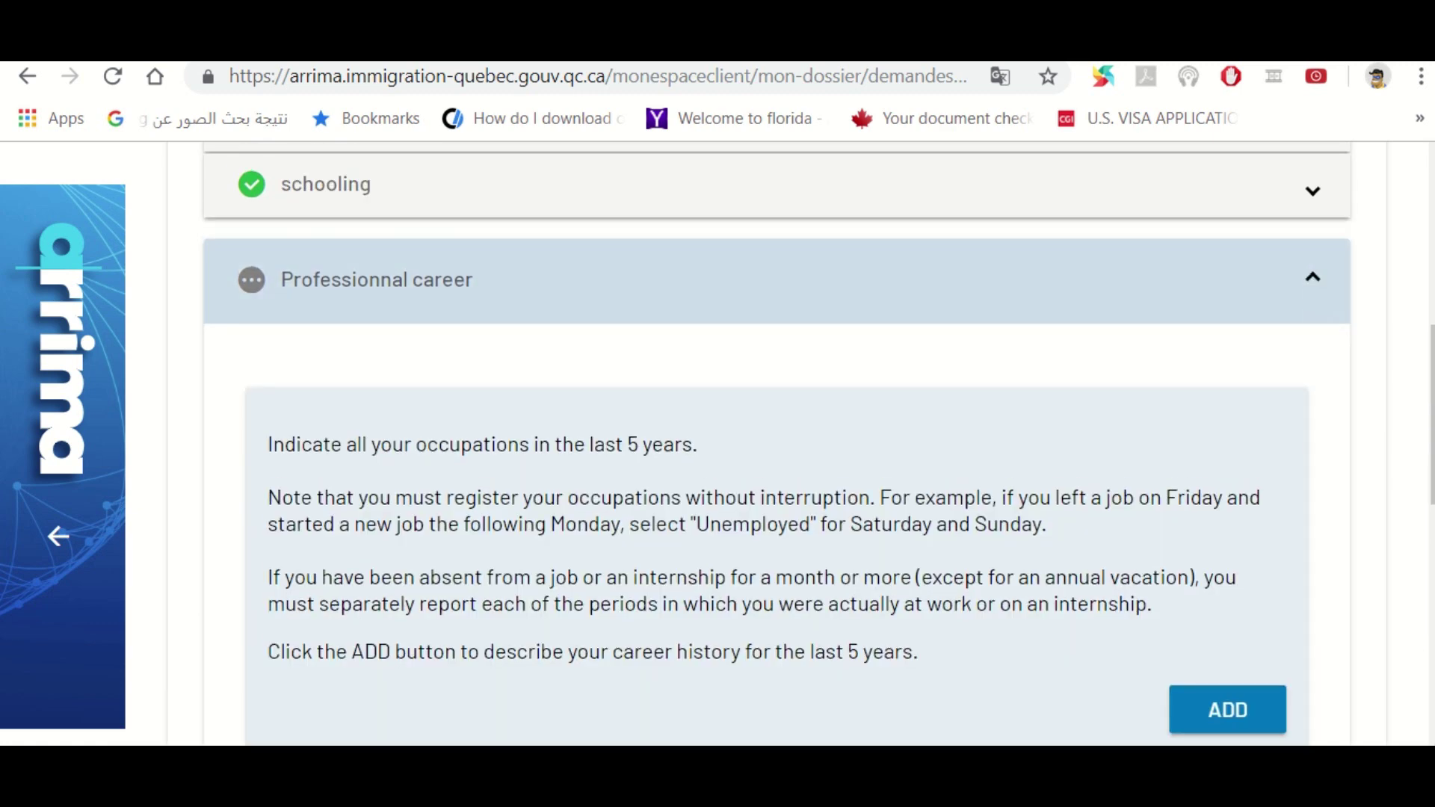
drag(1431, 414, 1431, 633)
click(774, 477)
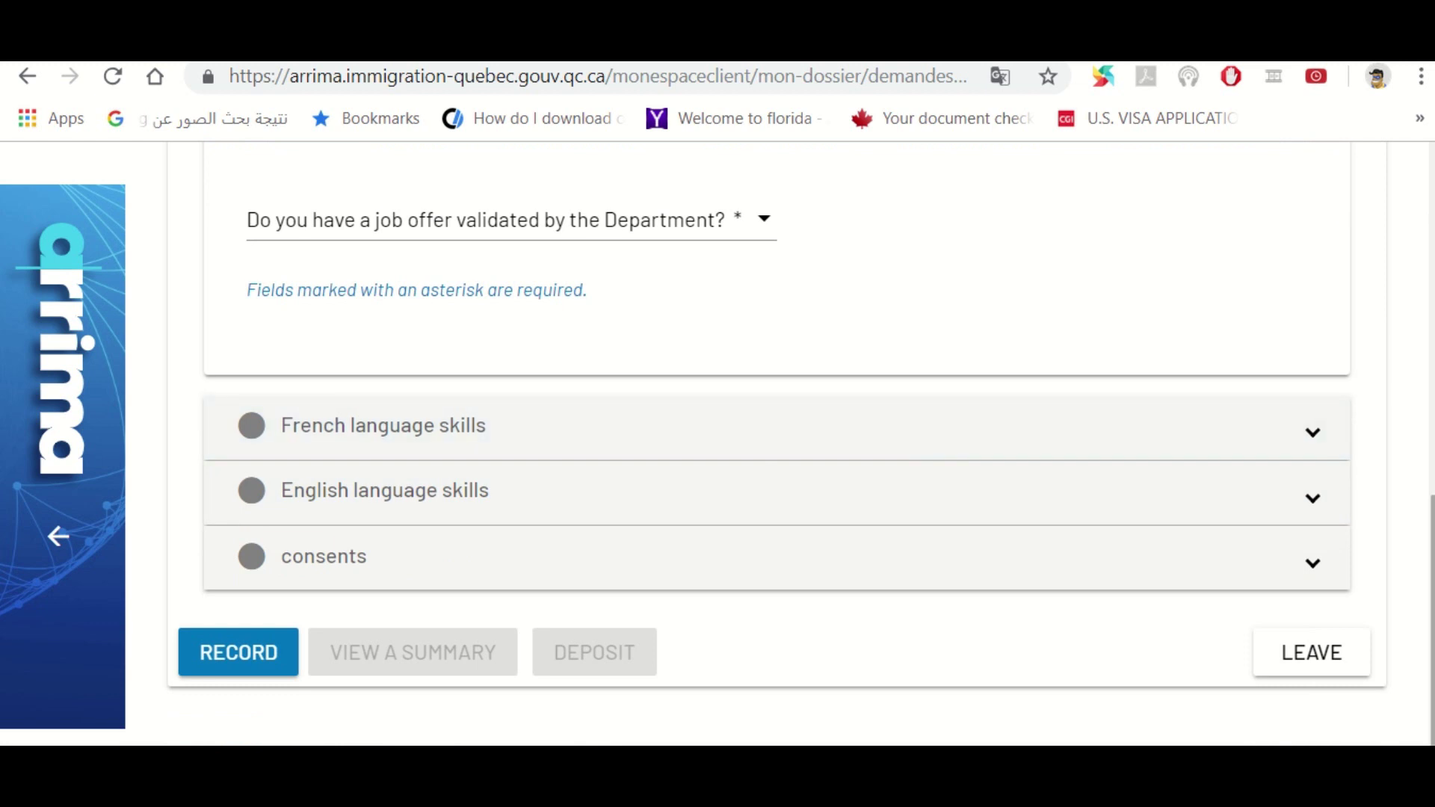
drag(1431, 631, 1431, 568)
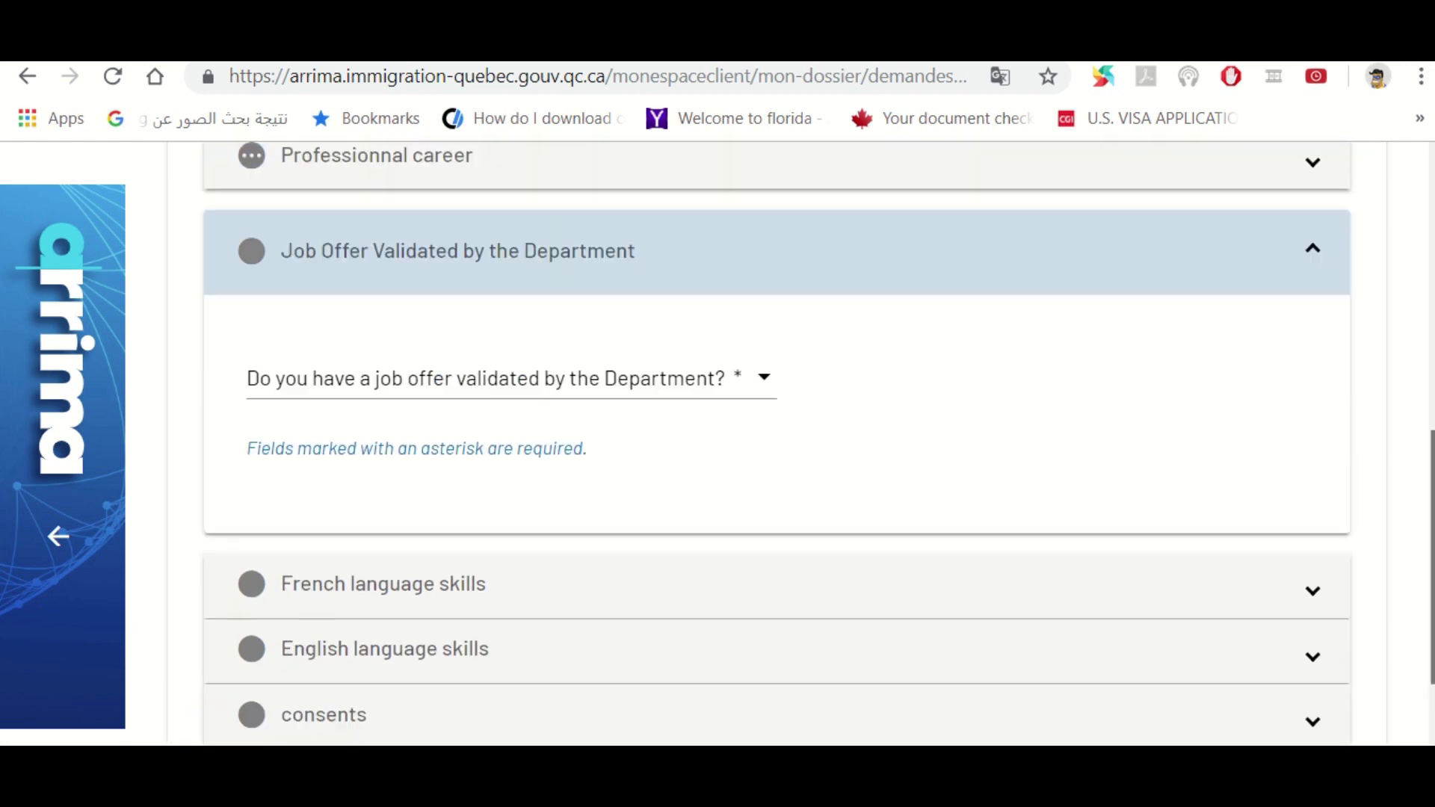
Answer No to 'Do you have a job offer validated by the Department?'
click(426, 384)
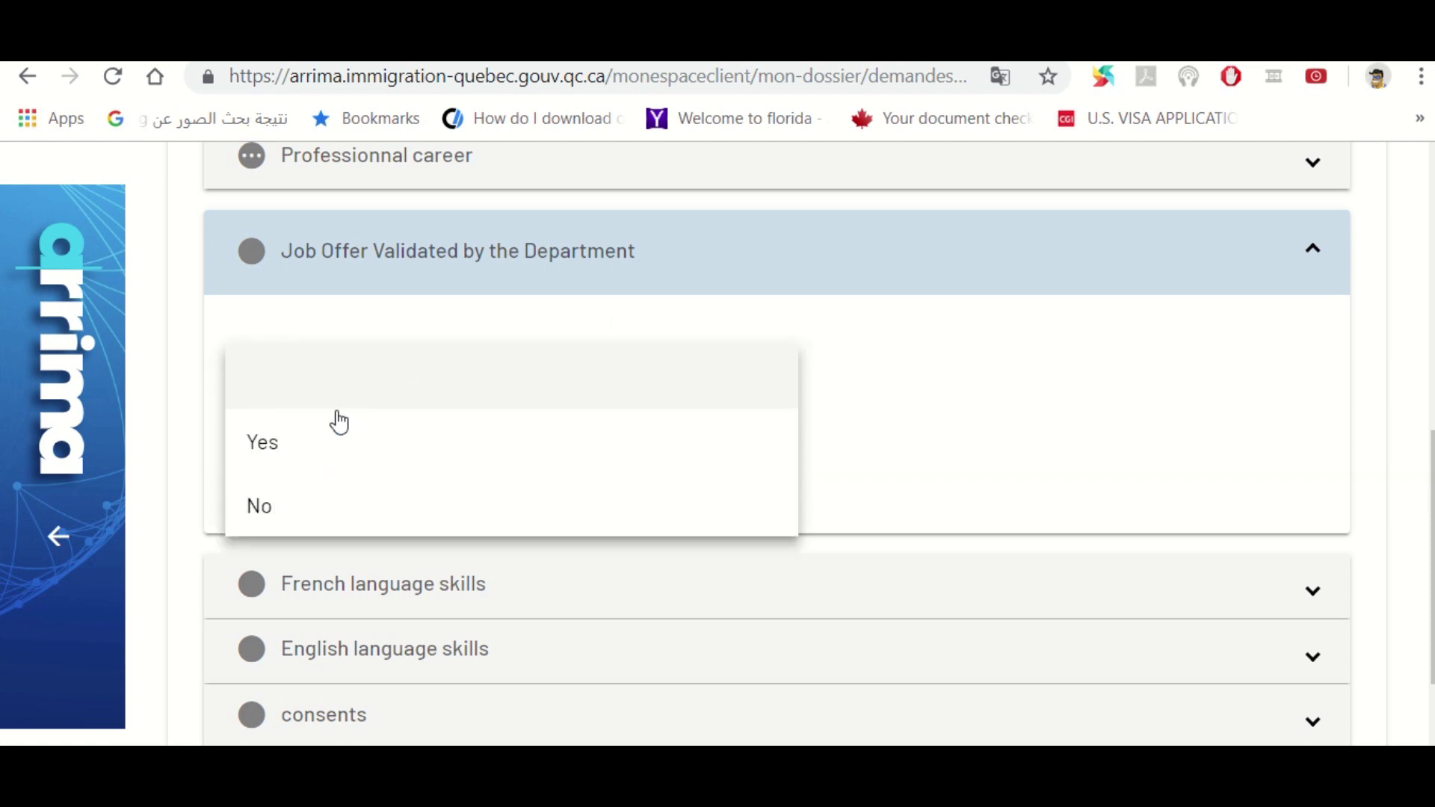
click(281, 511)
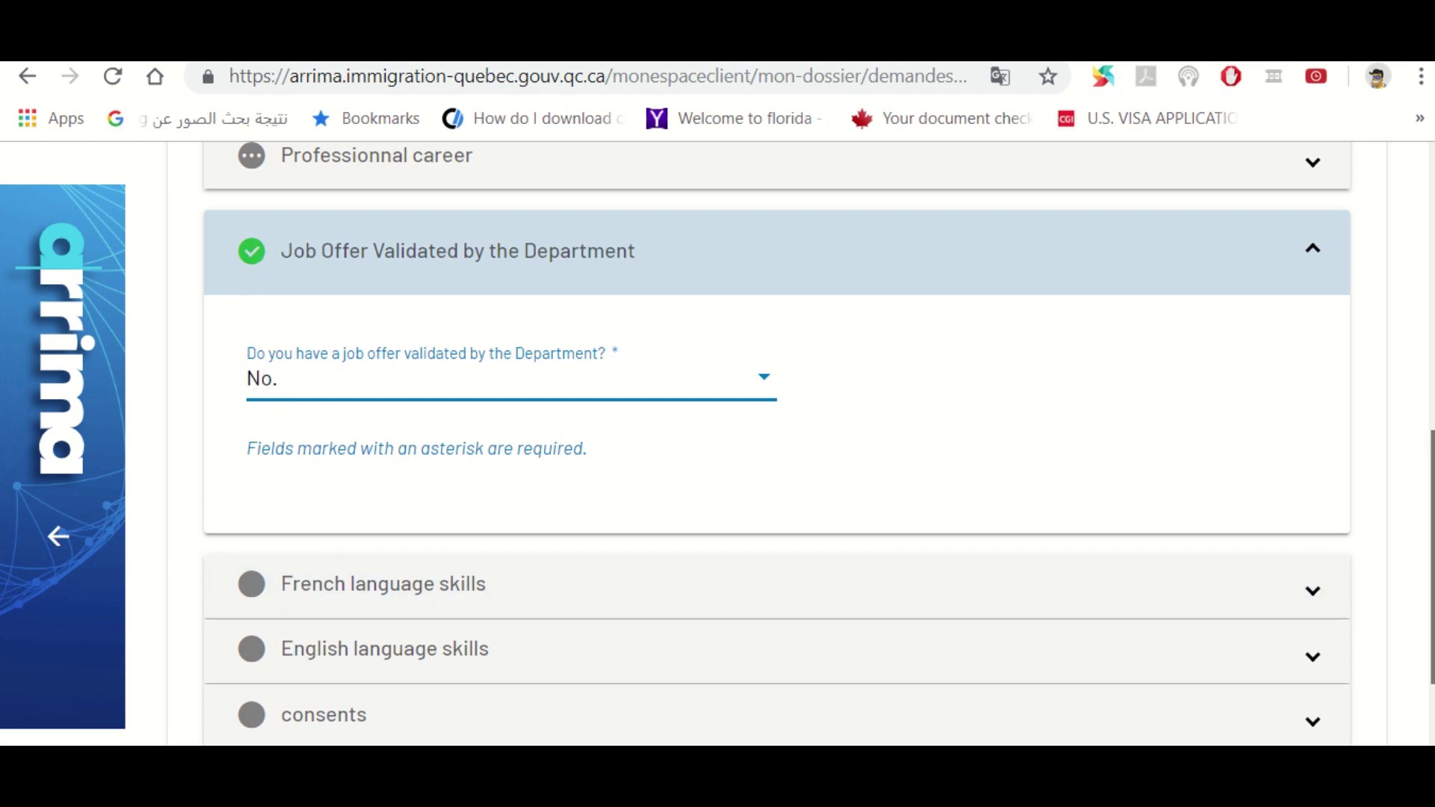
scroll(1430, 523, down, 2)
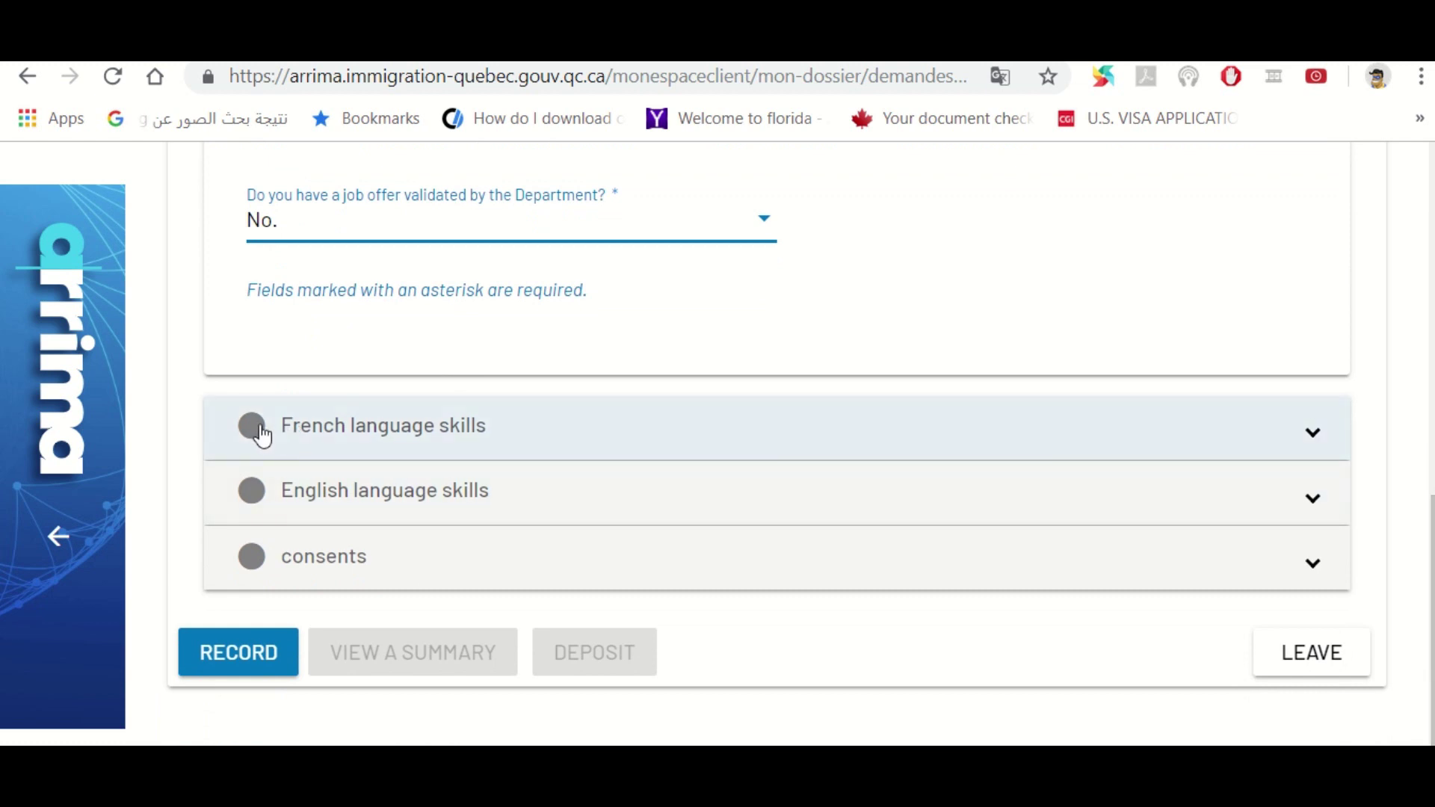
Answer Yes to proving French skills by a test and start adding the French results
click(261, 435)
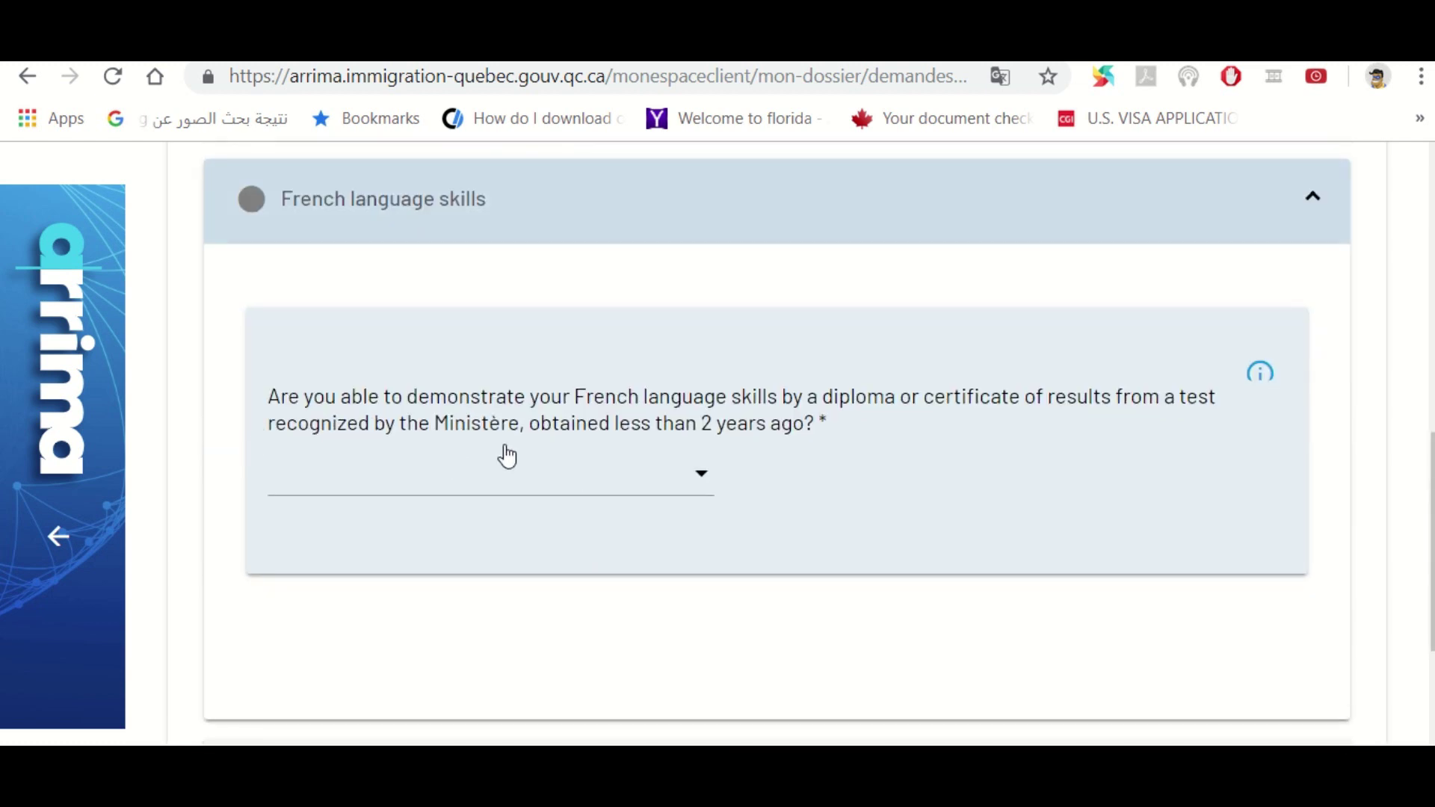
click(585, 482)
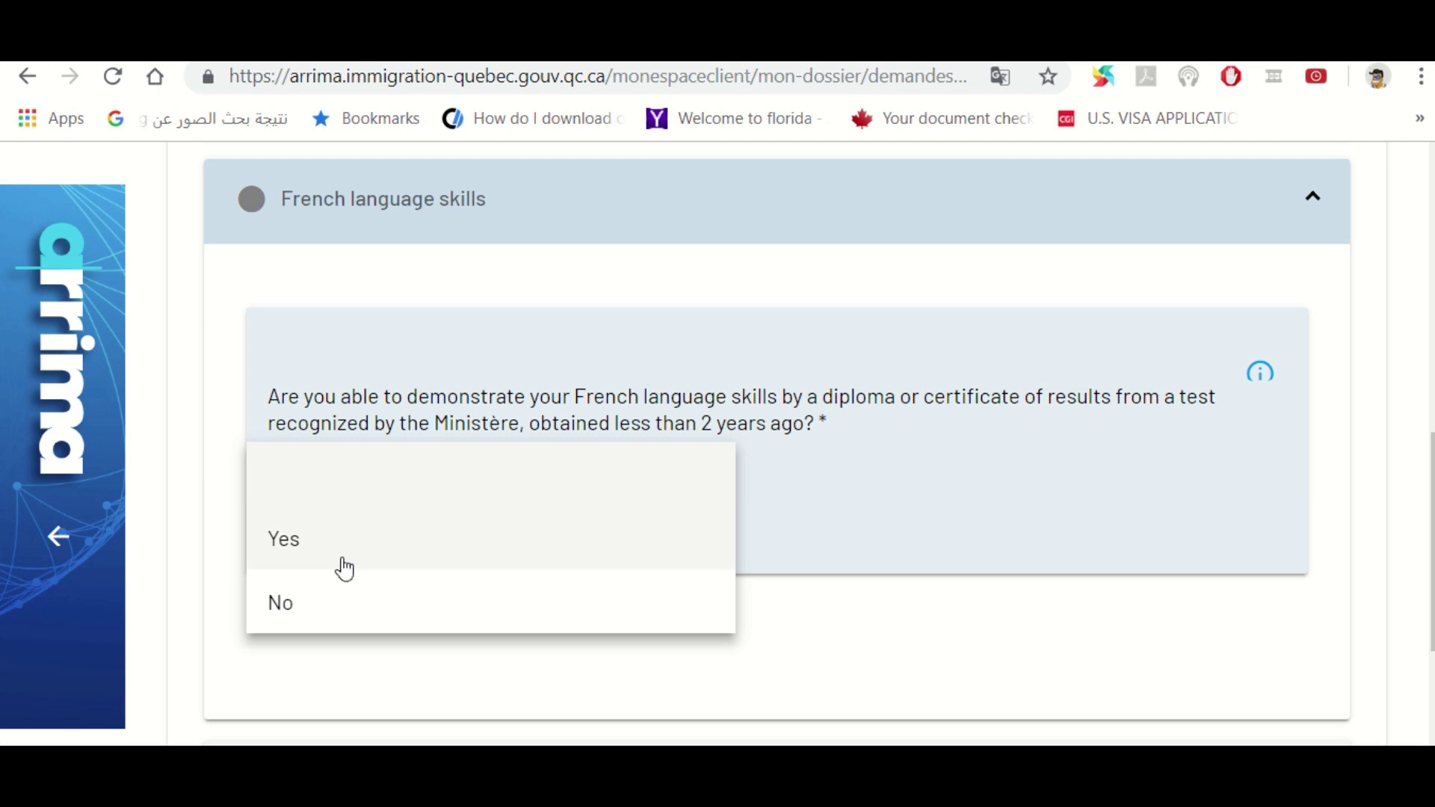
click(312, 553)
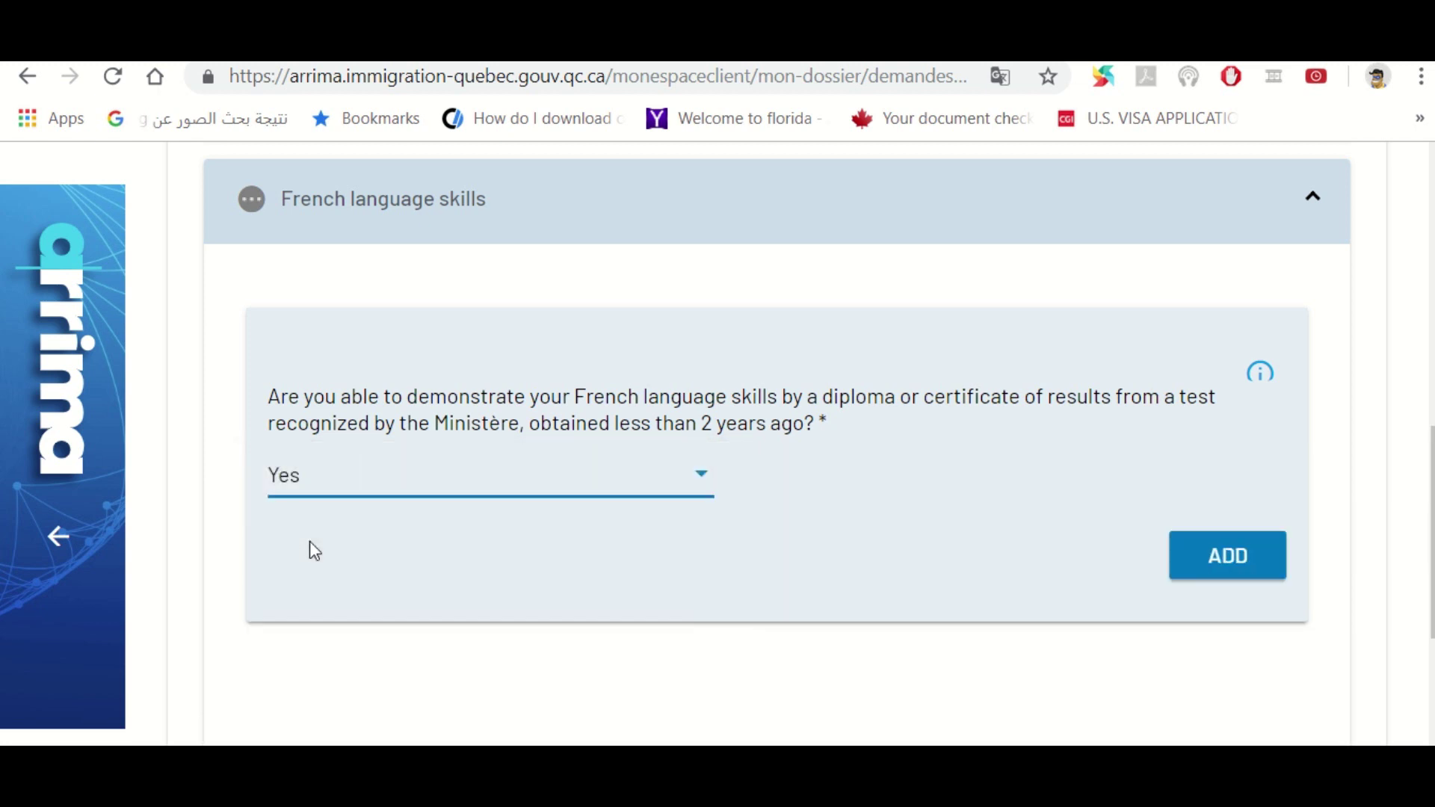
click(1226, 565)
click(1225, 566)
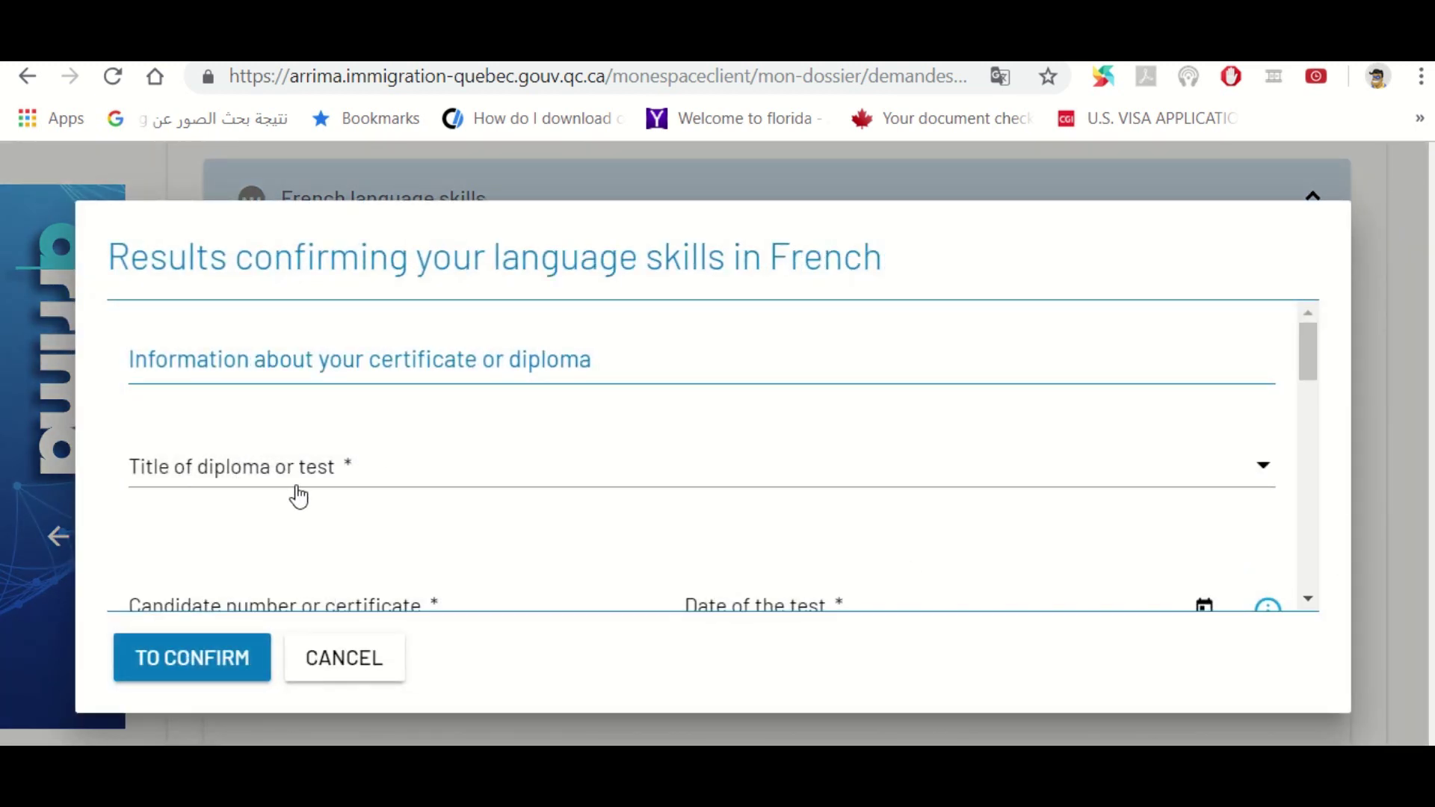
Choose French Assessment Test for Canada (TEF Canada) as the test title
double_click(323, 493)
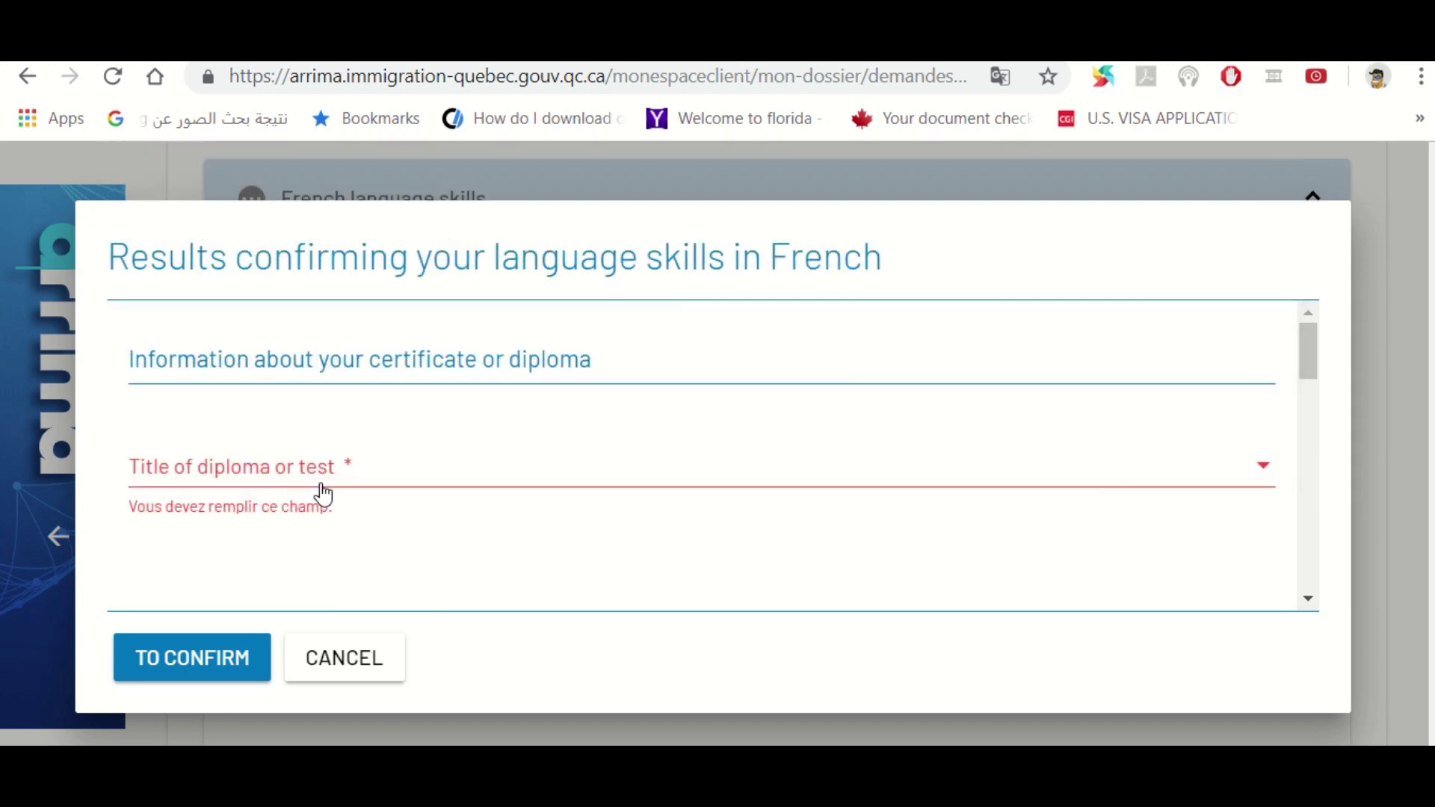
click(323, 493)
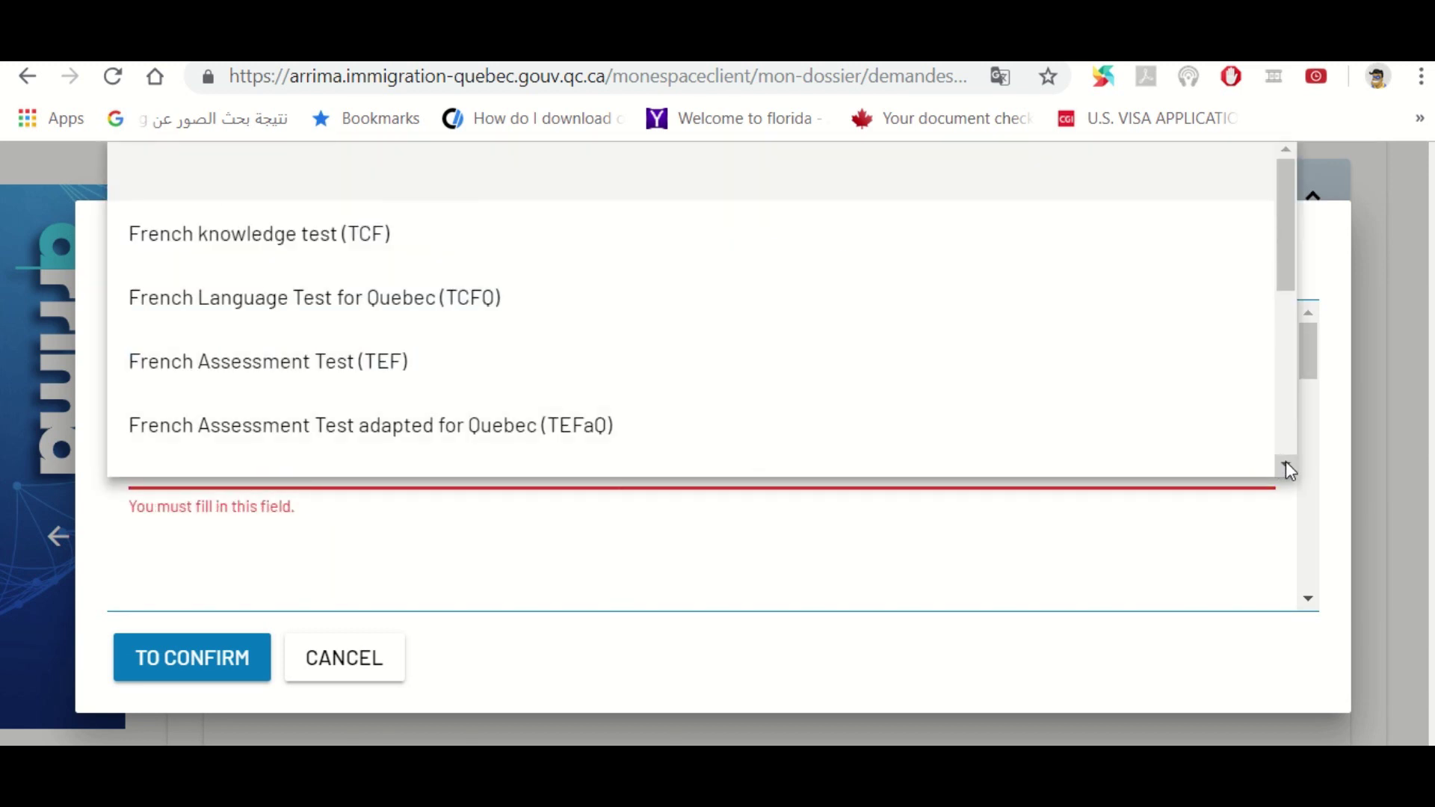
click(1287, 468)
click(1287, 468)
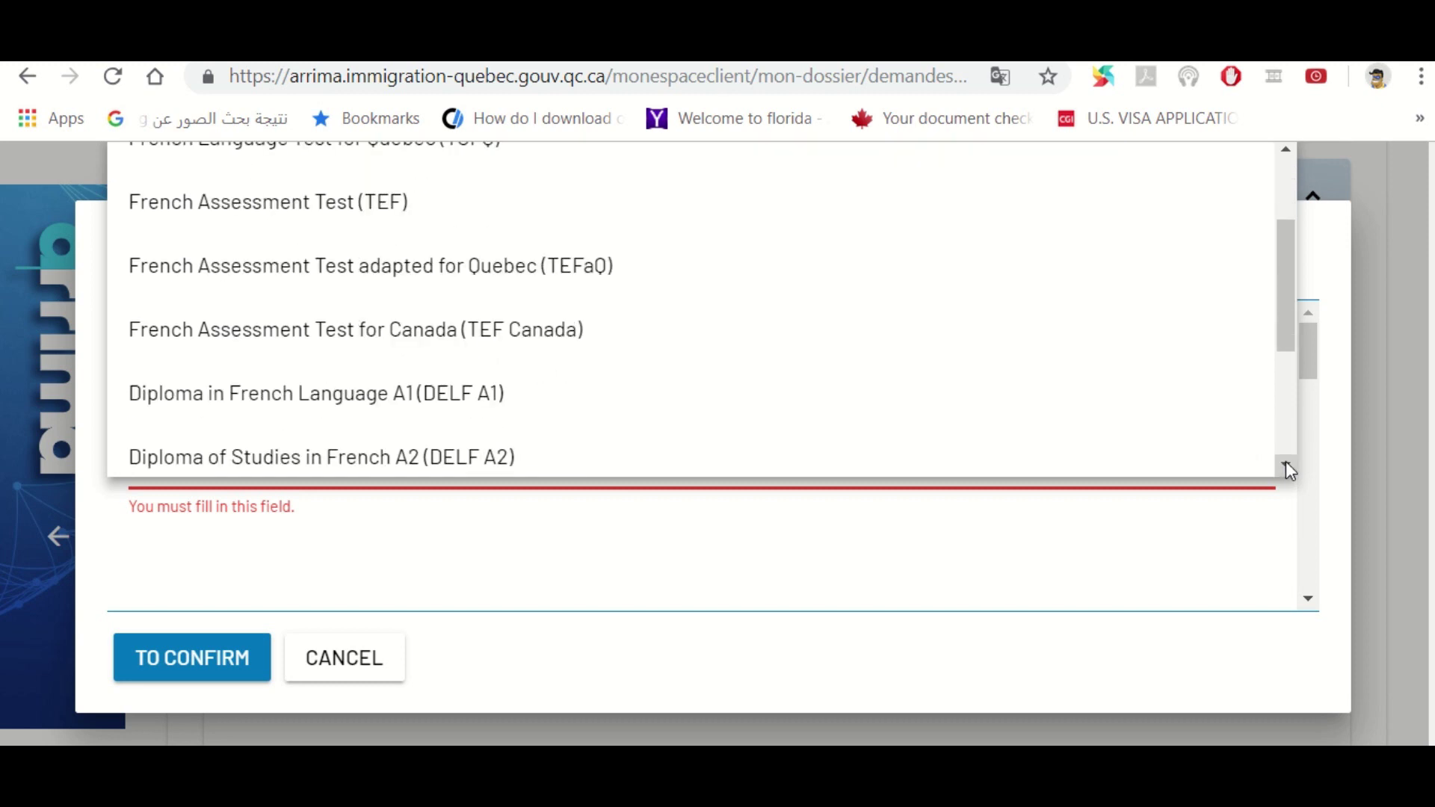
click(545, 336)
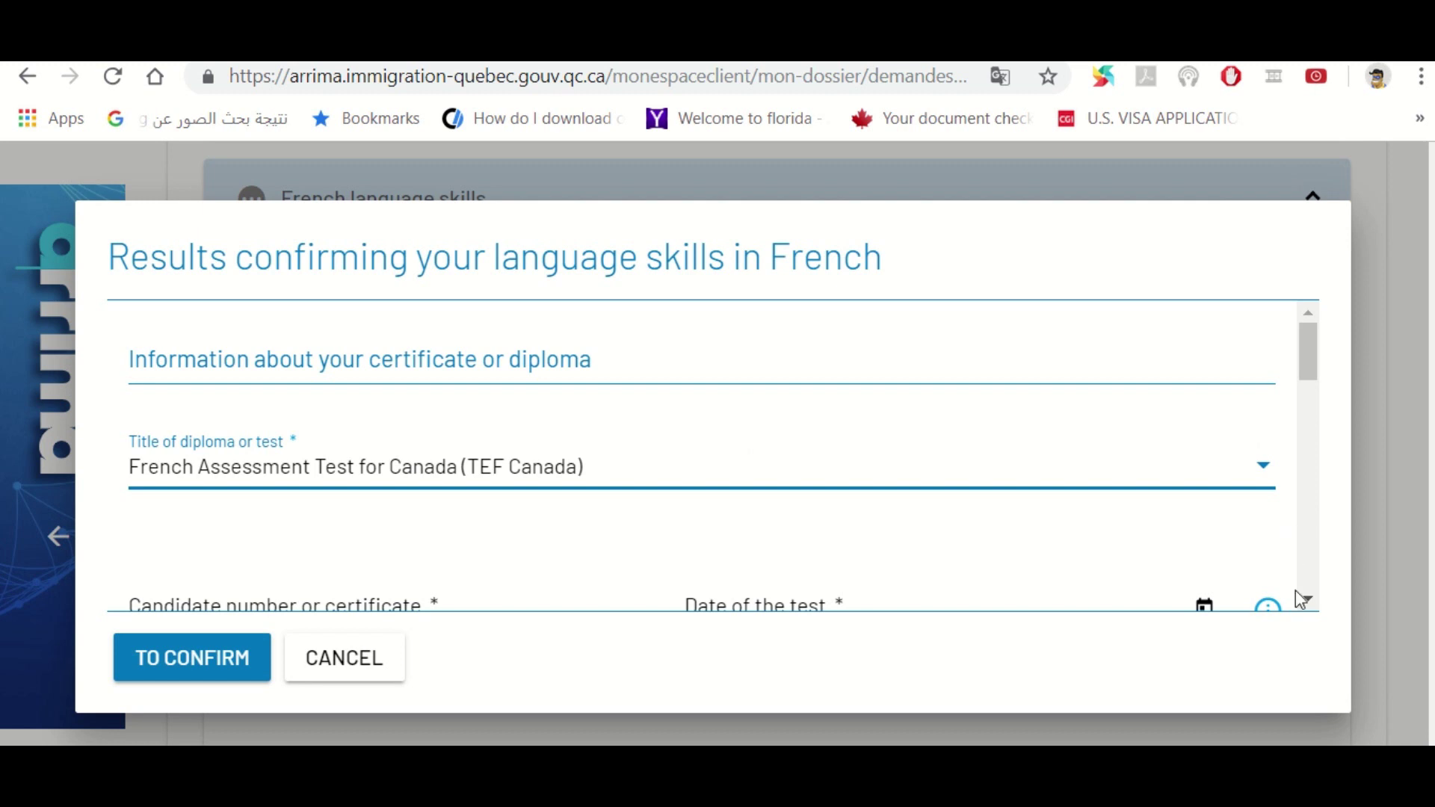
Leave the candidate number empty and move on to the test date
click(1307, 602)
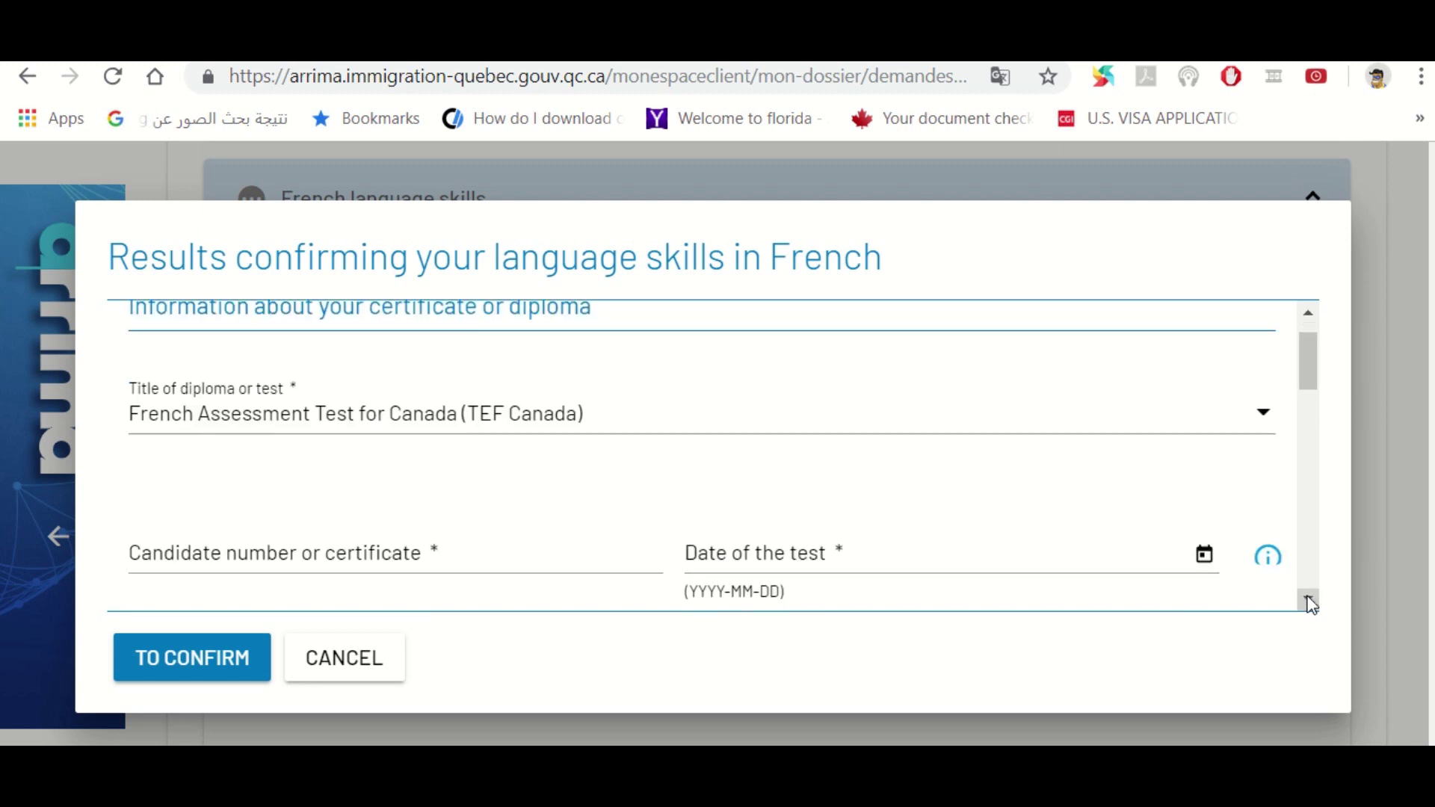
click(1309, 601)
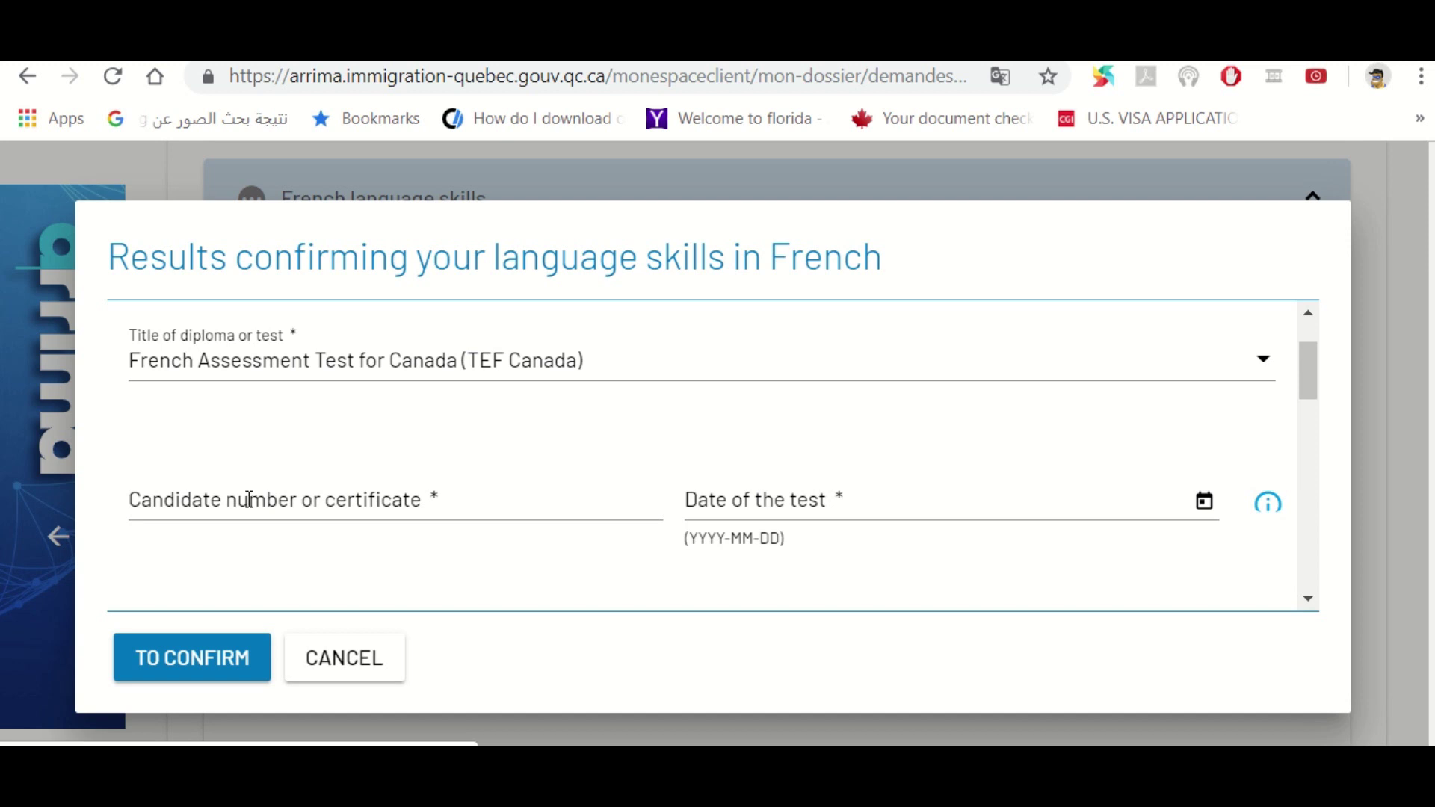
click(249, 499)
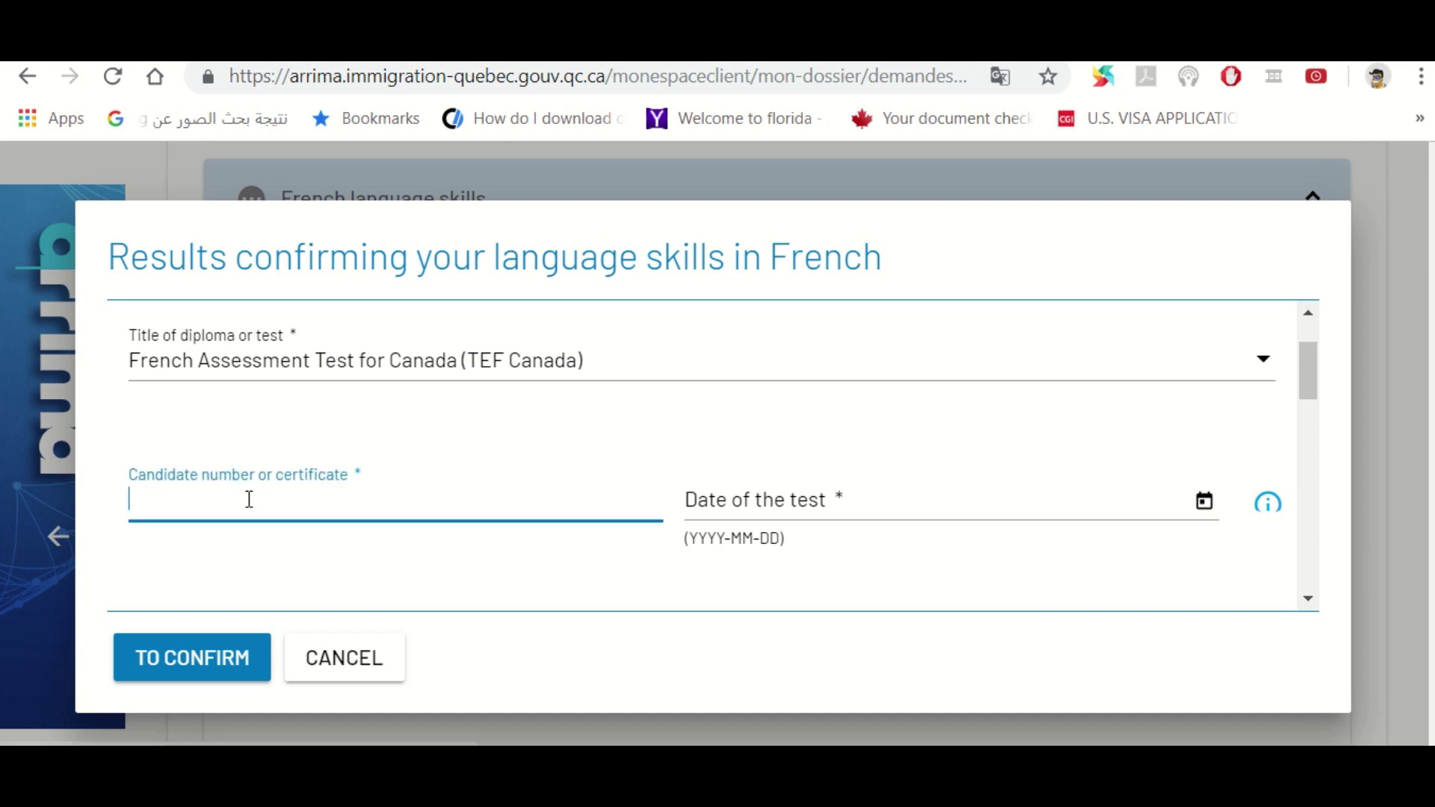
key(Tab)
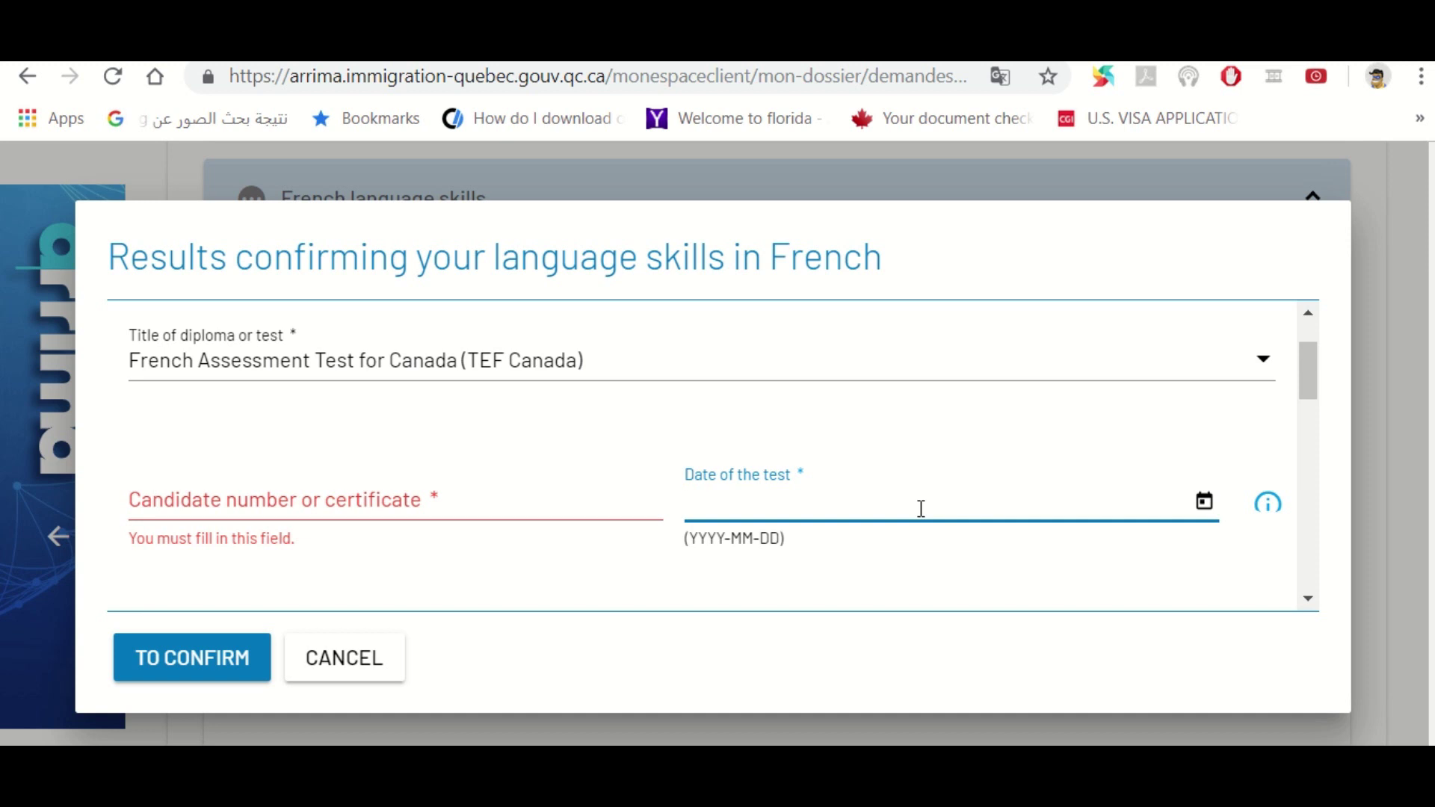
Enter test date 2018-06-07 and approved centre INSTITUT FRANCAIS DU KOWEIT
text(2018-06-07)
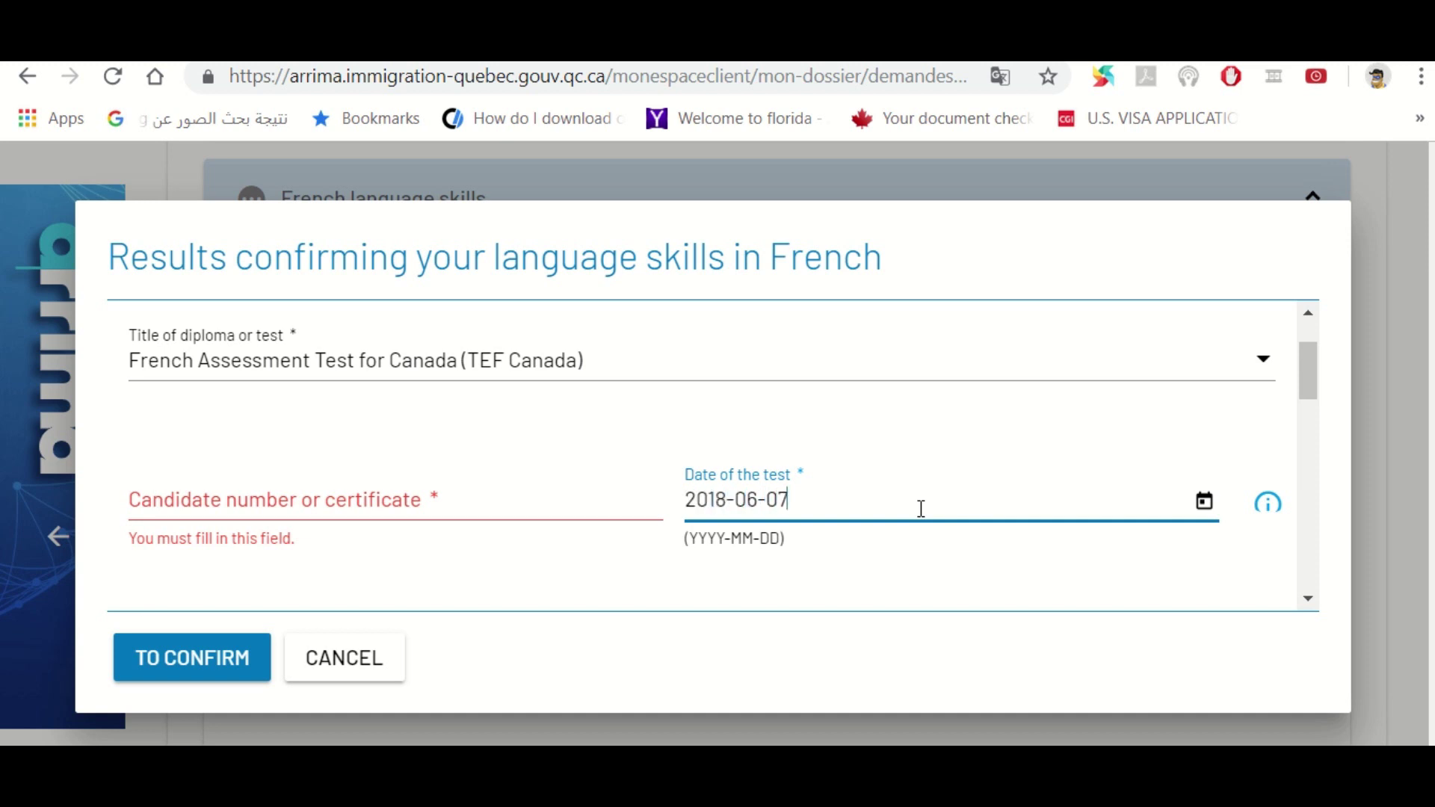
key(Tab)
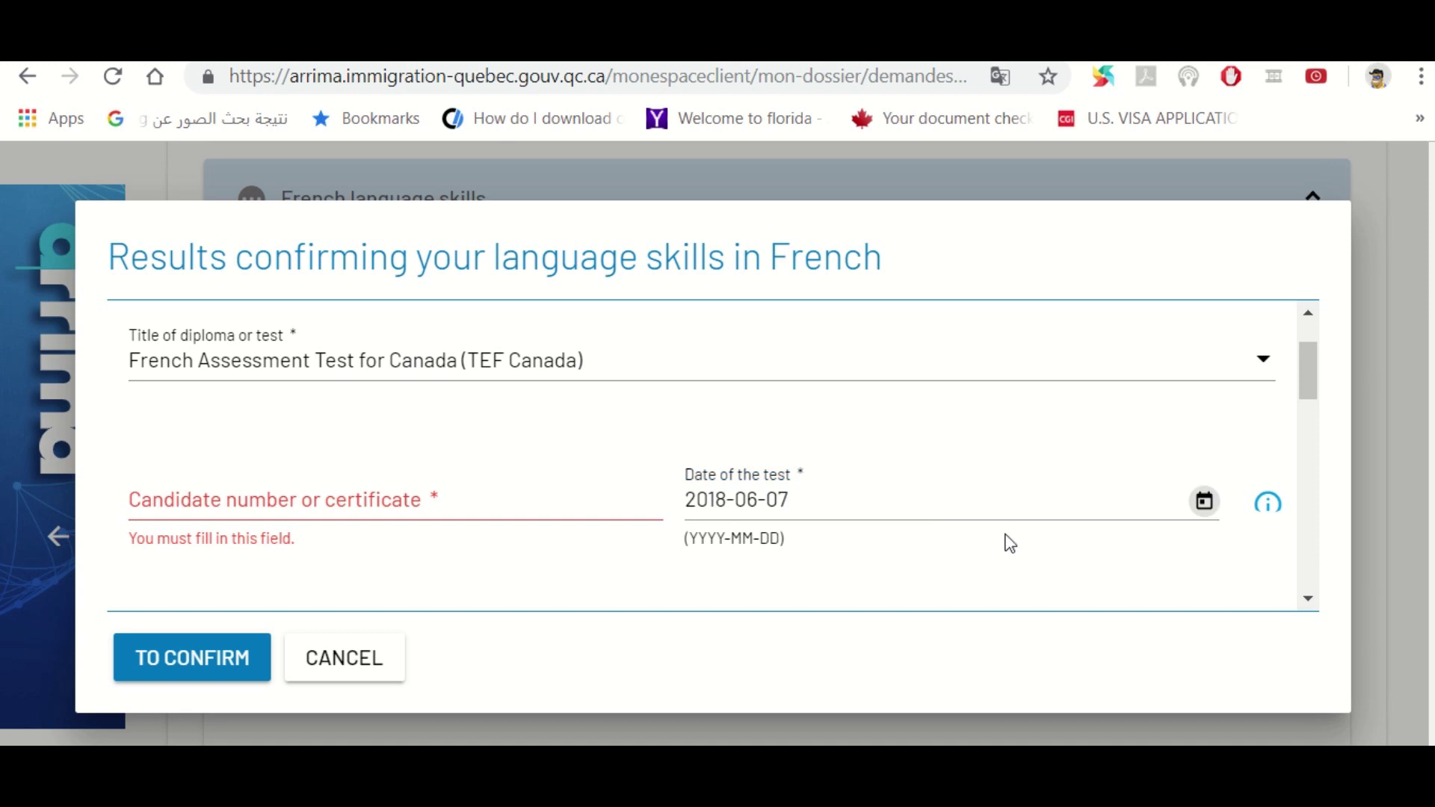
key(Tab)
key(Tab)
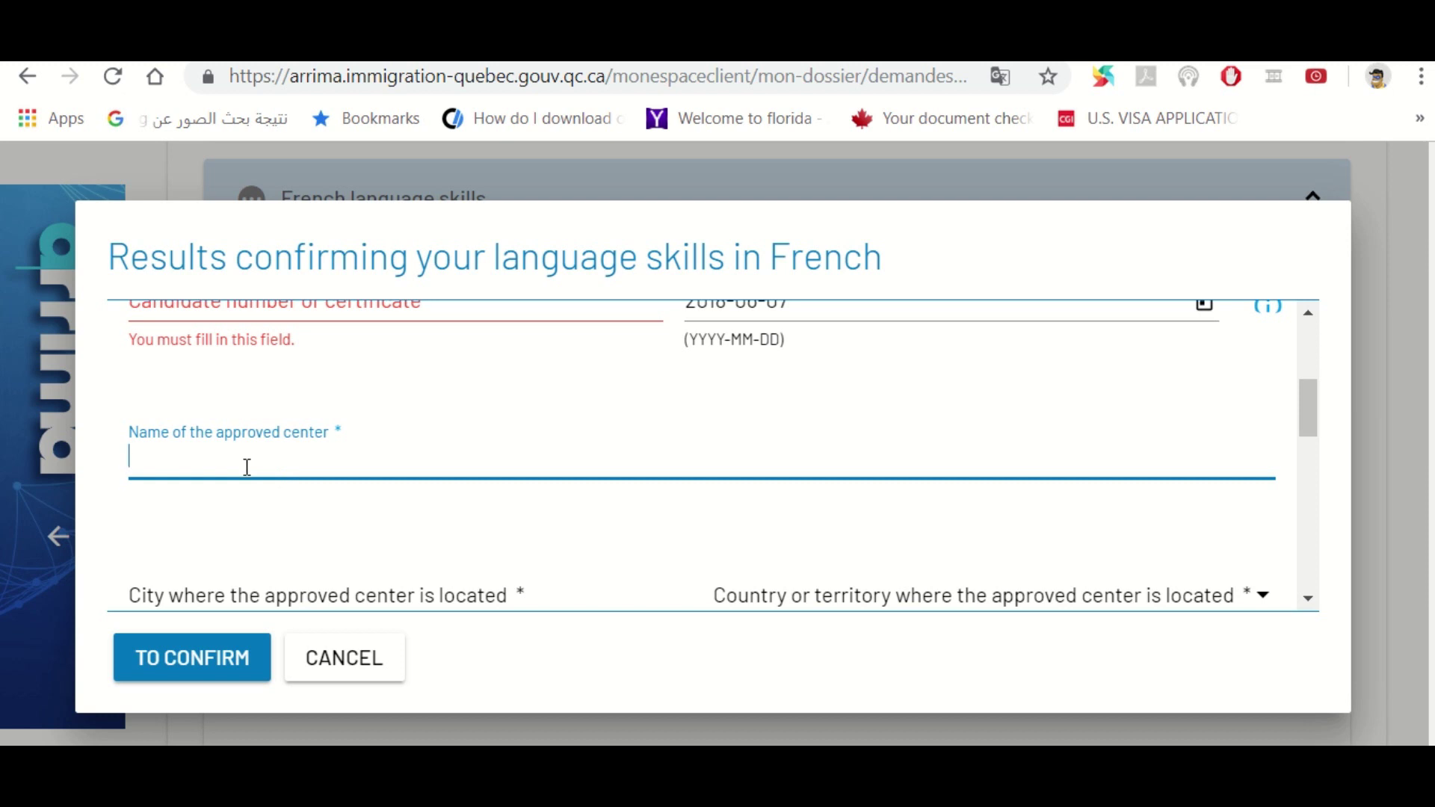
text(INSTIT)
text(UT FRANCAIS)
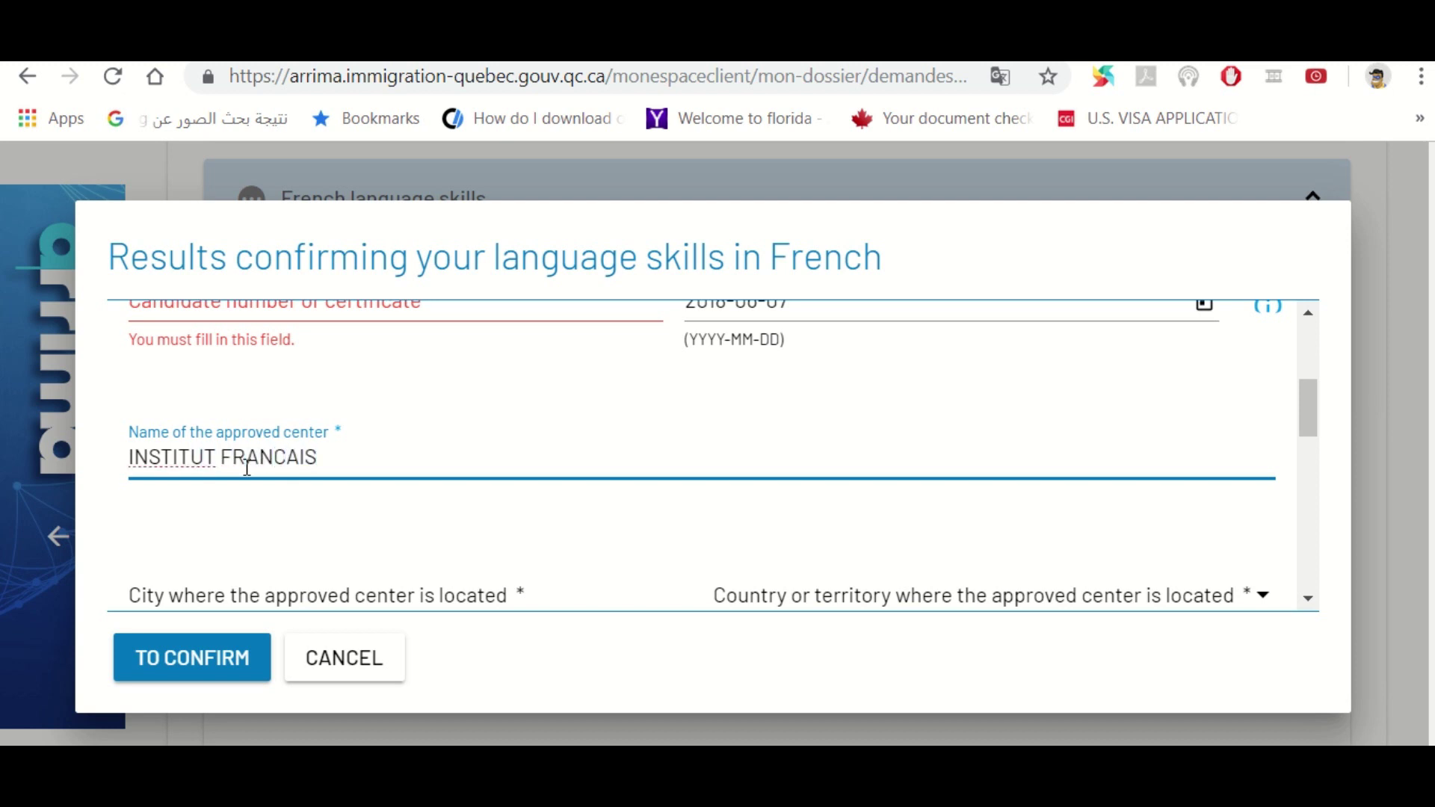
text( DU KOWEIT)
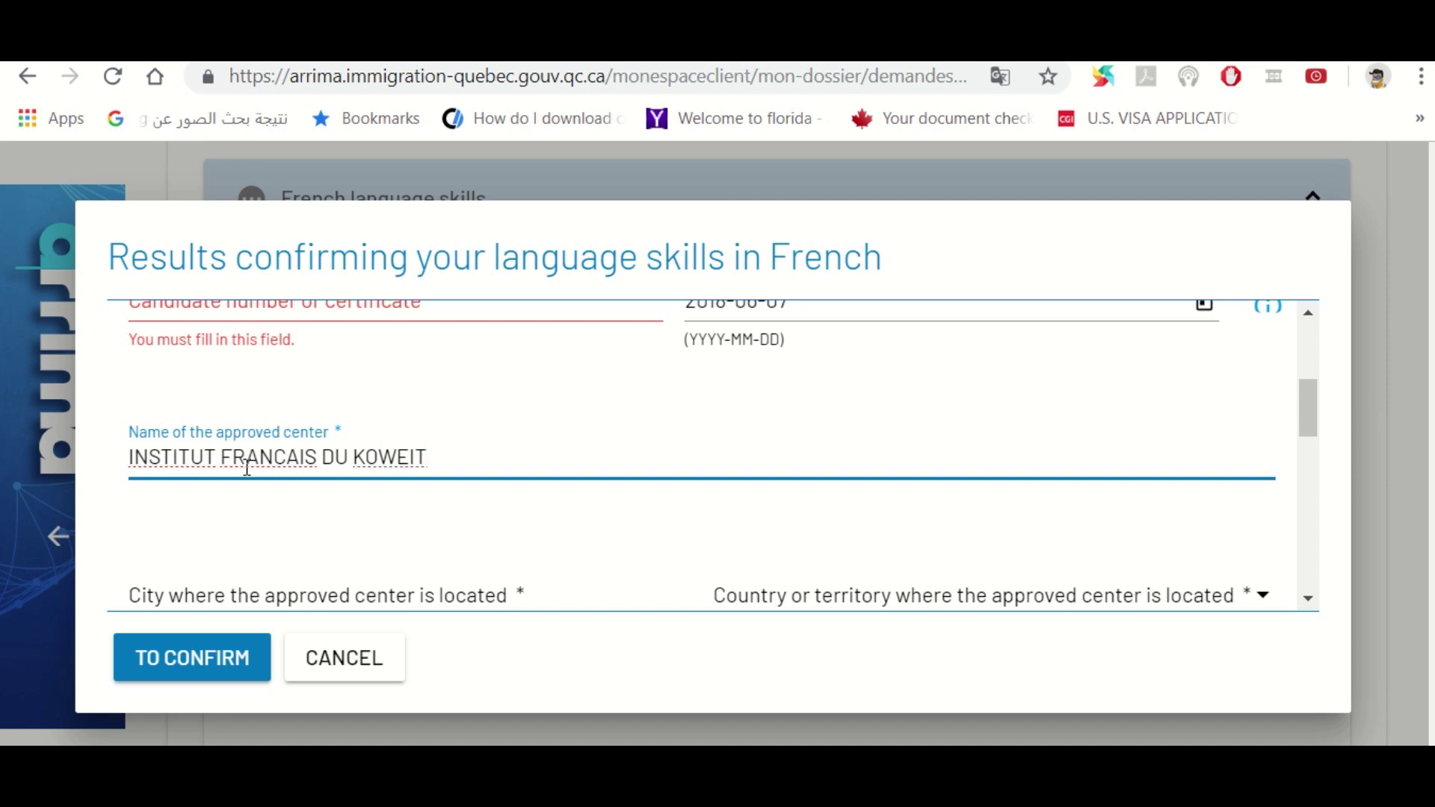
Set the centre's city to KOWEIT CITY and pick a K country (Kazakhstan)
key(Tab)
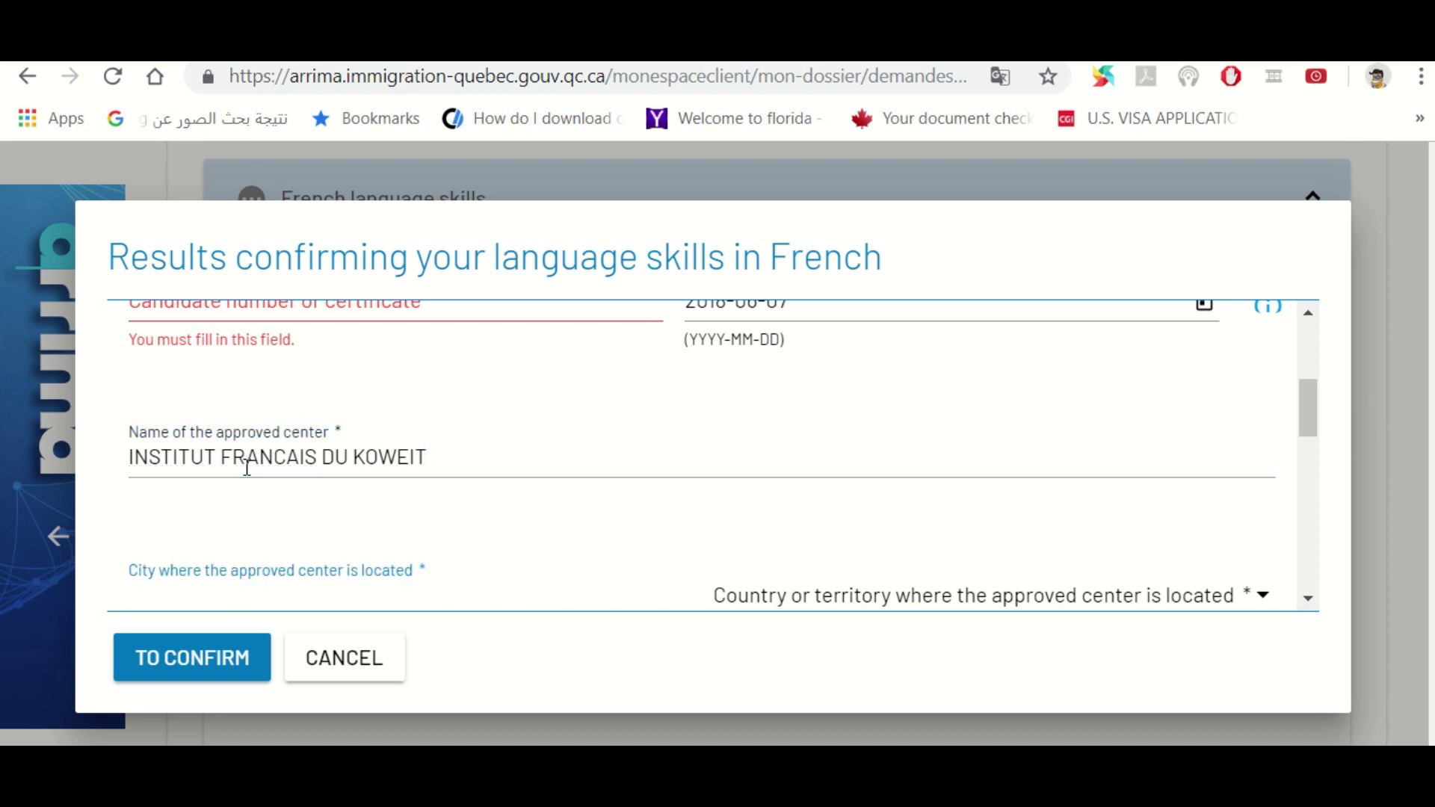
text(KOWEIT)
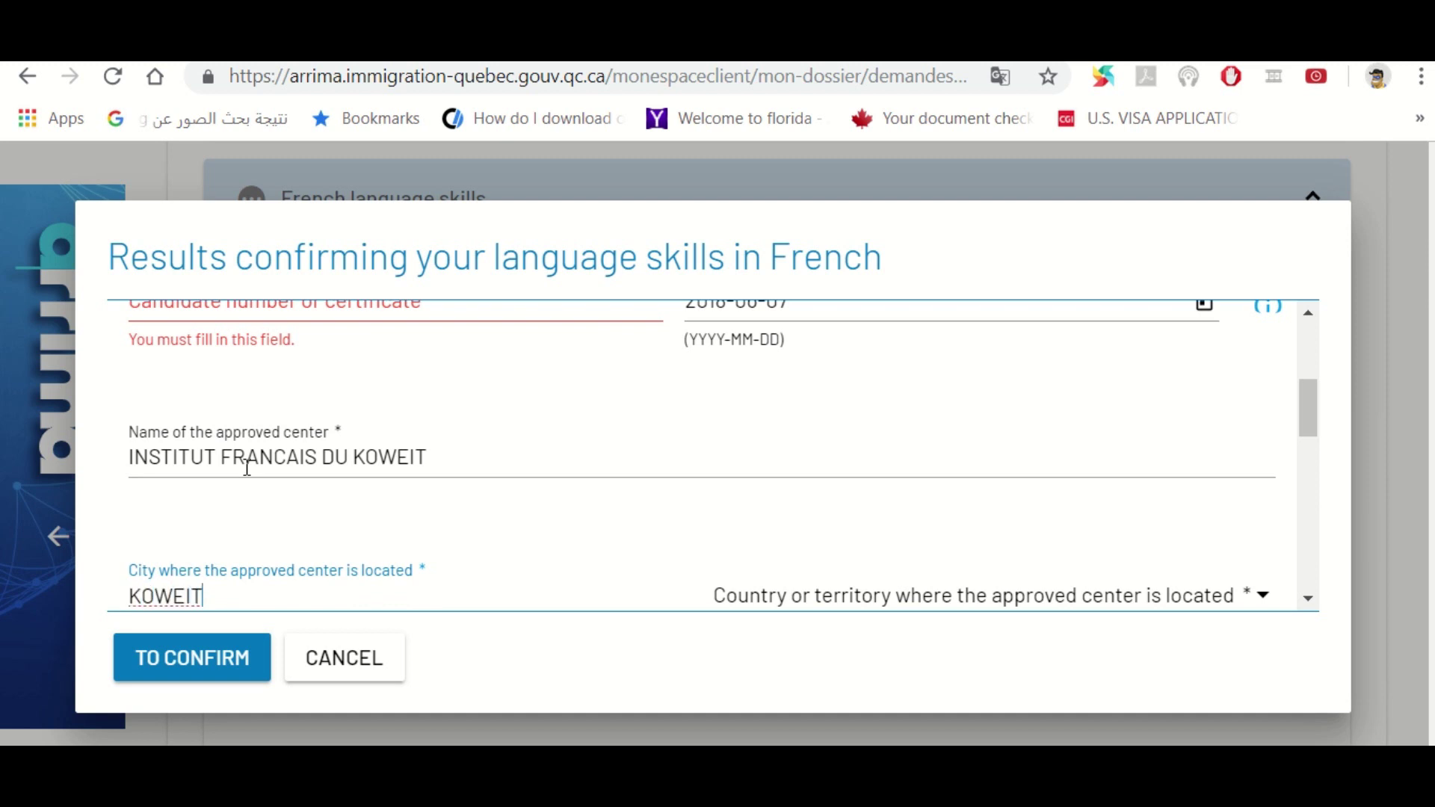
text( CITY)
key(Tab)
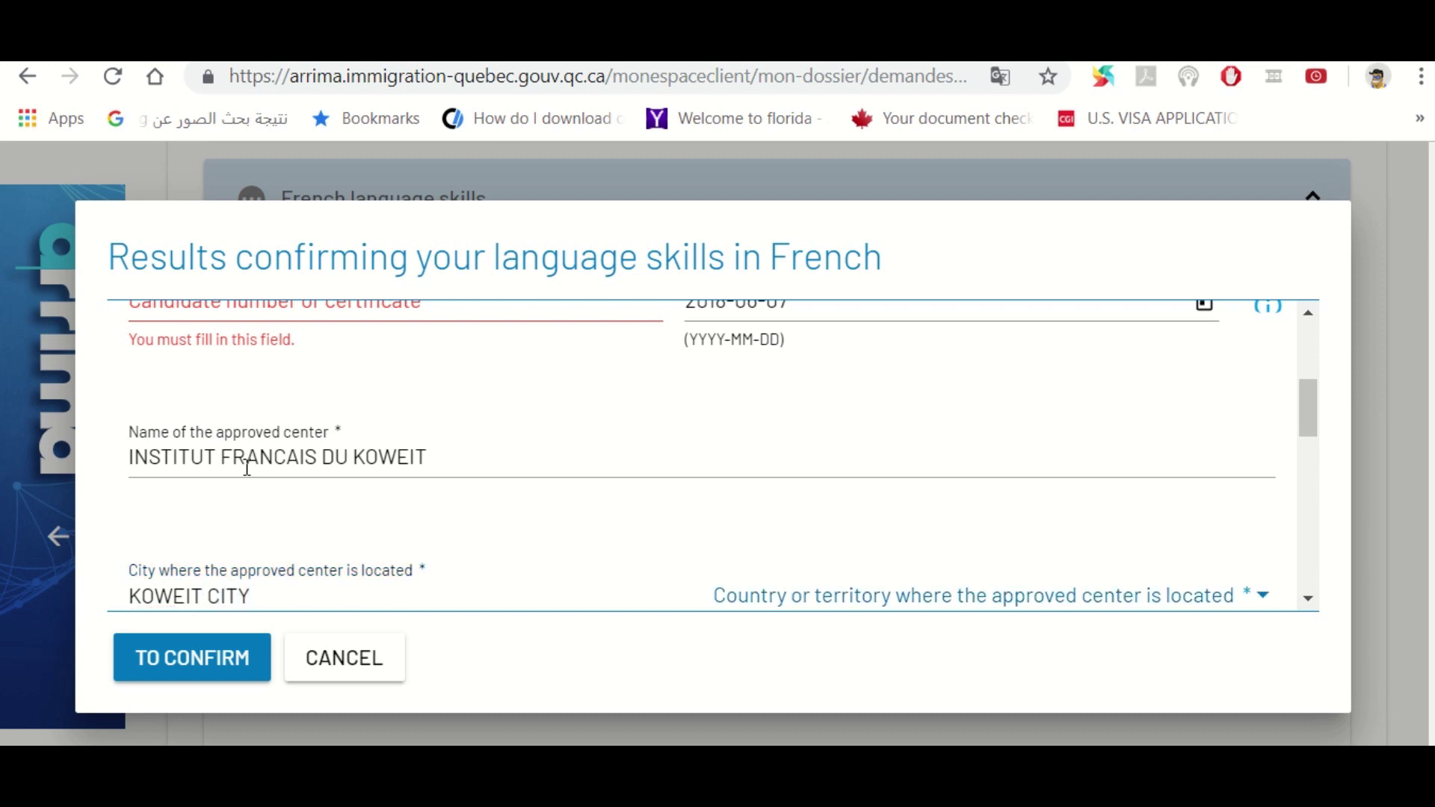
key(k)
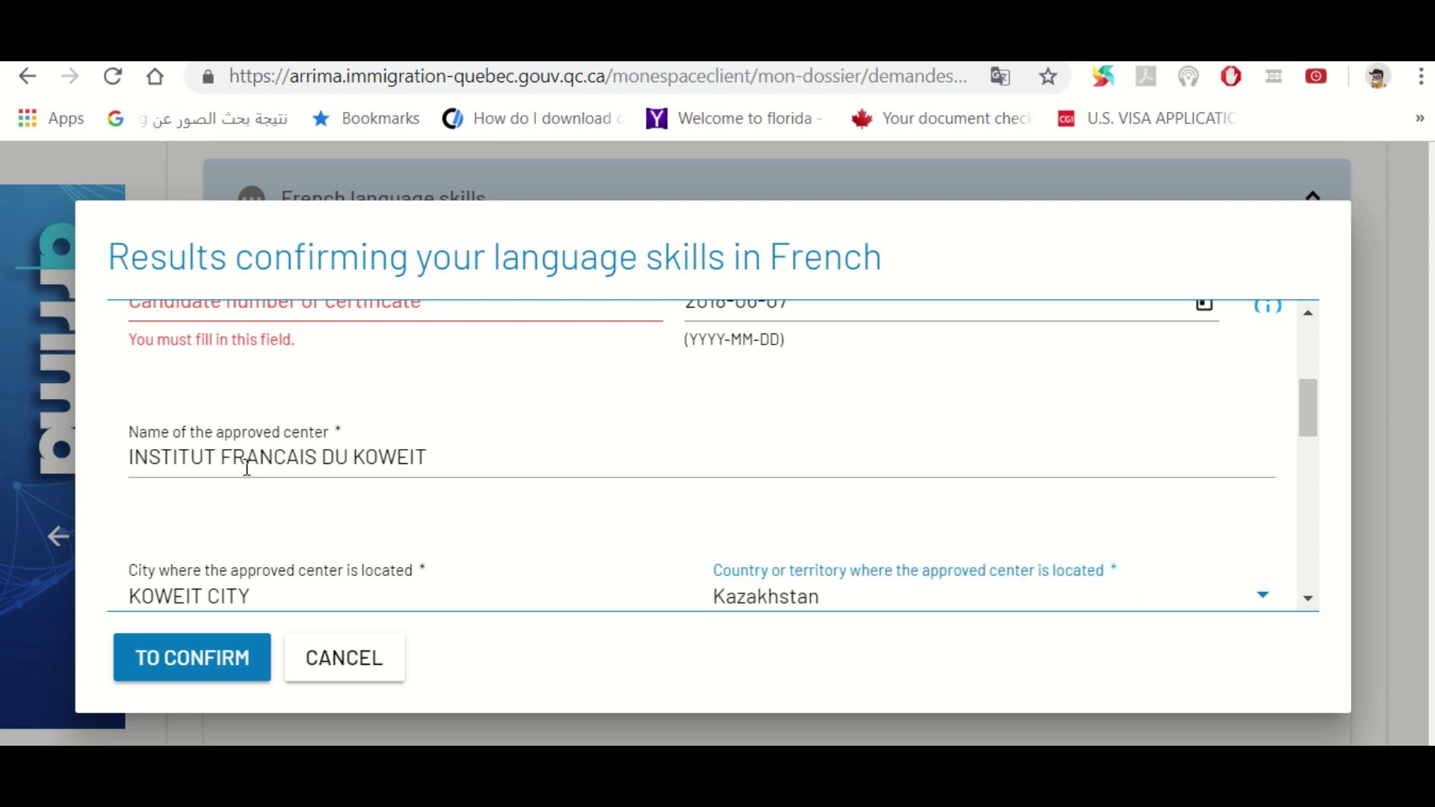
click(1260, 602)
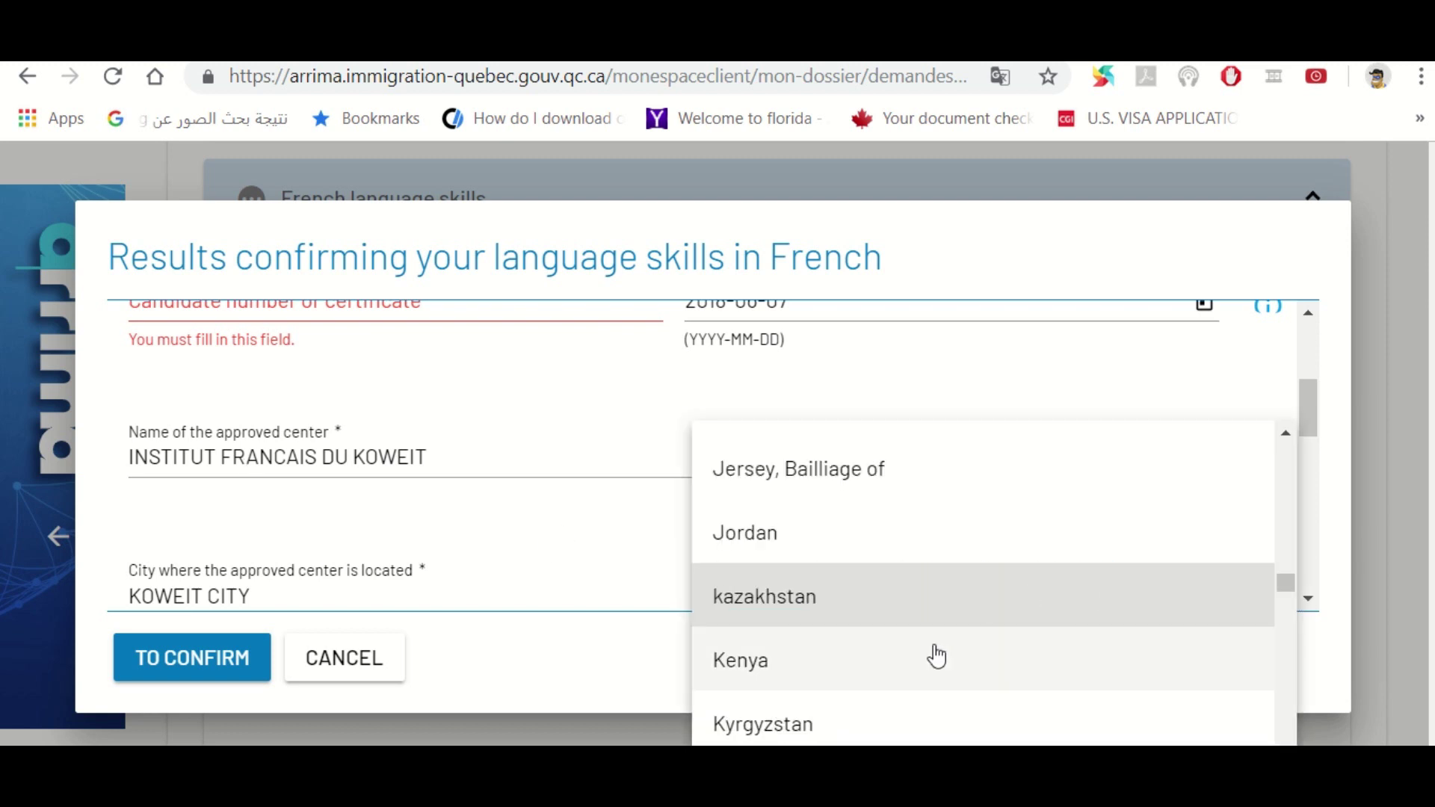
scroll(937, 656, down, 5)
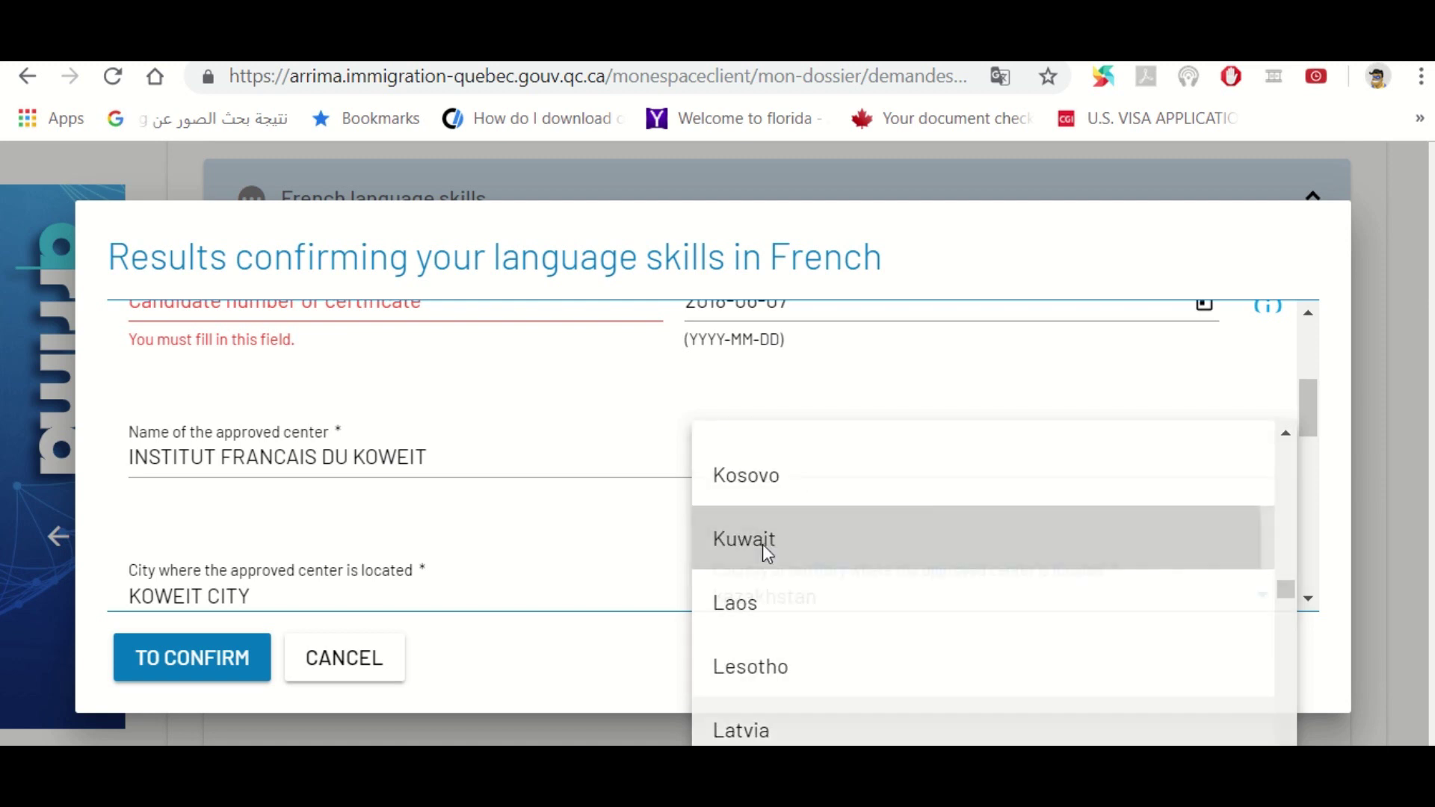
click(759, 549)
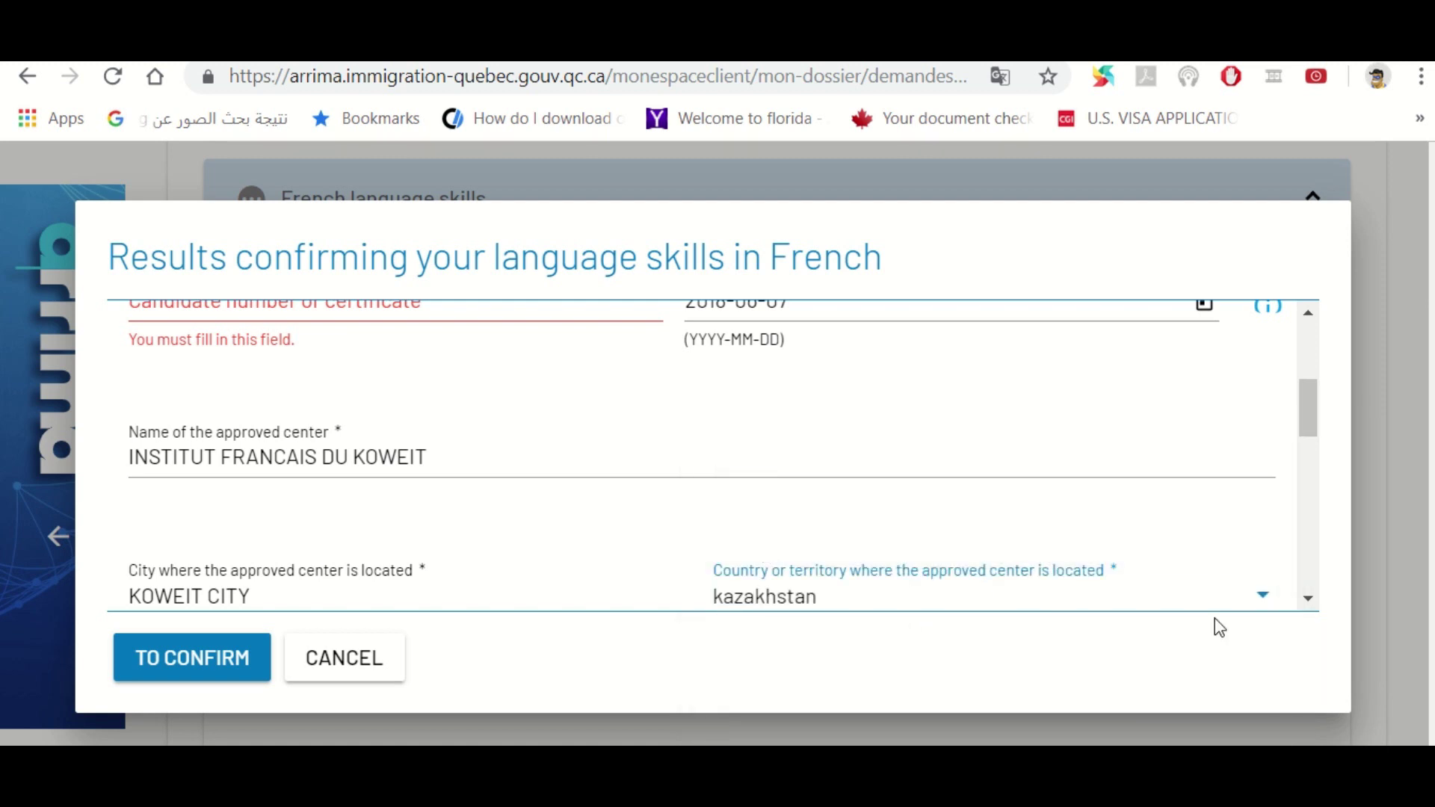
click(1265, 600)
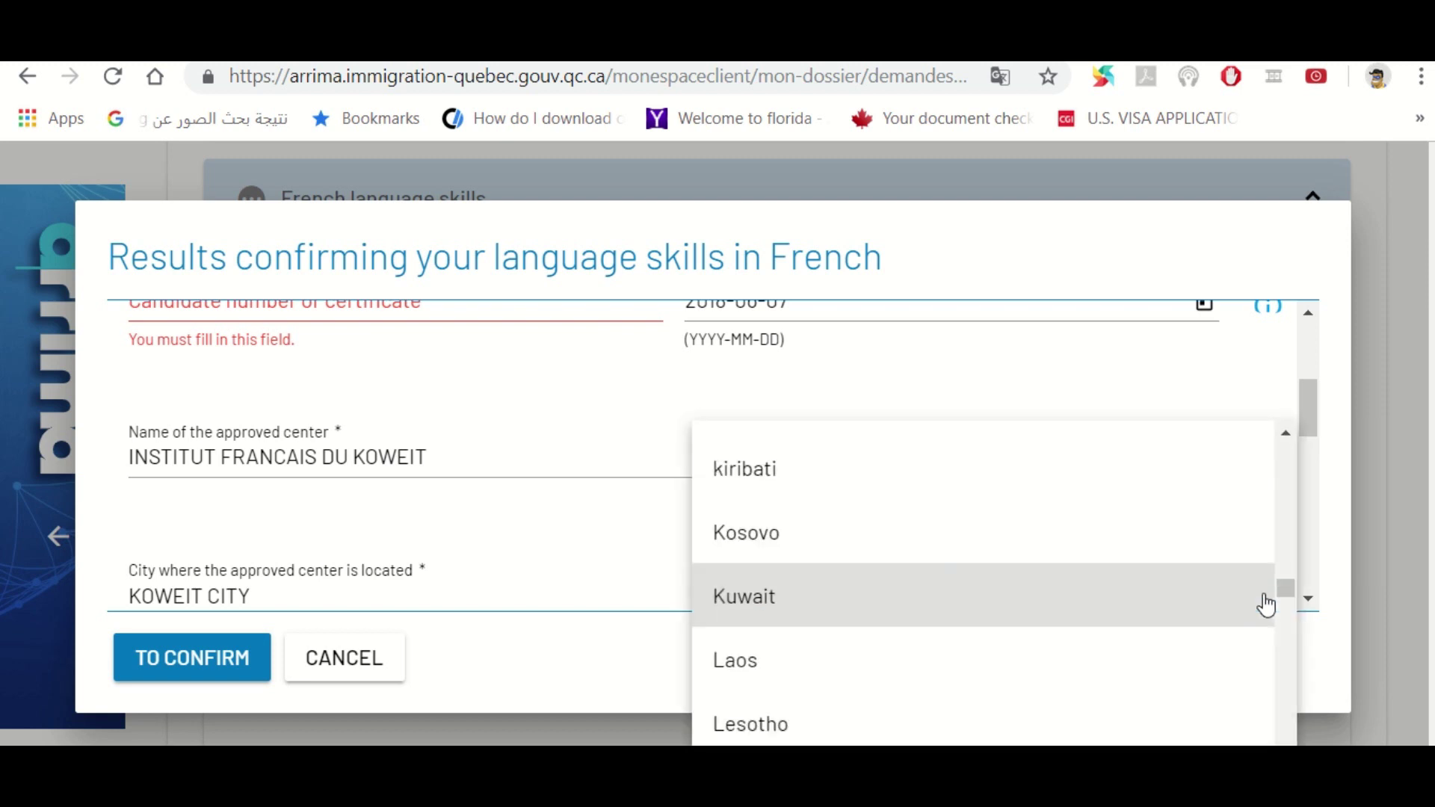
click(878, 619)
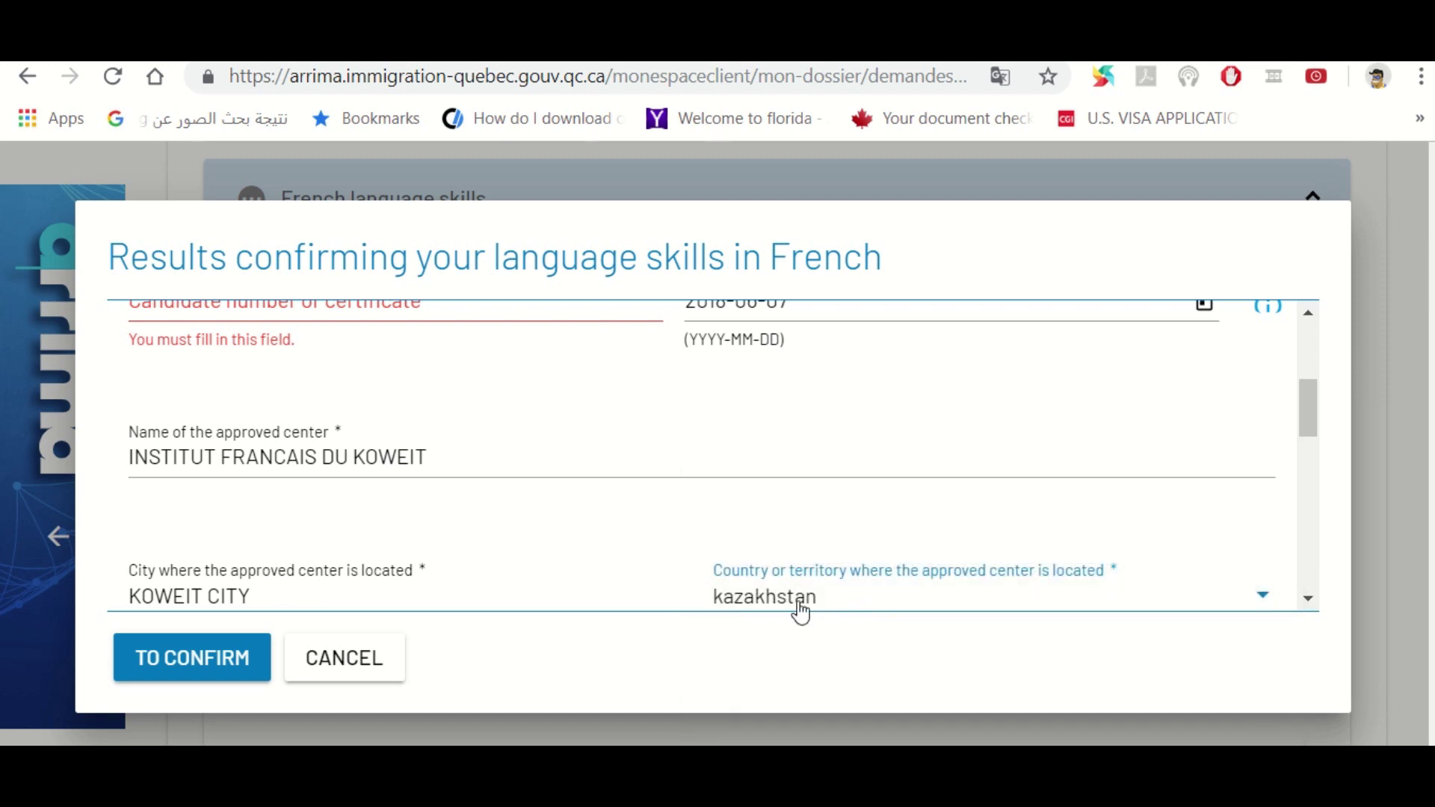
click(1308, 599)
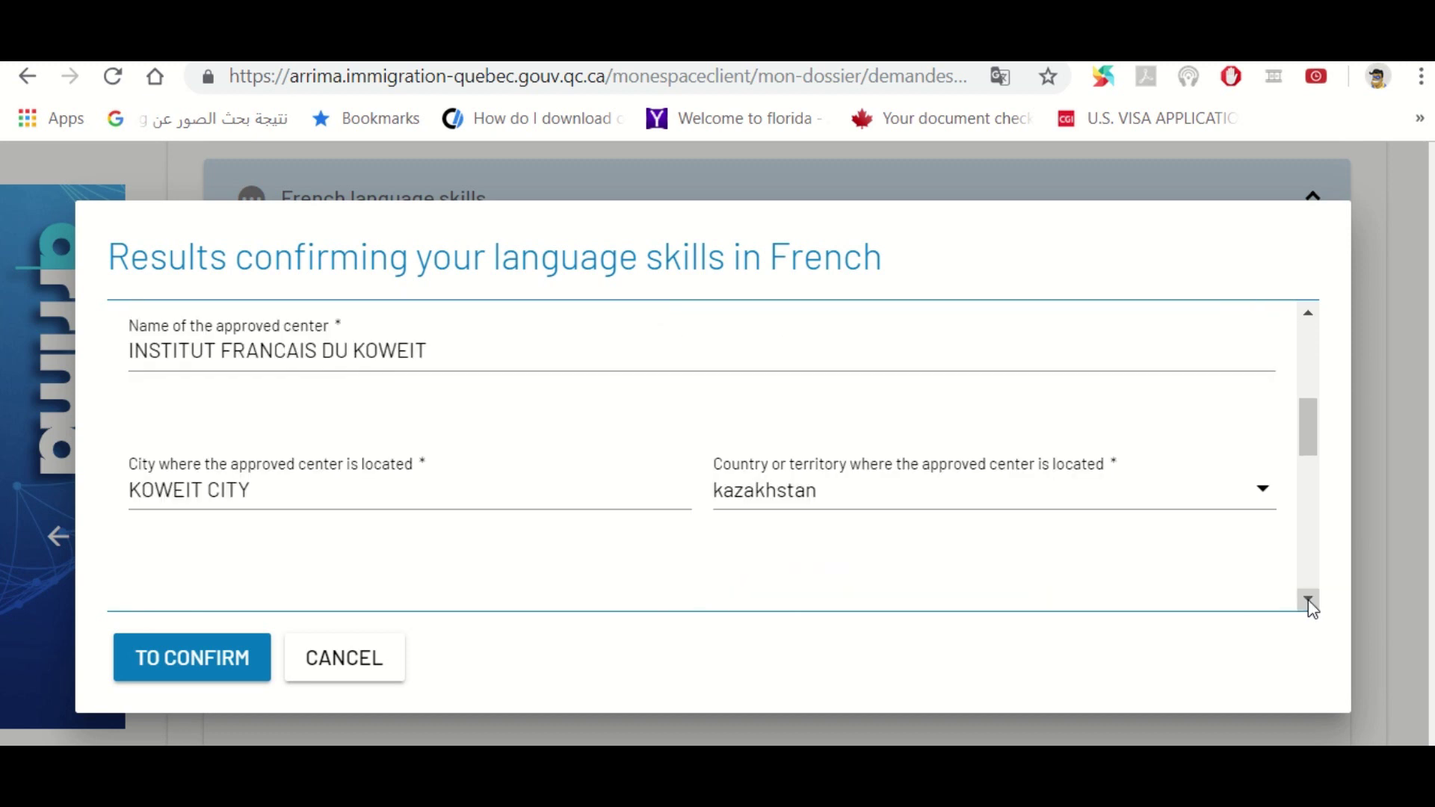
click(1308, 599)
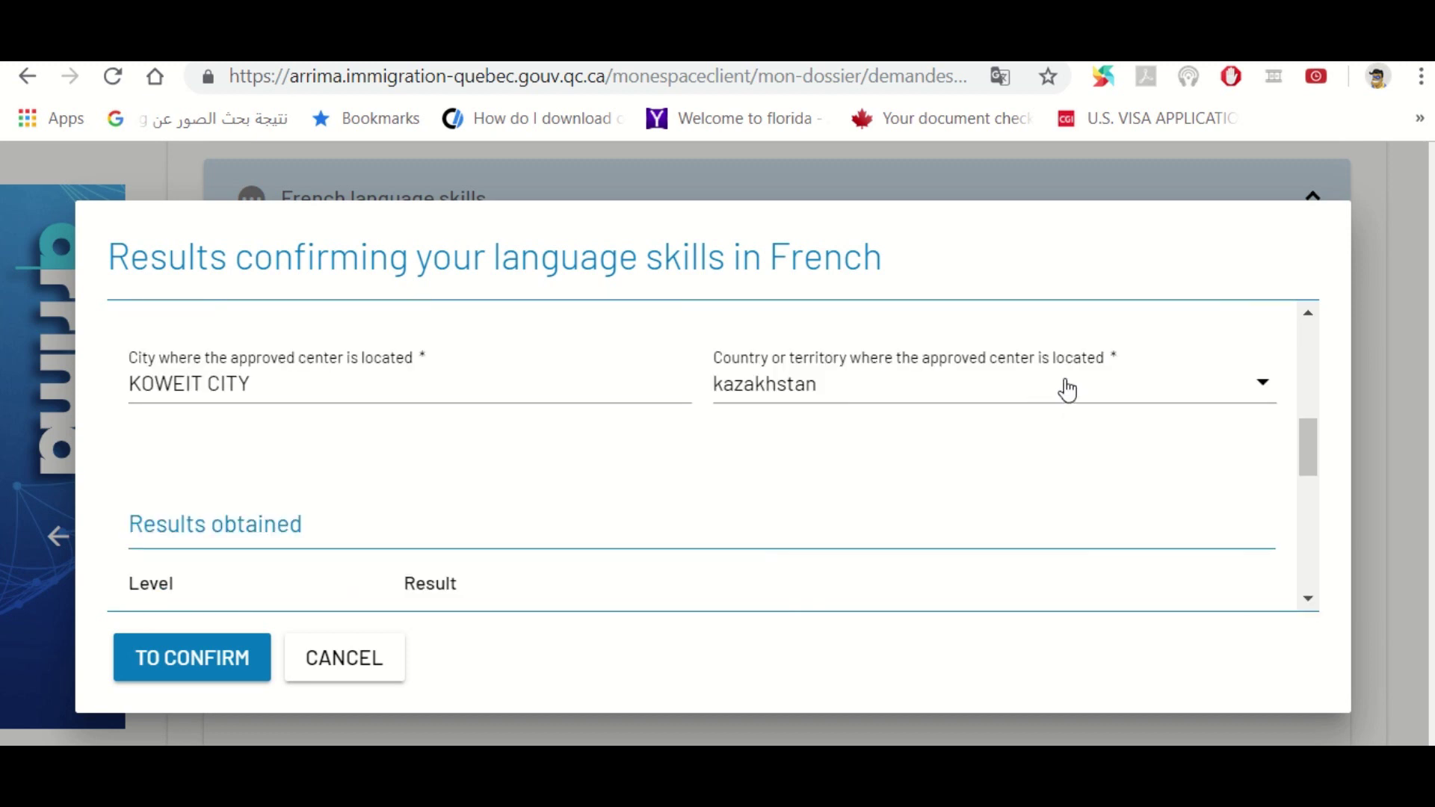
click(1100, 397)
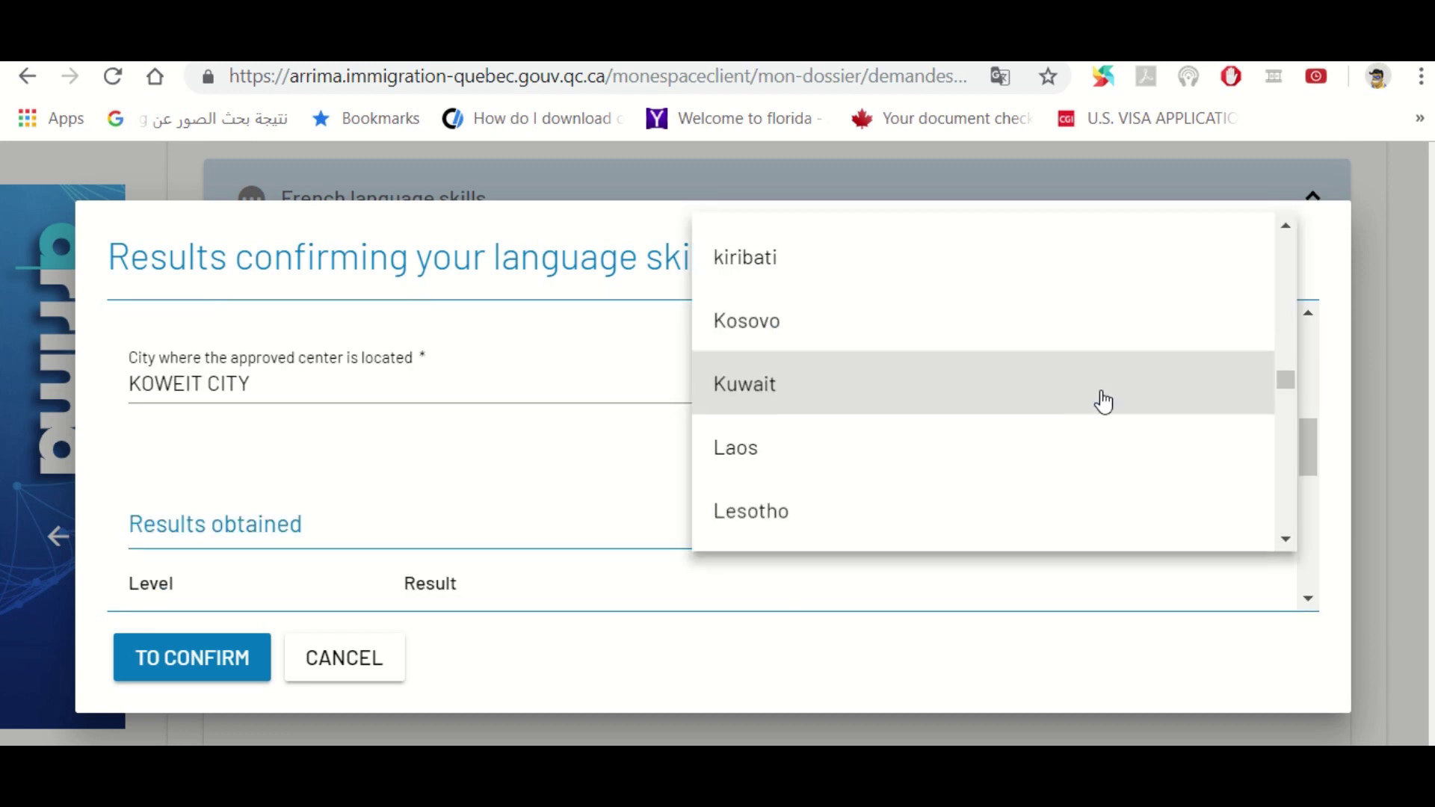
click(775, 403)
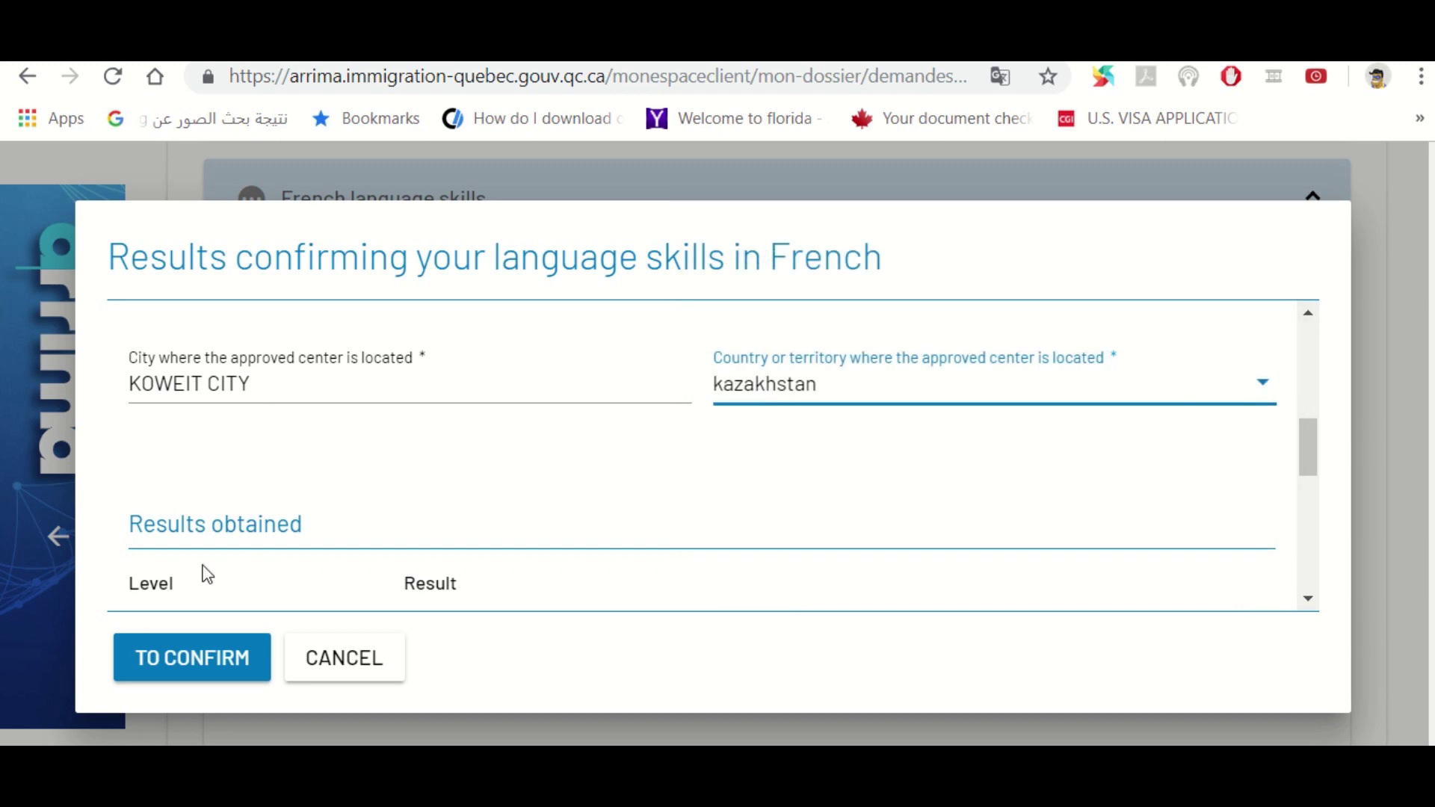
scroll(1316, 449, down, 1)
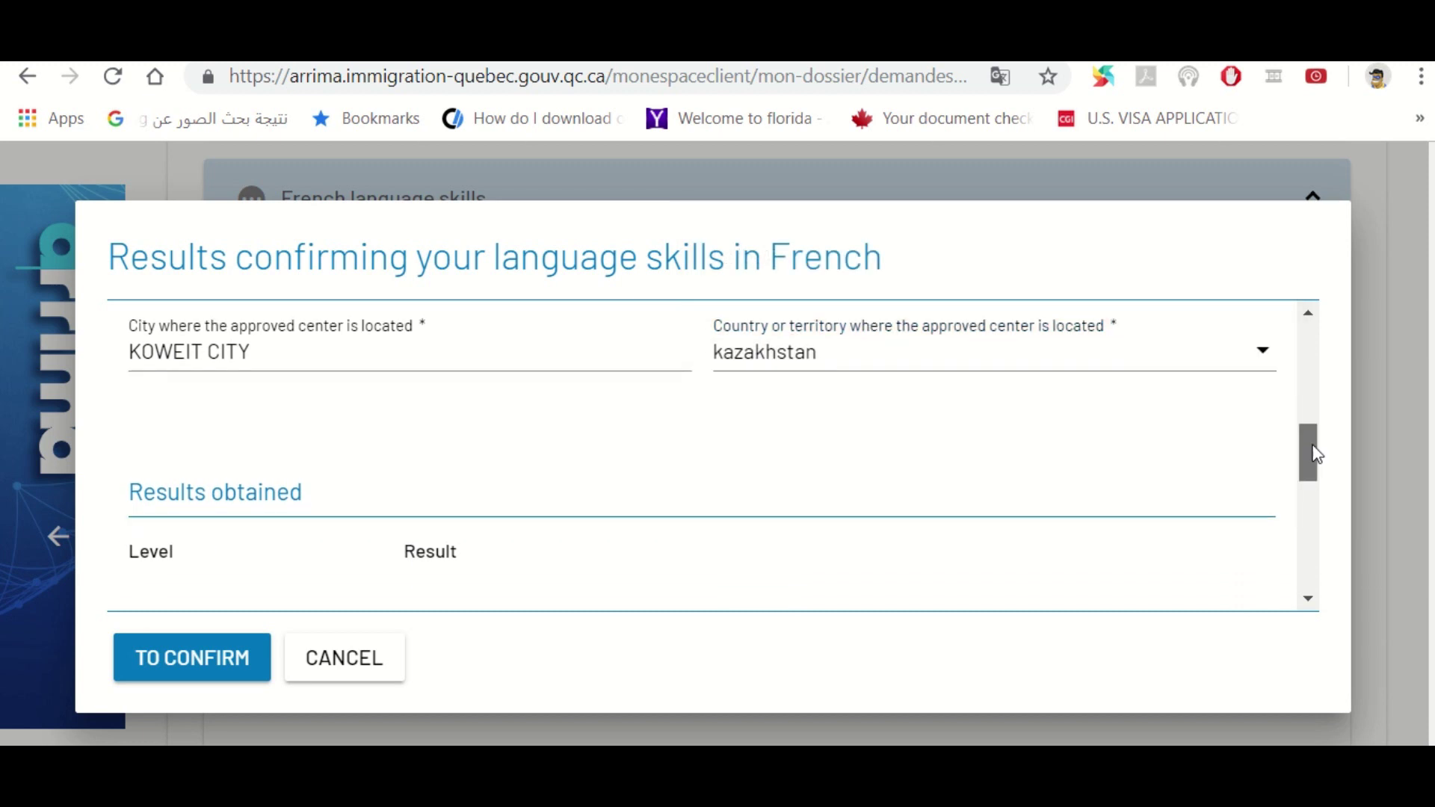
Scroll down the French test results form and pick a result level for the first skill
drag(1316, 462, 1316, 489)
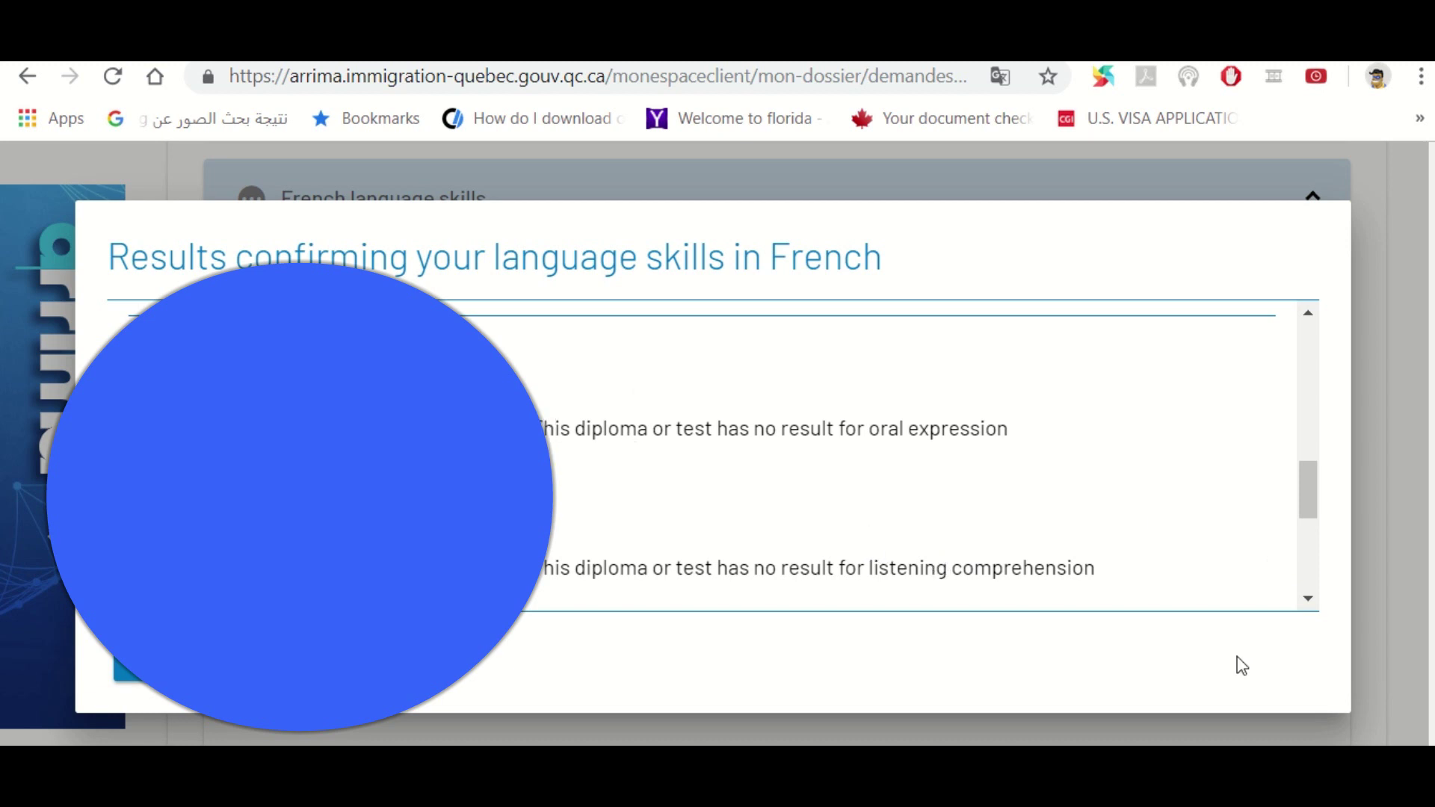
click(1307, 598)
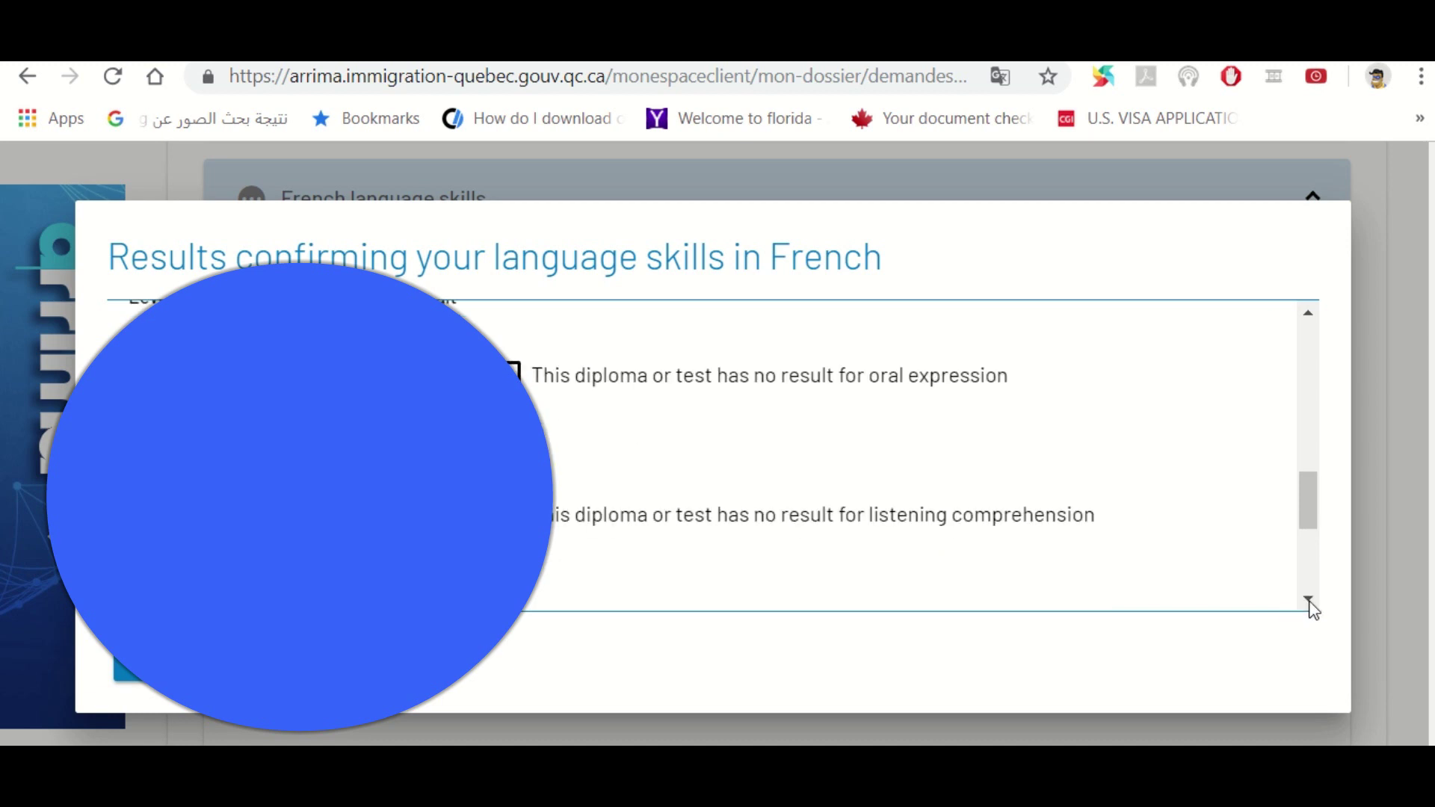
click(1308, 598)
scroll(540, 413, down, 2)
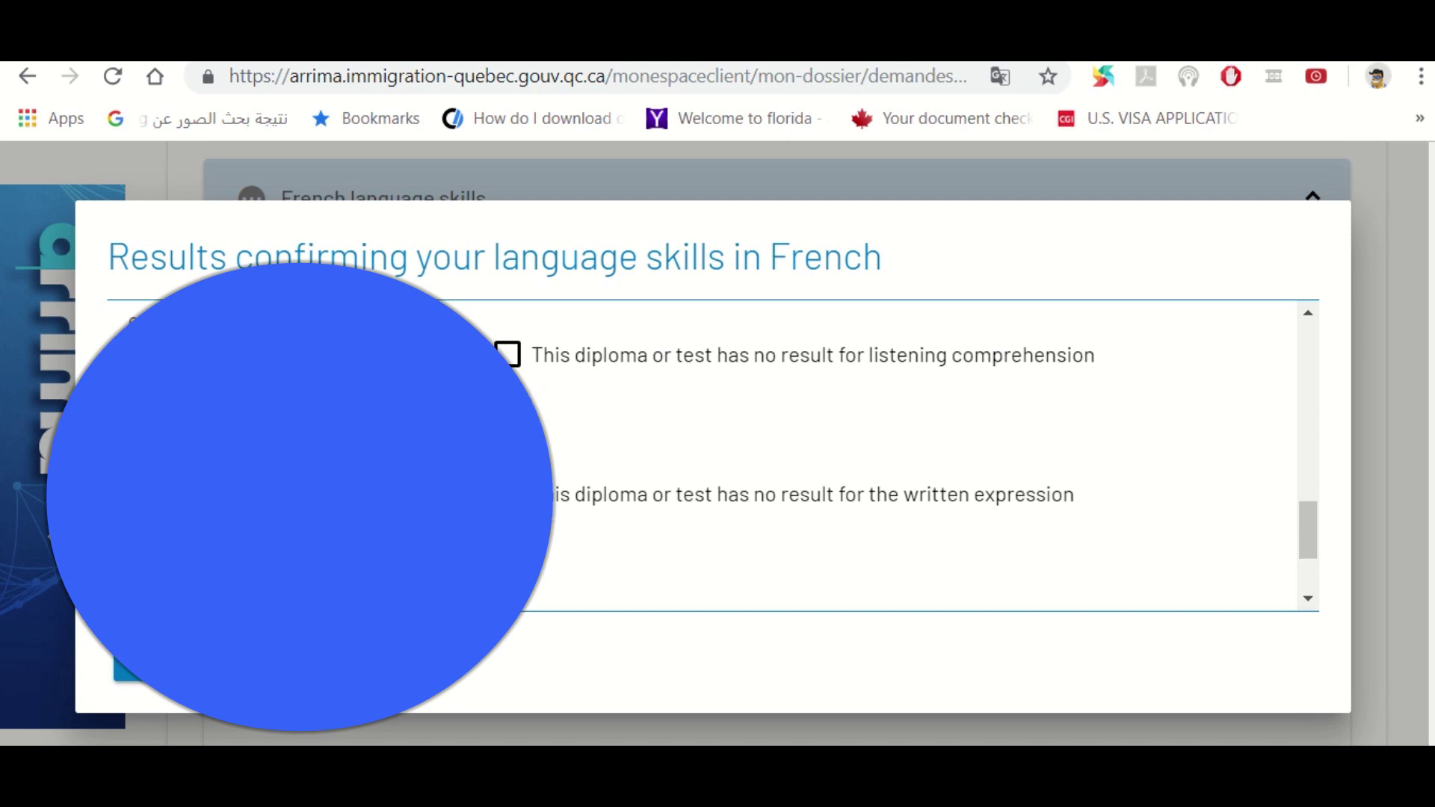
click(129, 320)
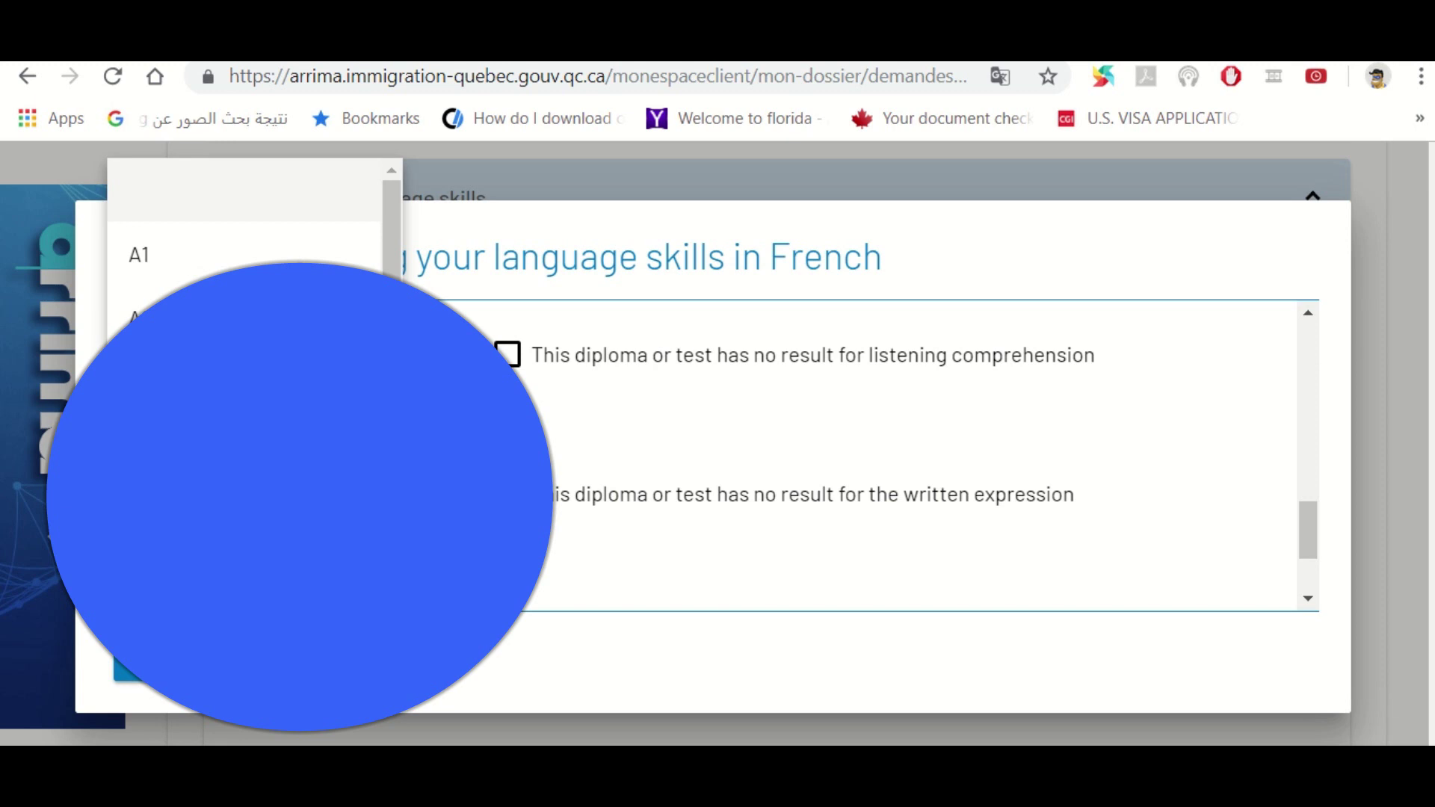
key(Escape)
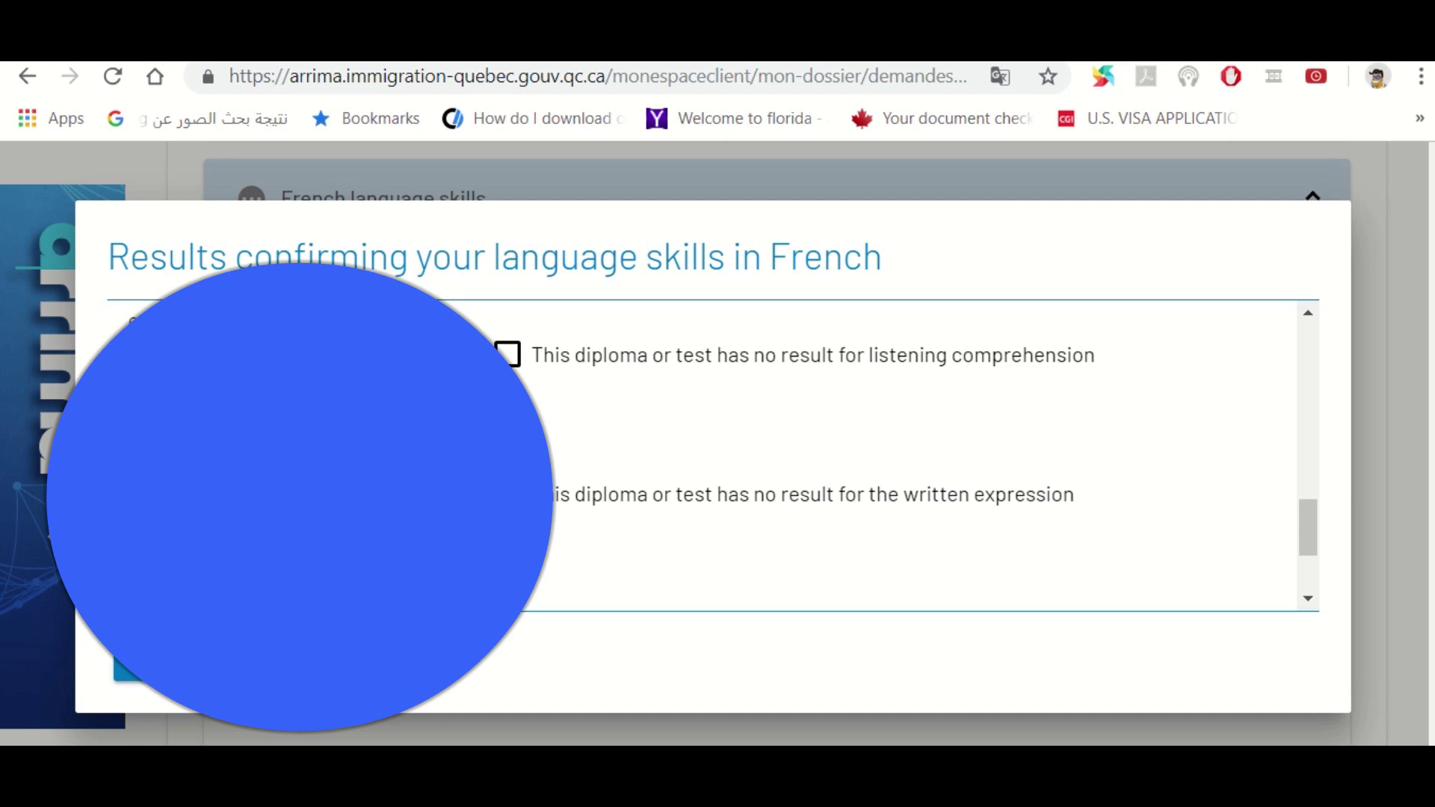
key(space)
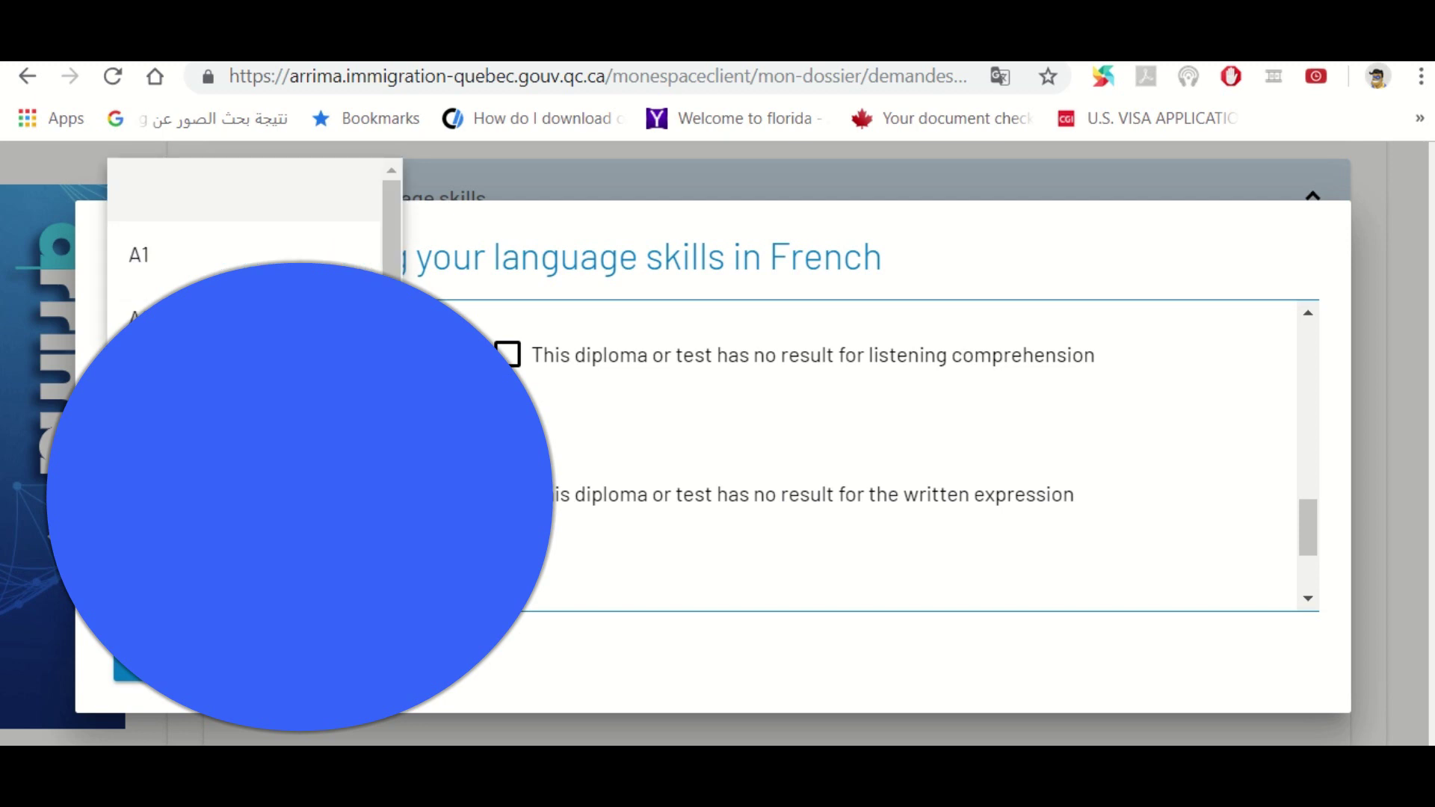
key(Return)
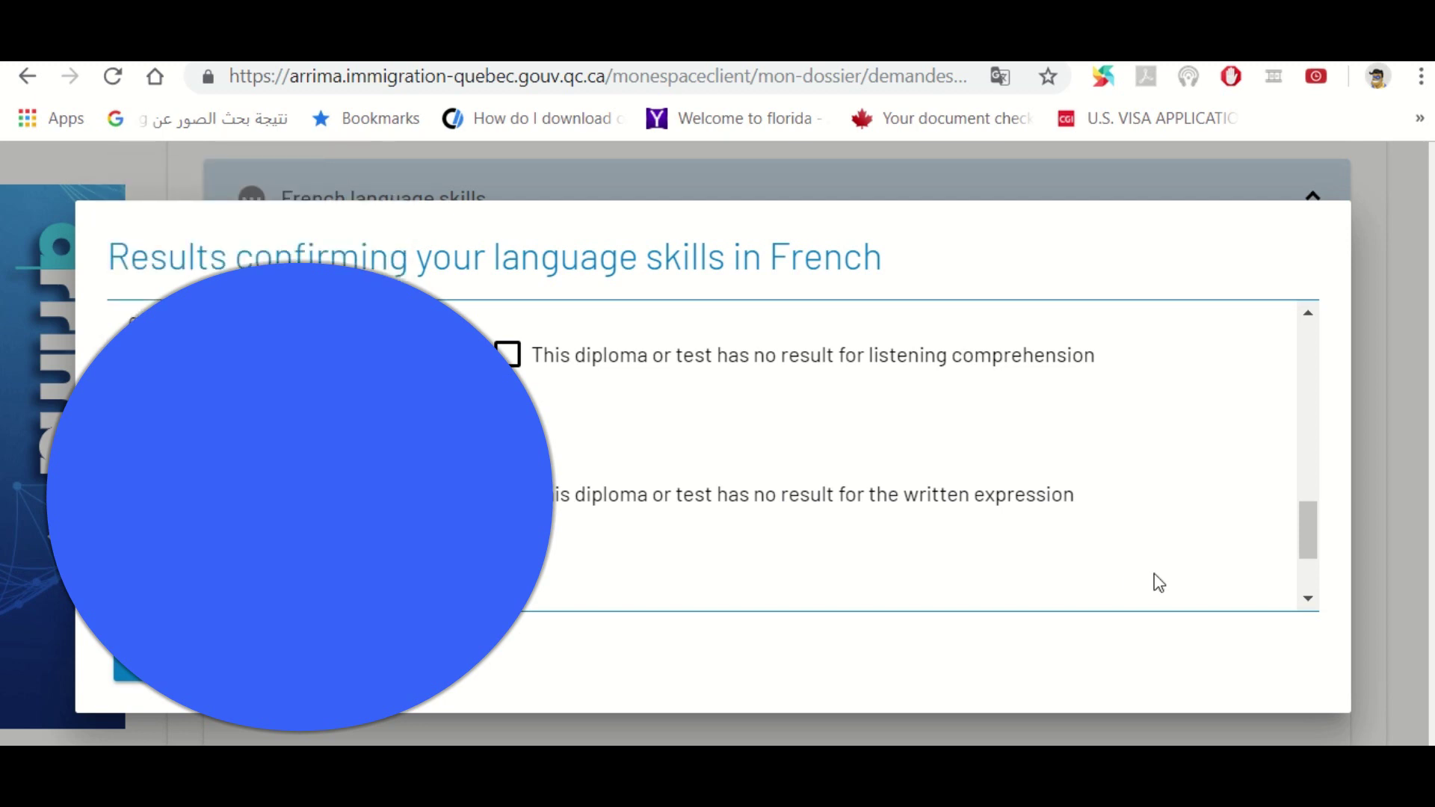
Set result levels for two more French skills, then scroll back up the form
drag(1307, 523, 1314, 564)
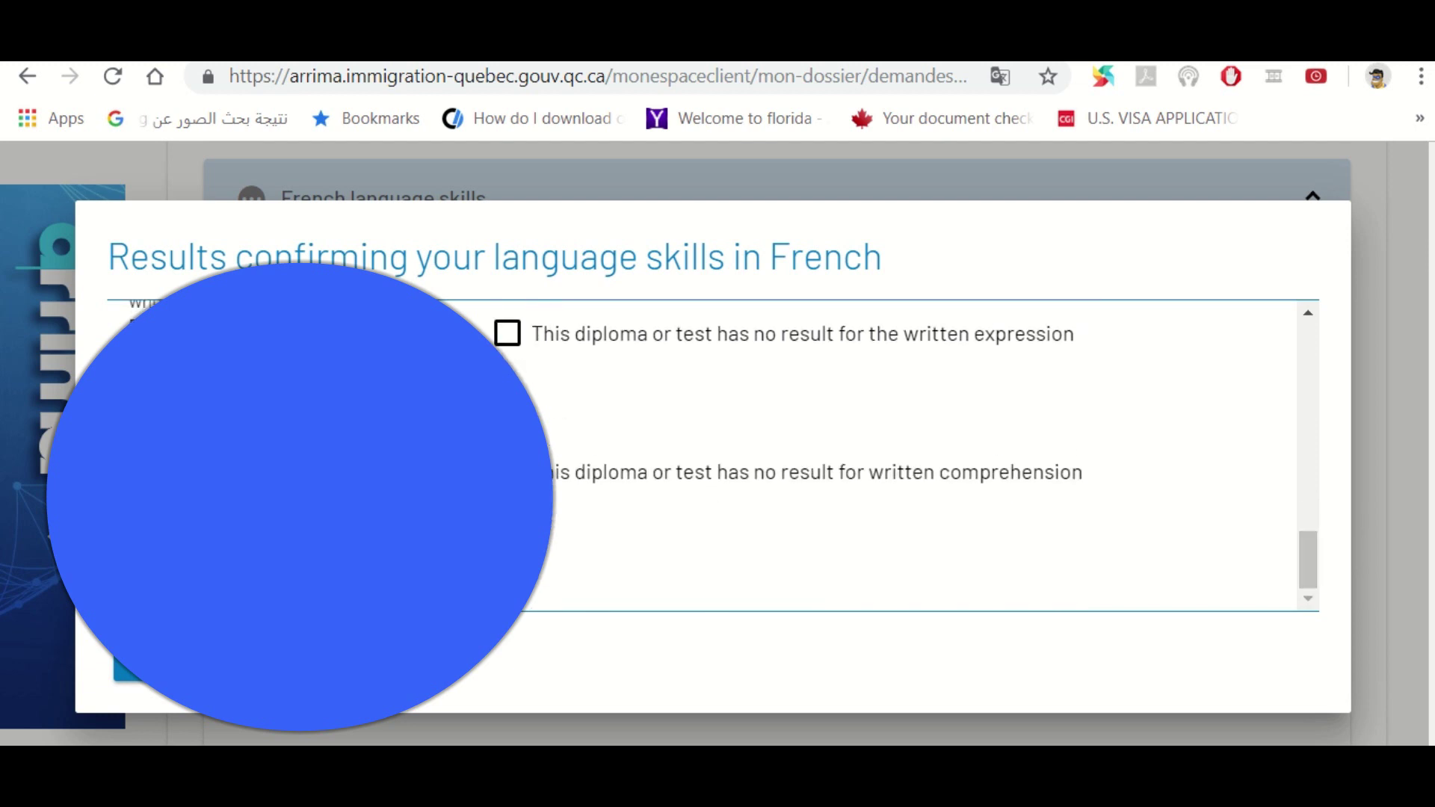
key(space)
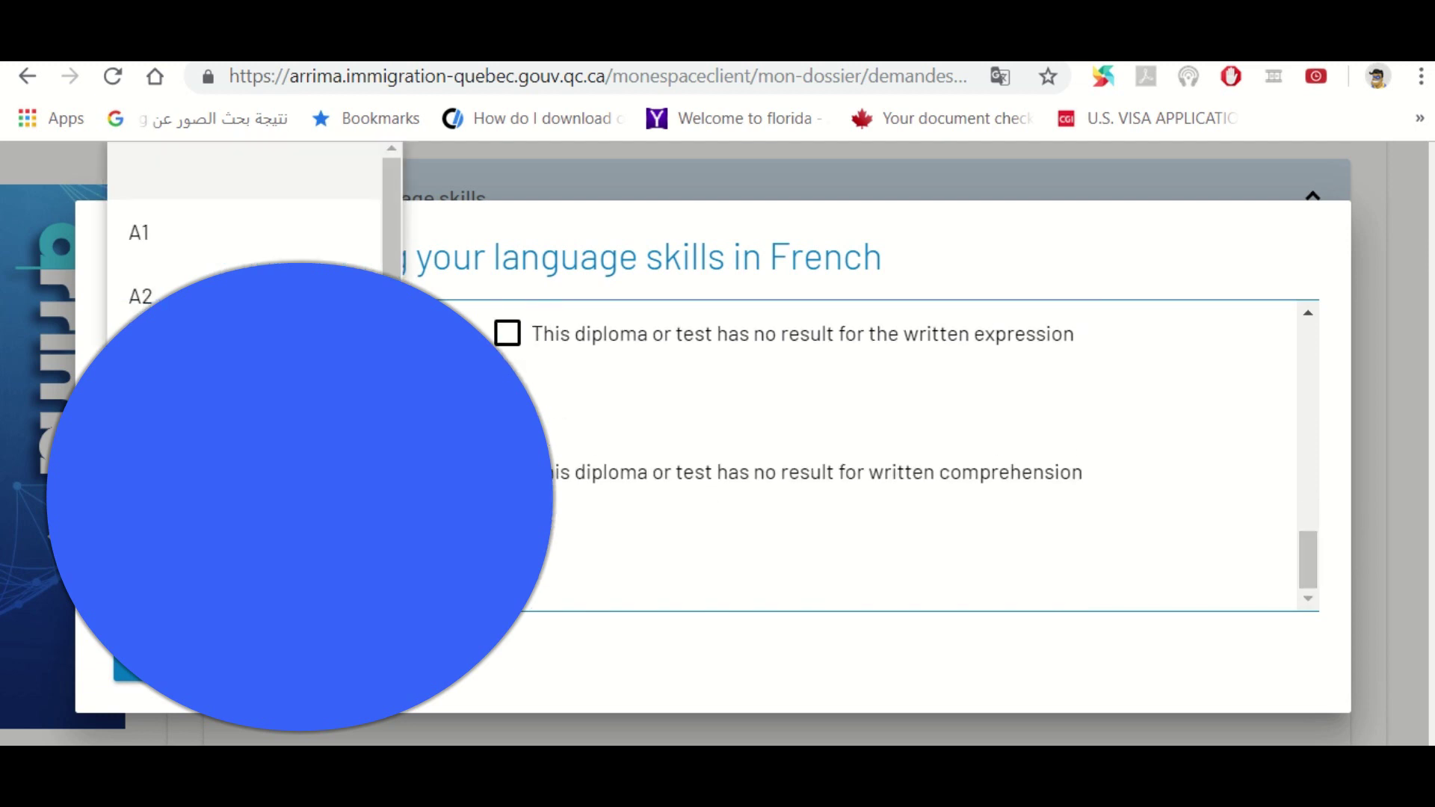
key(Return)
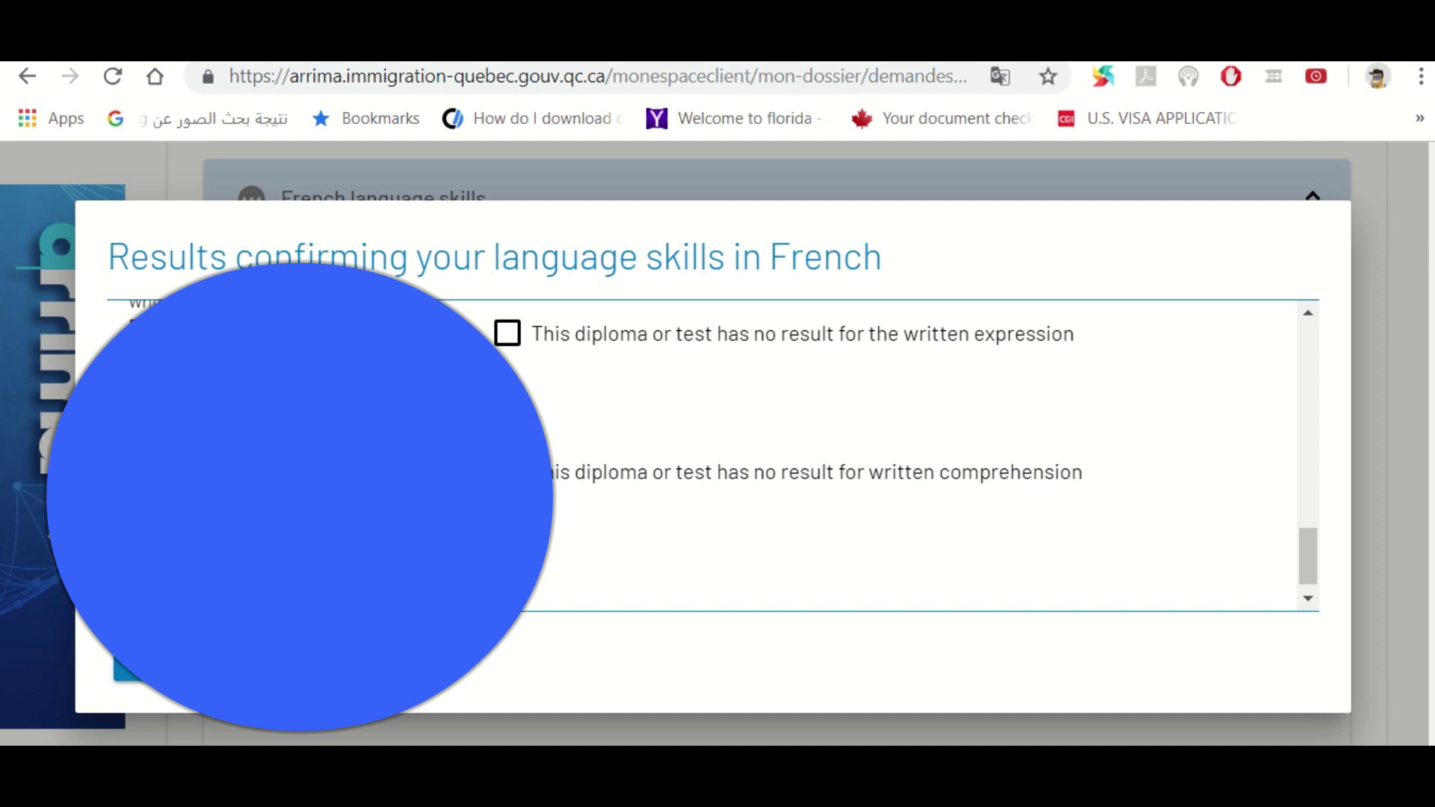
key(alt+Down)
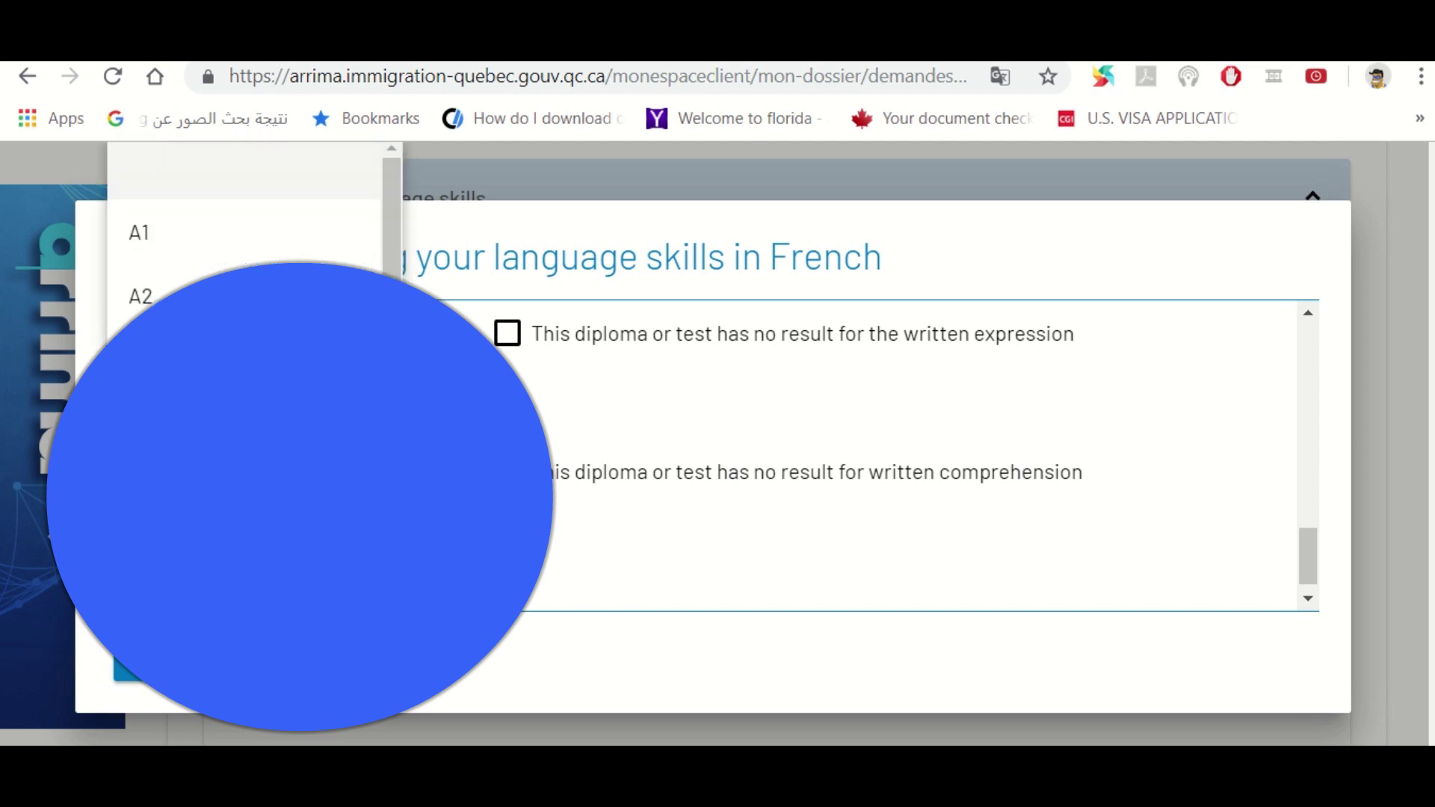
key(Return)
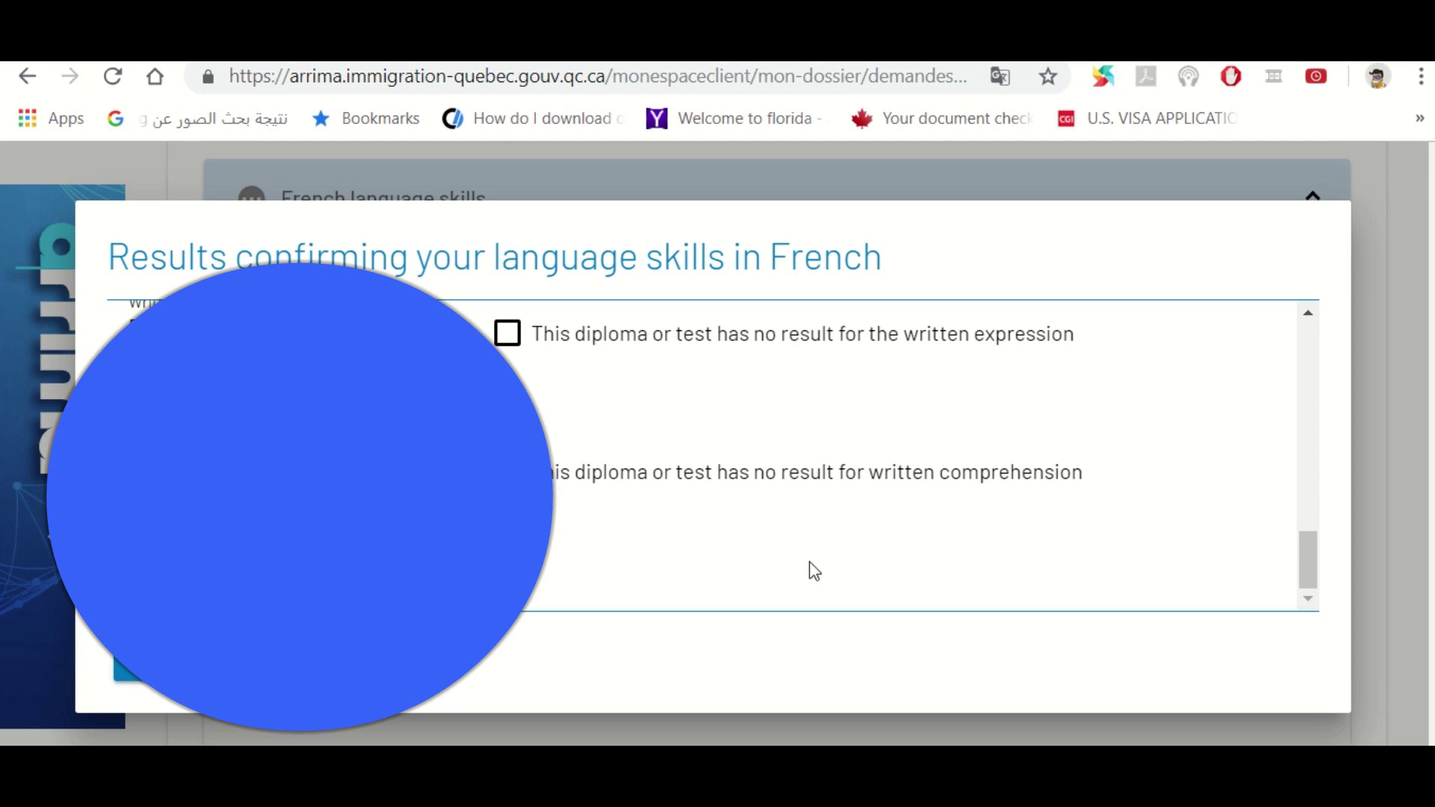
drag(1308, 549, 1310, 540)
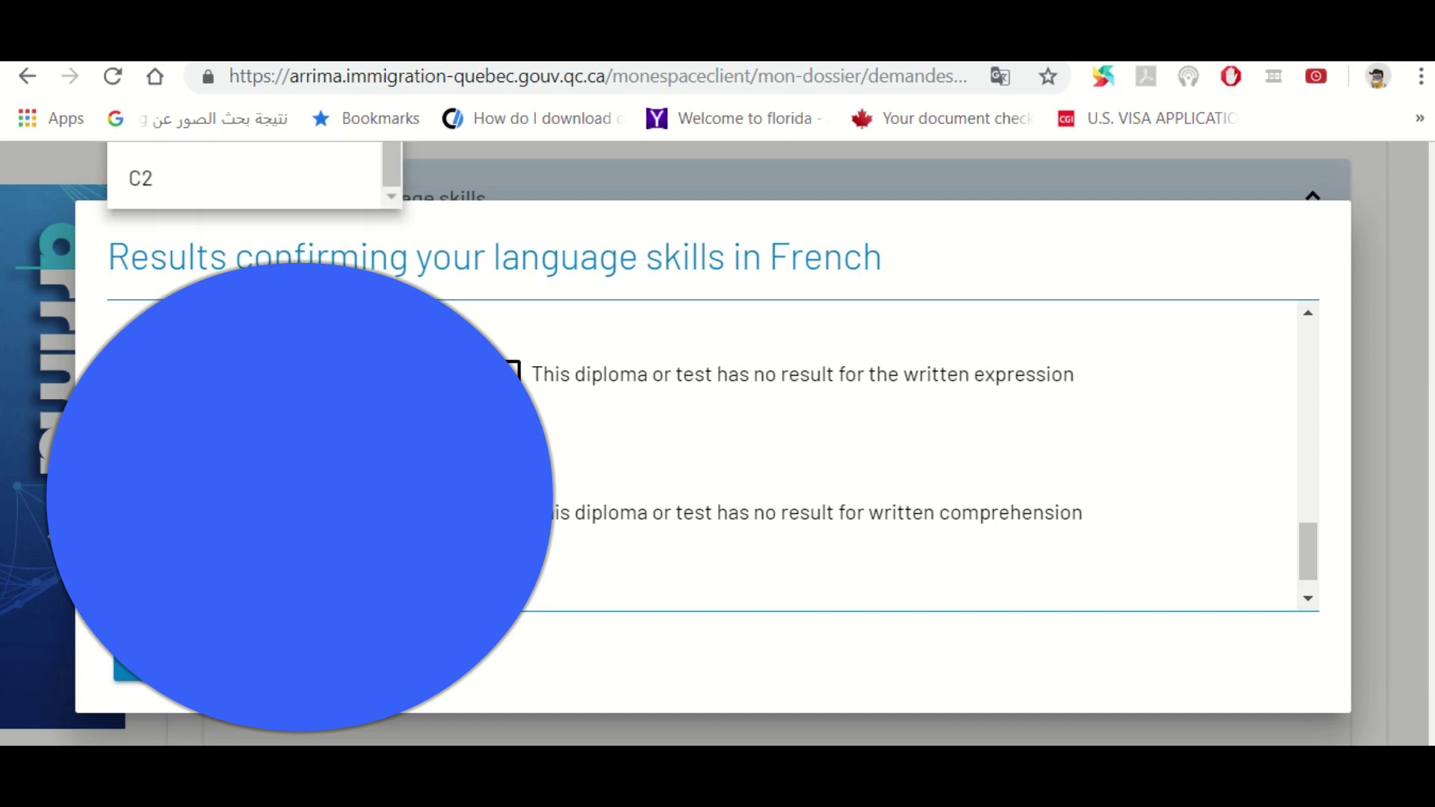
drag(1305, 528, 1294, 391)
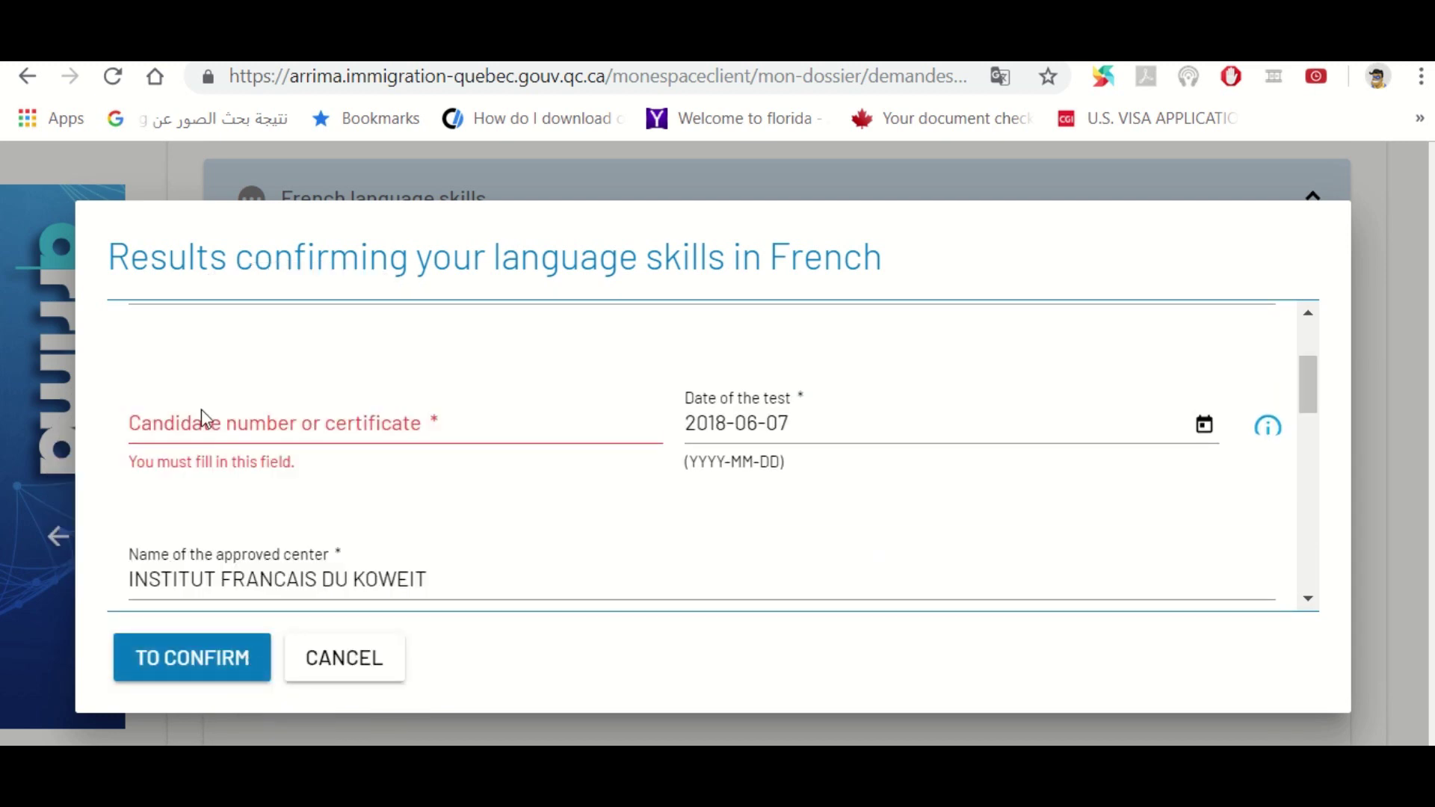
Enter the TEF candidate number and confirm the 2018-06-07 TEF Canada result
click(205, 432)
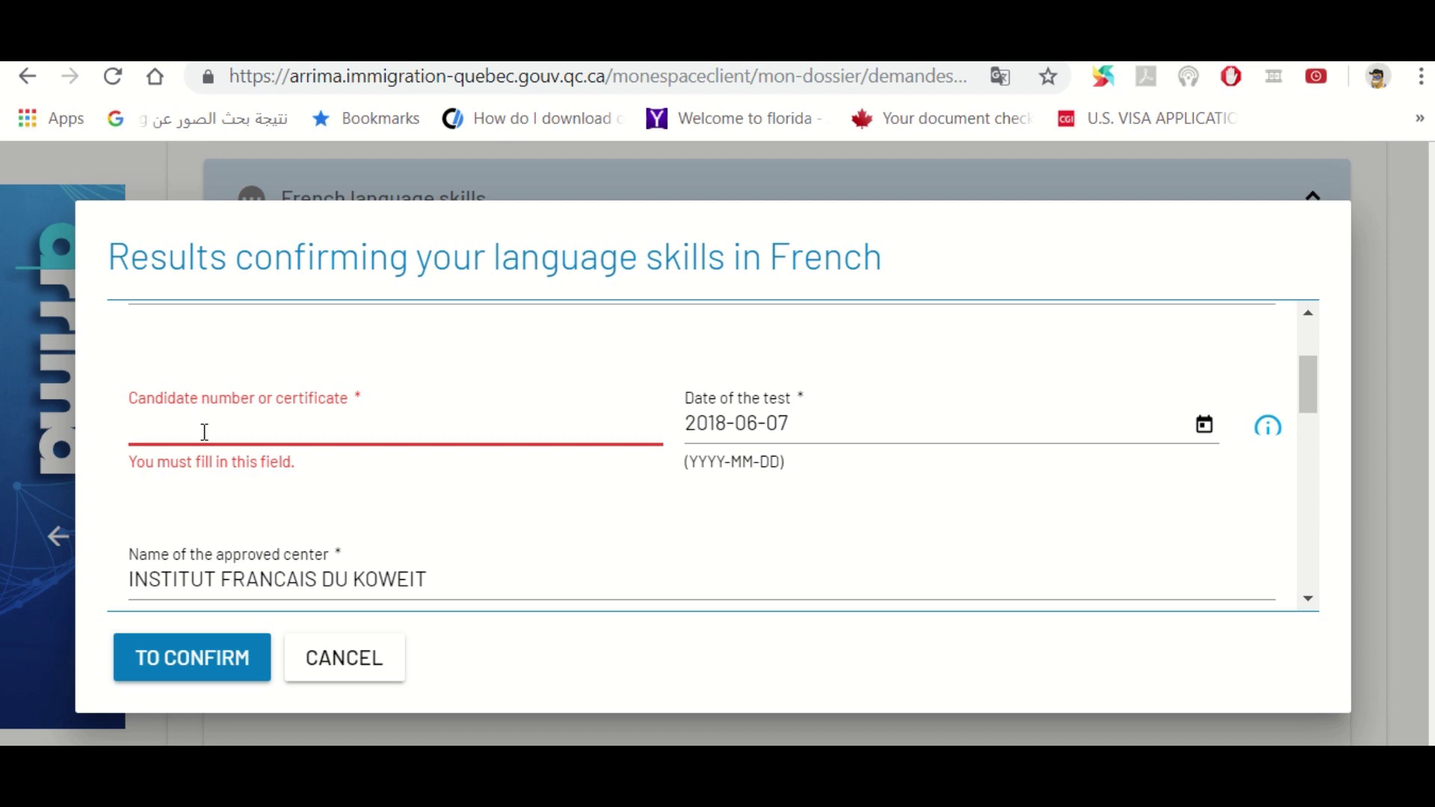
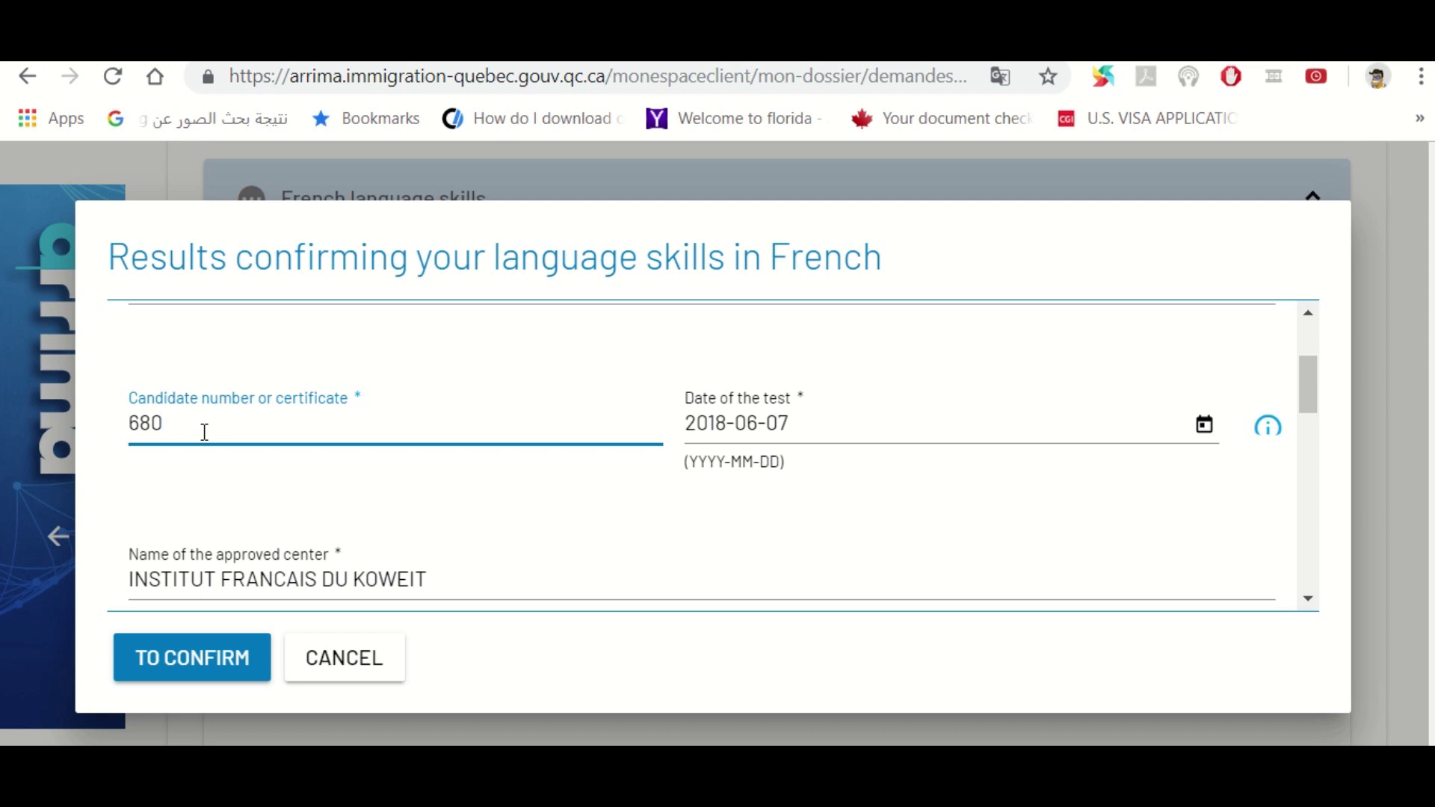
click(247, 659)
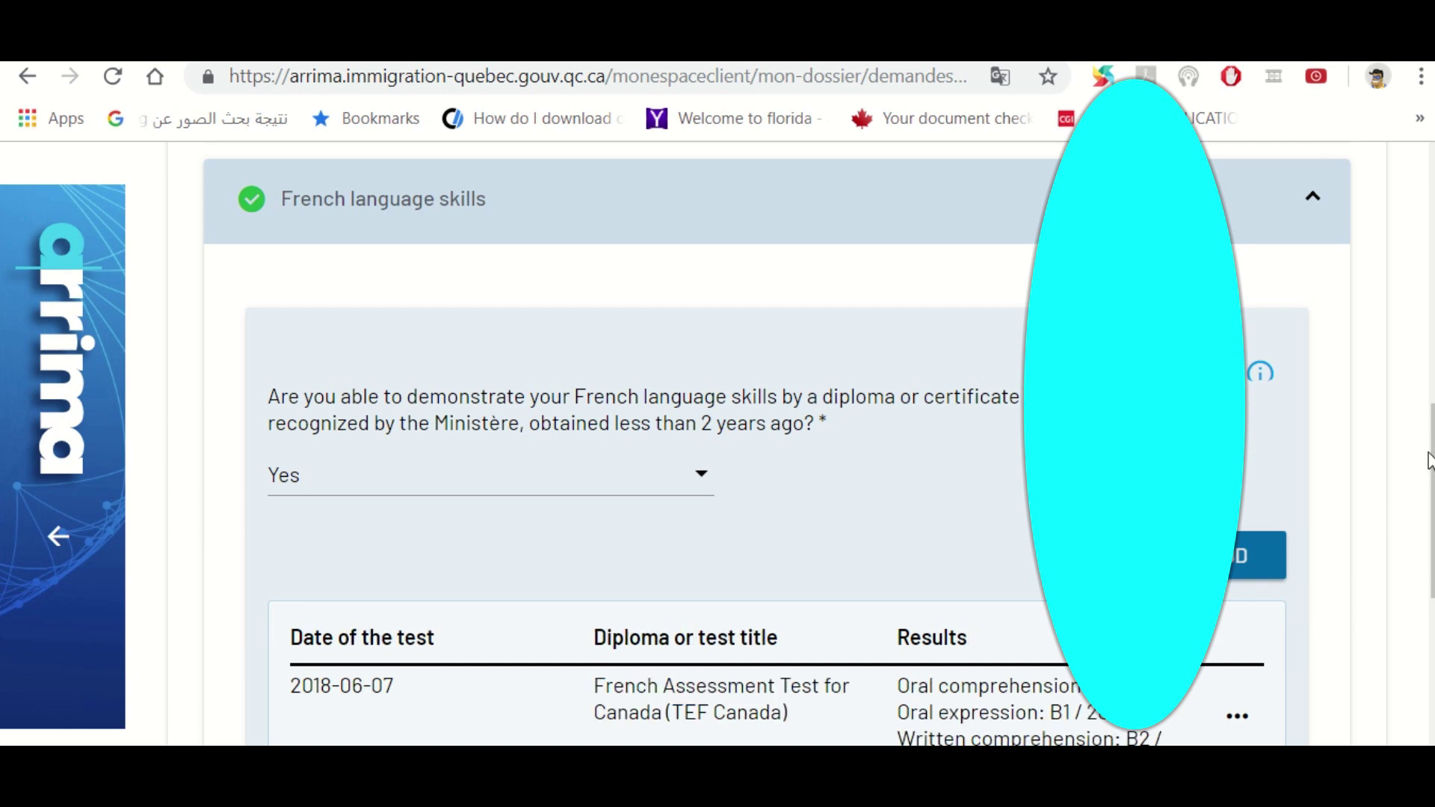
Answer Yes to the English skills question, then cancel adding an English test result
drag(1430, 470, 1430, 601)
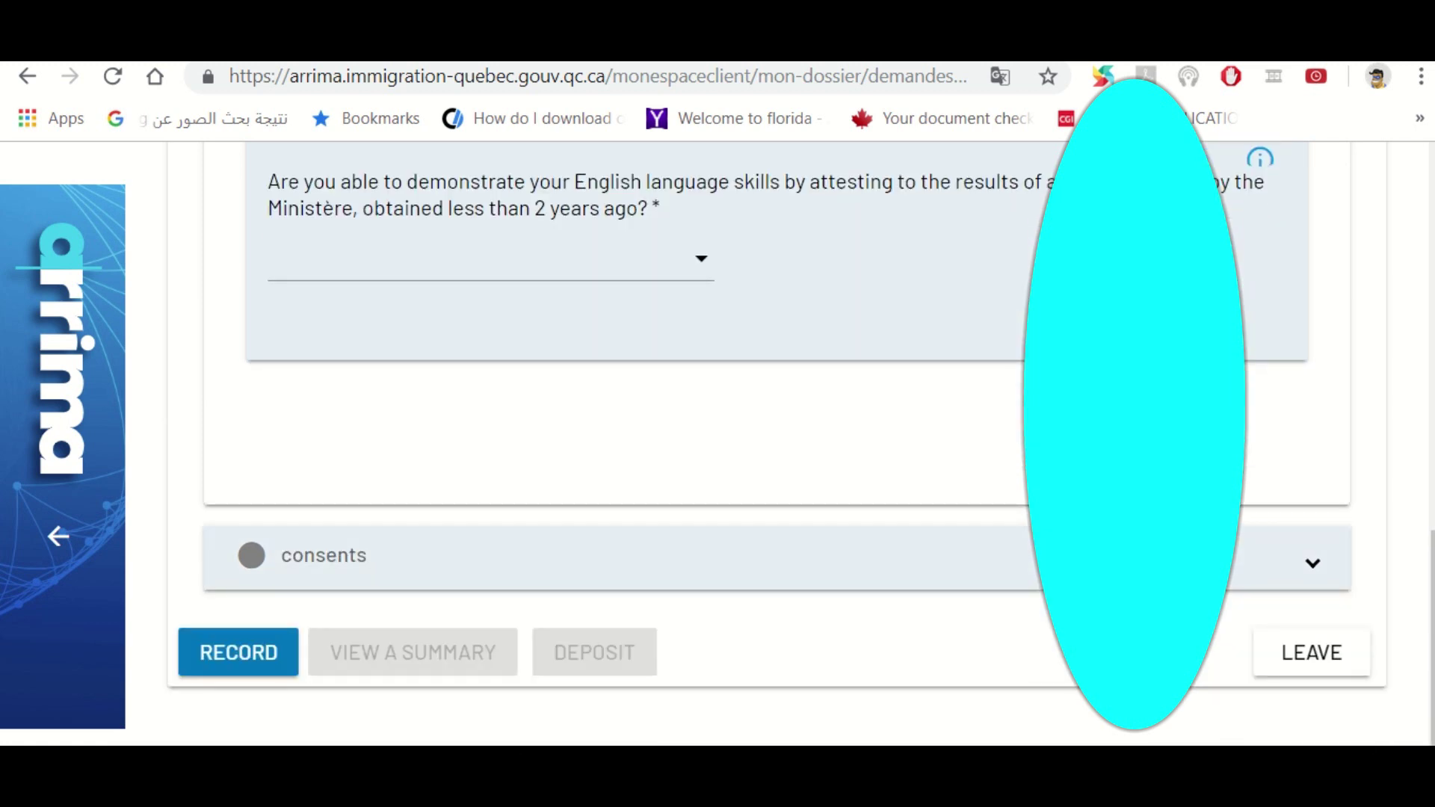
scroll(691, 503, up, 2)
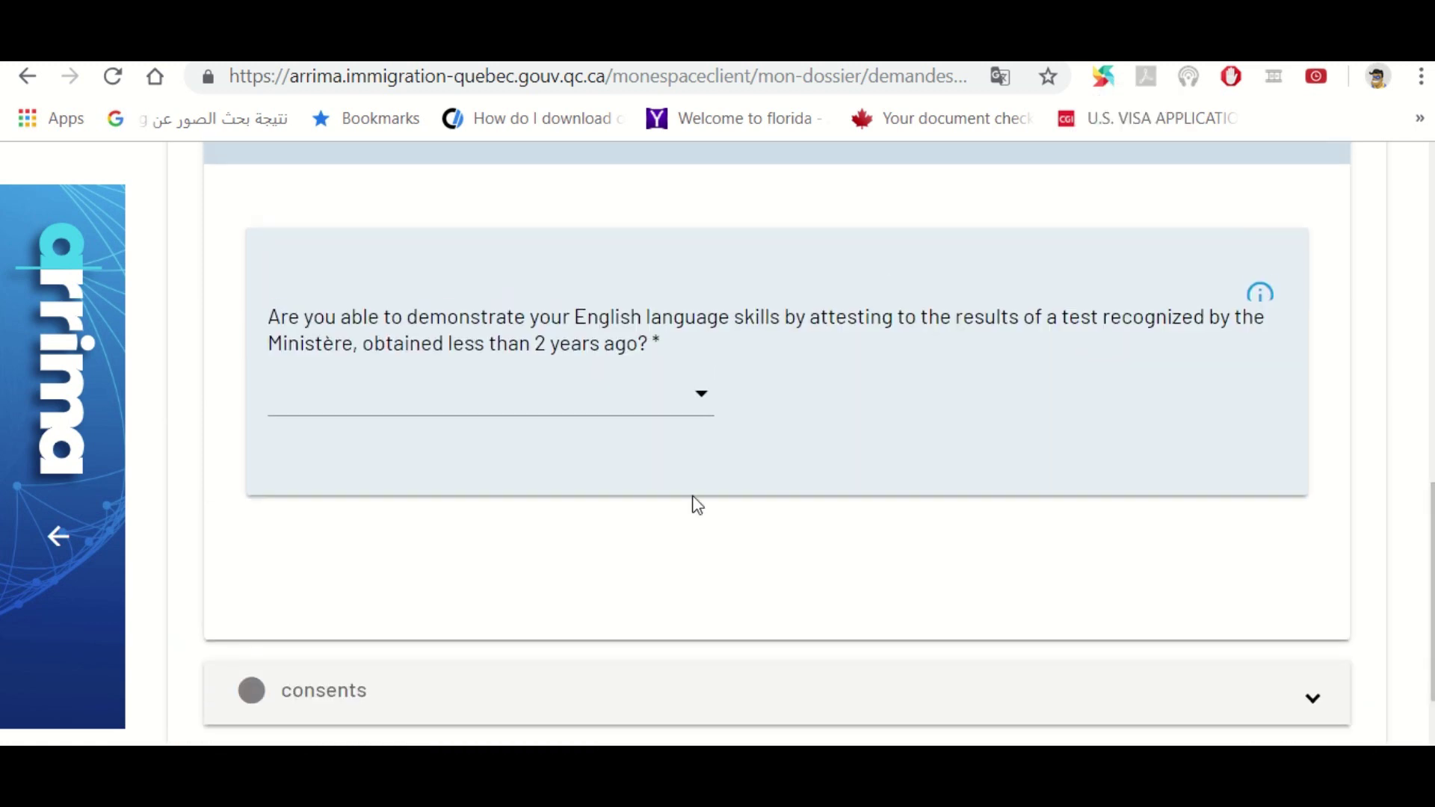
click(585, 406)
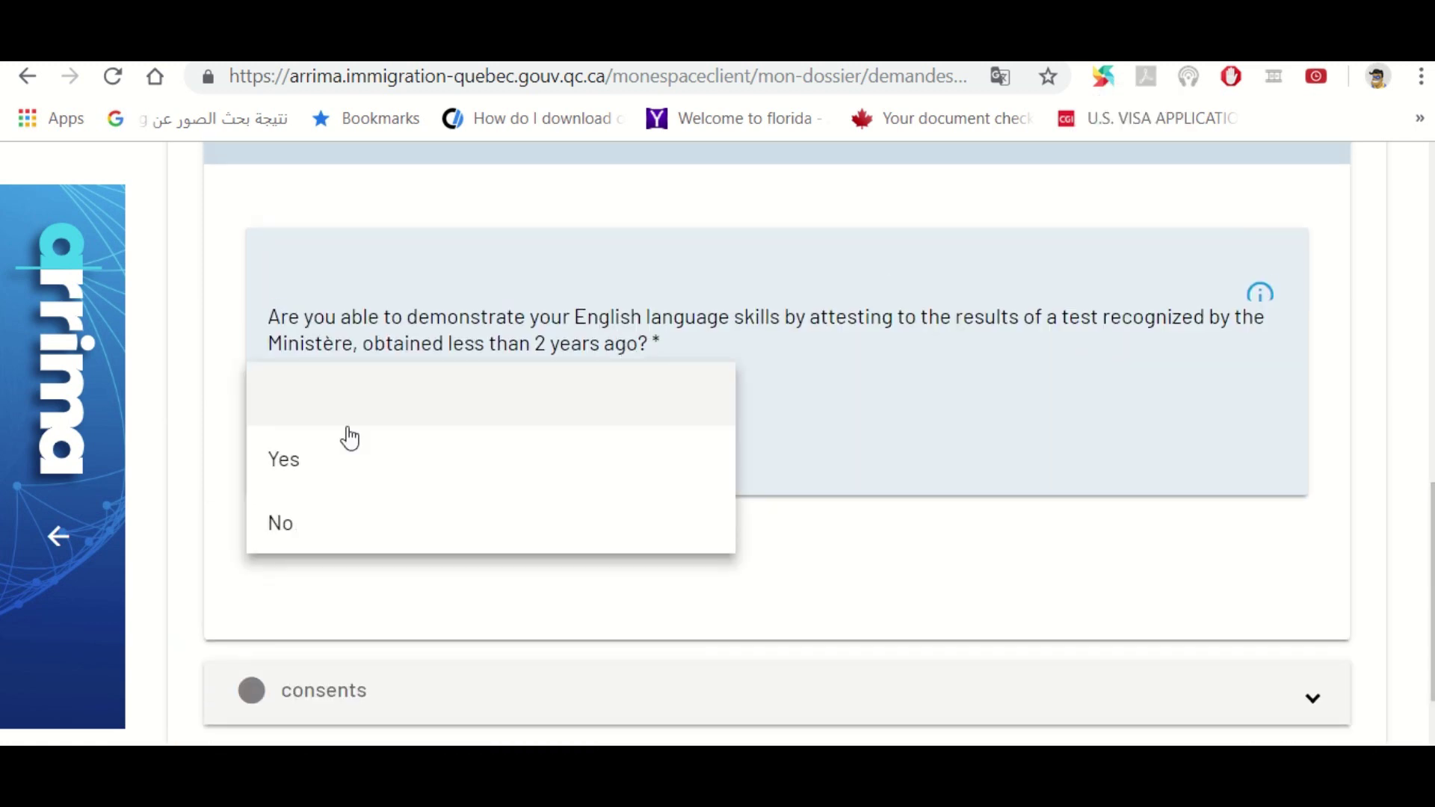
click(286, 476)
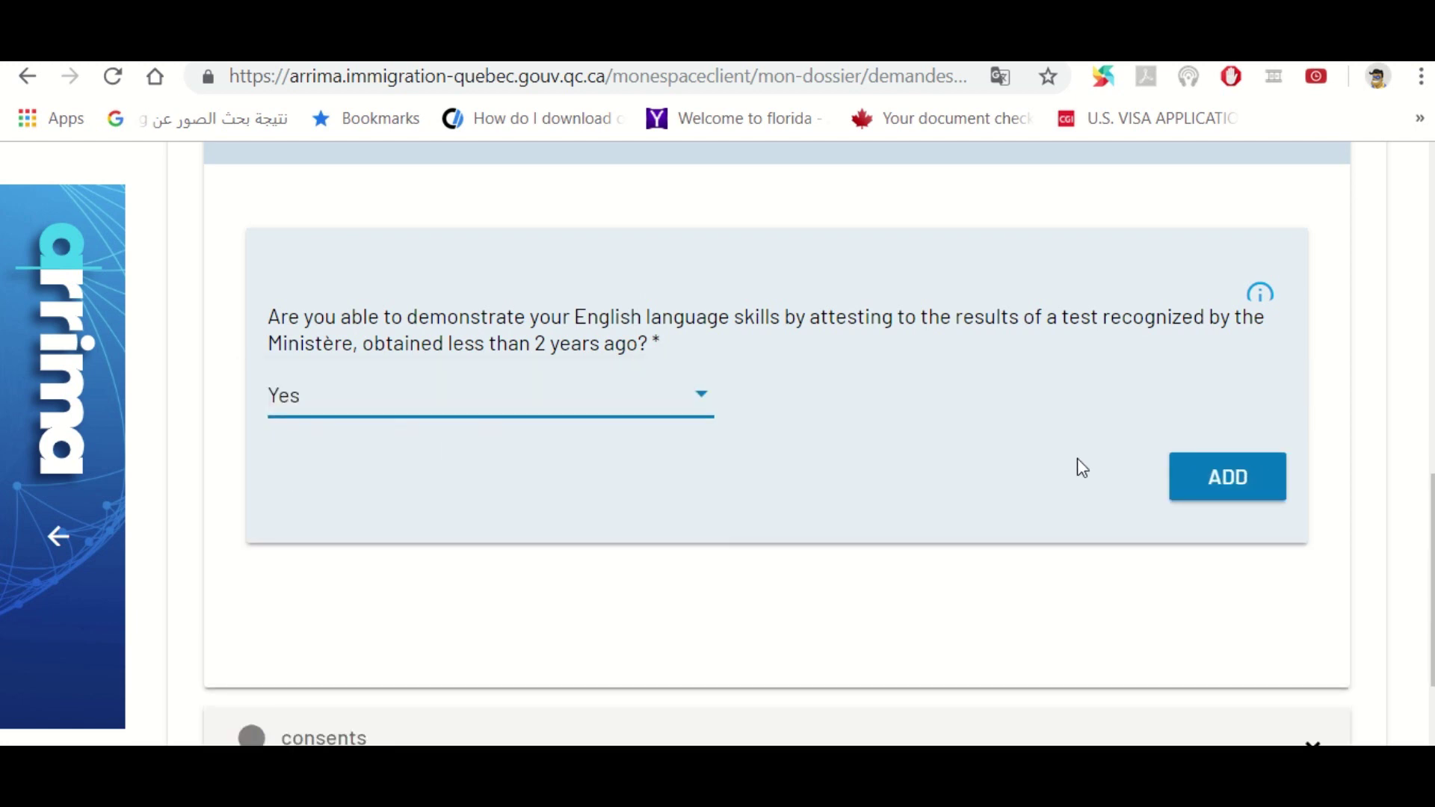
click(1219, 474)
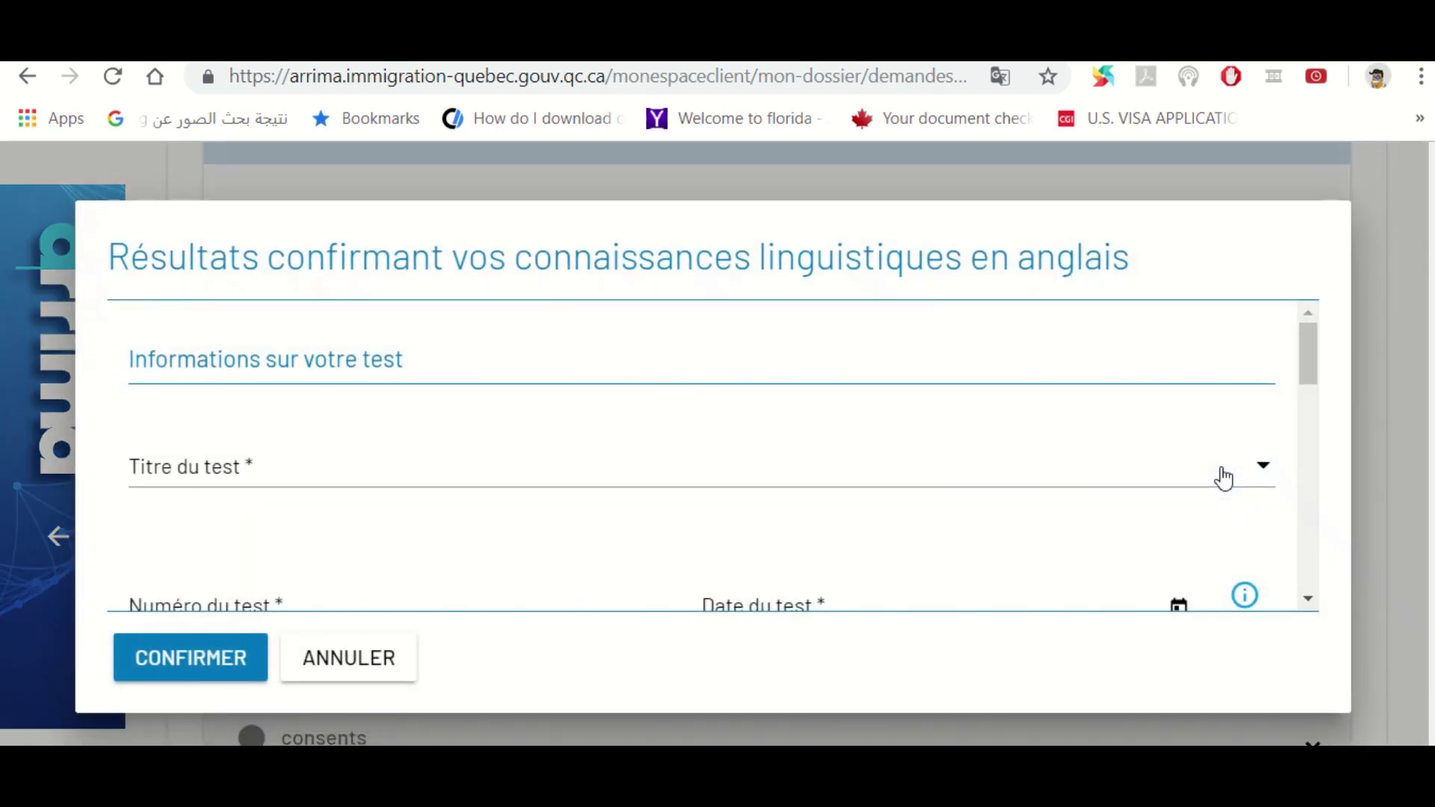
drag(1313, 366, 1319, 579)
click(370, 669)
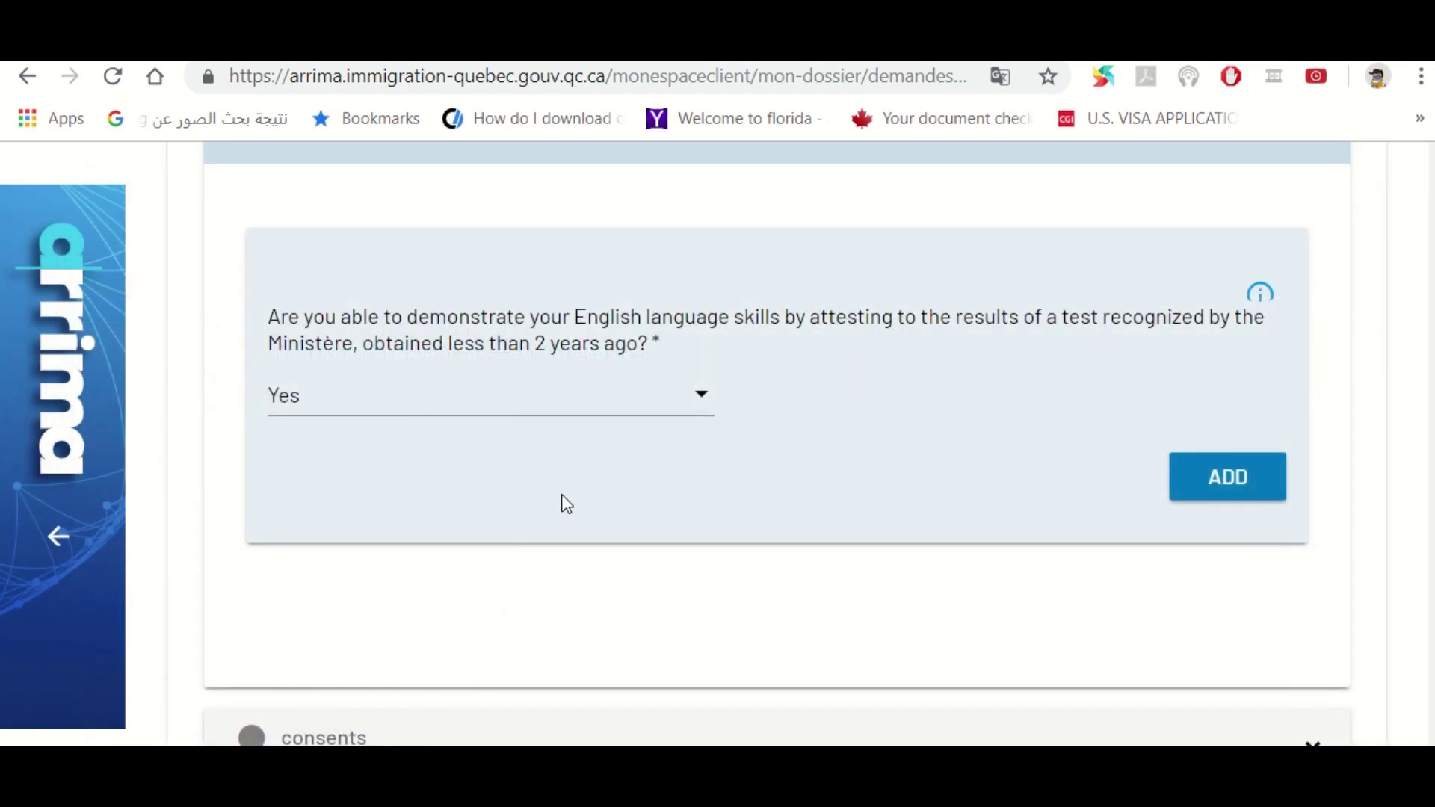
Reselect the English skills answer and scroll back to the section list
click(431, 407)
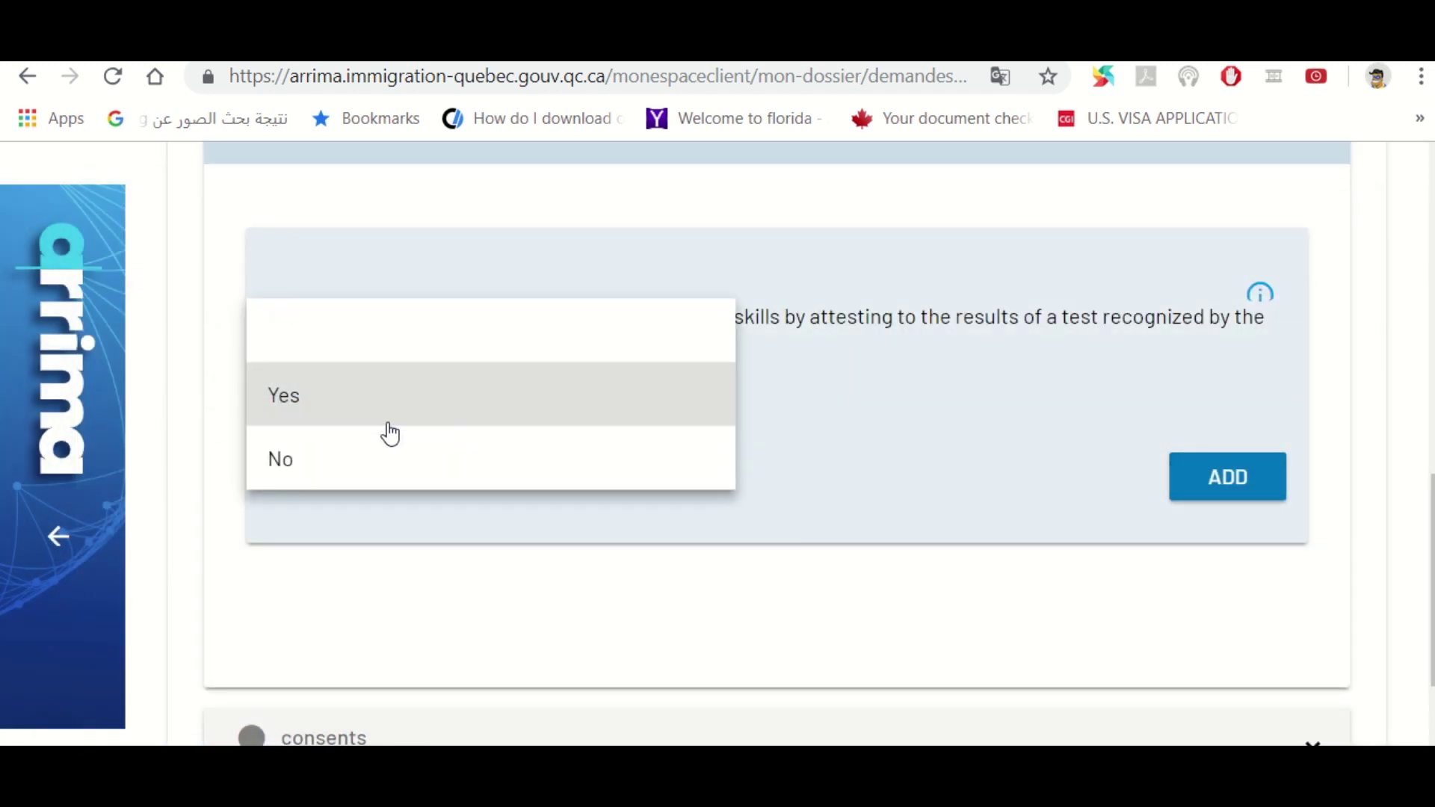
click(353, 473)
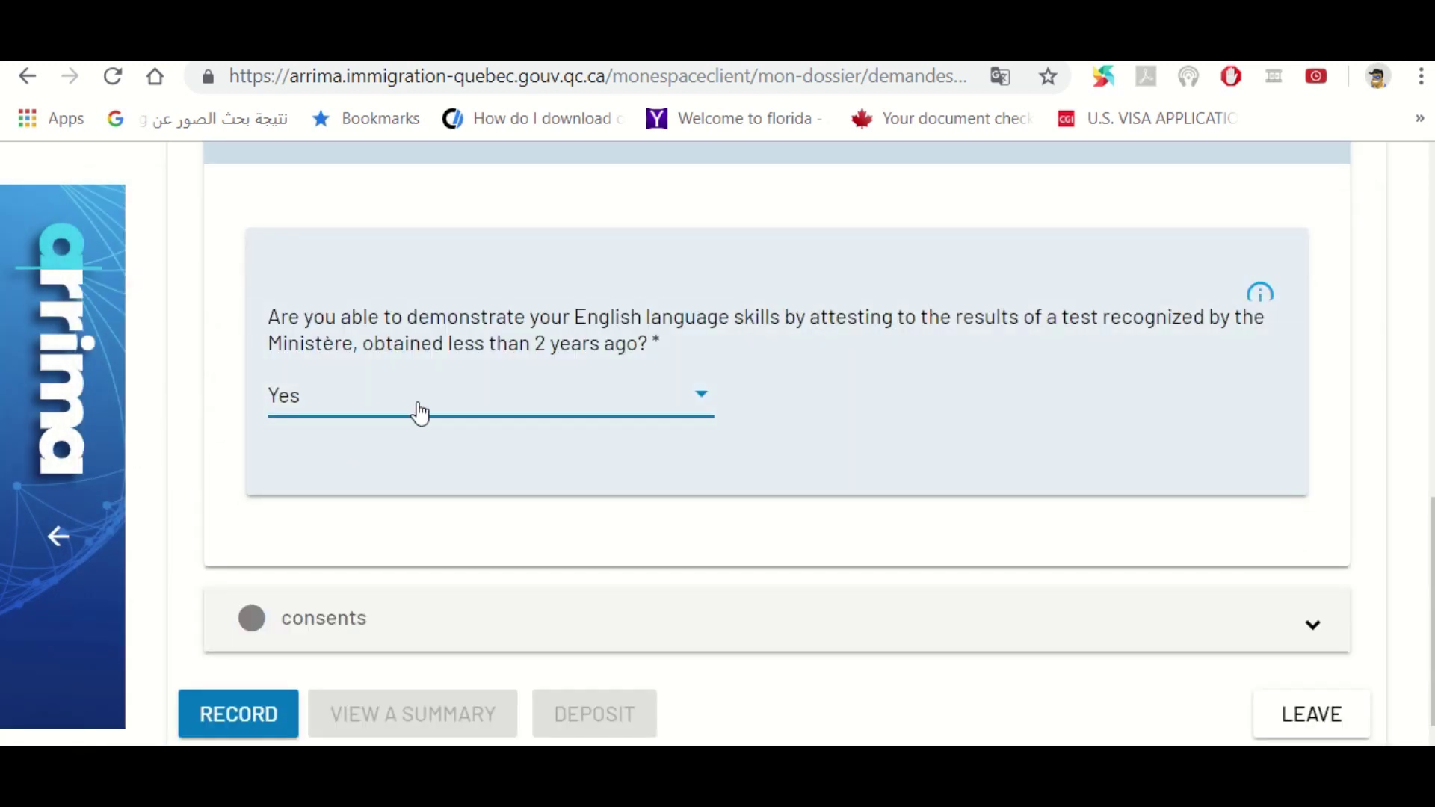
click(425, 404)
click(391, 400)
scroll(776, 444, down, 1)
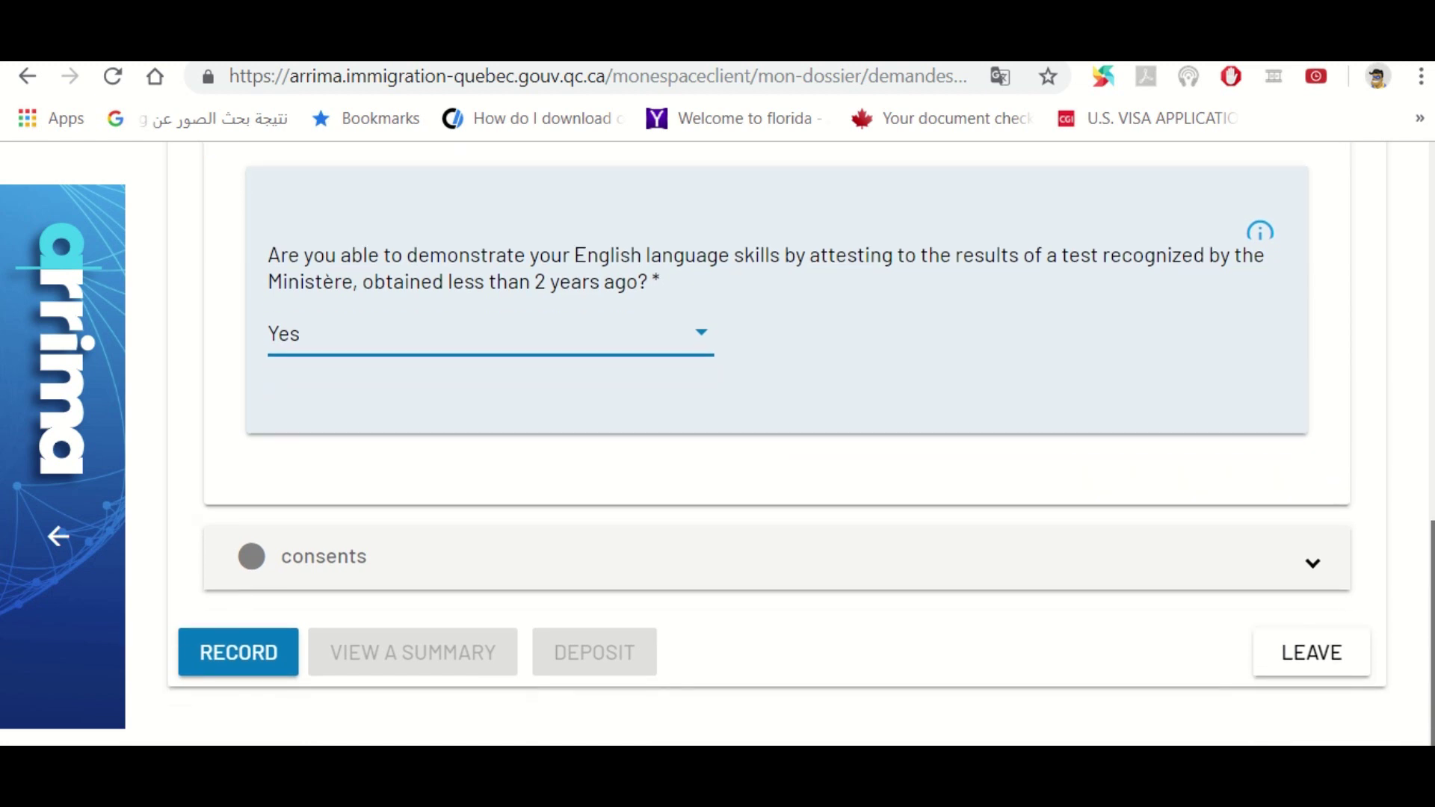
drag(1430, 527, 1430, 309)
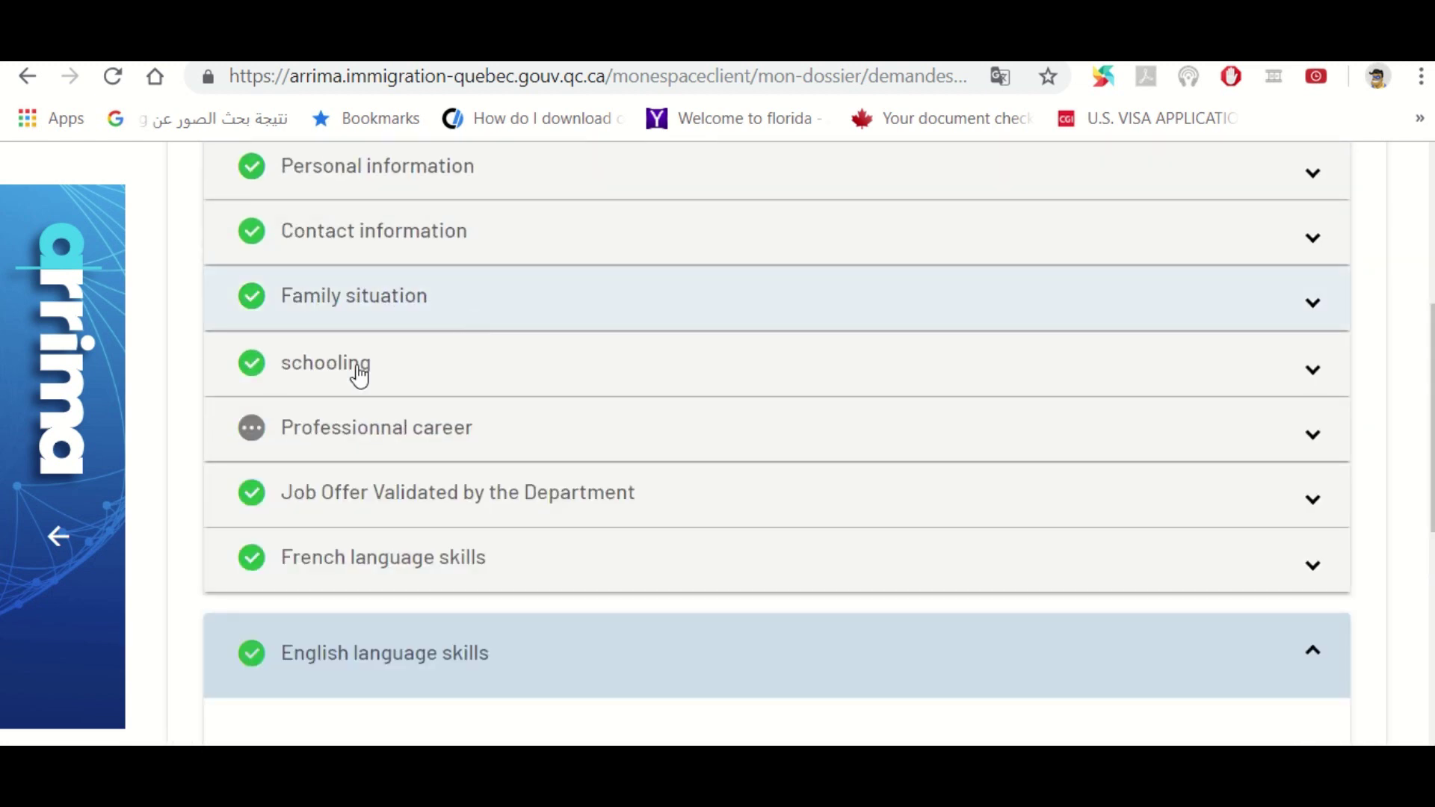
In Professional career, add a period with start date 2013-09-24 and end date 2016-01-31
click(253, 435)
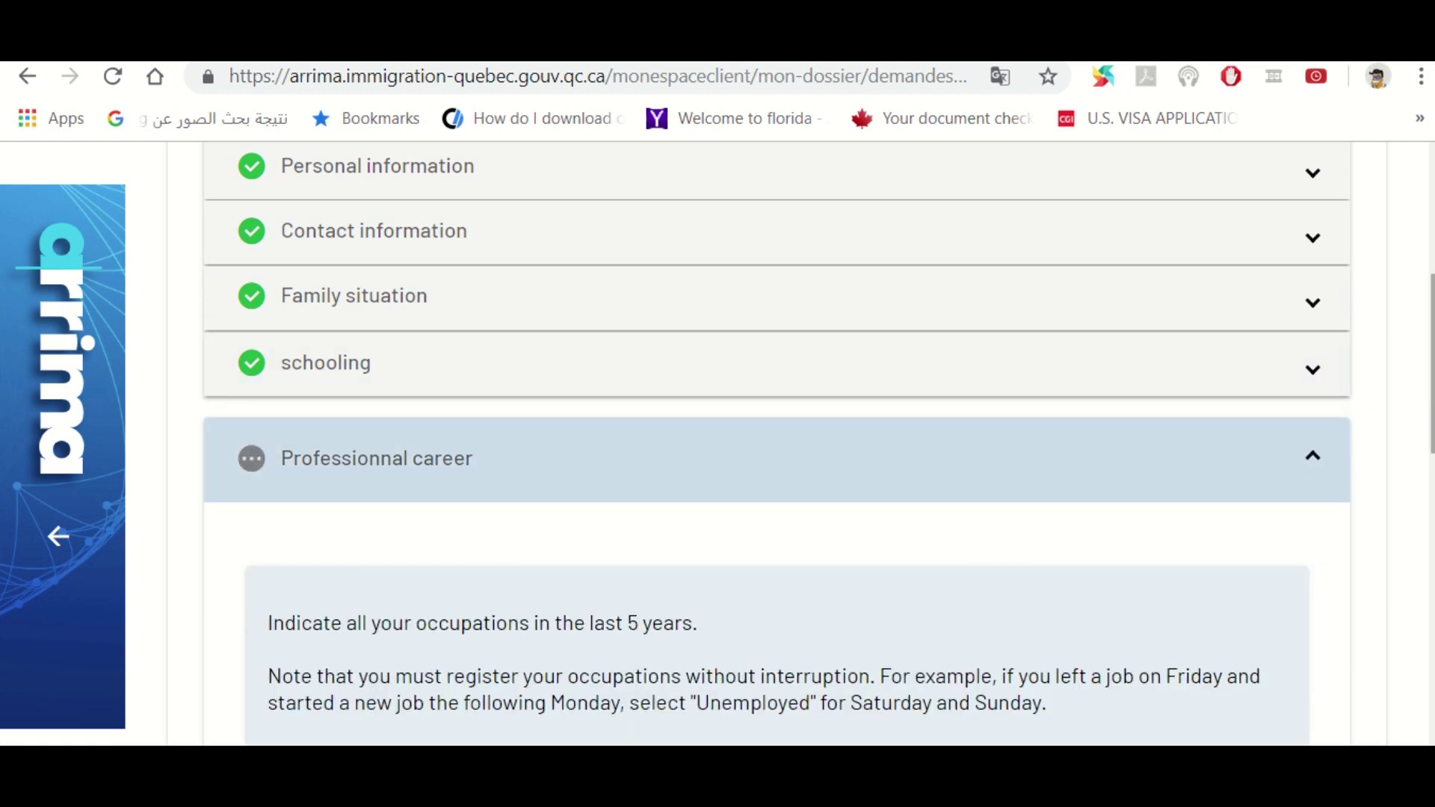
drag(1430, 336, 1430, 486)
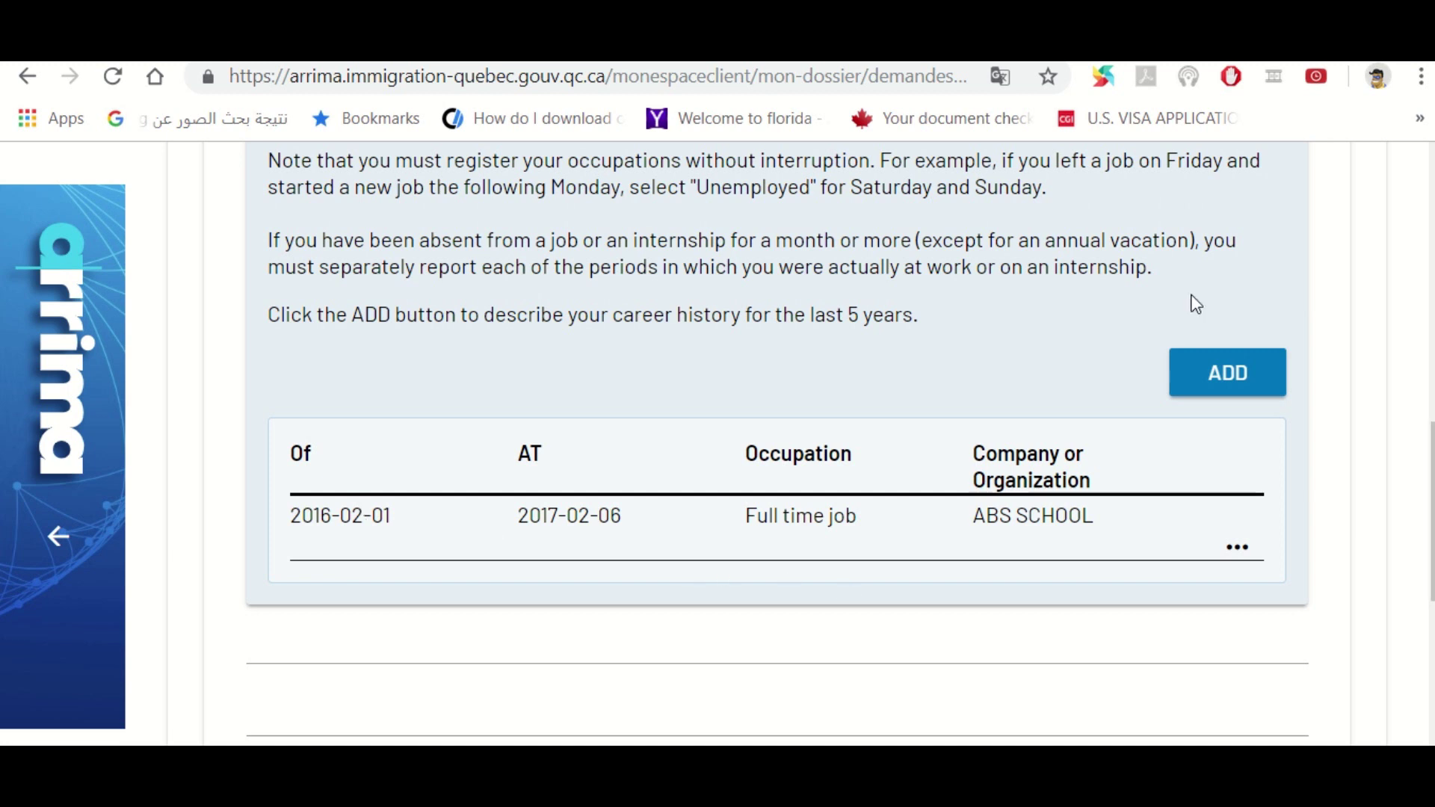
click(1212, 369)
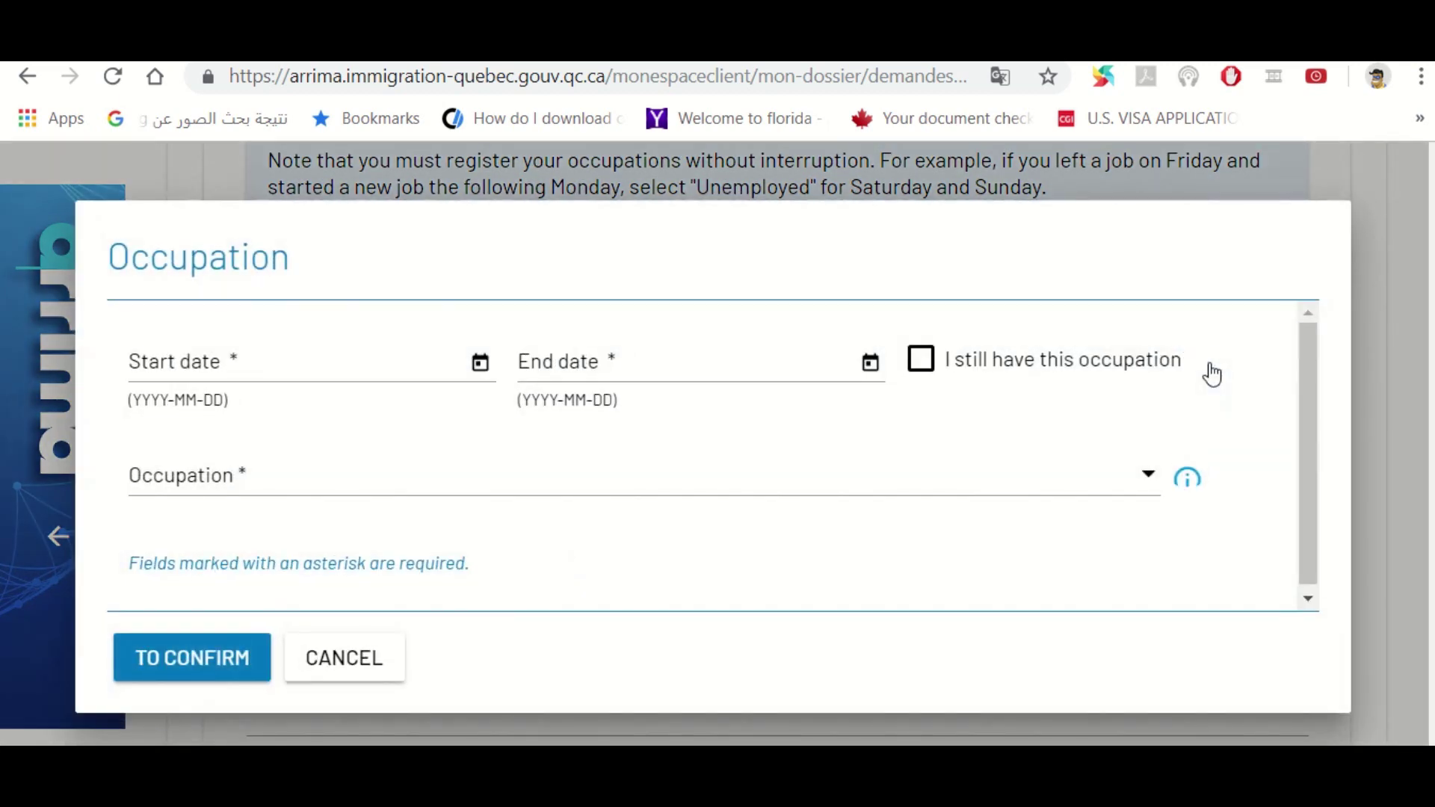
click(267, 369)
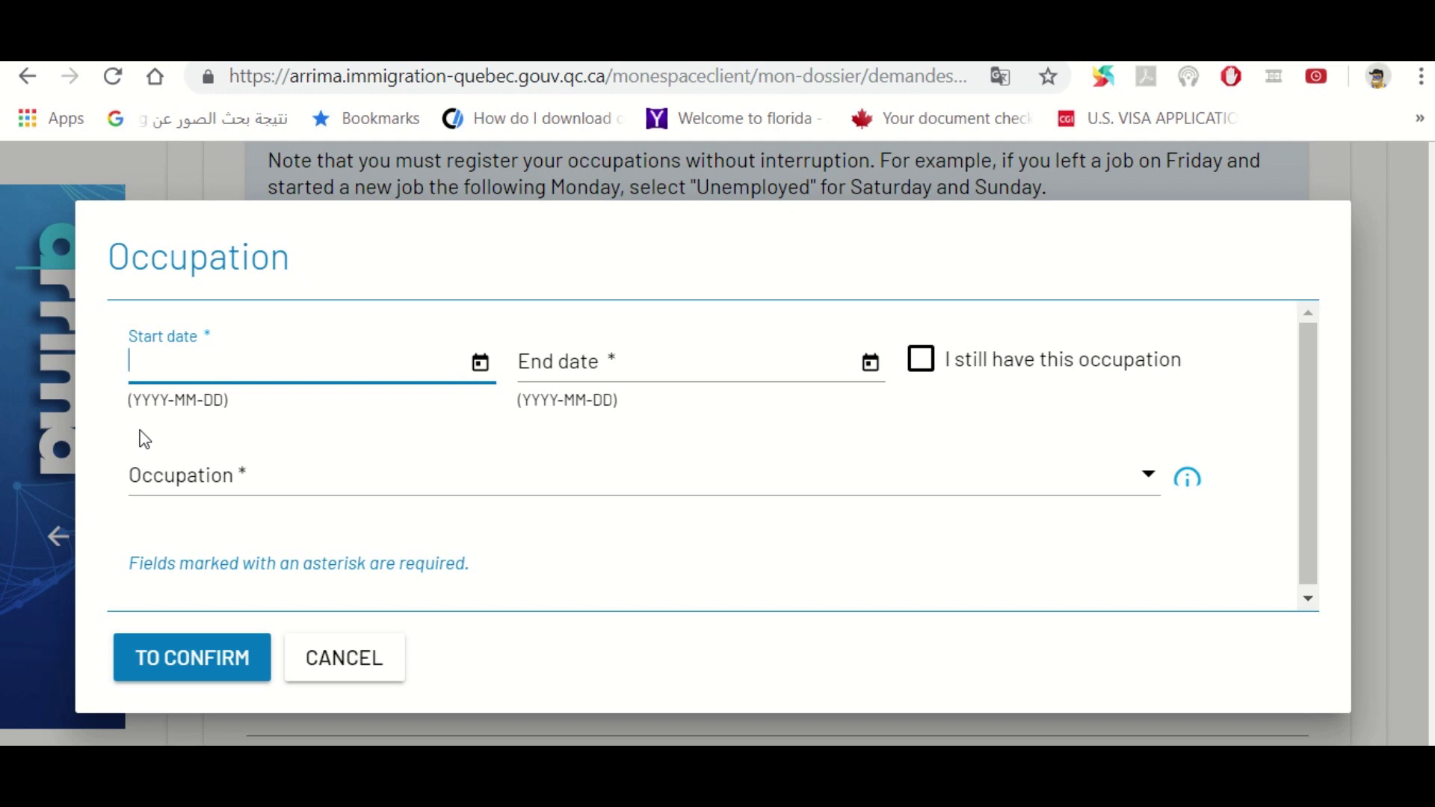
text(2013-09-24)
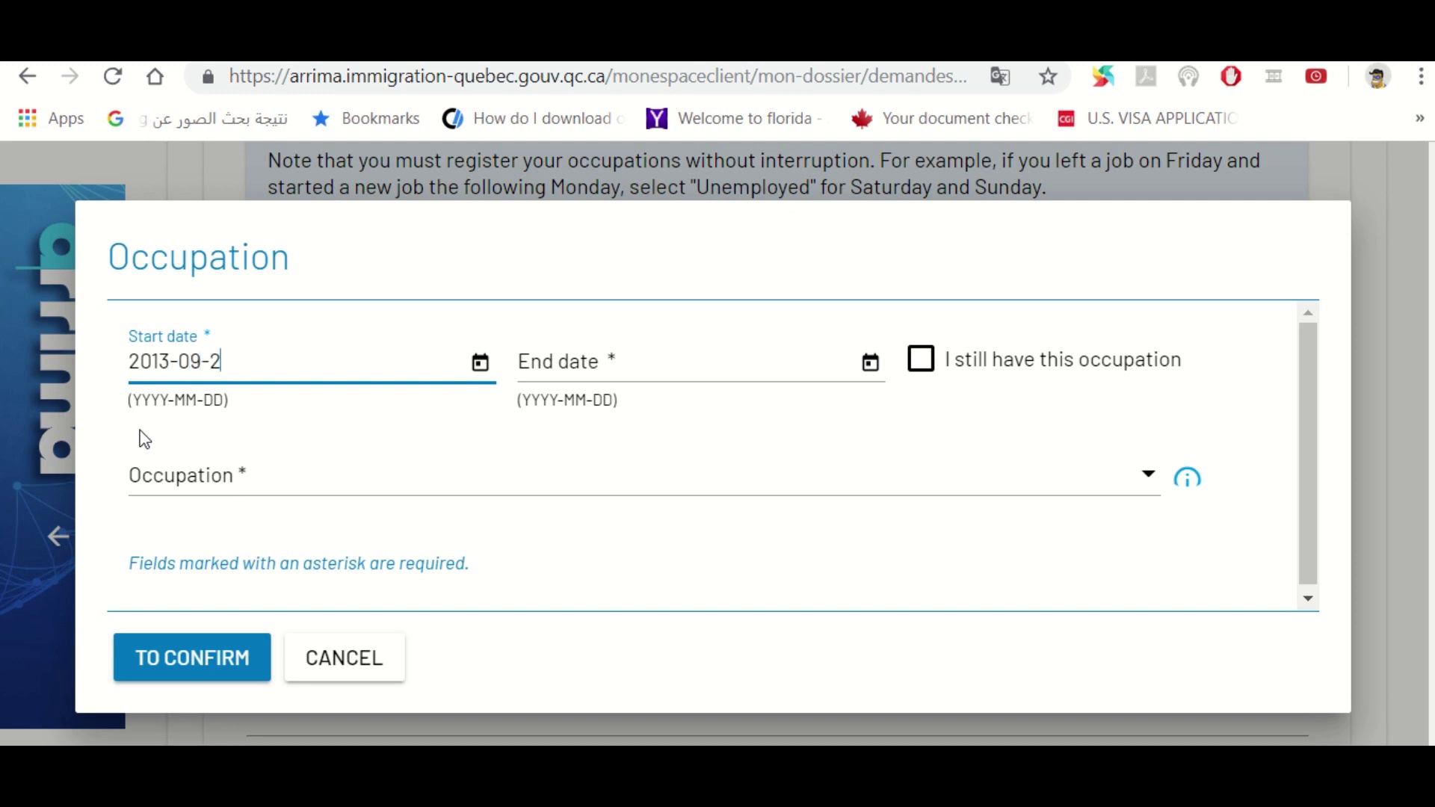
click(629, 364)
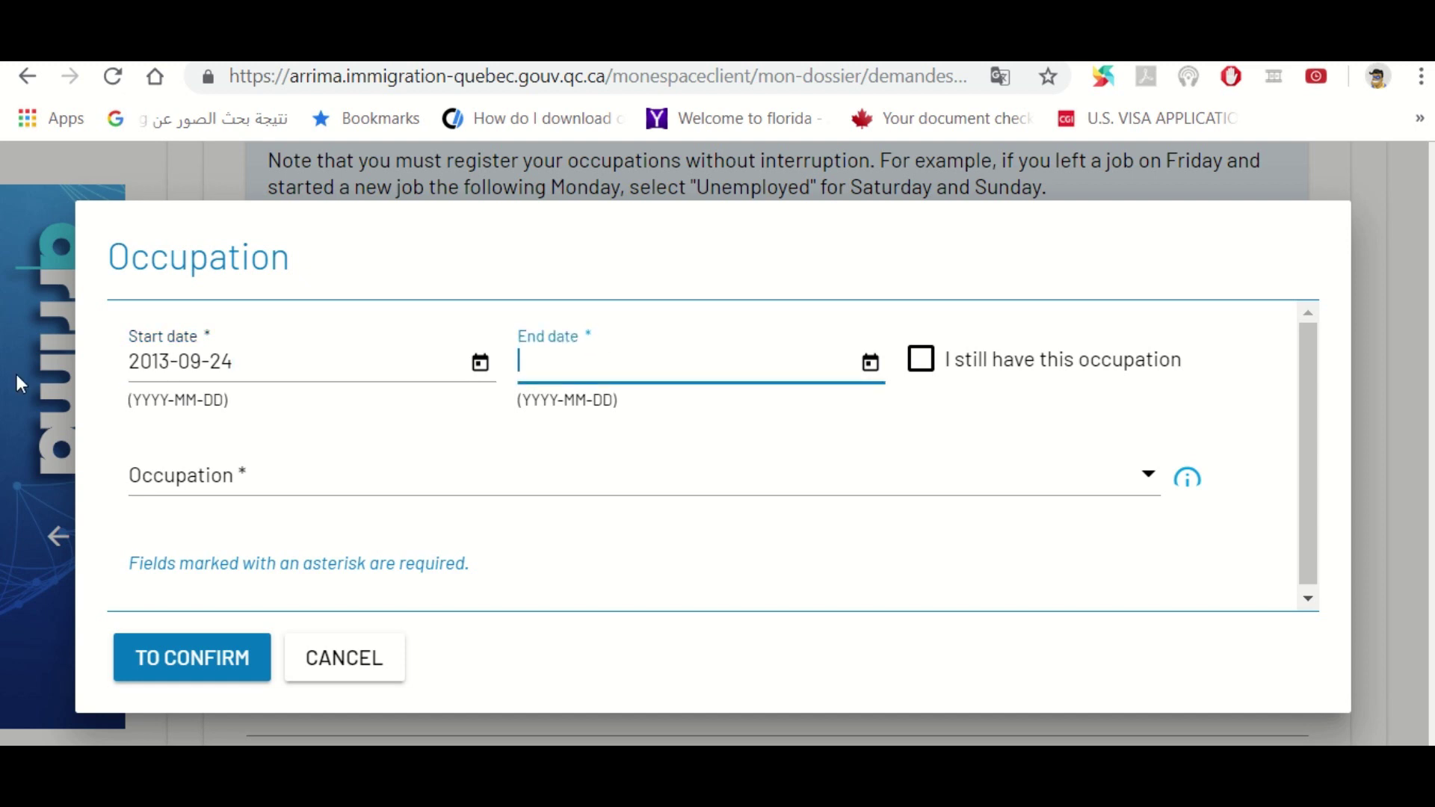
text(2016-01-31)
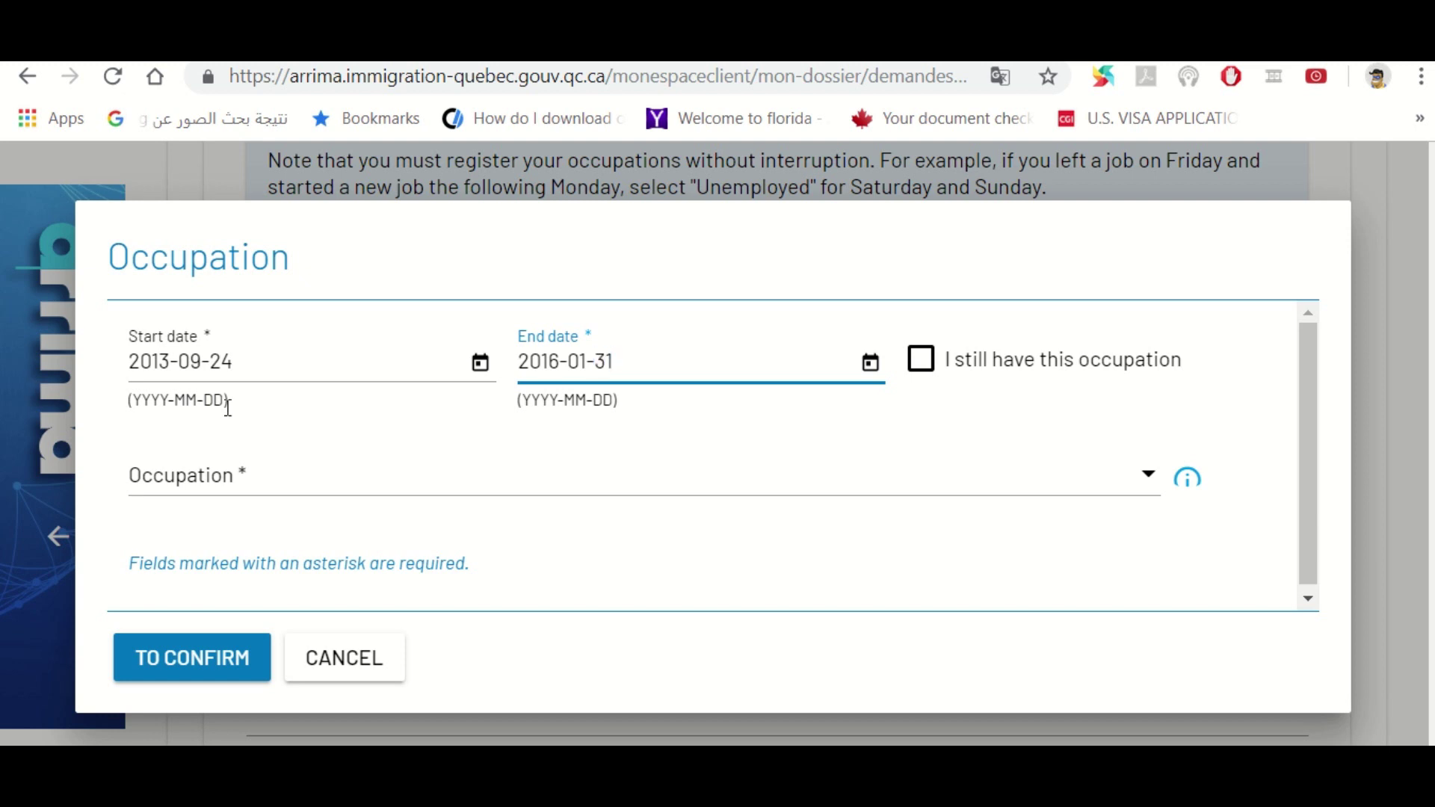
Set the period's occupation to Unemployed and confirm it
click(397, 498)
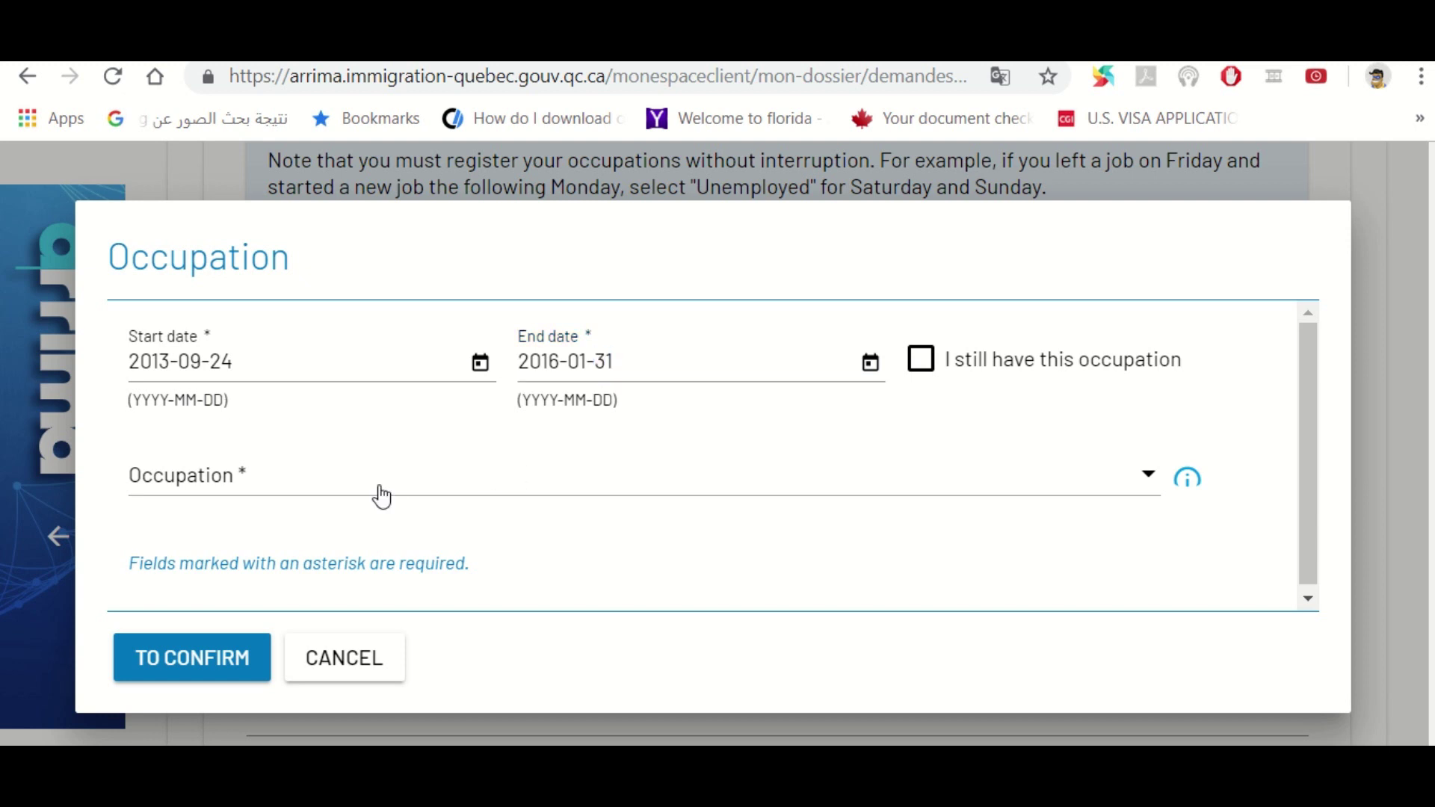
click(378, 491)
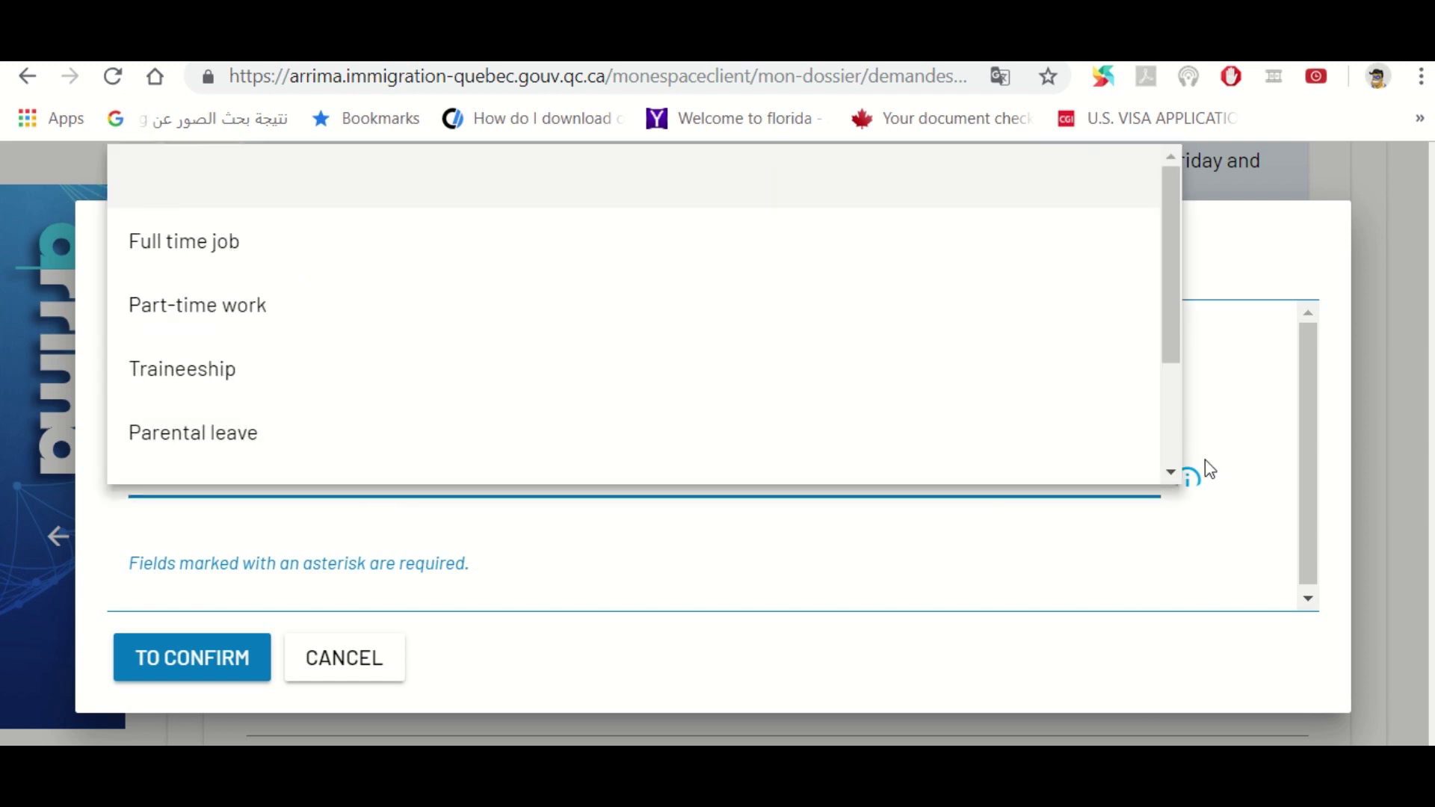
click(1170, 469)
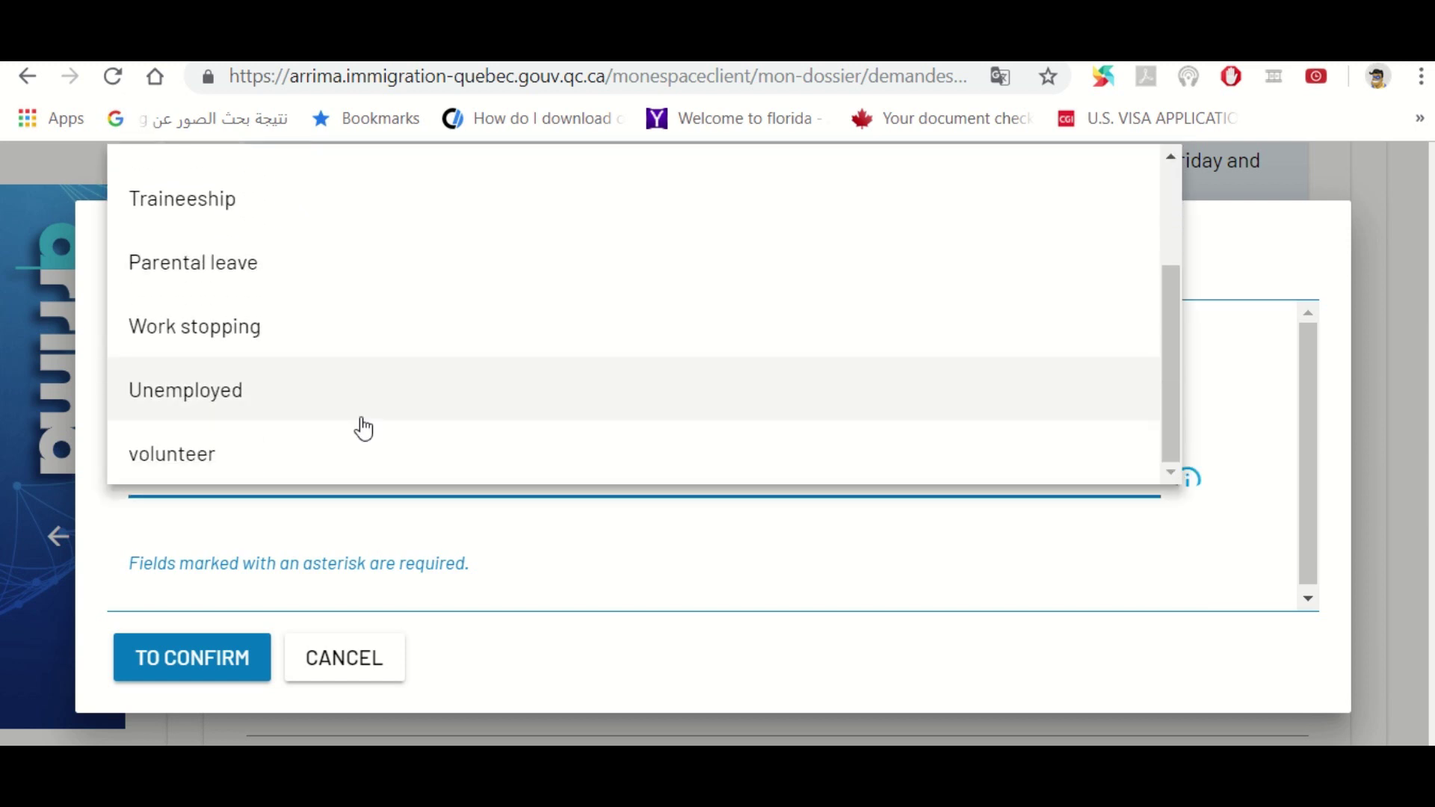
click(237, 388)
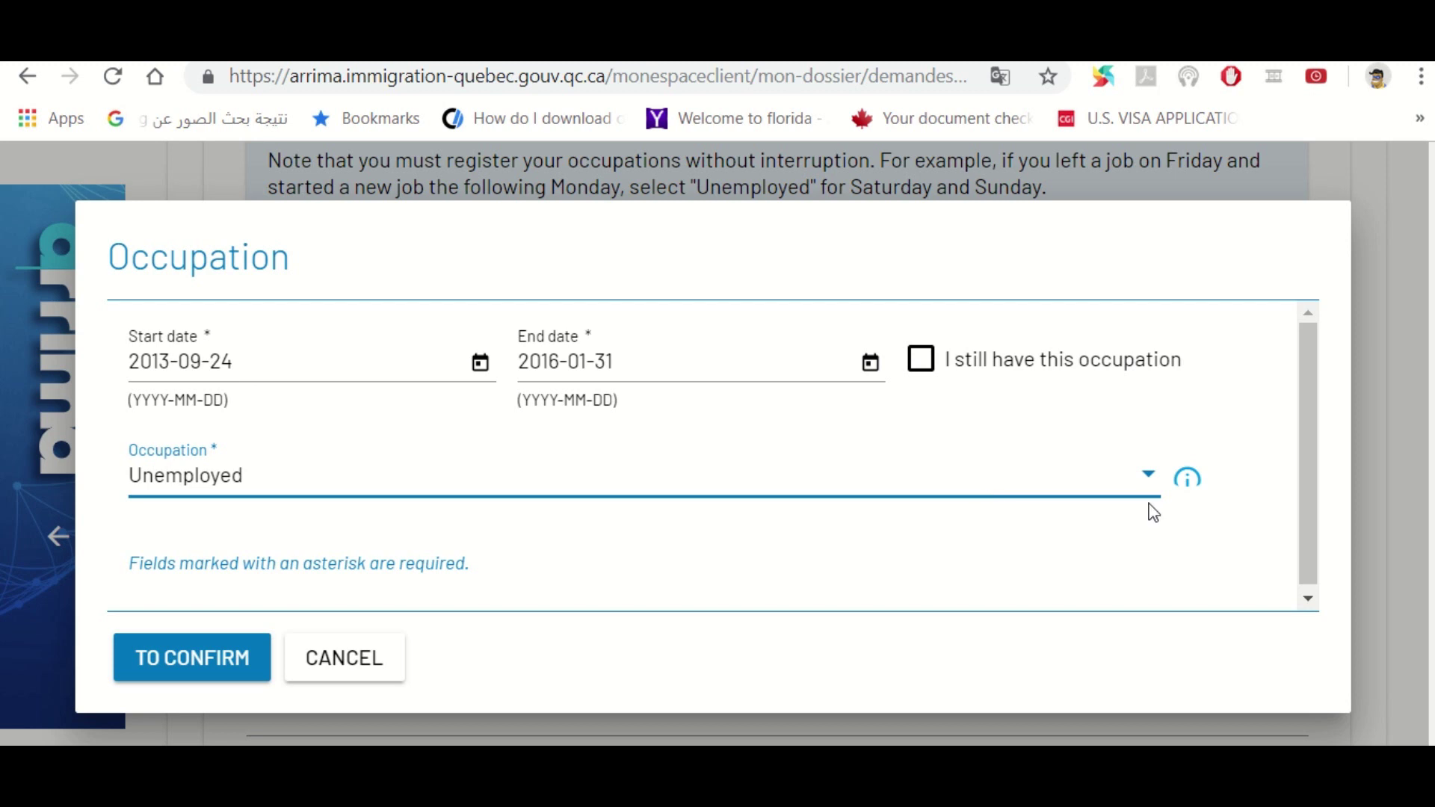
click(187, 657)
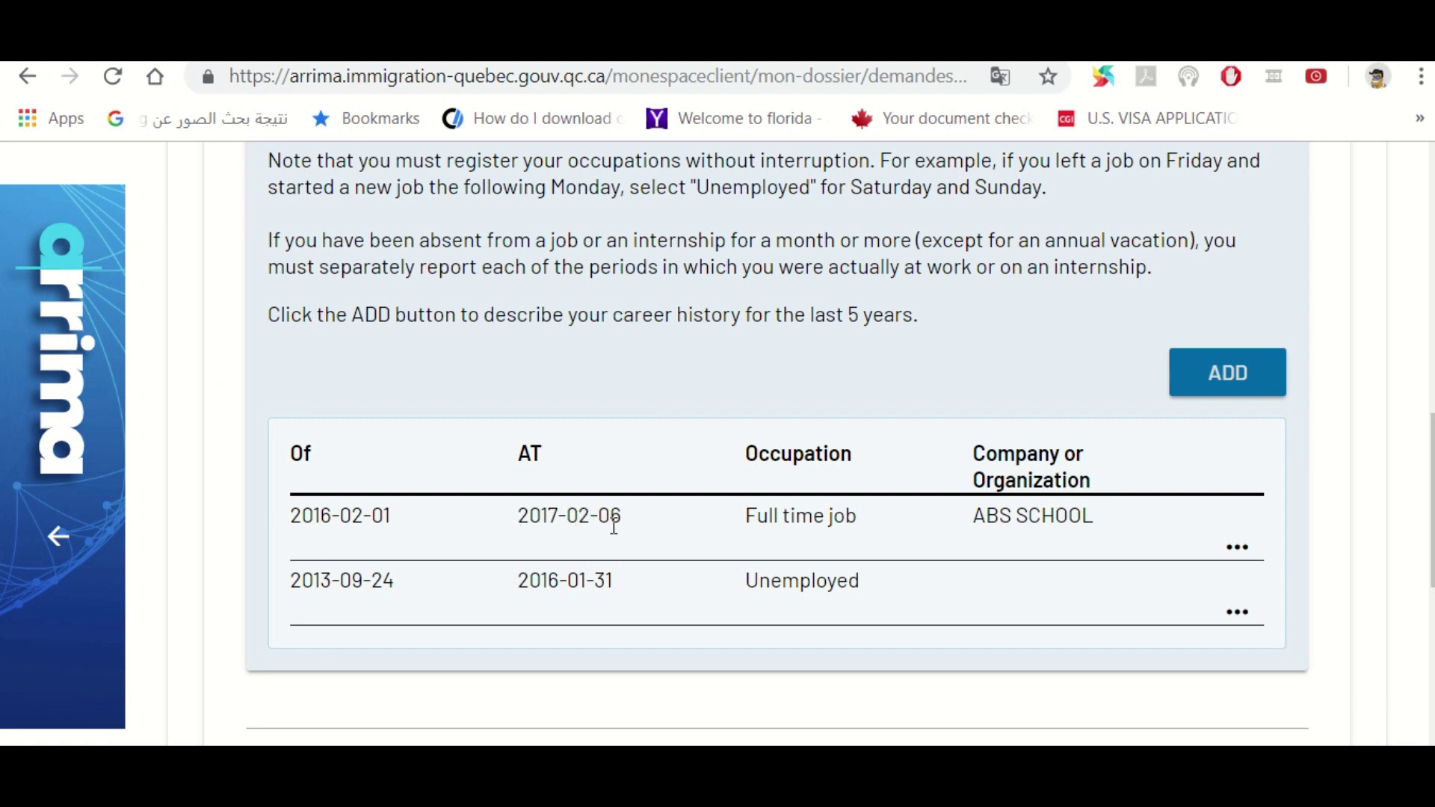
Create an Unemployed entry starting 2017-02-07, marked 'I still have this occupation', and confirm it
click(1240, 379)
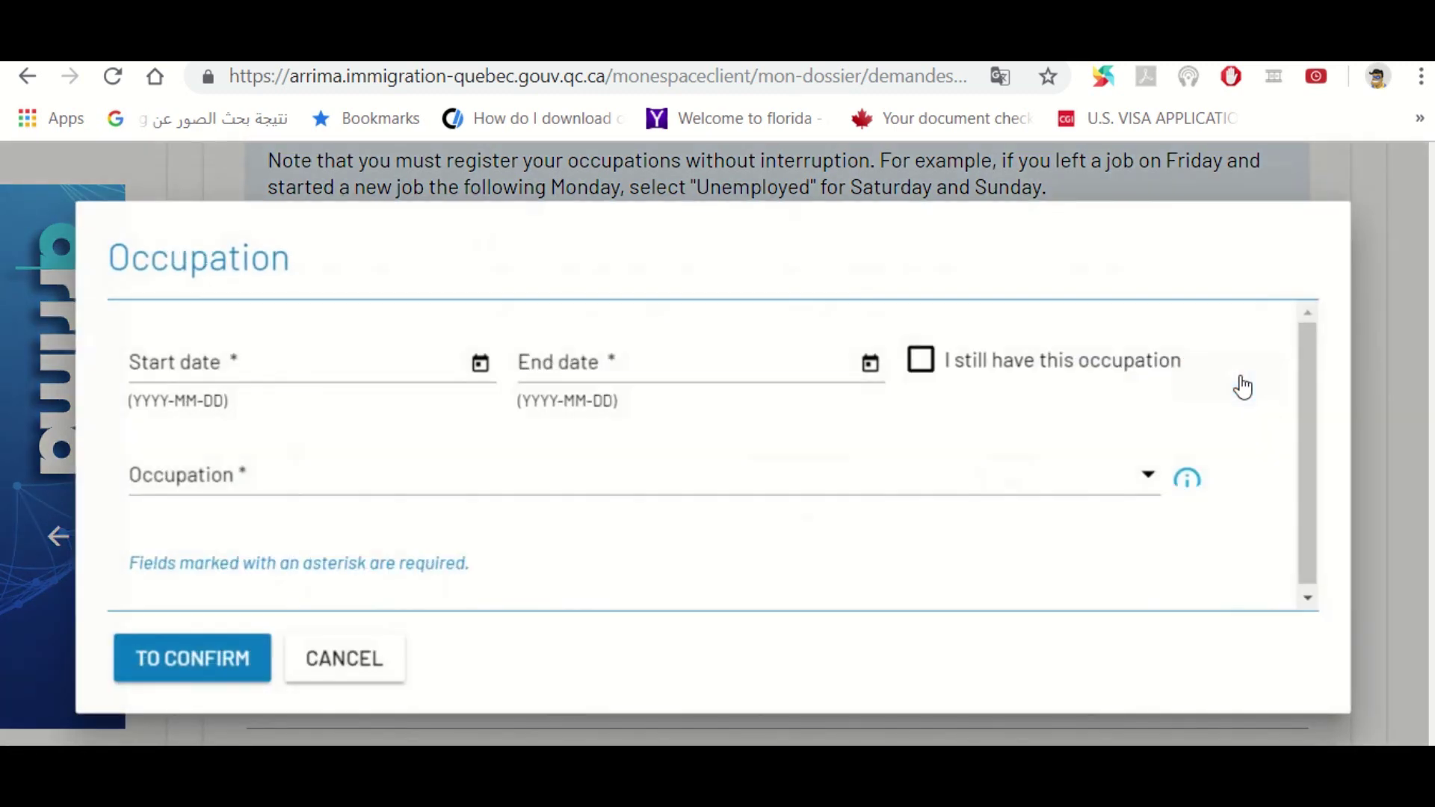
click(241, 365)
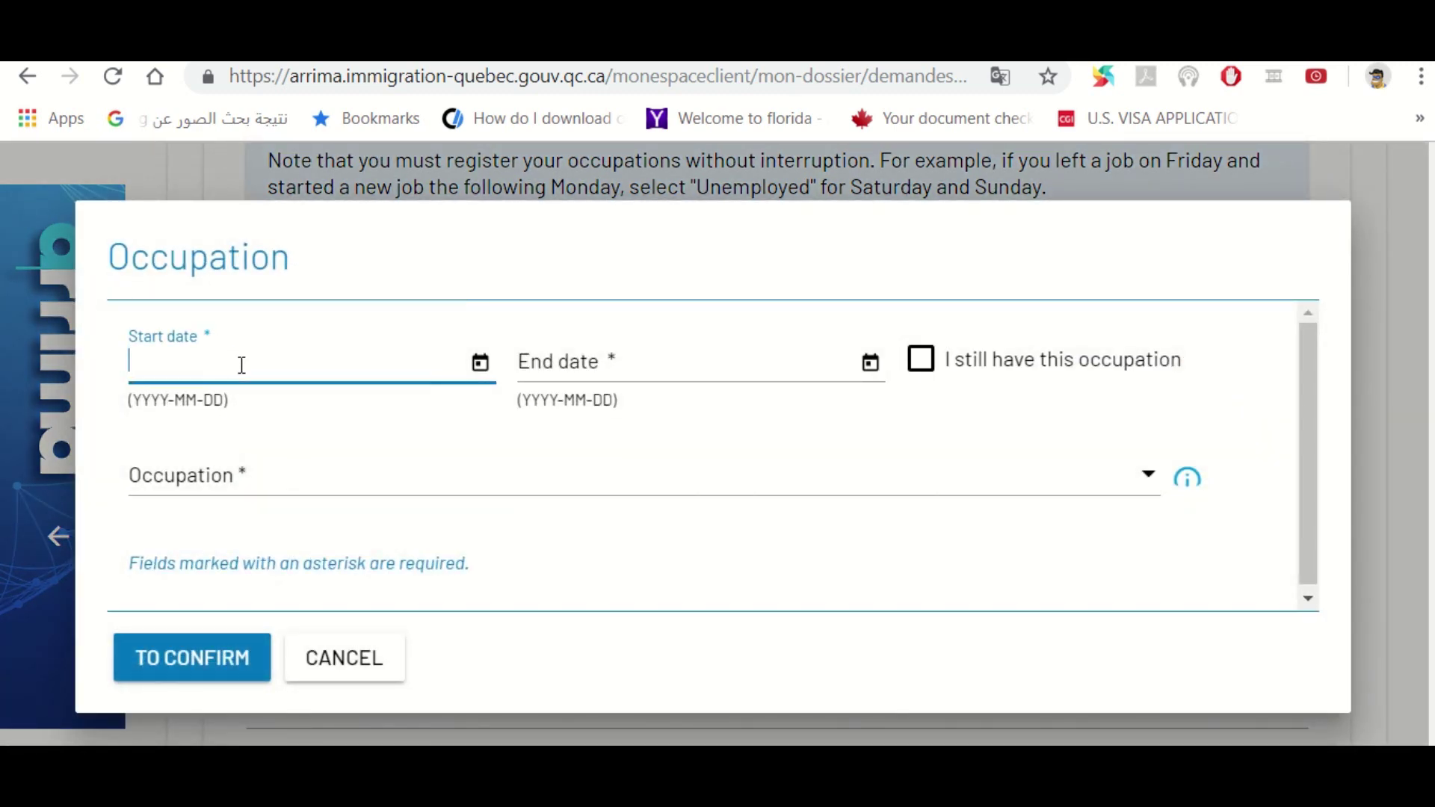
text(2017-02-07)
click(916, 368)
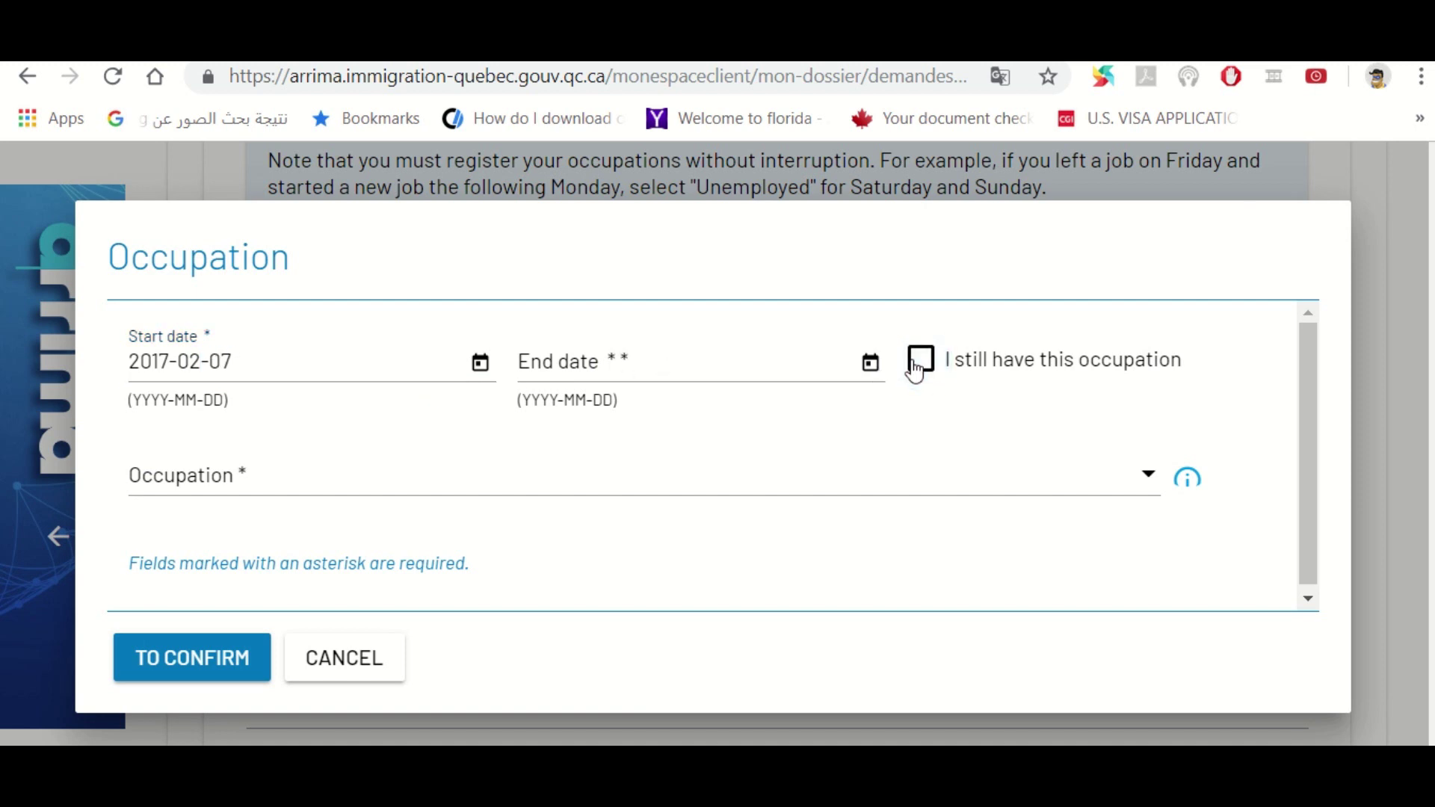
click(916, 368)
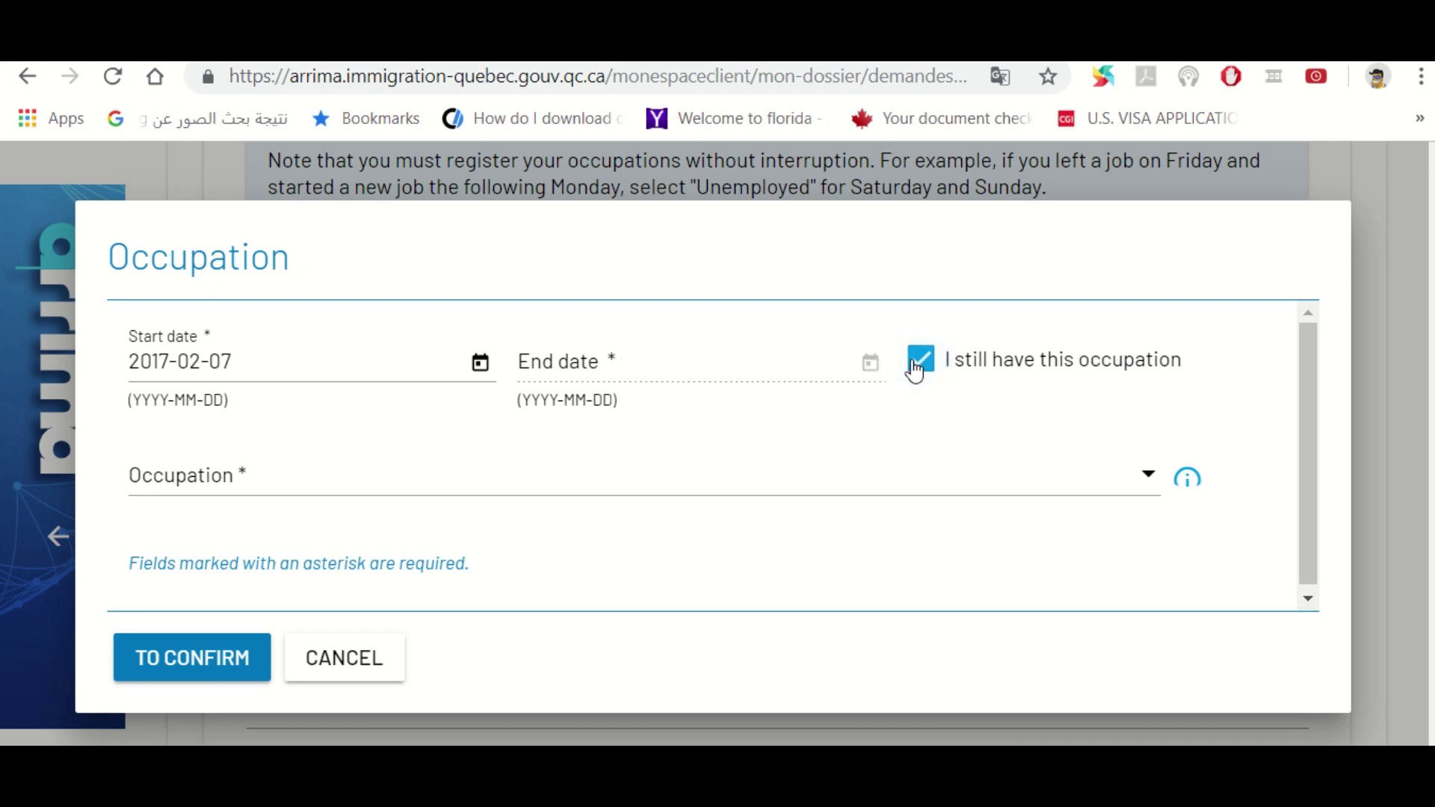
click(317, 500)
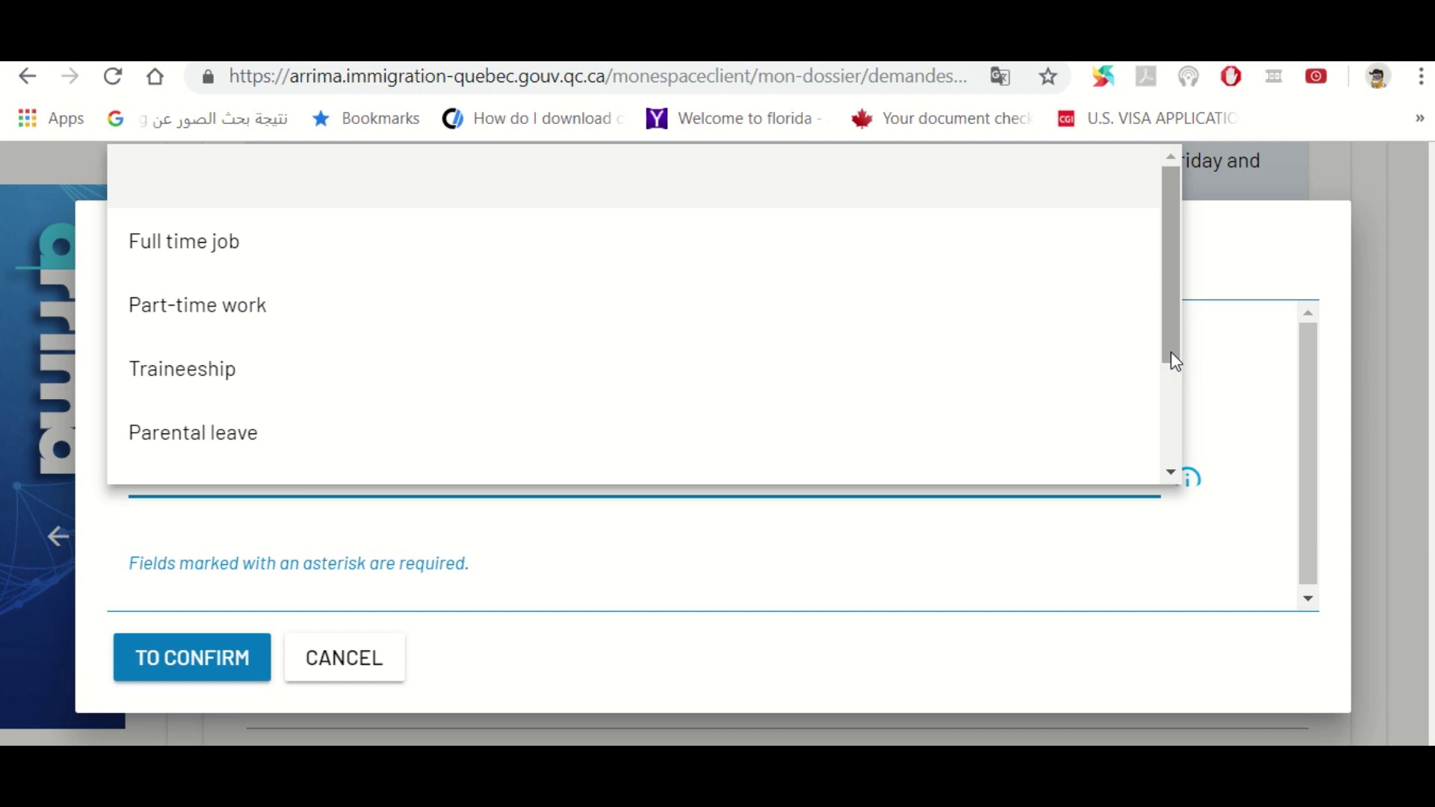
drag(1175, 362, 1185, 464)
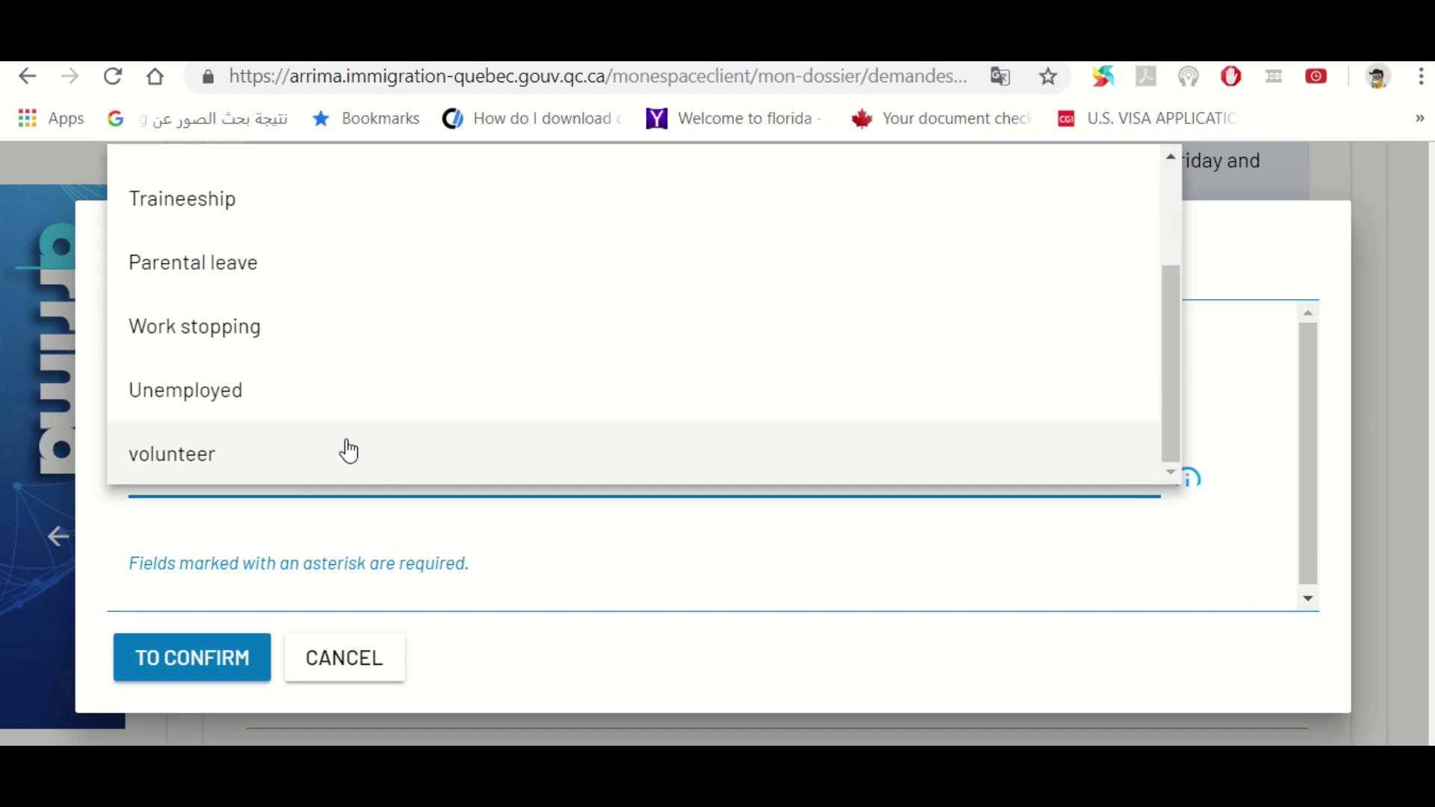
click(253, 407)
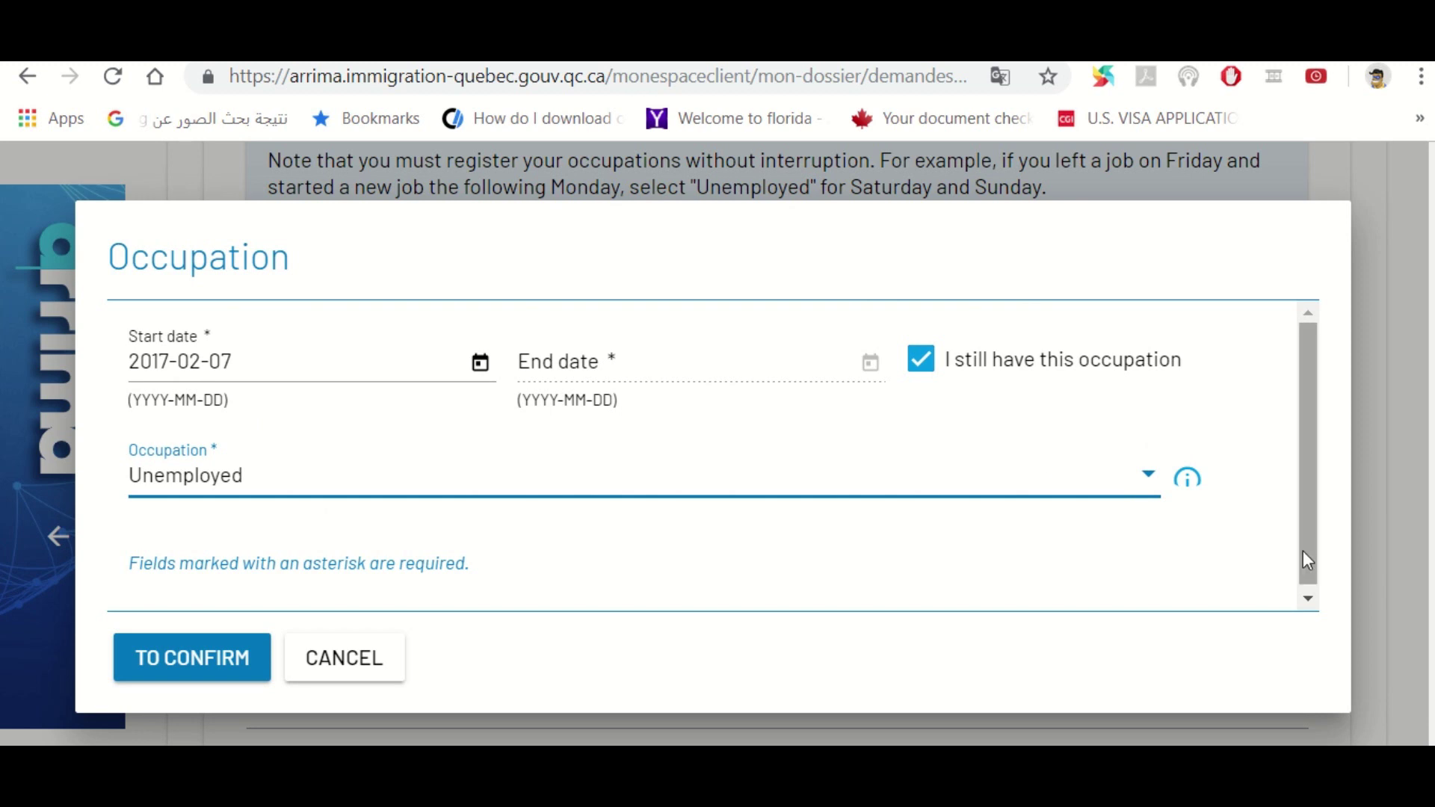
click(182, 671)
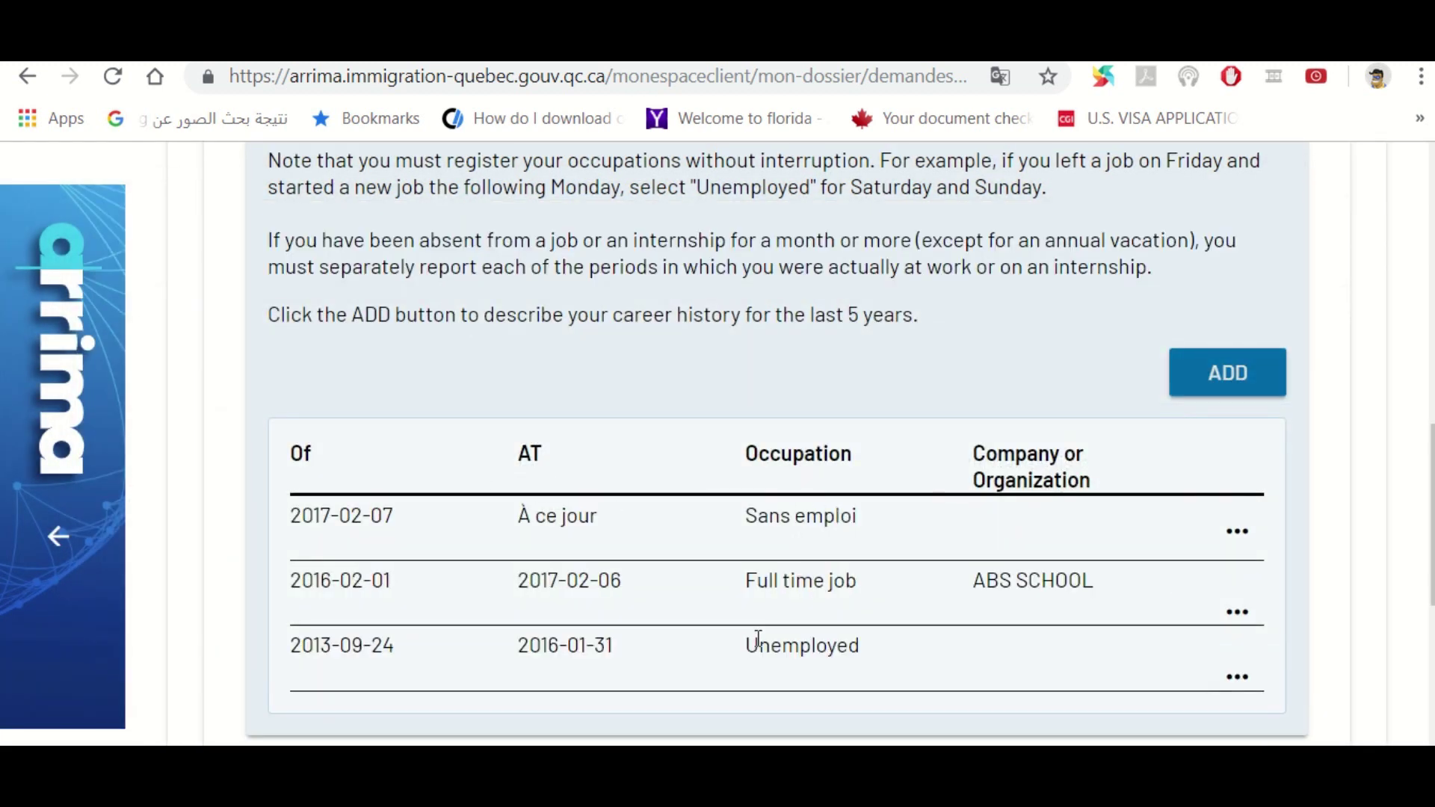
Scroll down to the consents section and expand it
scroll(777, 444, up, 4)
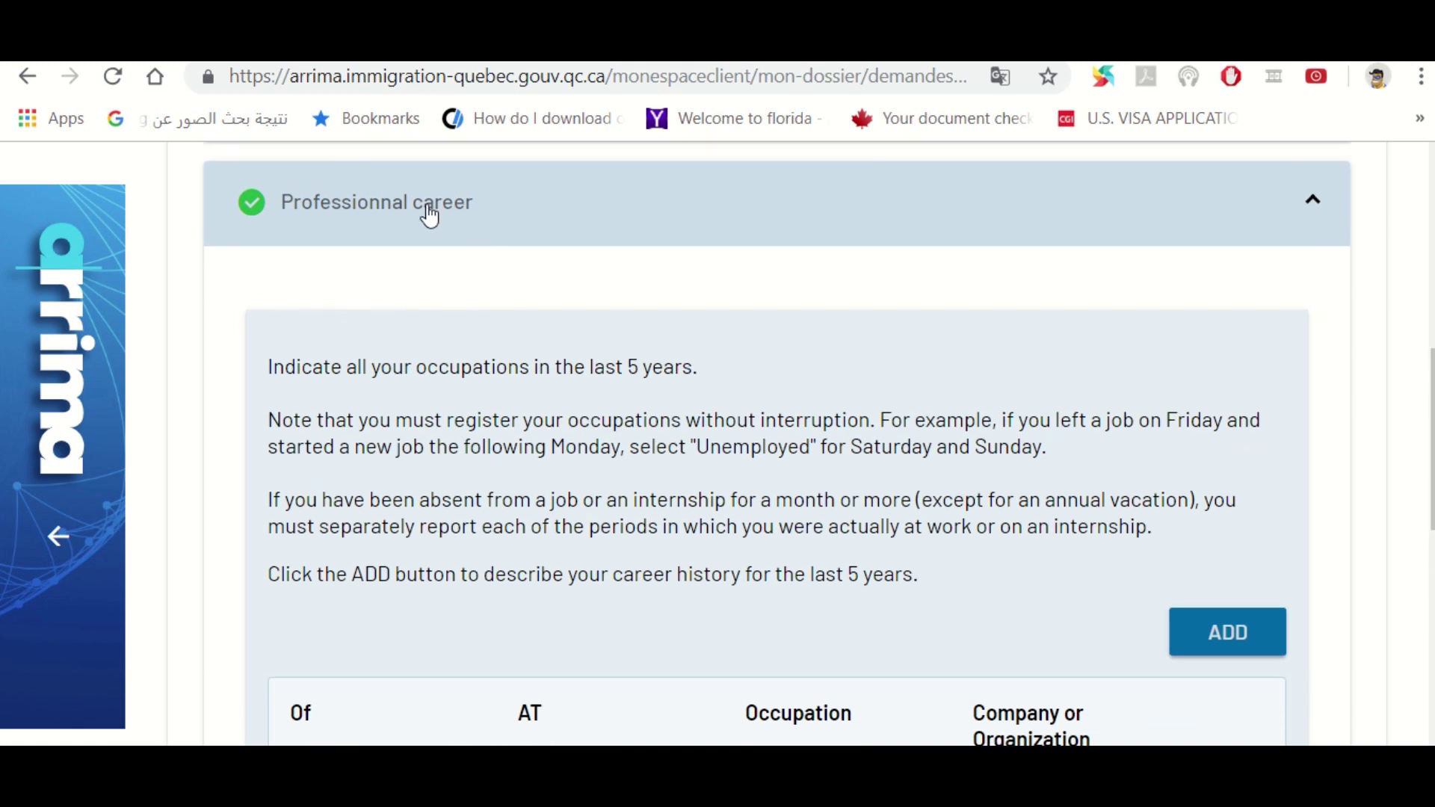
scroll(777, 444, up, 8)
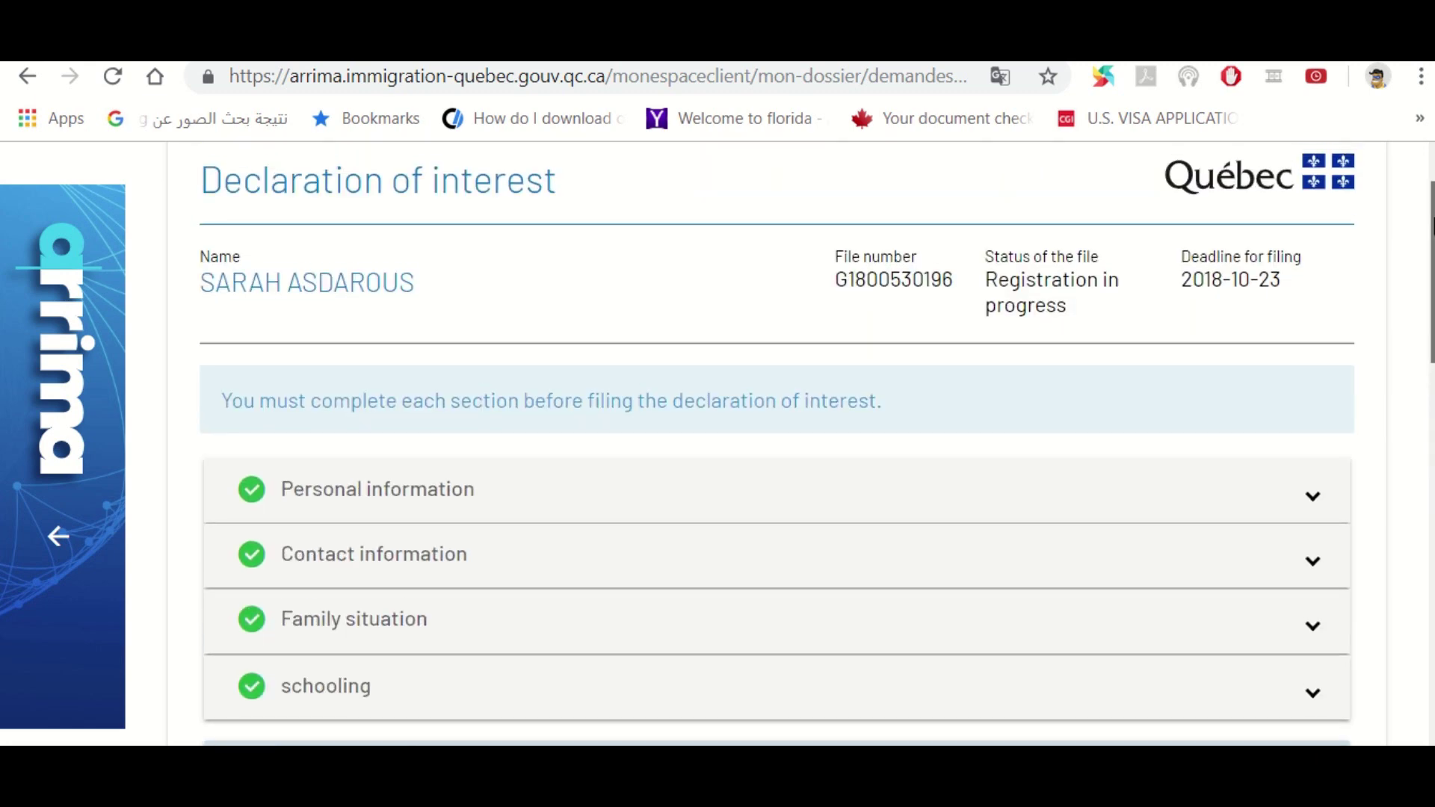
scroll(778, 444, down, 3)
scroll(777, 443, down, 9)
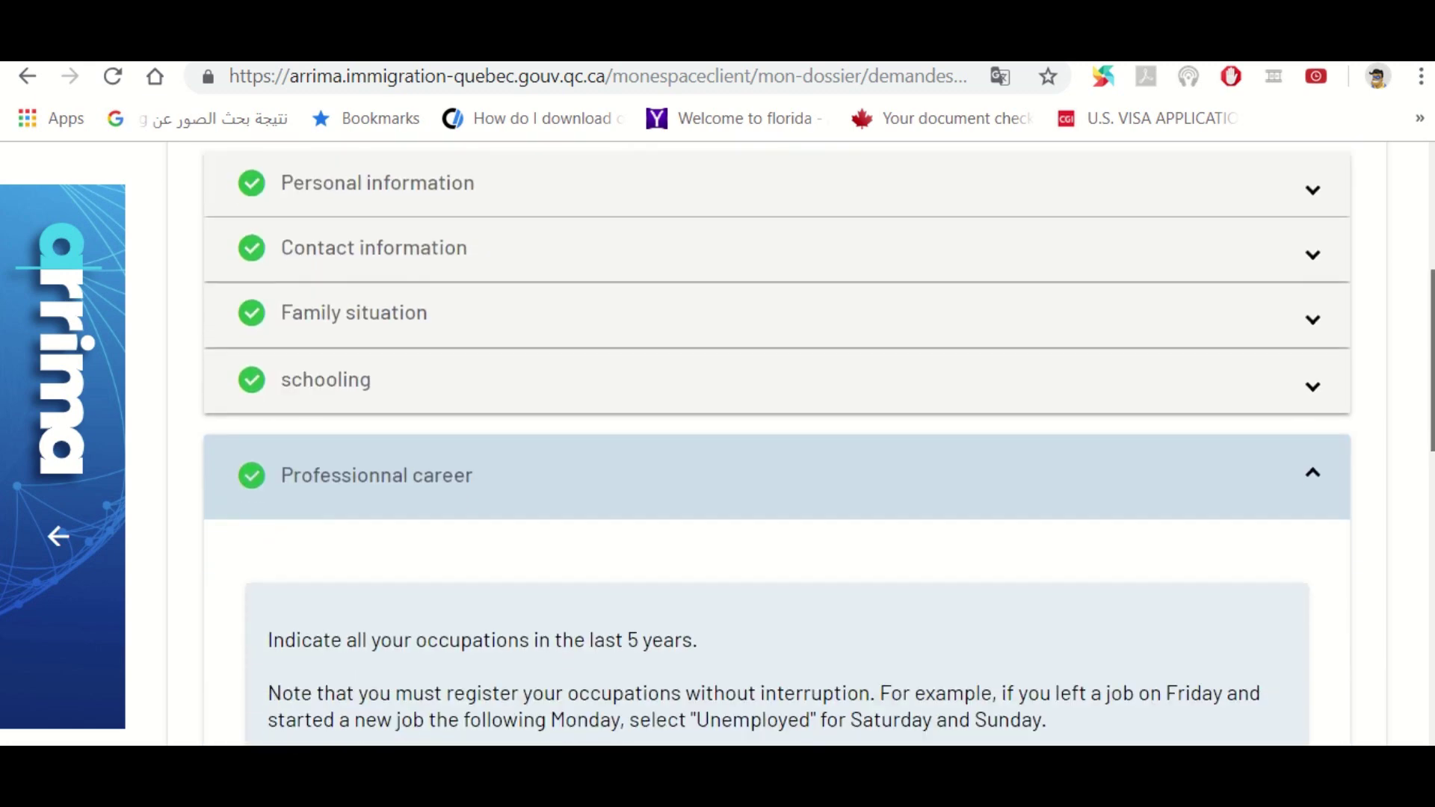
scroll(777, 444, down, 5)
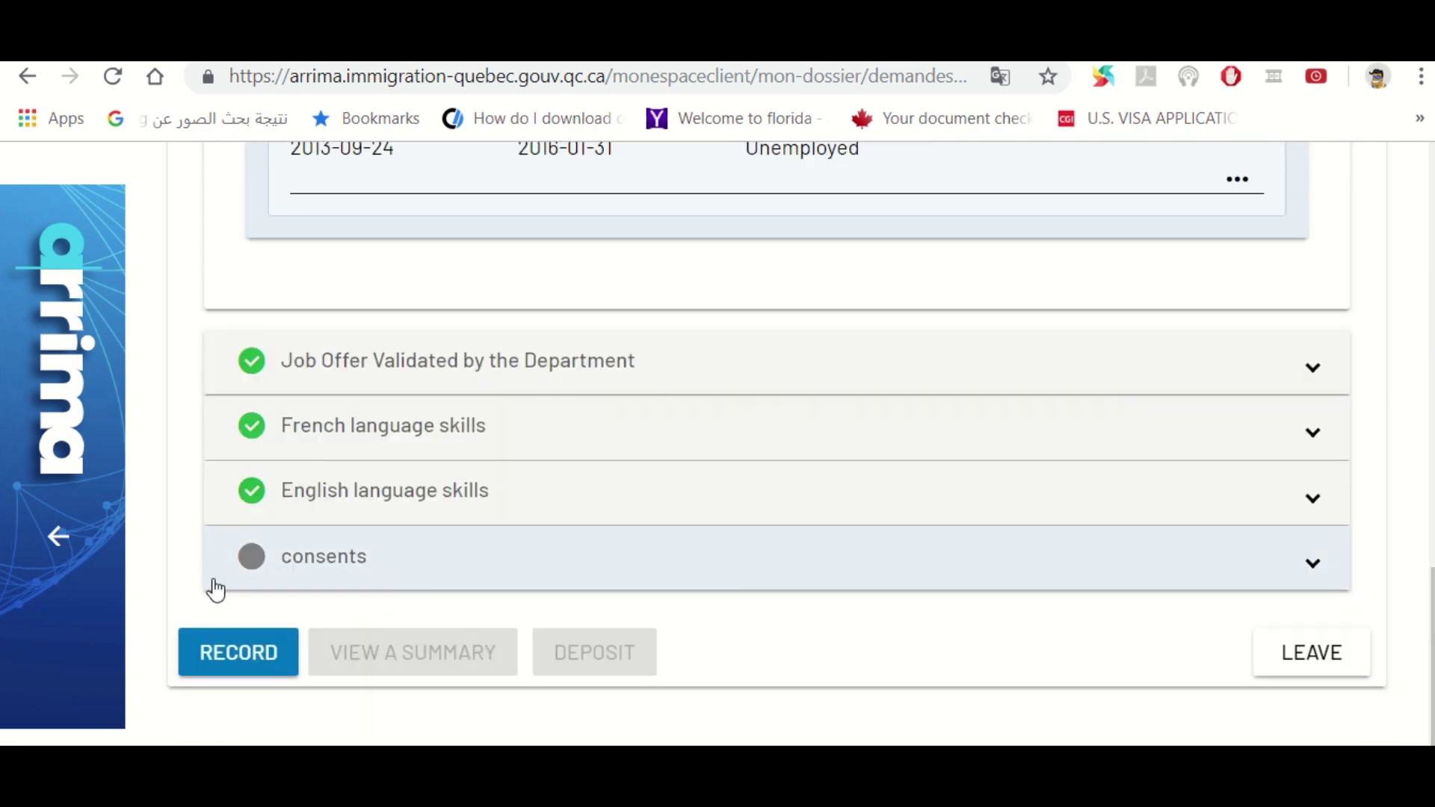
click(287, 577)
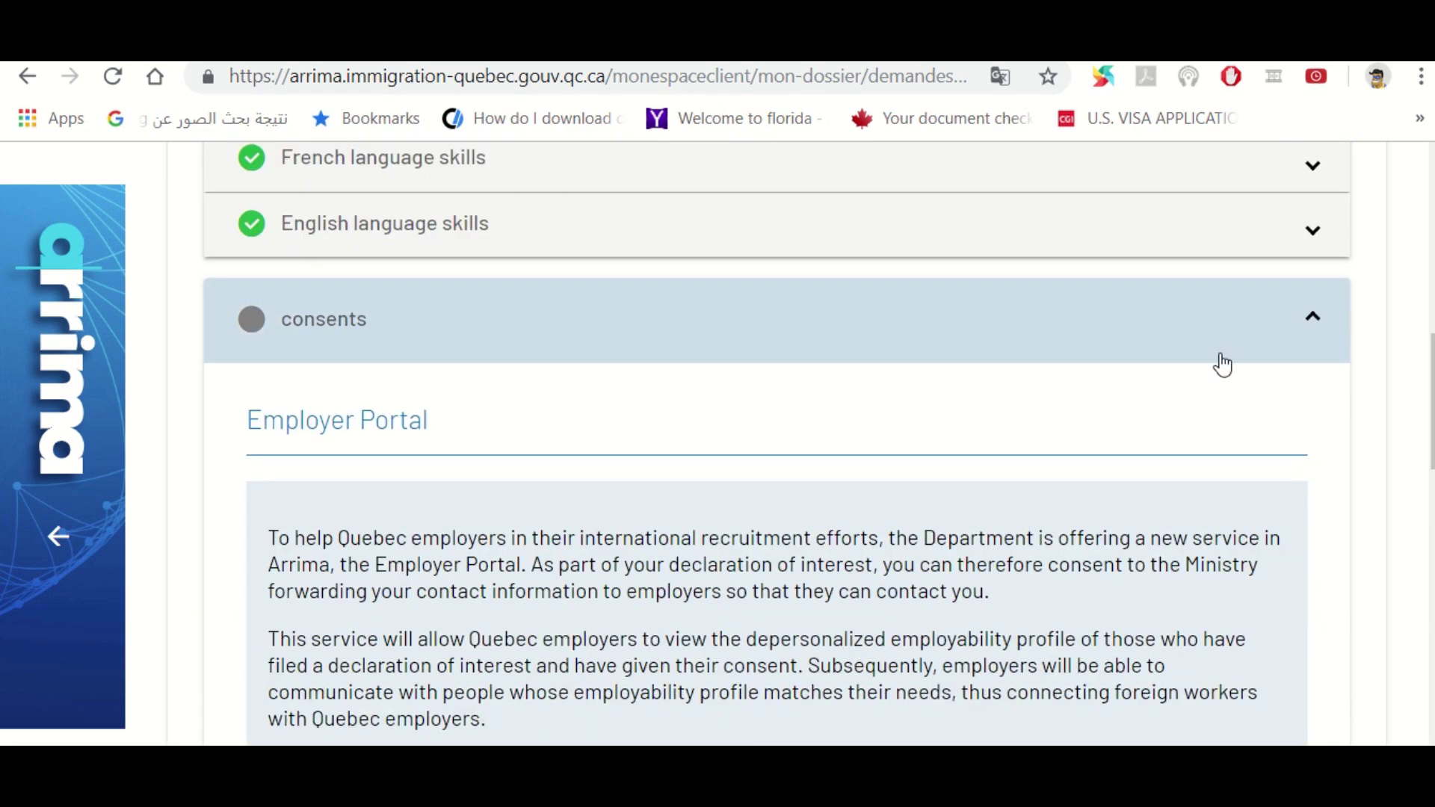
scroll(777, 443, down, 9)
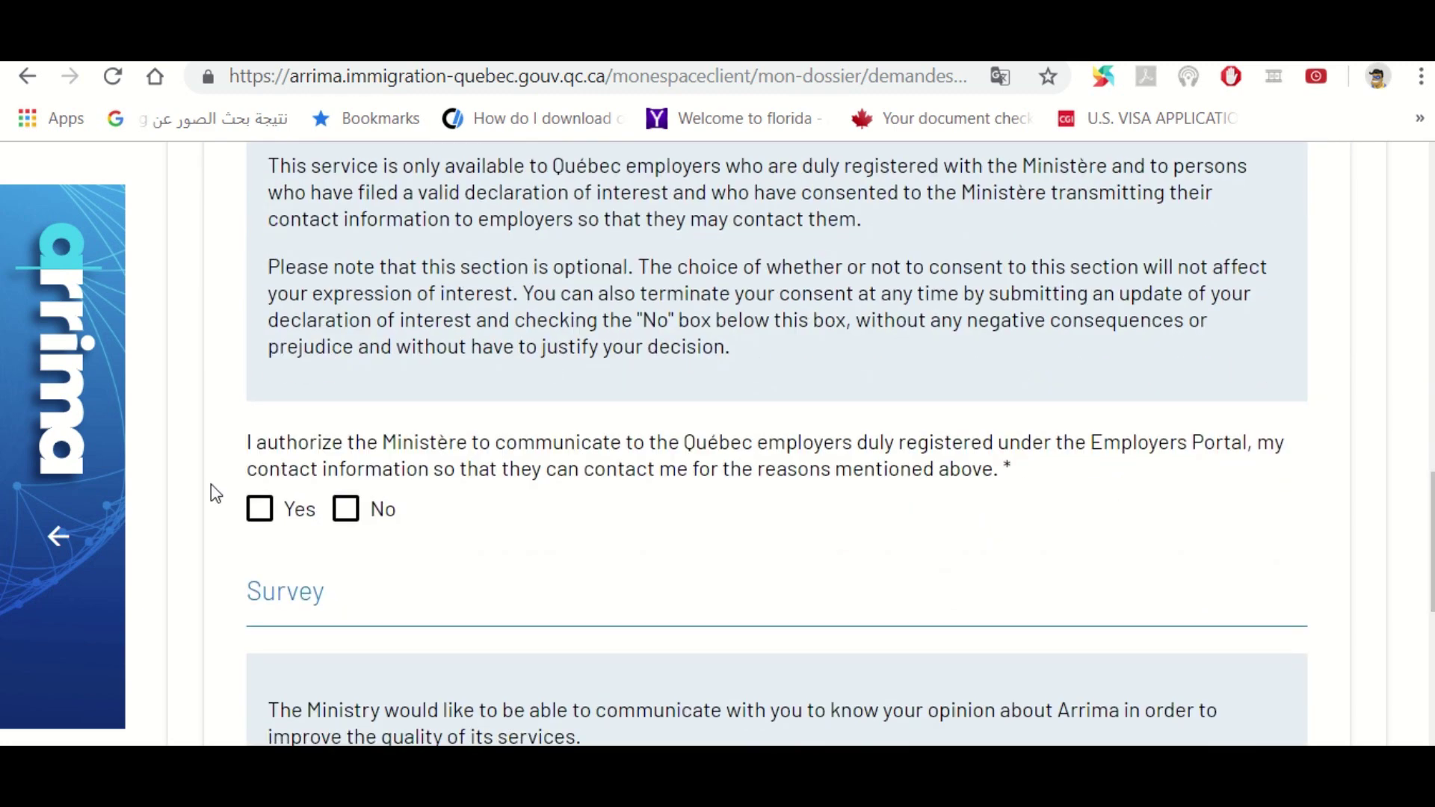
Answer Yes to employer contact sharing and survey contact, then record the declaration
click(258, 508)
scroll(1043, 442, down, 6)
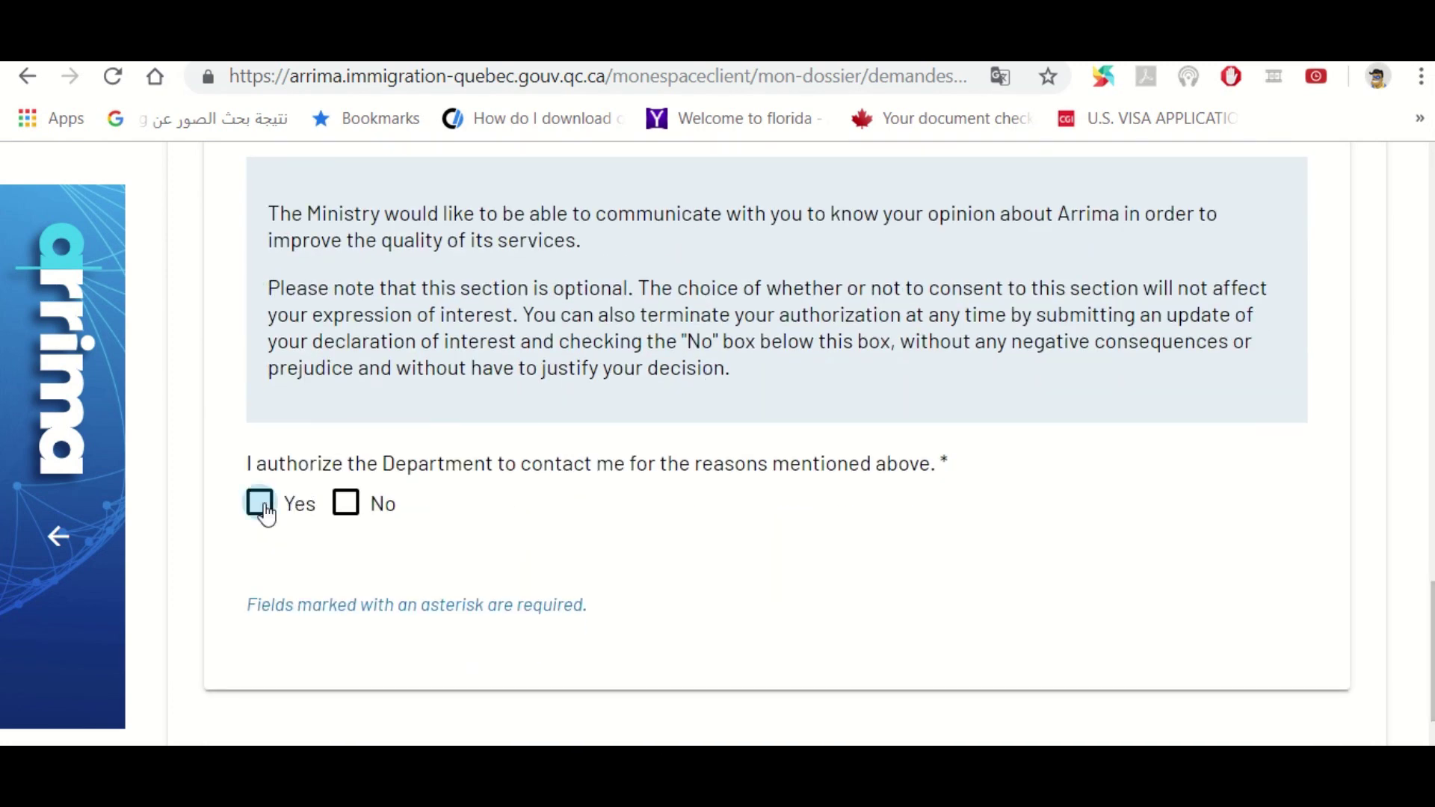
click(261, 509)
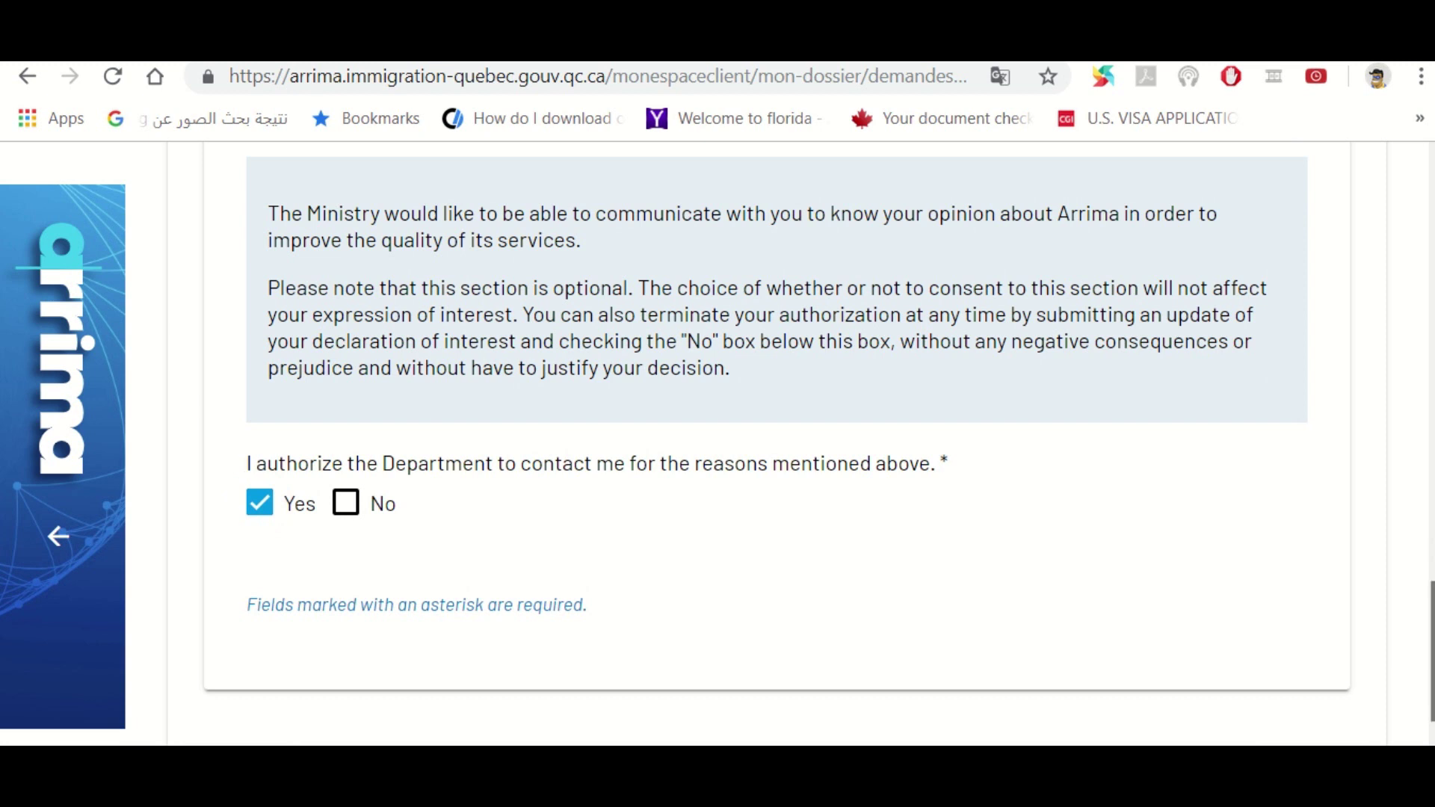
scroll(777, 433, down, 2)
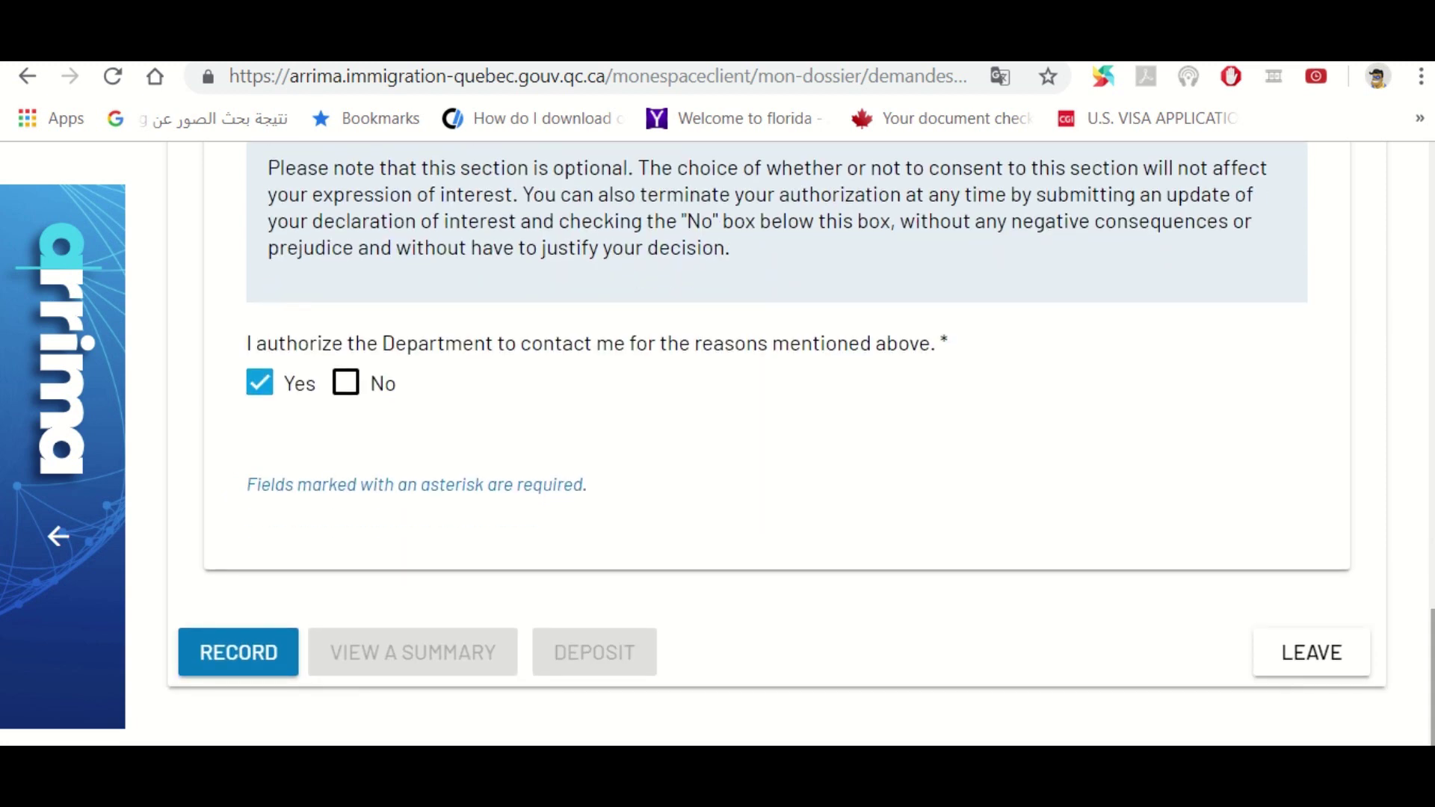
click(247, 653)
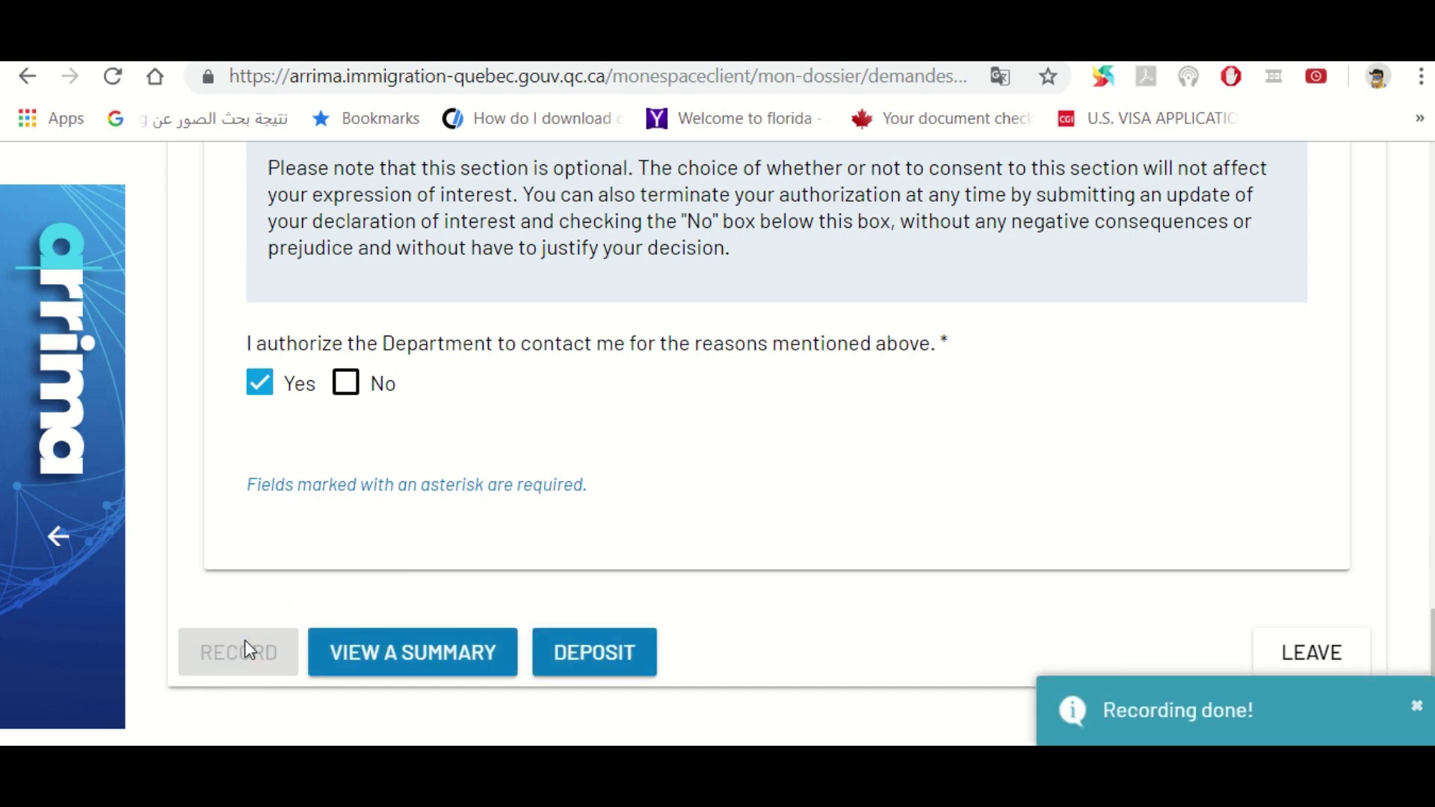
click(393, 654)
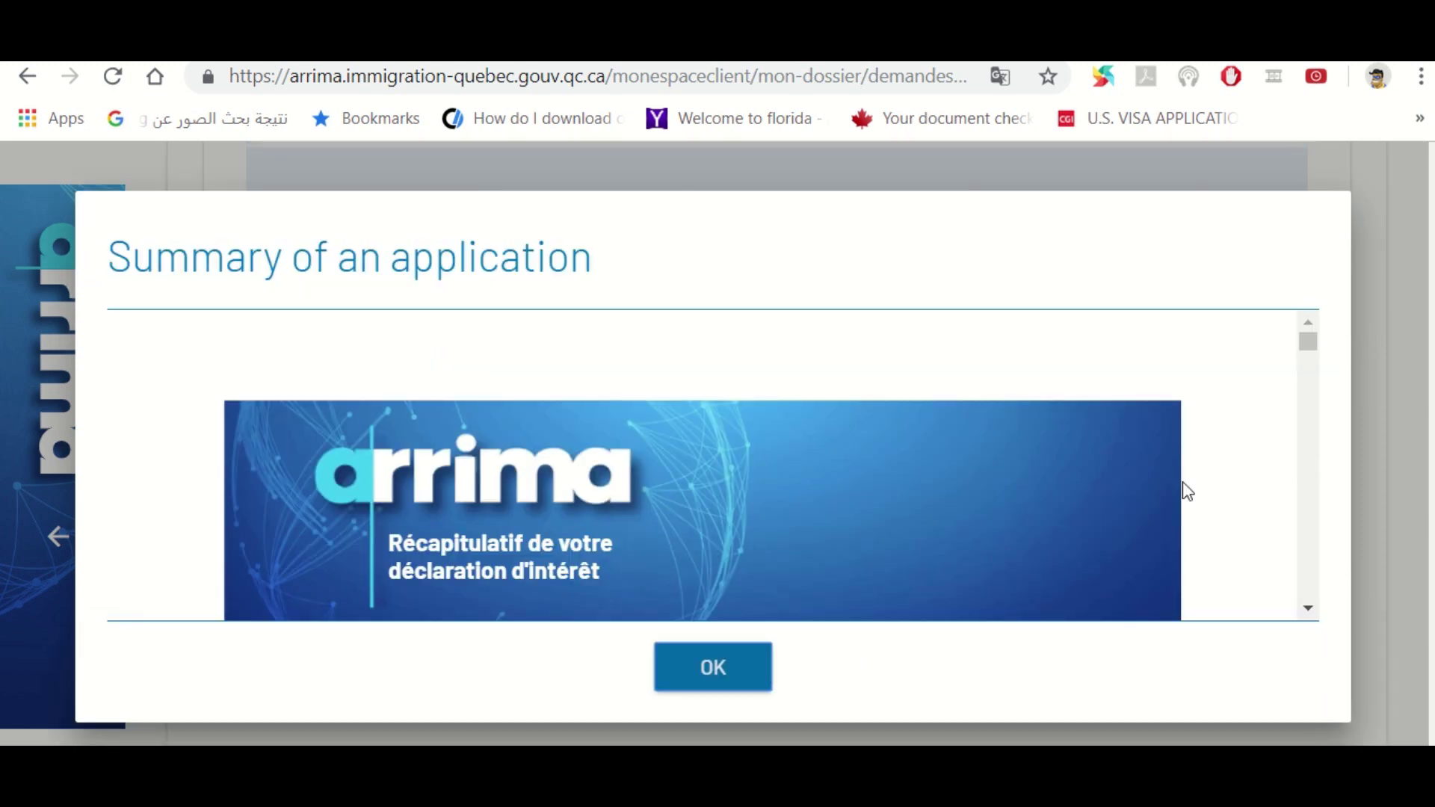
click(1307, 609)
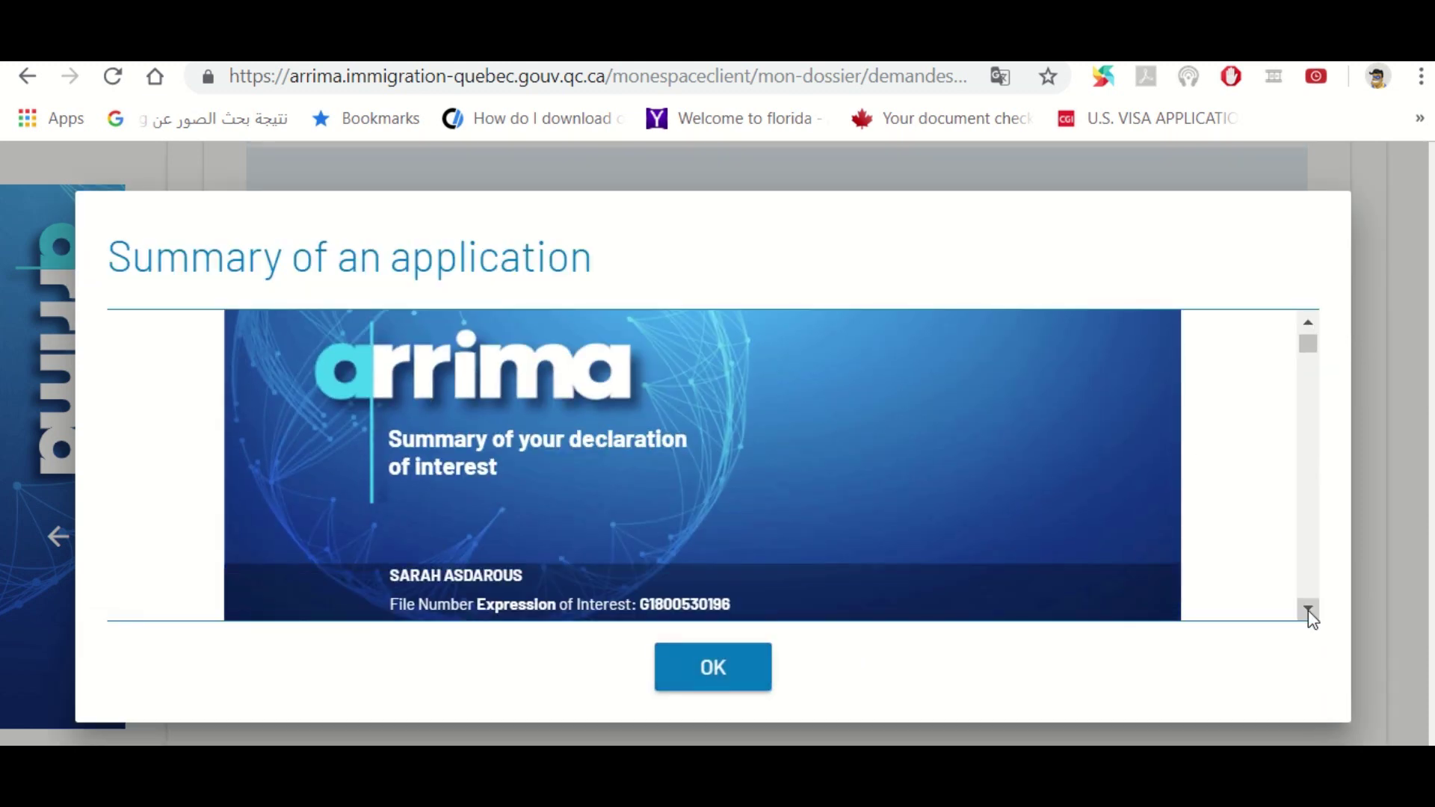
click(1308, 612)
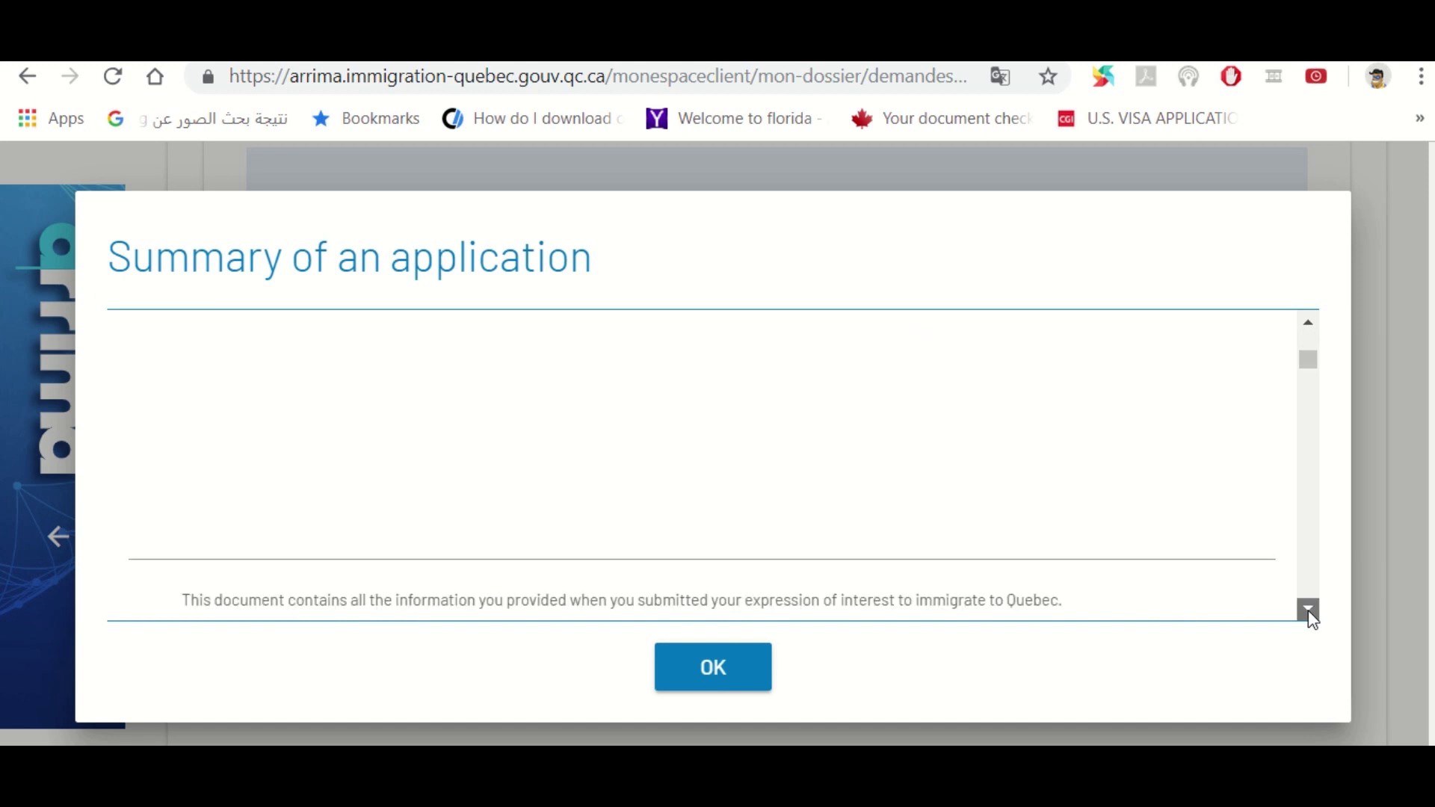
click(1308, 611)
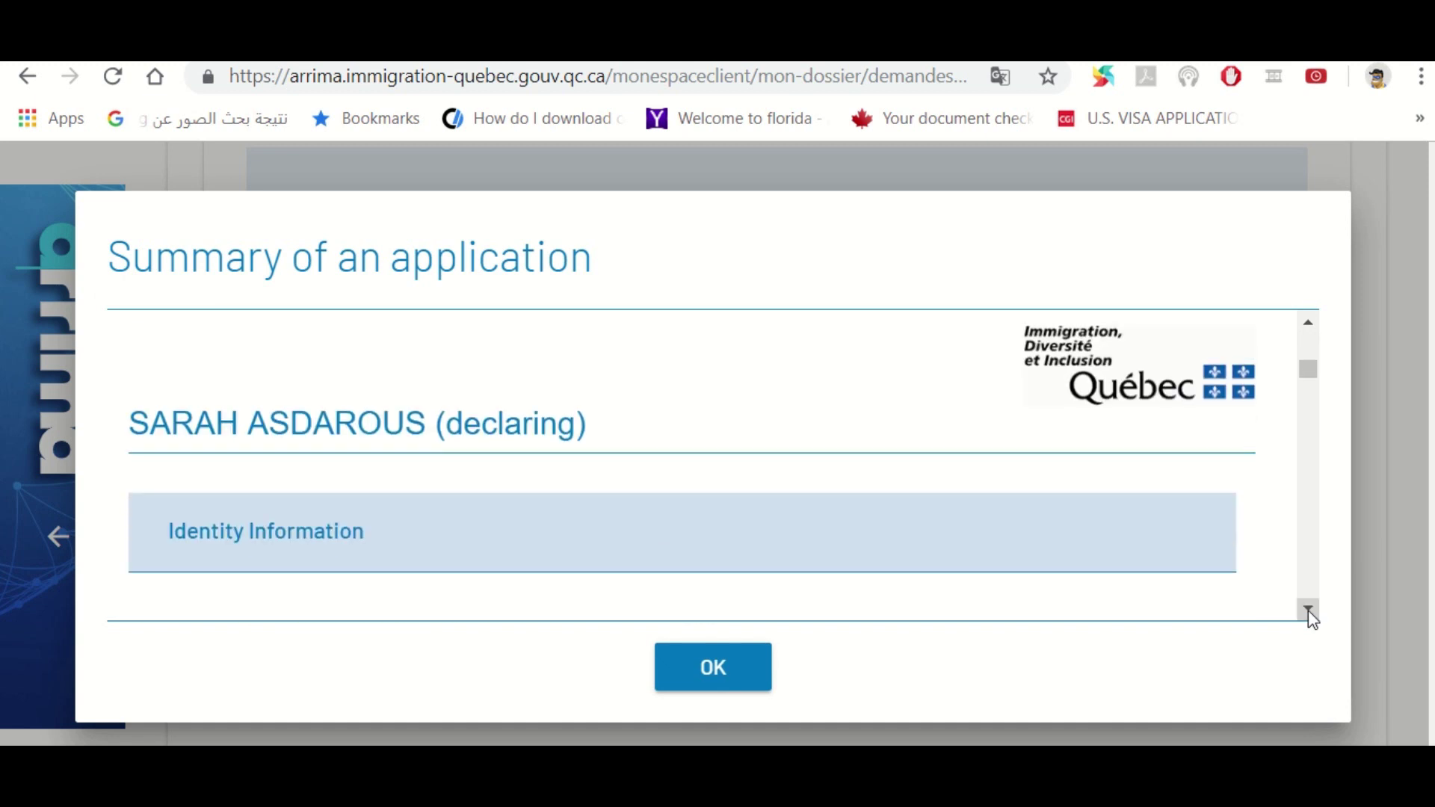
click(1308, 609)
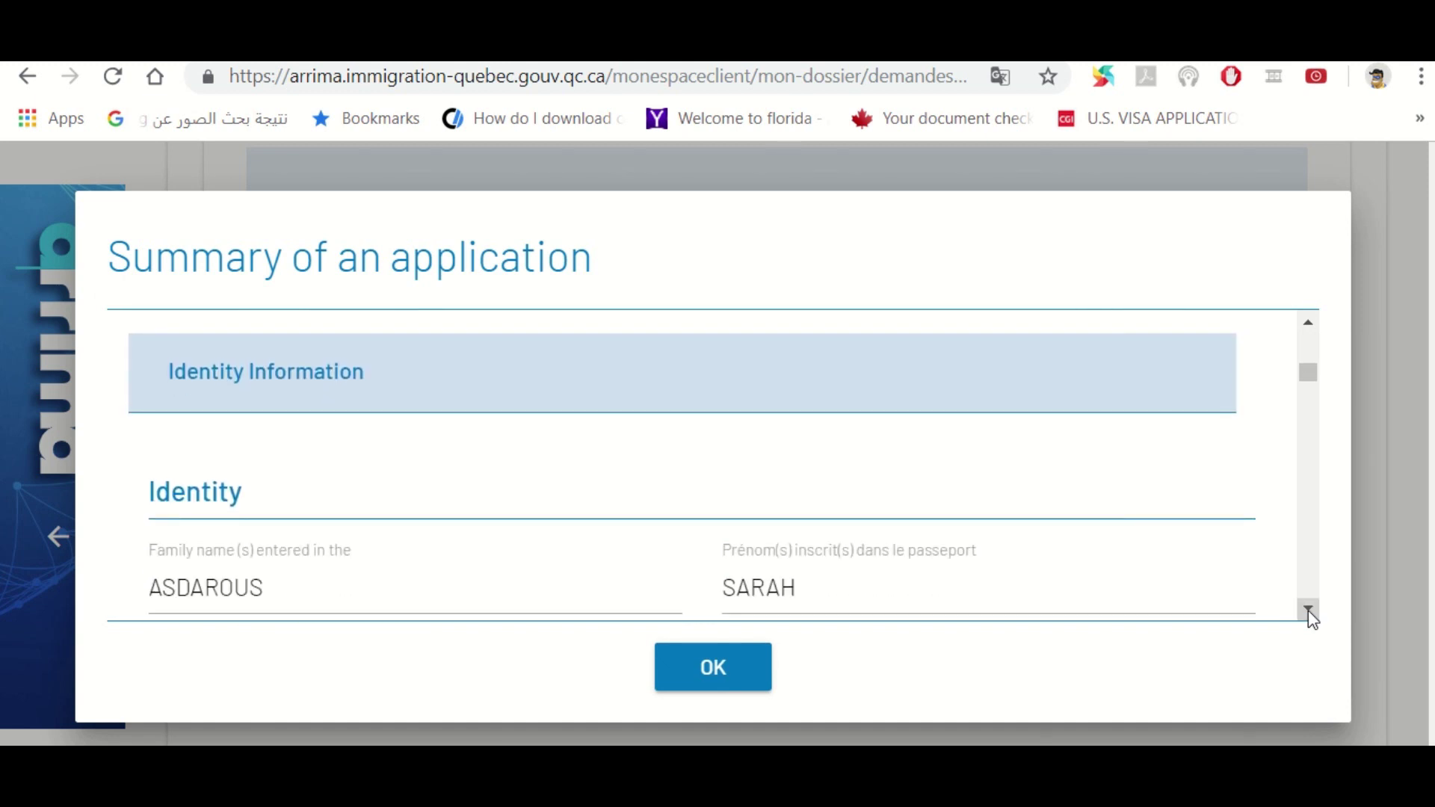
click(1308, 610)
click(1308, 610)
click(1308, 610)
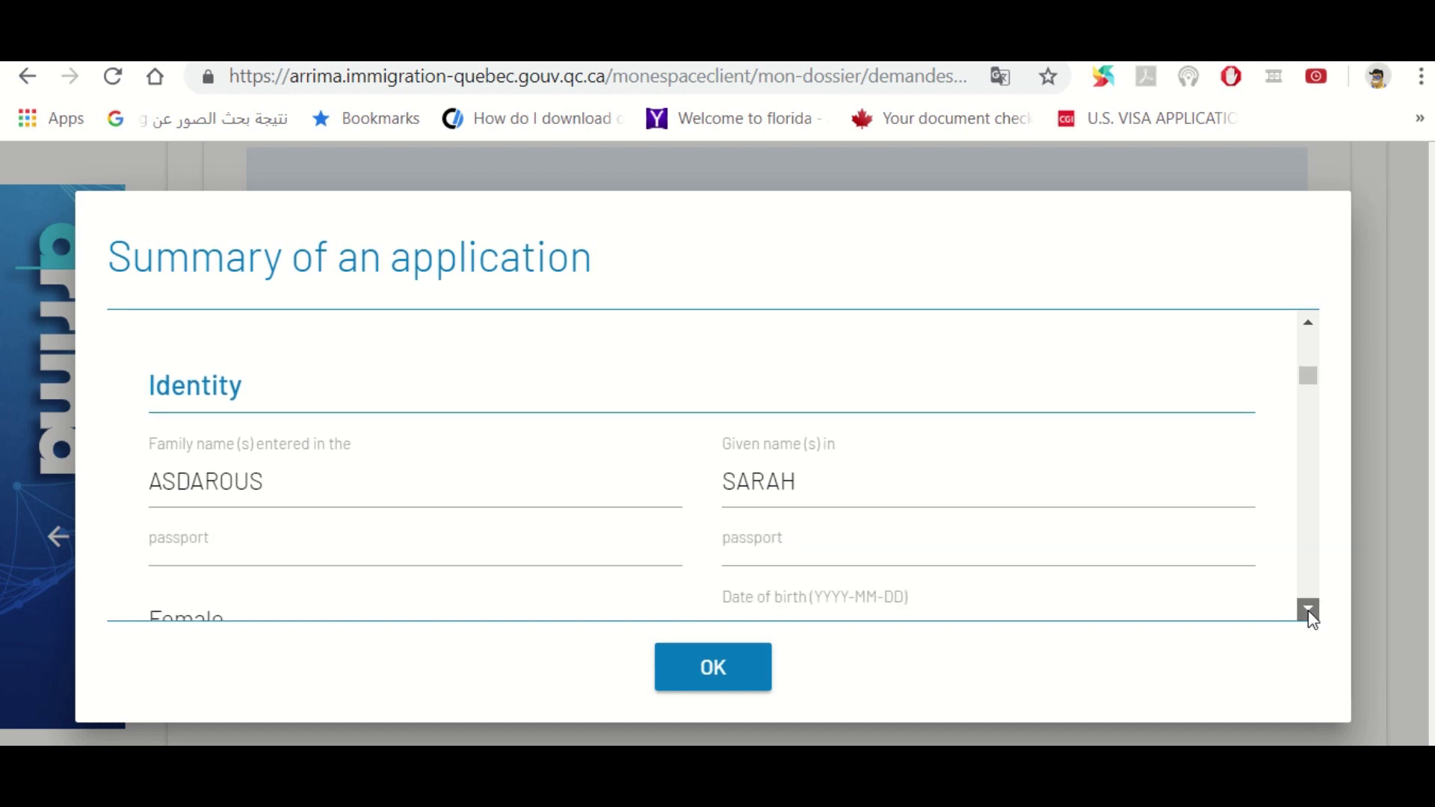
click(1307, 610)
click(1308, 610)
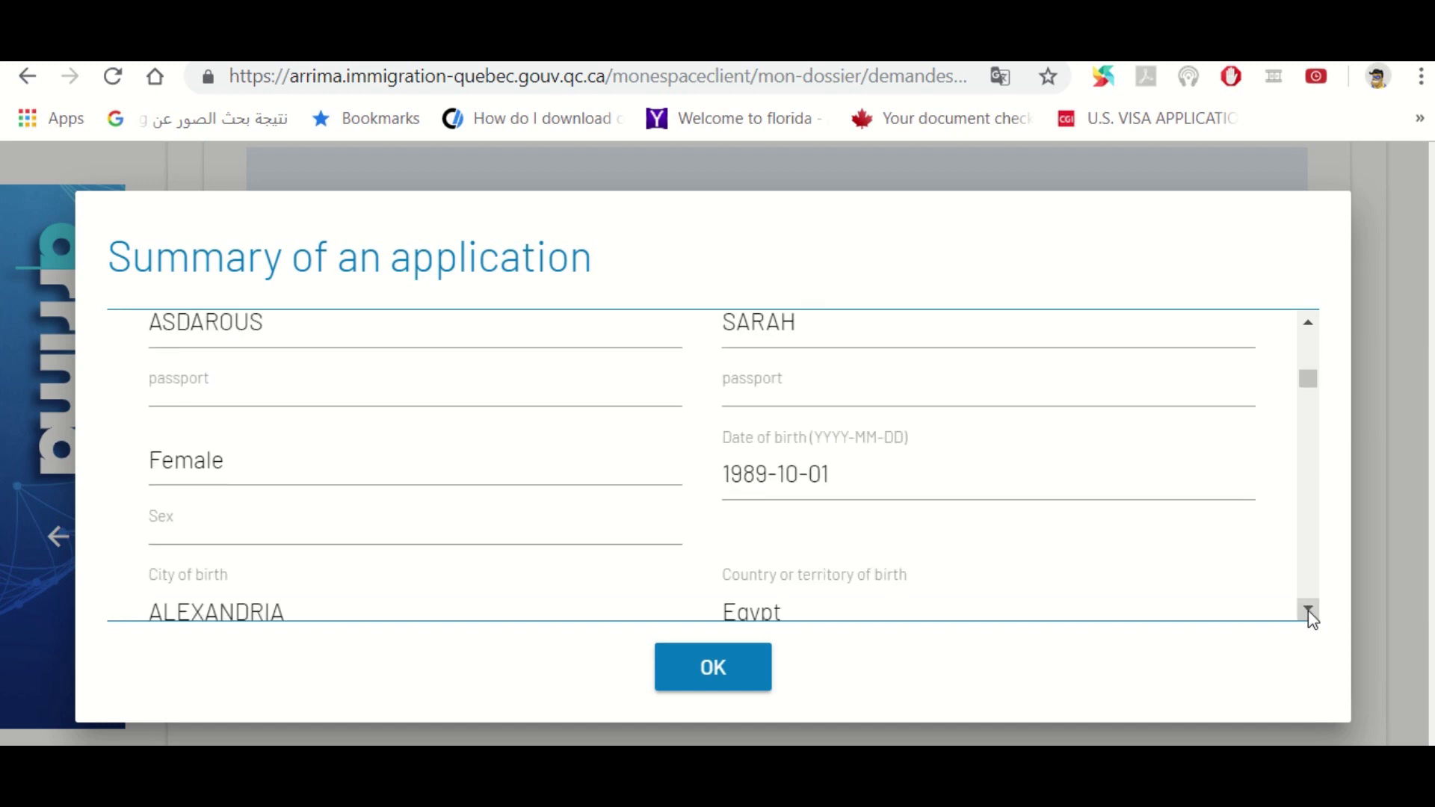
click(1307, 610)
click(1307, 610)
click(1307, 610)
click(1308, 610)
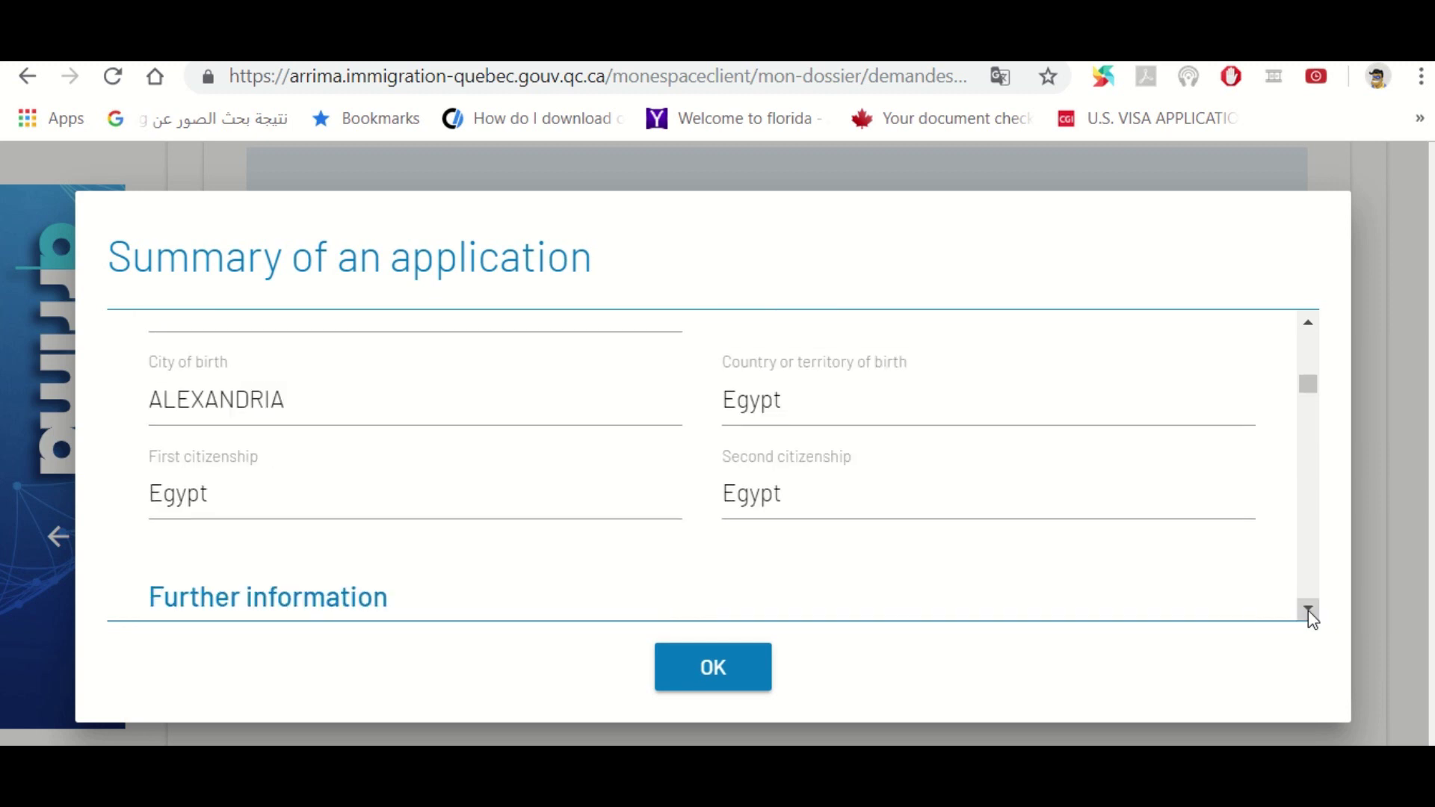
click(1308, 610)
click(1308, 610)
click(1308, 610)
click(1308, 609)
click(1308, 610)
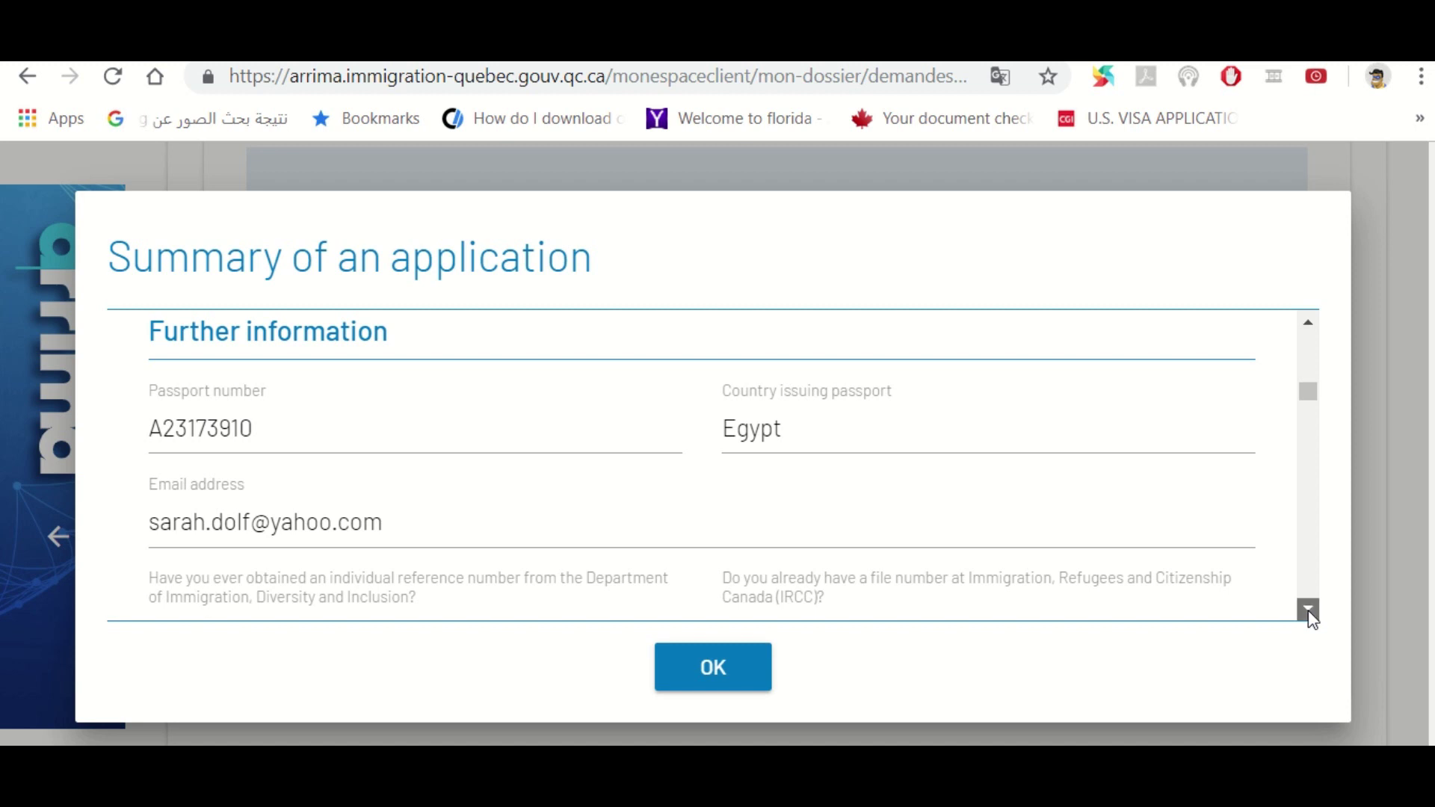
click(1308, 610)
click(1308, 610)
click(1308, 610)
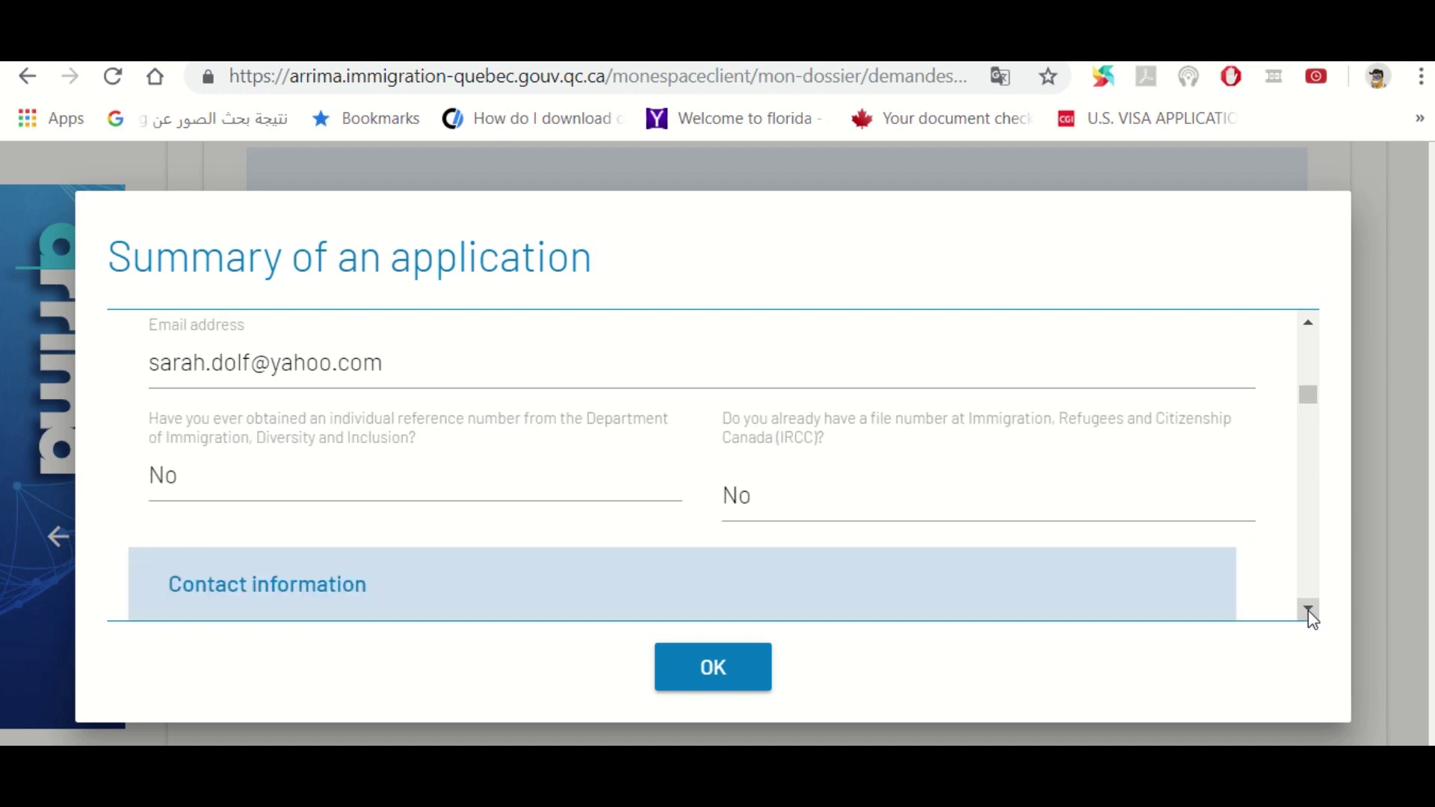
click(1307, 610)
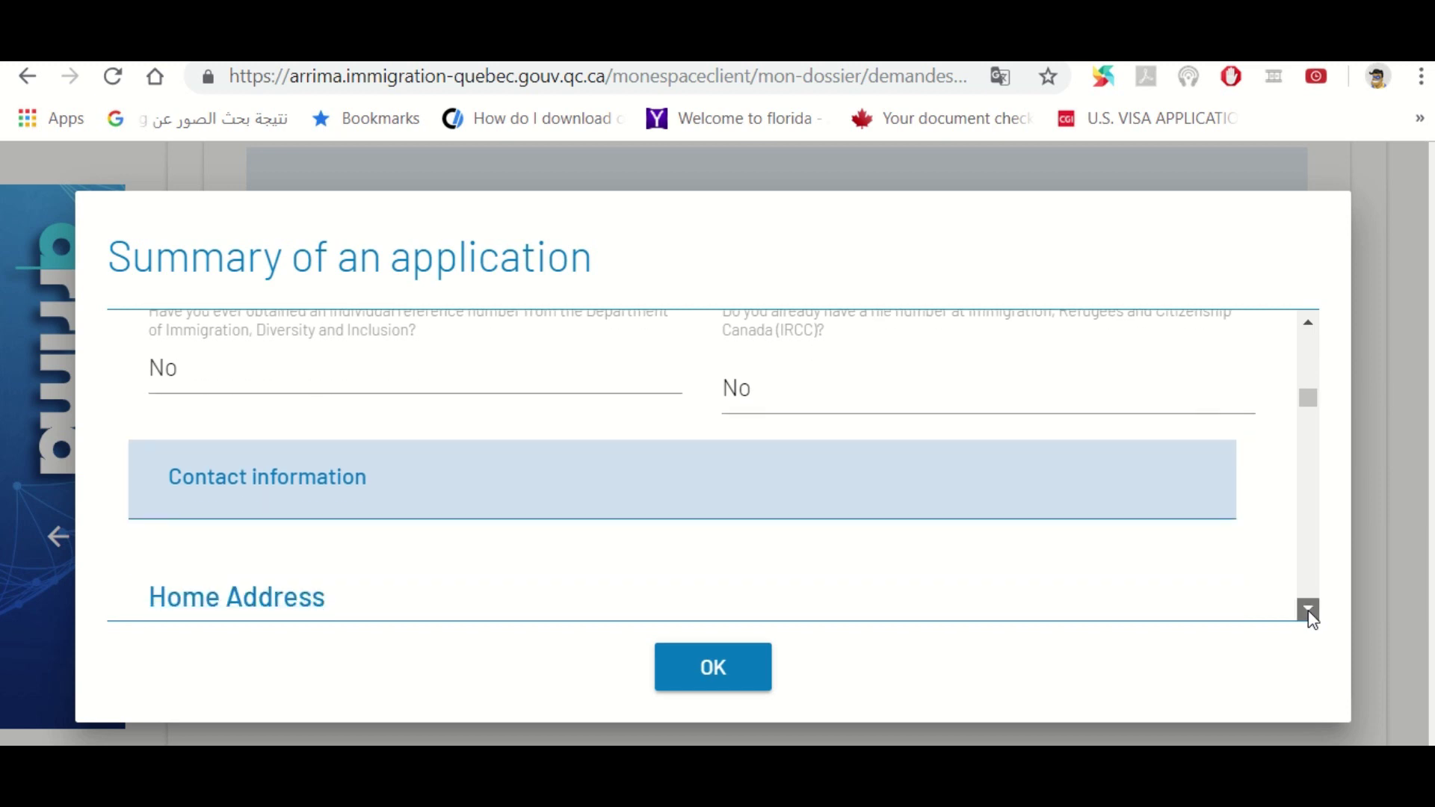
click(1308, 610)
click(1308, 610)
click(1307, 610)
click(1307, 610)
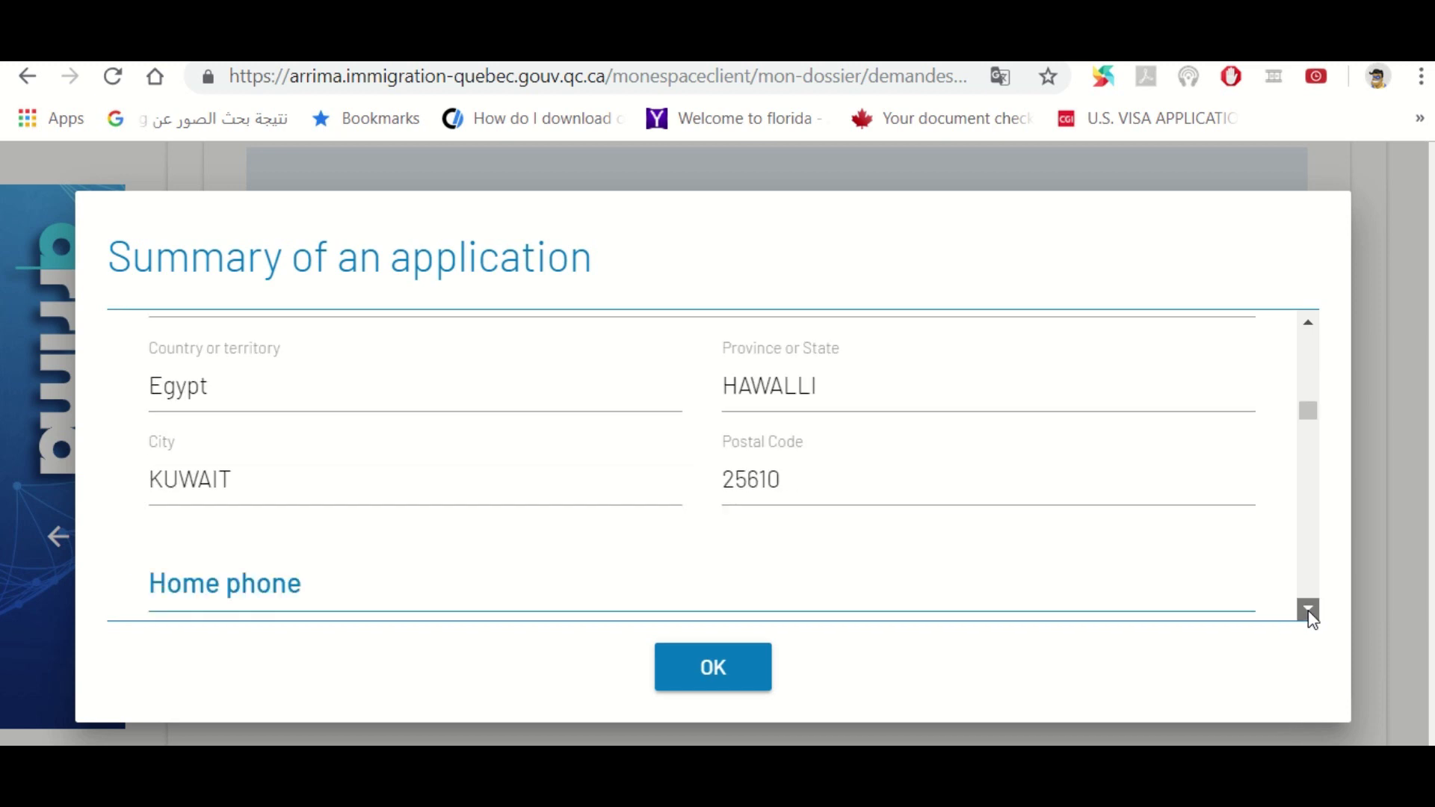
click(1307, 610)
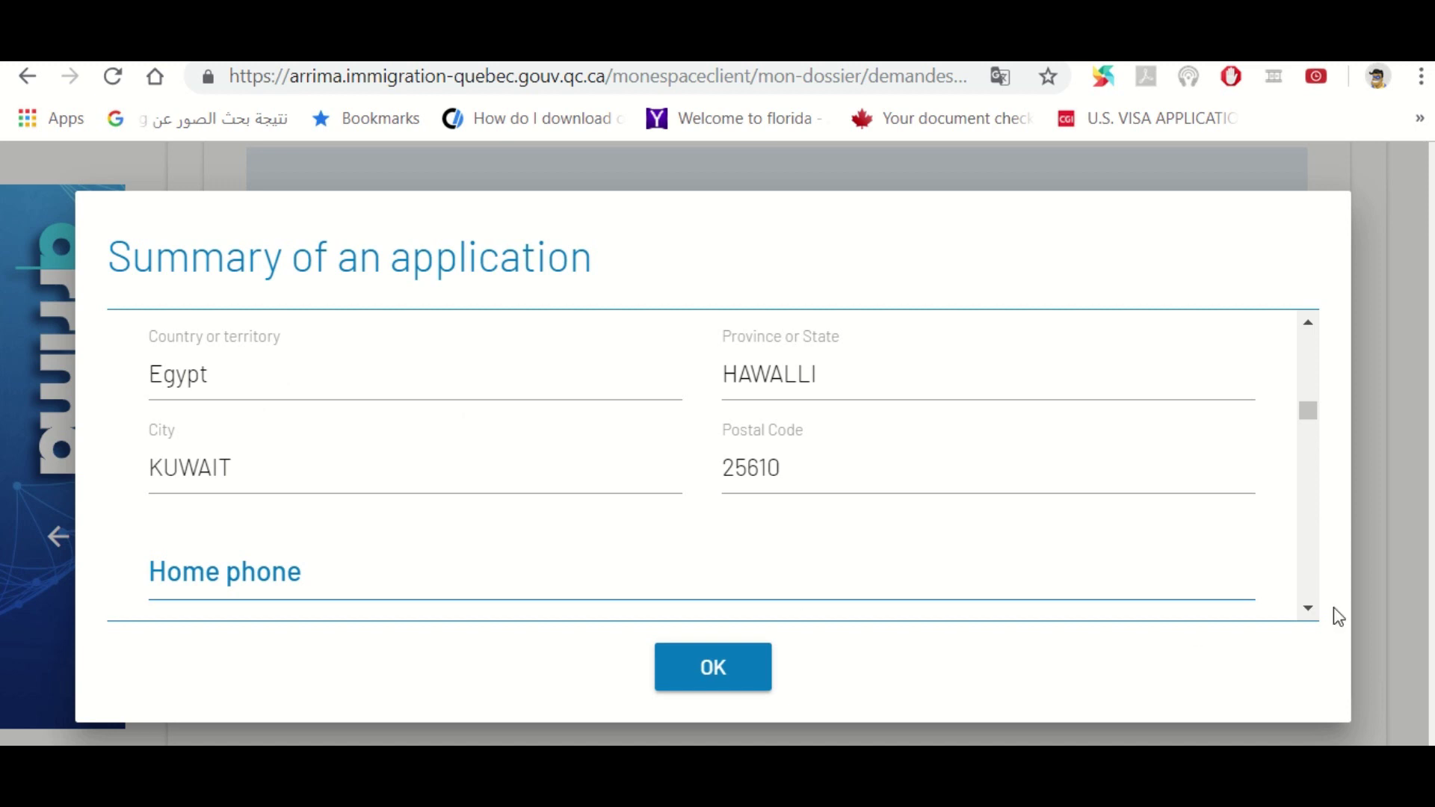
Scroll the summary through the language skills and consent answers, then close it with OK
click(1309, 607)
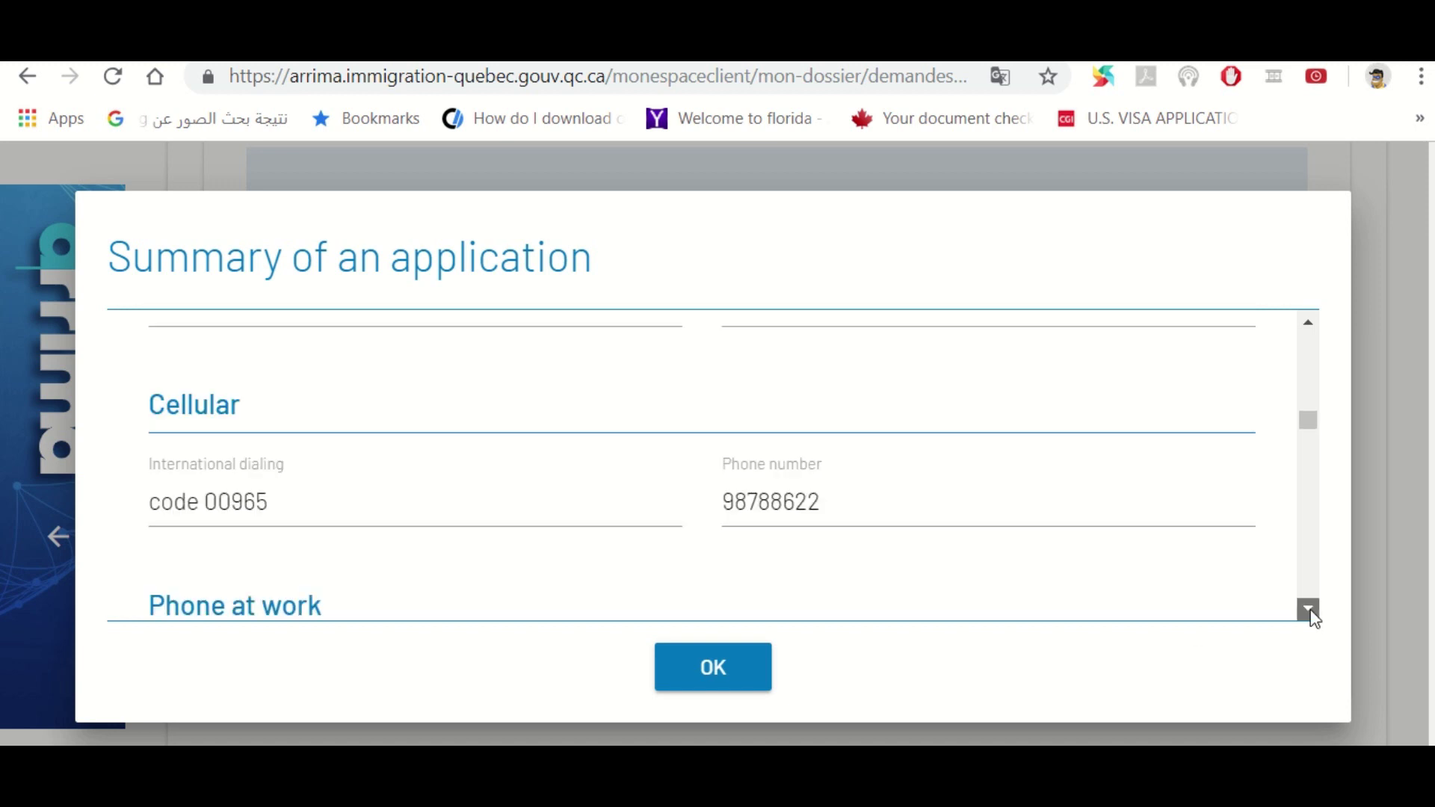
drag(1309, 609, 1309, 609)
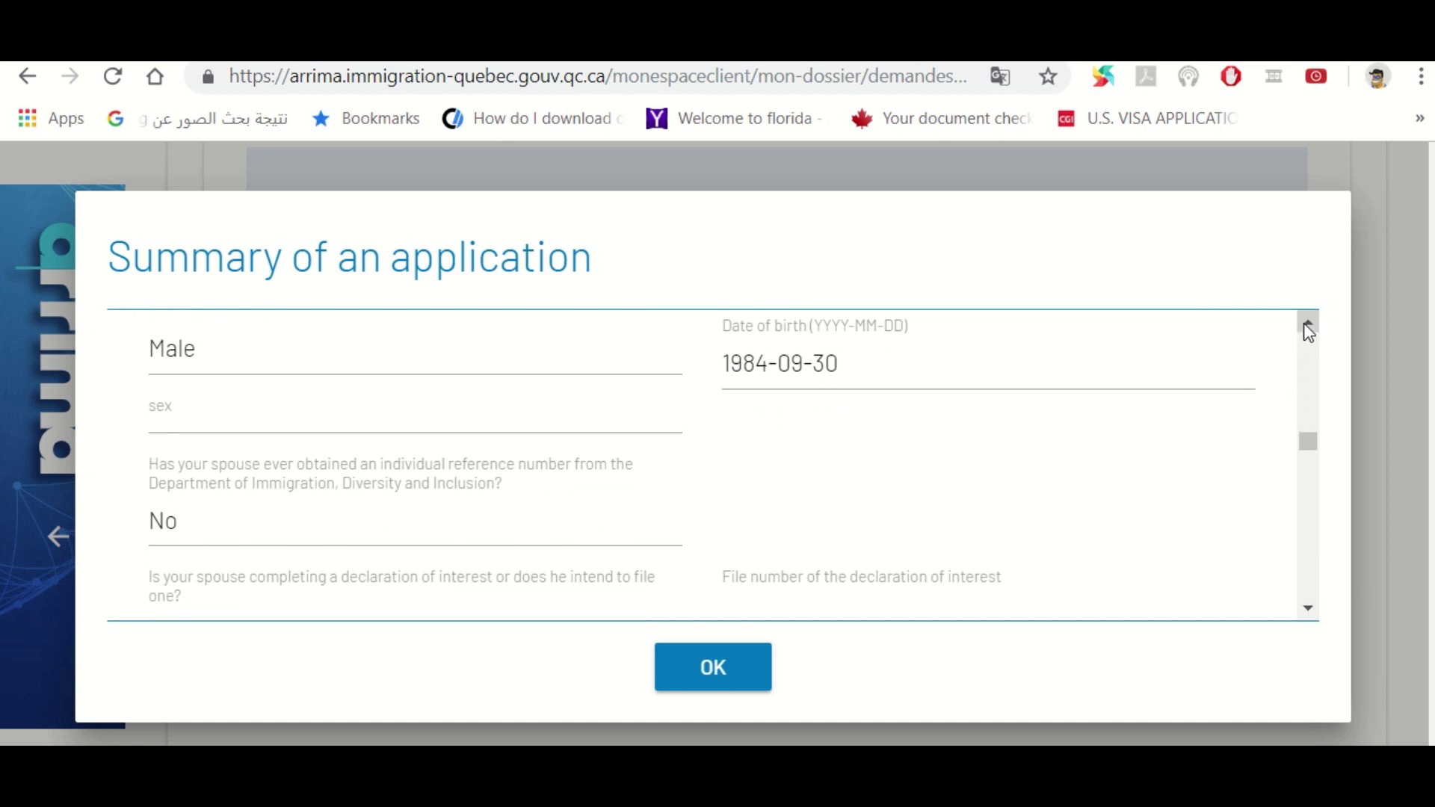
drag(1304, 325, 1304, 326)
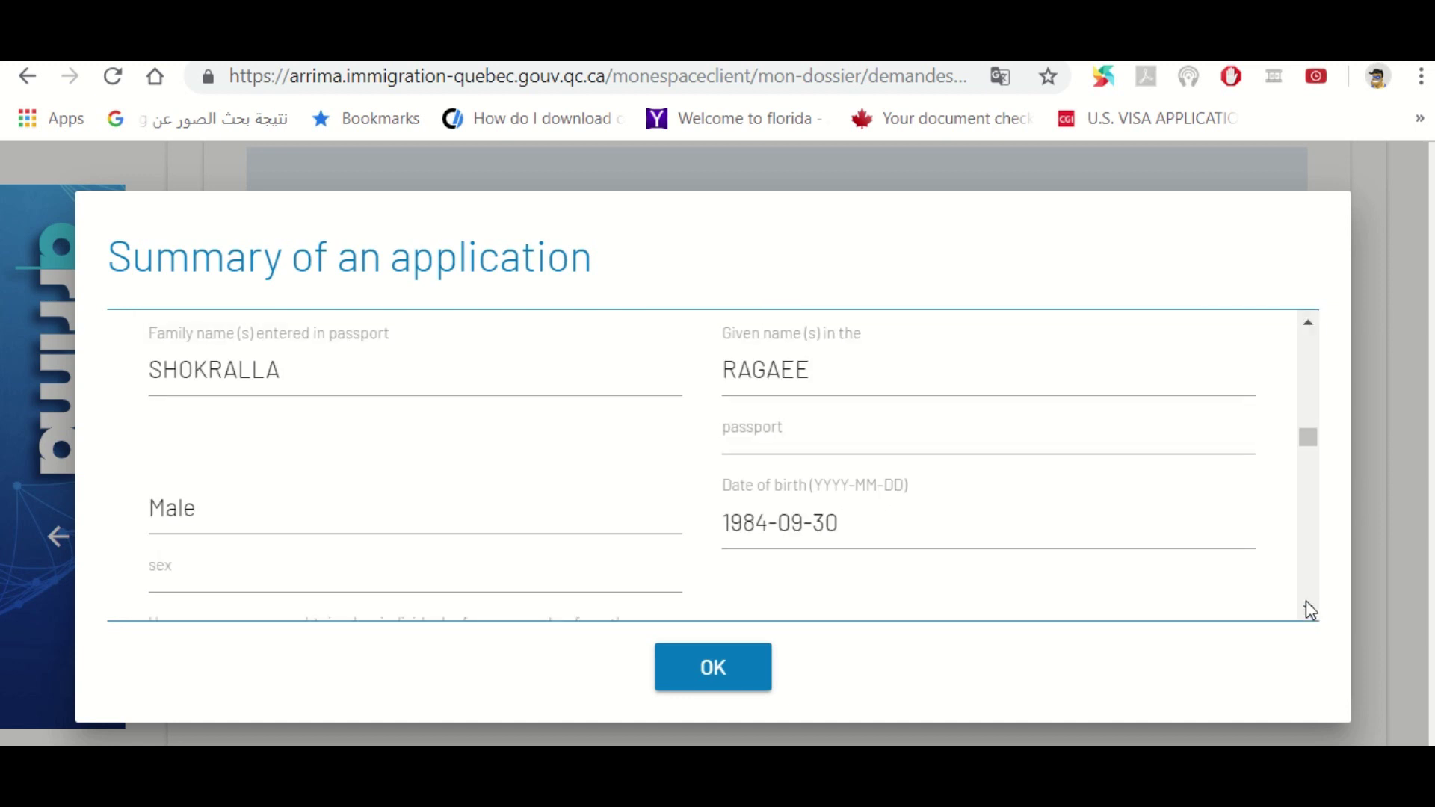
drag(1305, 606, 1307, 611)
drag(1309, 324, 1309, 325)
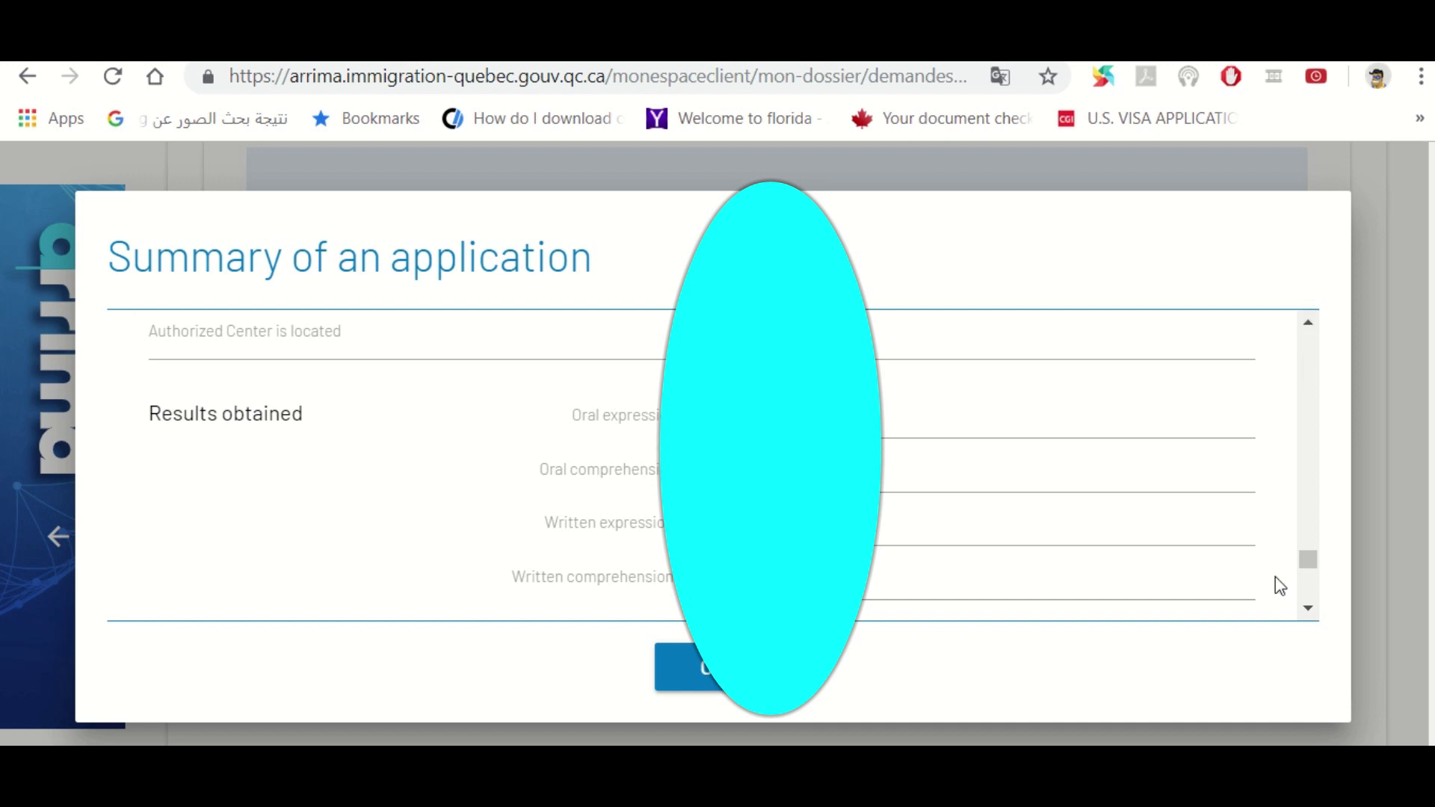
drag(1309, 607, 1308, 607)
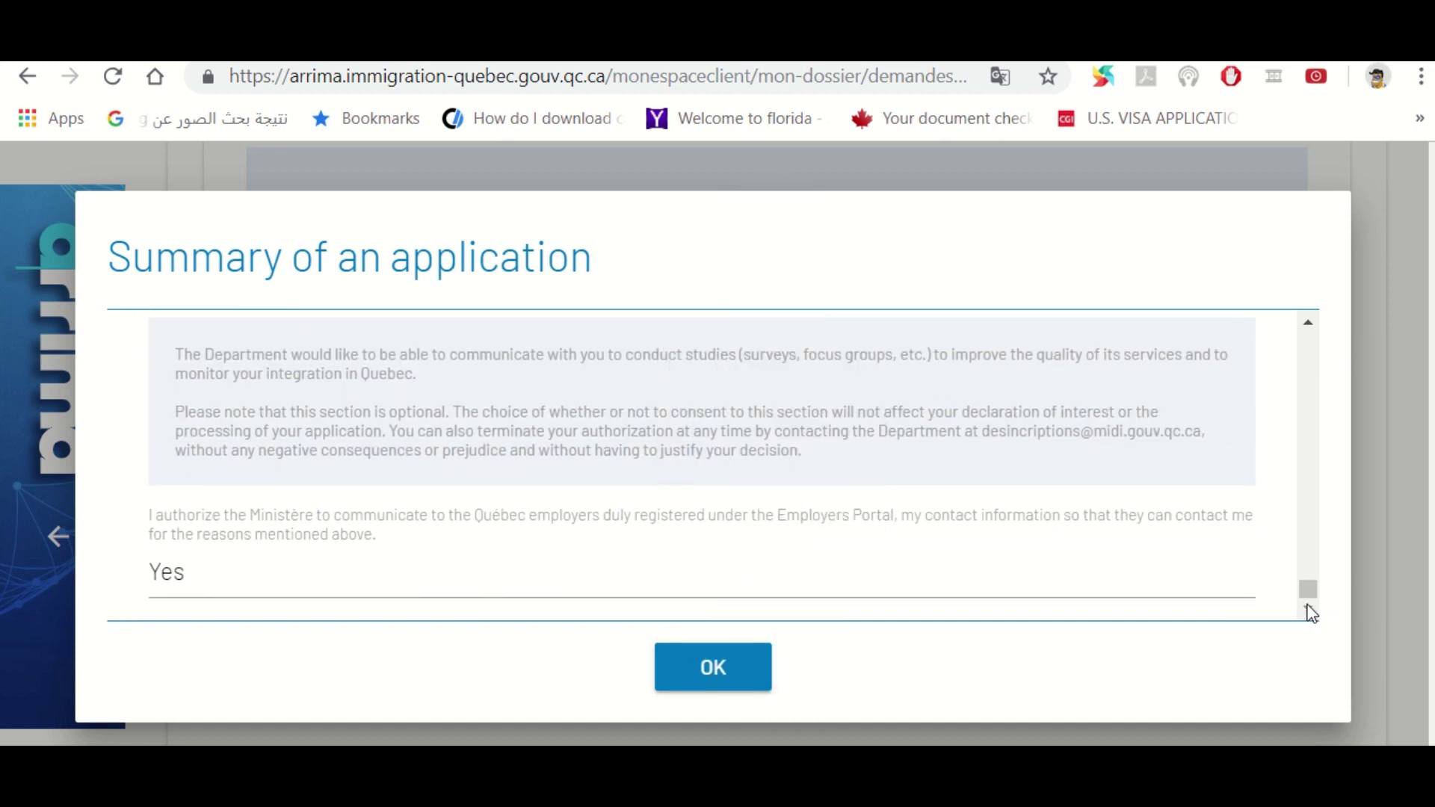
click(756, 667)
scroll(747, 669, down, 1)
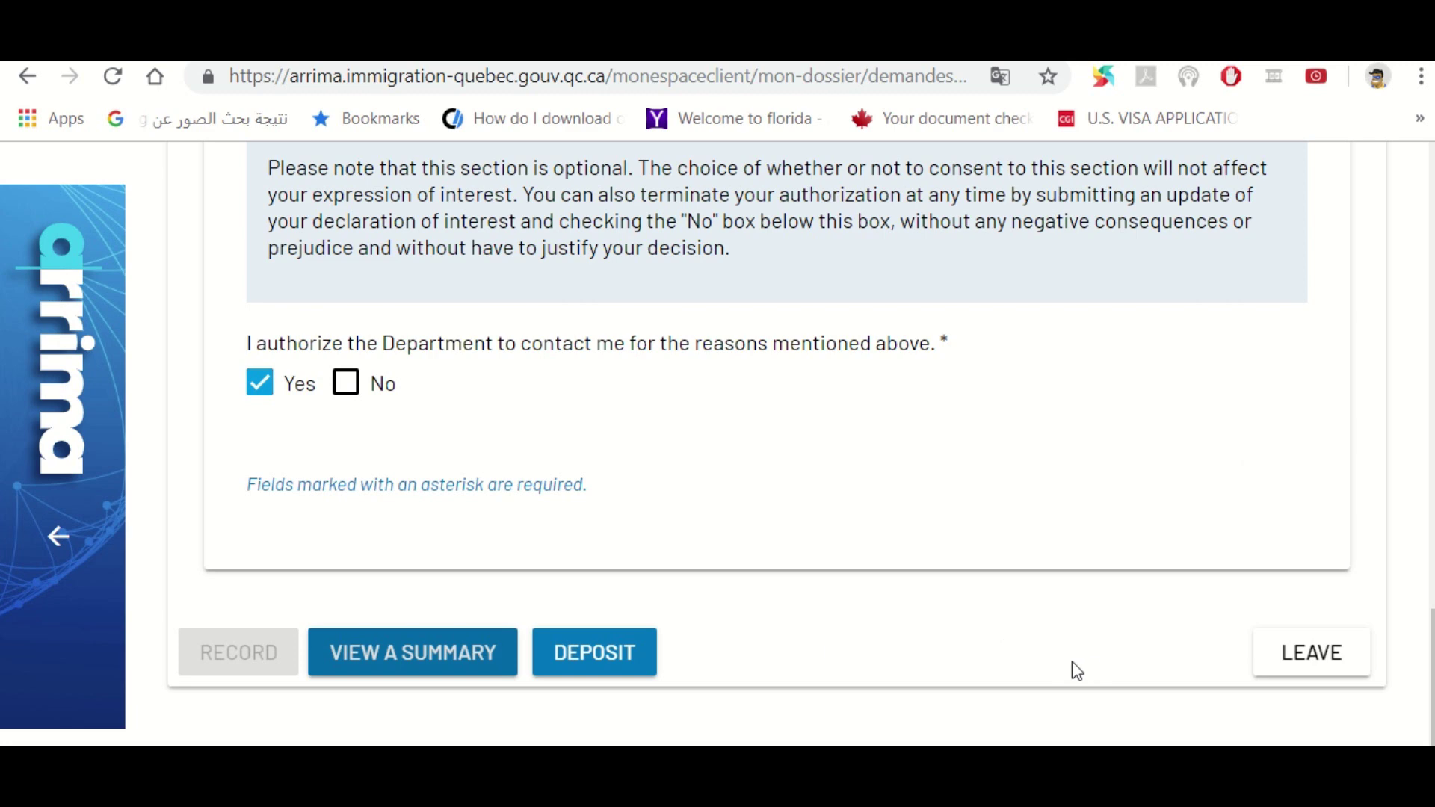
Expand Contact information and scroll through its address, city and postal code fields
drag(1427, 635, 1399, 262)
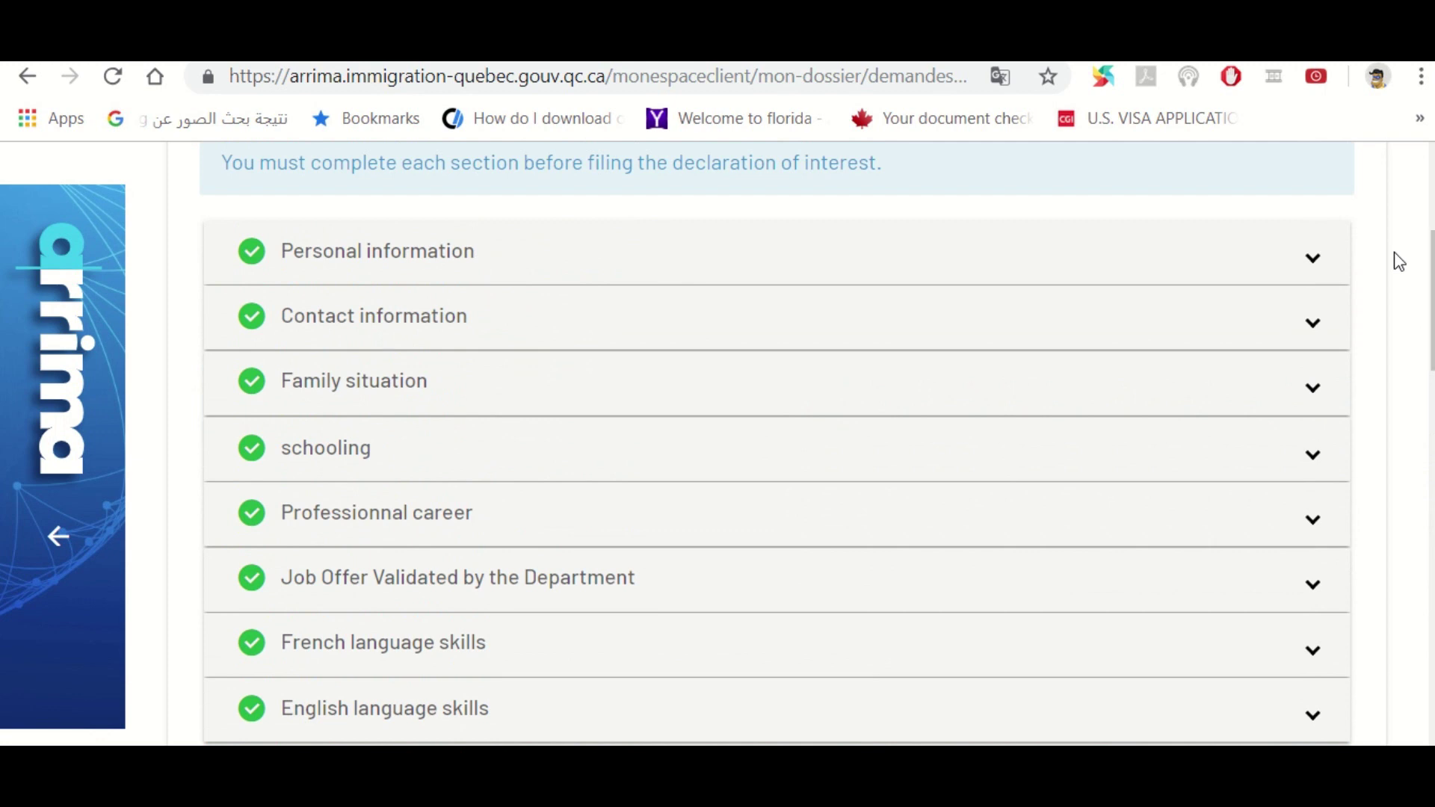
click(431, 325)
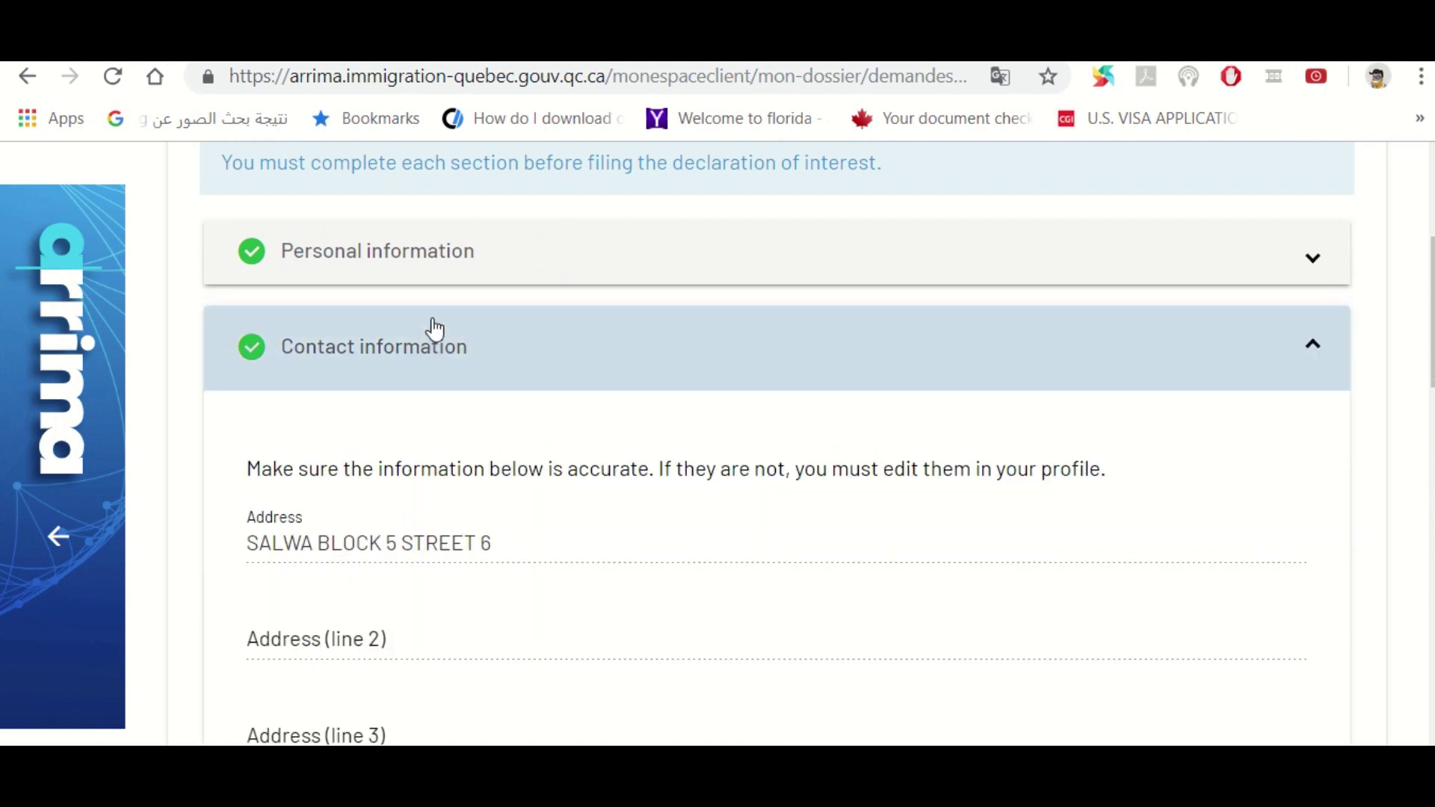
scroll(774, 432, down, 6)
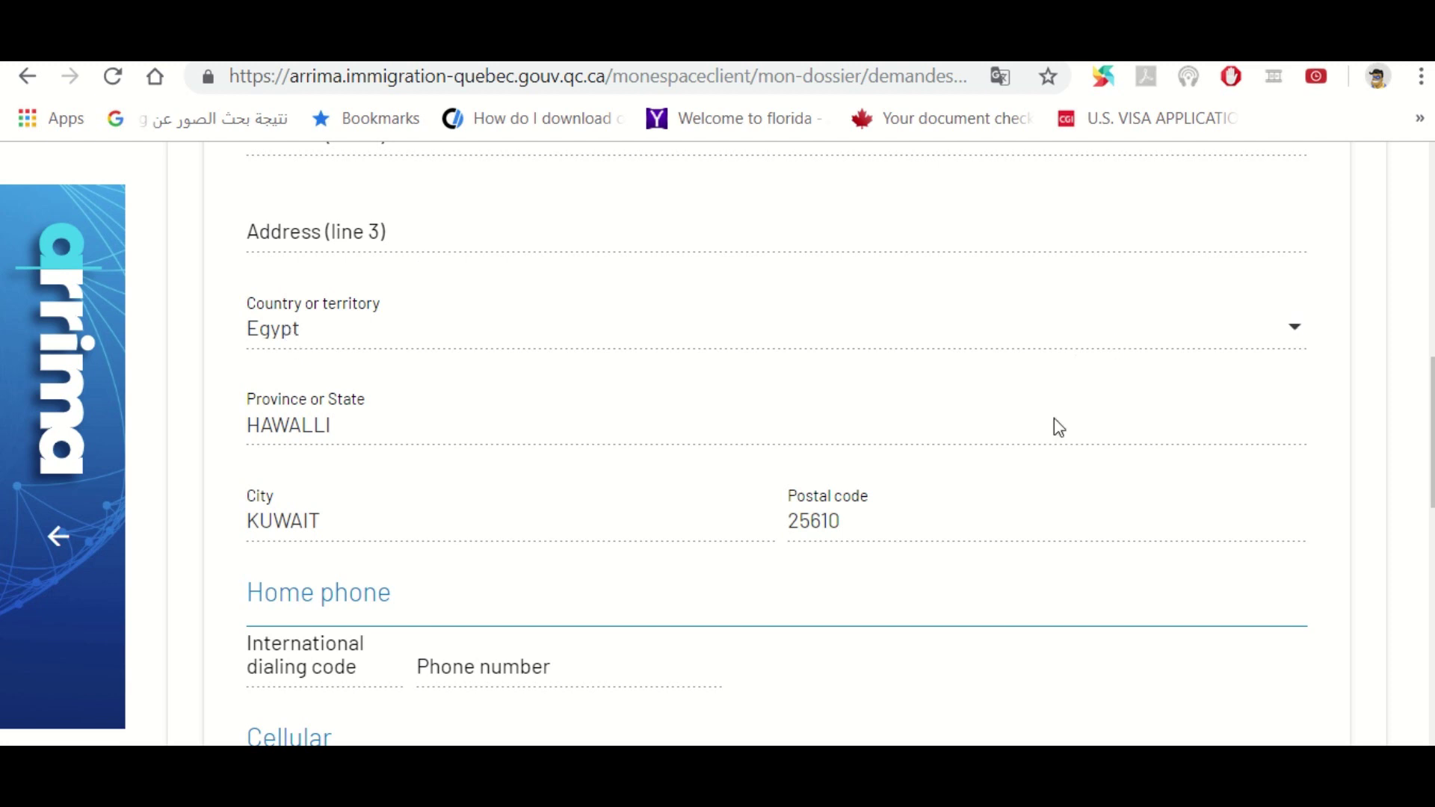
drag(1419, 426, 1420, 311)
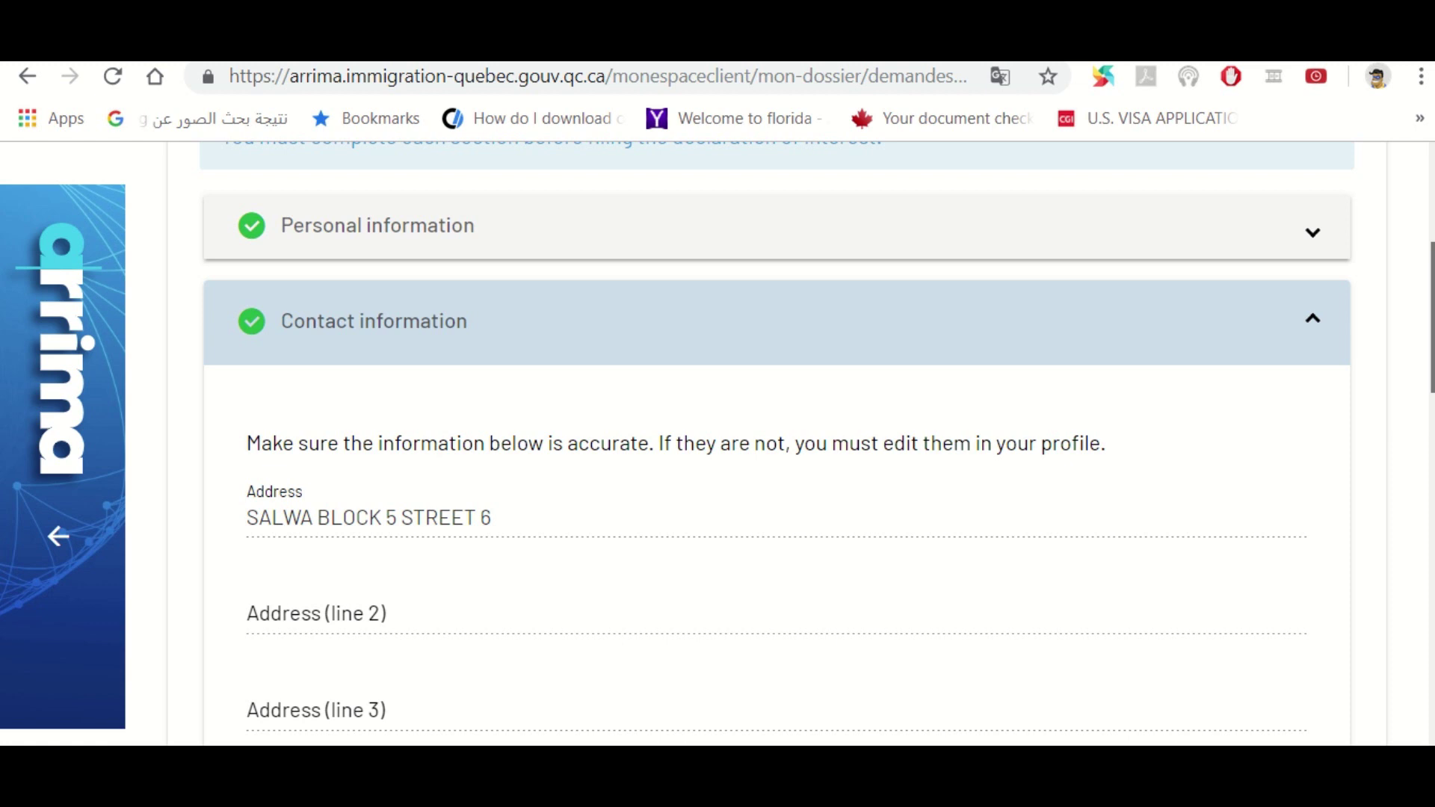
drag(1430, 297, 1432, 651)
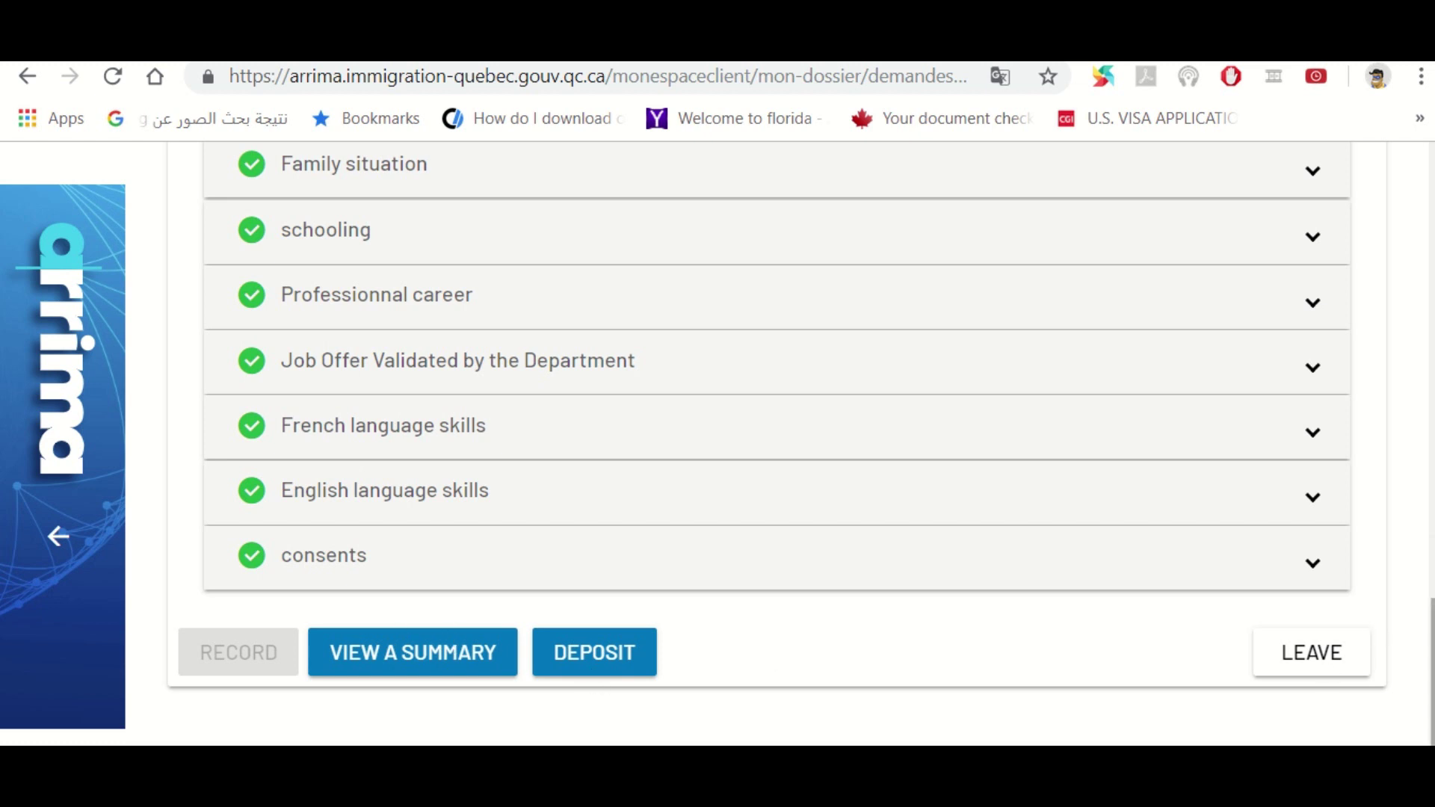
drag(1432, 652, 1421, 673)
Run the DEPOSIT validation, review the Family situation error, and cancel the submission dialog
click(587, 661)
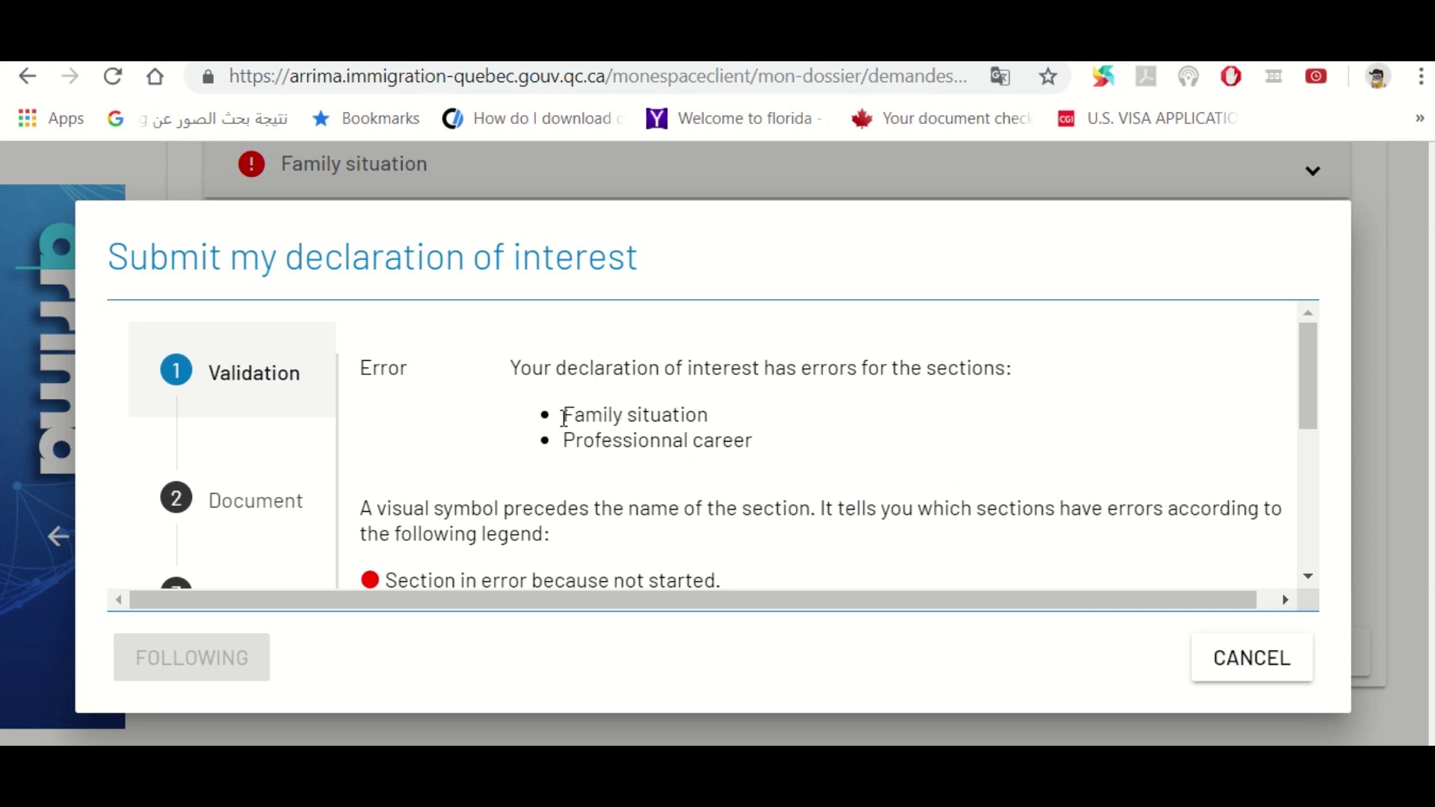
drag(564, 417, 708, 417)
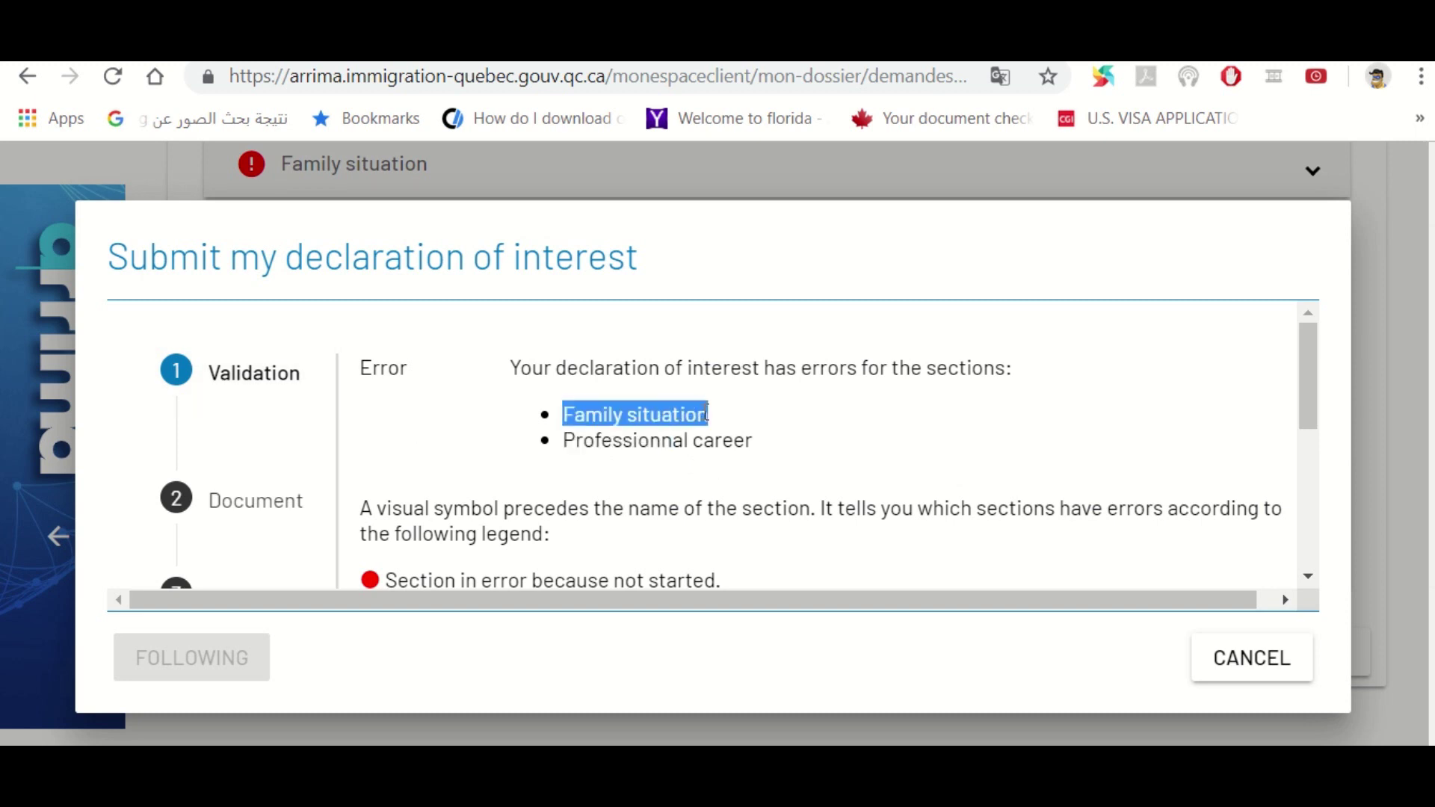
click(567, 440)
drag(567, 439, 691, 440)
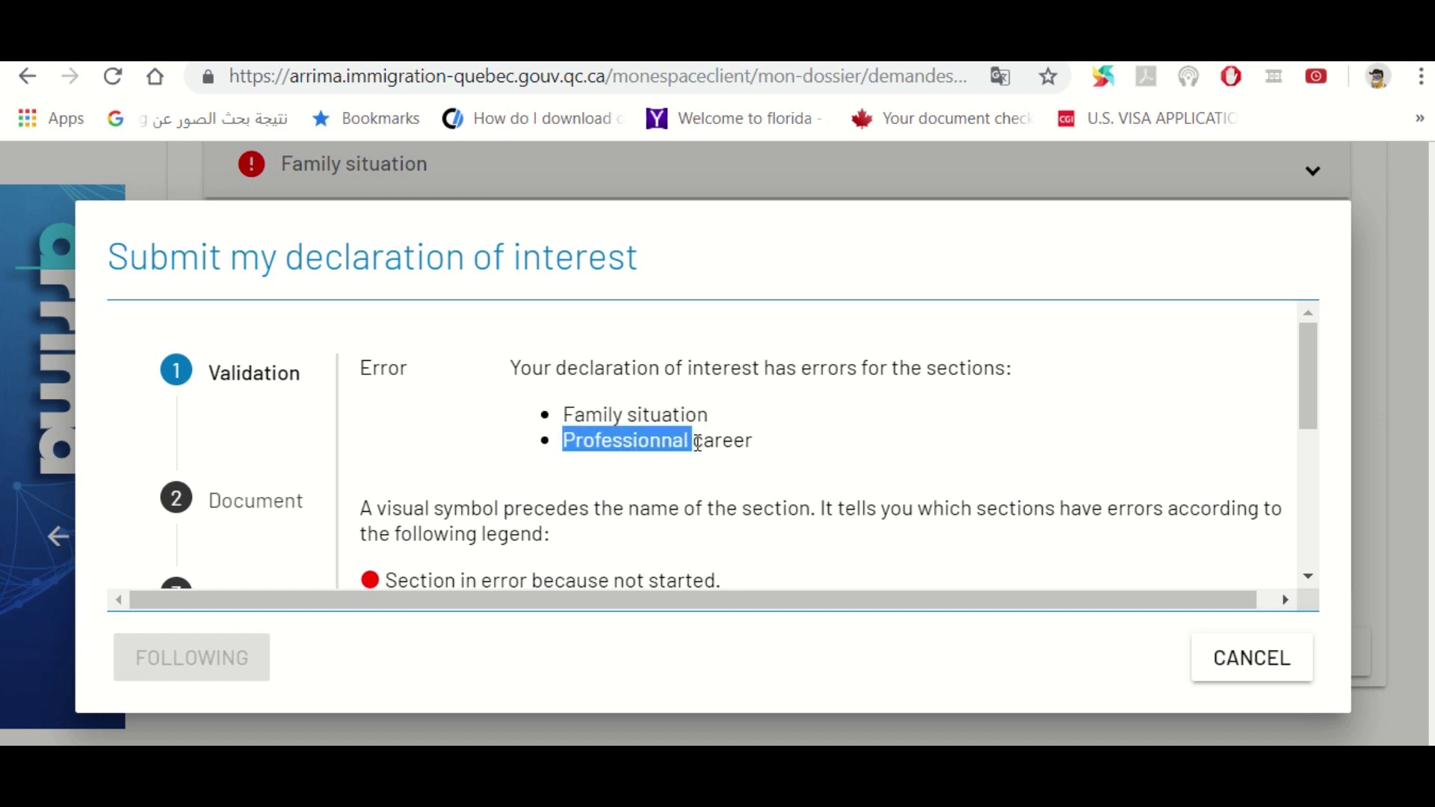
drag(1309, 396, 1259, 635)
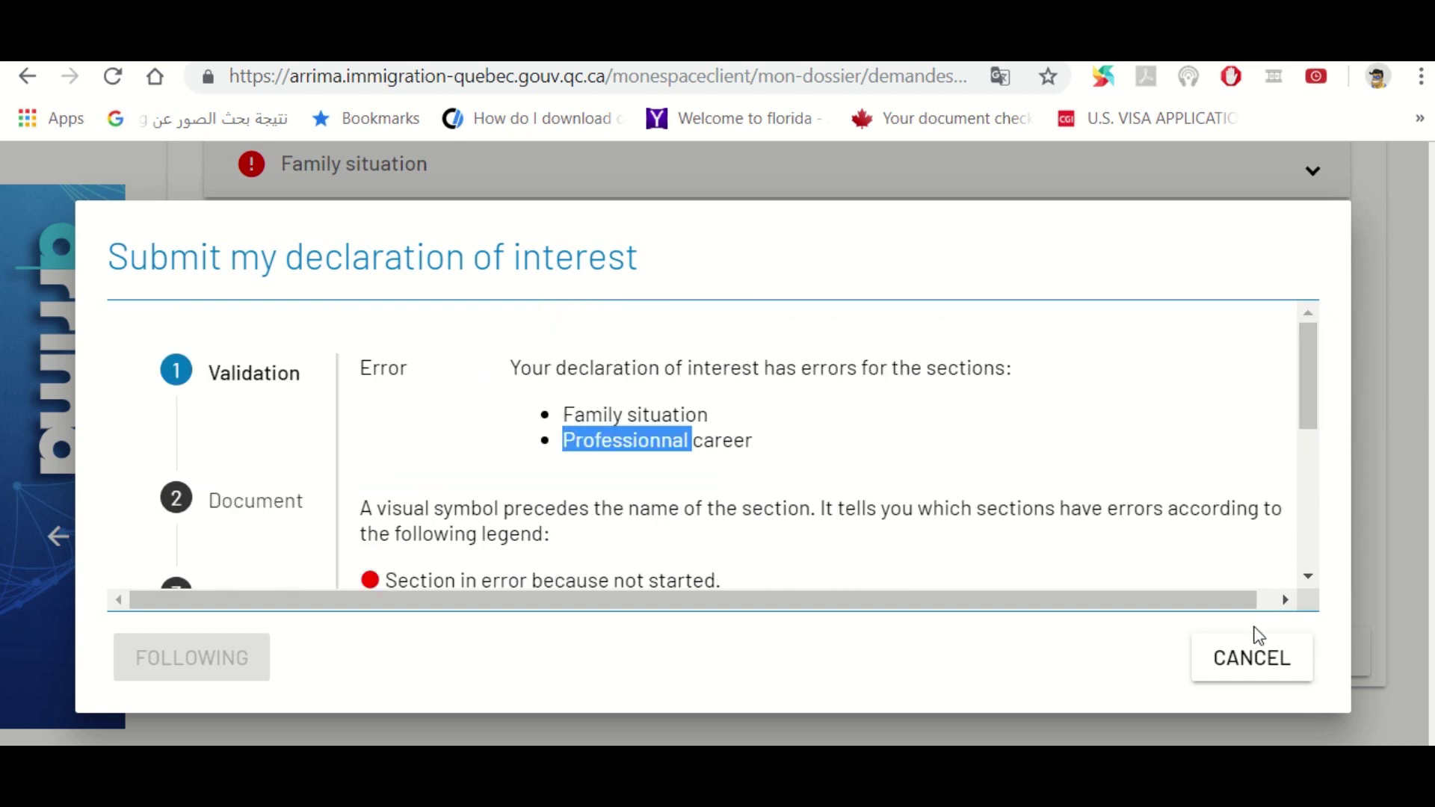
click(1232, 671)
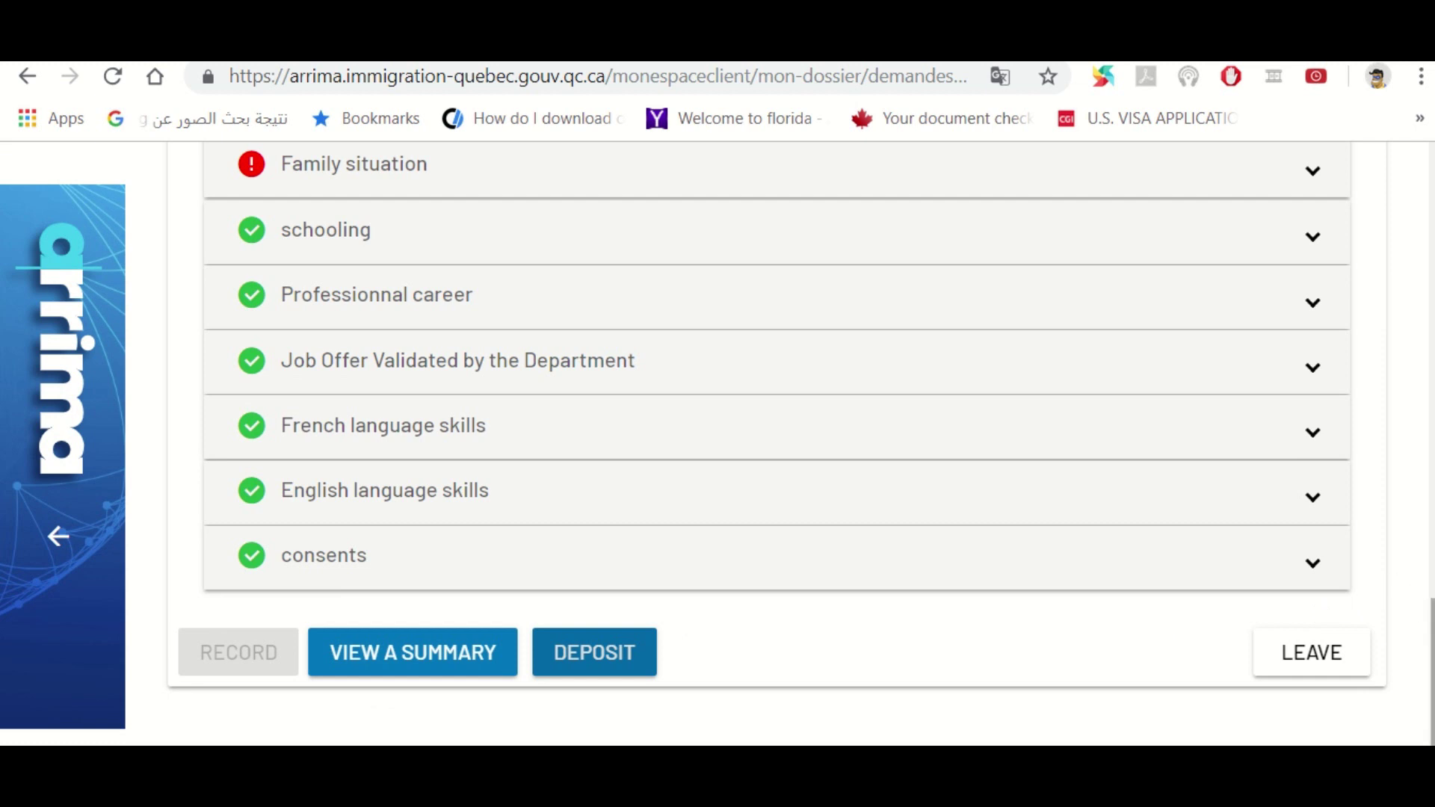
Expand the Family situation section and scroll through its contents
scroll(1375, 523, up, 4)
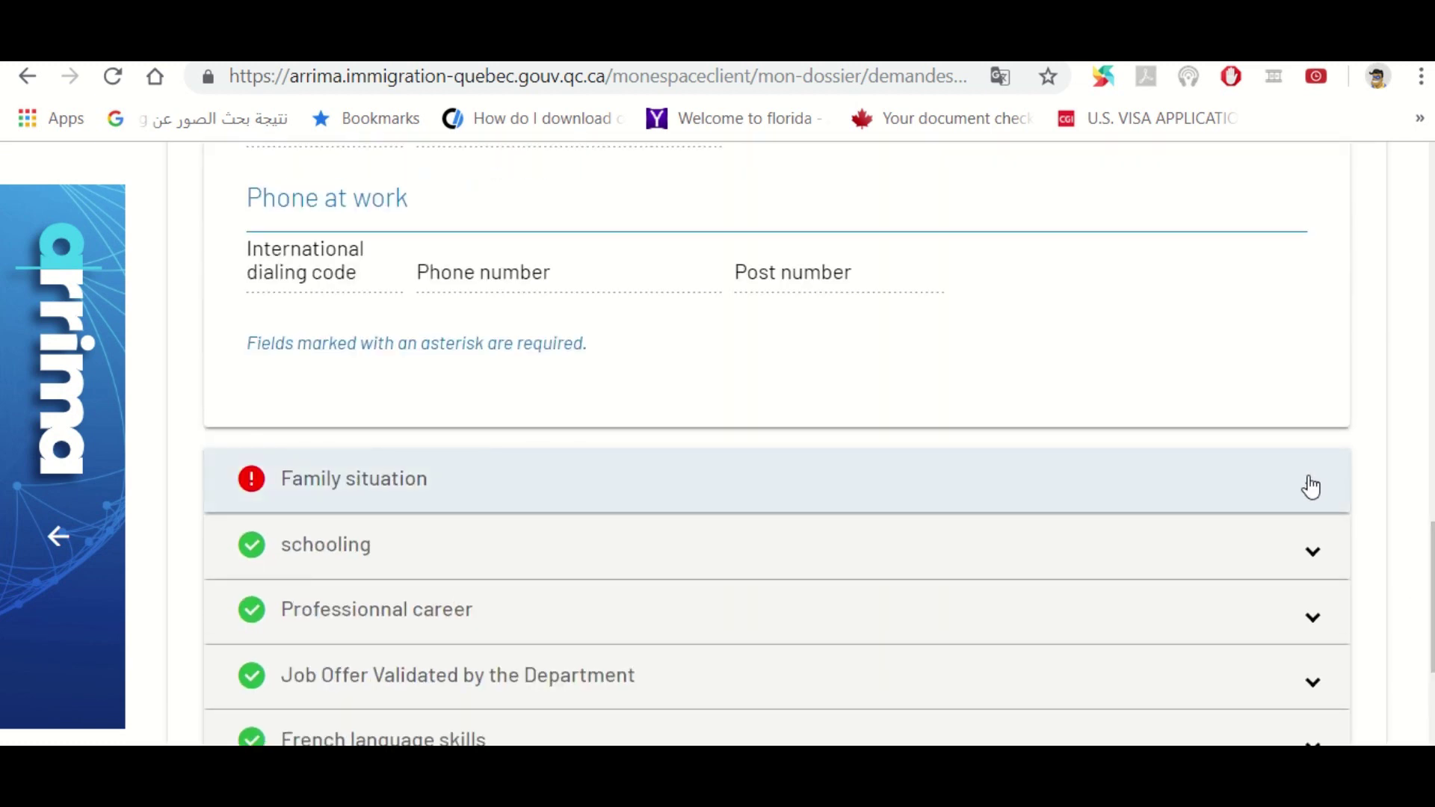
click(1309, 484)
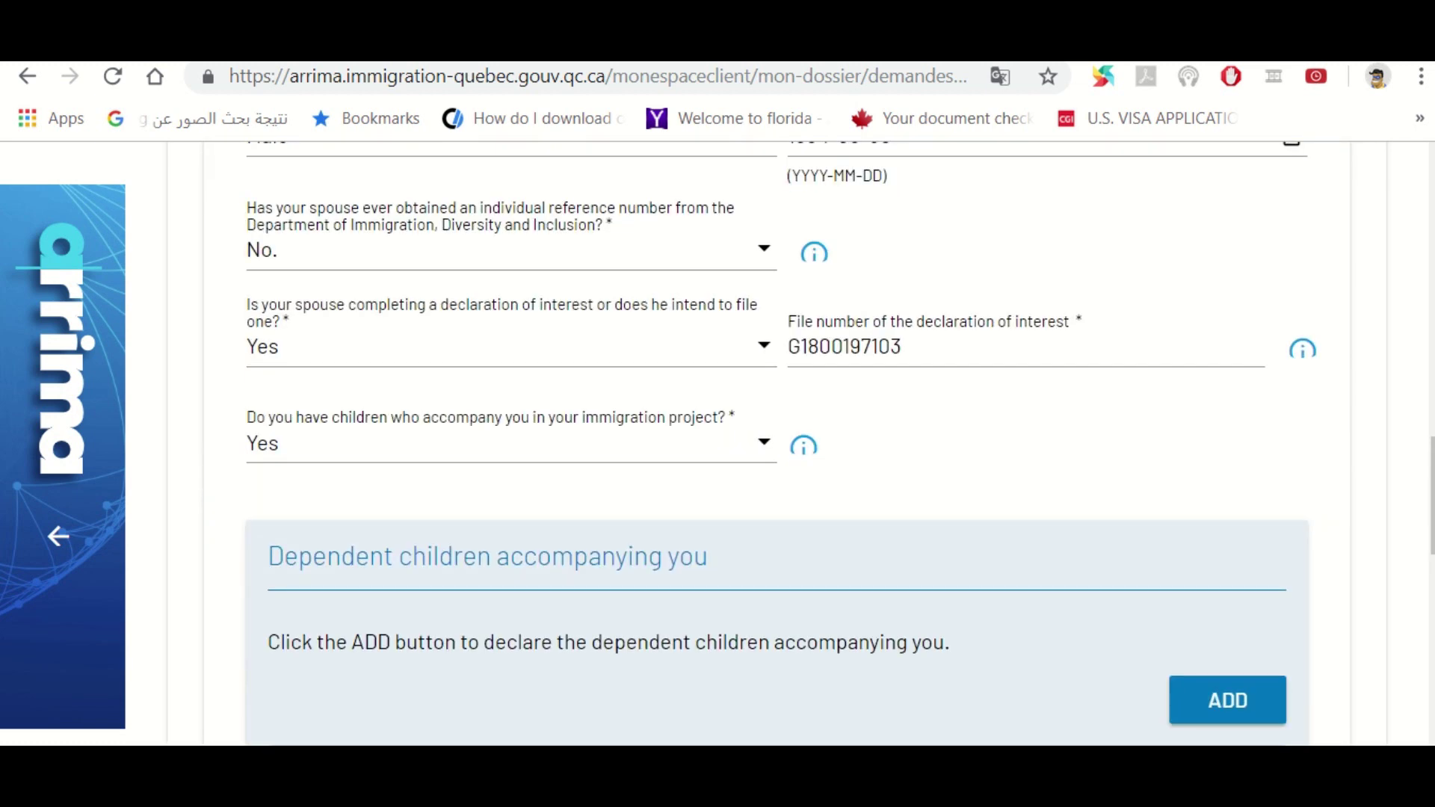
scroll(1431, 493, up, 1)
scroll(1431, 454, up, 5)
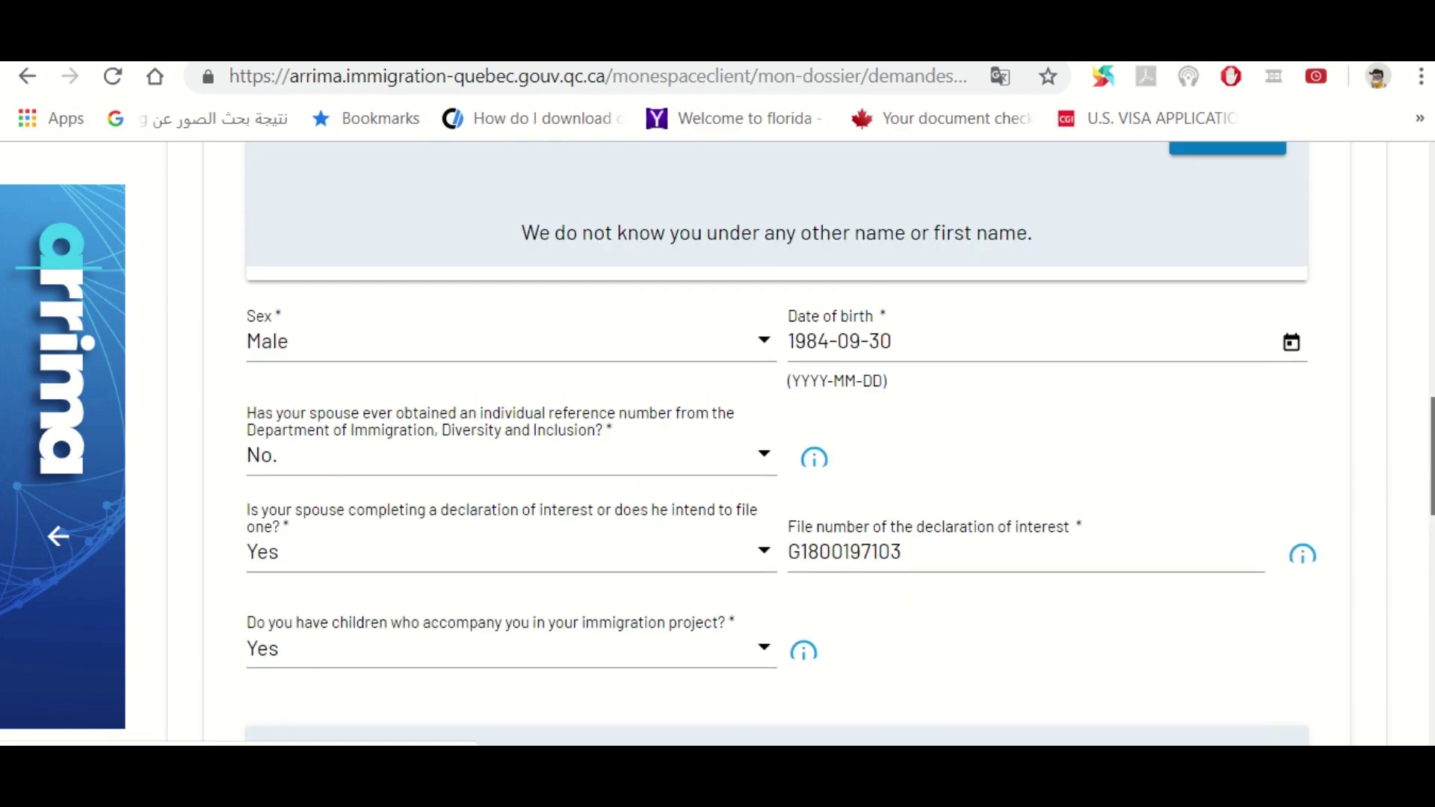
scroll(1431, 454, up, 4)
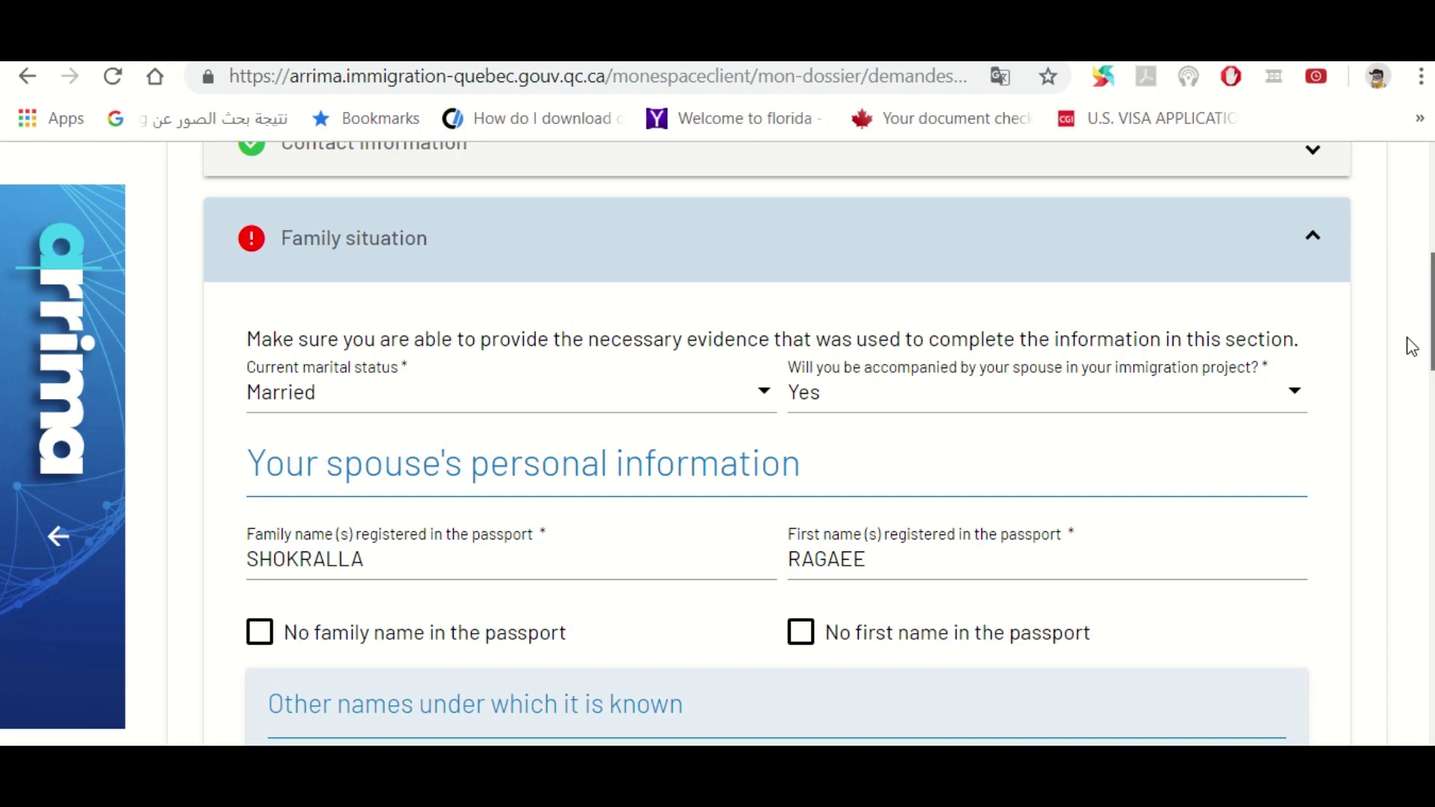
scroll(1411, 346, down, 3)
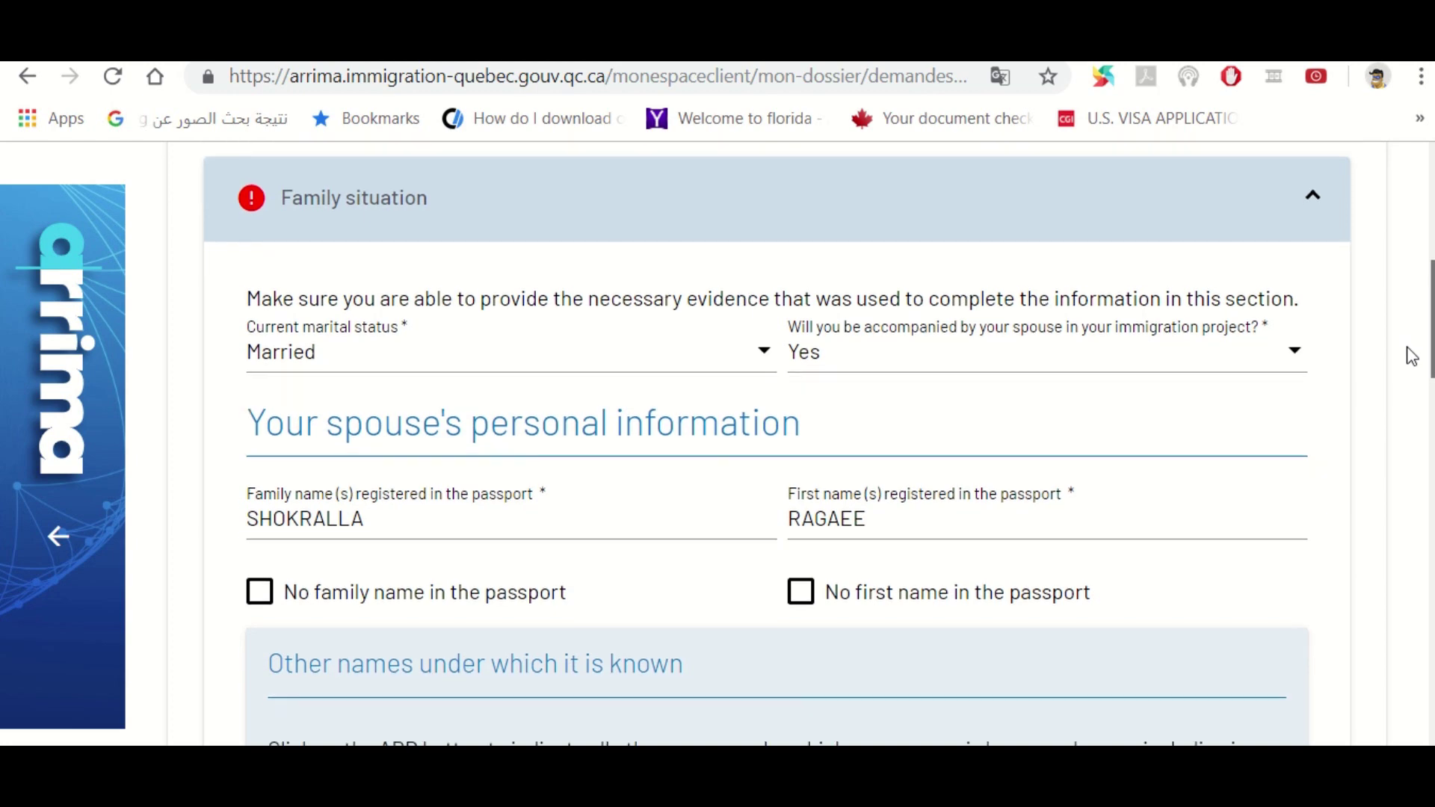
scroll(1412, 388, down, 5)
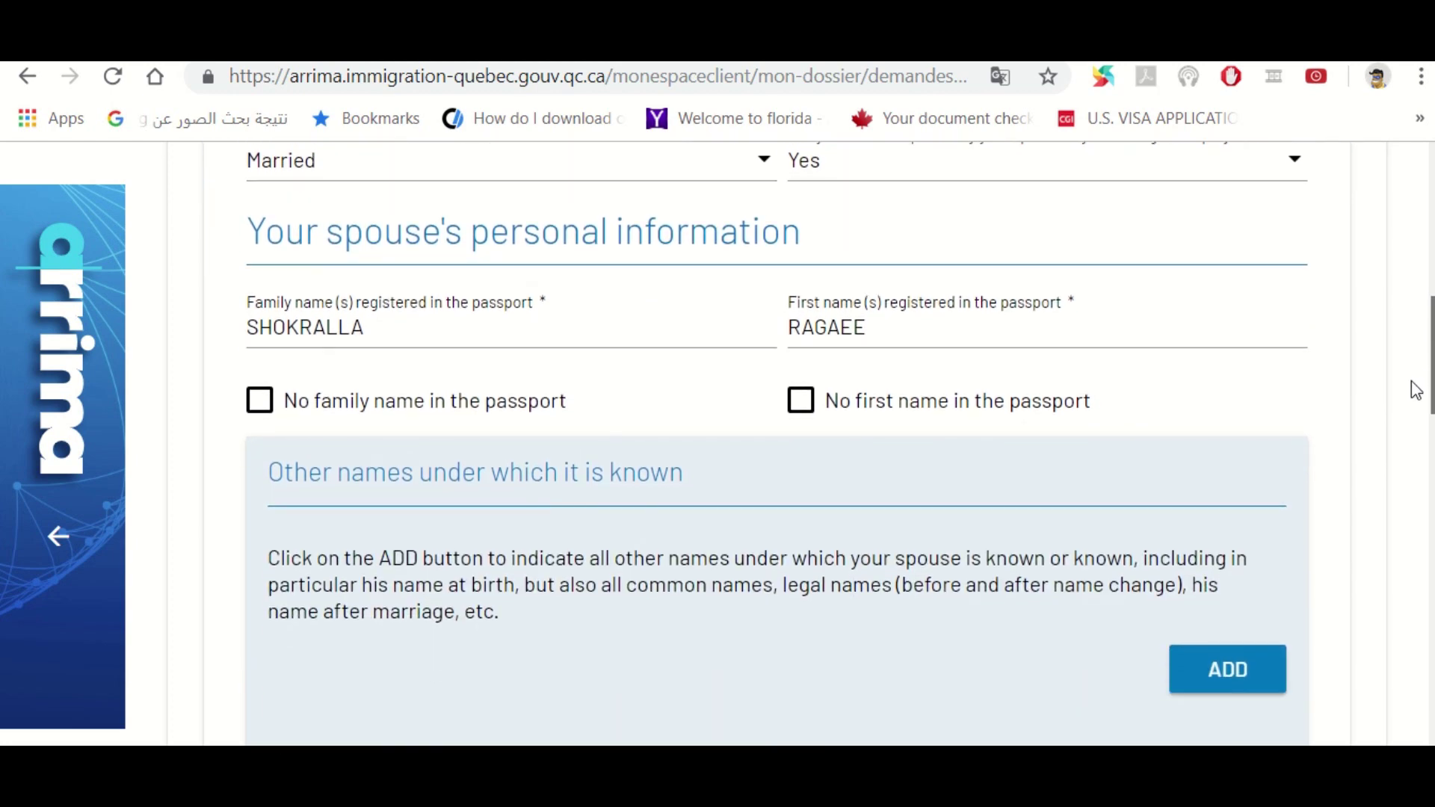
scroll(1426, 443, down, 3)
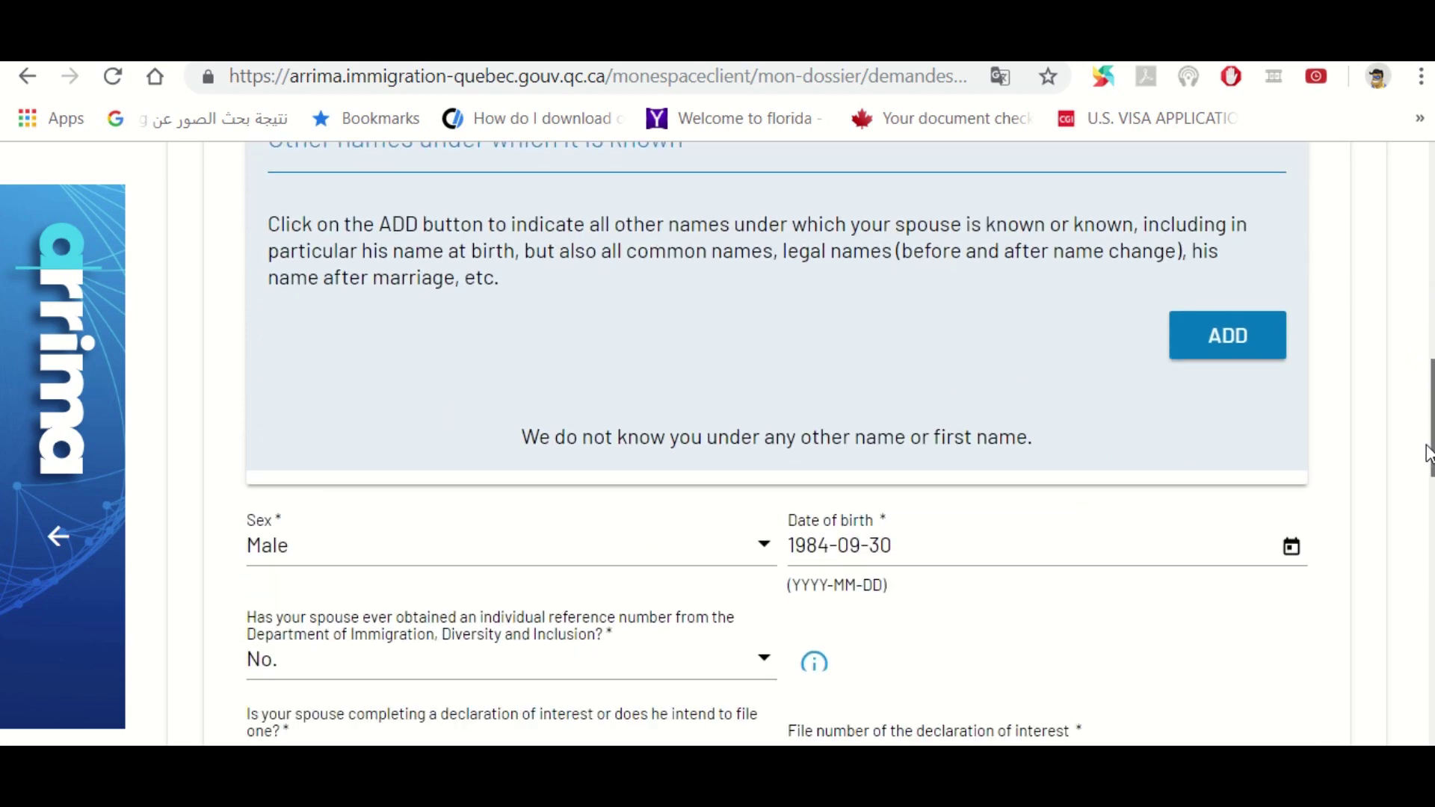
scroll(1431, 440, up, 3)
Collapse and reopen Family situation, then scroll down to the spouse claim number error
drag(1431, 440, 1420, 346)
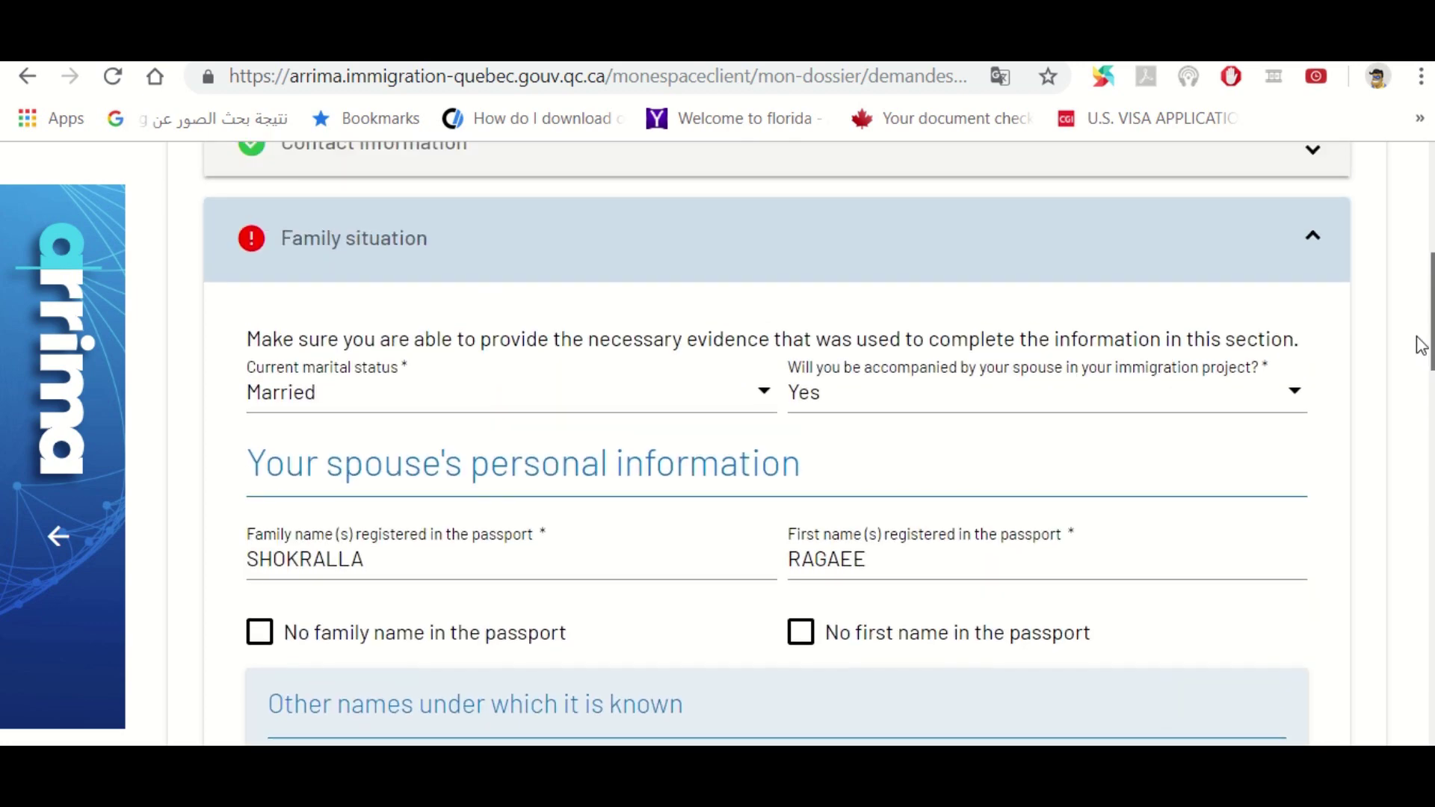
click(252, 238)
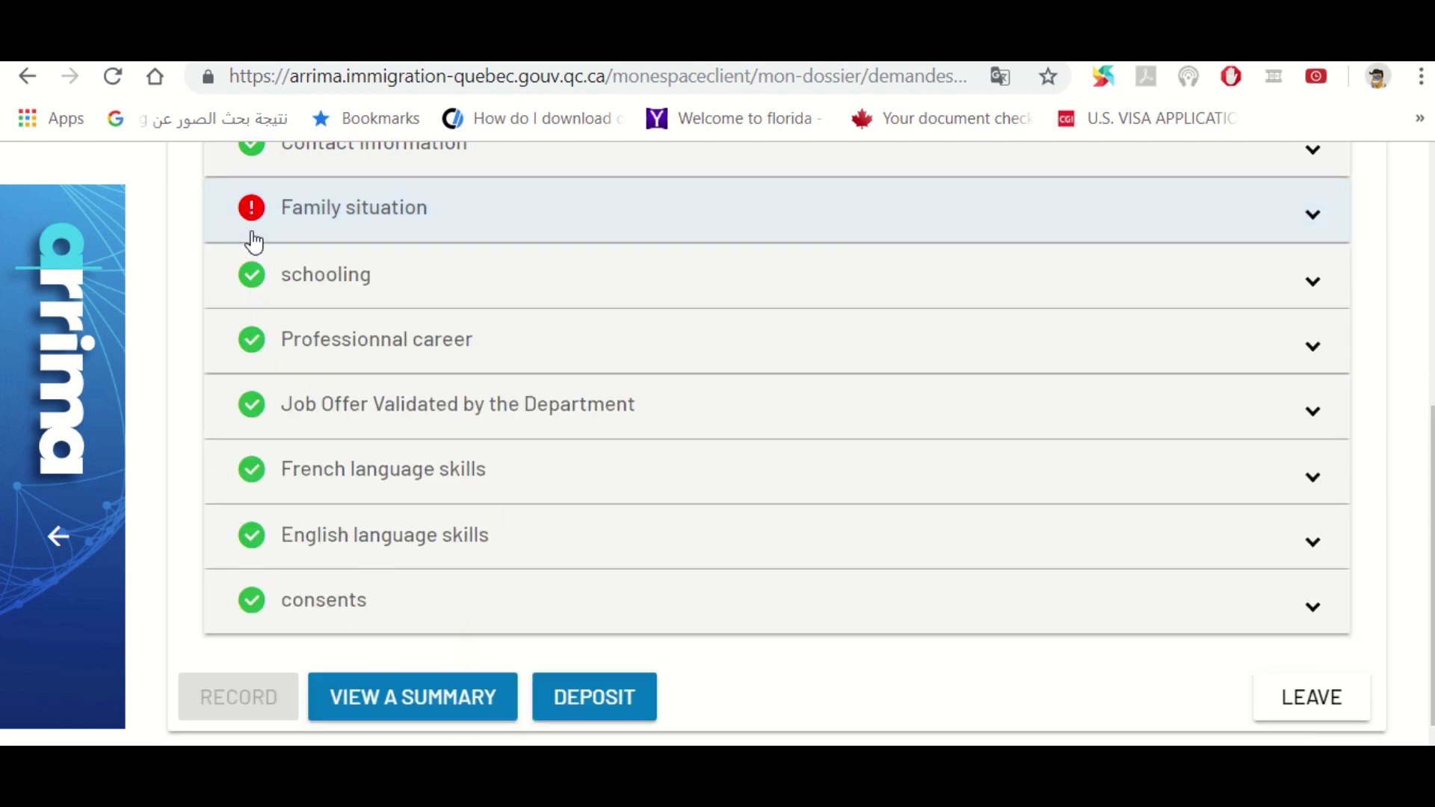
click(251, 224)
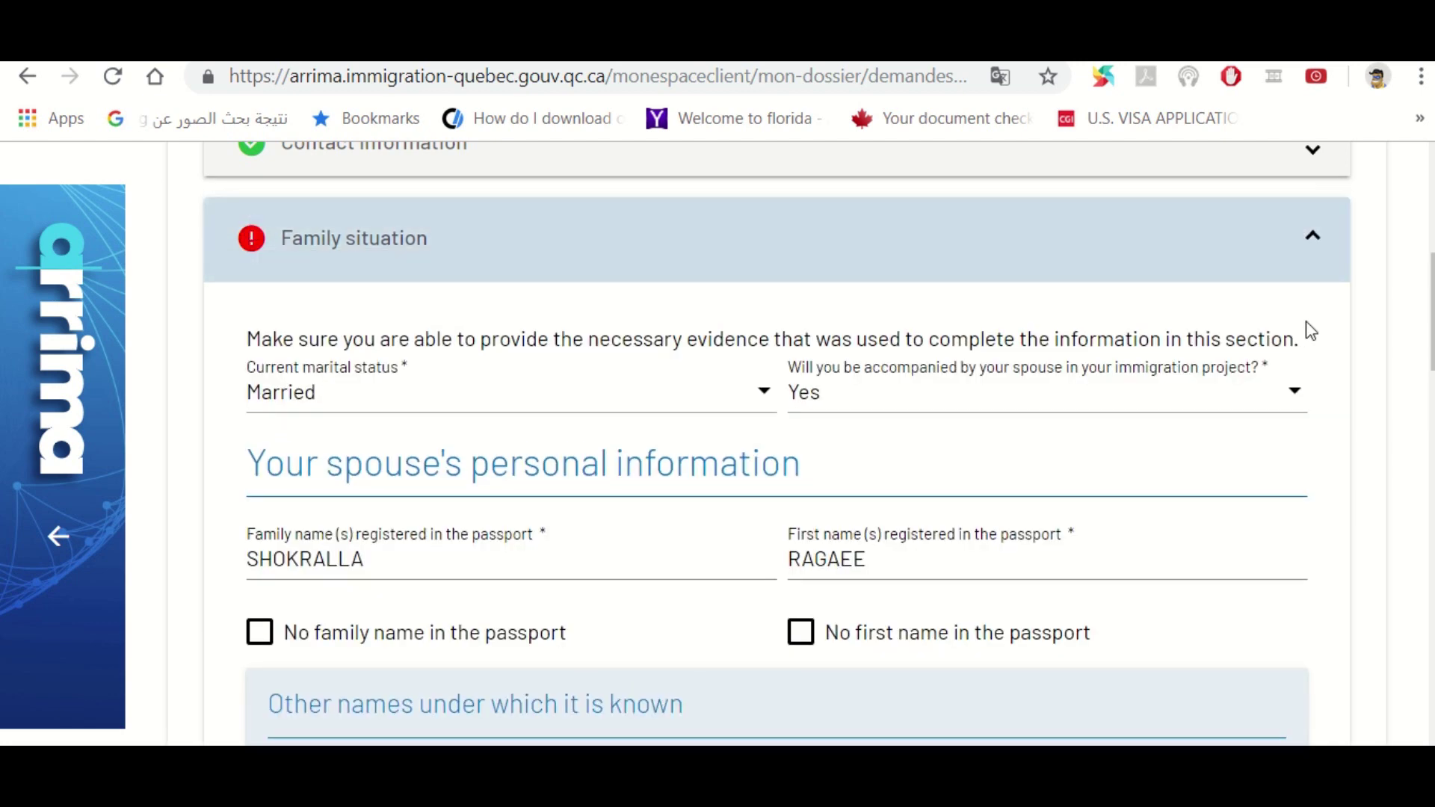
drag(1431, 332, 1431, 618)
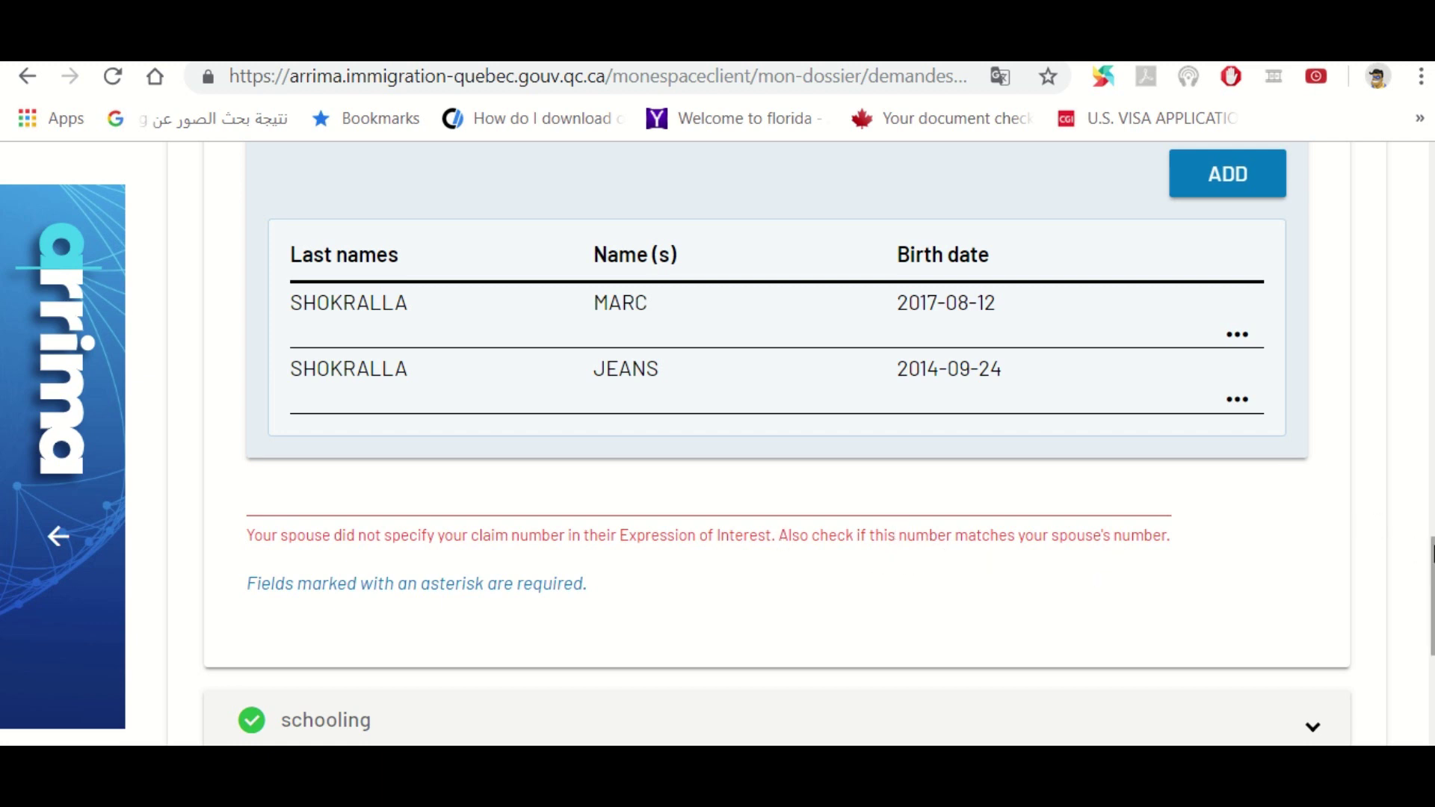
Scroll the family situation to the spouse's details: female, born 1990-10-01
scroll(1432, 553, up, 1)
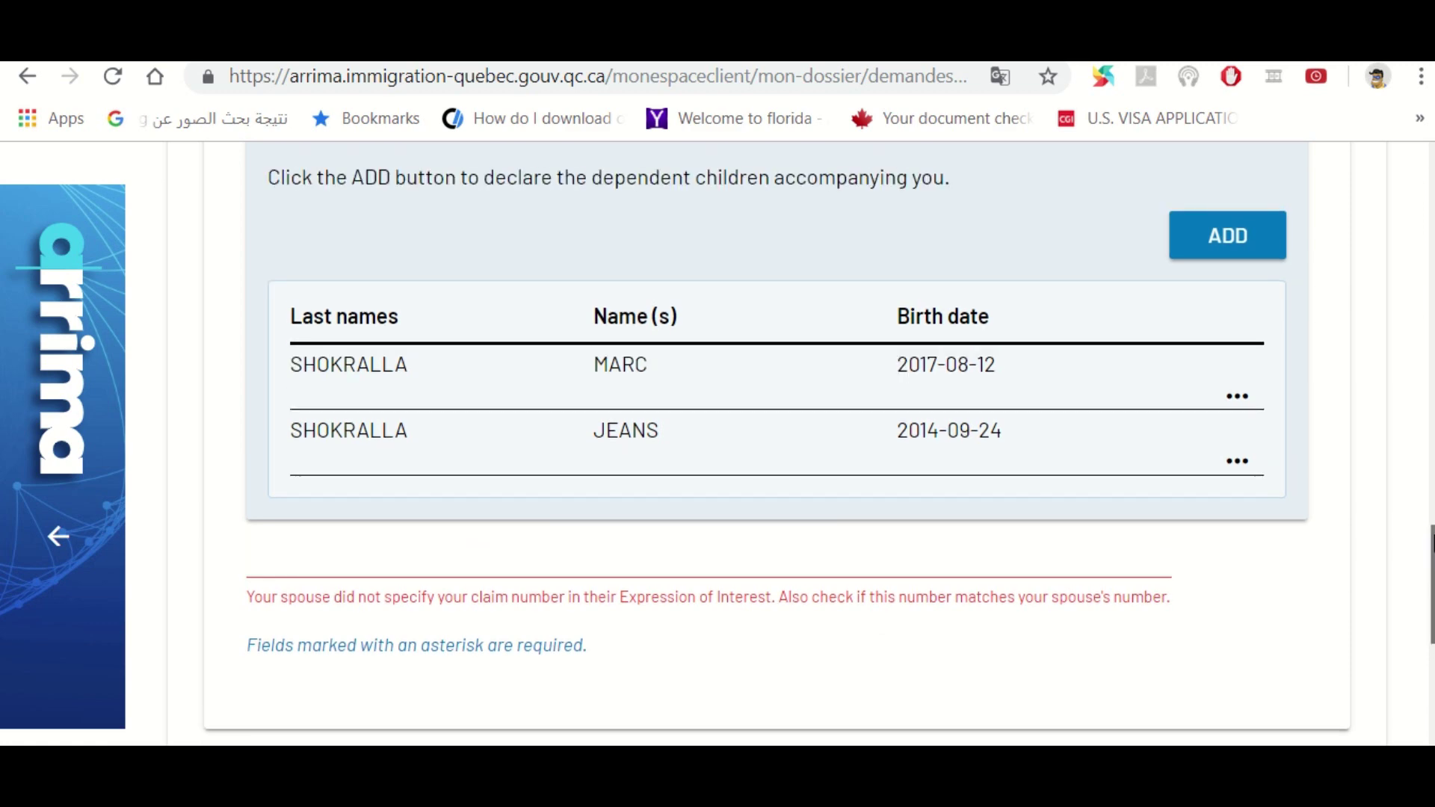
scroll(1432, 552, down, 7)
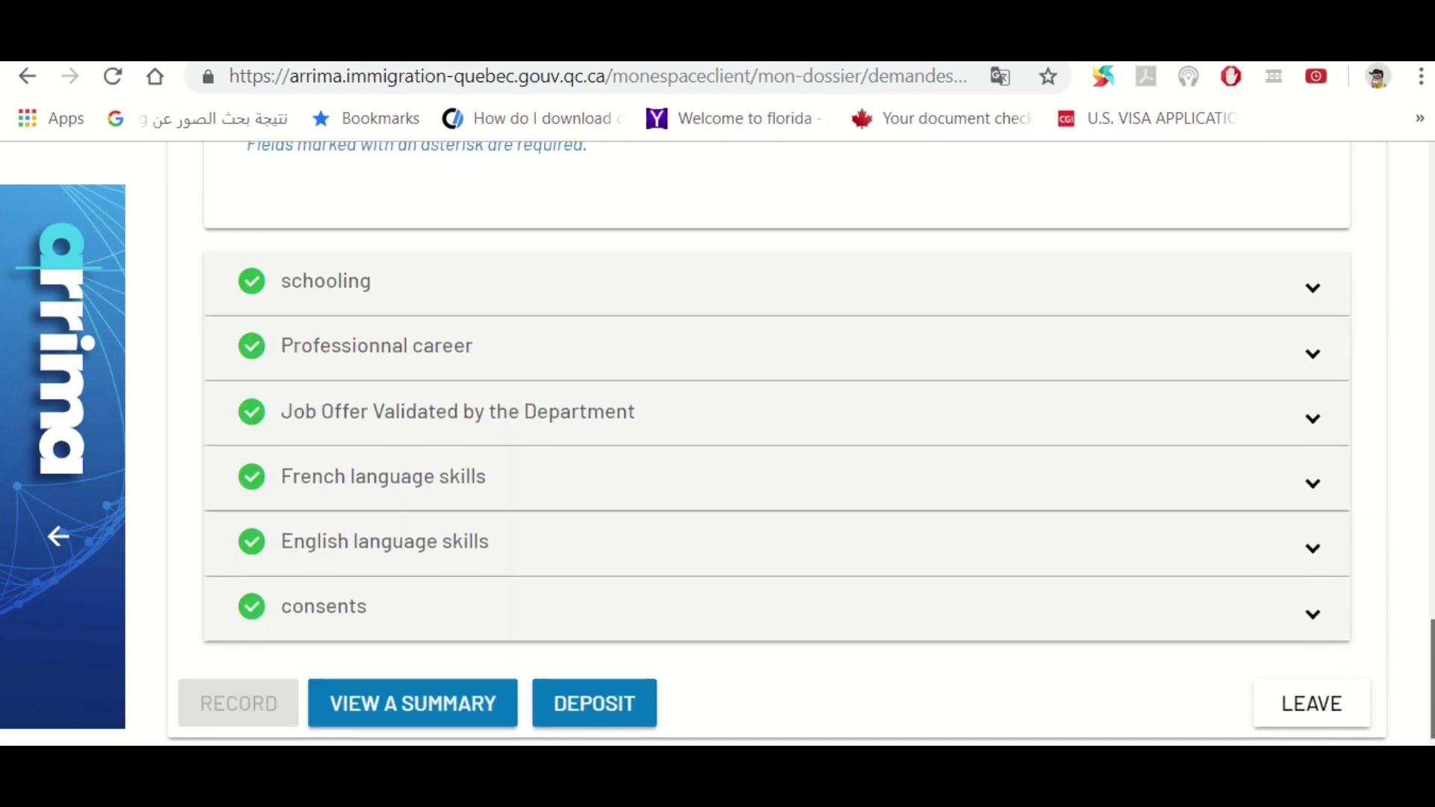
scroll(1432, 553, up, 11)
scroll(1408, 256, up, 10)
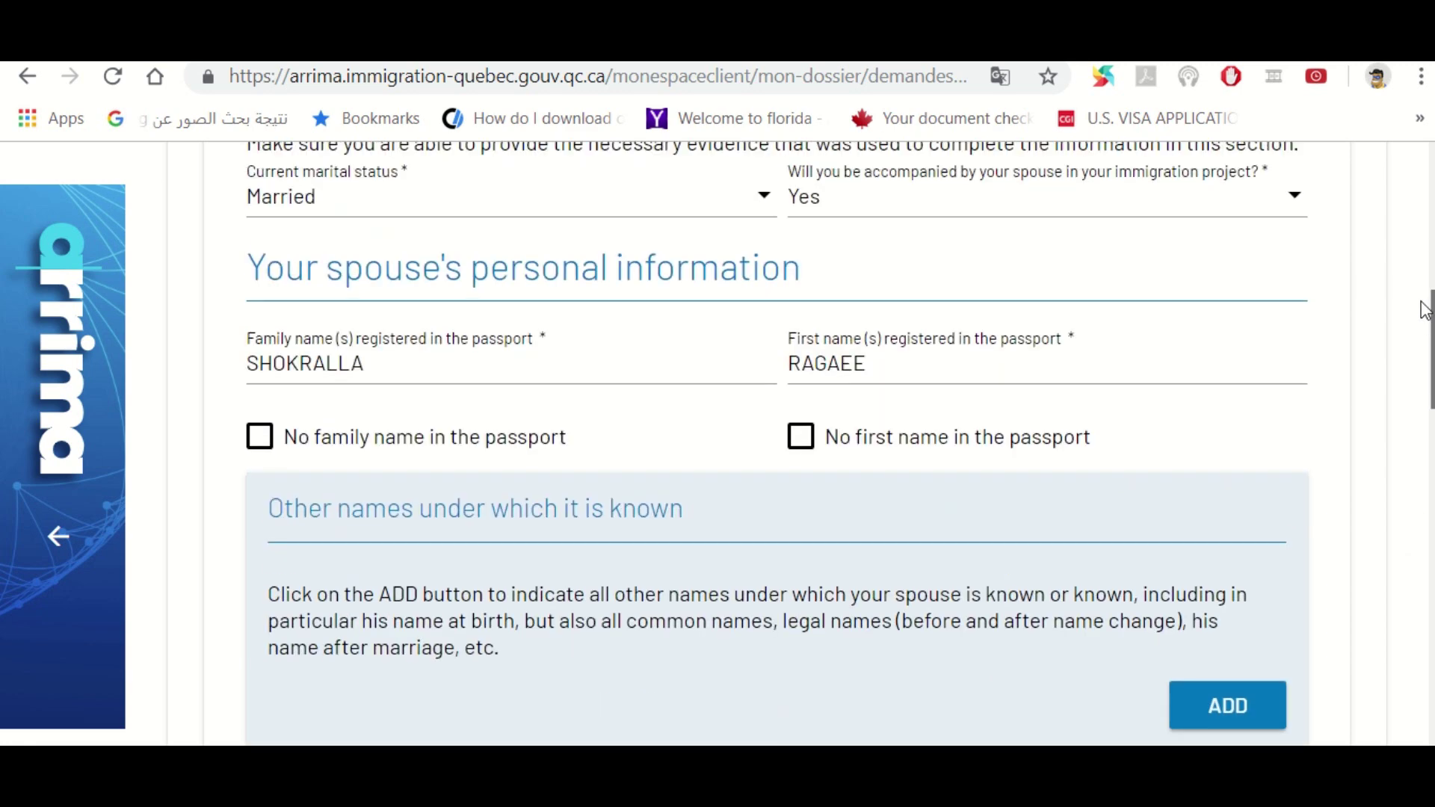
scroll(1409, 256, up, 6)
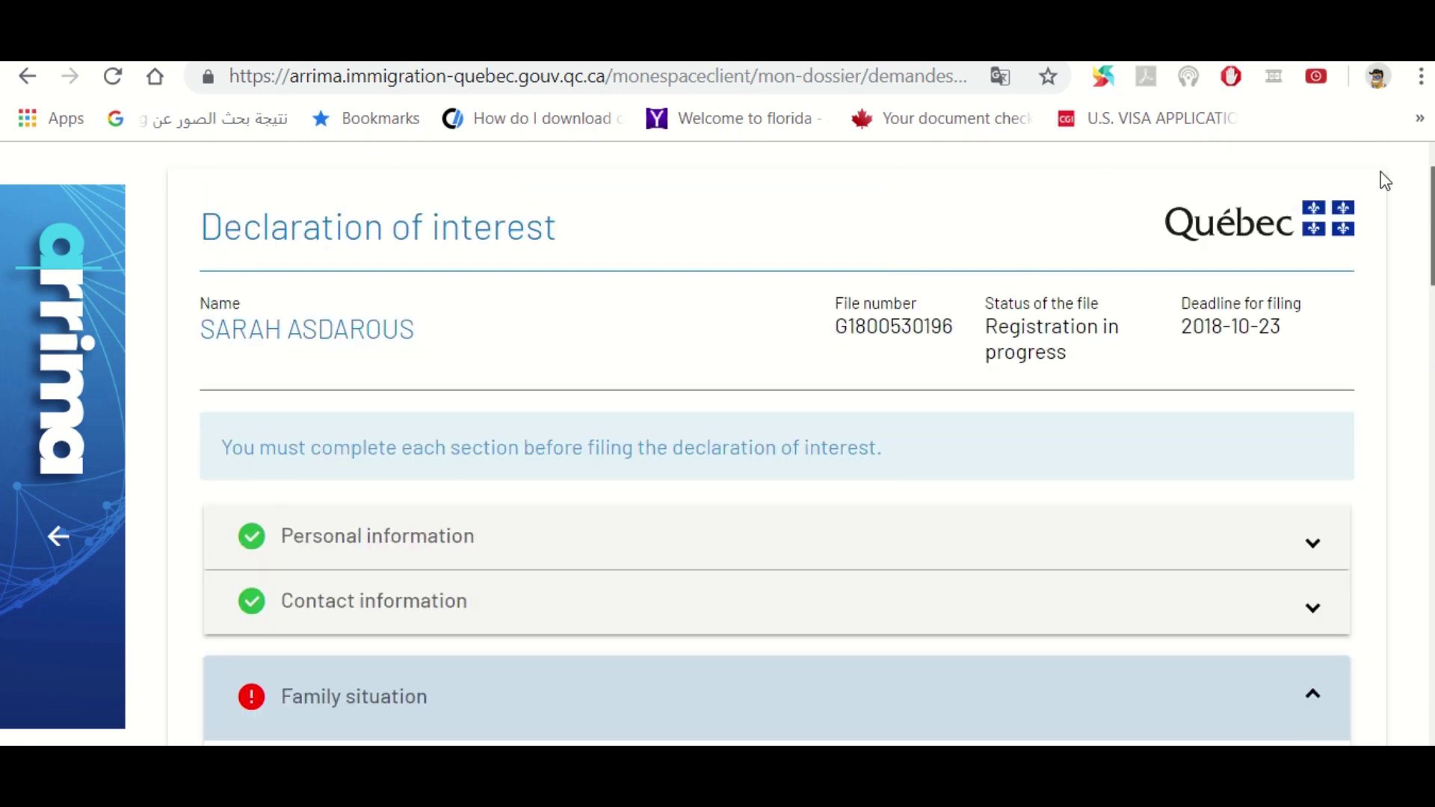
scroll(1380, 198, down, 7)
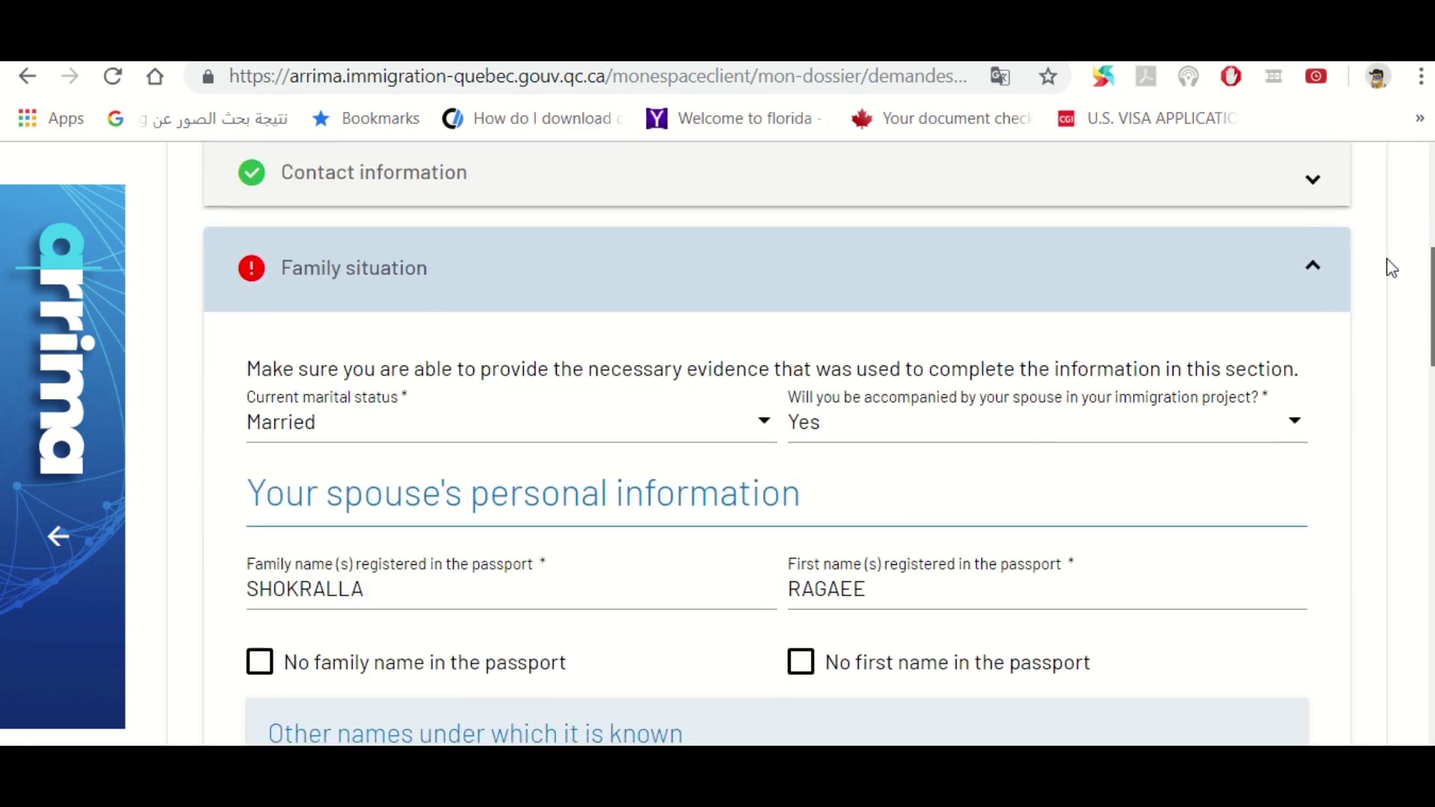
scroll(1396, 281, down, 7)
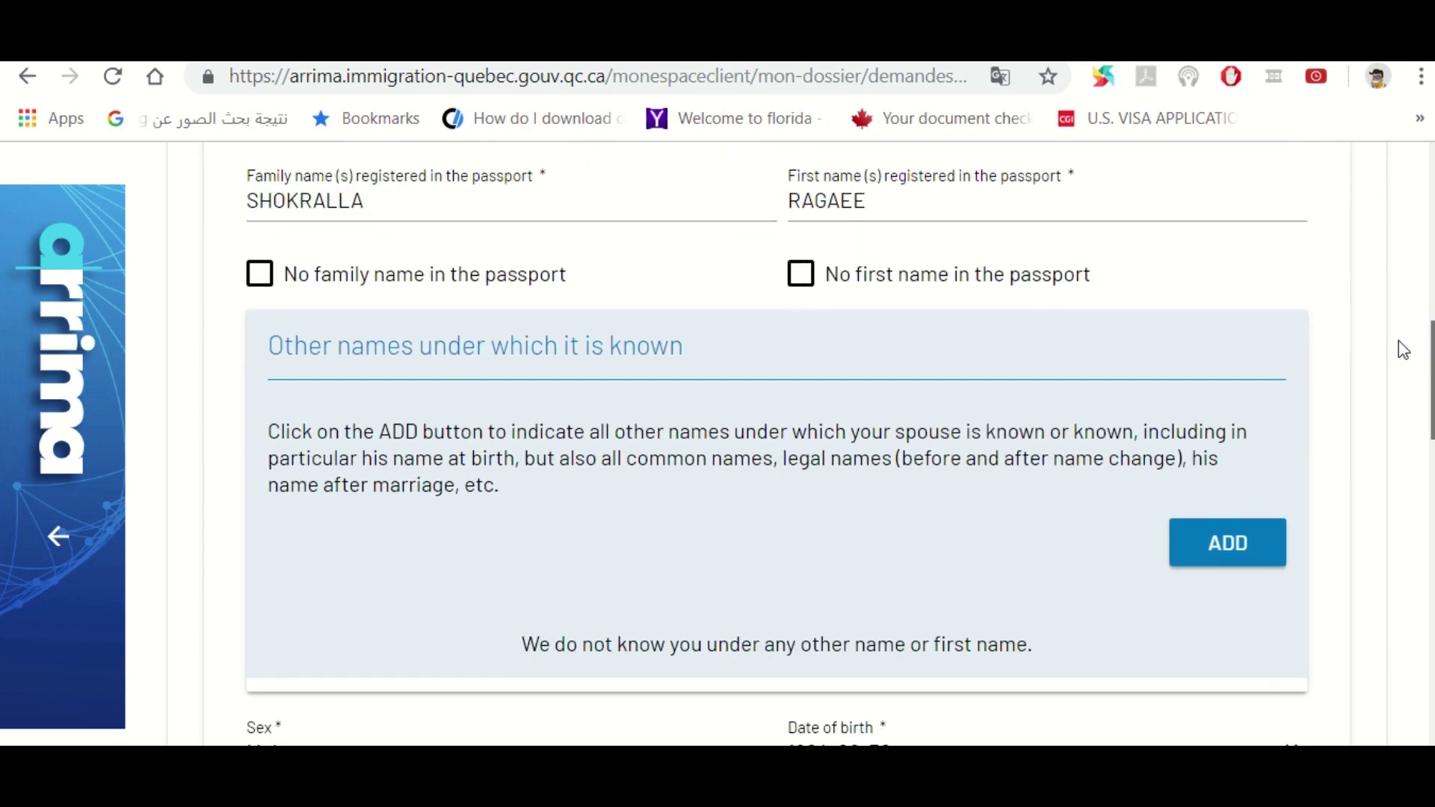
scroll(1410, 382, down, 4)
scroll(1418, 426, up, 4)
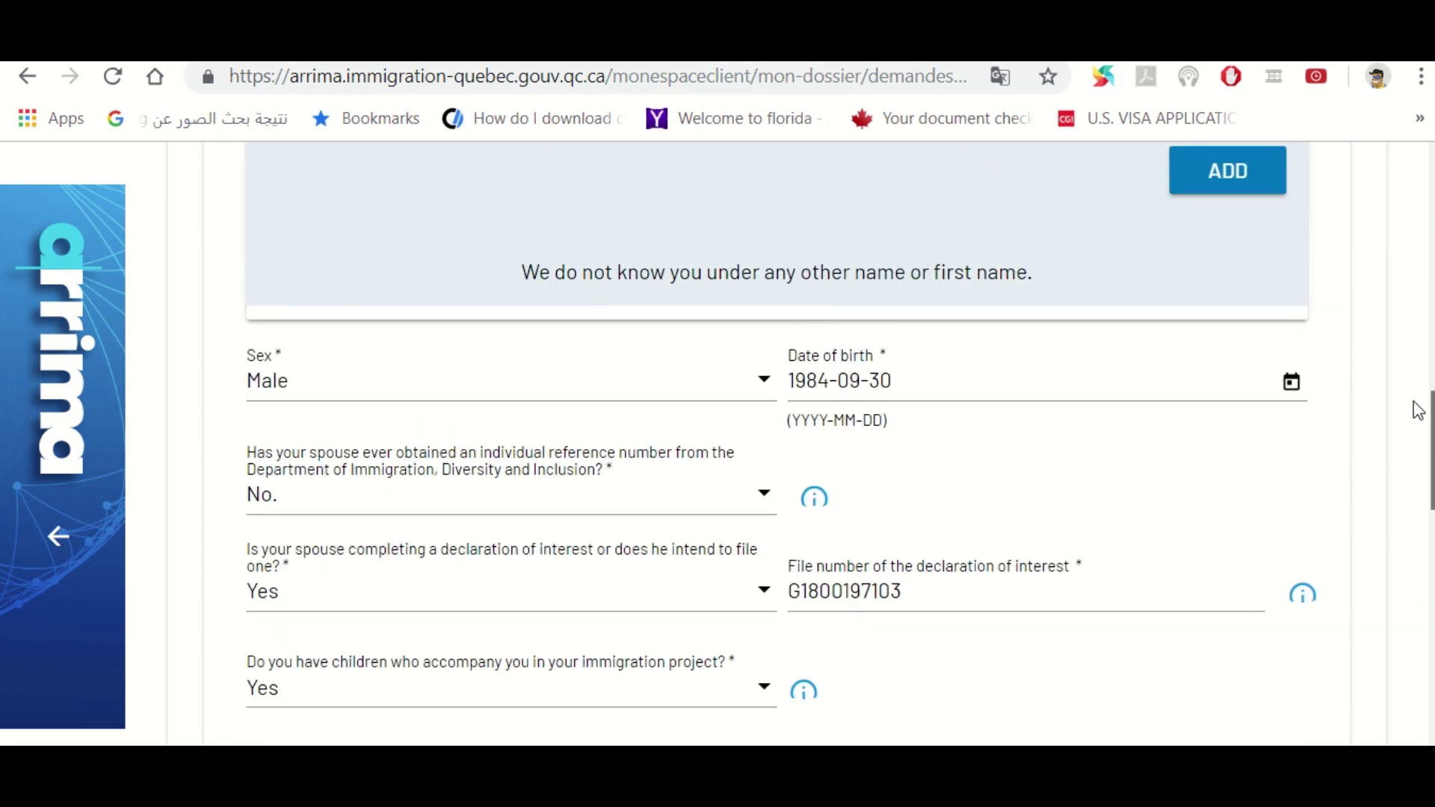
scroll(1412, 379, up, 12)
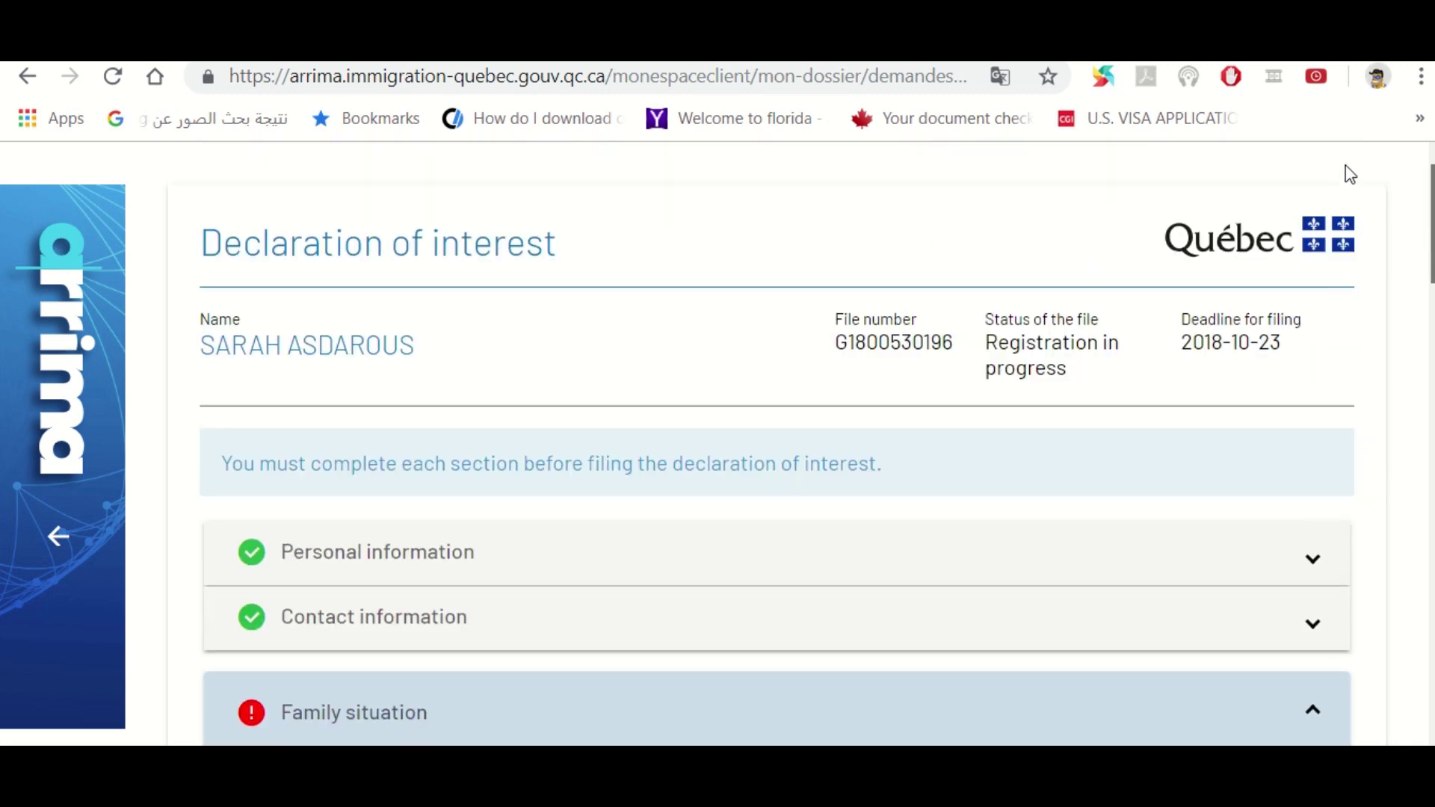
mouse_move(723, 63)
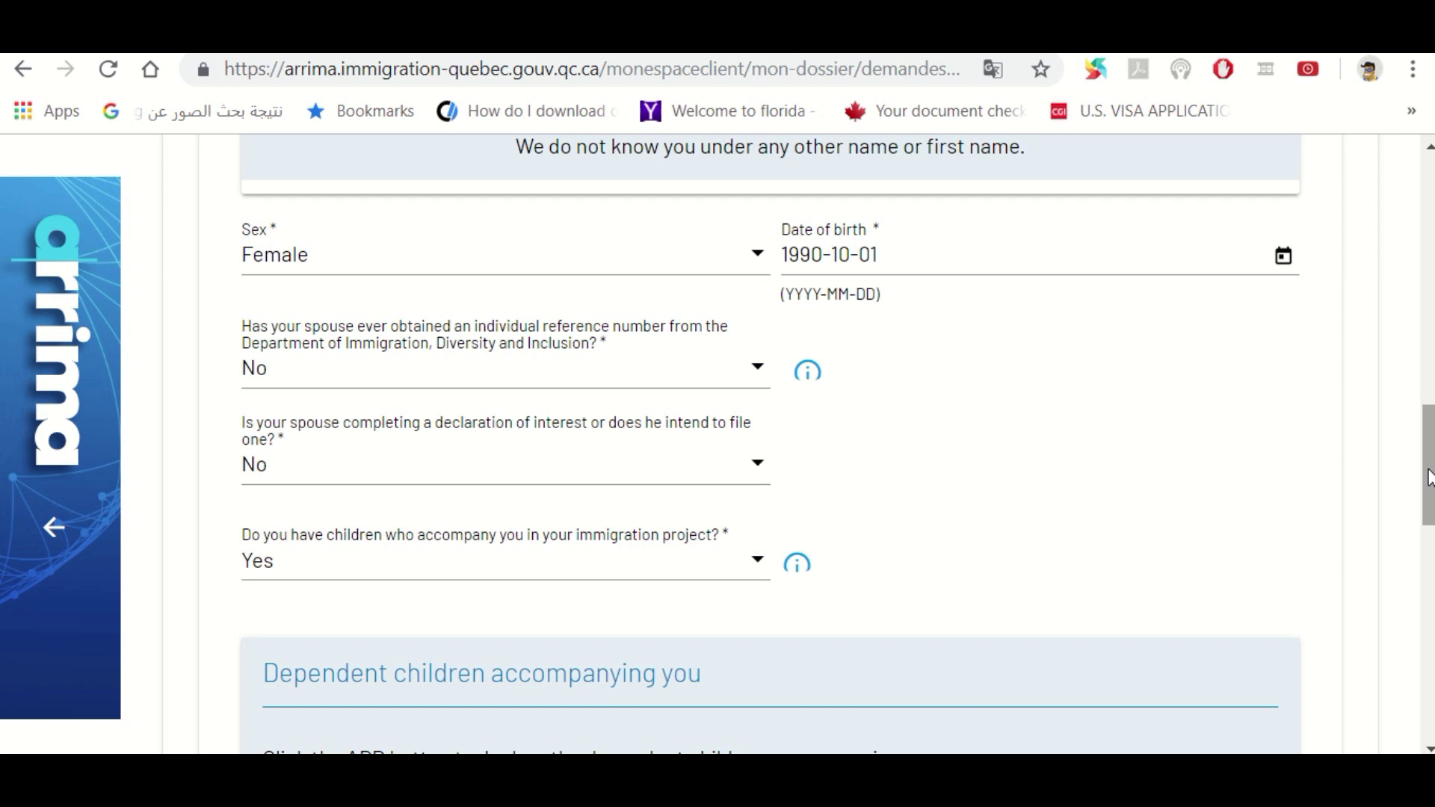
Answer No to the spouse-declaration question and enter the partner's declaration file number
drag(1428, 473, 1427, 502)
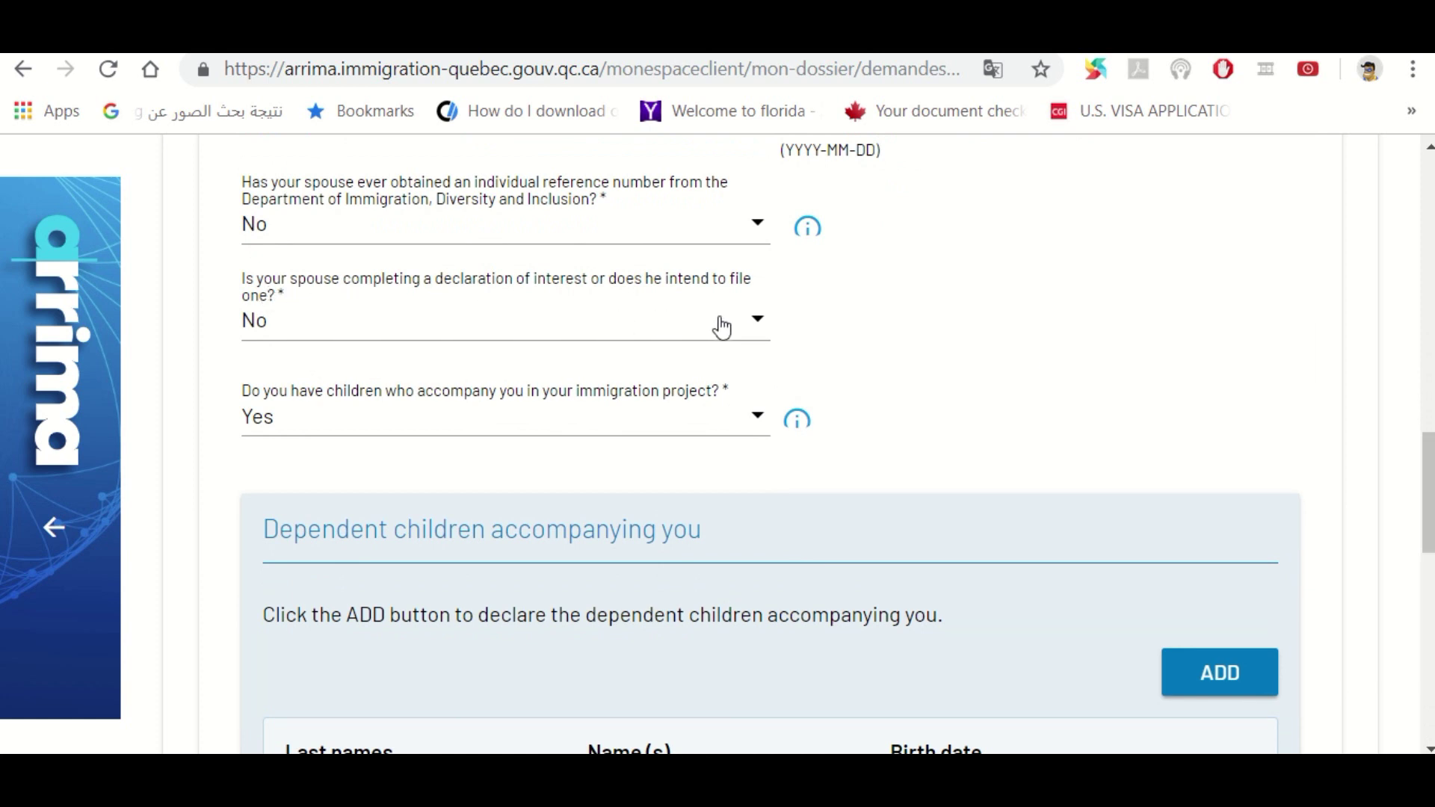
click(760, 326)
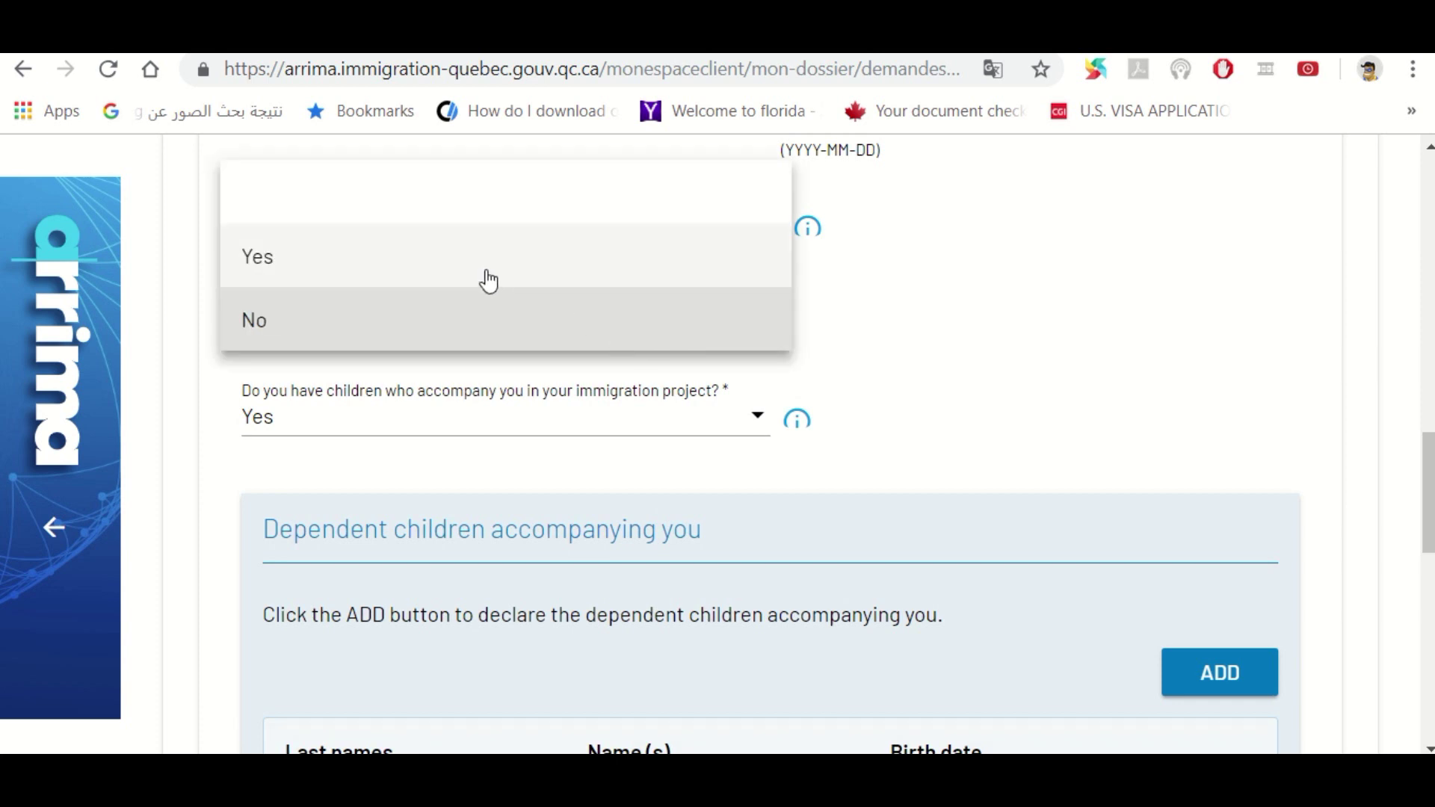
click(487, 284)
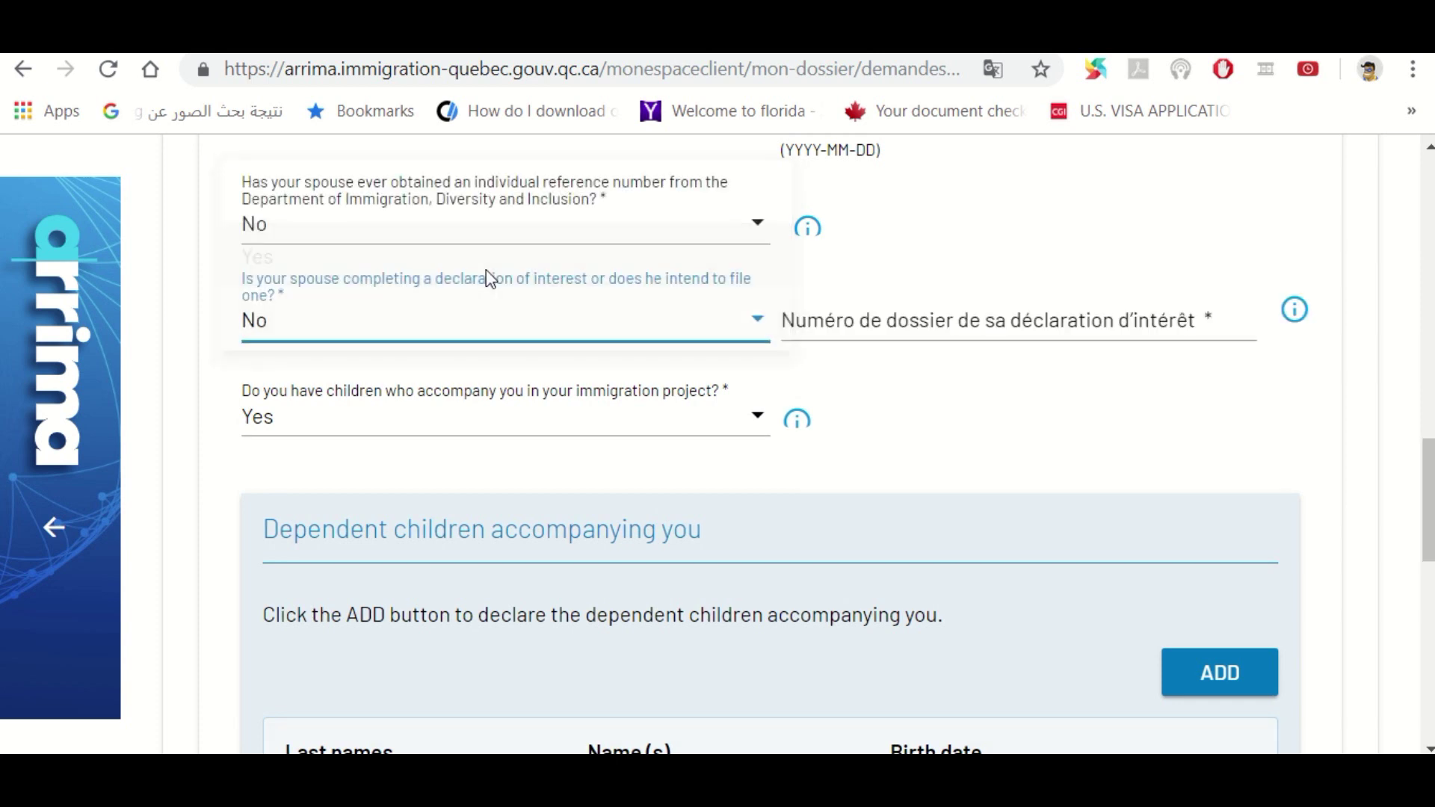
click(1010, 327)
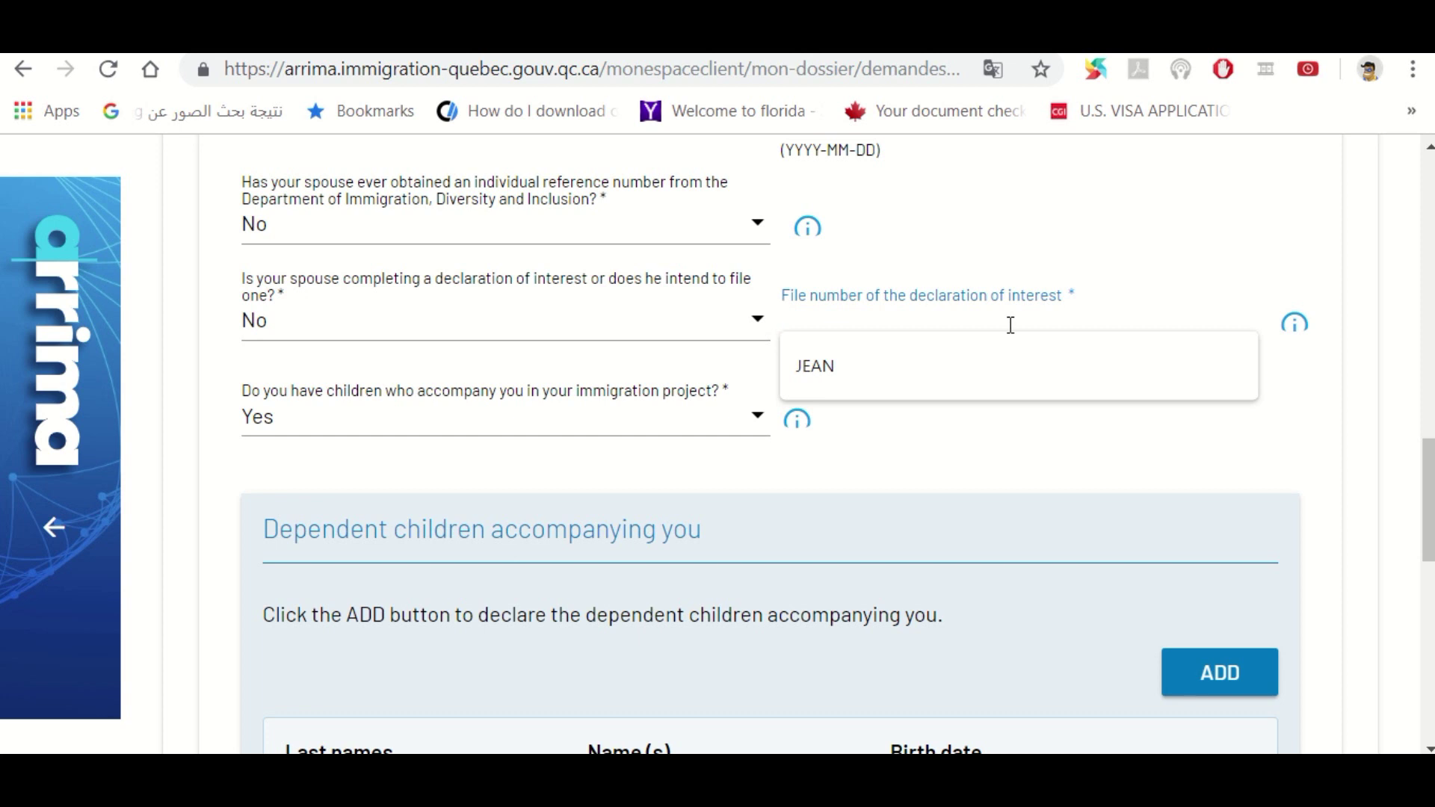
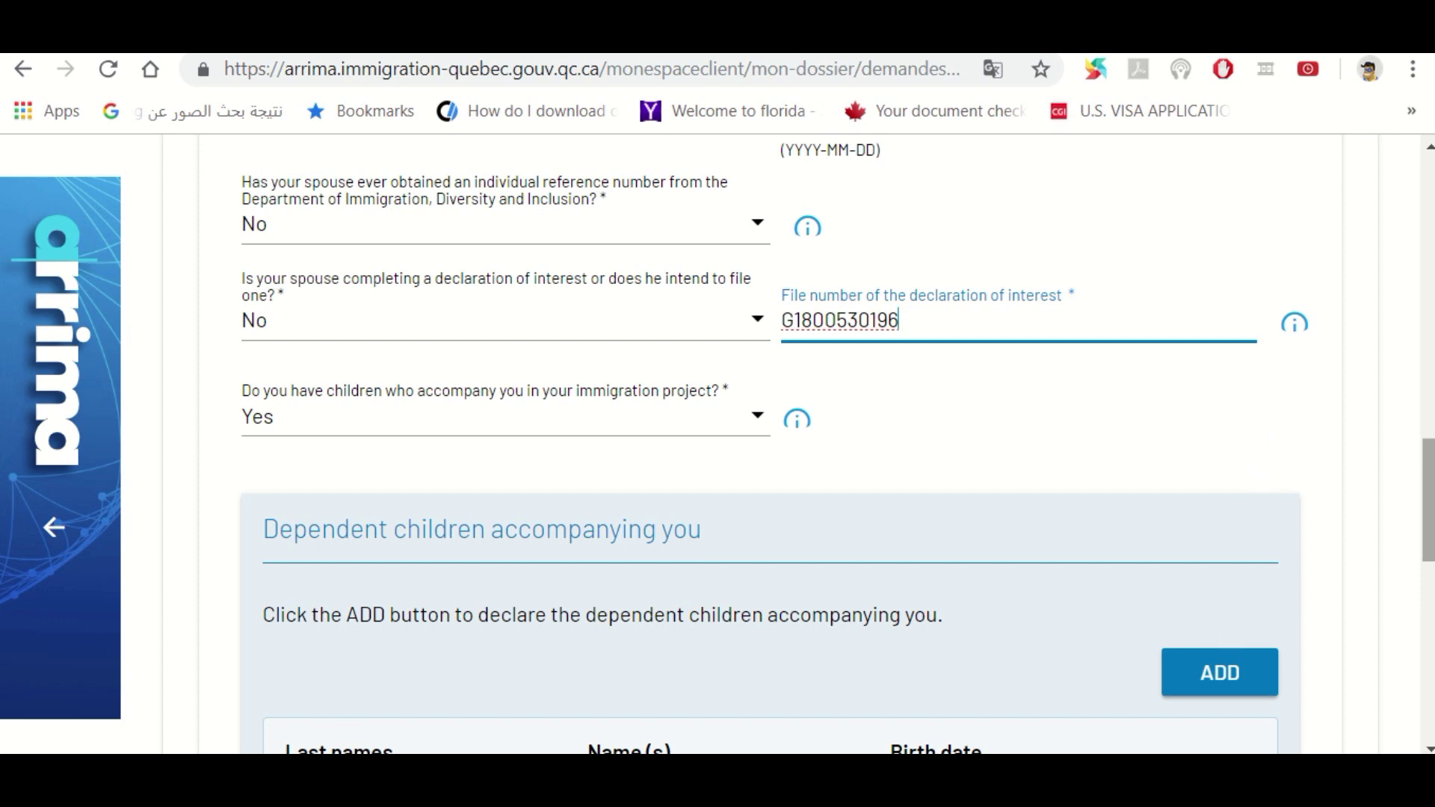
drag(1431, 508, 1429, 676)
click(1294, 354)
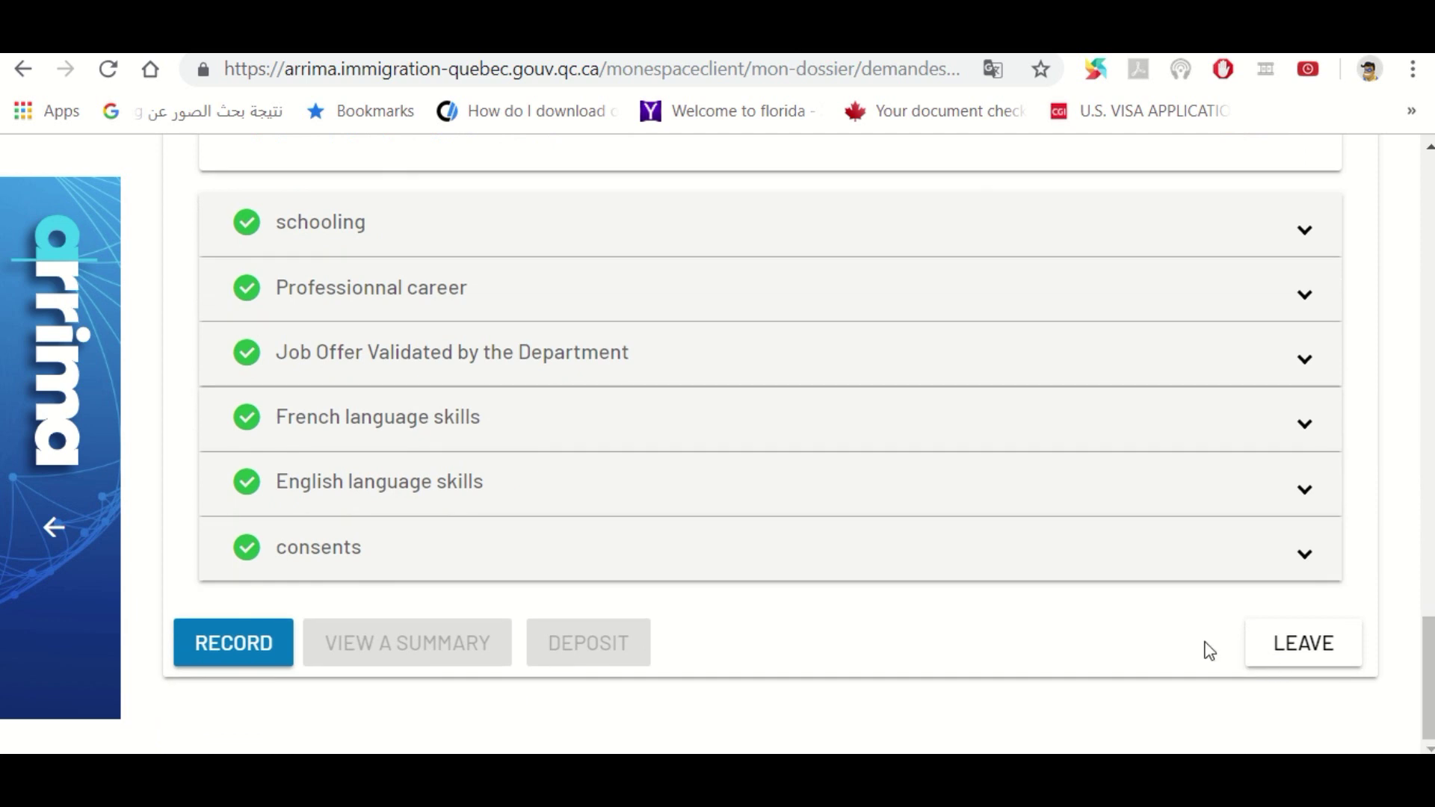
Save the declaration, start the deposit, and get past the Validation step
click(246, 657)
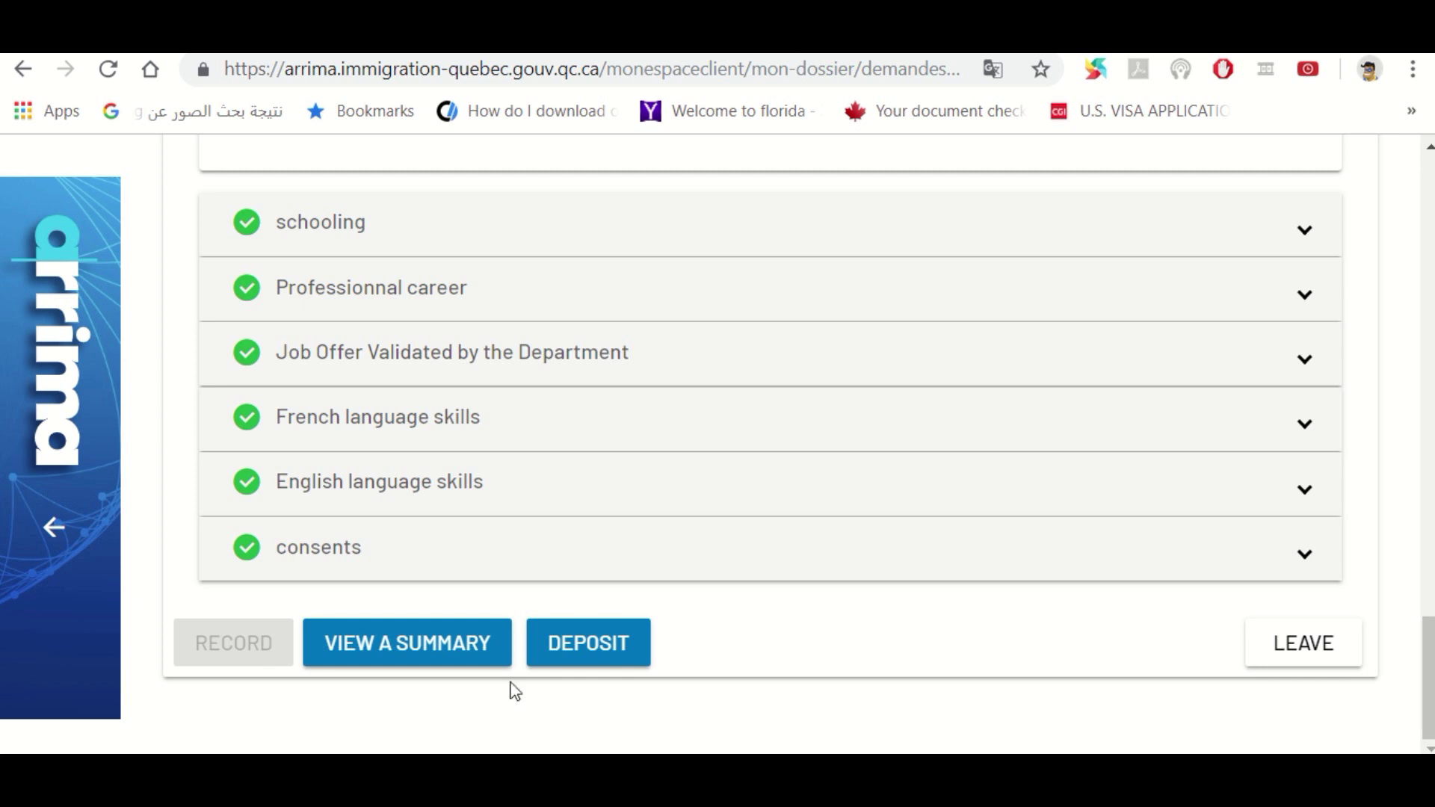
click(573, 662)
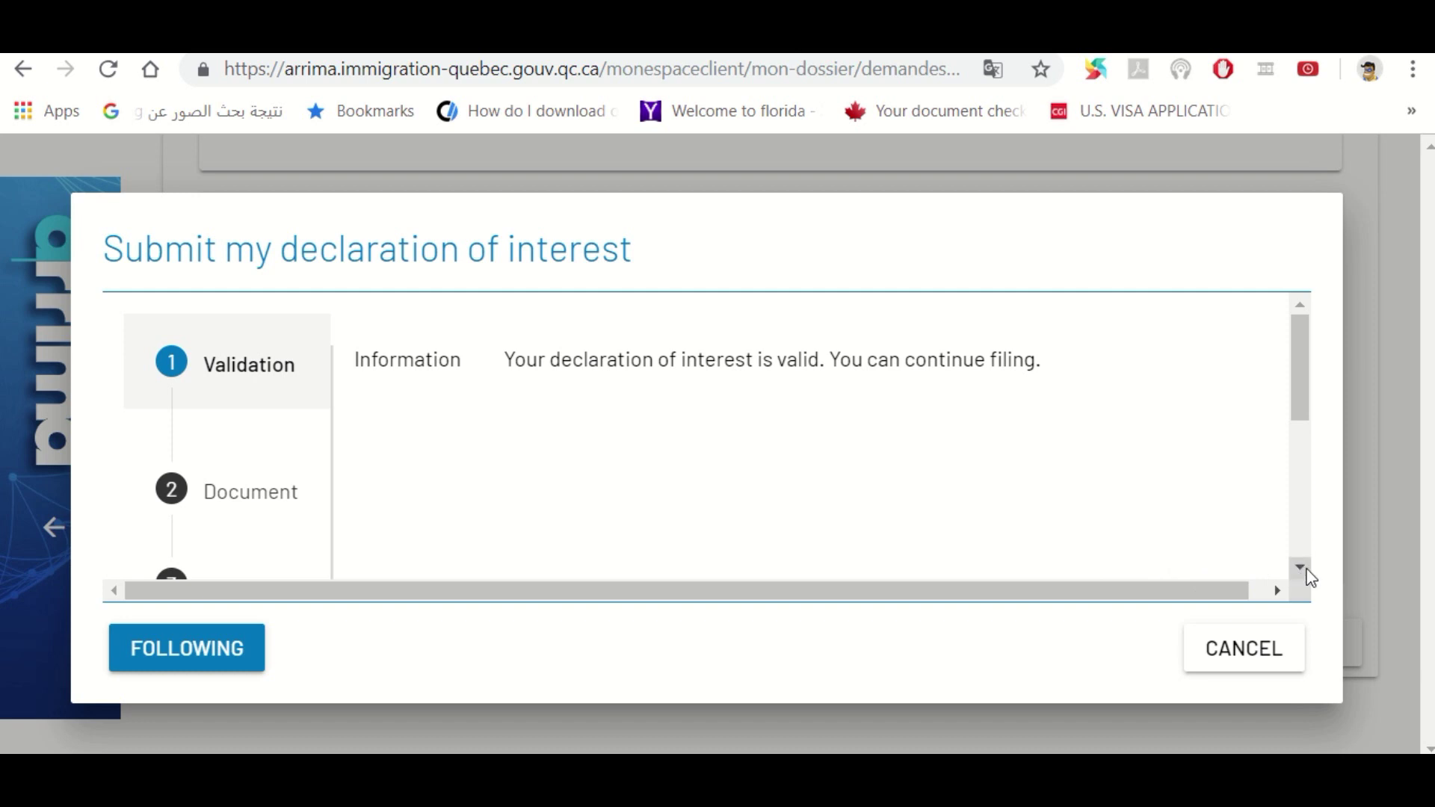
click(1300, 567)
click(1300, 567)
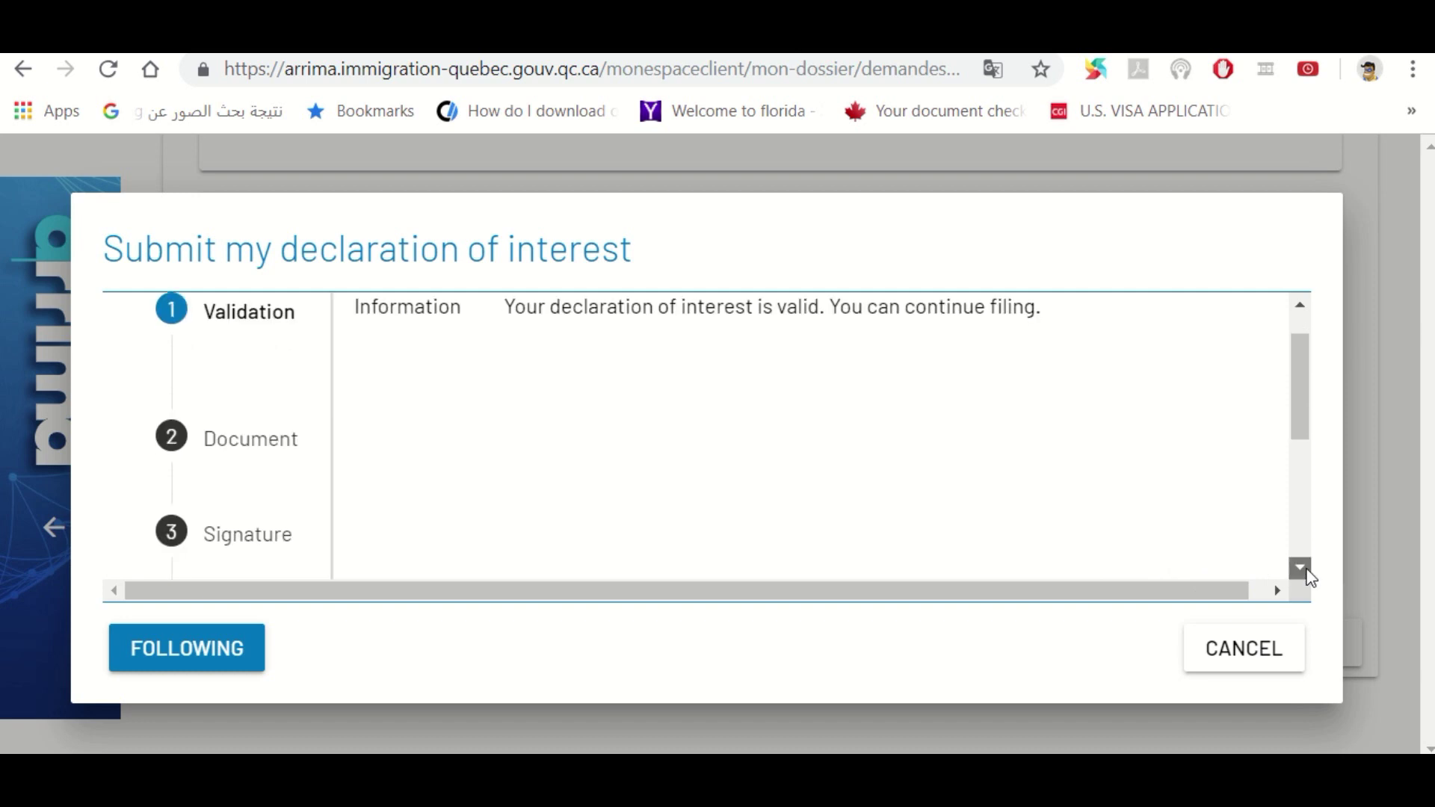
click(1300, 567)
click(1300, 567)
click(216, 662)
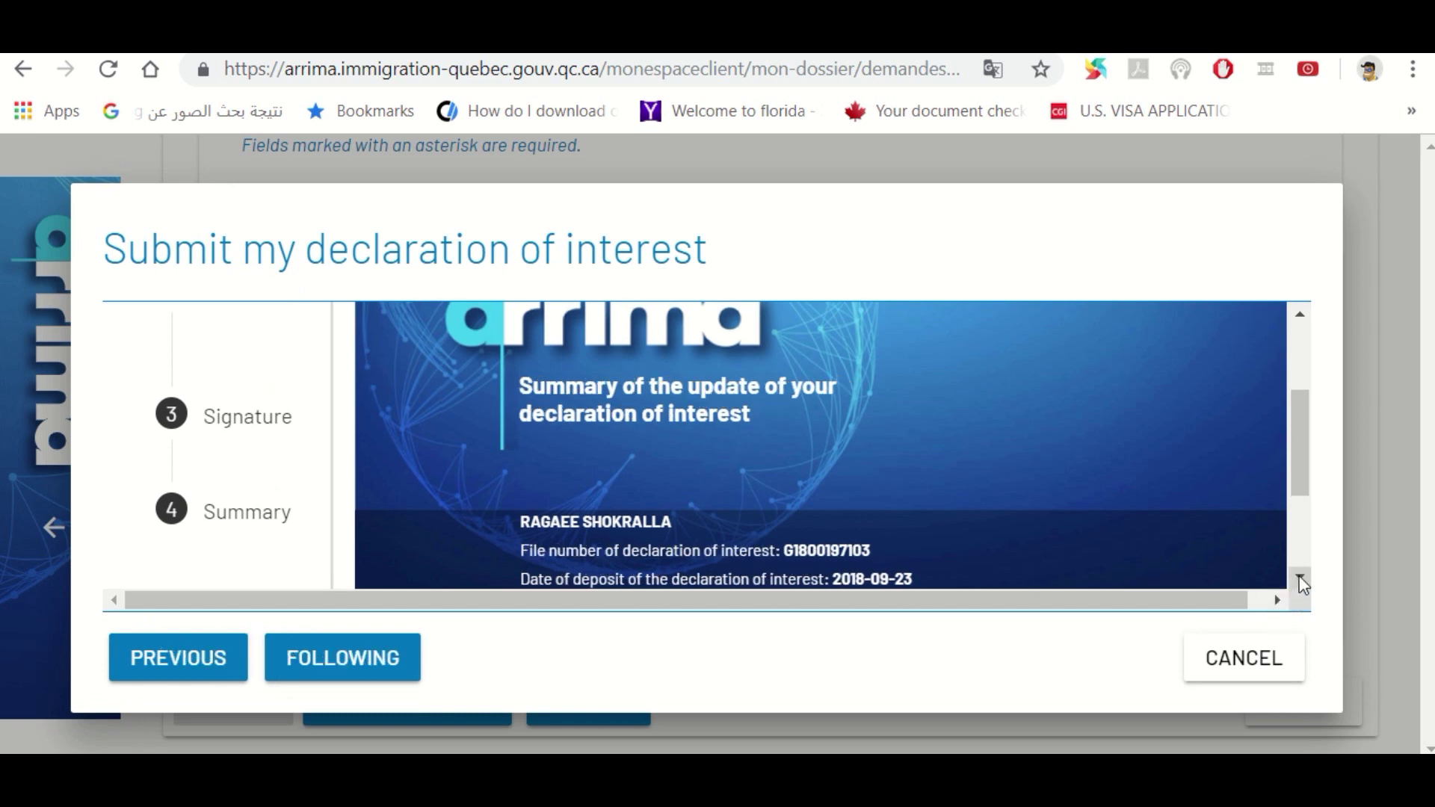
Review the update summary and advance to the Signature step dated 2018-09-25
click(1300, 579)
click(1300, 579)
click(1300, 579)
mouse_move(1300, 526)
mouse_down()
mouse_move(1298, 414)
mouse_move(1305, 535)
mouse_up()
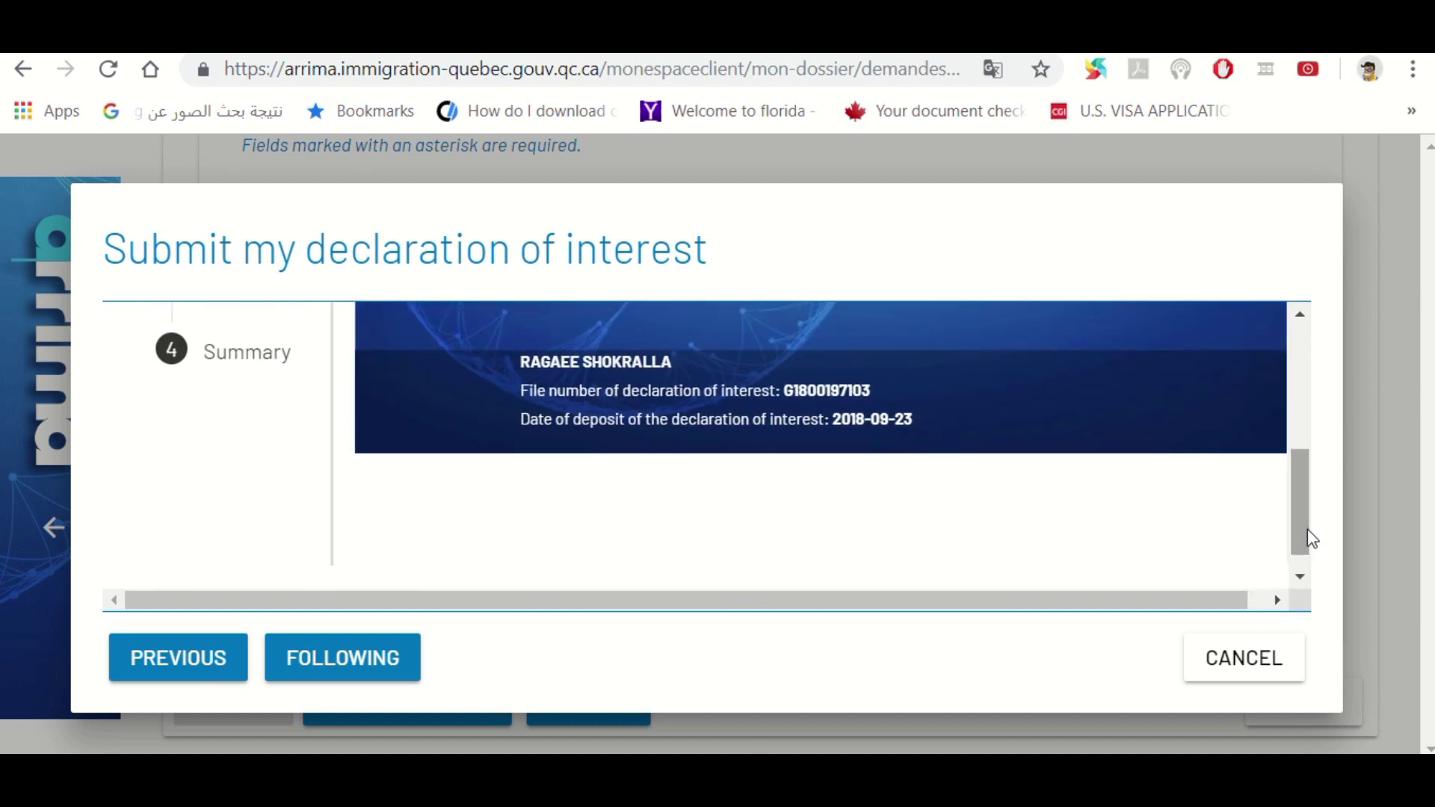
click(381, 665)
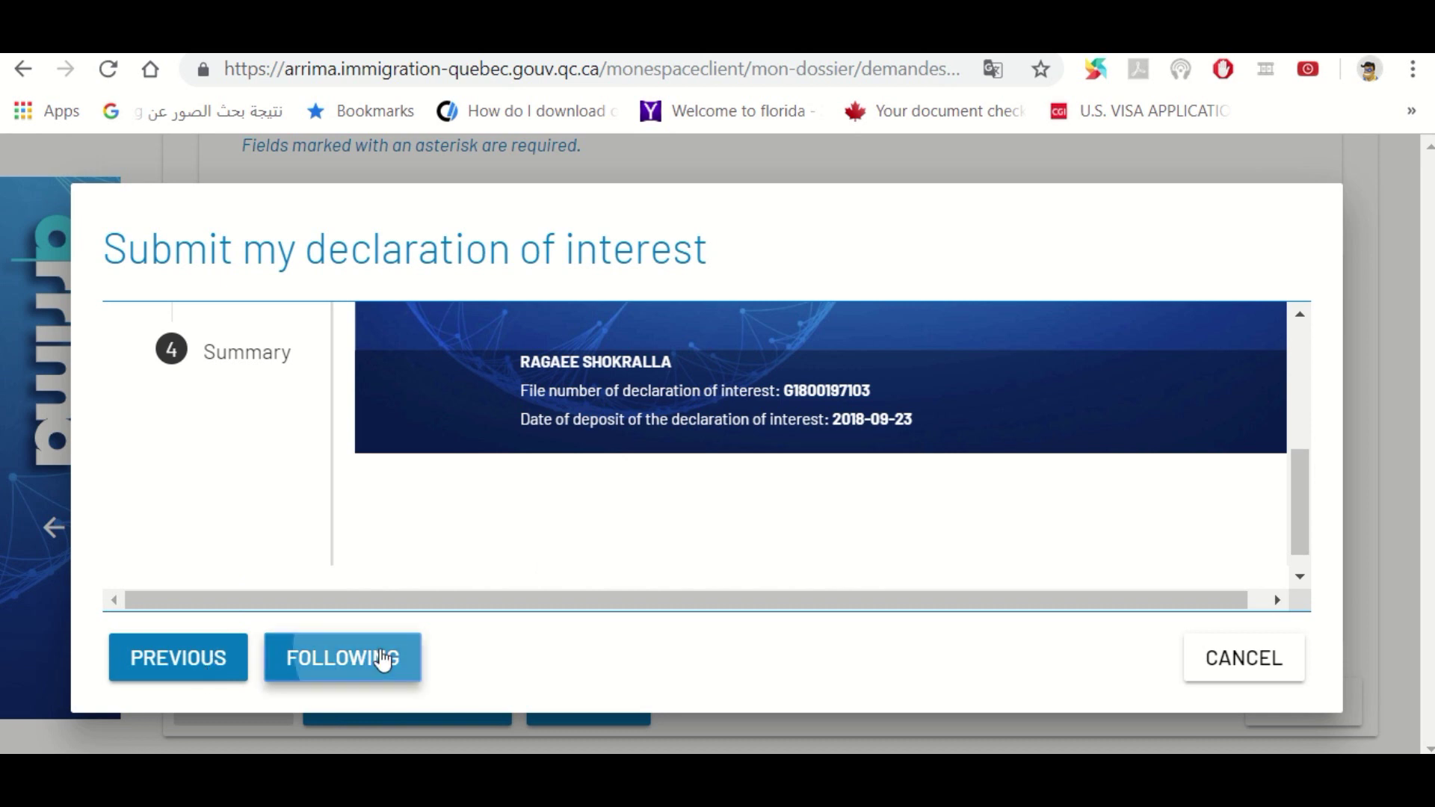
drag(1304, 502, 1297, 404)
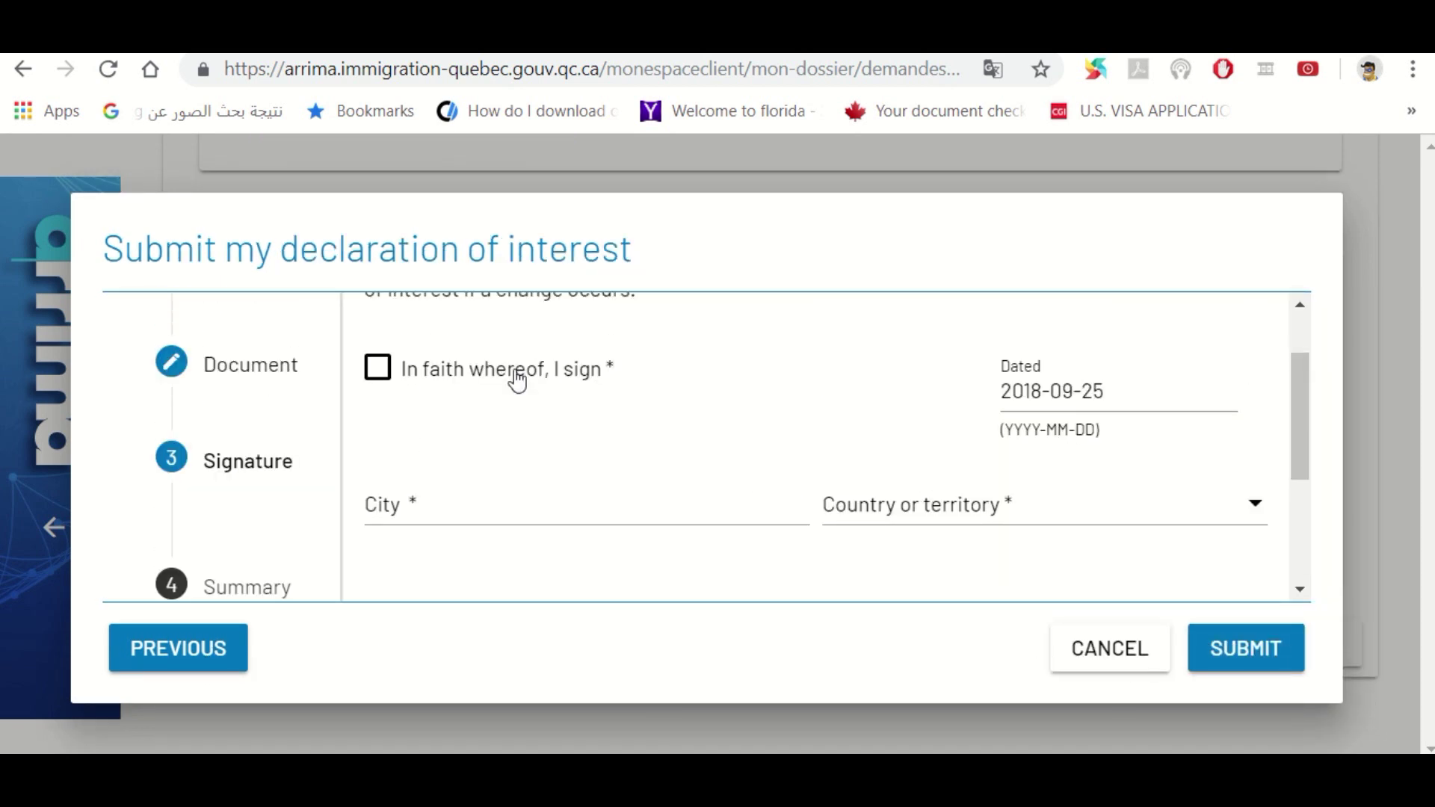
Attest the declaration and enter KUWAI as the city of signature
click(379, 371)
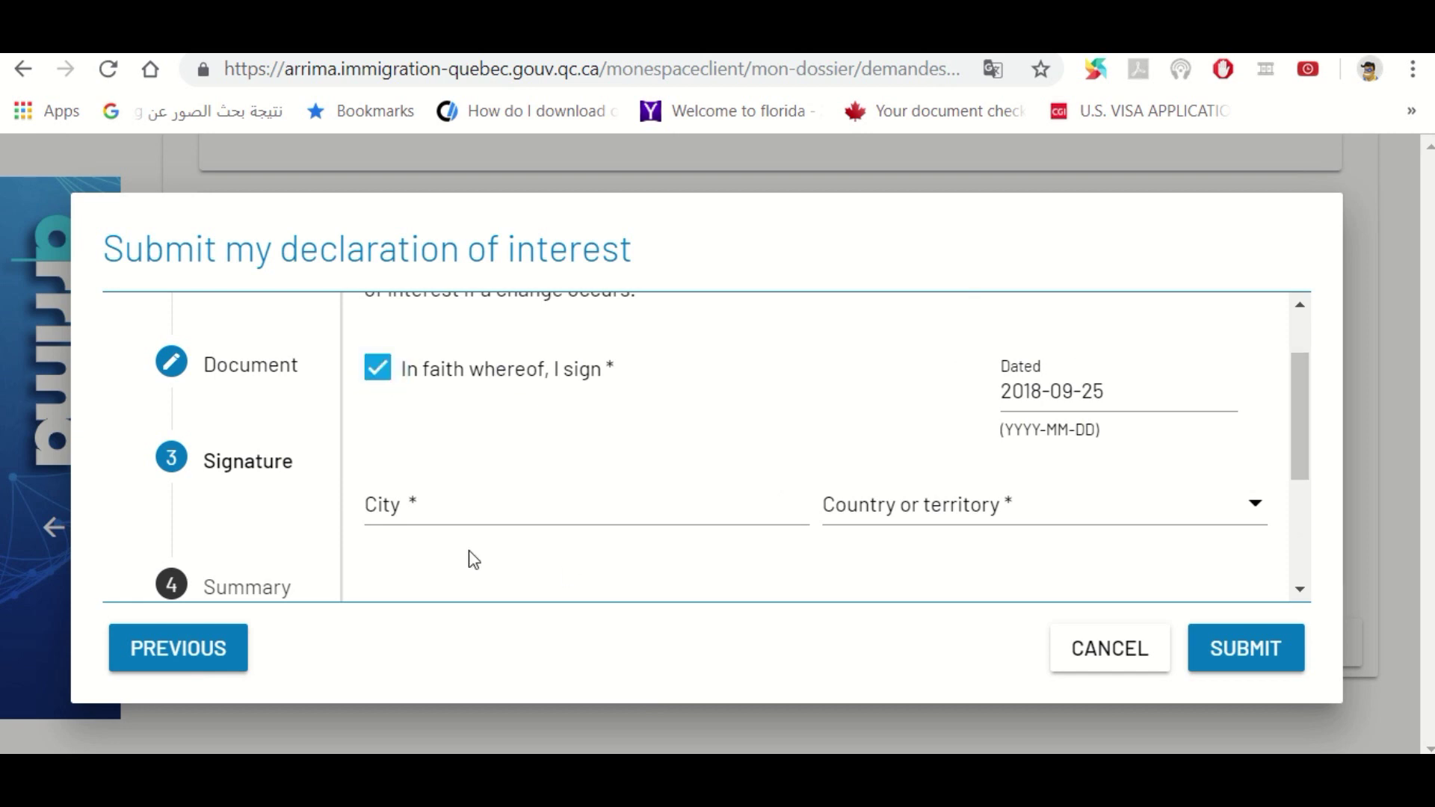
click(443, 504)
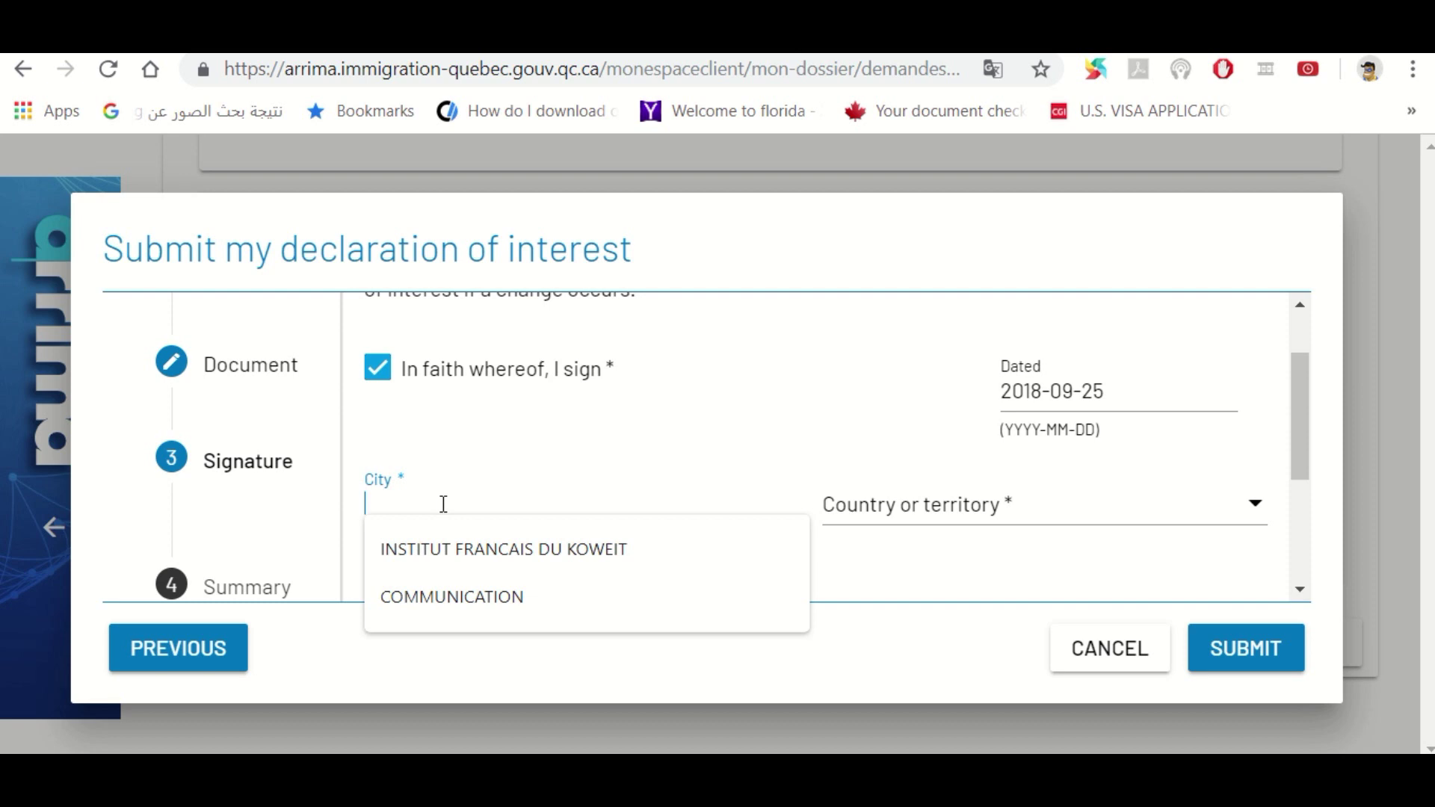
text(KUWAIT)
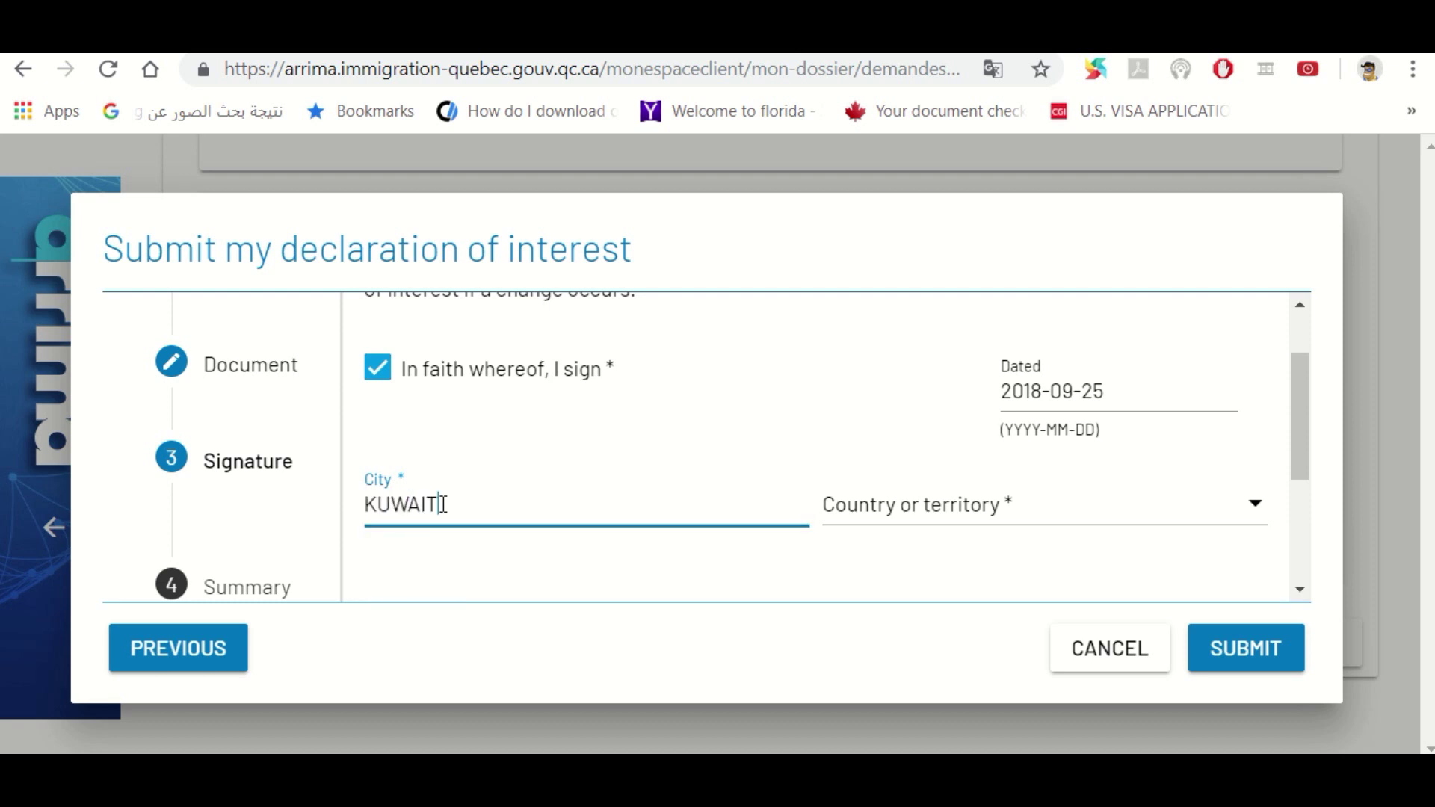
key(Tab)
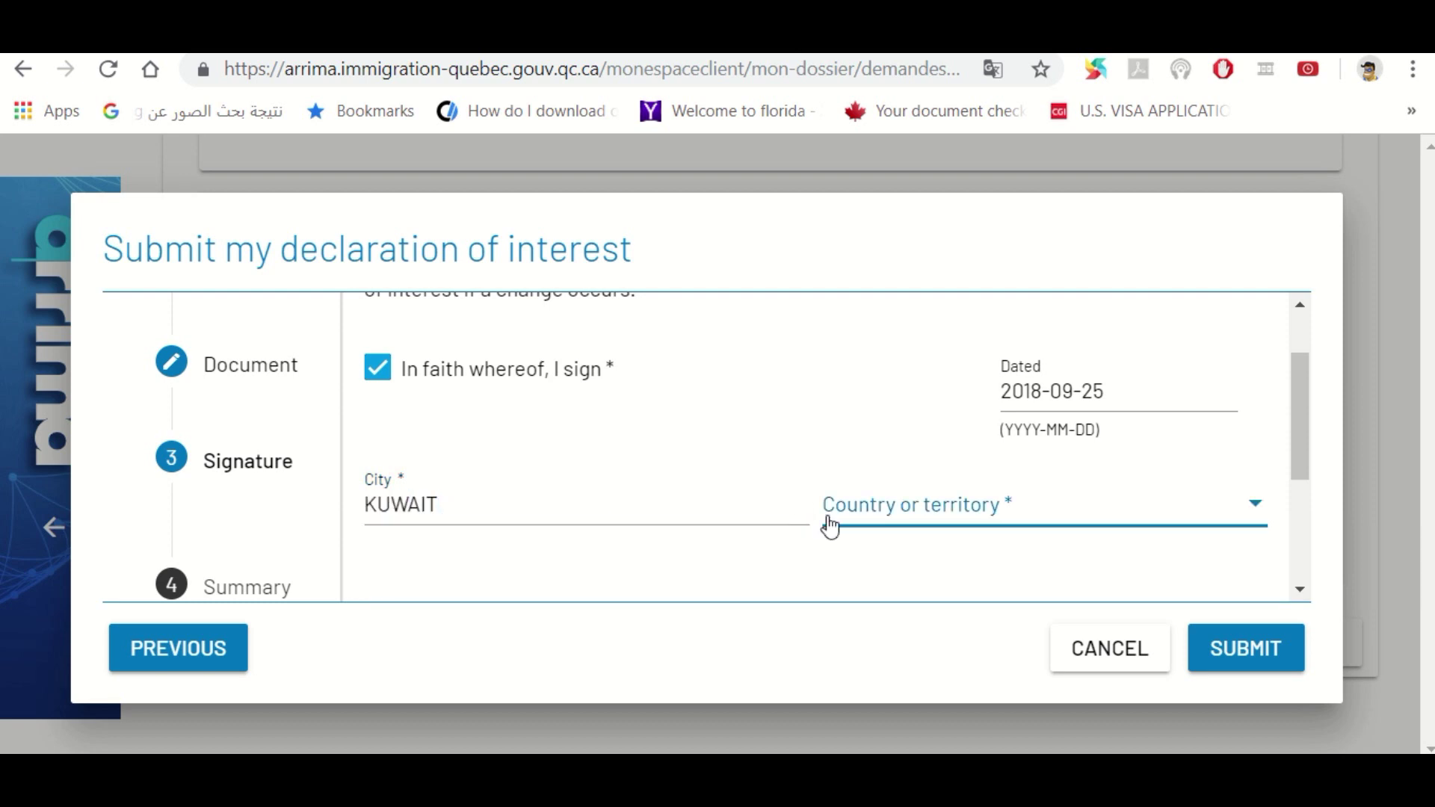
key(k)
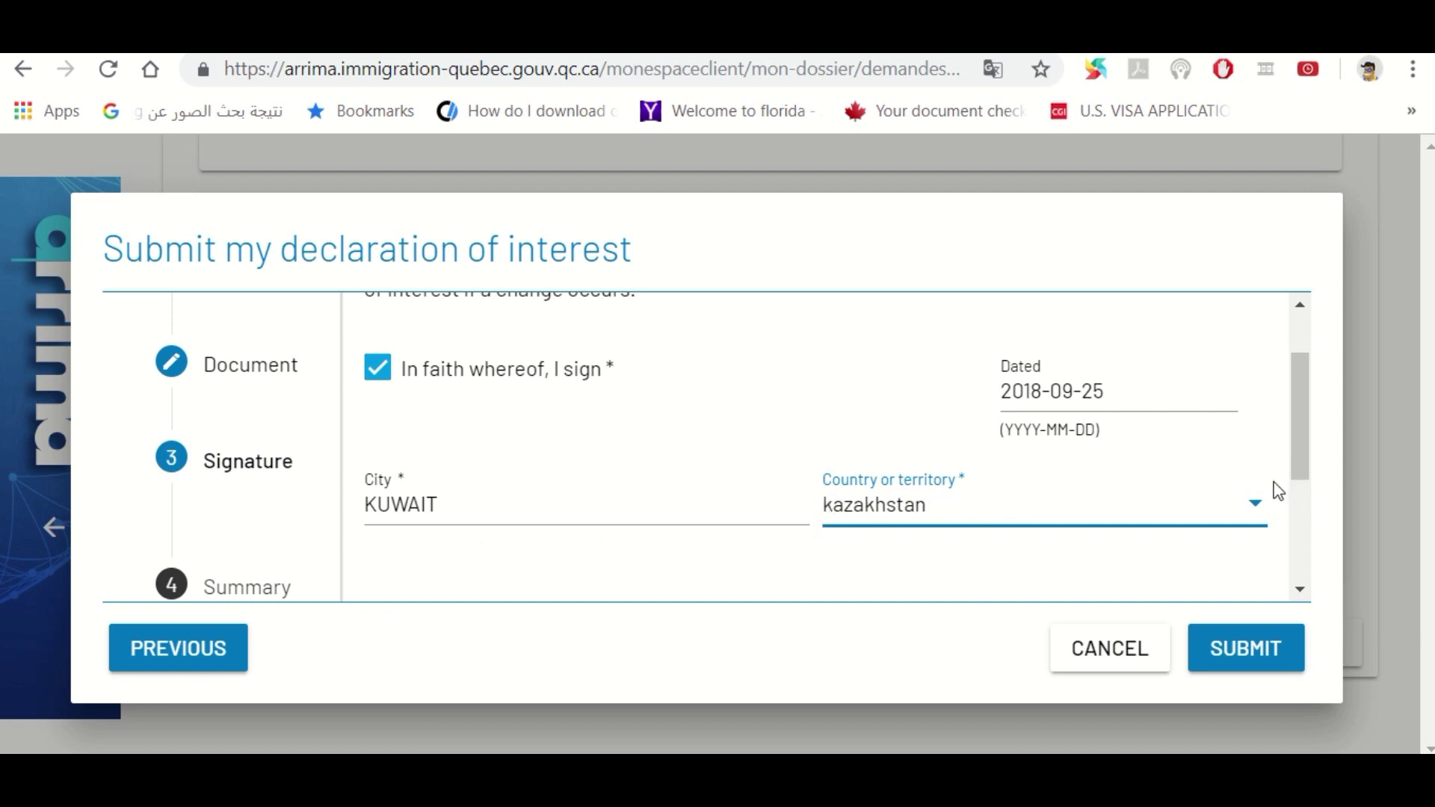
Leave kazakhstan as the country of signature and submit the signed declaration
click(1259, 513)
click(1259, 513)
click(1258, 512)
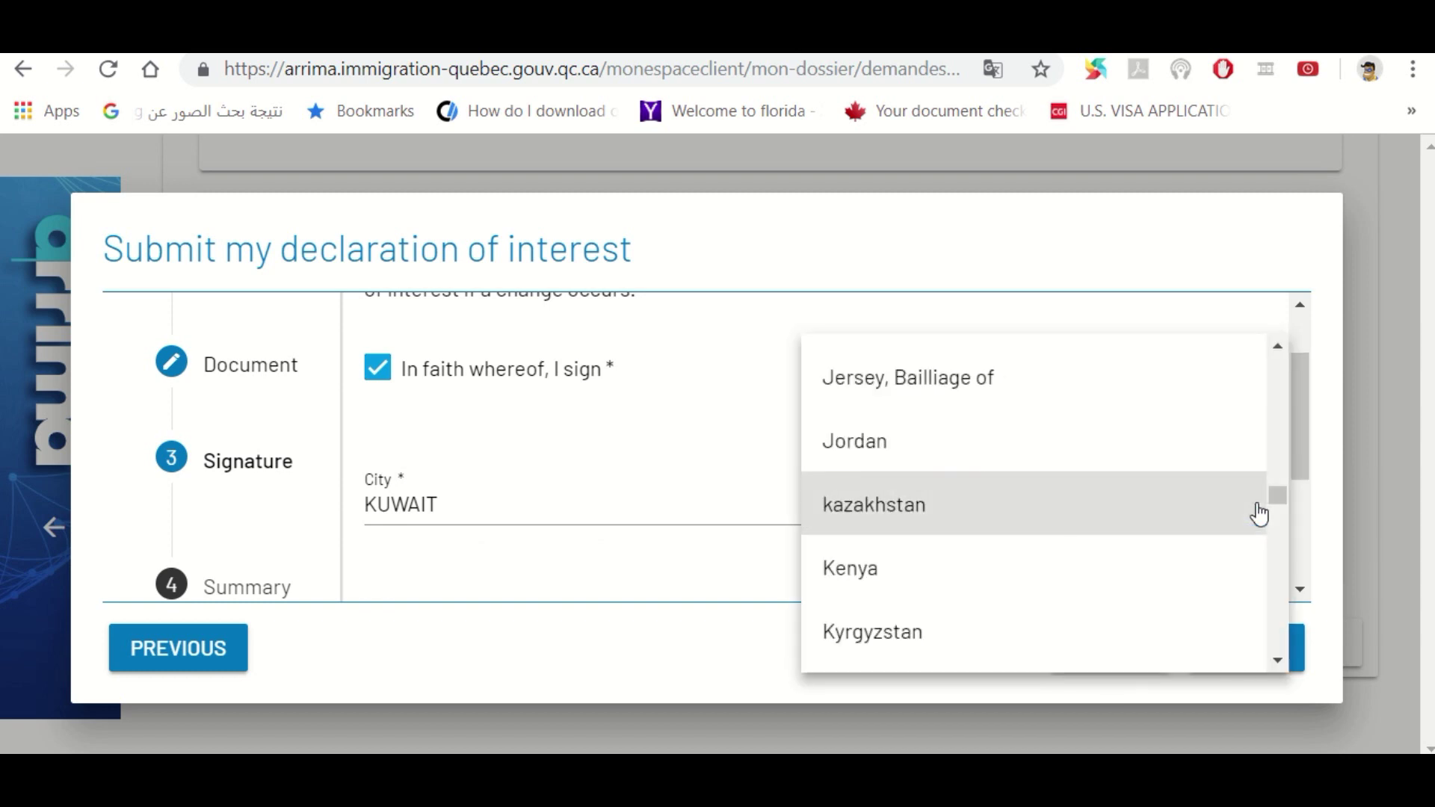
click(1258, 512)
click(1299, 467)
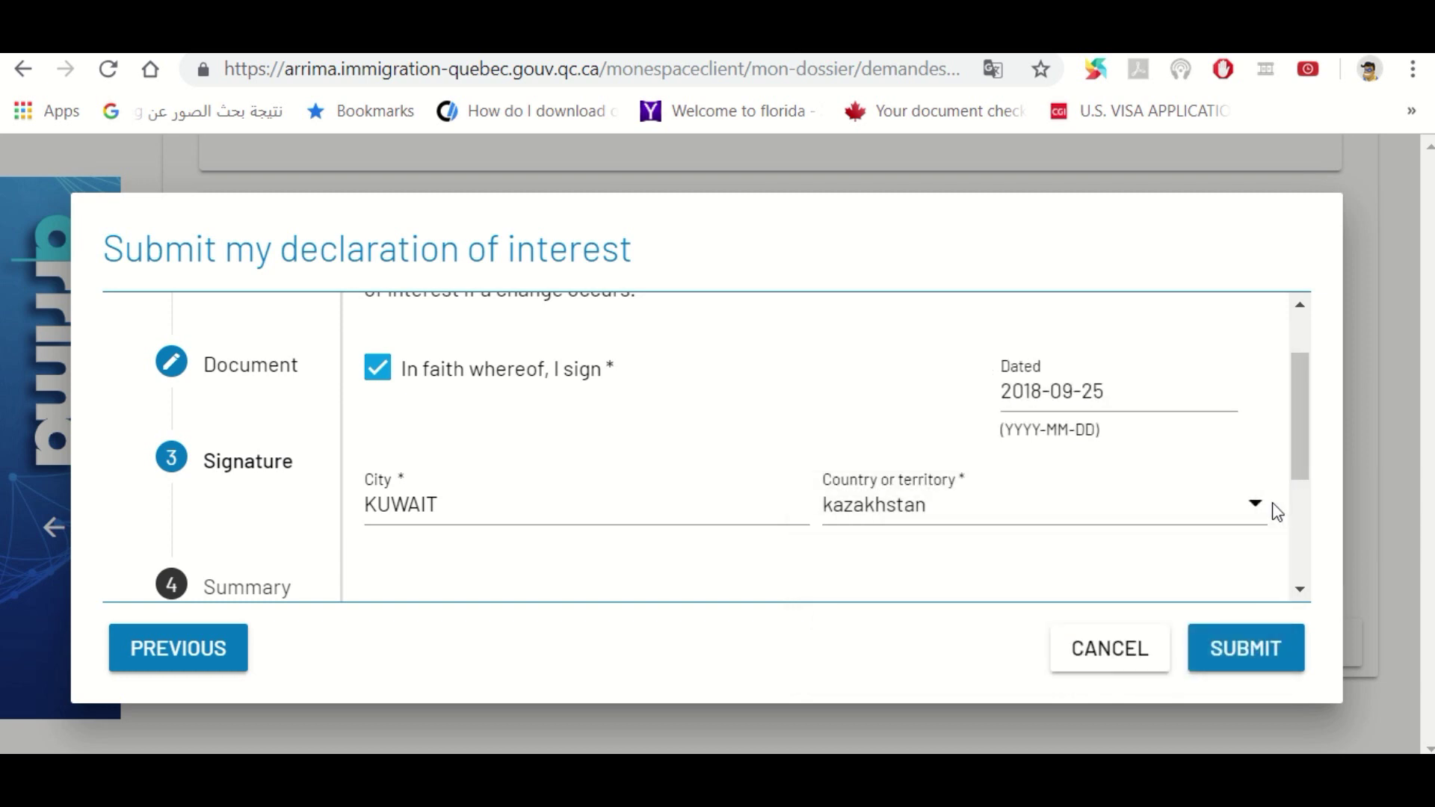
click(1257, 512)
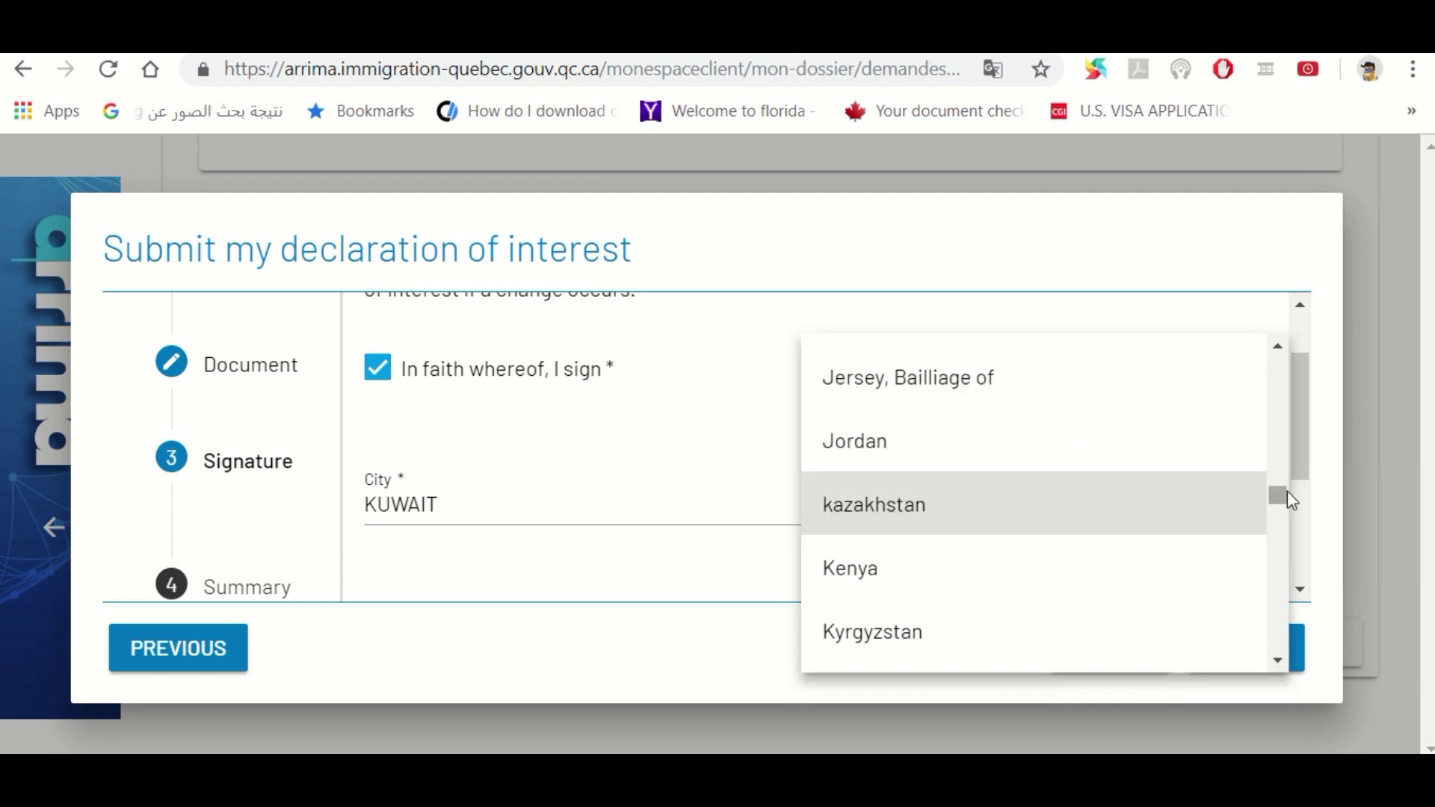
drag(1286, 491, 1279, 496)
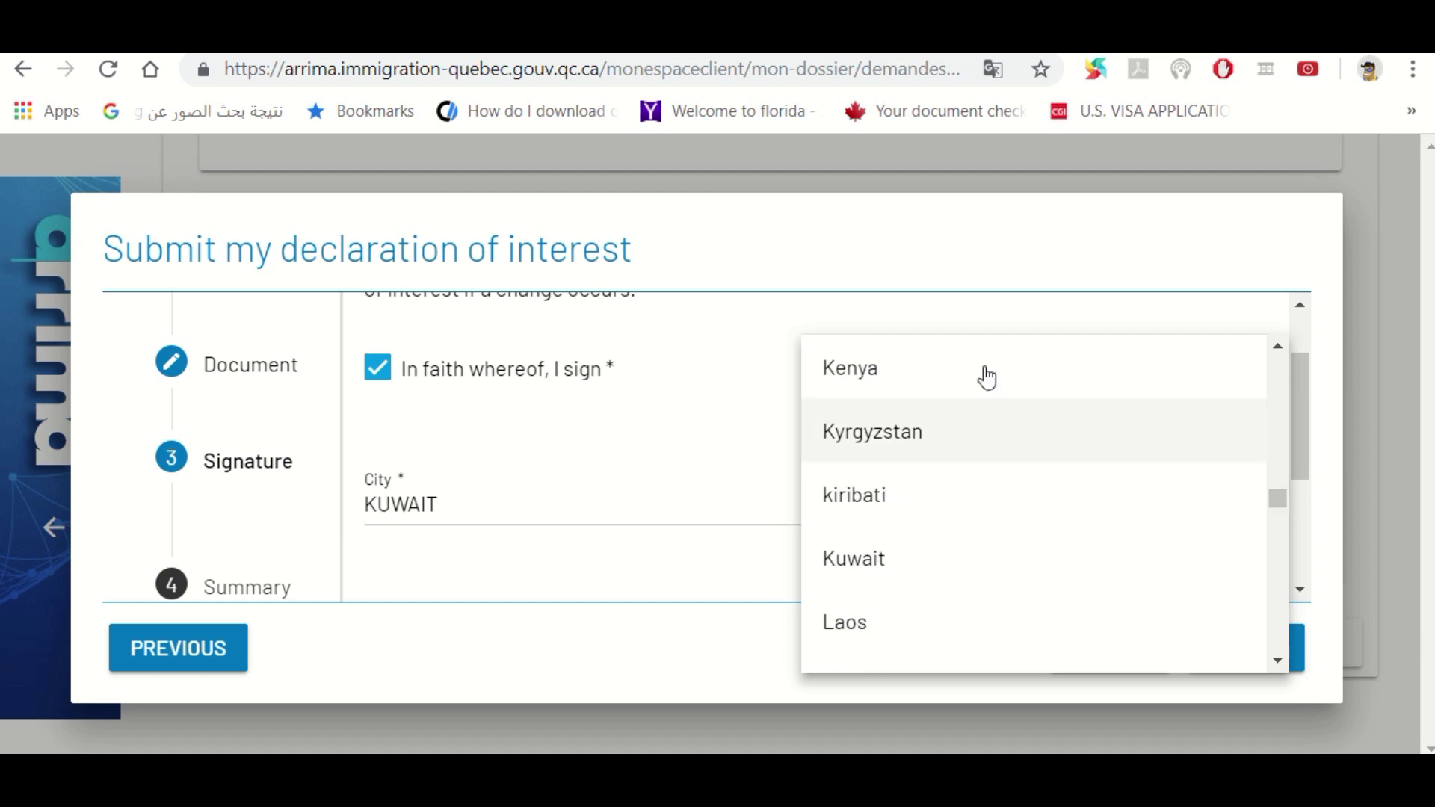
click(853, 572)
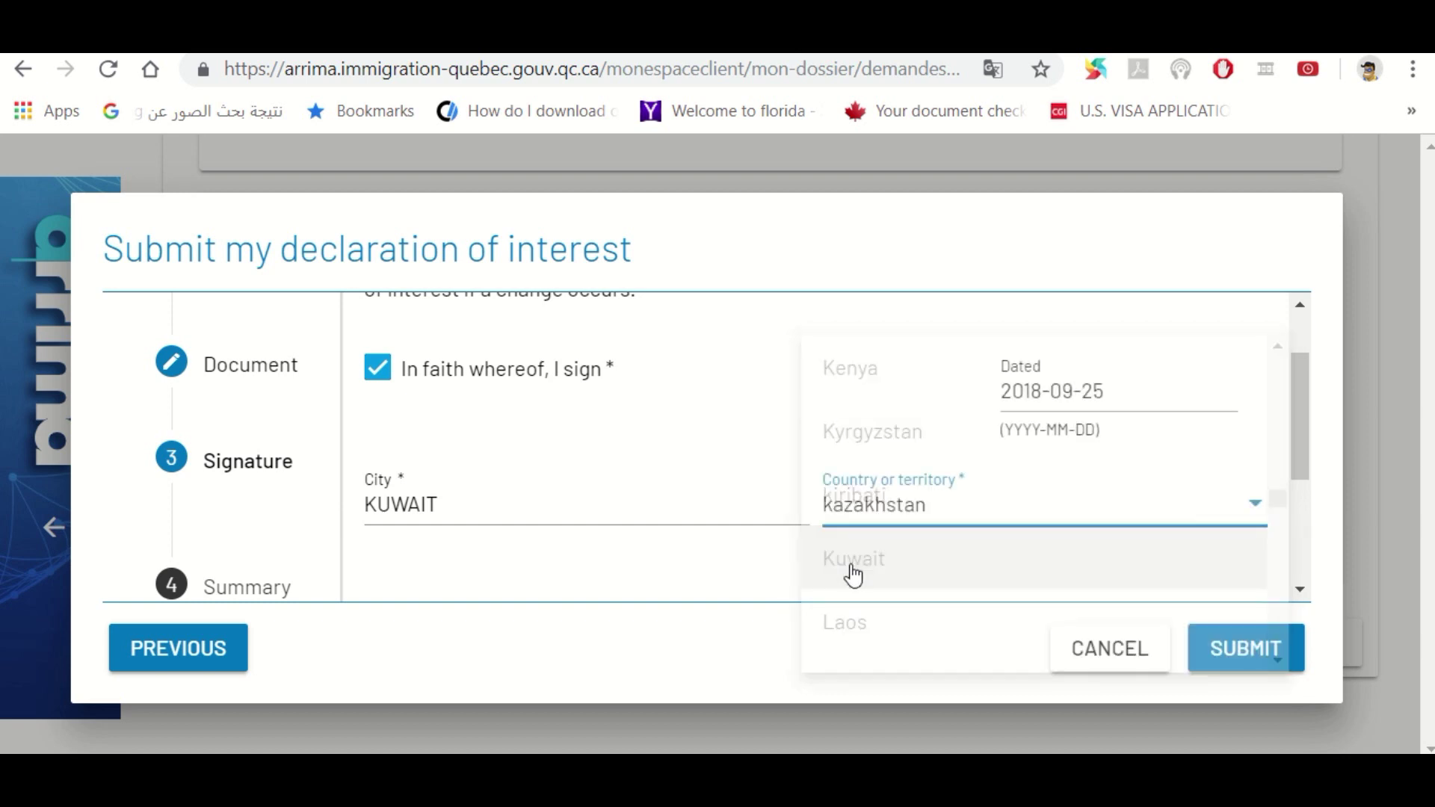
click(985, 511)
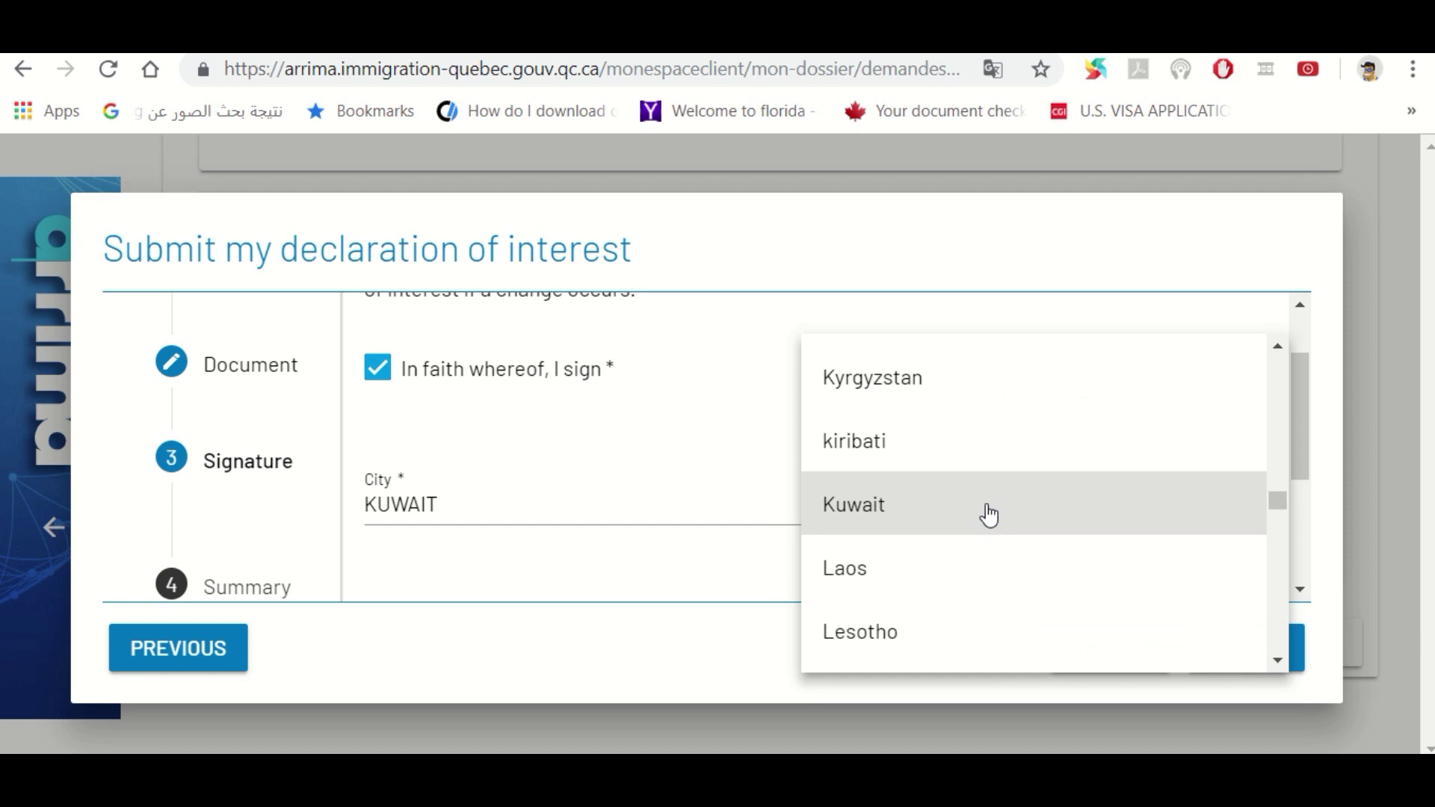
click(940, 512)
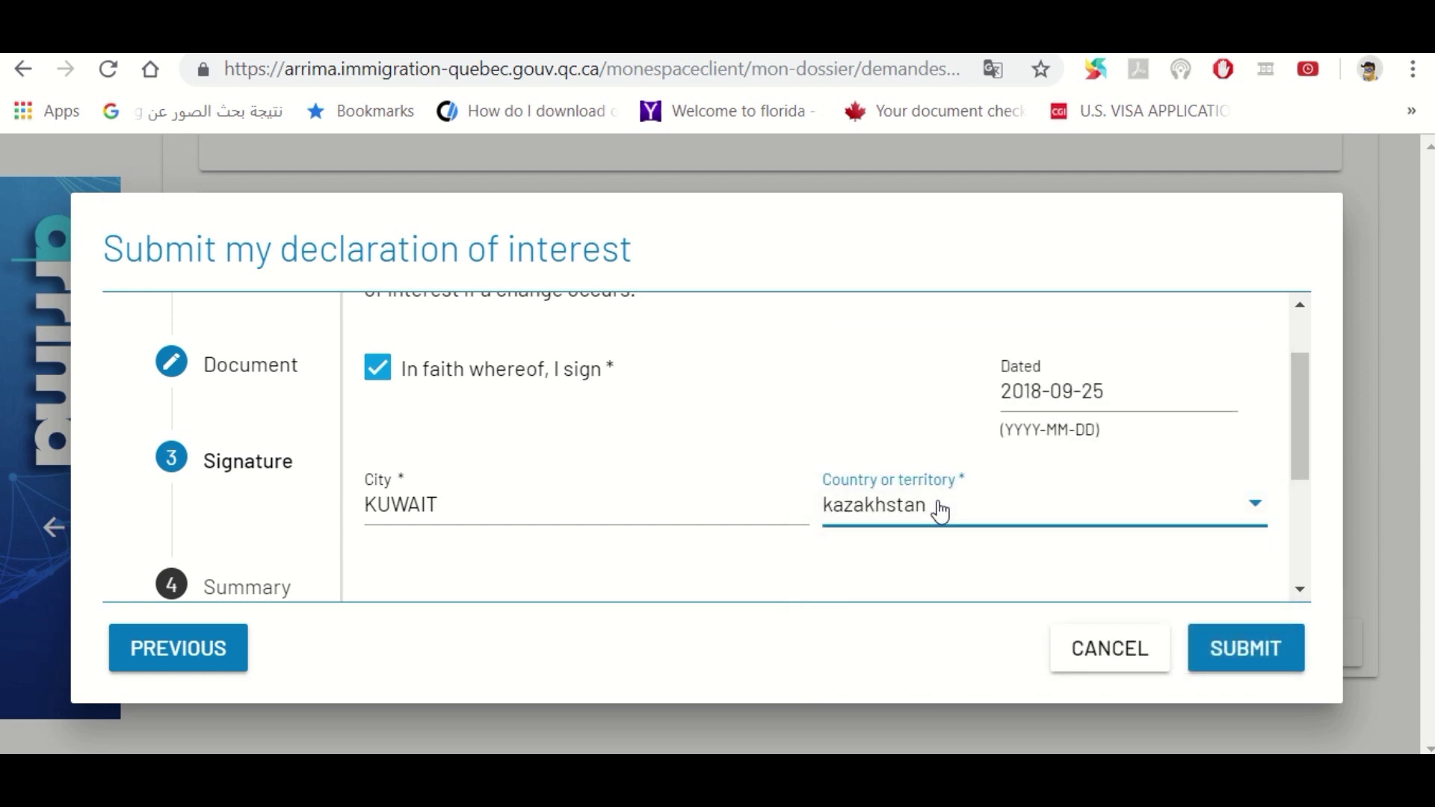
click(940, 512)
click(940, 512)
click(1236, 657)
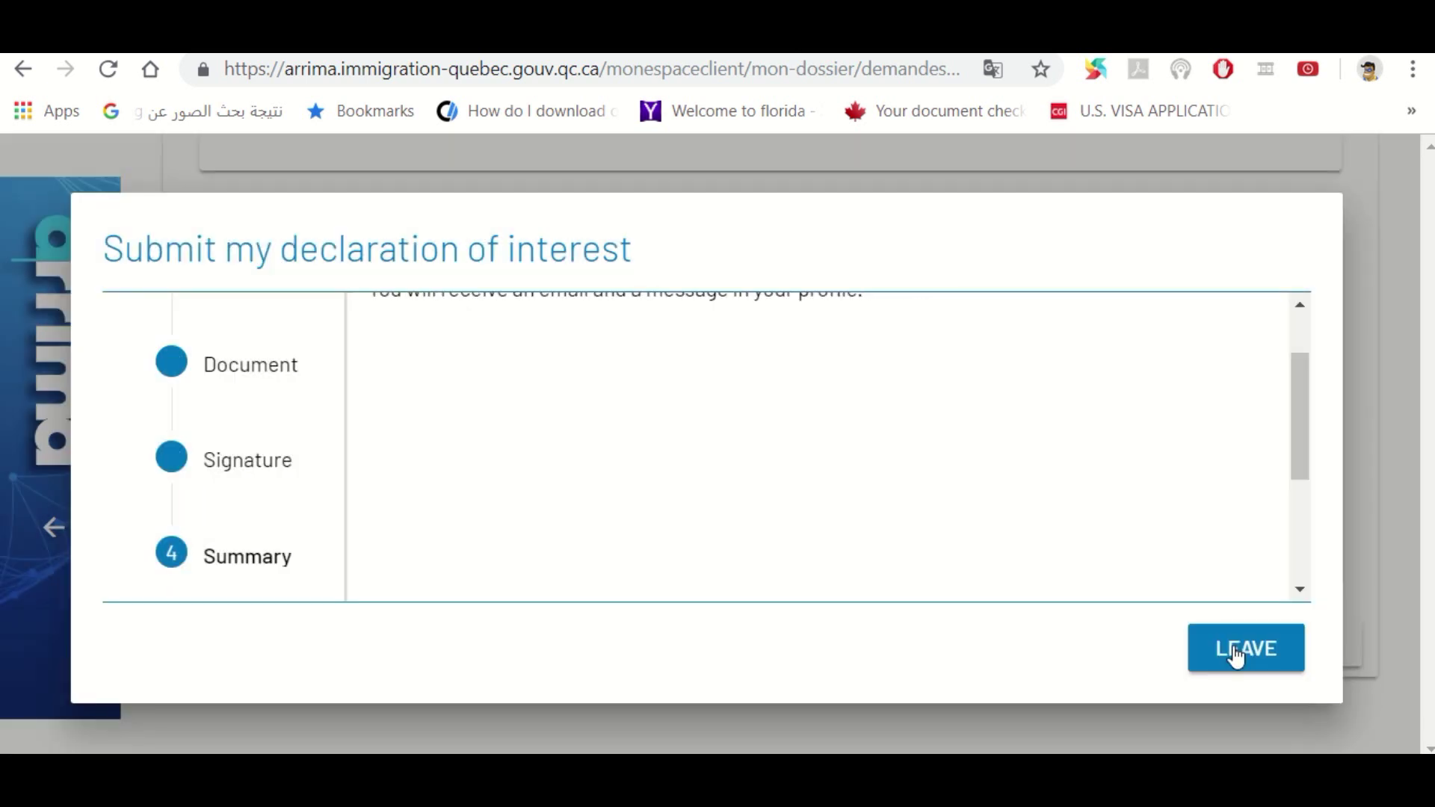
click(1300, 311)
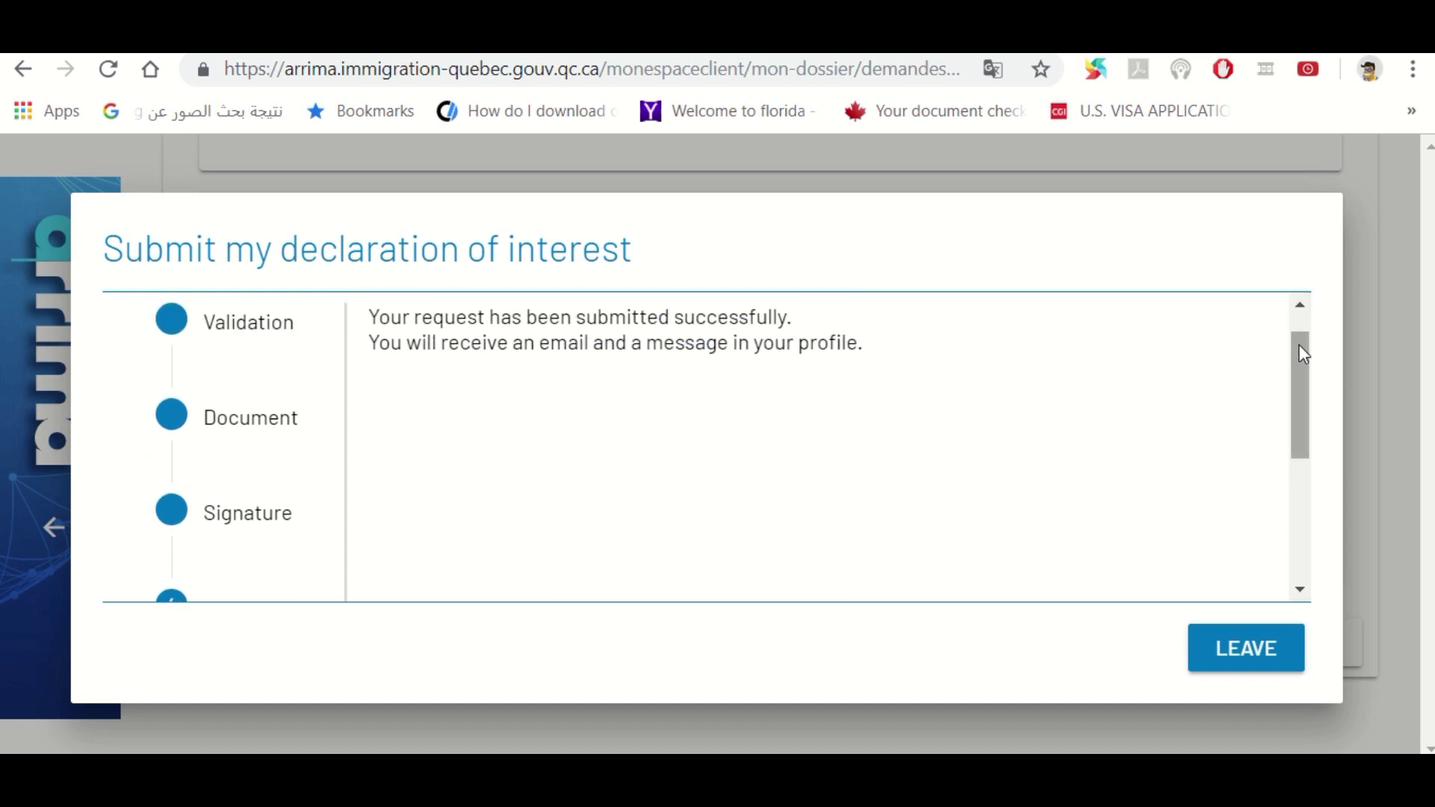
Leave the submission summary and find the 'Update received at the Ministry' status in My folders
drag(1300, 345, 1291, 463)
mouse_move(1298, 528)
mouse_down()
mouse_move(1313, 408)
mouse_move(1303, 551)
mouse_up()
click(1240, 658)
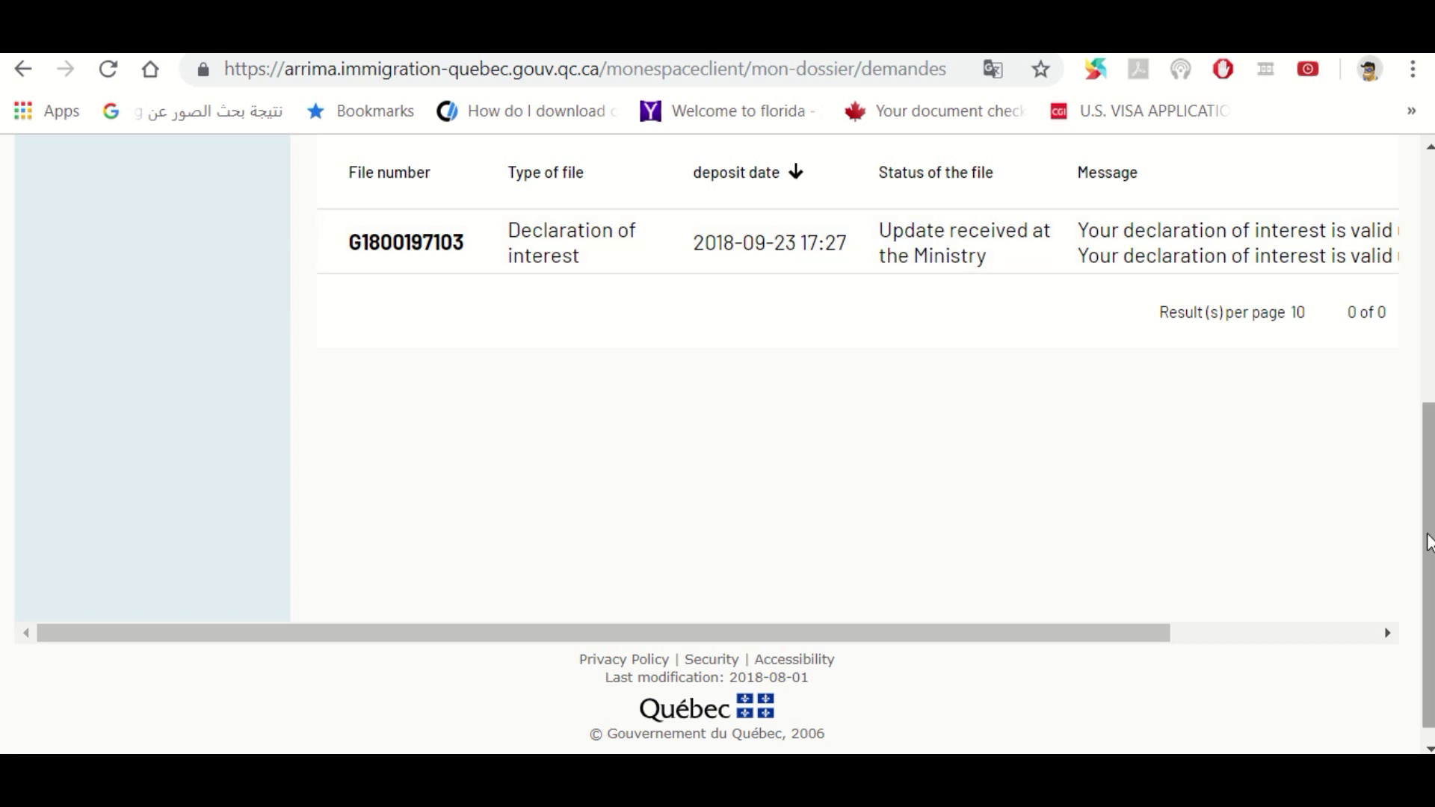
drag(1427, 538, 1431, 337)
Sign out of the first spouse's account, confirming the disconnect with YES
click(1373, 307)
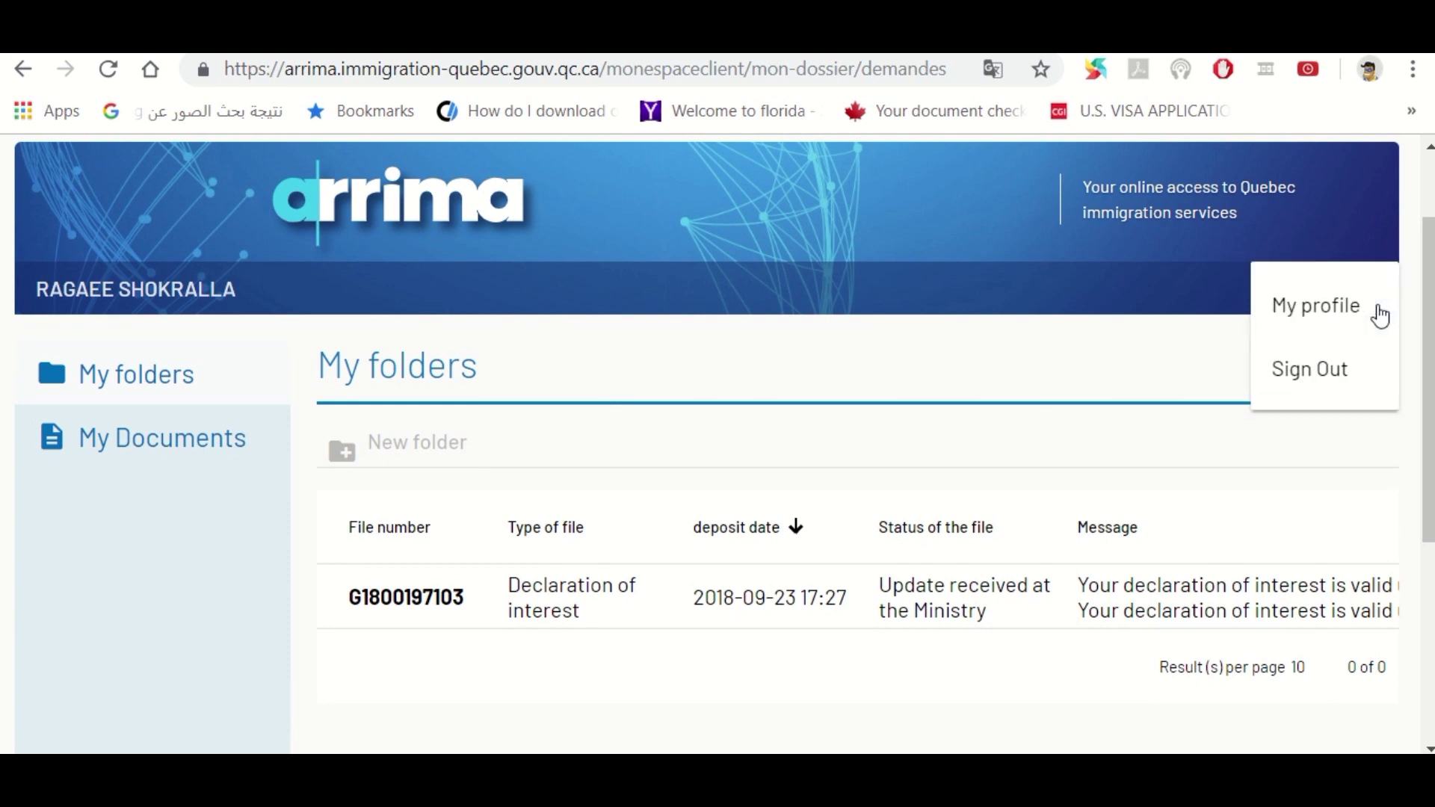
click(1299, 370)
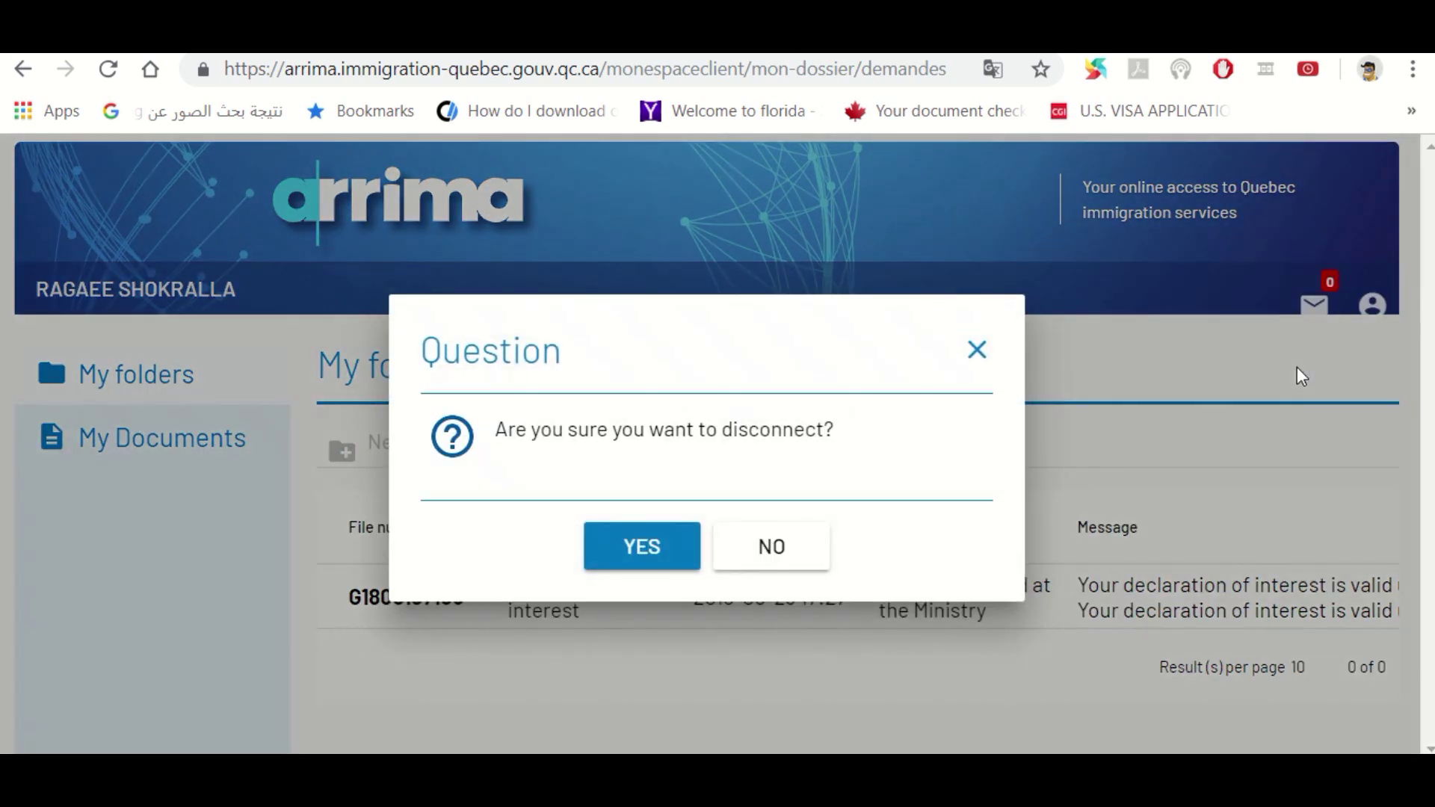
click(619, 553)
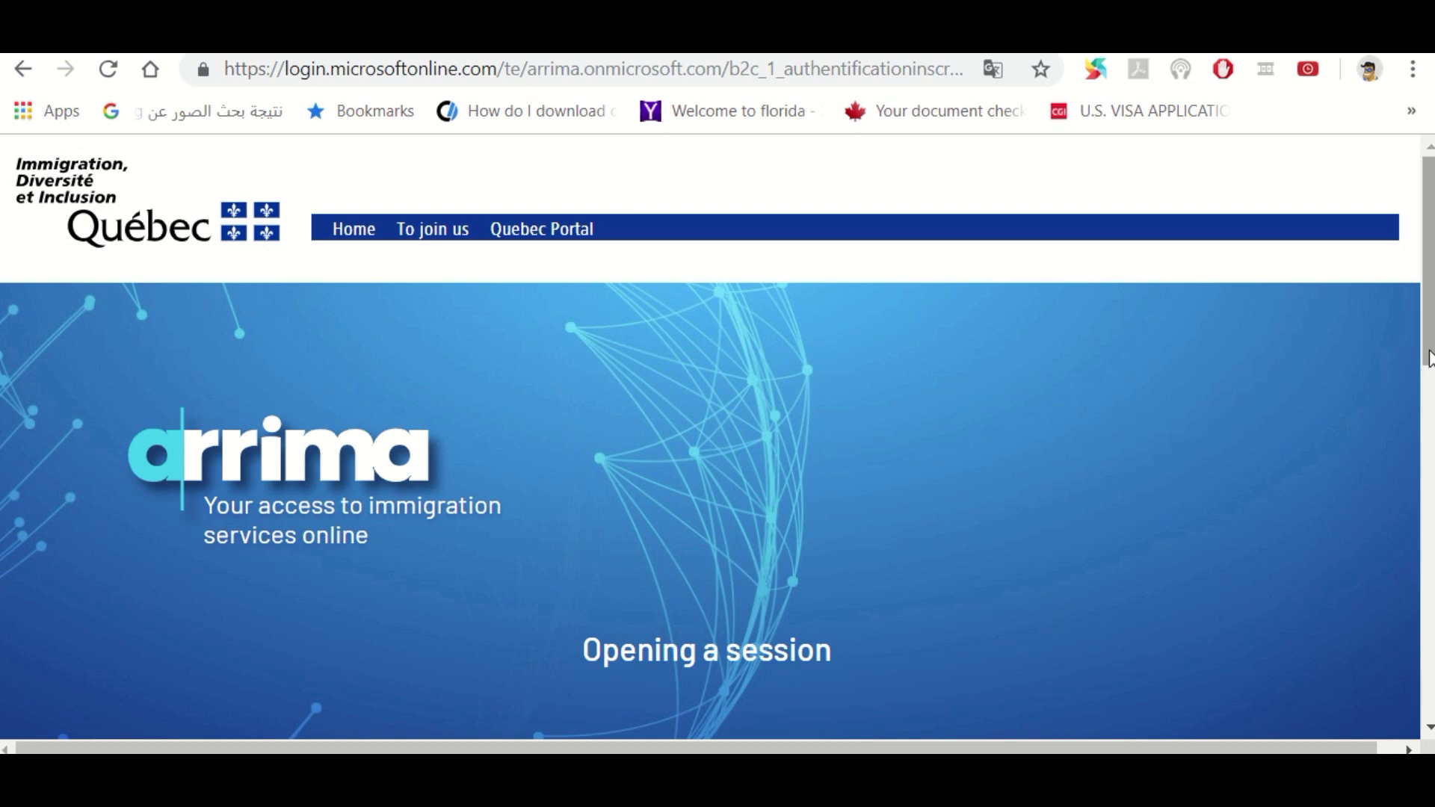
Log in with the other spouse's e-mail and account password, hitting the redirect error
drag(1429, 361, 1409, 496)
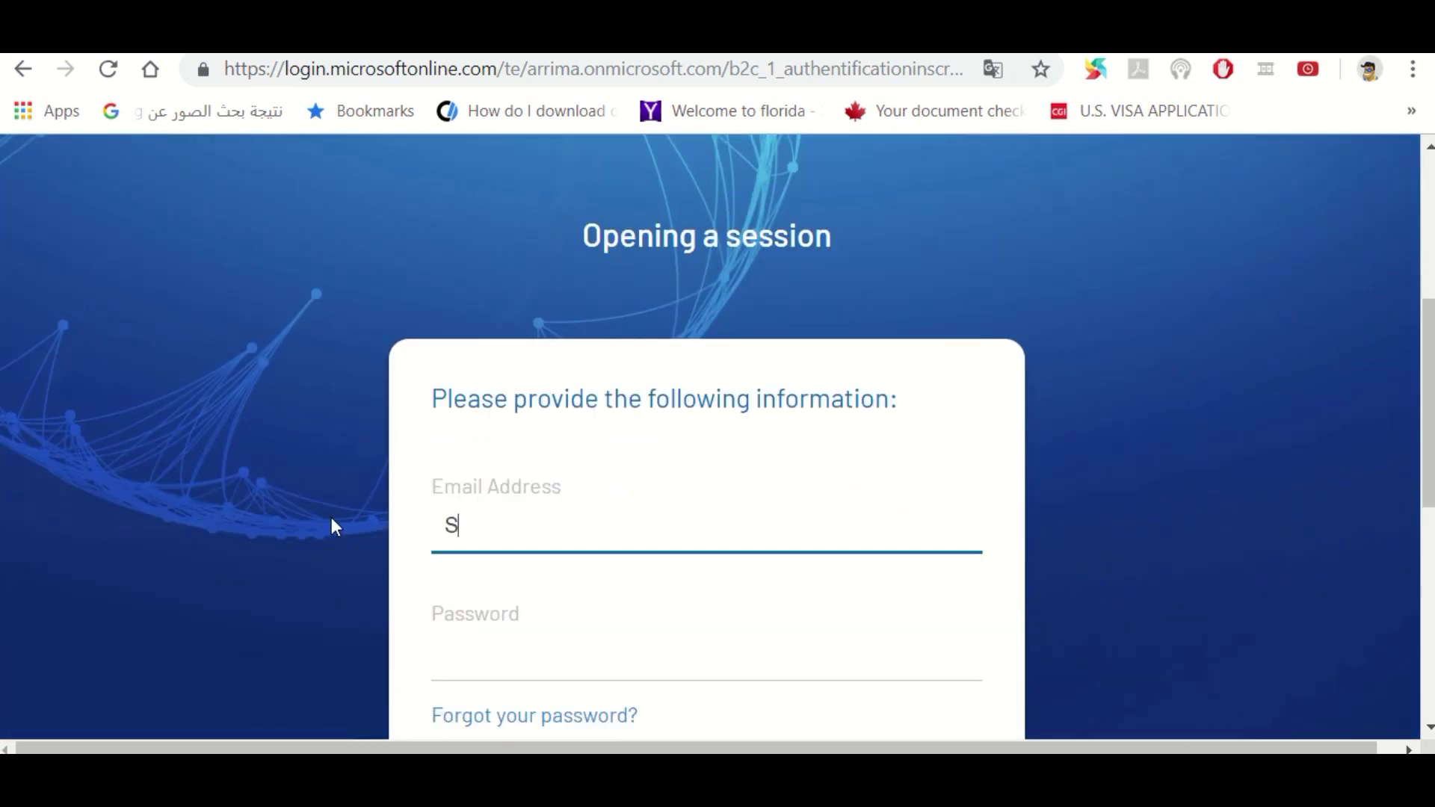
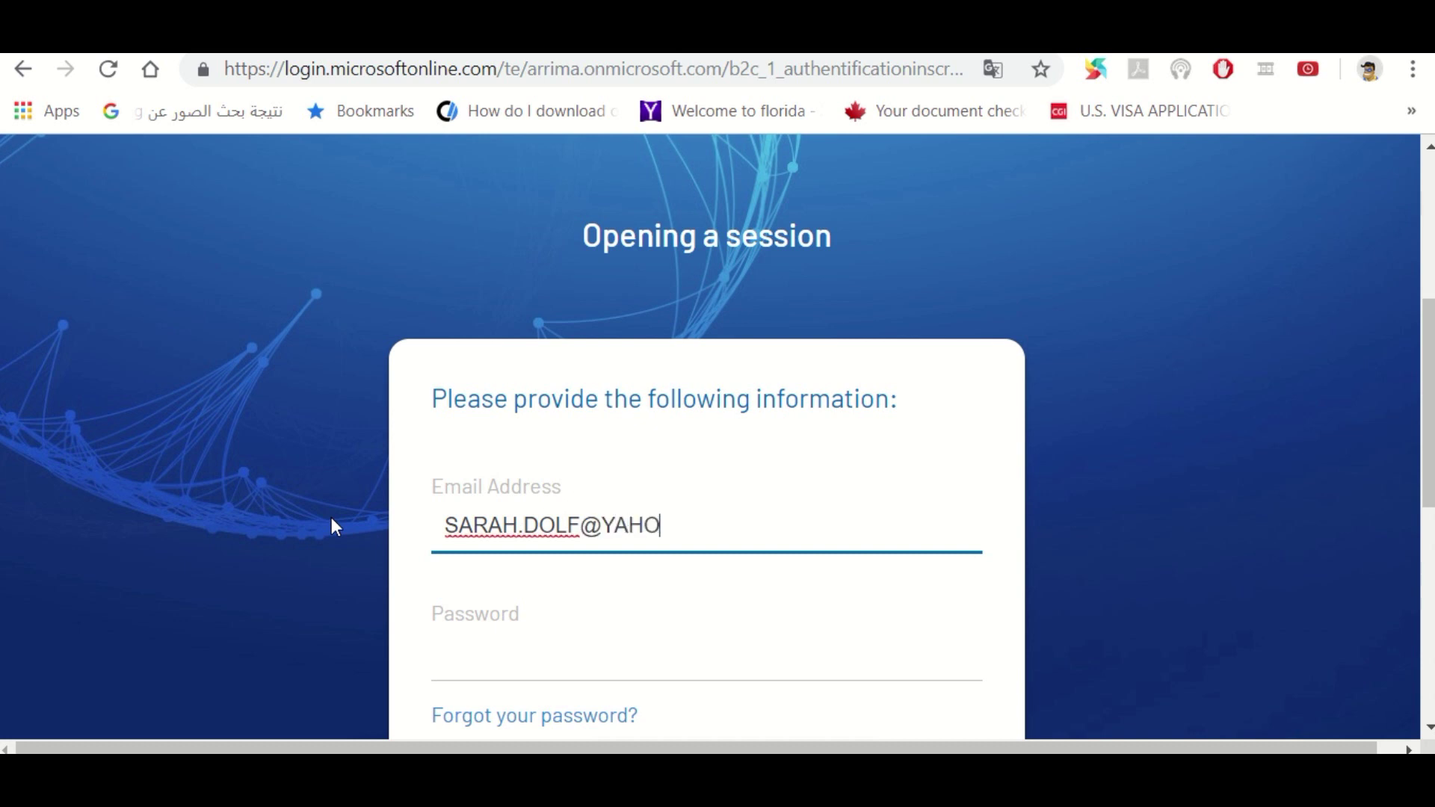
key(Tab)
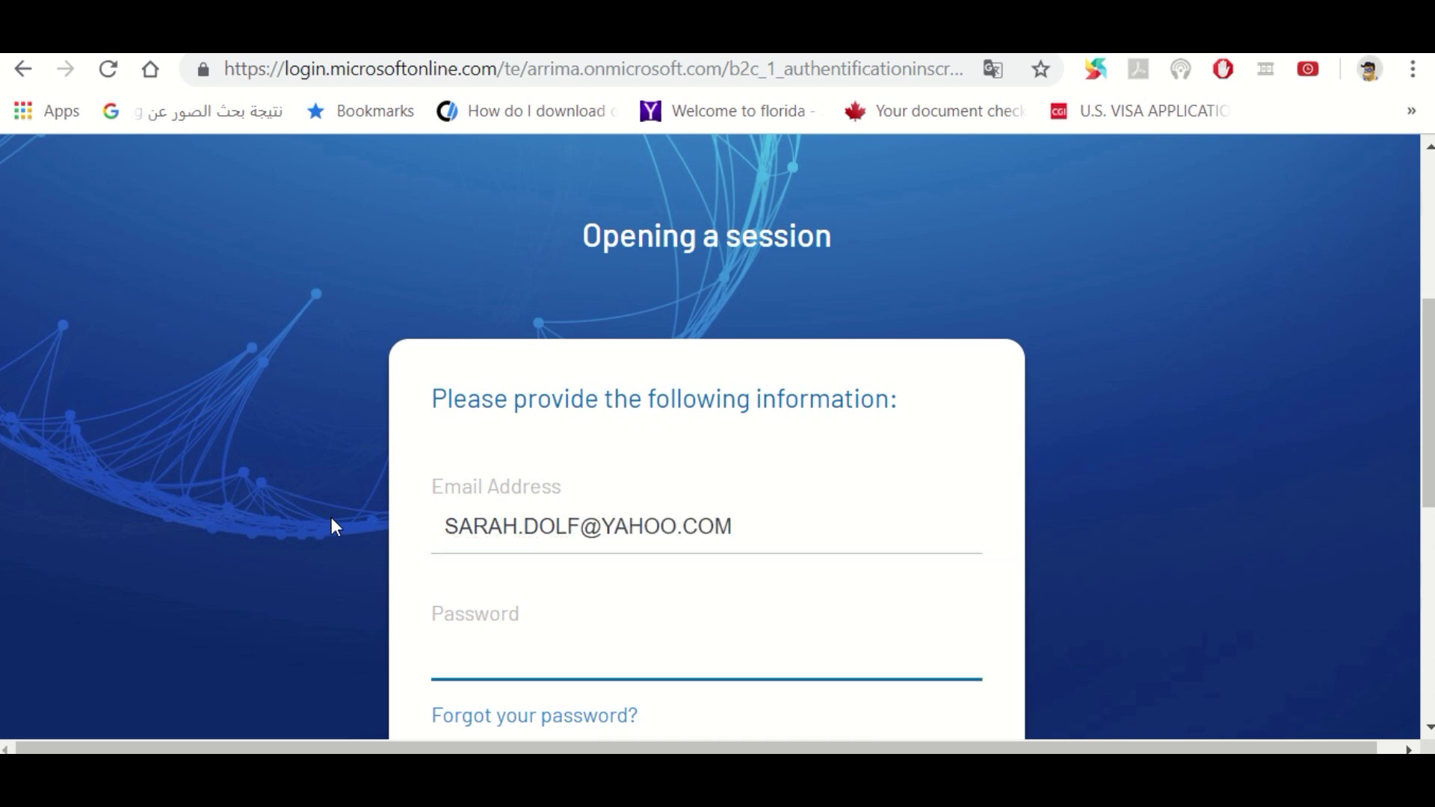
text(**********)
key(Tab)
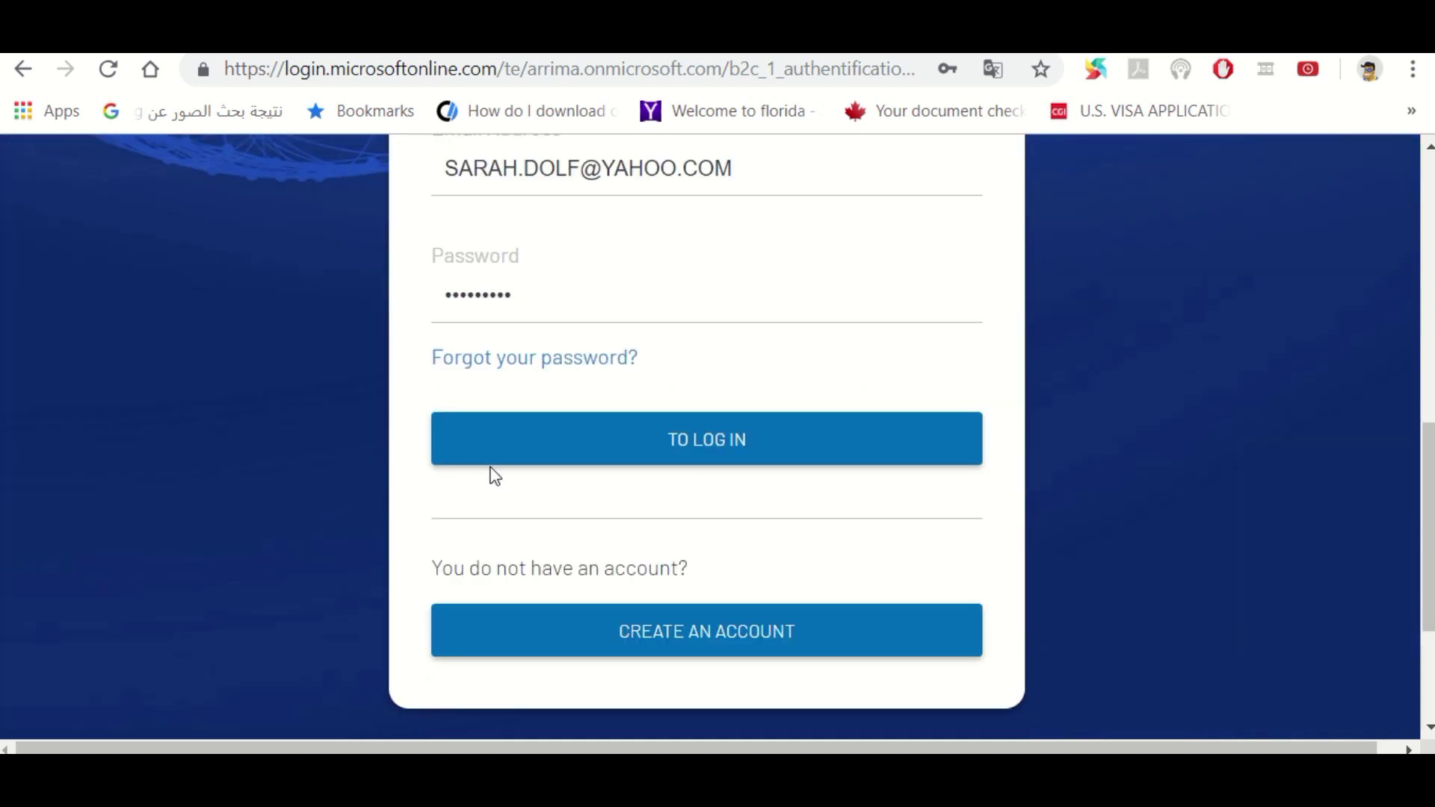
click(585, 463)
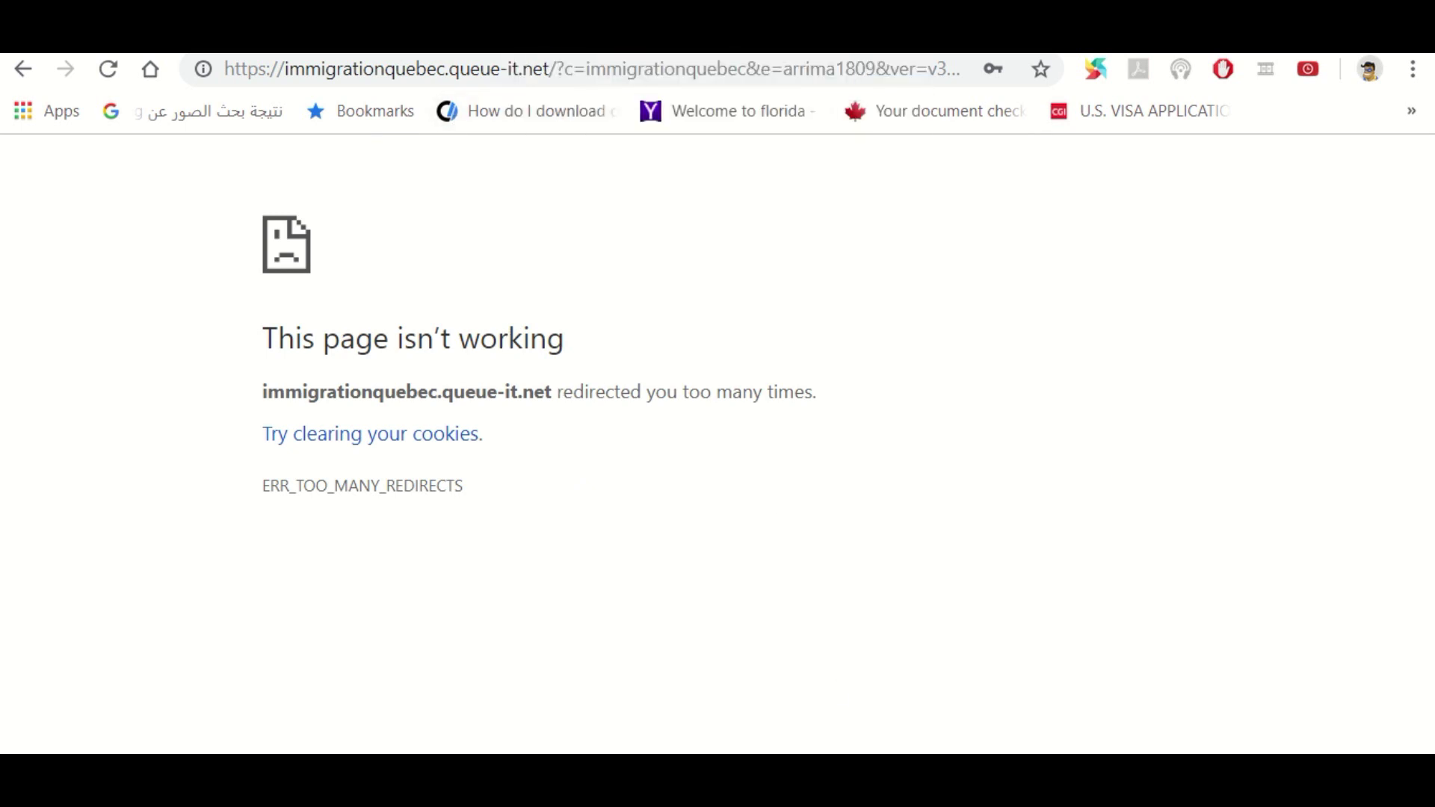
Reload the page, dismiss the translation notice, and take a new place in the queue
click(109, 70)
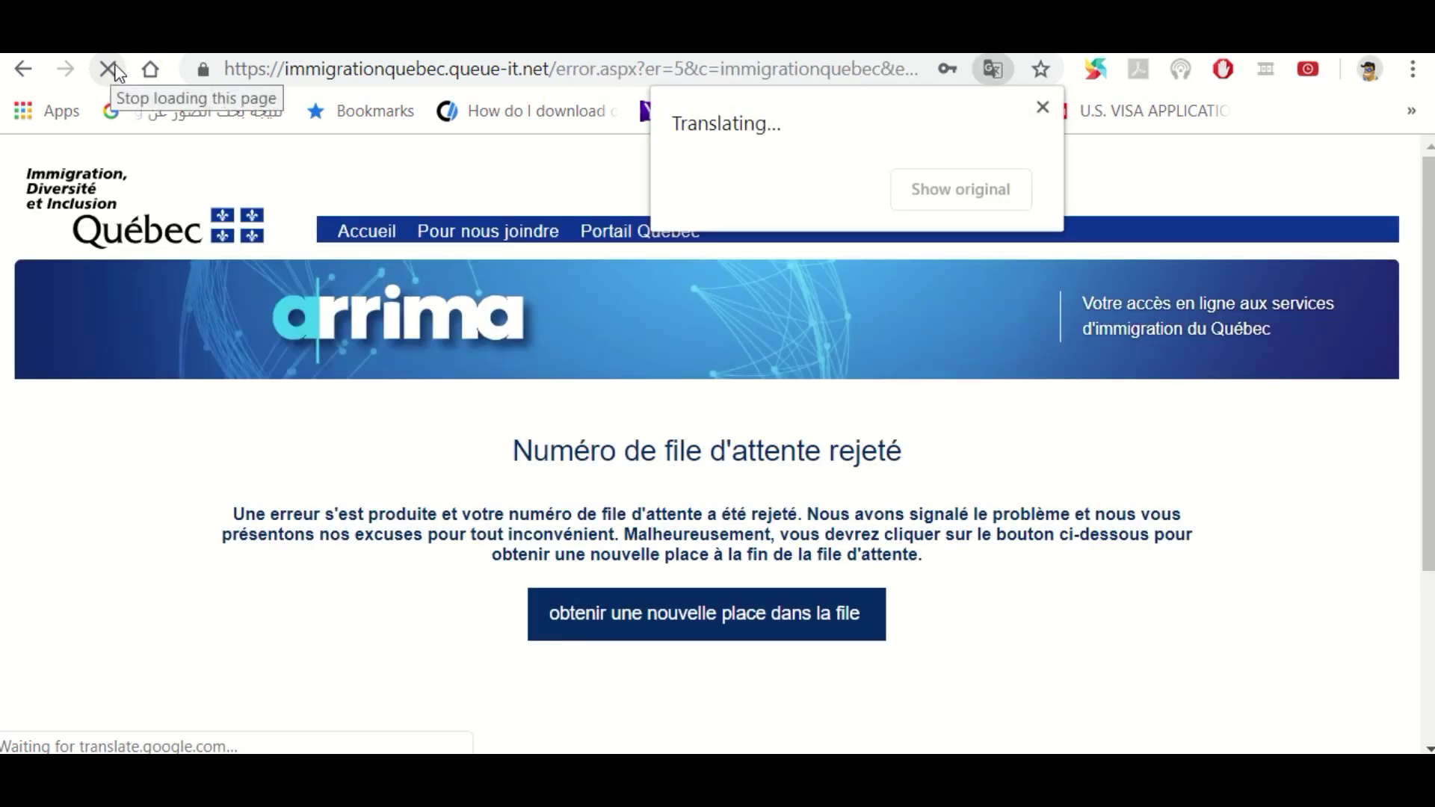
click(1043, 109)
click(682, 594)
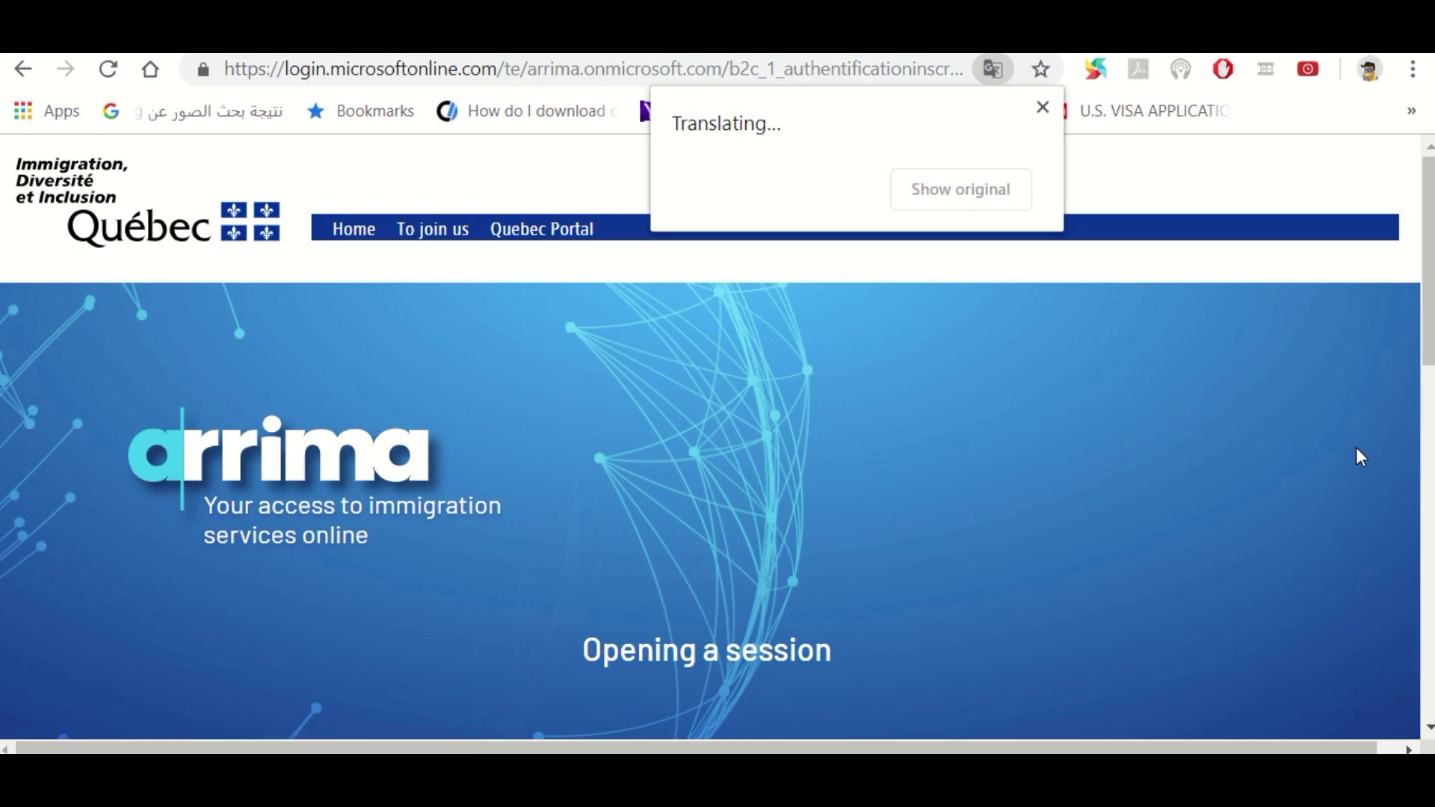
Sign in again with the other spouse's e-mail and account password to reach My folders
click(1043, 108)
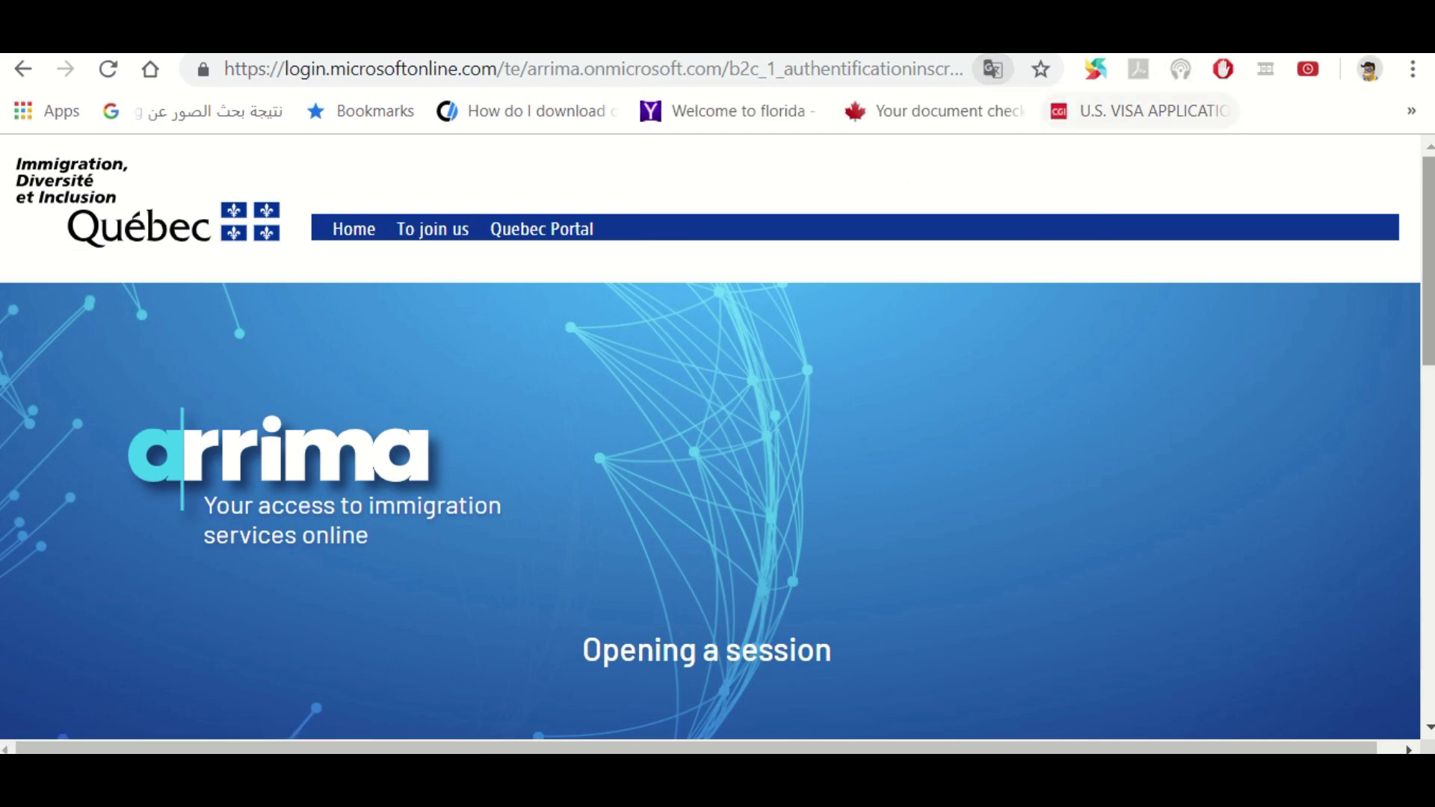
scroll(1294, 467, down, 6)
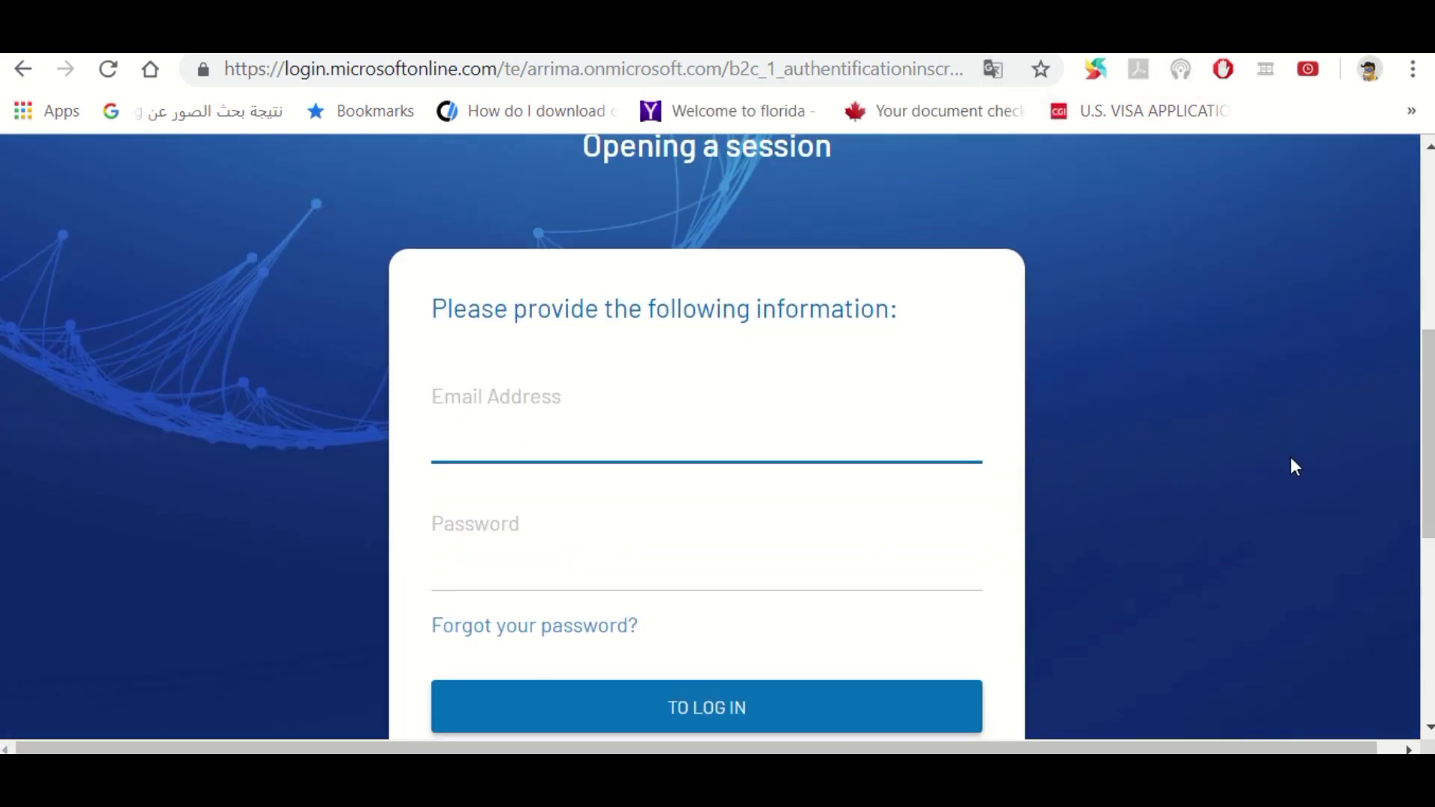
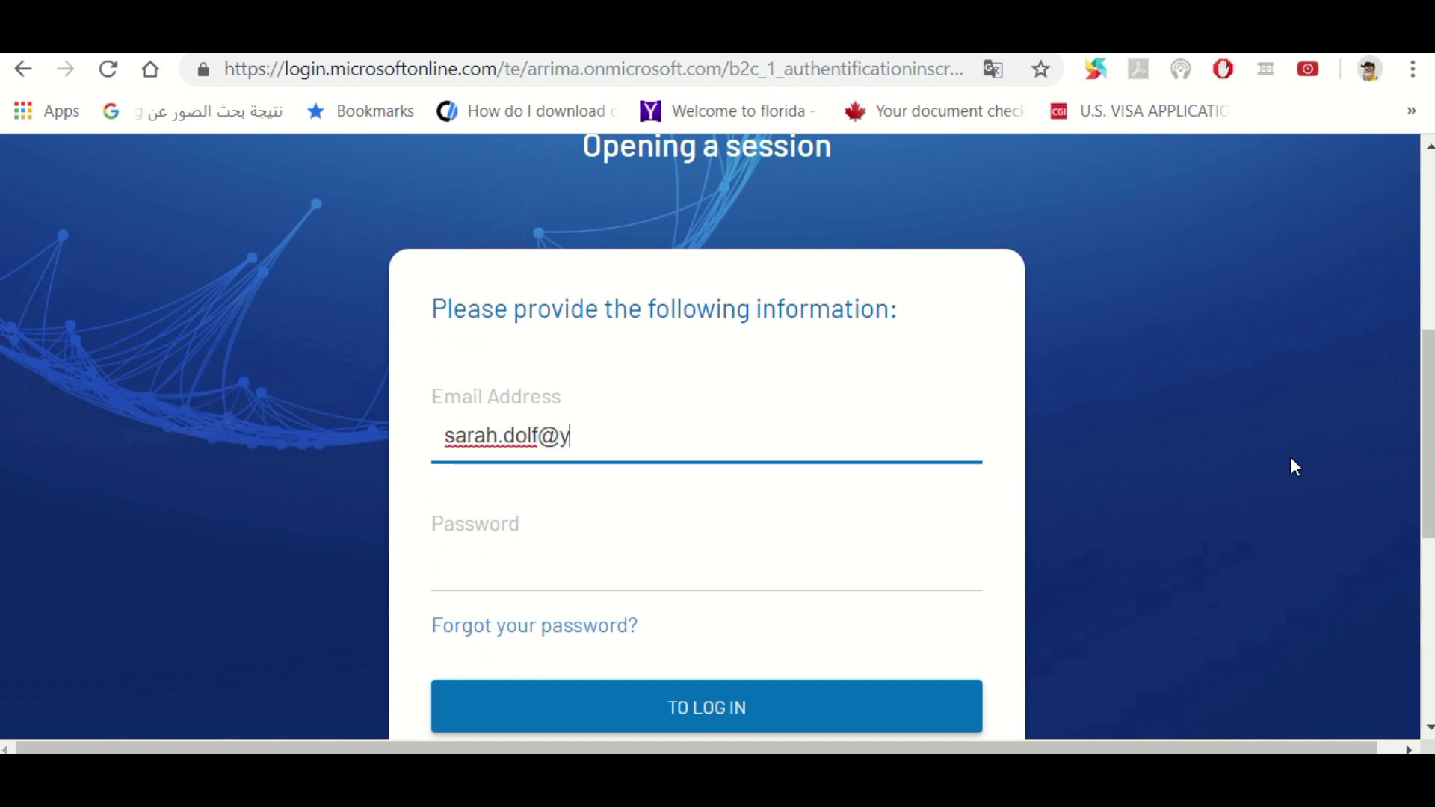
key(Tab)
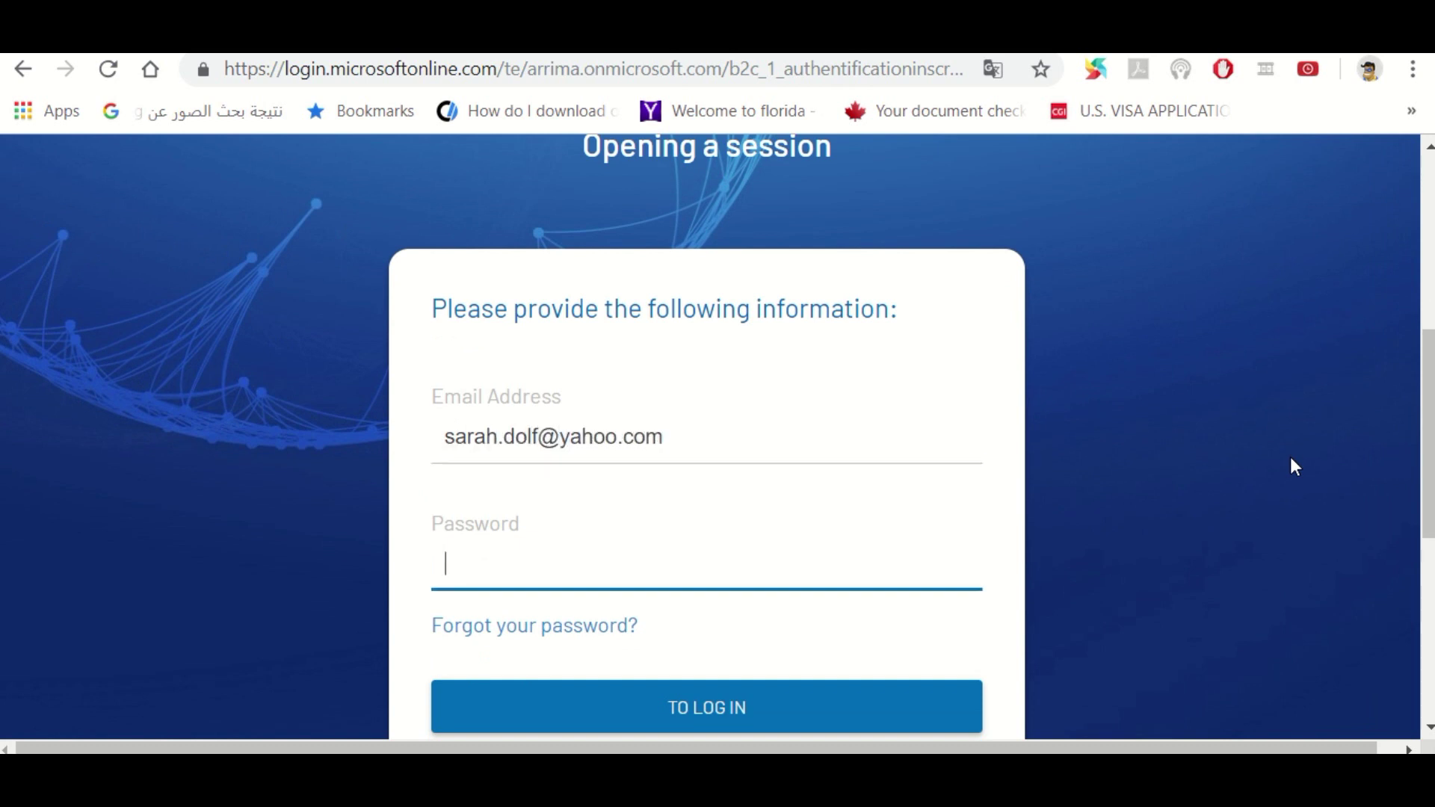
text(•)
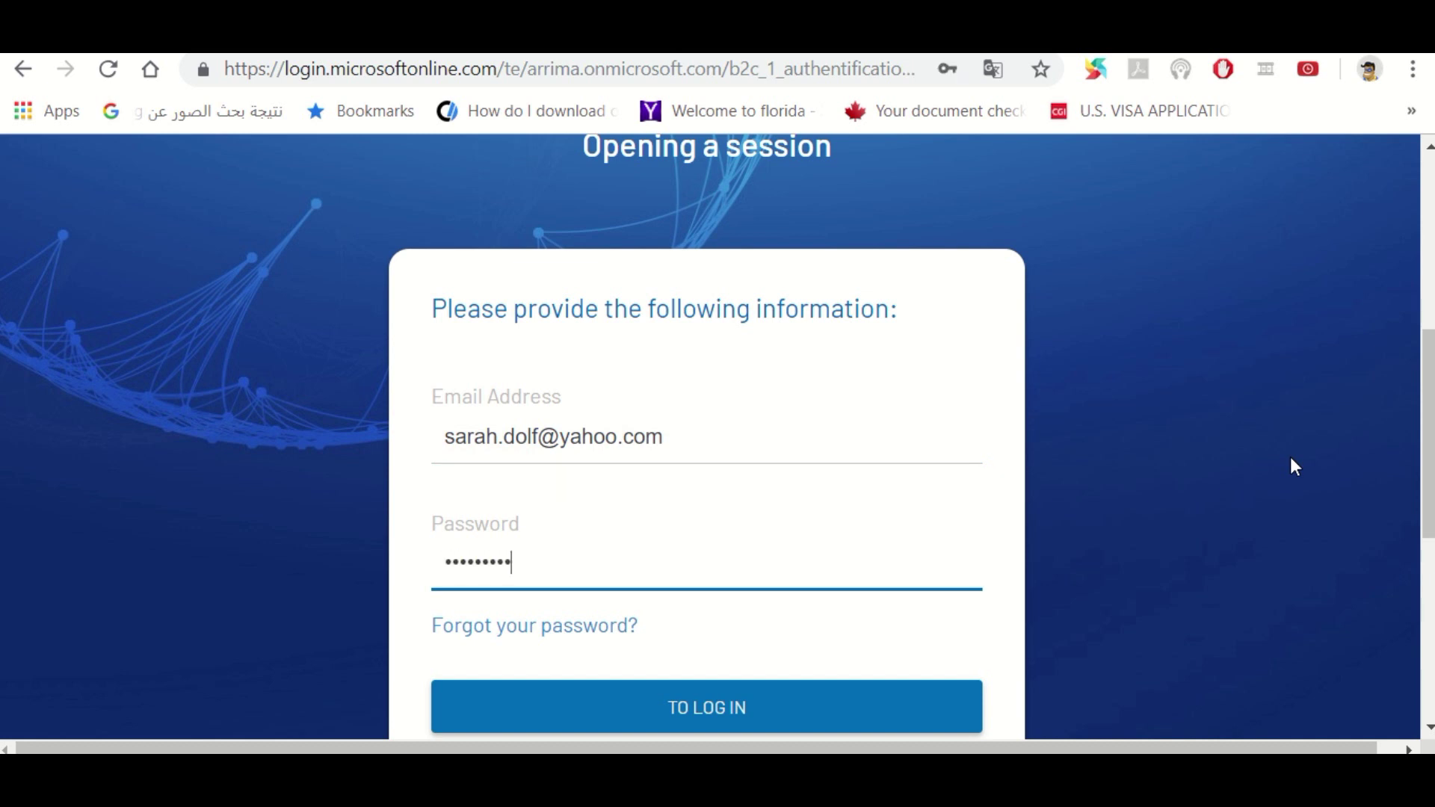
click(774, 706)
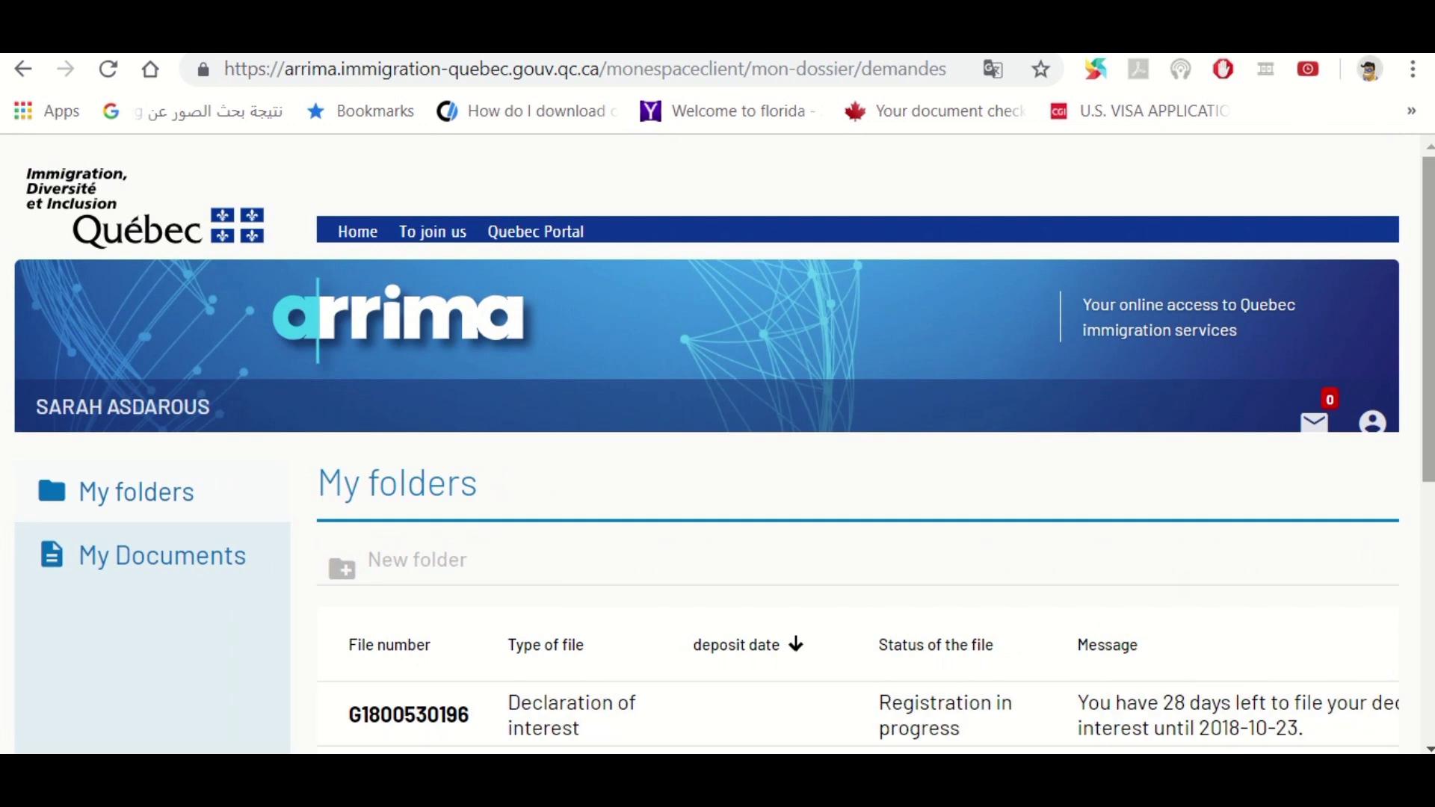
Choose 'Continue my registration' from the declaration of interest row's '...' menu
scroll(1428, 460, down, 2)
scroll(1428, 459, down, 2)
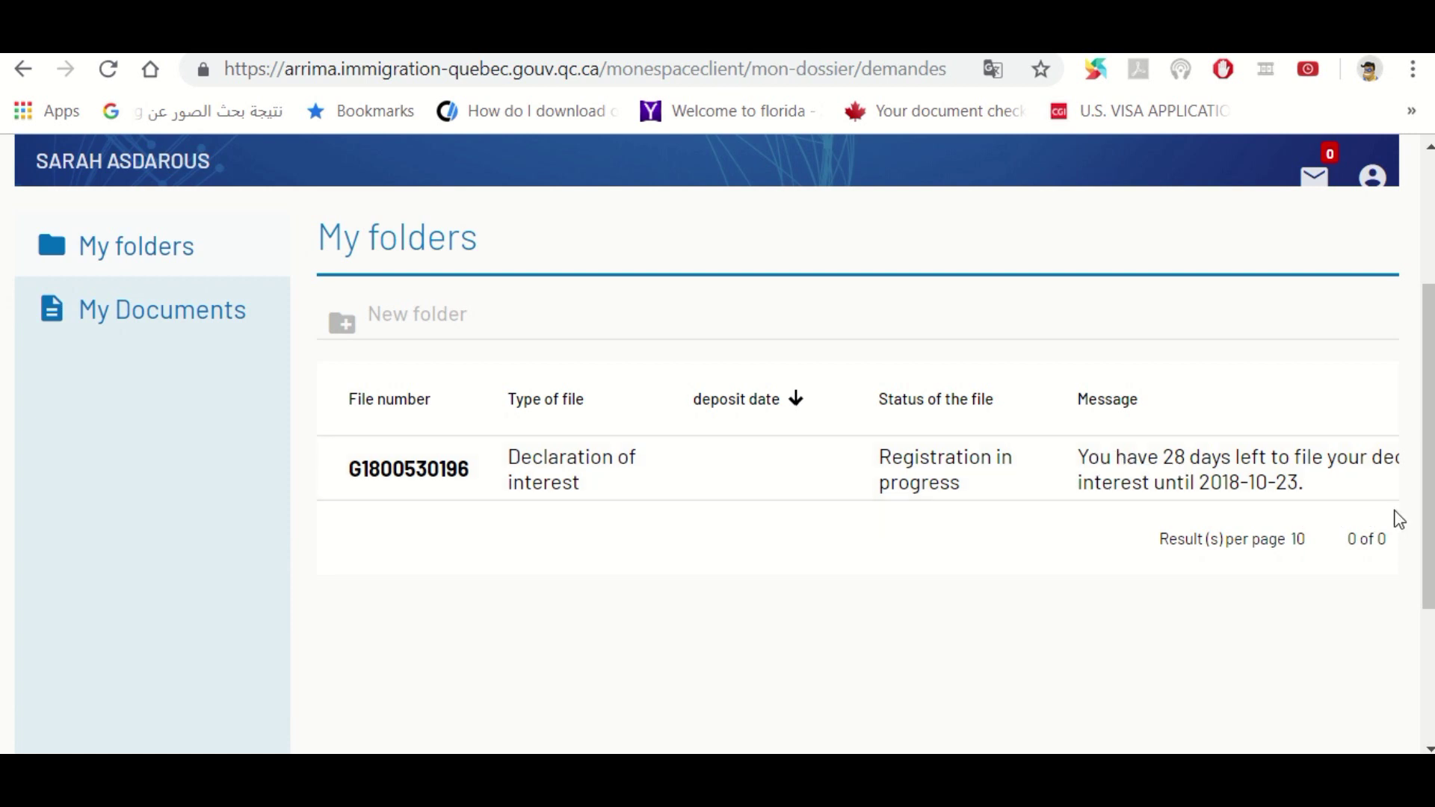
drag(1425, 513, 1424, 627)
click(1246, 686)
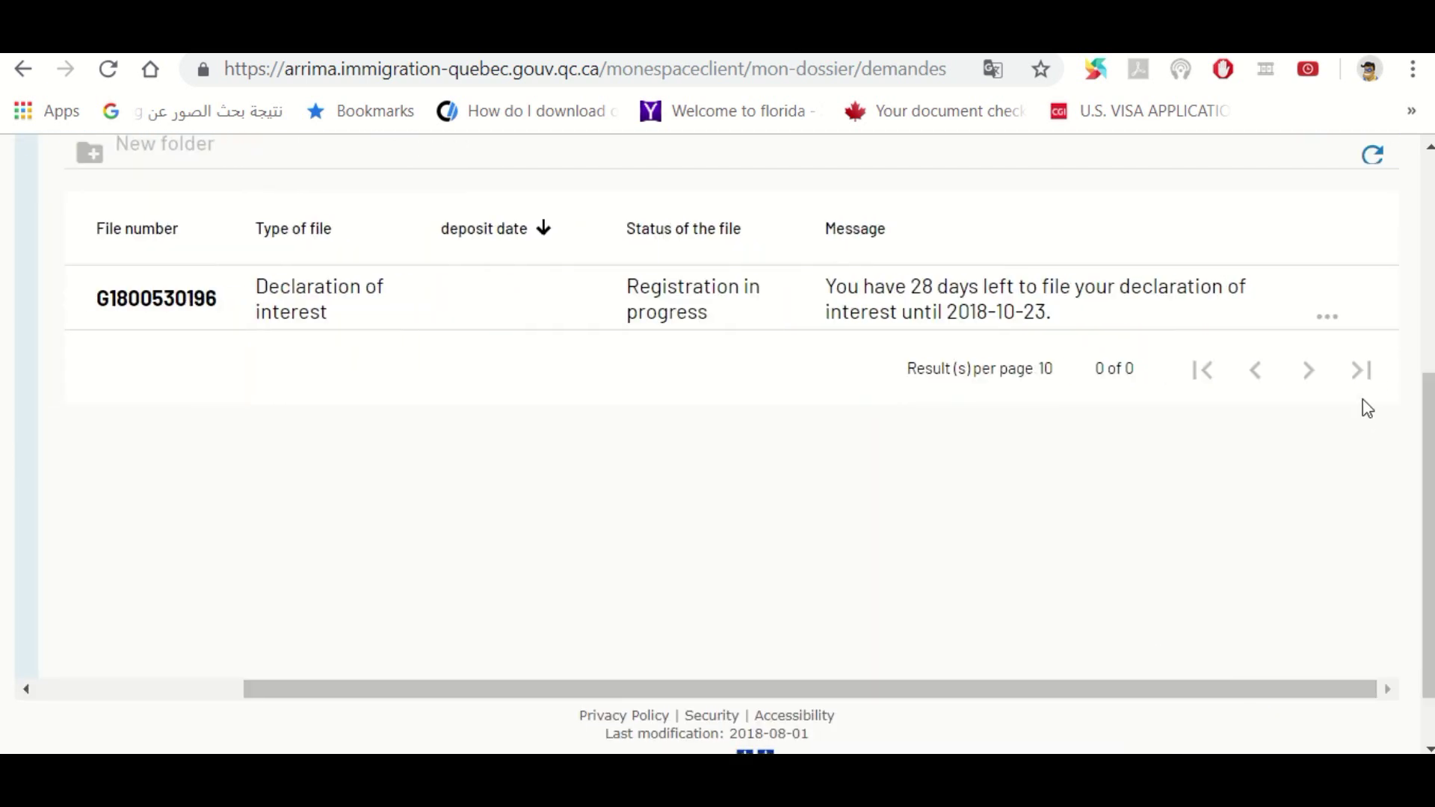
click(1334, 322)
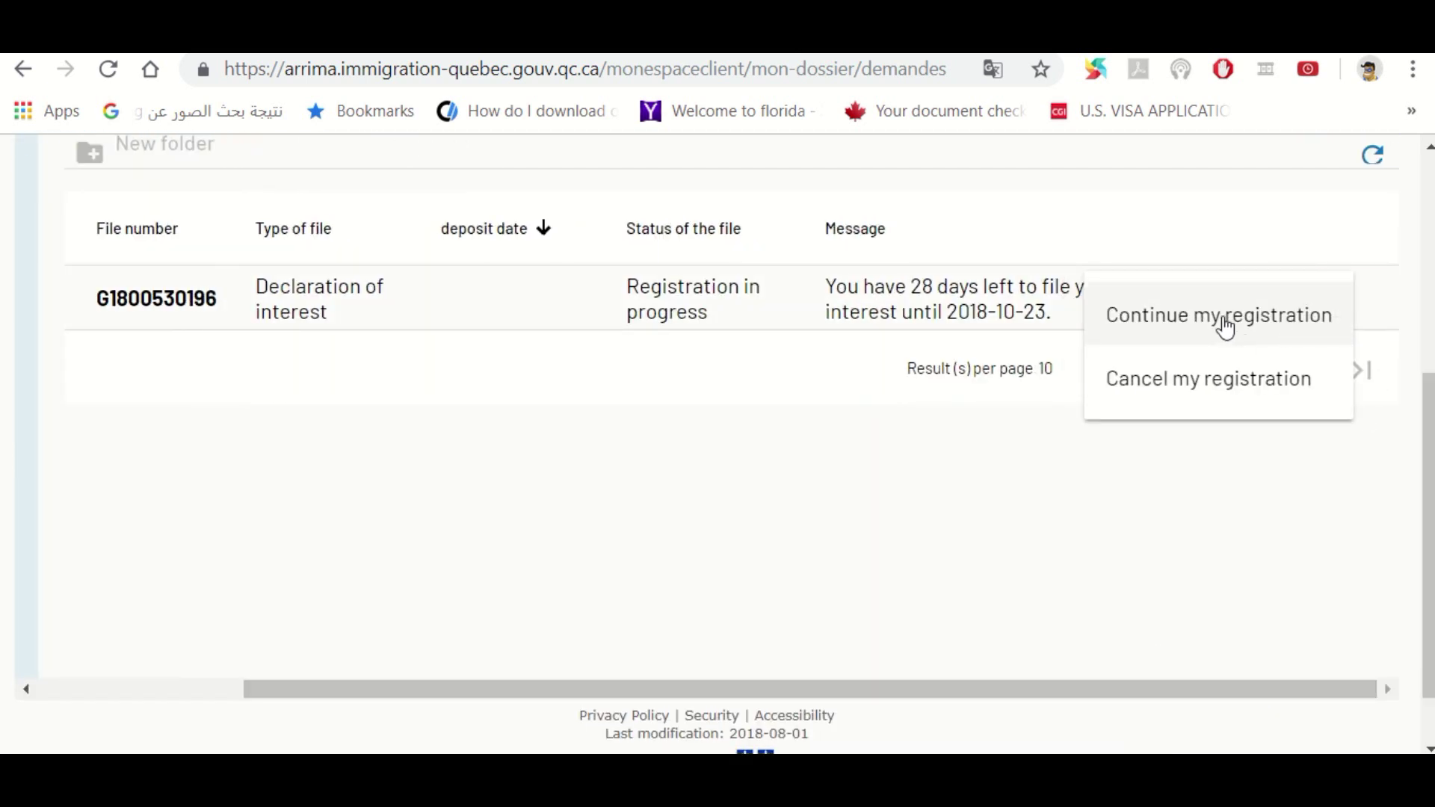
click(1223, 320)
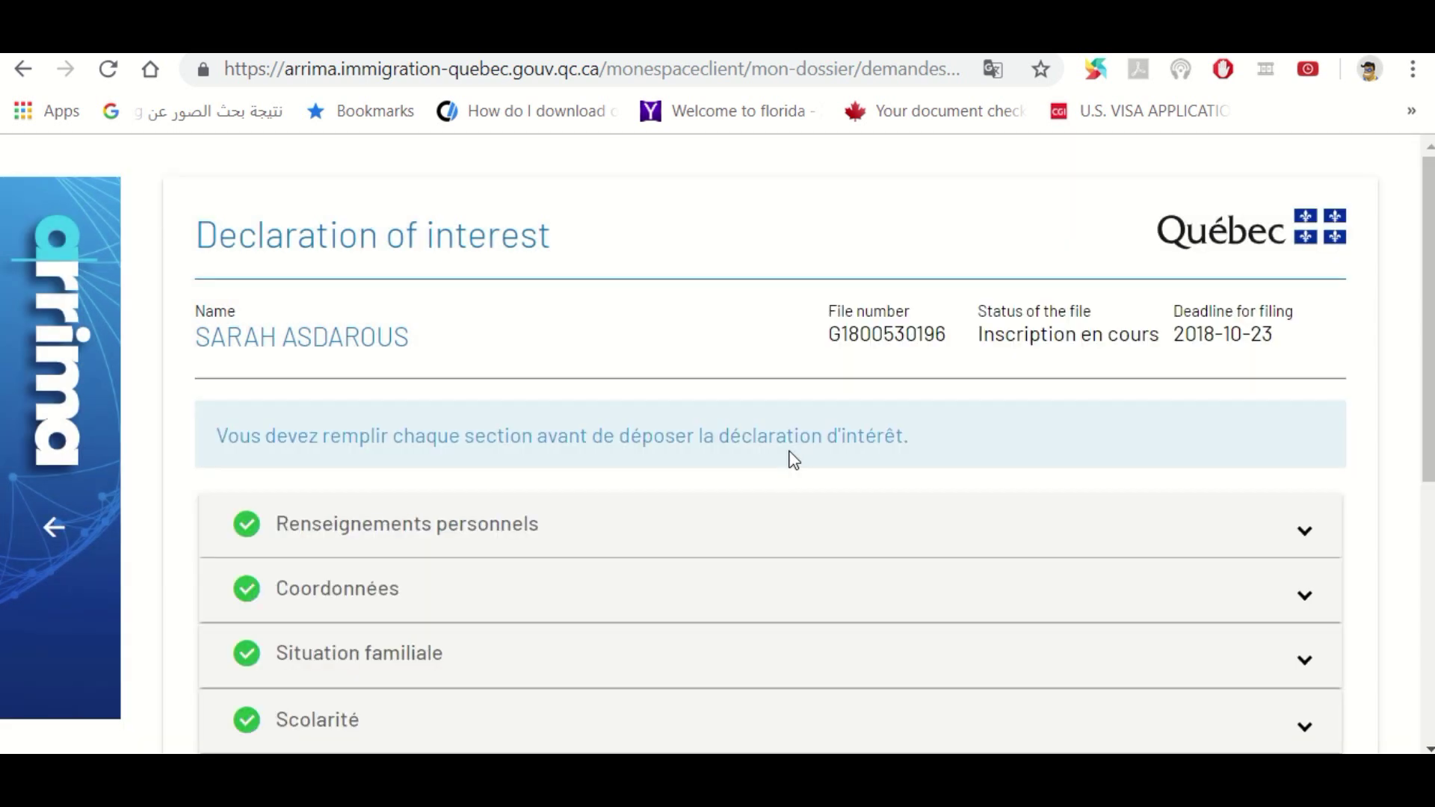
Expand Family situation to check the spouse's declaration file number and the two accompanying children
drag(1427, 394, 1428, 571)
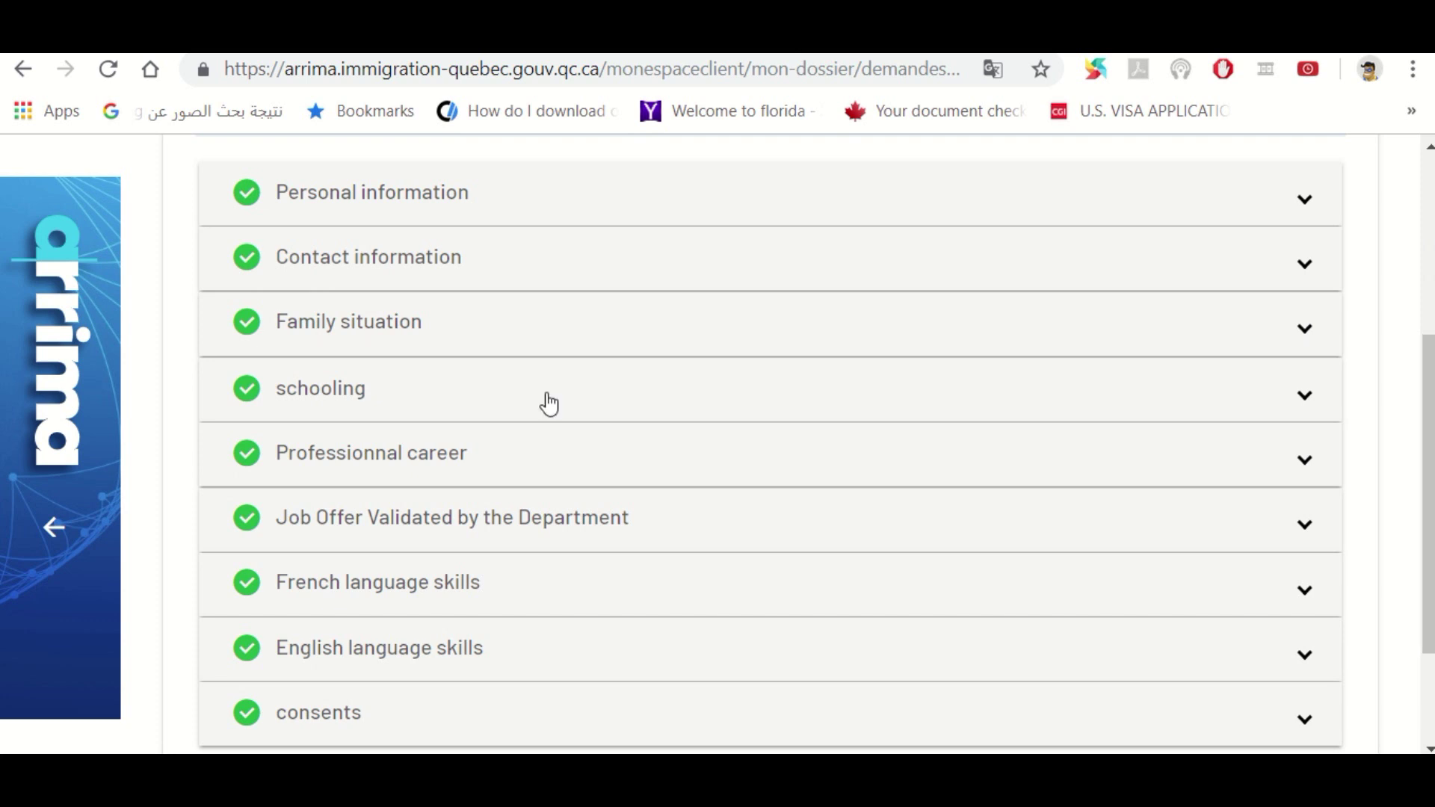
click(253, 323)
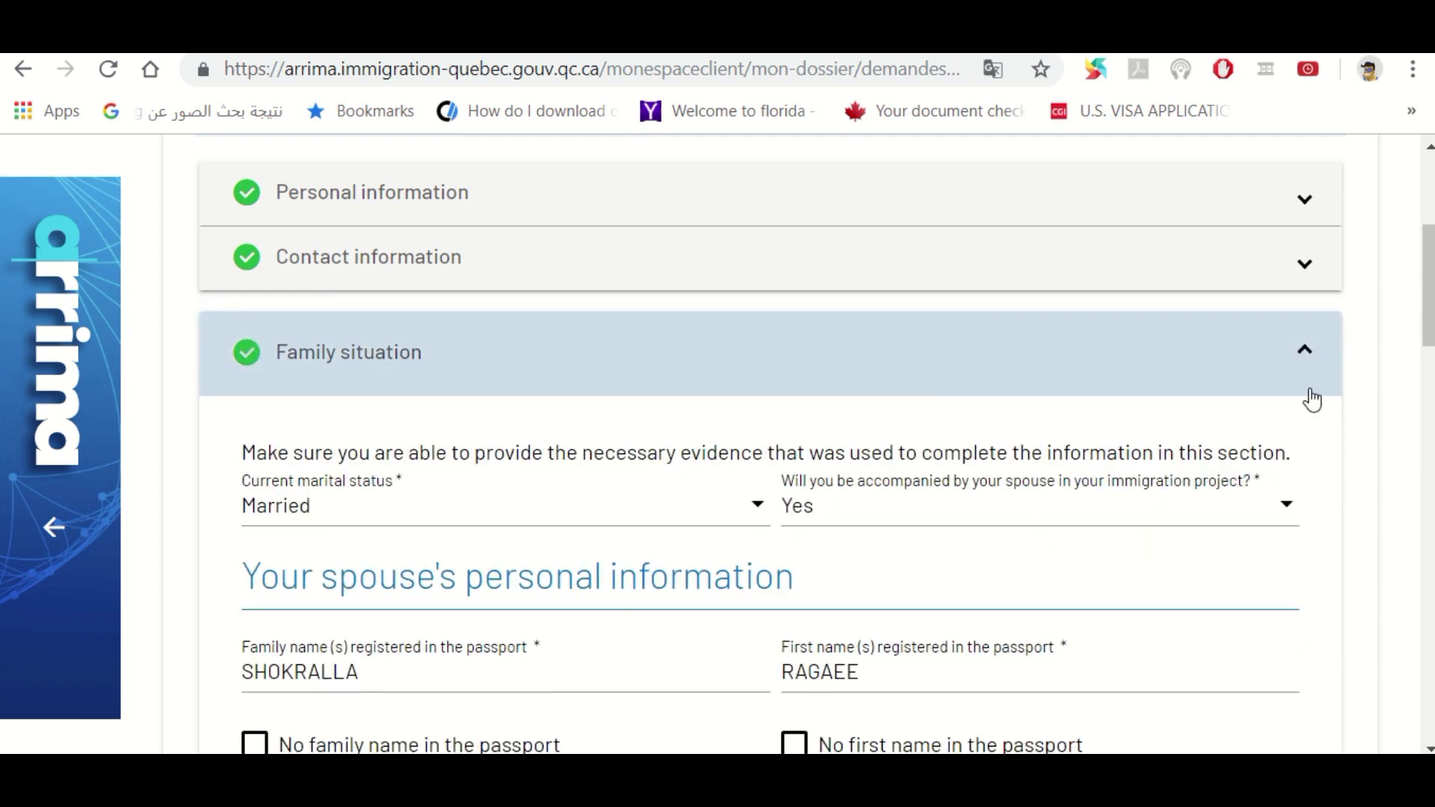
drag(1429, 288, 1429, 494)
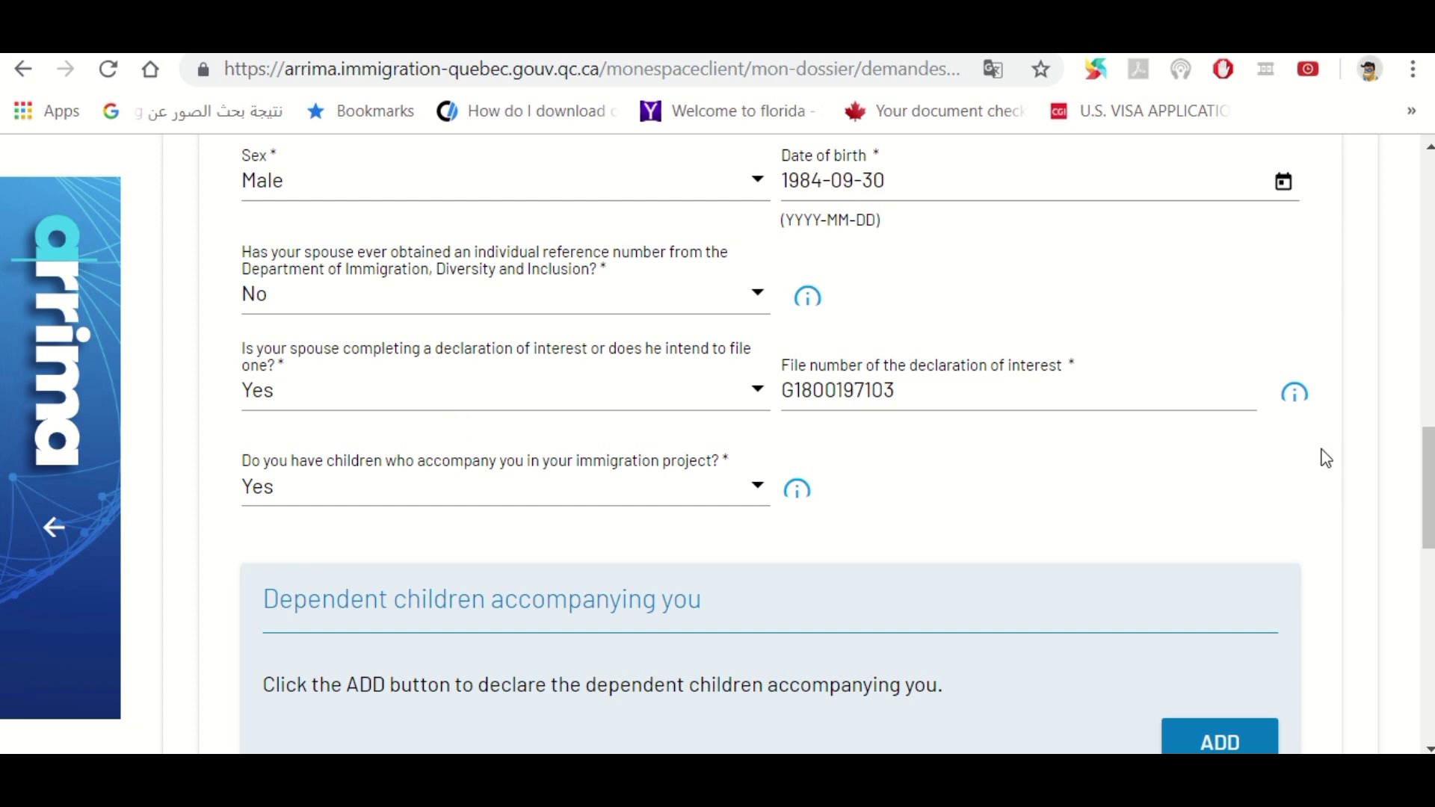
scroll(1427, 486, down, 2)
scroll(1427, 523, down, 3)
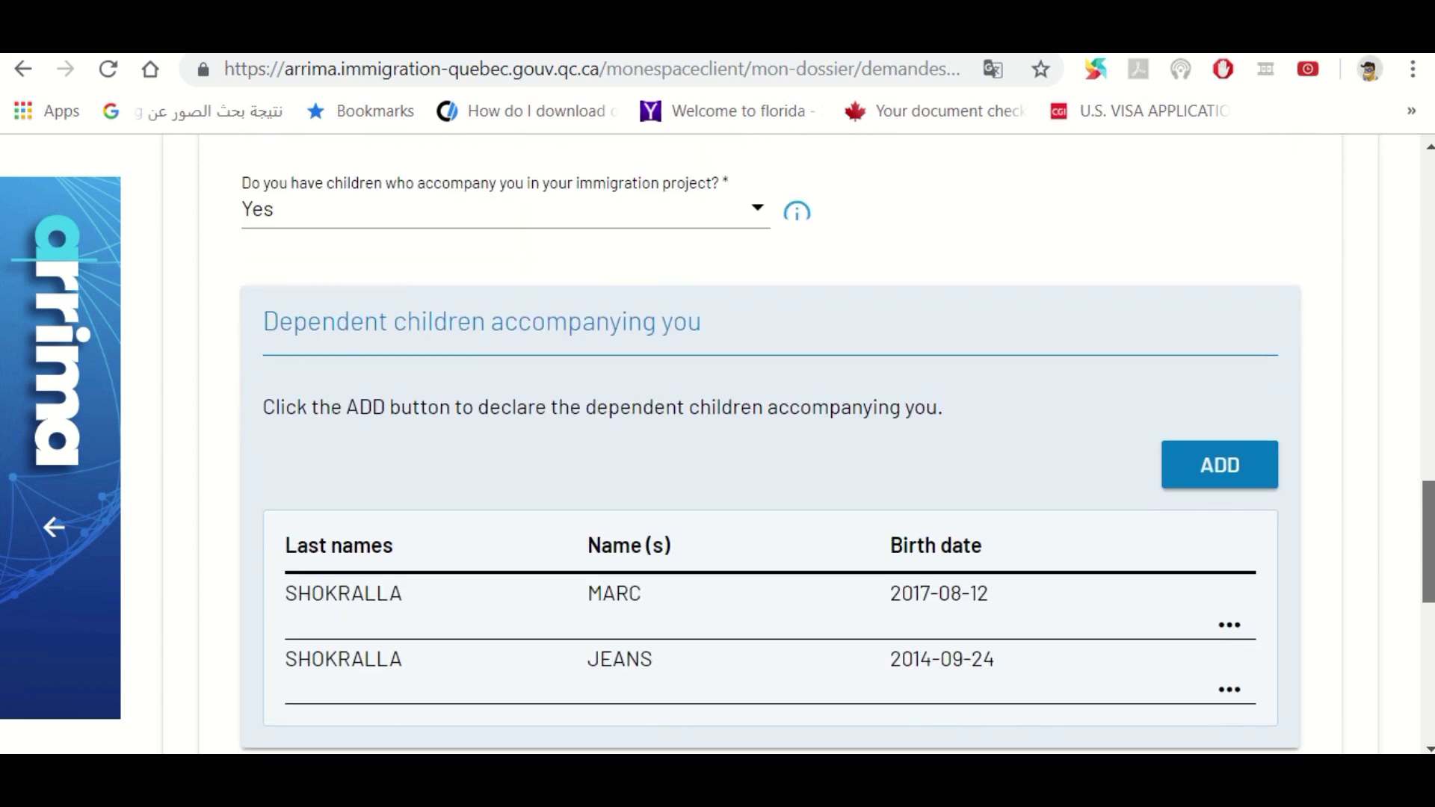
scroll(770, 448, down, 8)
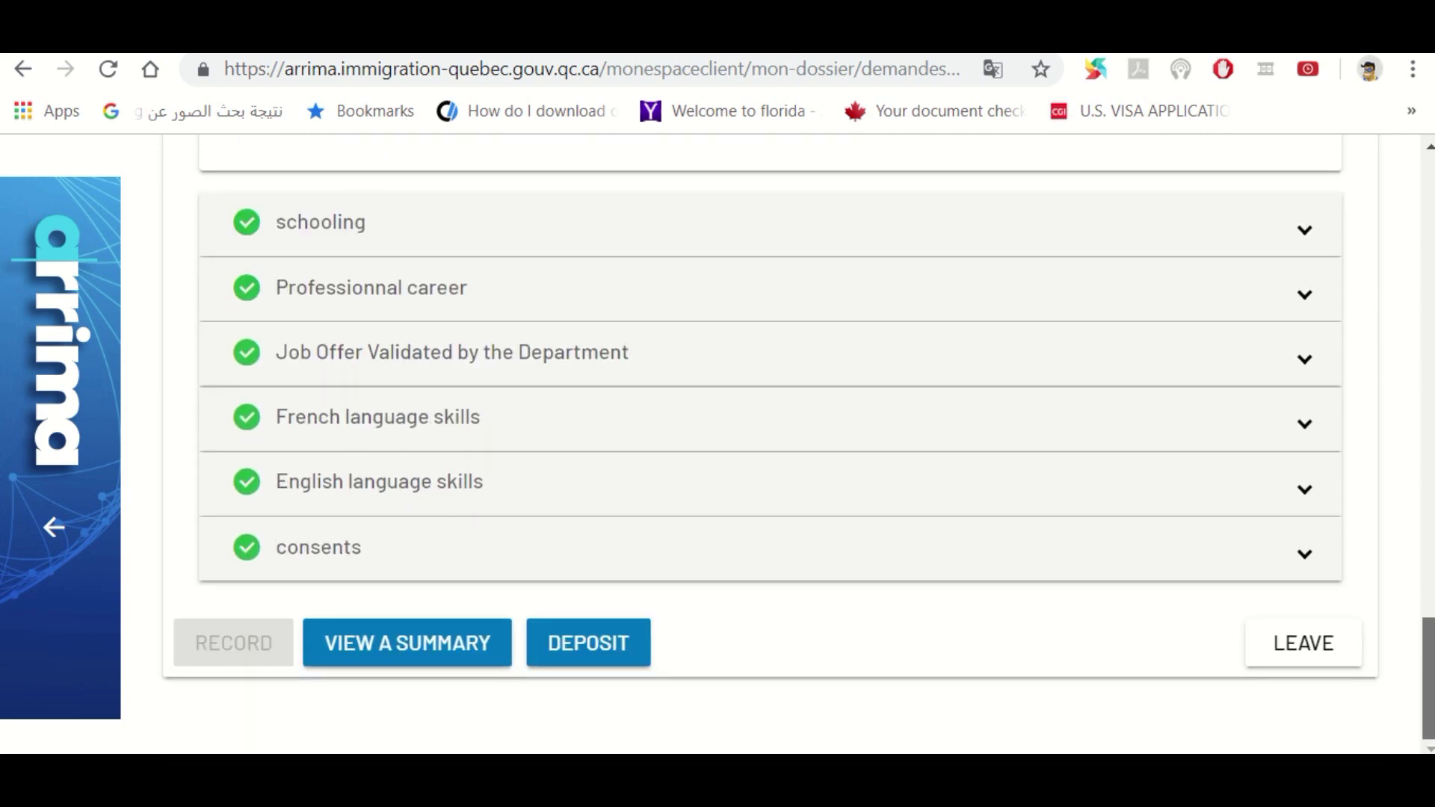
Deposit the form to open the 'Submit my declaration of interest' validation dialog
scroll(769, 448, up, 2)
scroll(770, 448, down, 2)
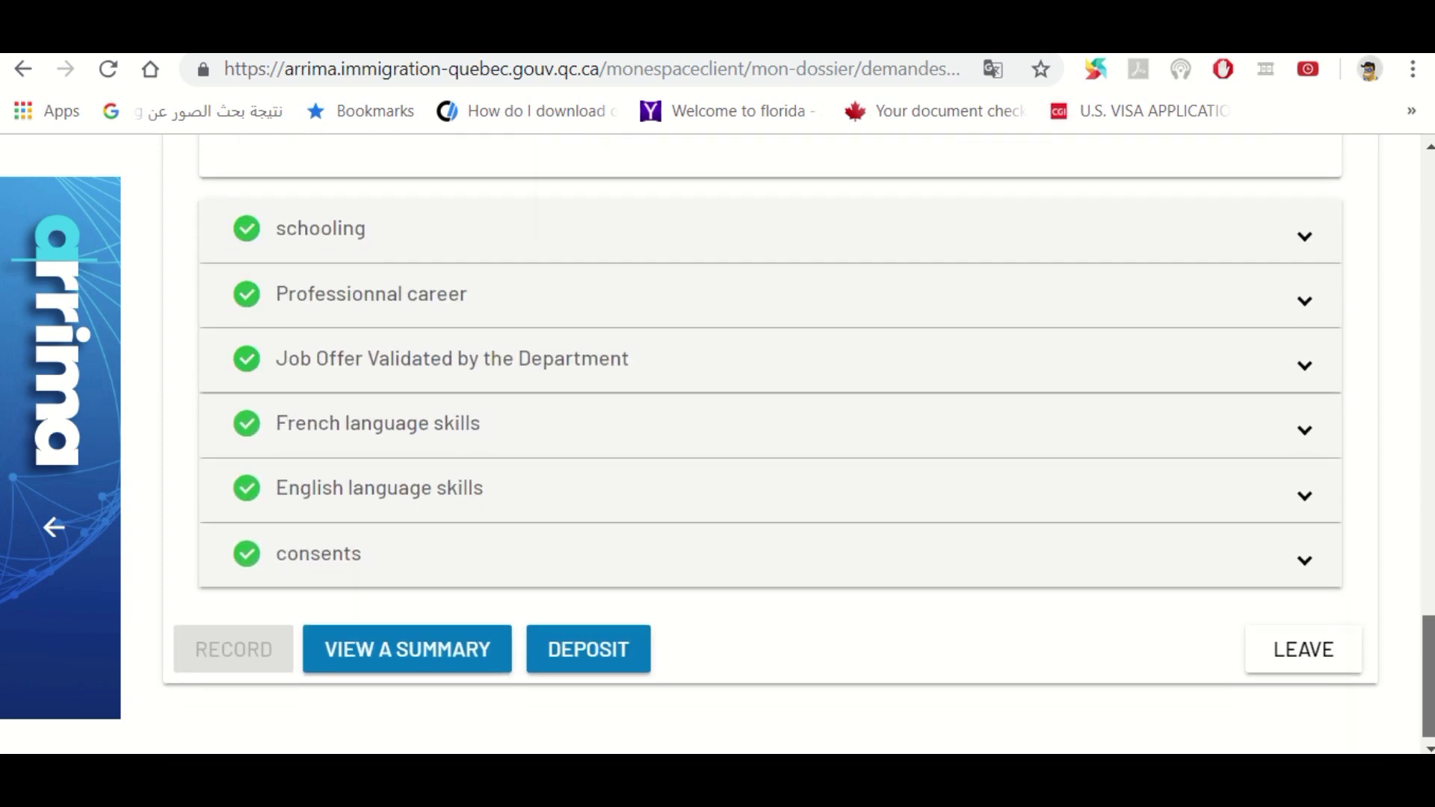
scroll(583, 566, up, 2)
scroll(582, 567, down, 2)
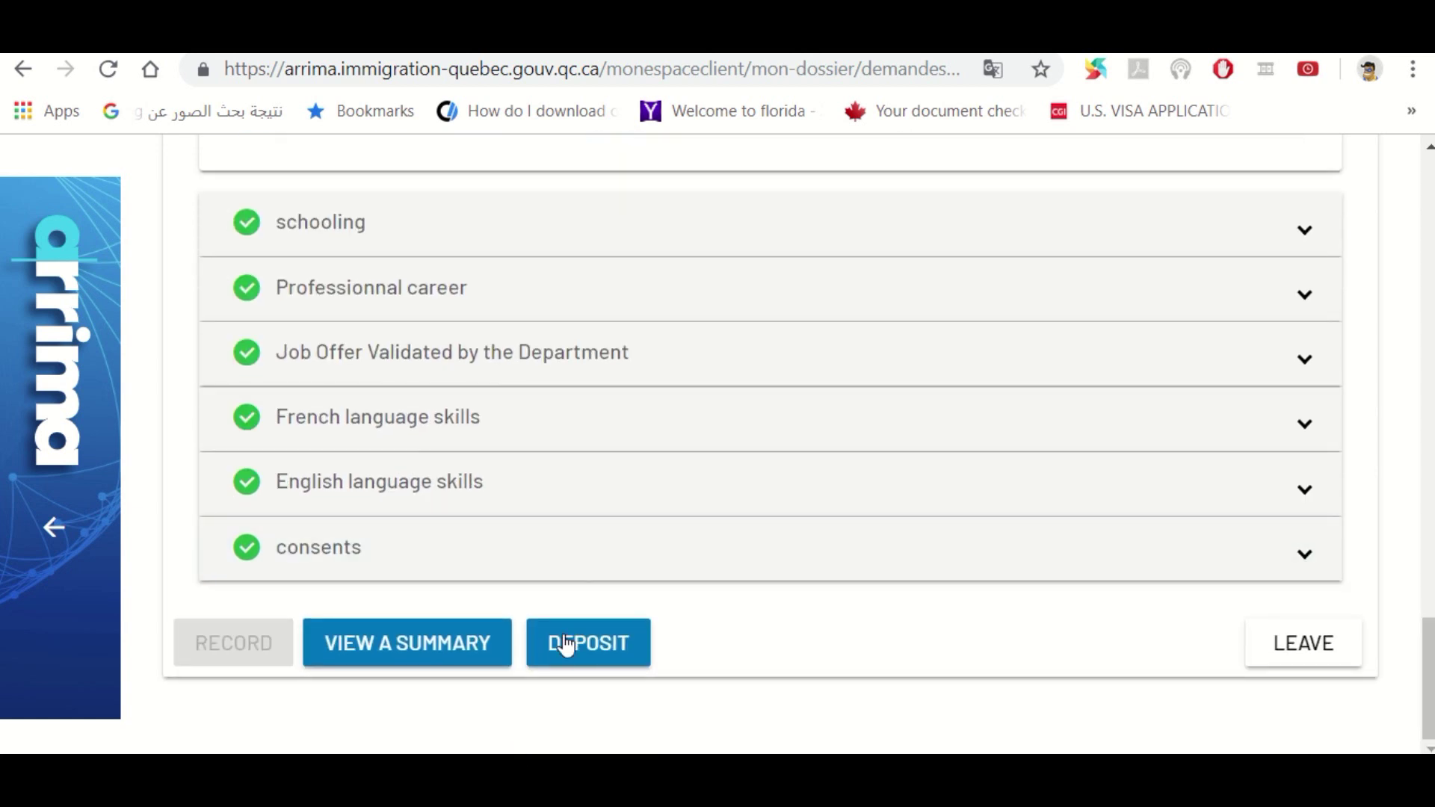
click(566, 644)
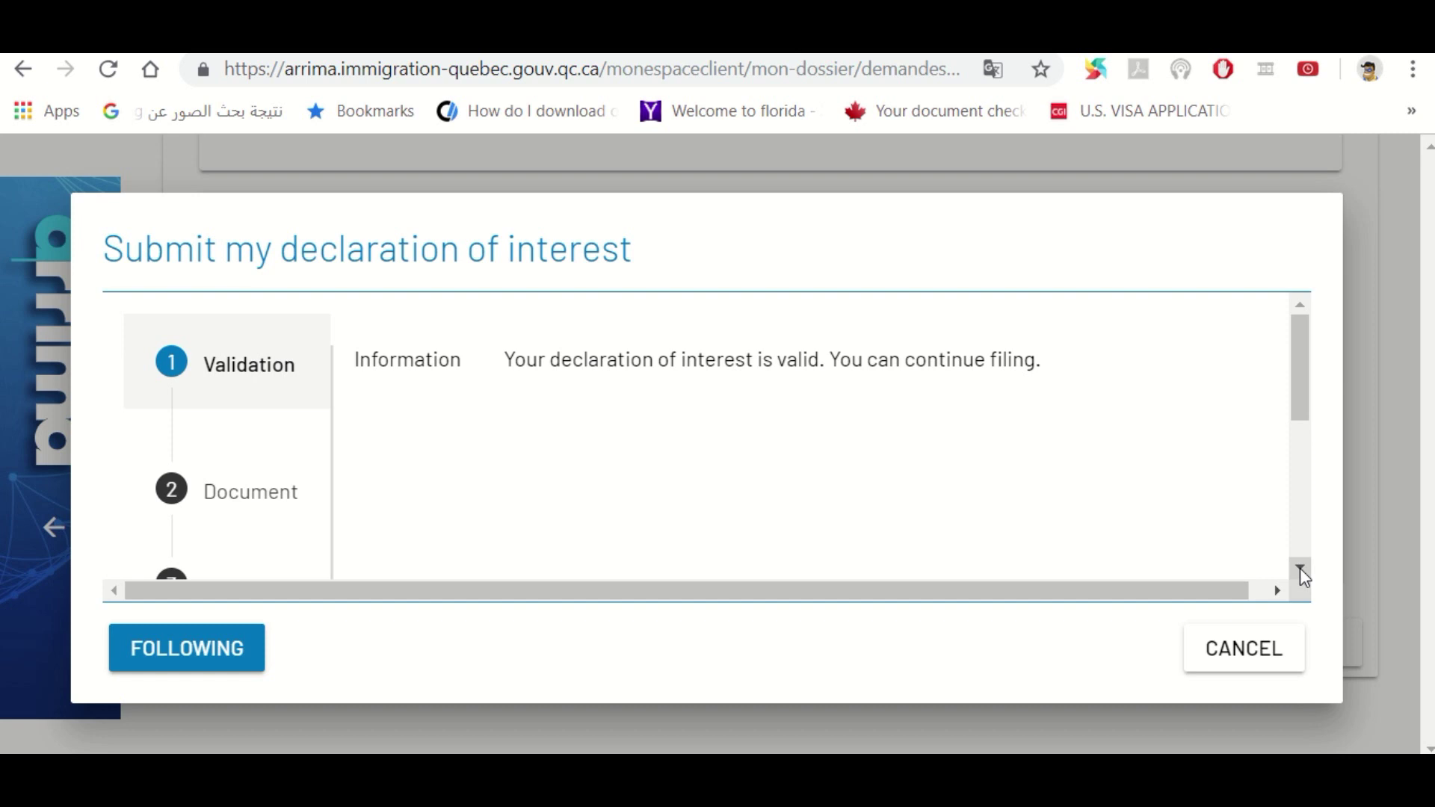
Advance past validation and the summary document to the signature step dated 2018-09-25
click(1300, 571)
click(1300, 570)
click(1300, 570)
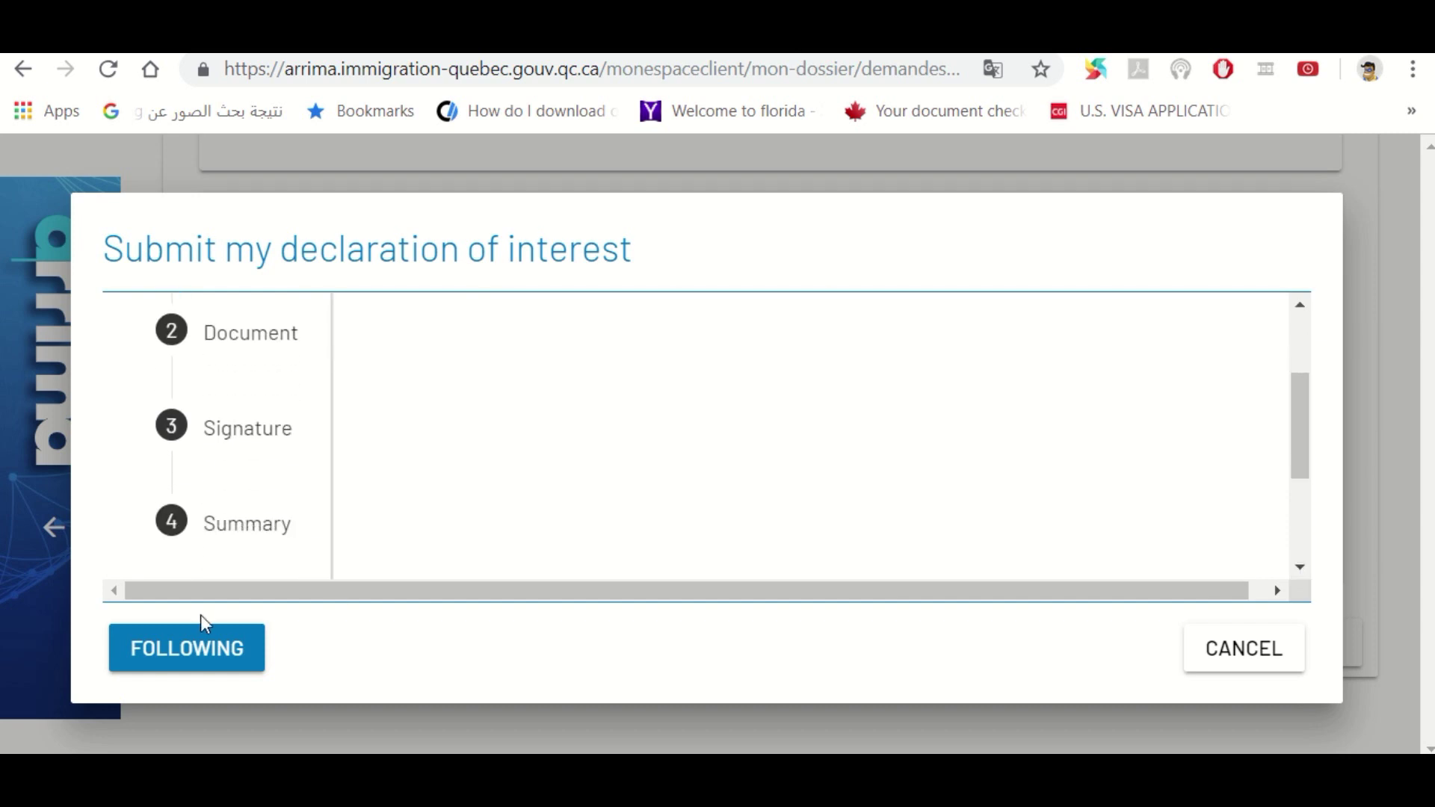
click(166, 652)
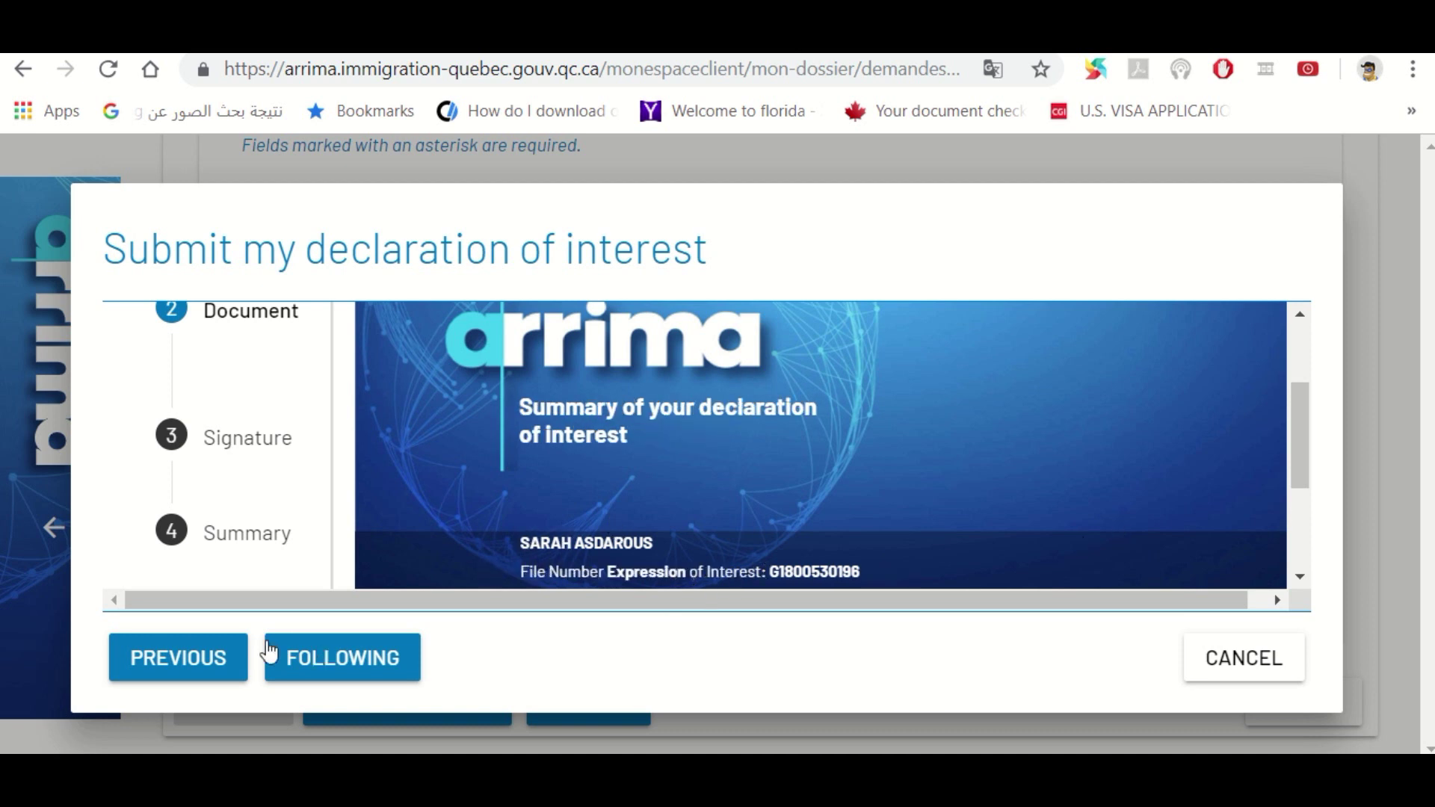
click(311, 672)
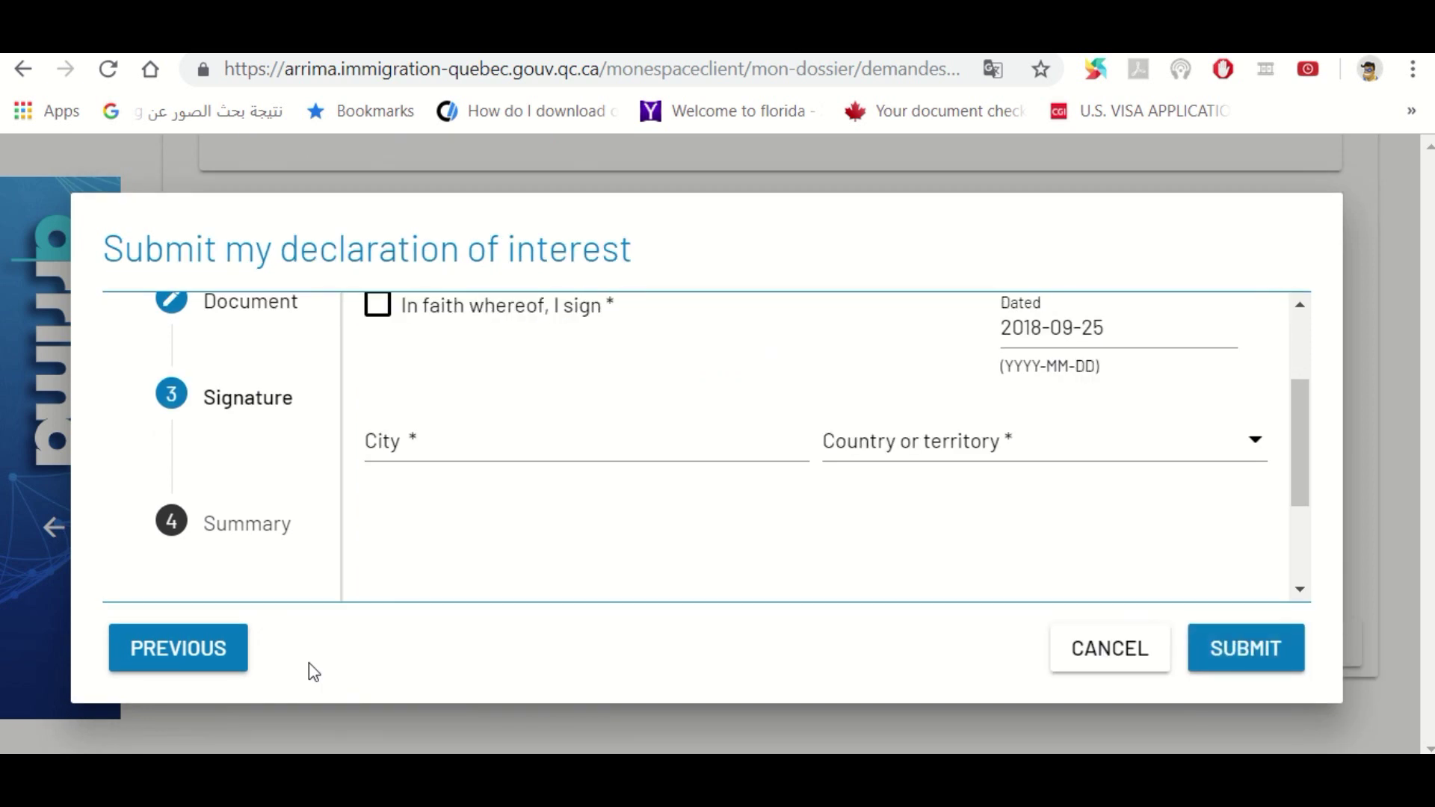
Tick the 'In faith whereof, I sign' attestation and enter KUWAIT as the city
click(1298, 306)
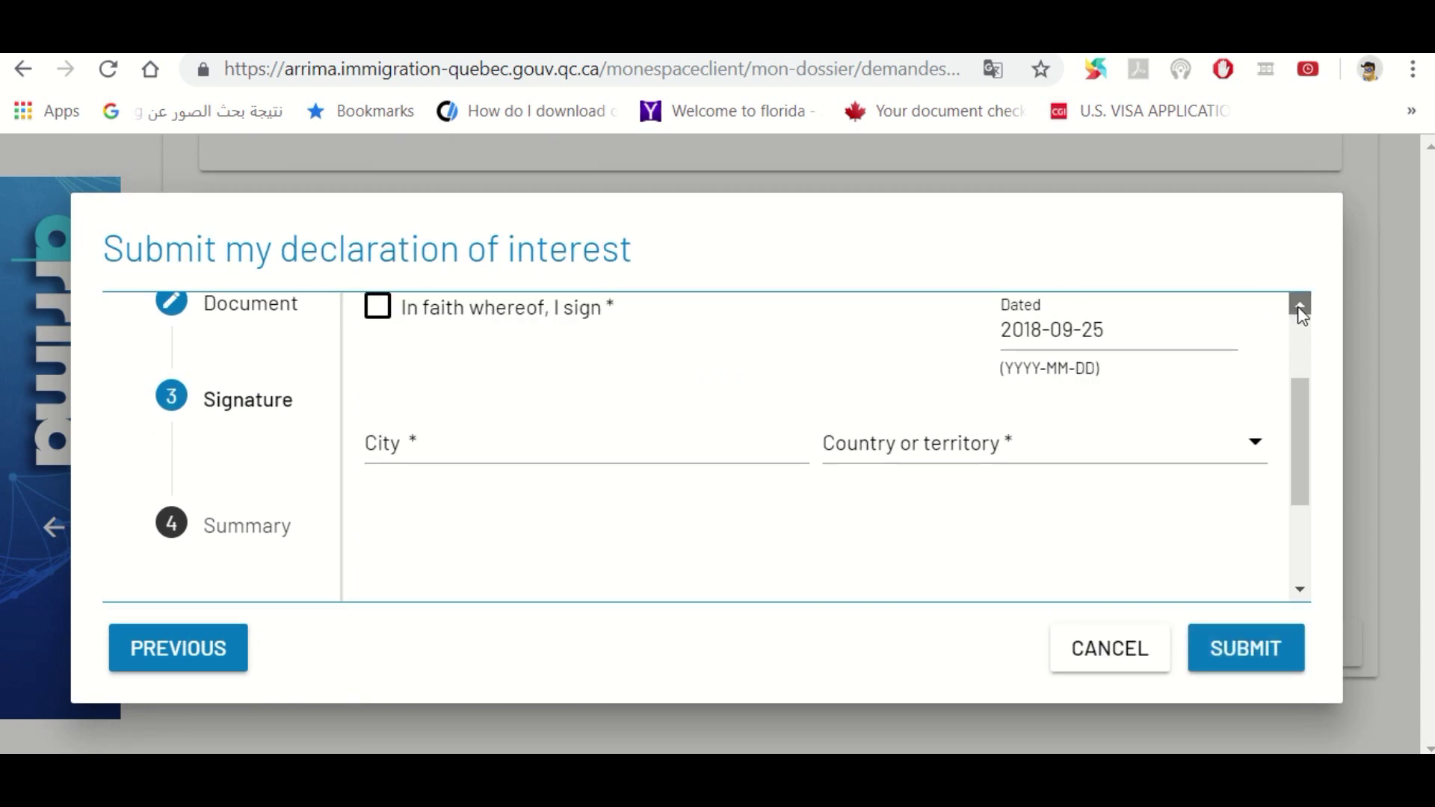
click(376, 364)
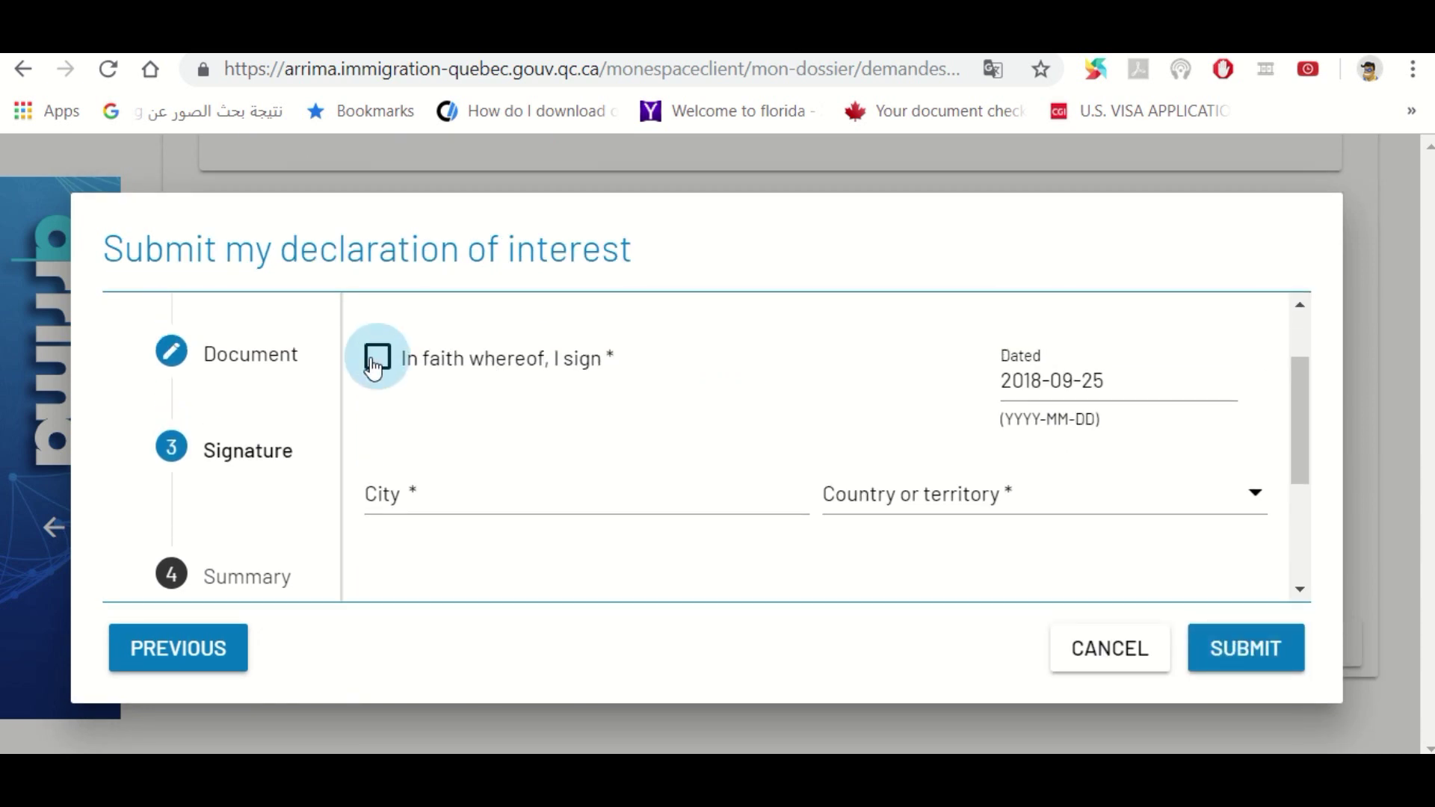
click(462, 494)
text(KUWAIT)
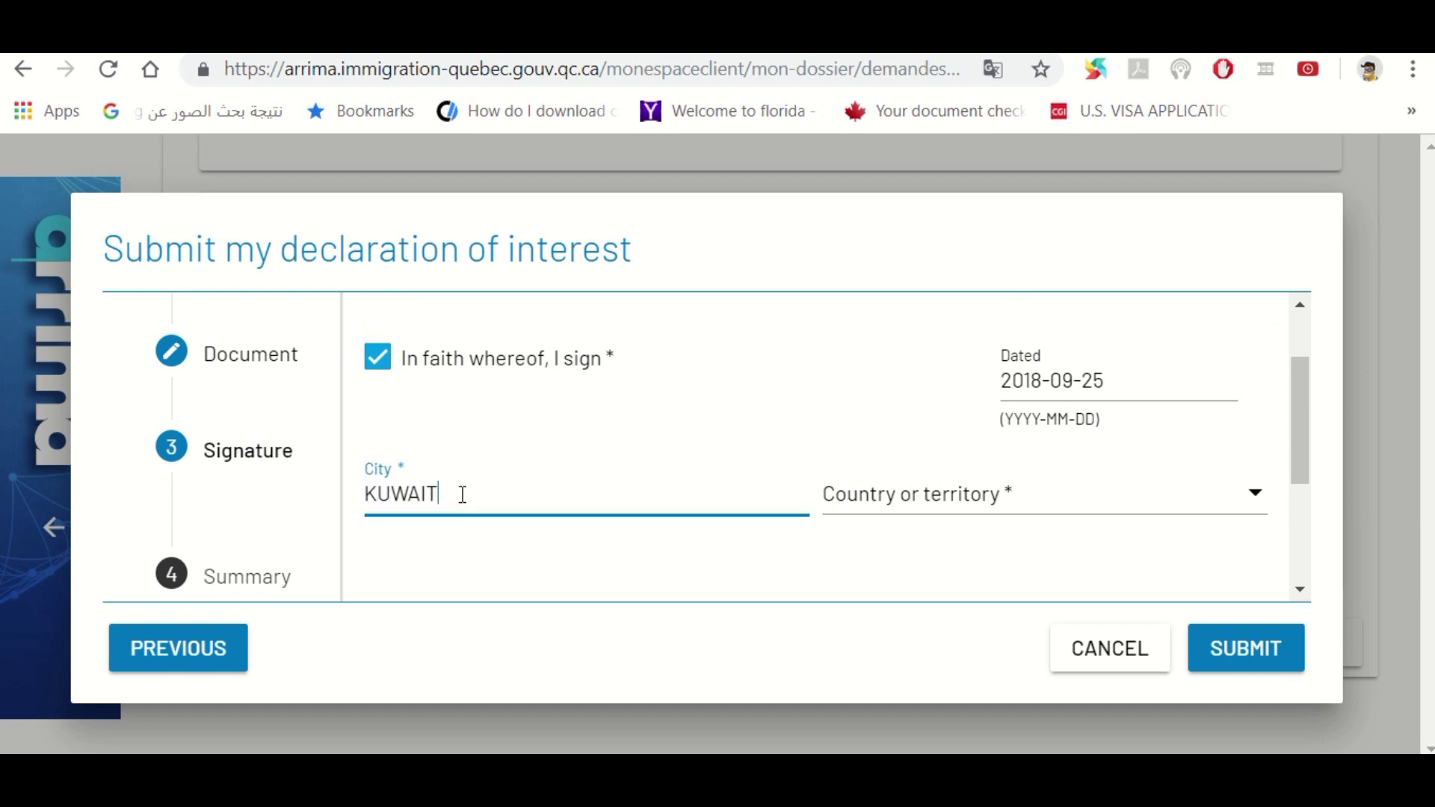
key(Tab)
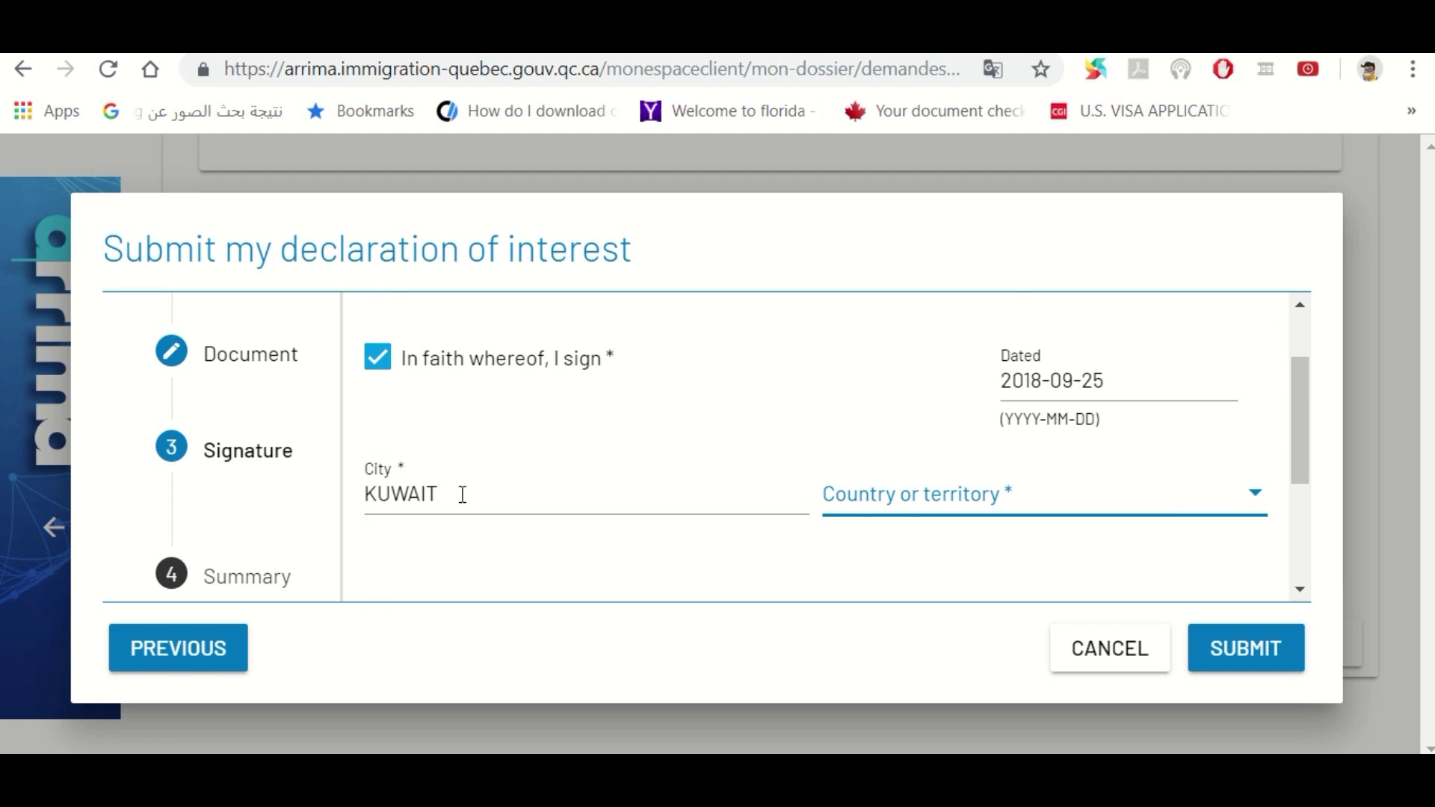
Fill Country or territory by typing kazakhstan and choosing a country from the dropdown
text(kazakhstan)
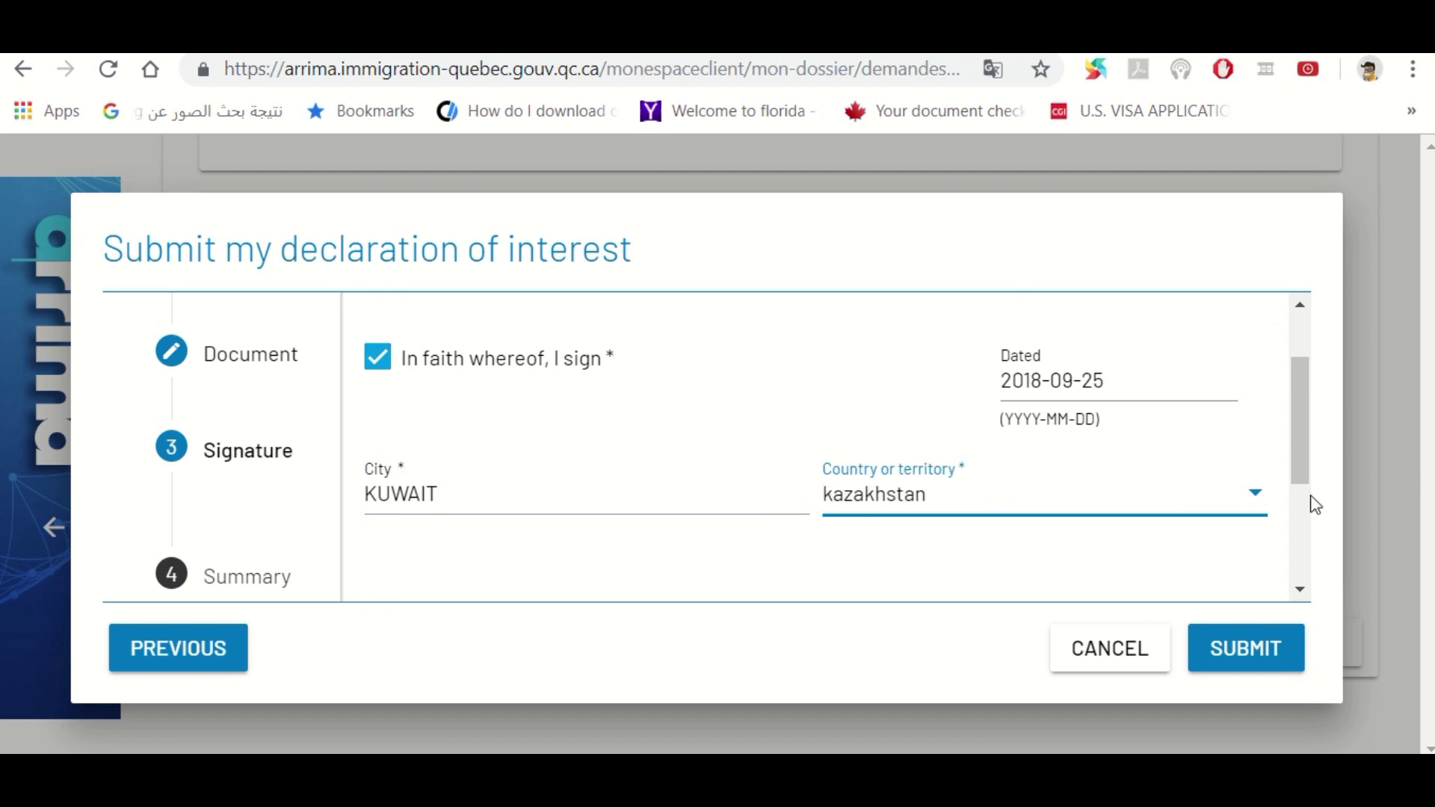
click(1256, 499)
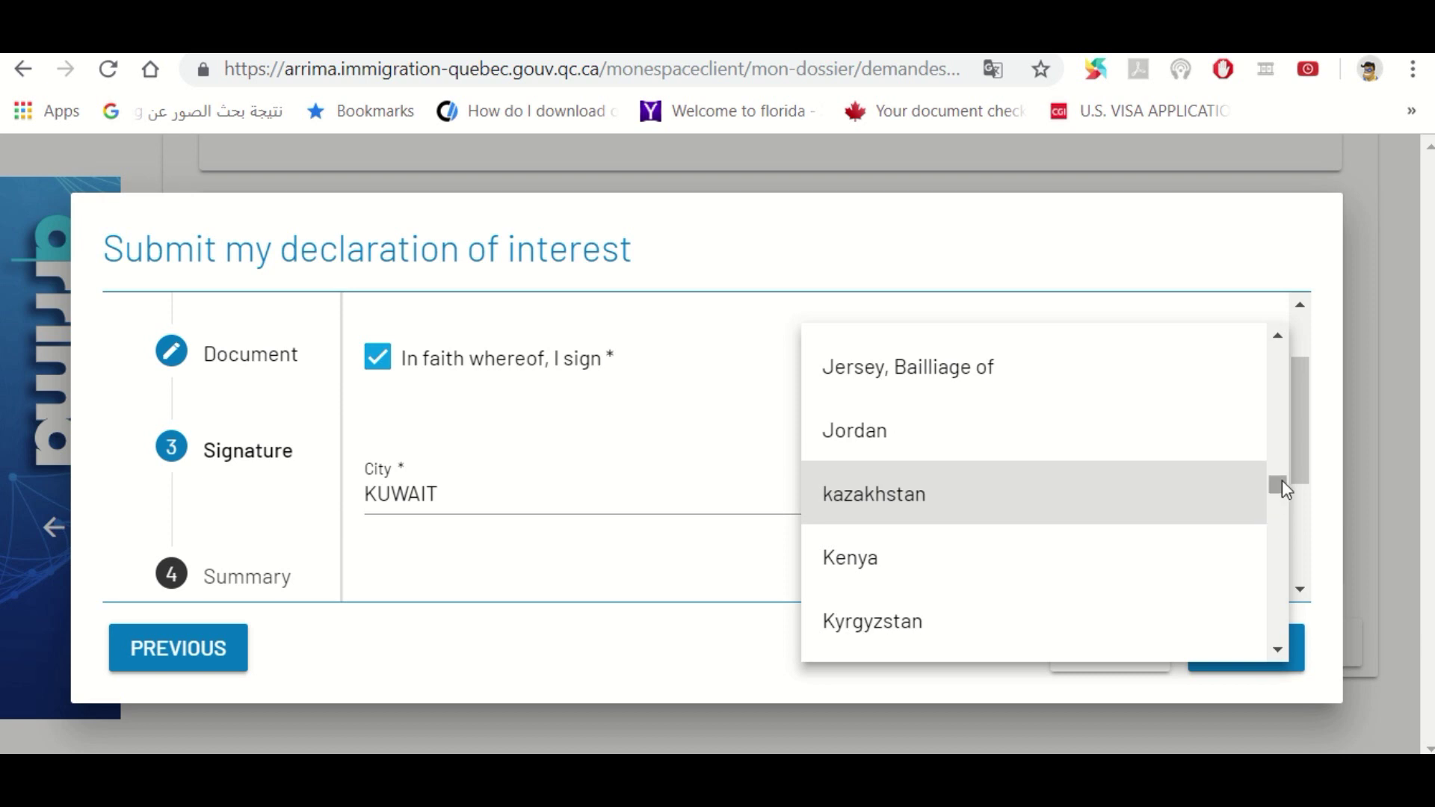
drag(1279, 485, 1279, 495)
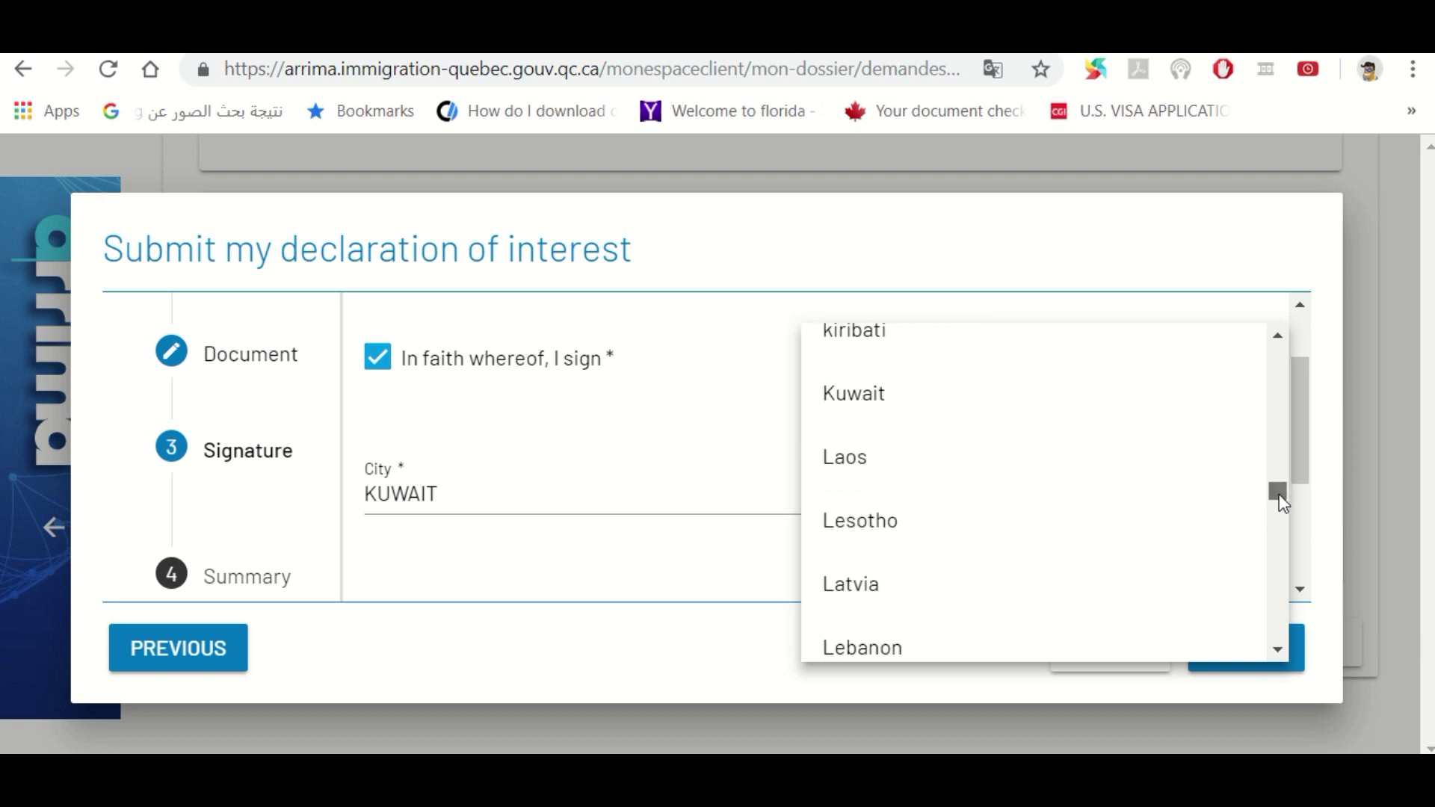
click(904, 413)
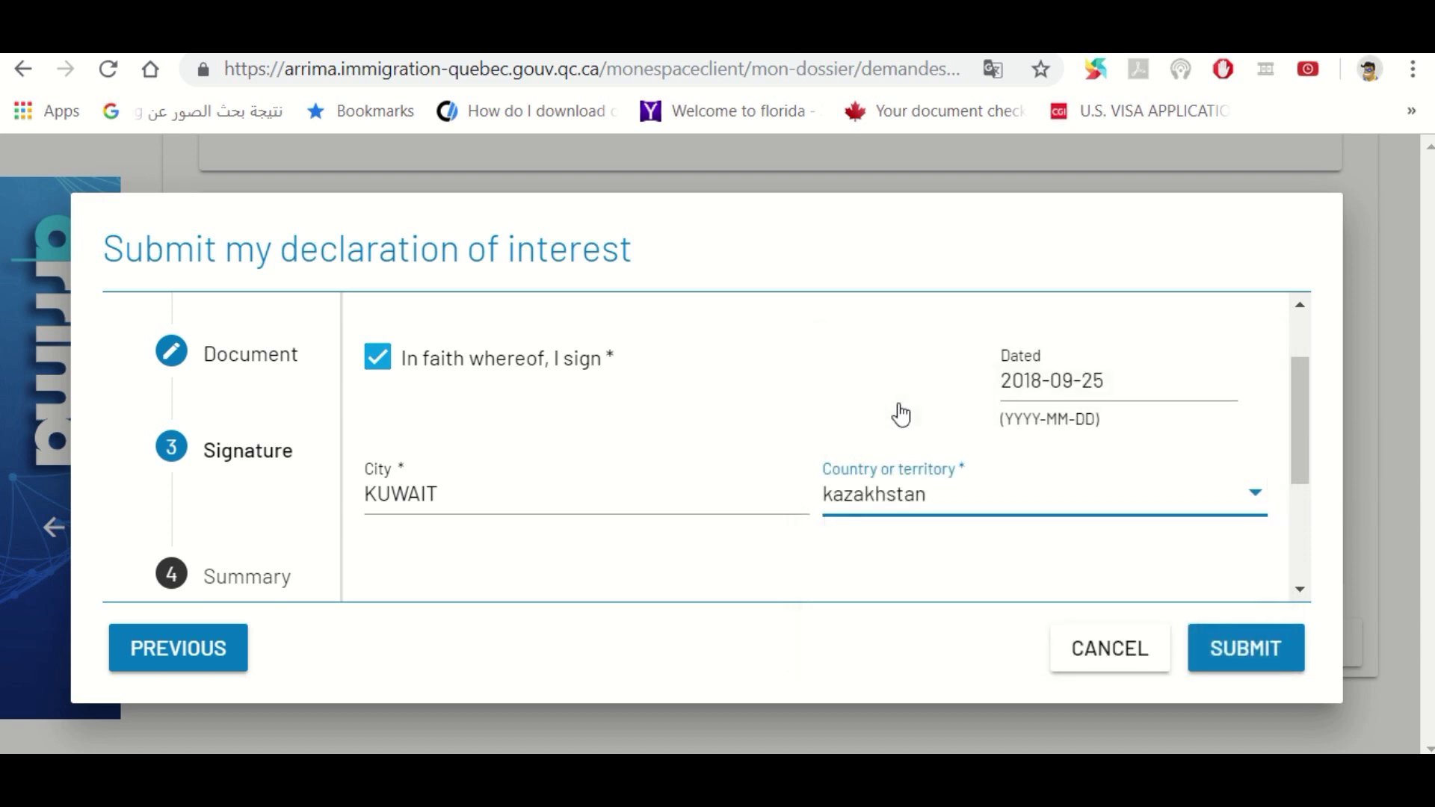
click(954, 508)
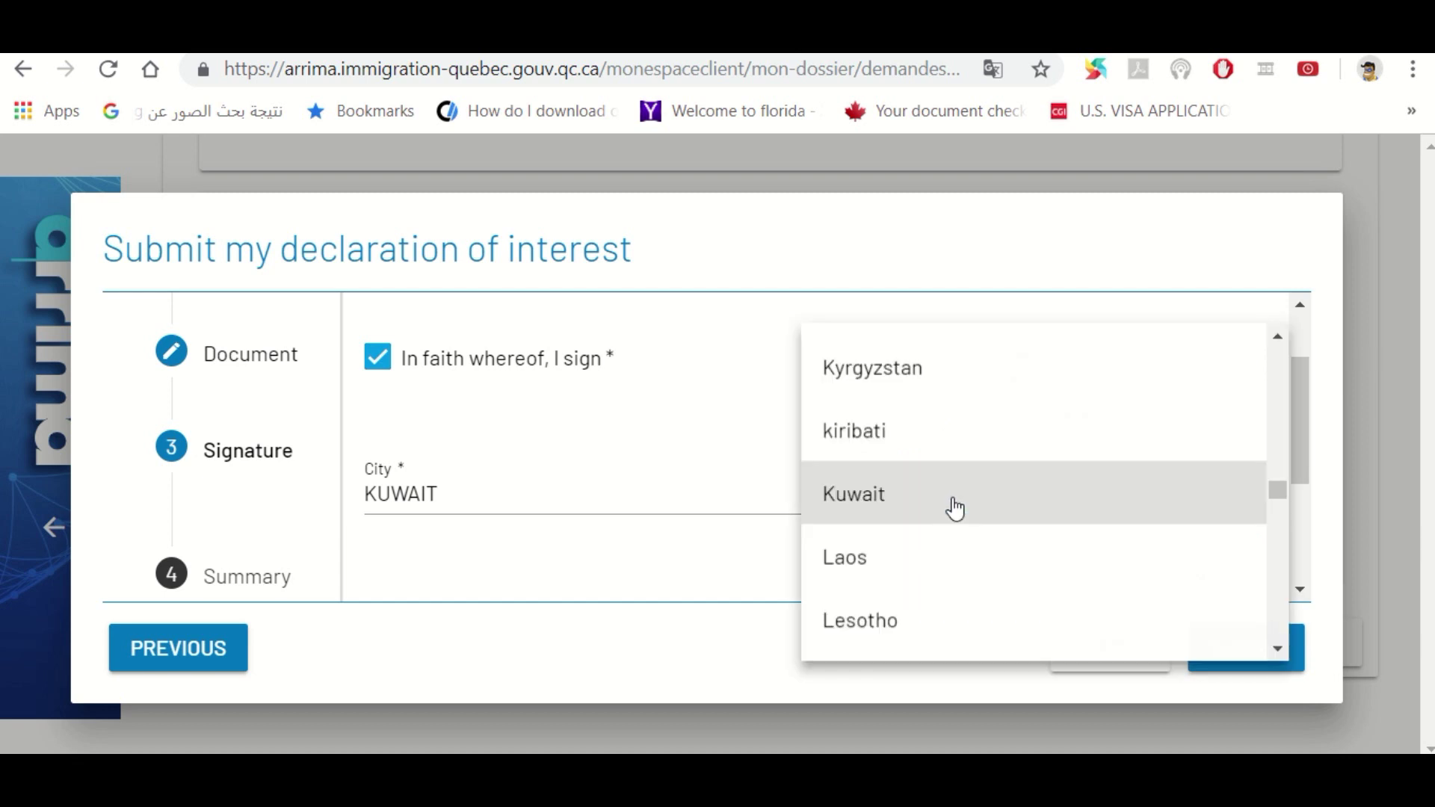
click(907, 512)
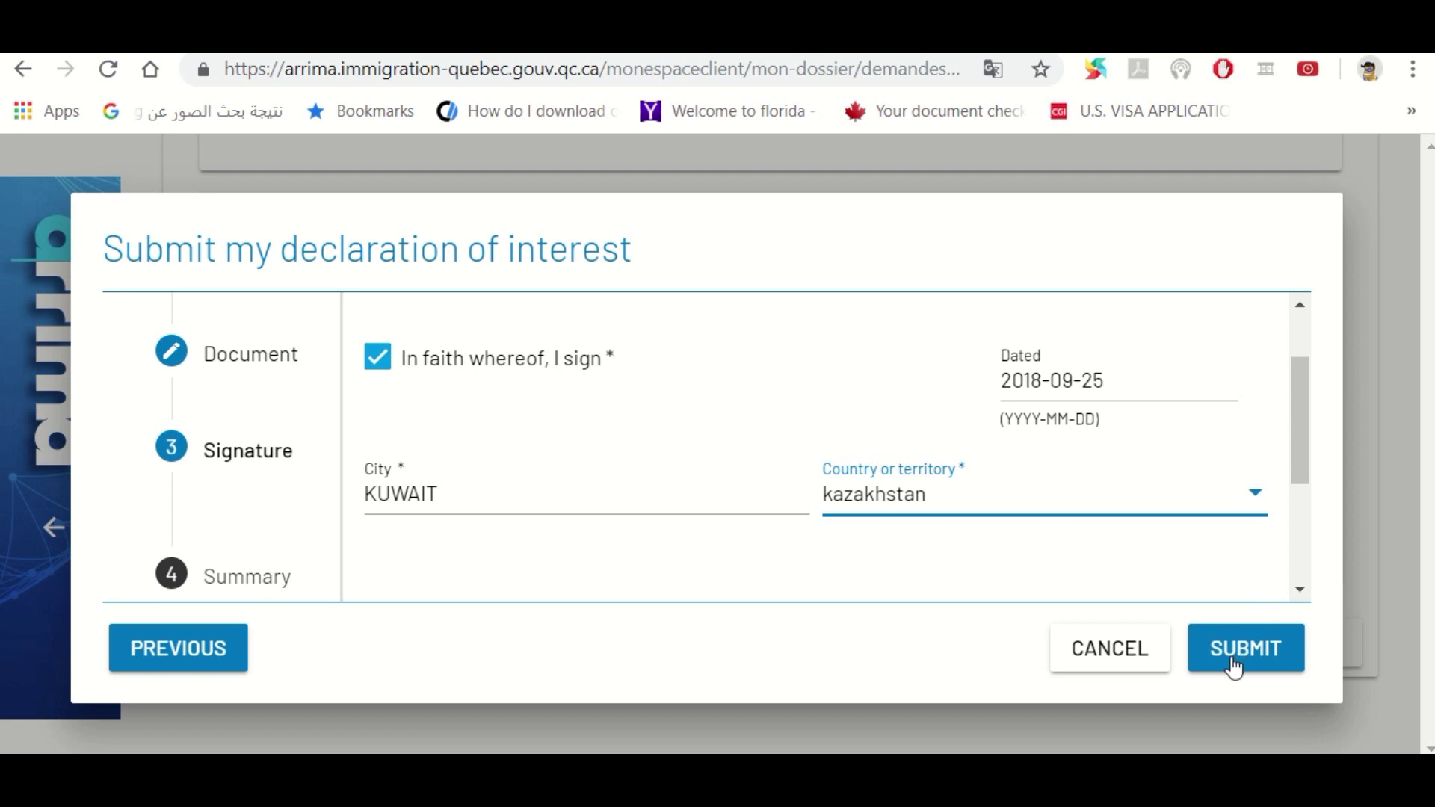
click(1300, 590)
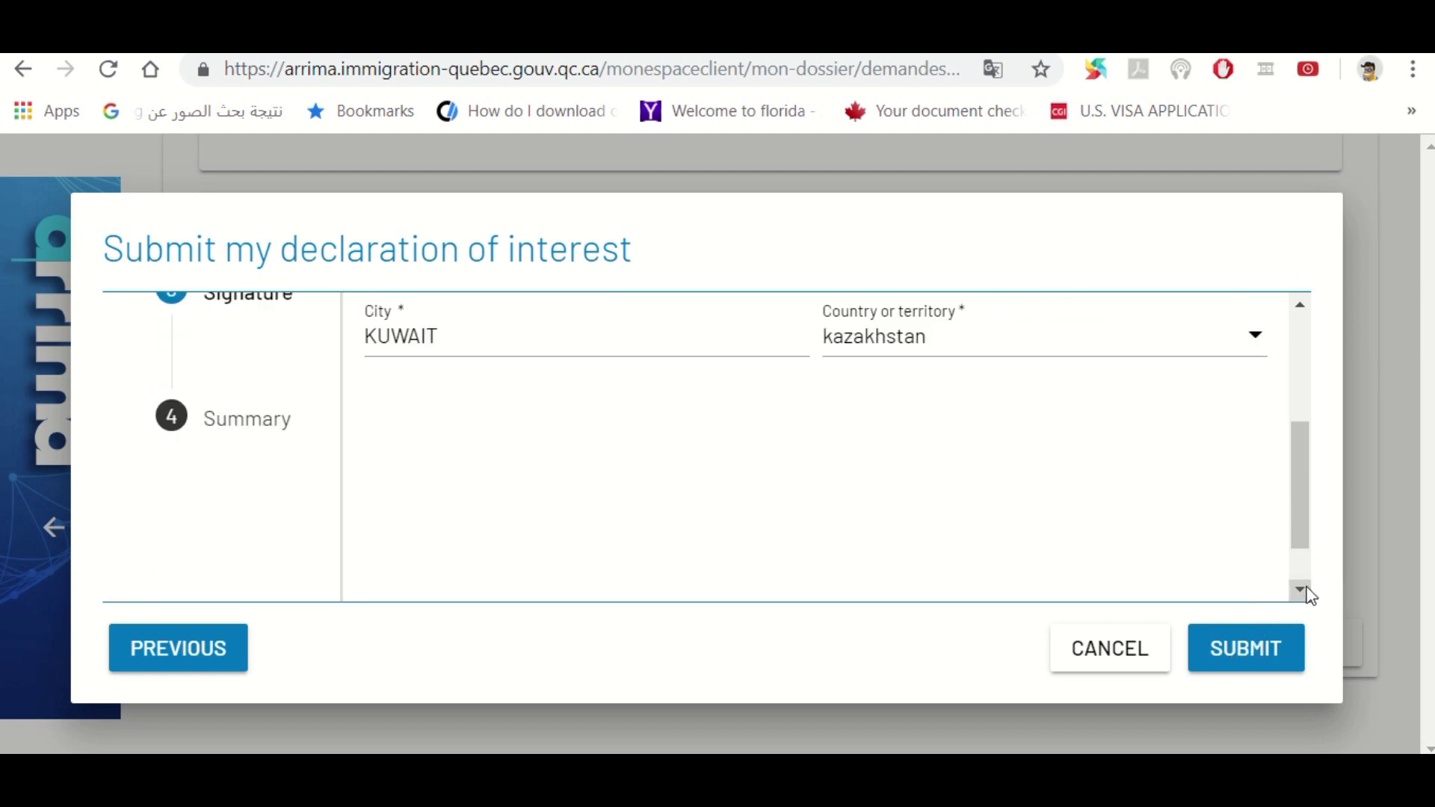
Submit the signed declaration and exit the Summary step back to the file list
click(1300, 589)
click(1256, 655)
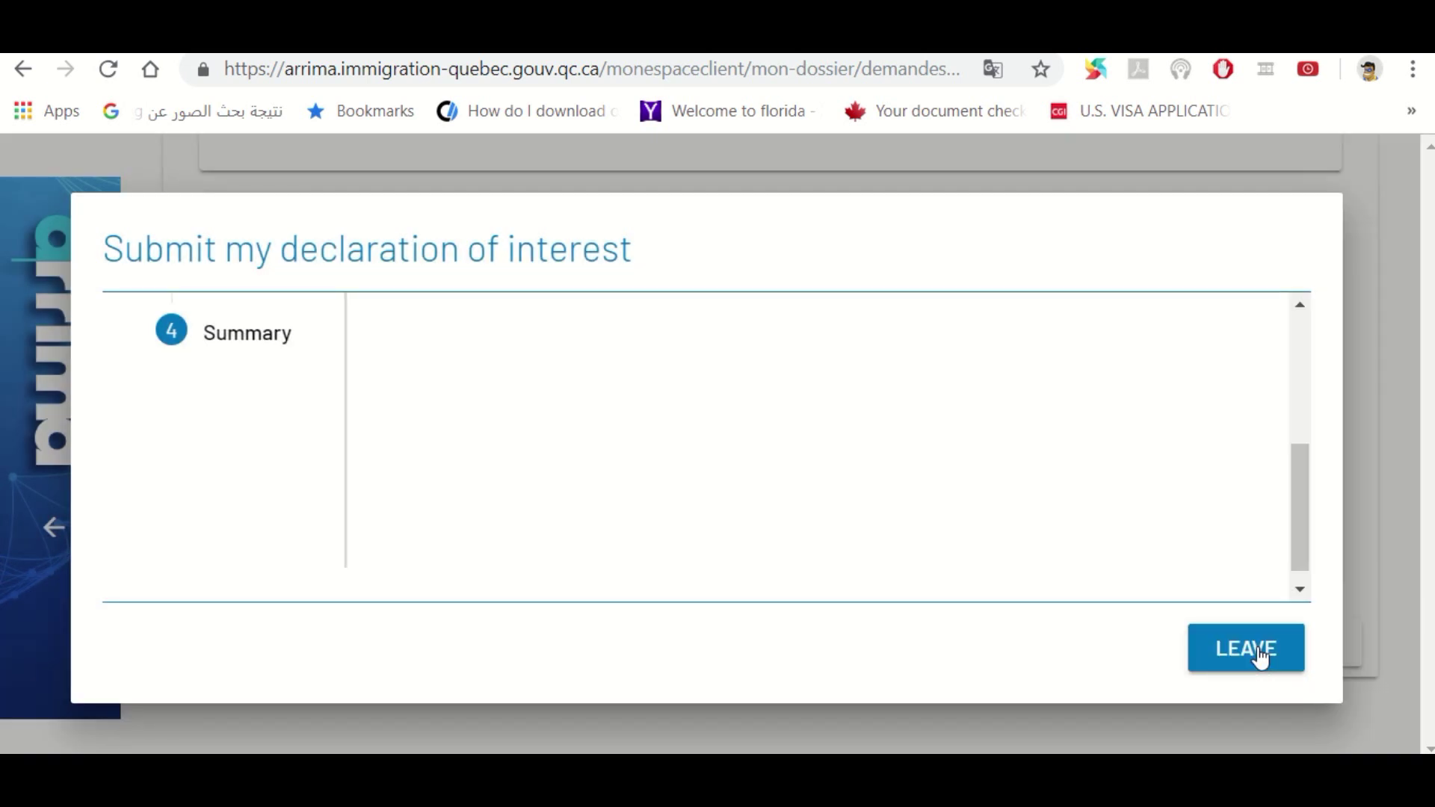
drag(1300, 545, 1310, 407)
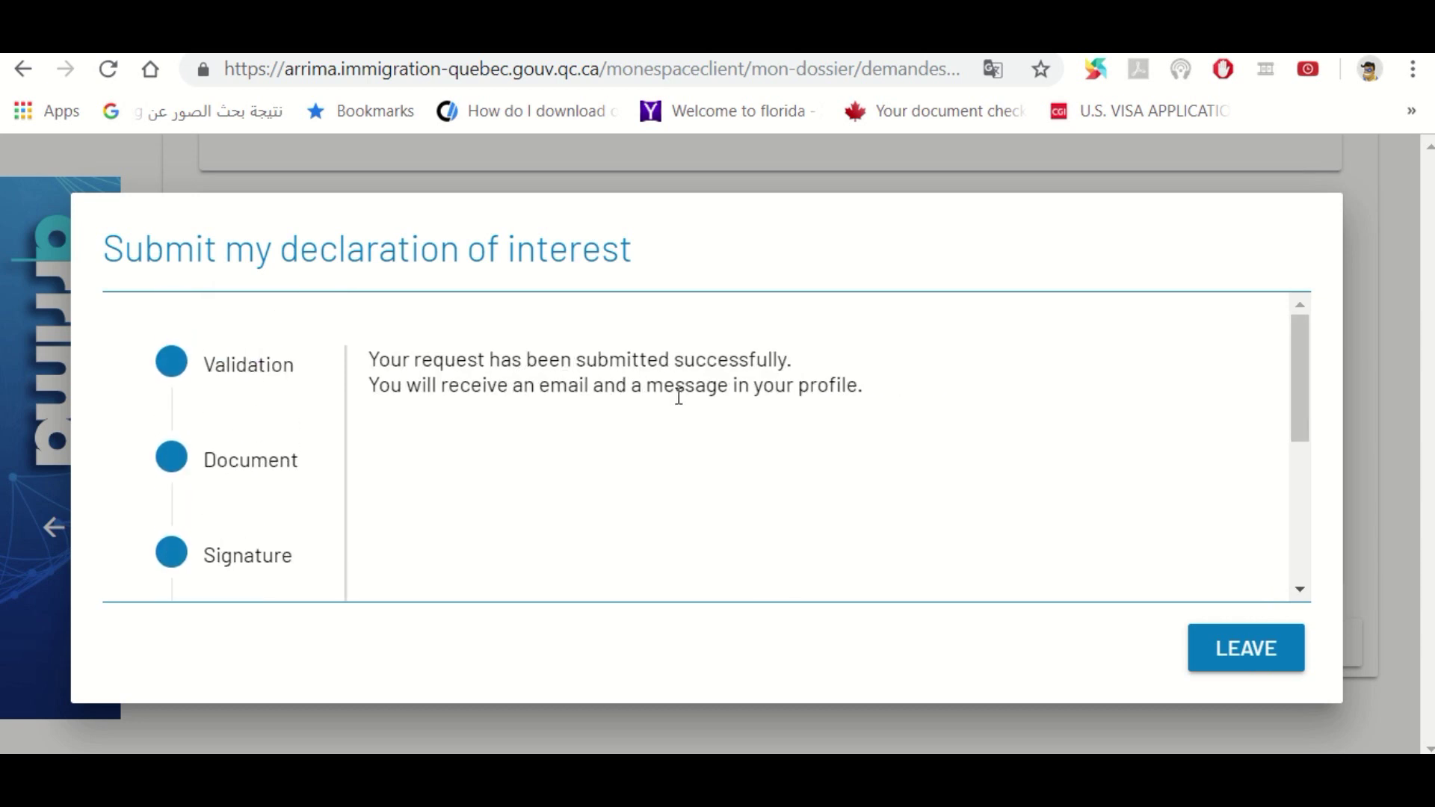
drag(1310, 416, 1311, 470)
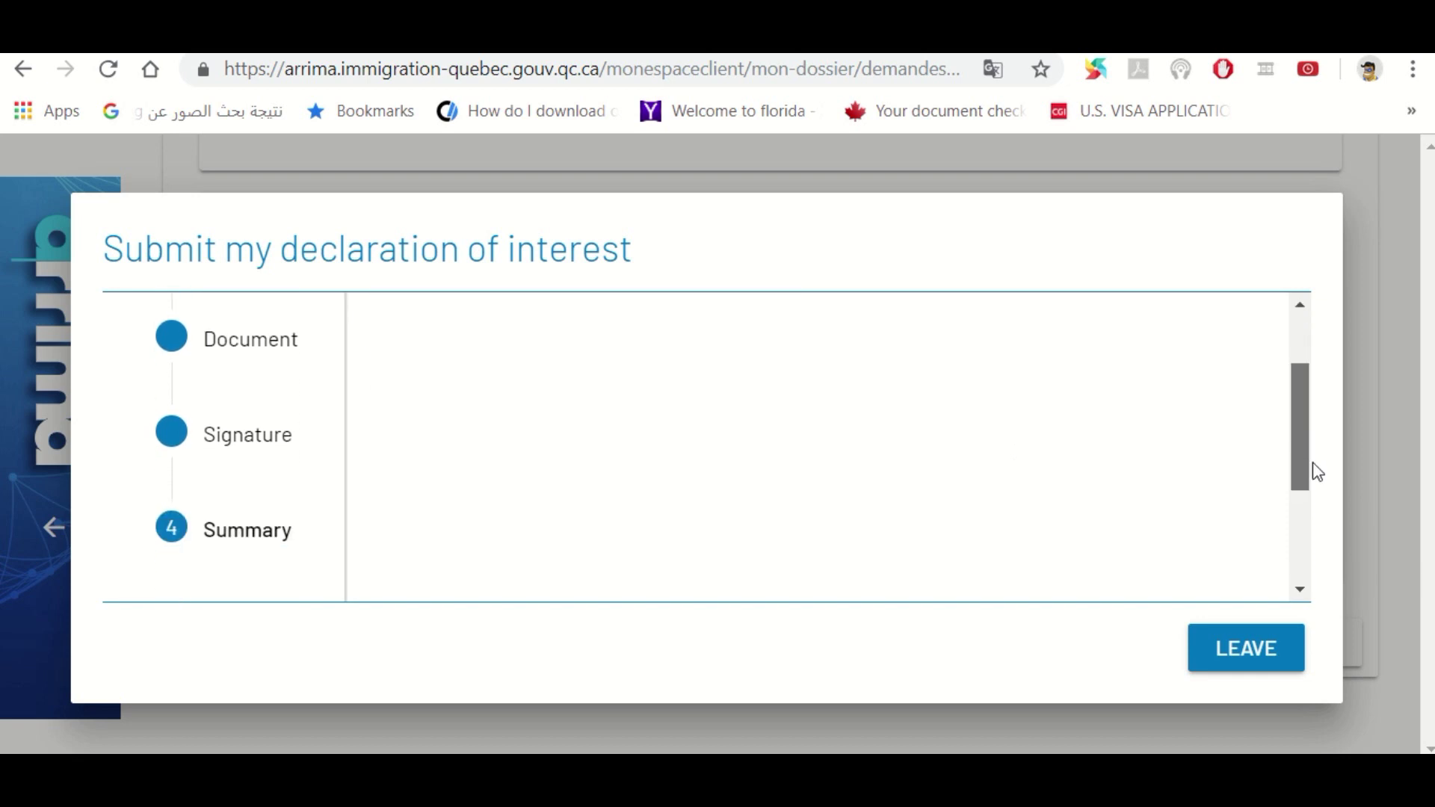
click(1238, 663)
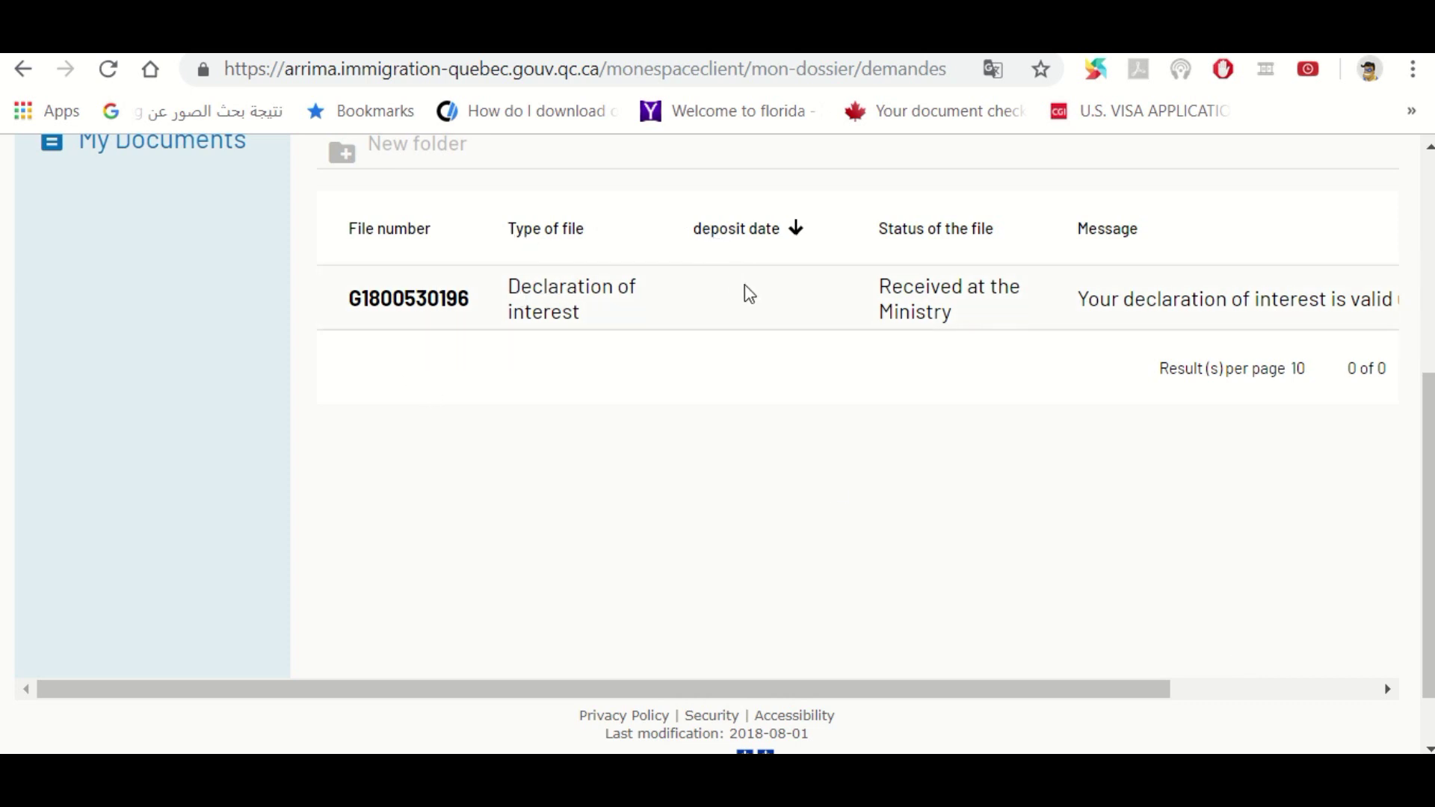
Highlight the file's 'Received at the Ministry' status and its valid-until 2018-10-23 message
drag(810, 686, 986, 709)
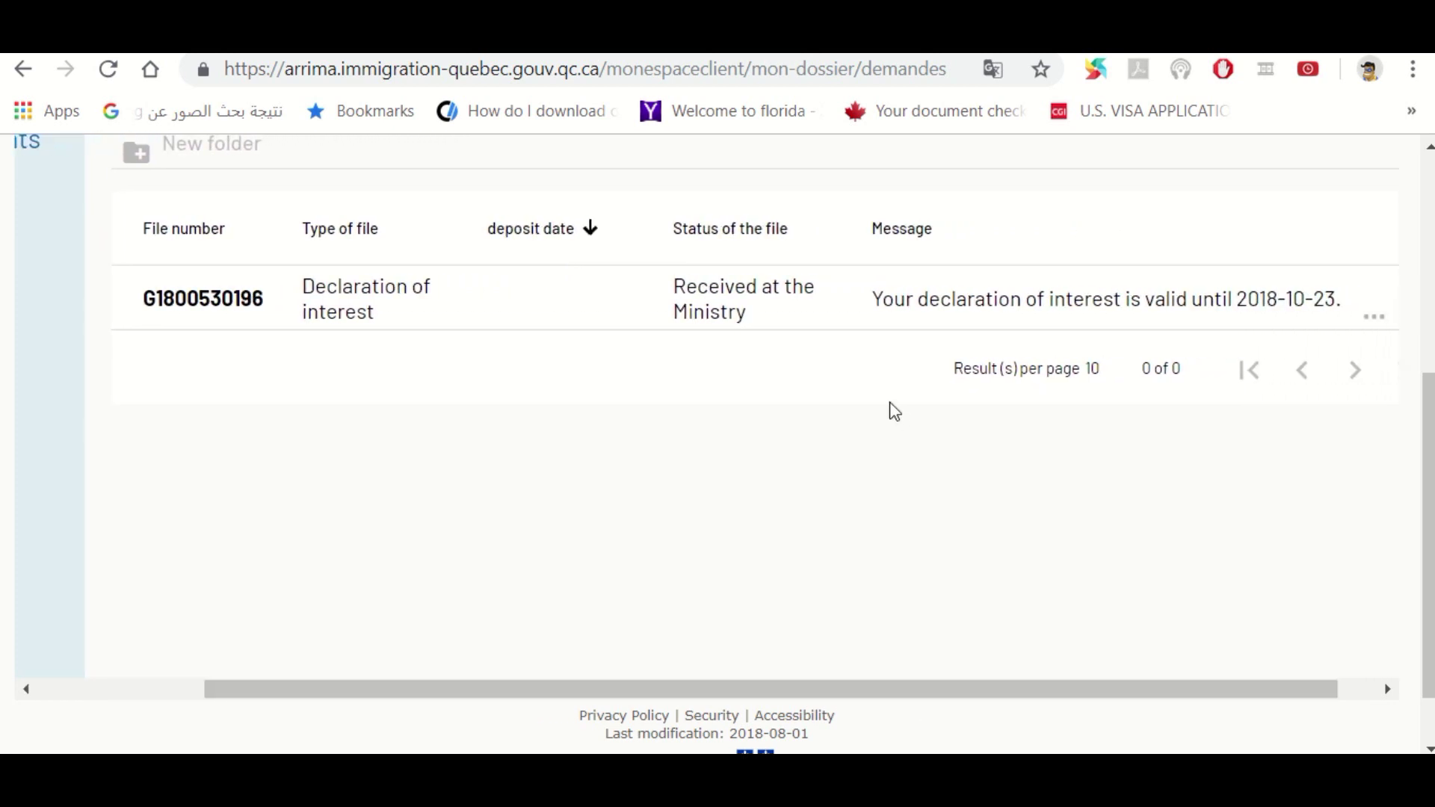
drag(674, 228, 789, 237)
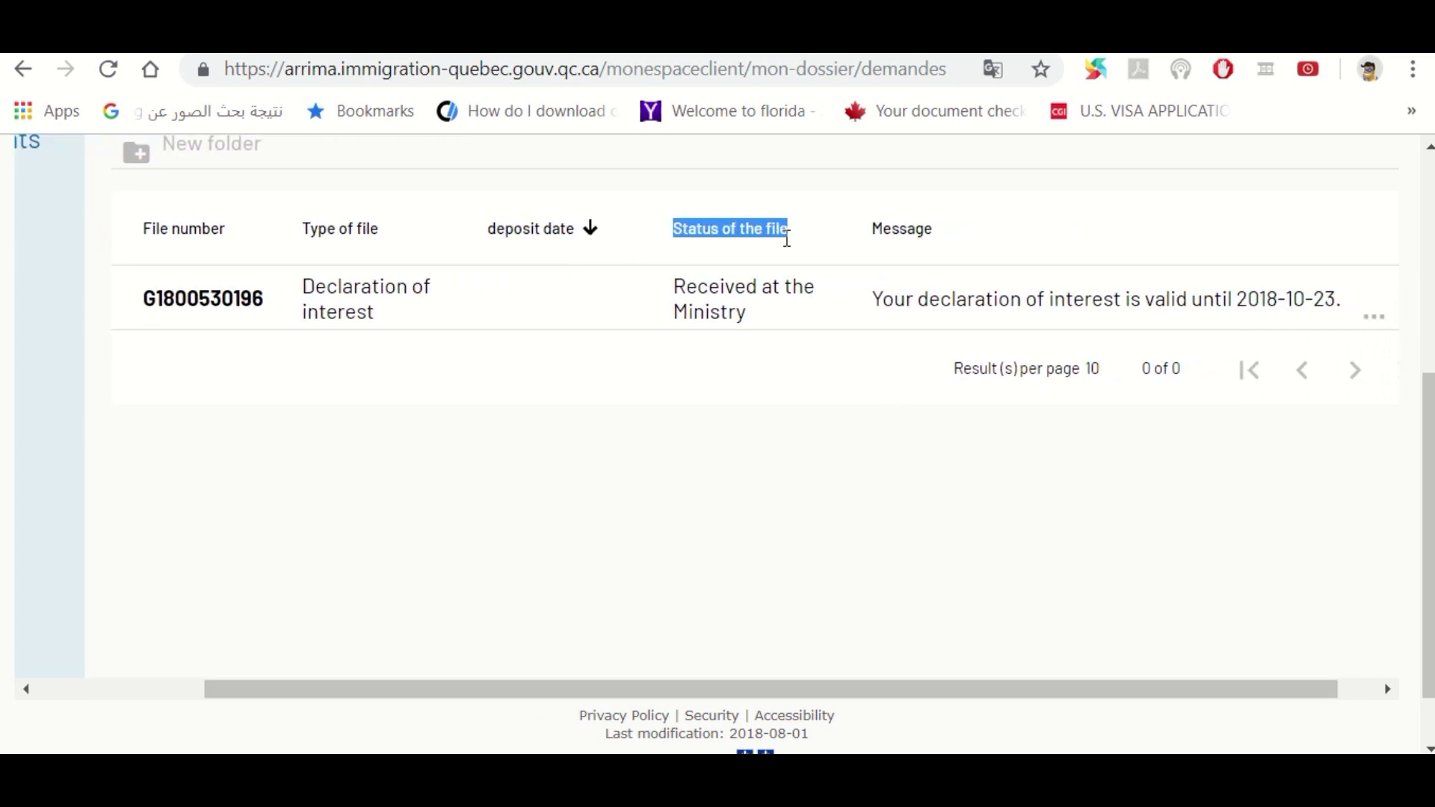
drag(677, 291, 750, 327)
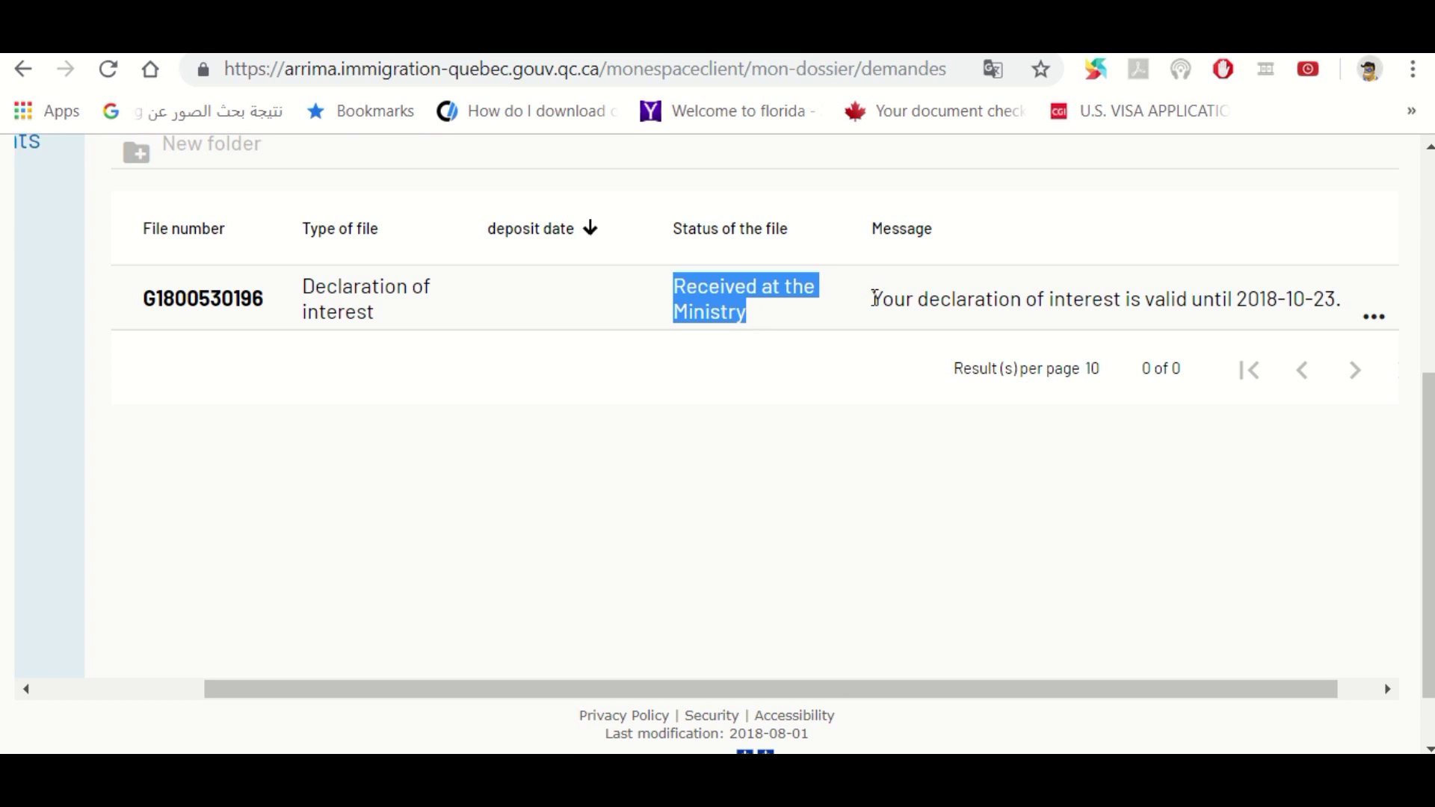
drag(875, 301, 1347, 295)
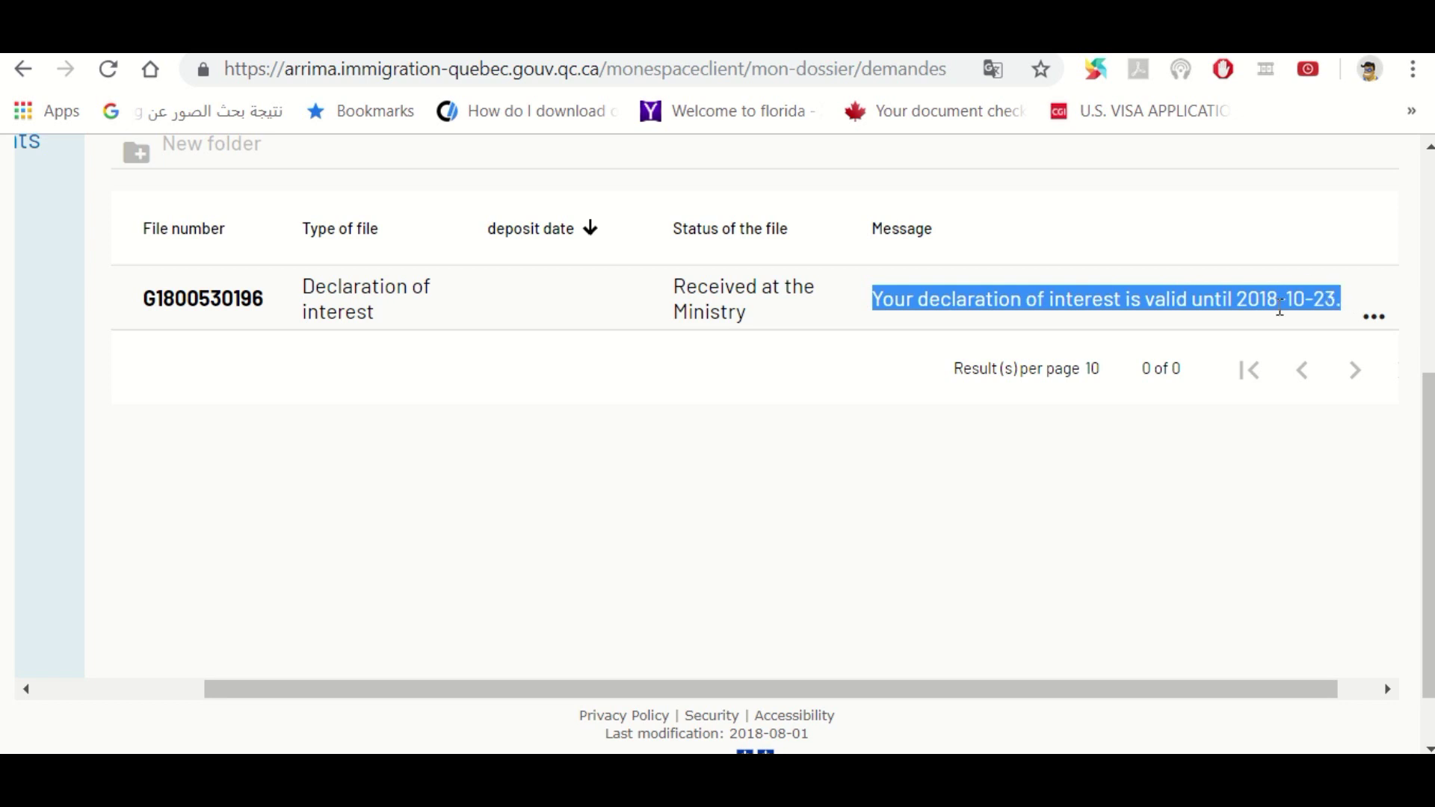
click(1061, 418)
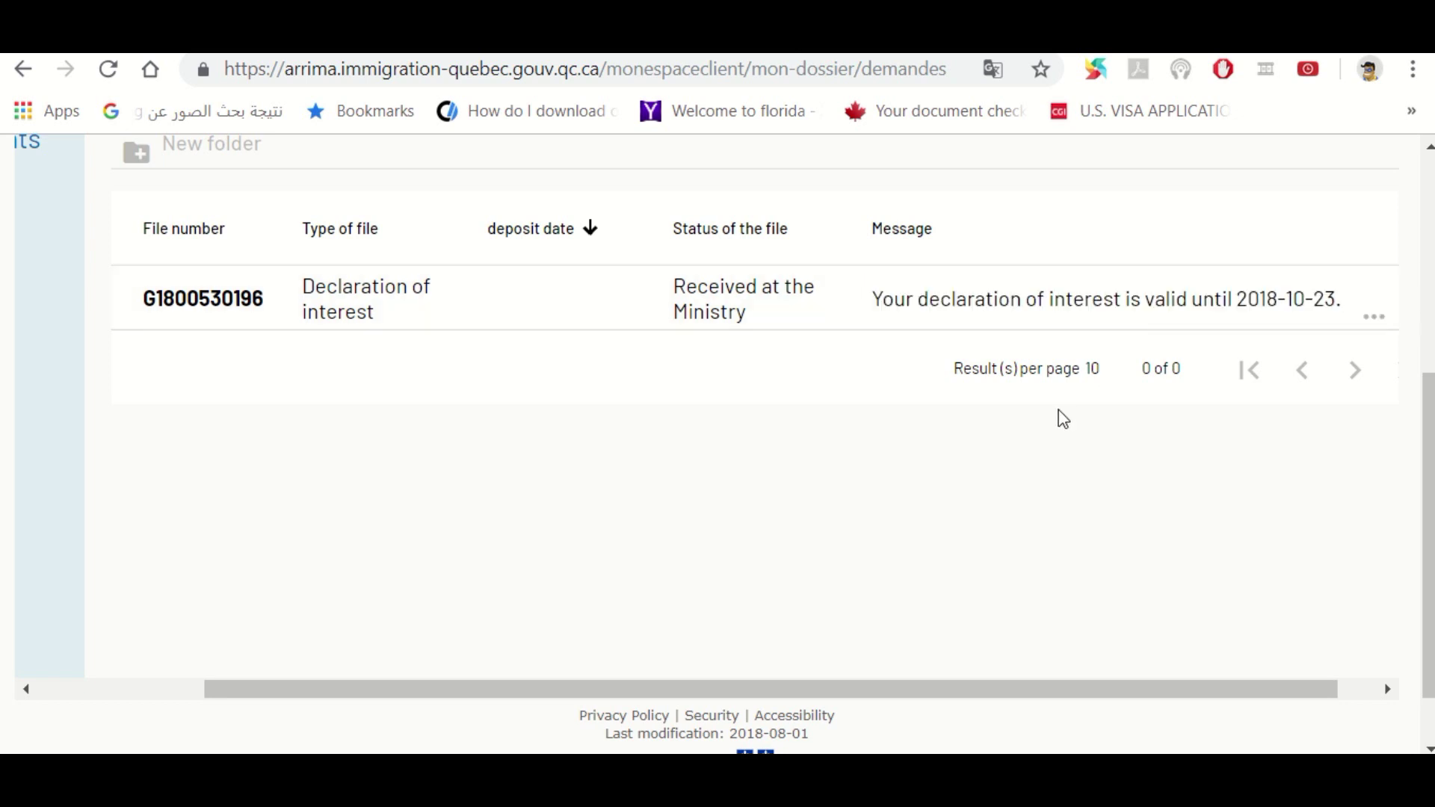
Sign out via the profile menu's Déconnexion and confirm with YES
scroll(717, 444, up, 3)
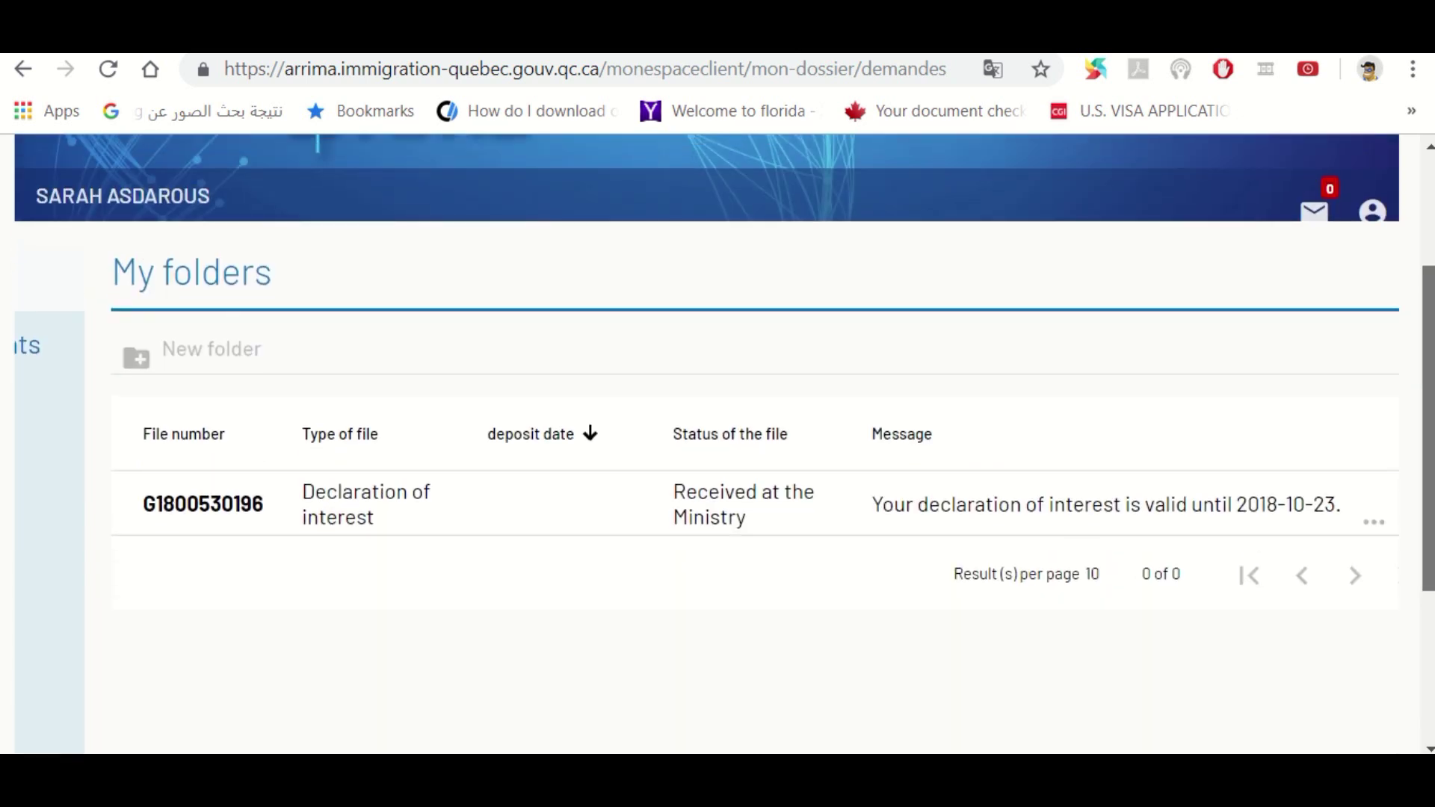
click(1374, 259)
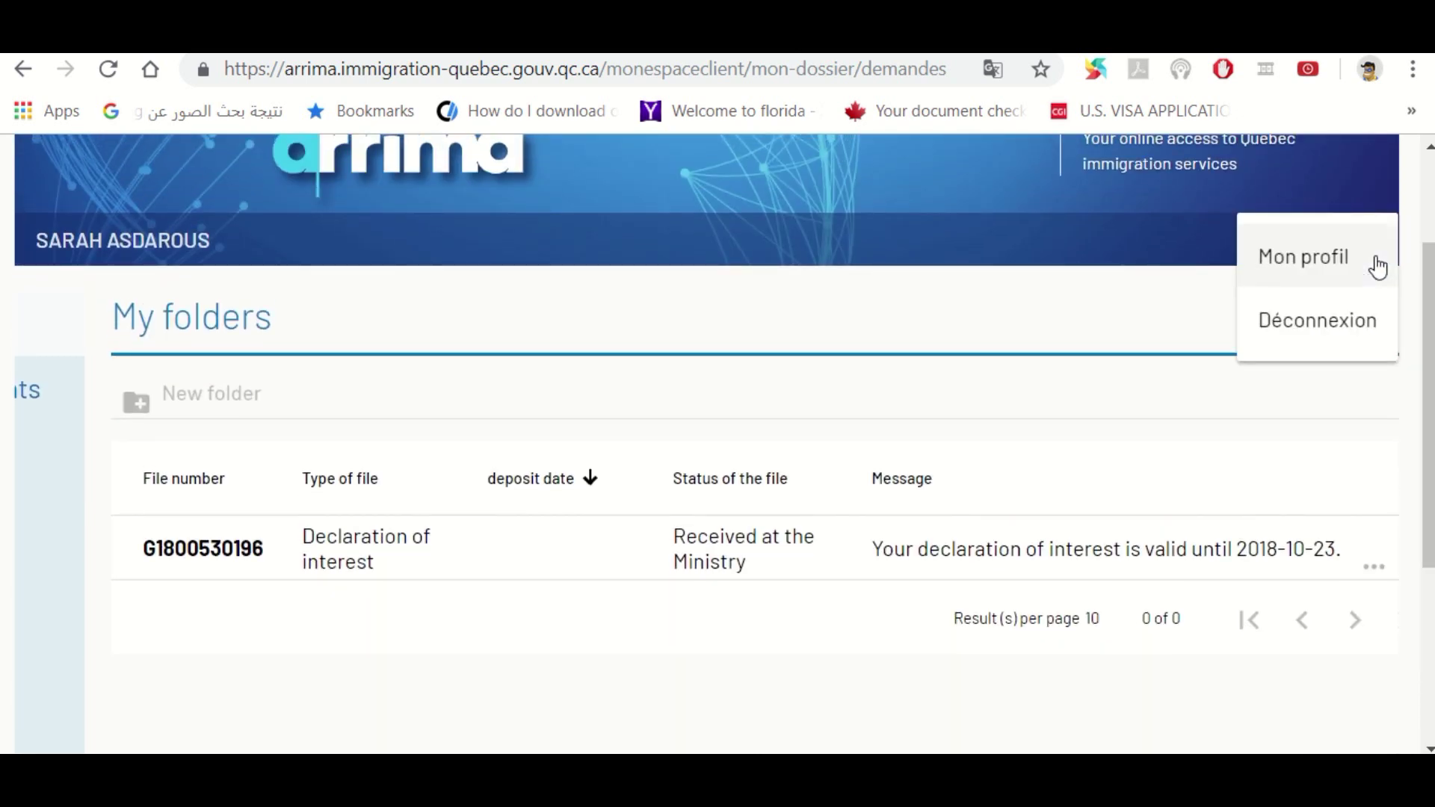
click(1276, 330)
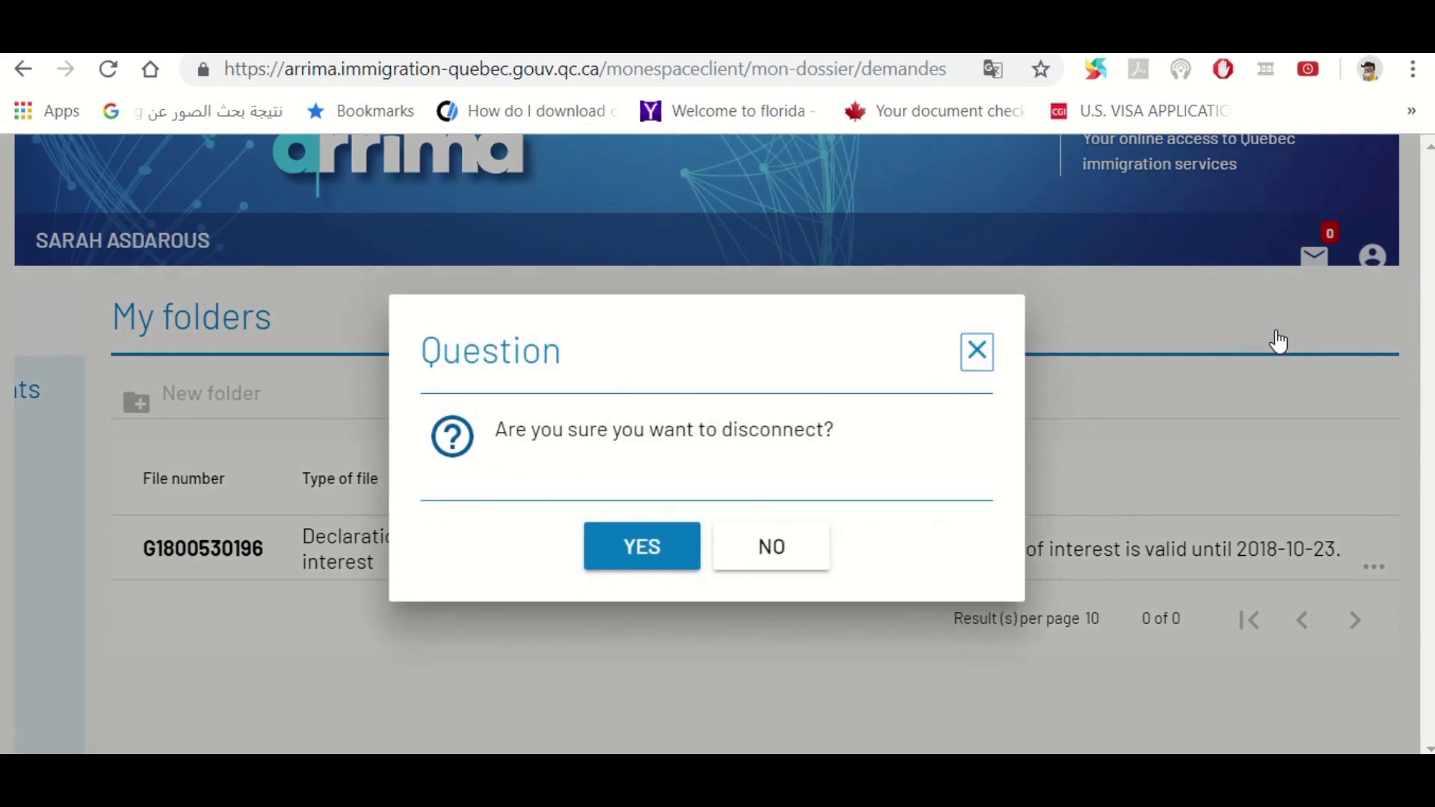
click(594, 564)
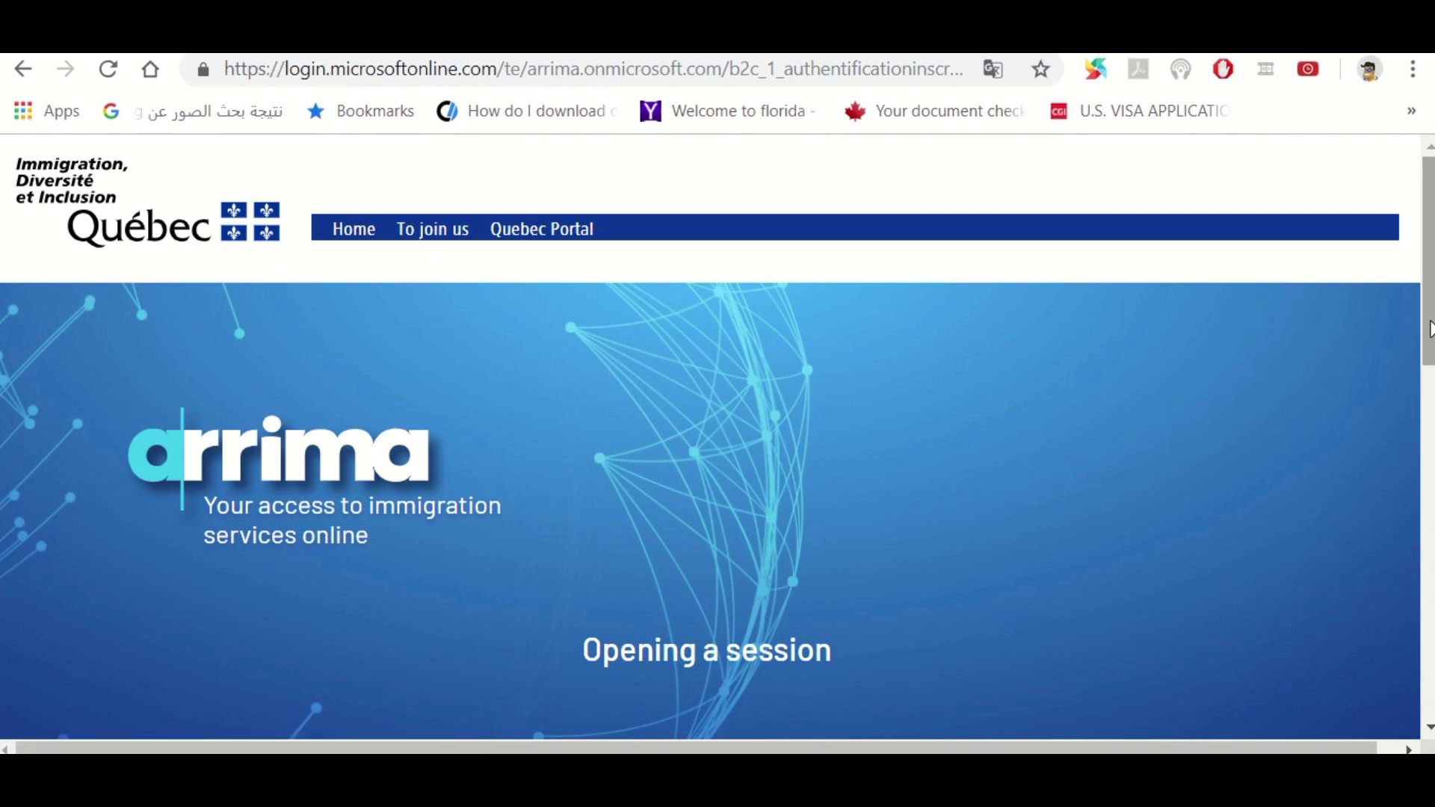
Log back in with the account's e-mail address and password
drag(1429, 323, 1426, 492)
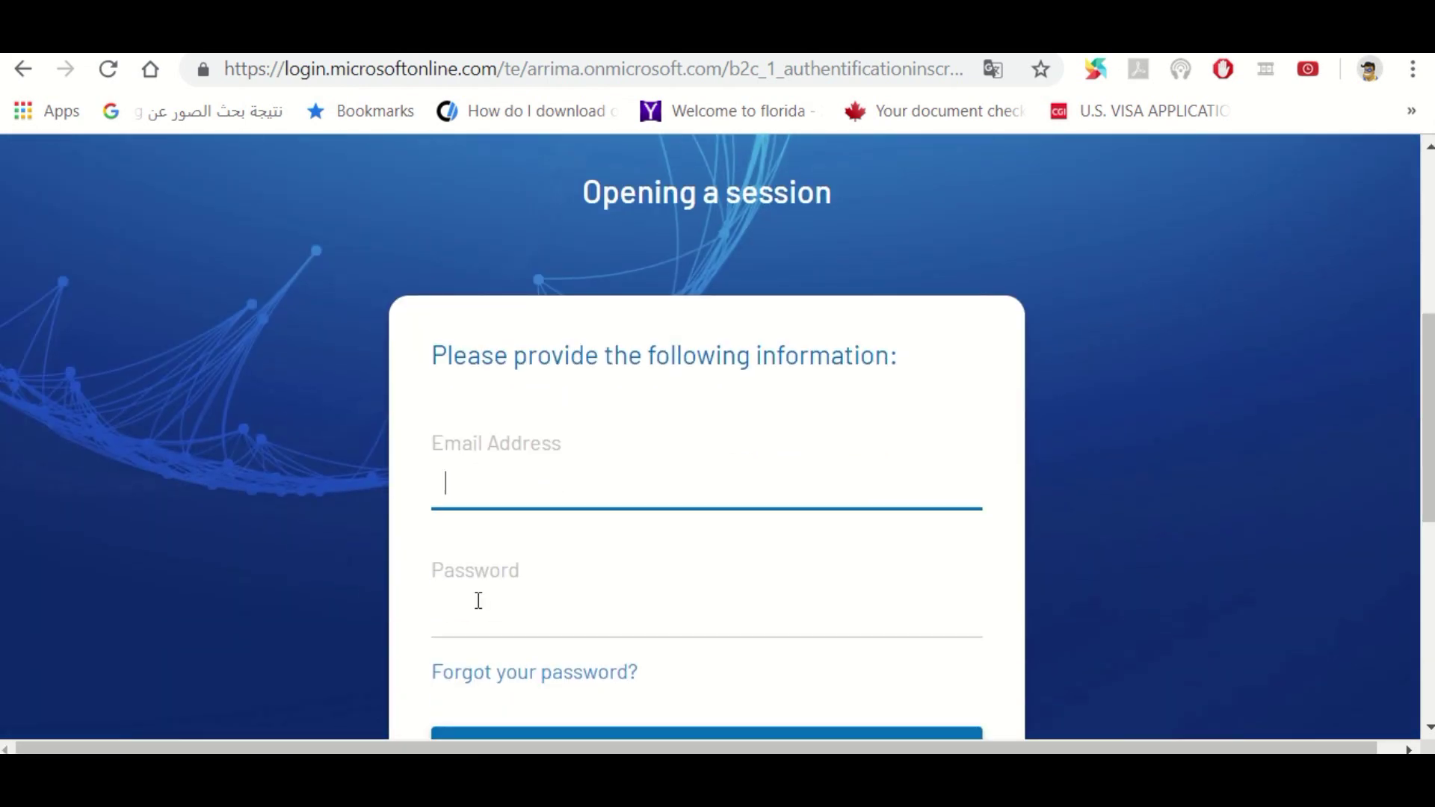
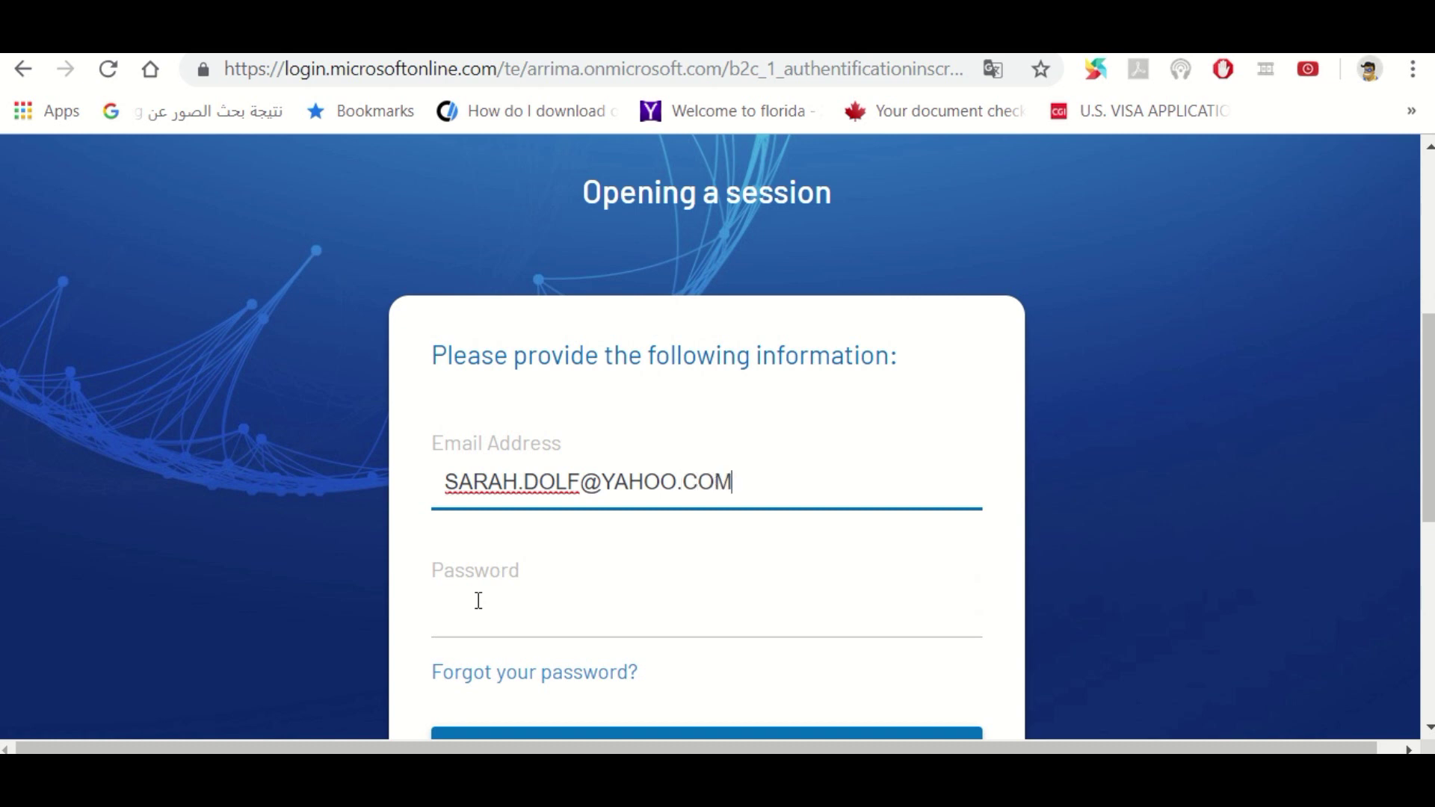
click(478, 601)
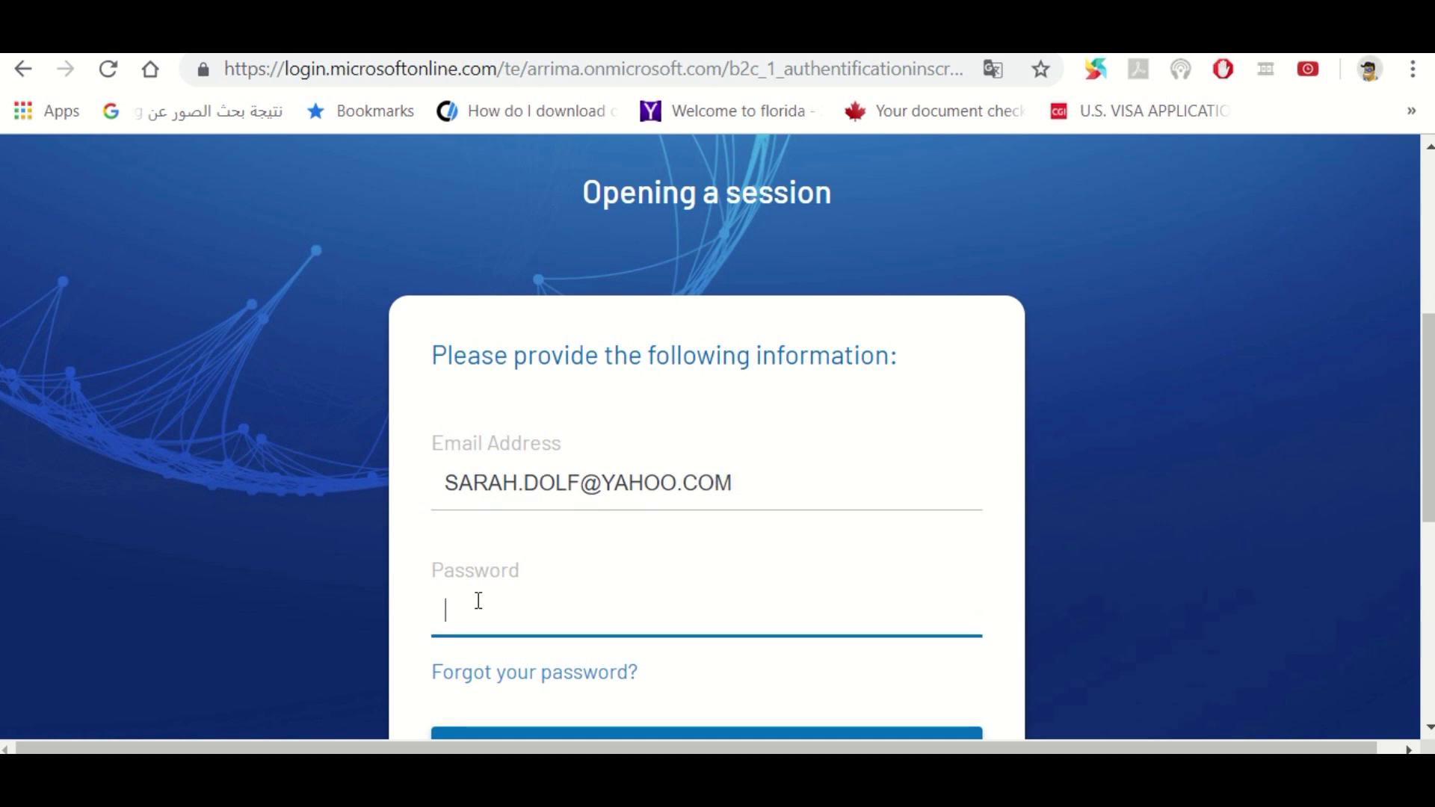
text(••••••••••)
key(Tab)
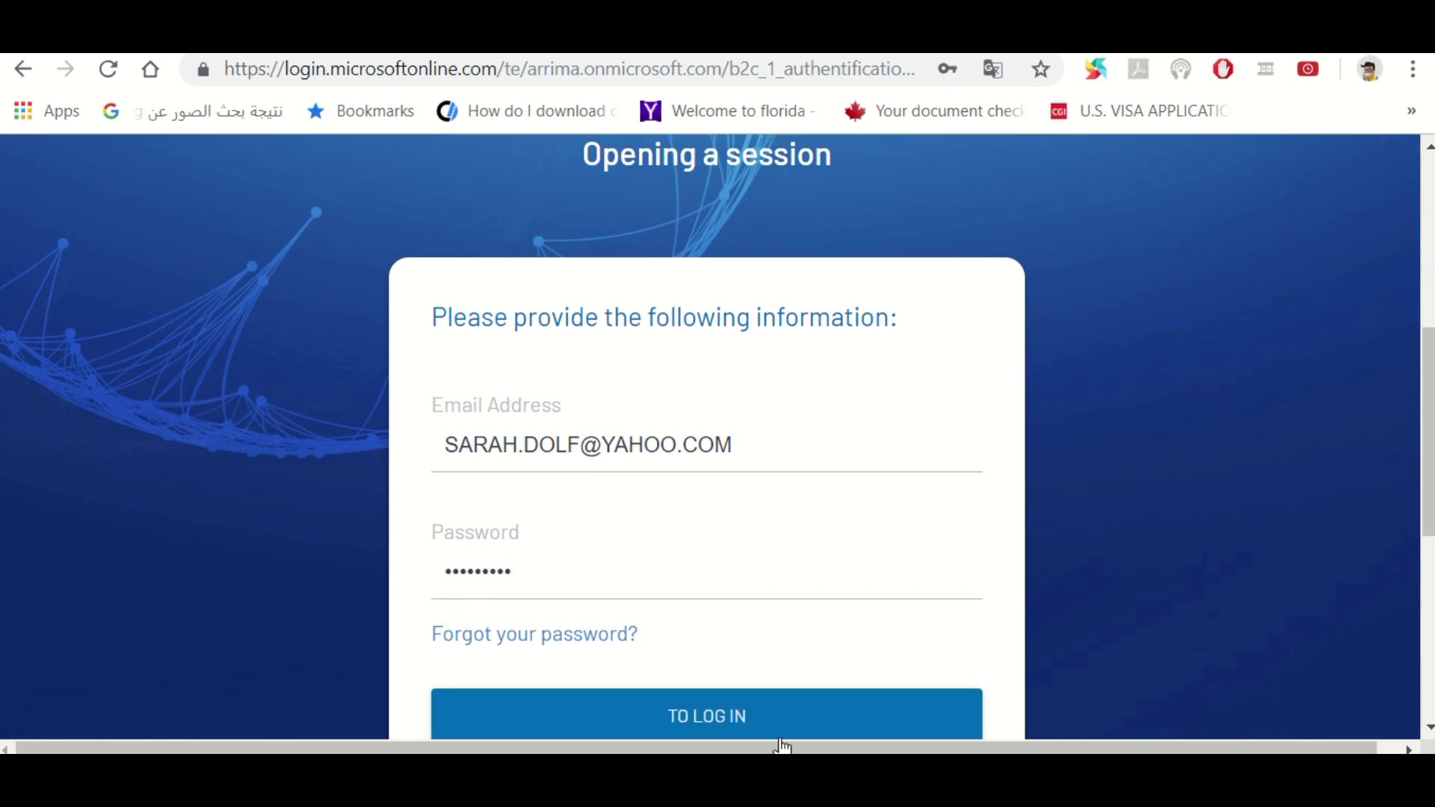
click(794, 726)
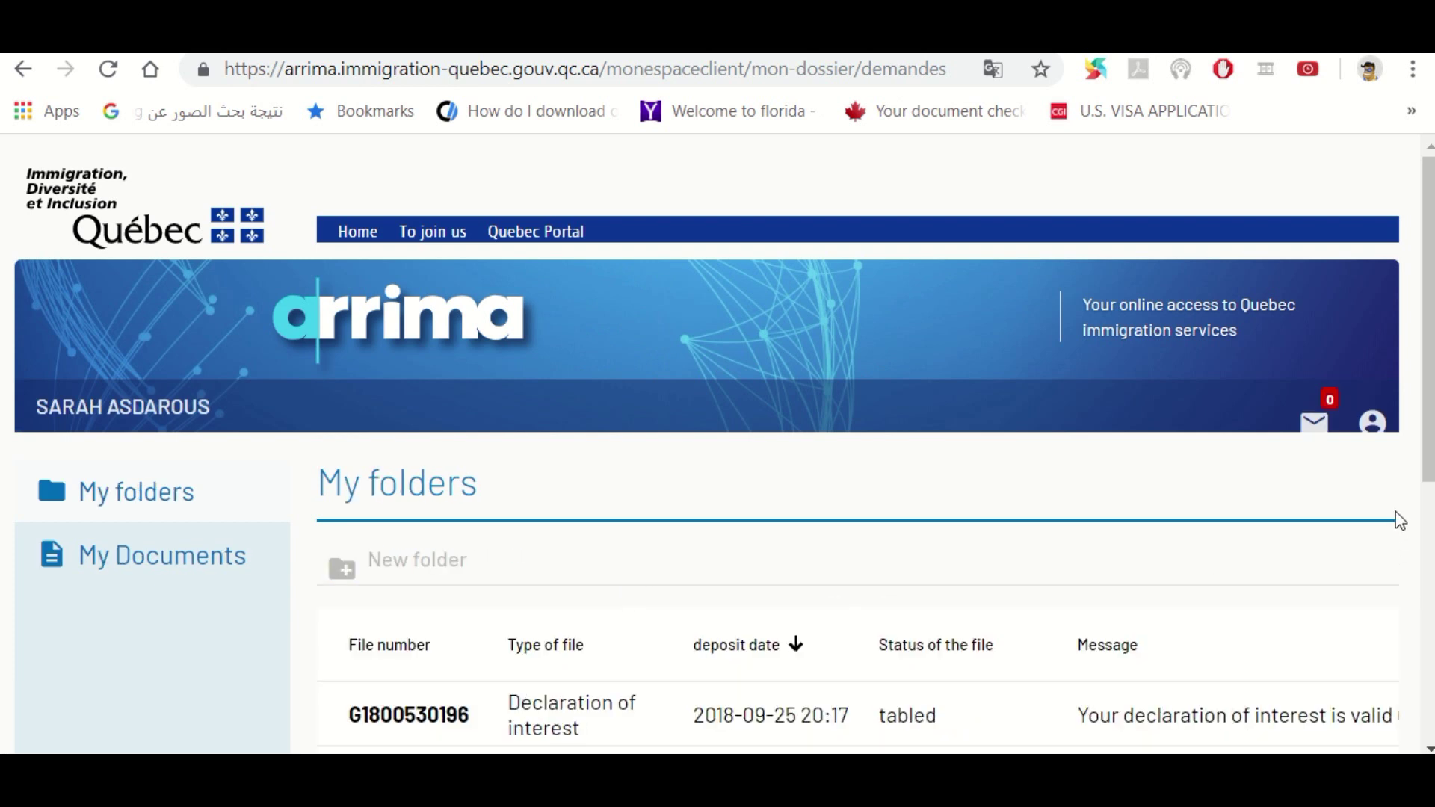
drag(1429, 442, 1430, 568)
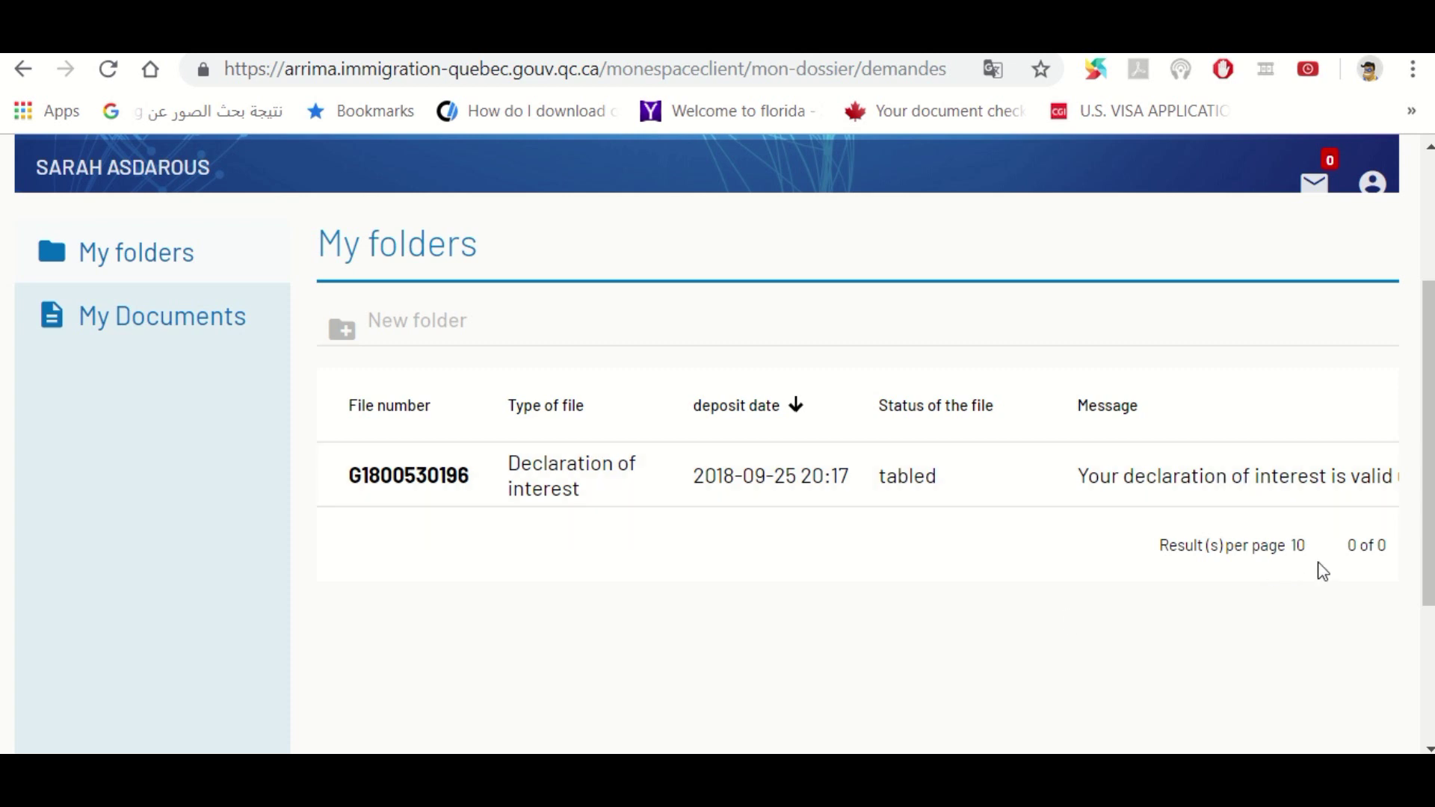
scroll(1252, 663, right, 3)
scroll(1253, 663, right, 3)
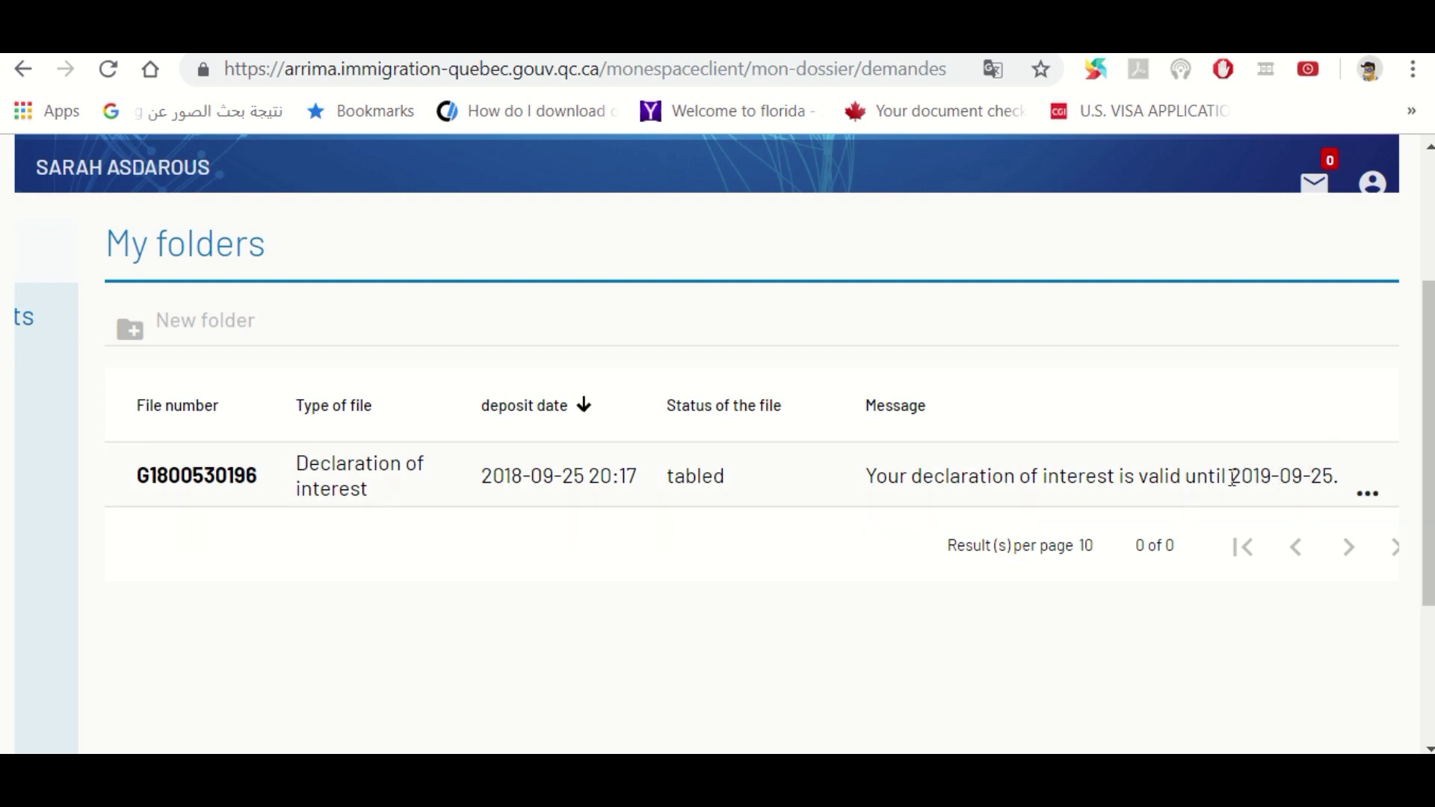
drag(1231, 477, 1331, 486)
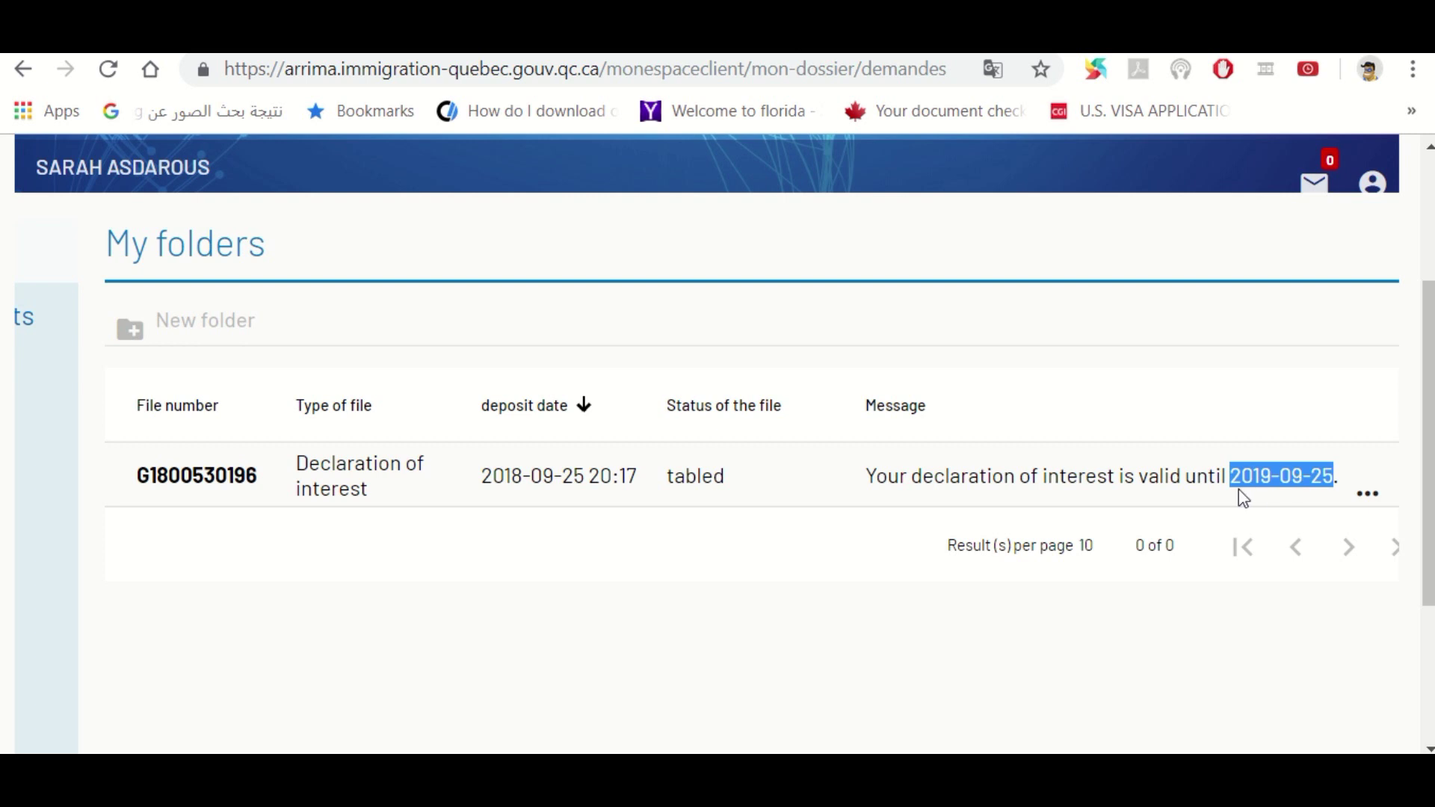
click(1203, 473)
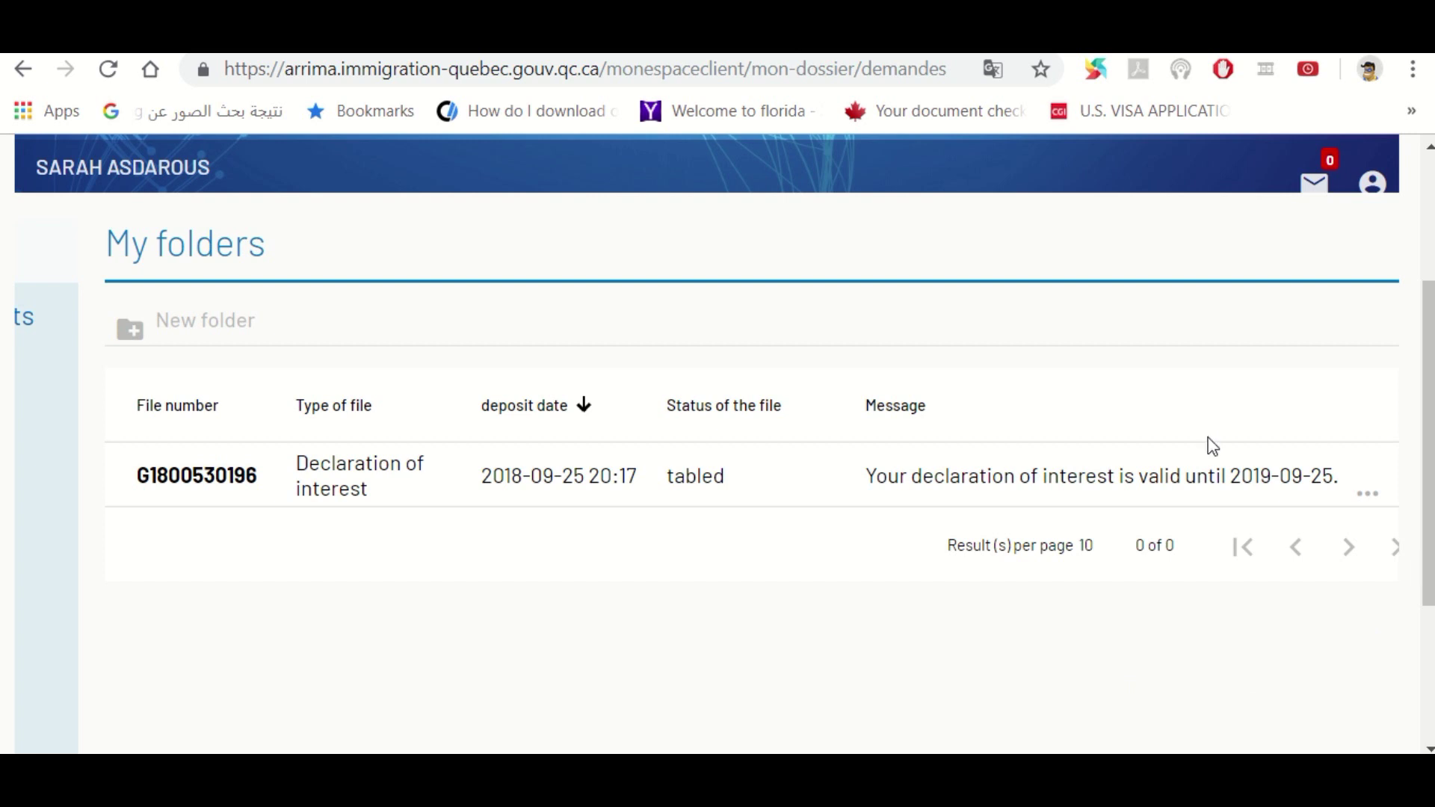
drag(1230, 477, 1334, 475)
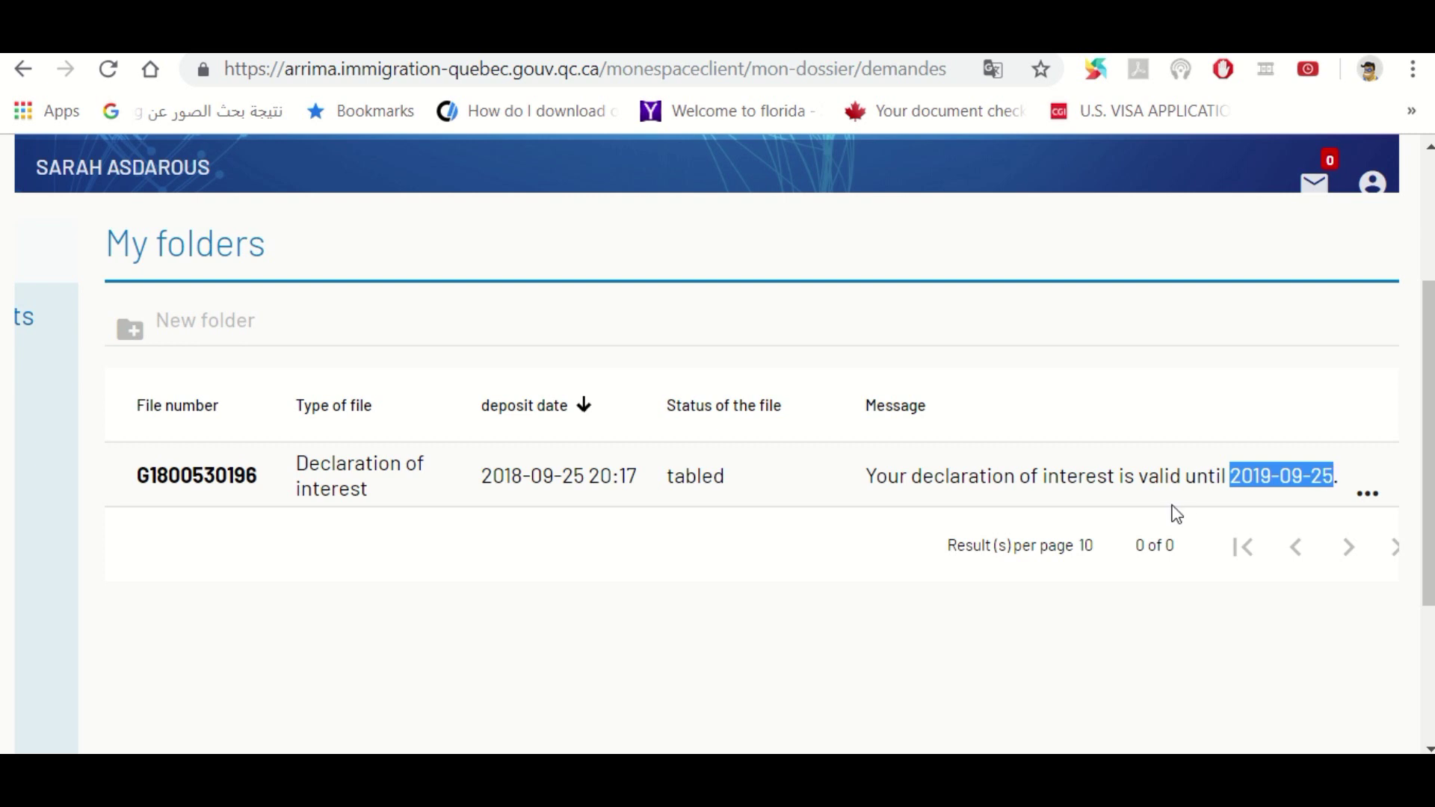
click(1173, 475)
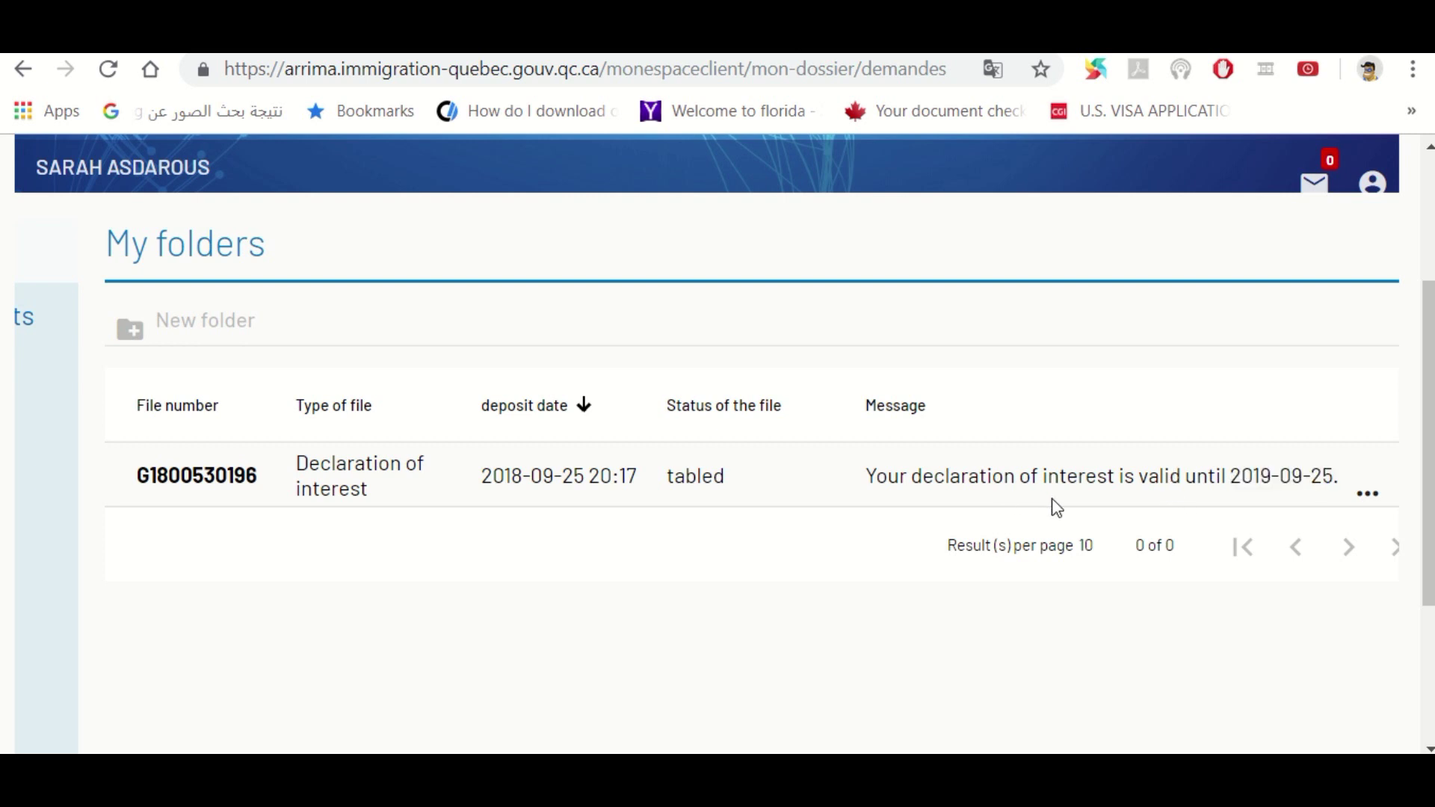
drag(1428, 441, 1428, 452)
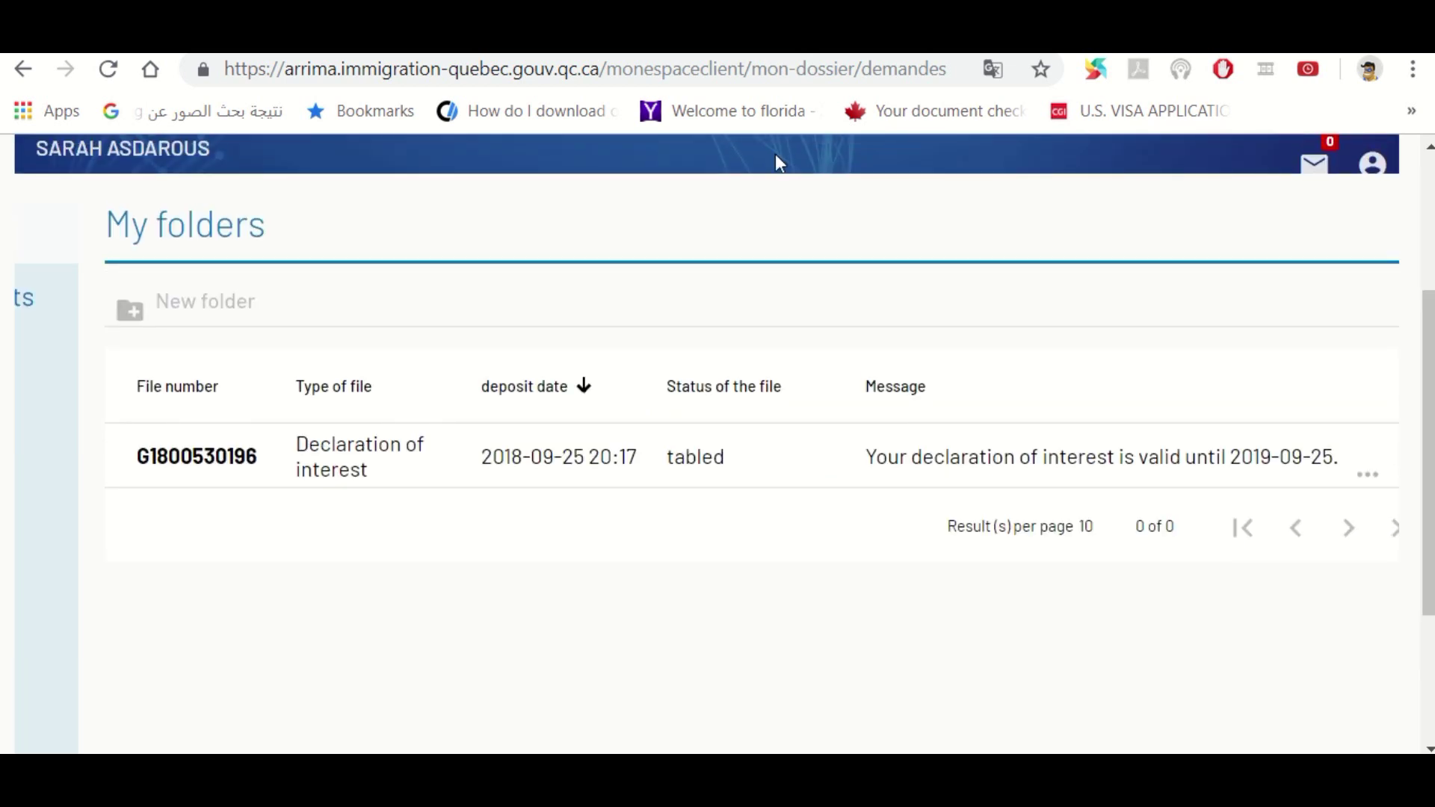
mouse_move(774, 54)
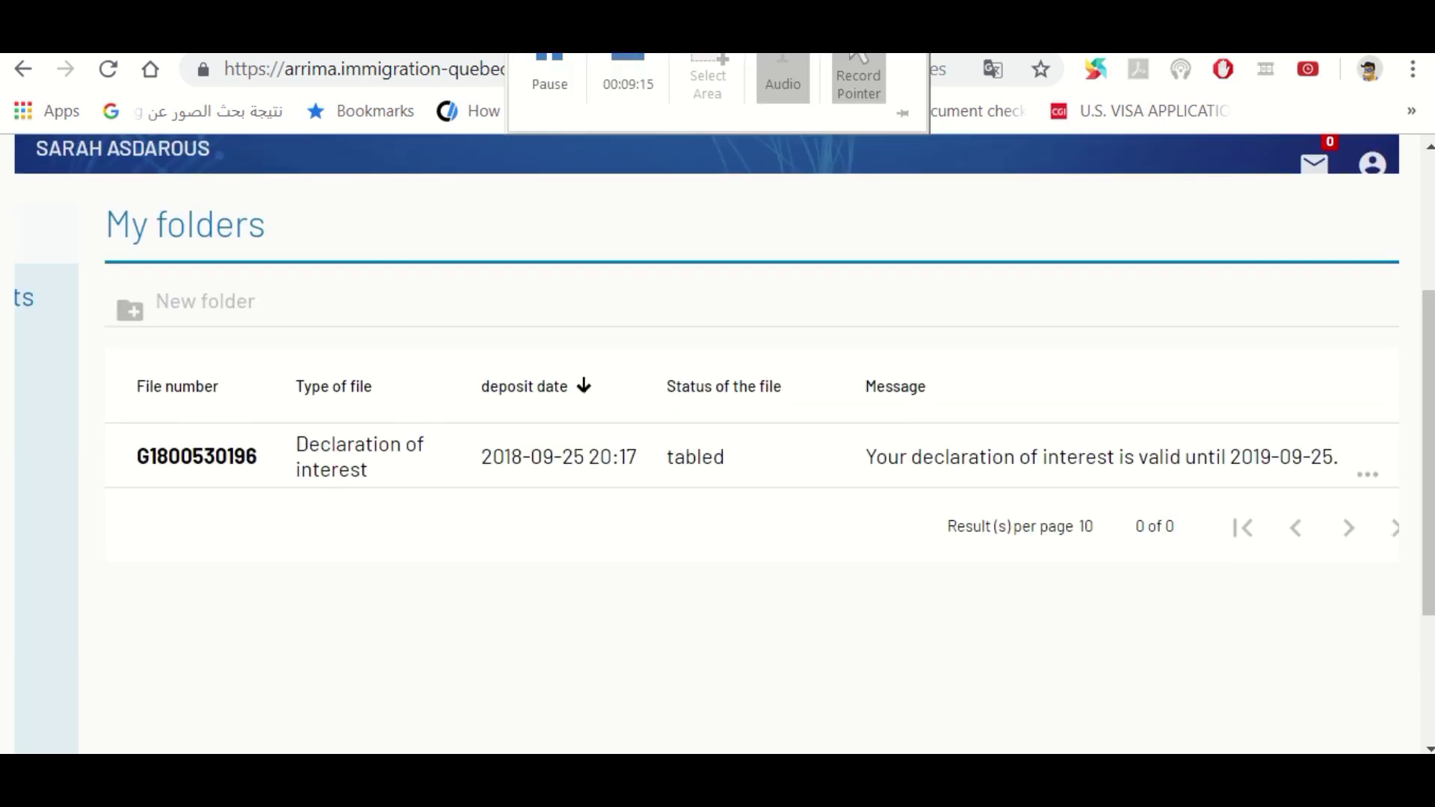